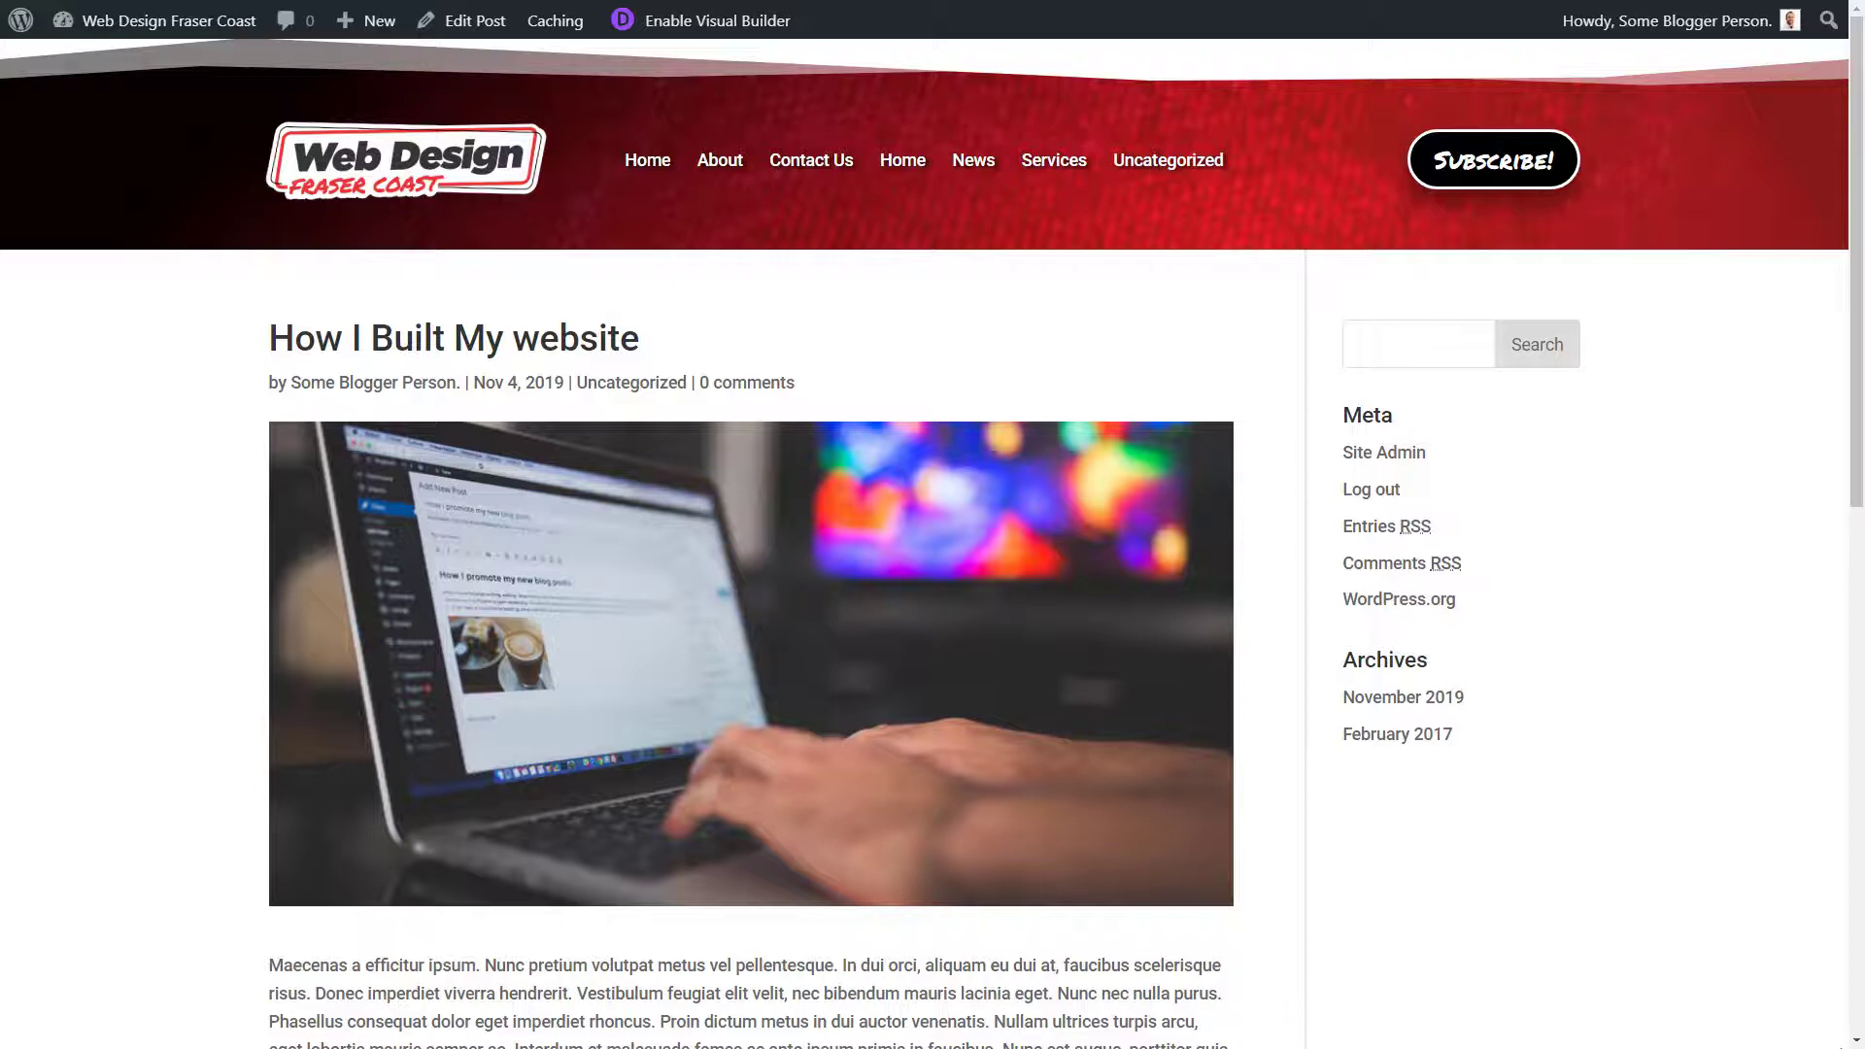
Review the existing "How I Built My website" post page, from its header down to the comment form.
{"action": "mouse_move", "coordinate": [1192, 611]}
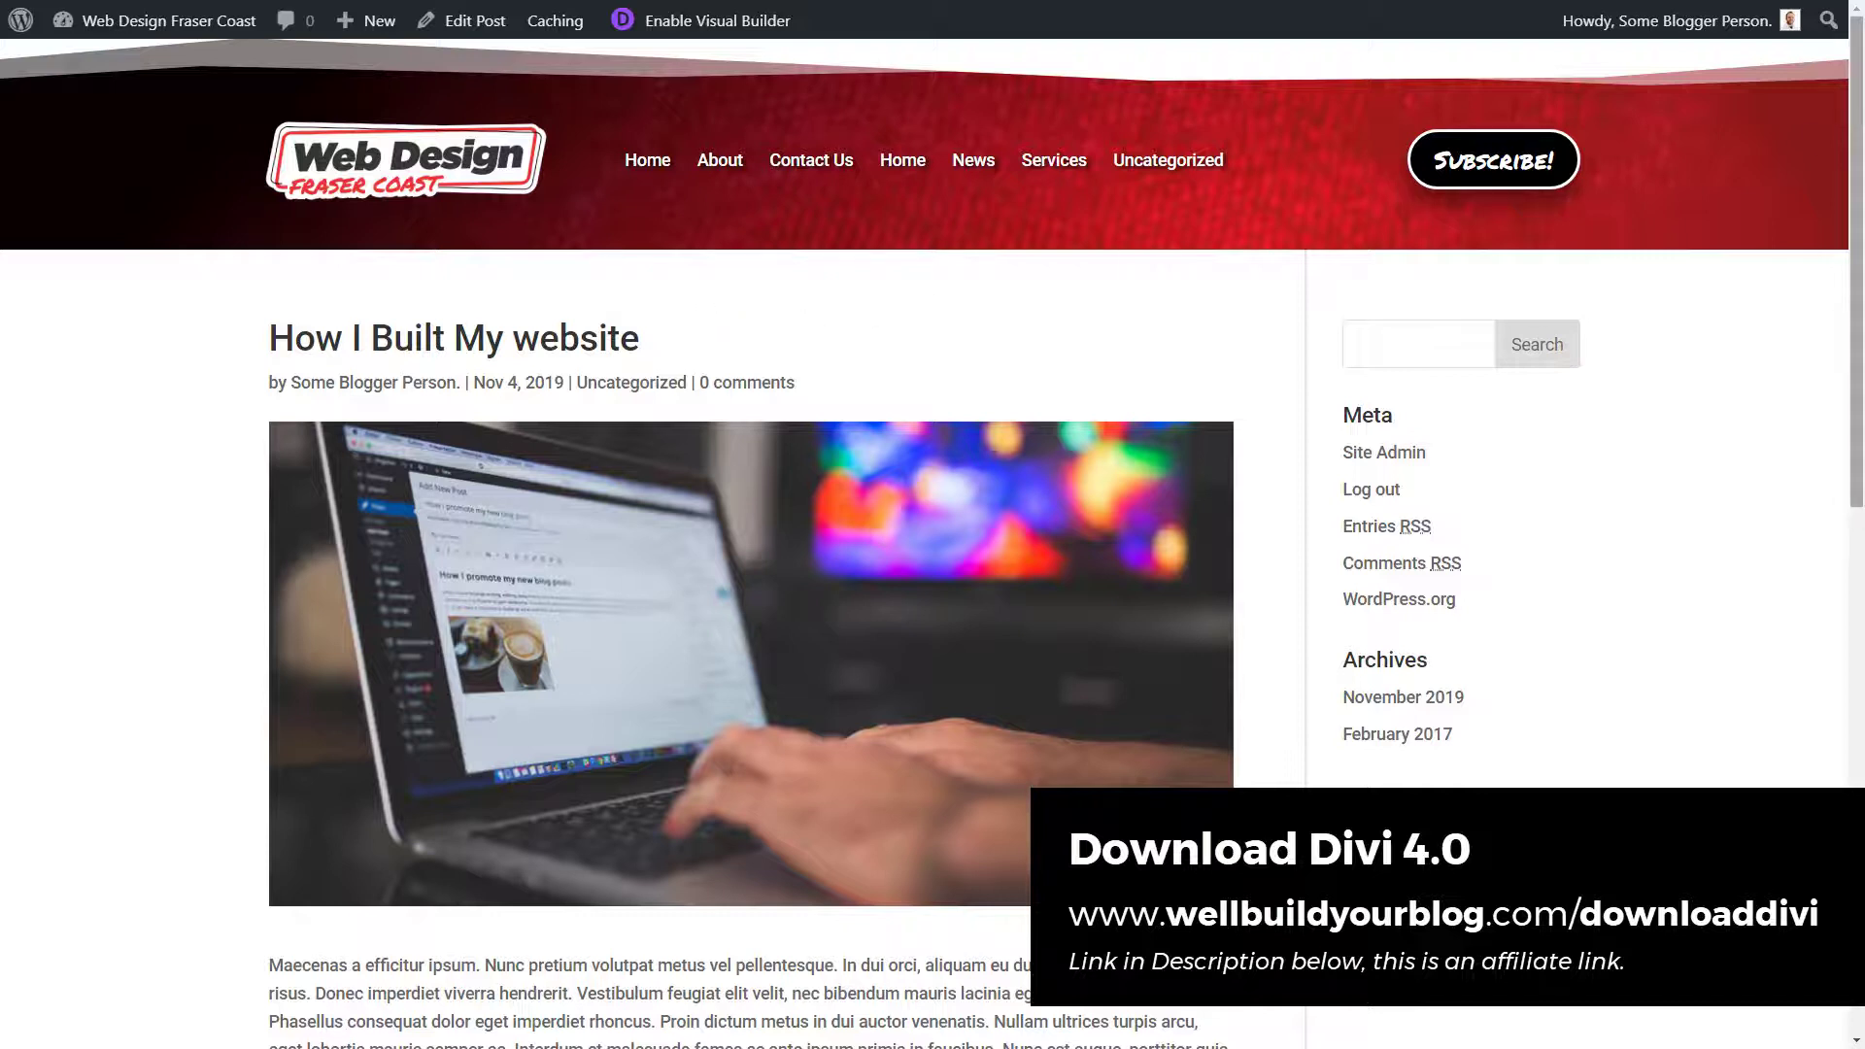
{"action": "left_click_drag", "start_coordinate": [1857, 138], "coordinate": [1858, 680]}
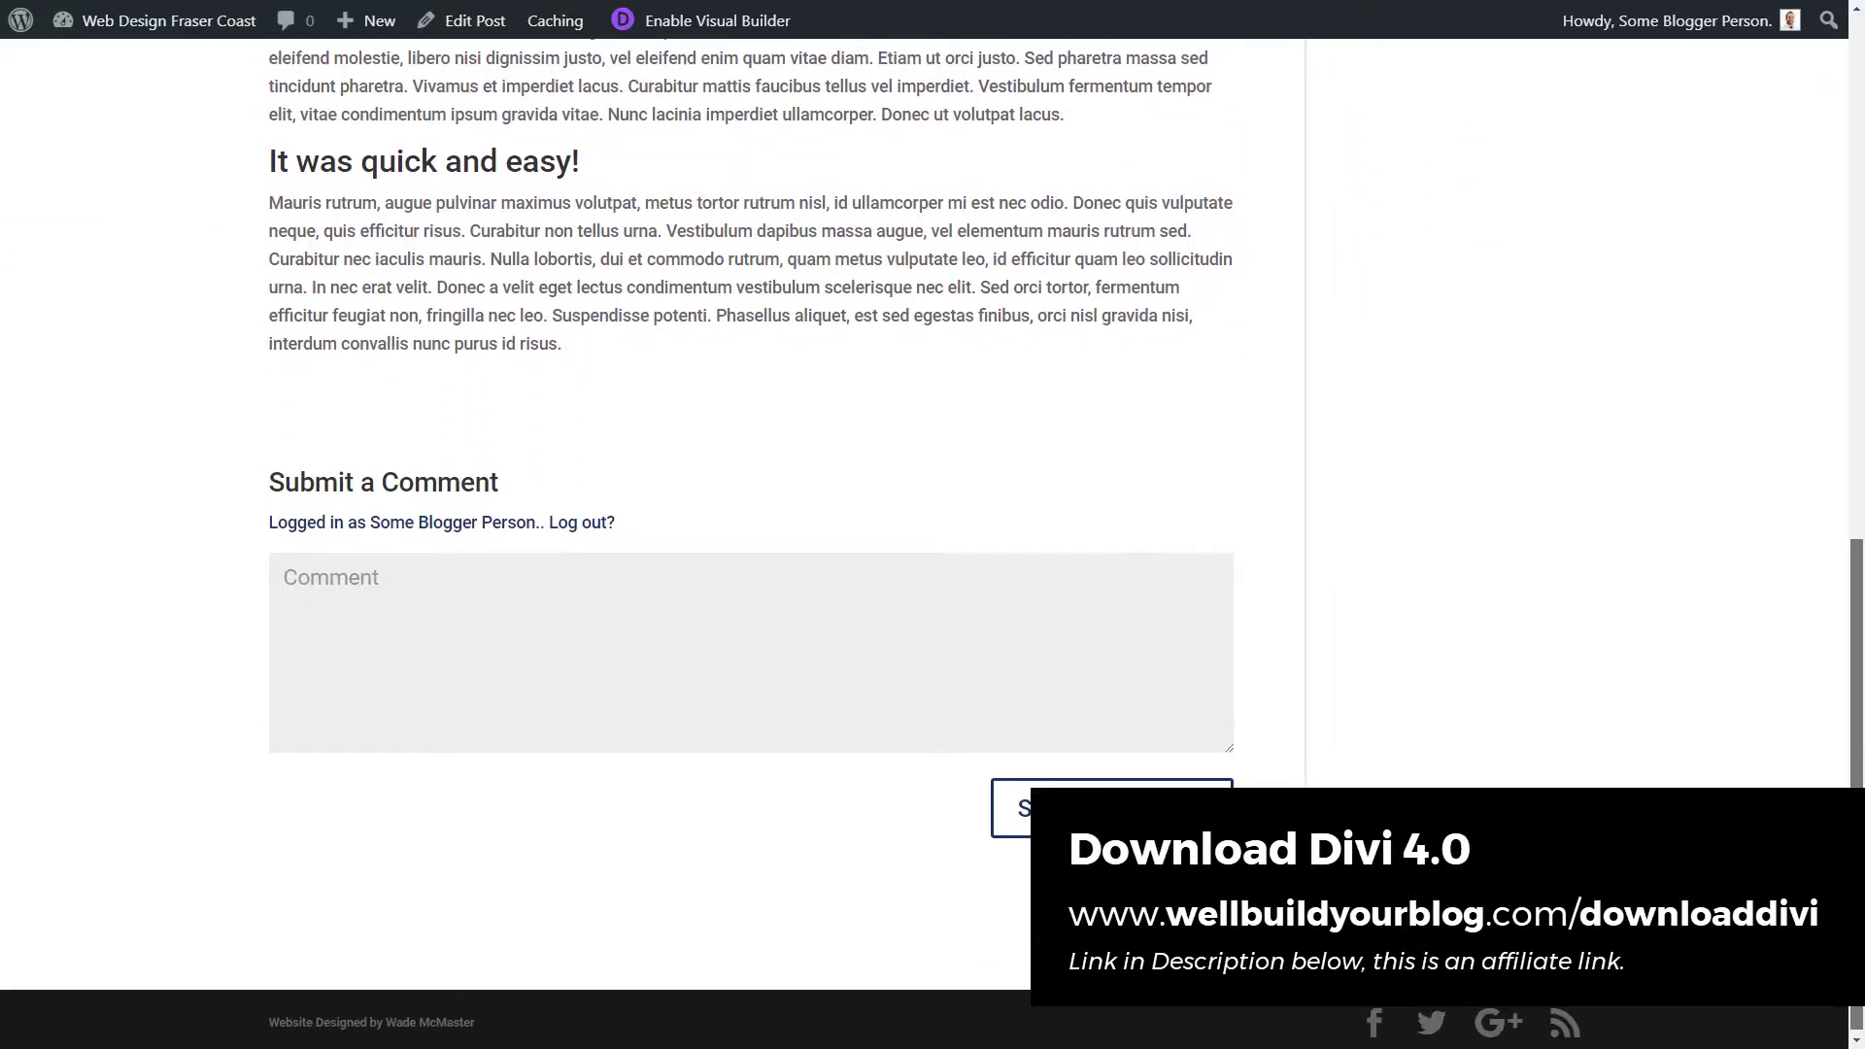
{"action": "scroll", "coordinate": [643, 76], "scroll_direction": "up", "scroll_amount": 15}
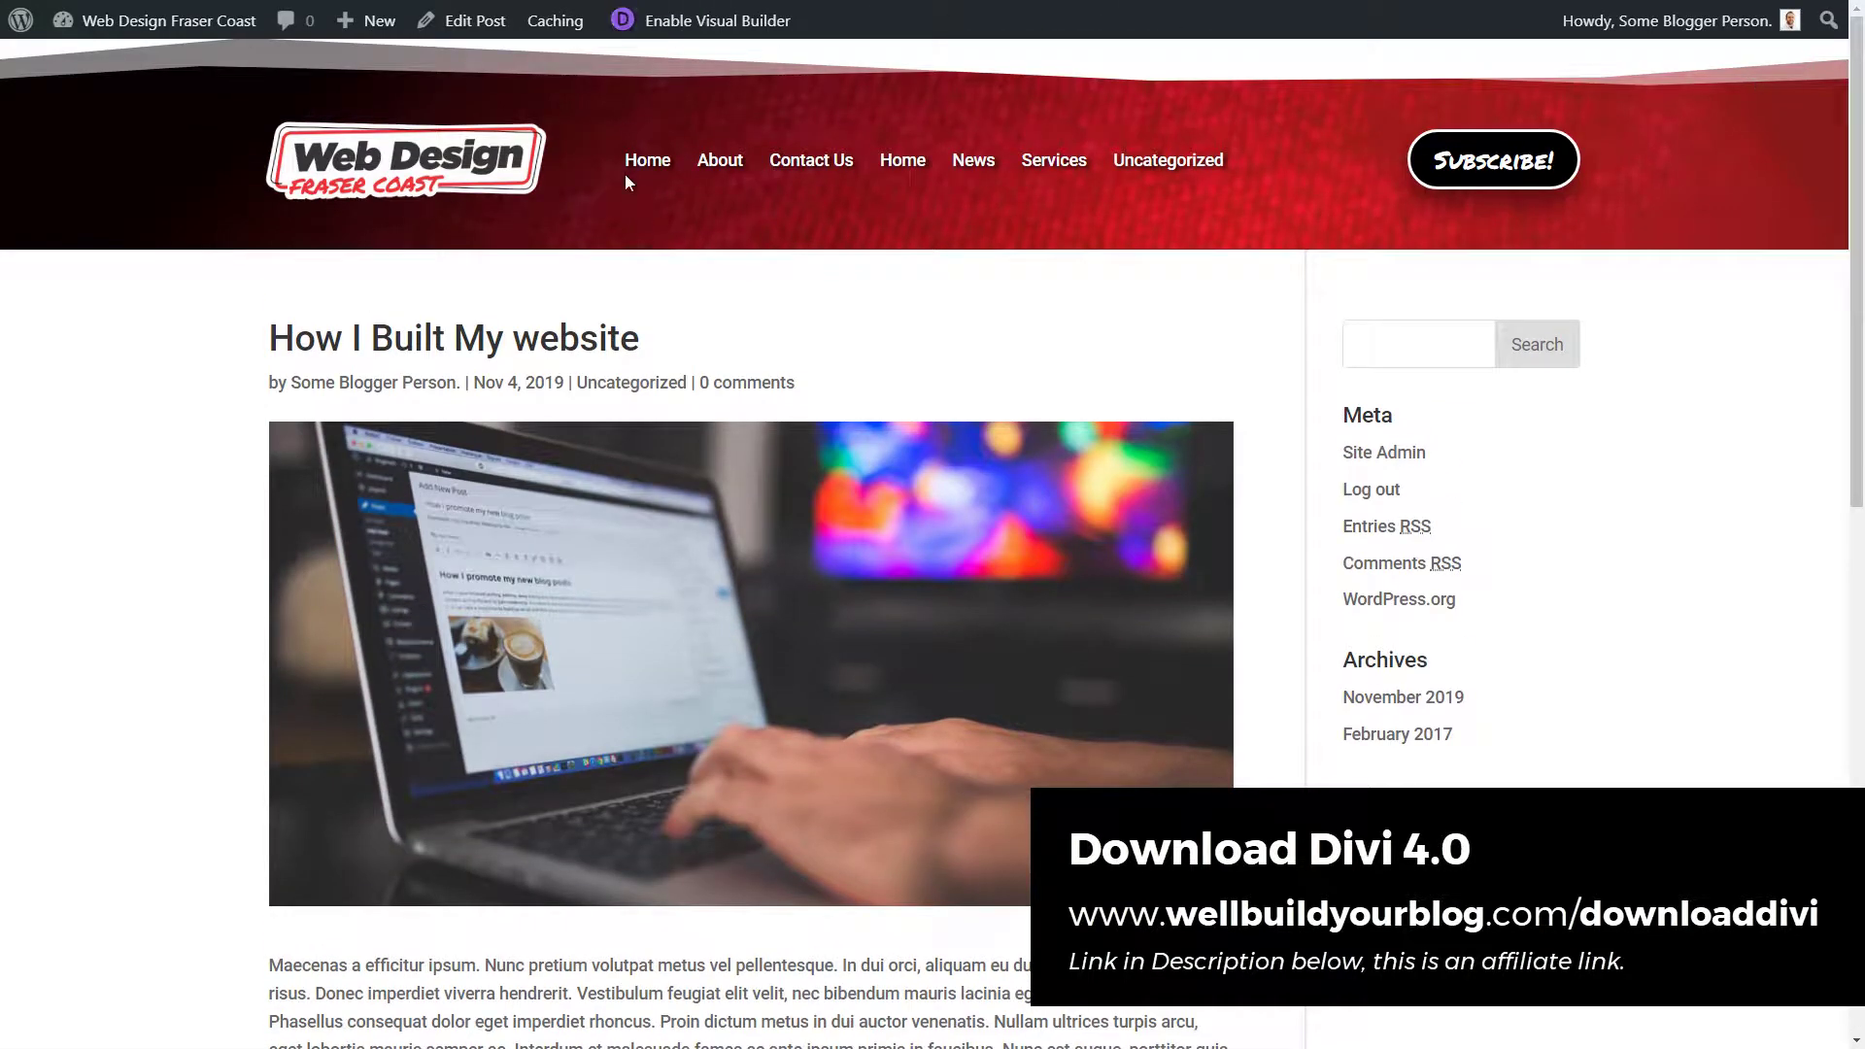
{"action": "mouse_move", "coordinate": [1858, 178]}
{"action": "left_mouse_down"}
{"action": "mouse_move", "coordinate": [1858, 671]}
{"action": "mouse_move", "coordinate": [1858, 177]}
{"action": "left_mouse_up"}
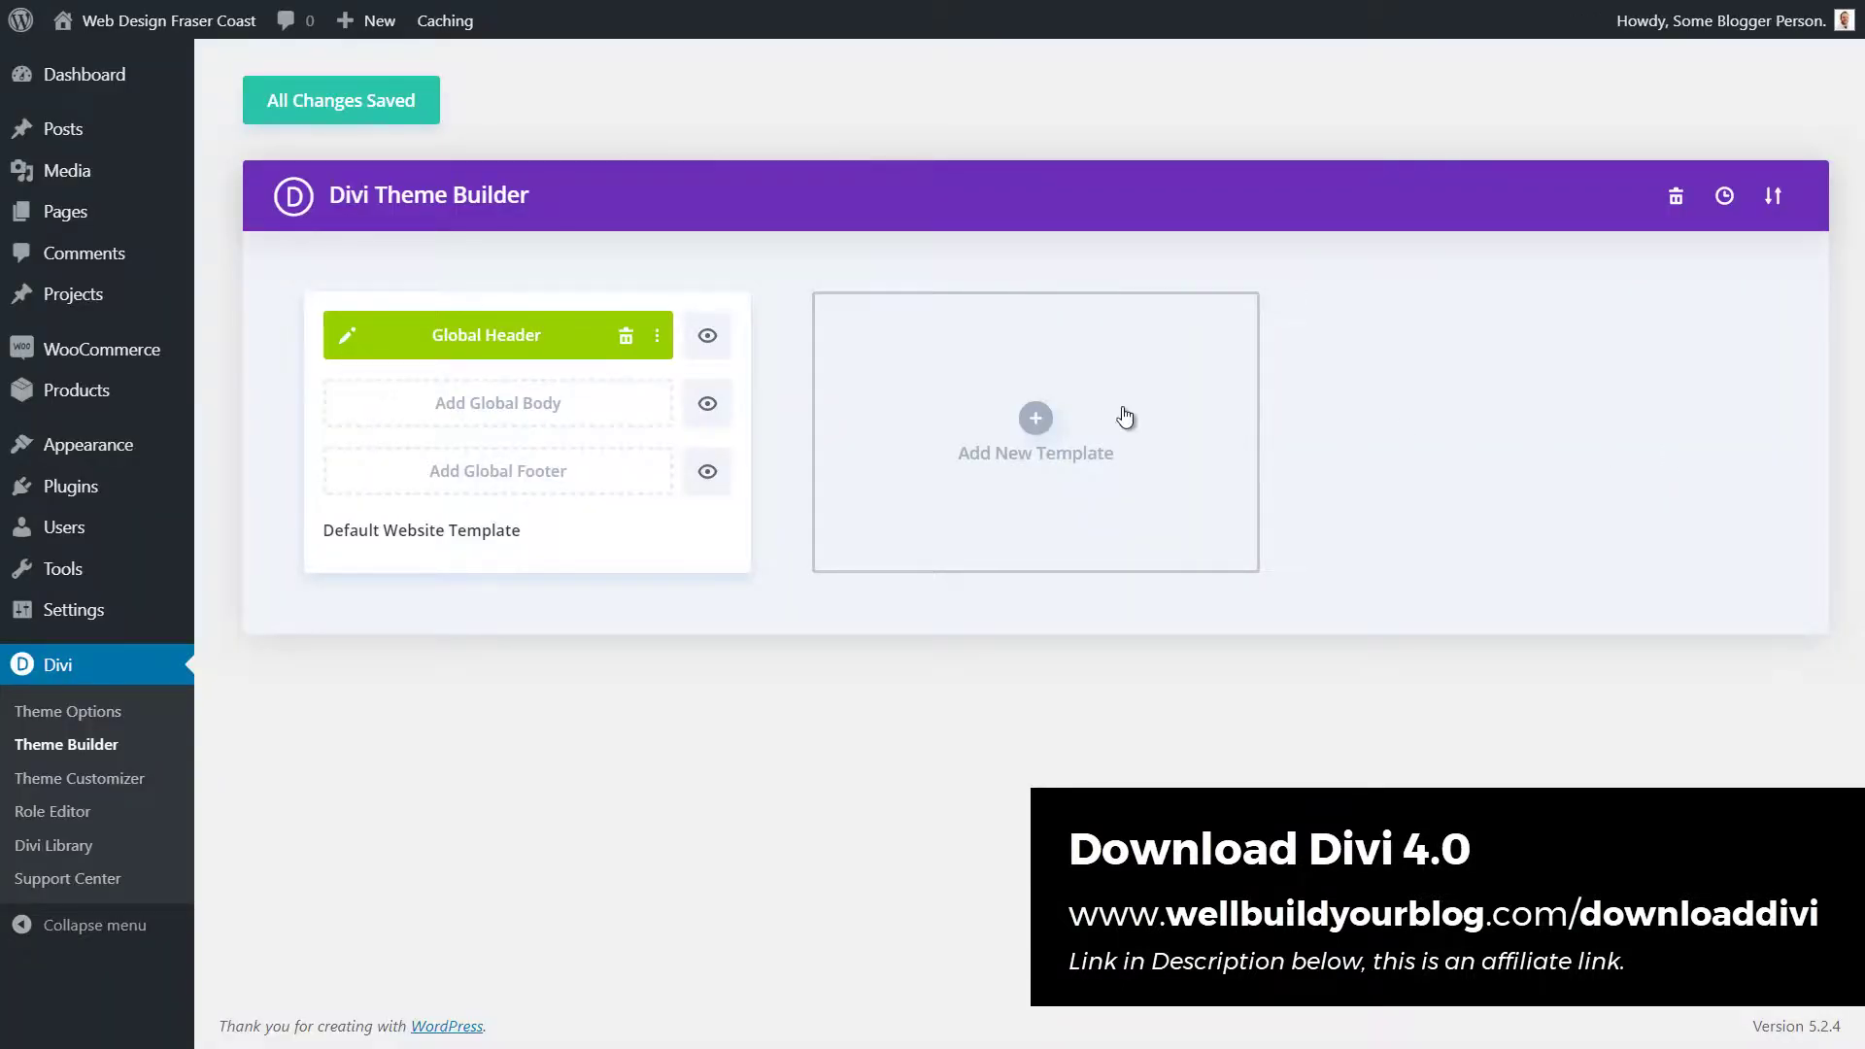
Start building a global body from scratch for the default website template in the Divi Theme Builder.
{"action": "left_click", "coordinate": [509, 413]}
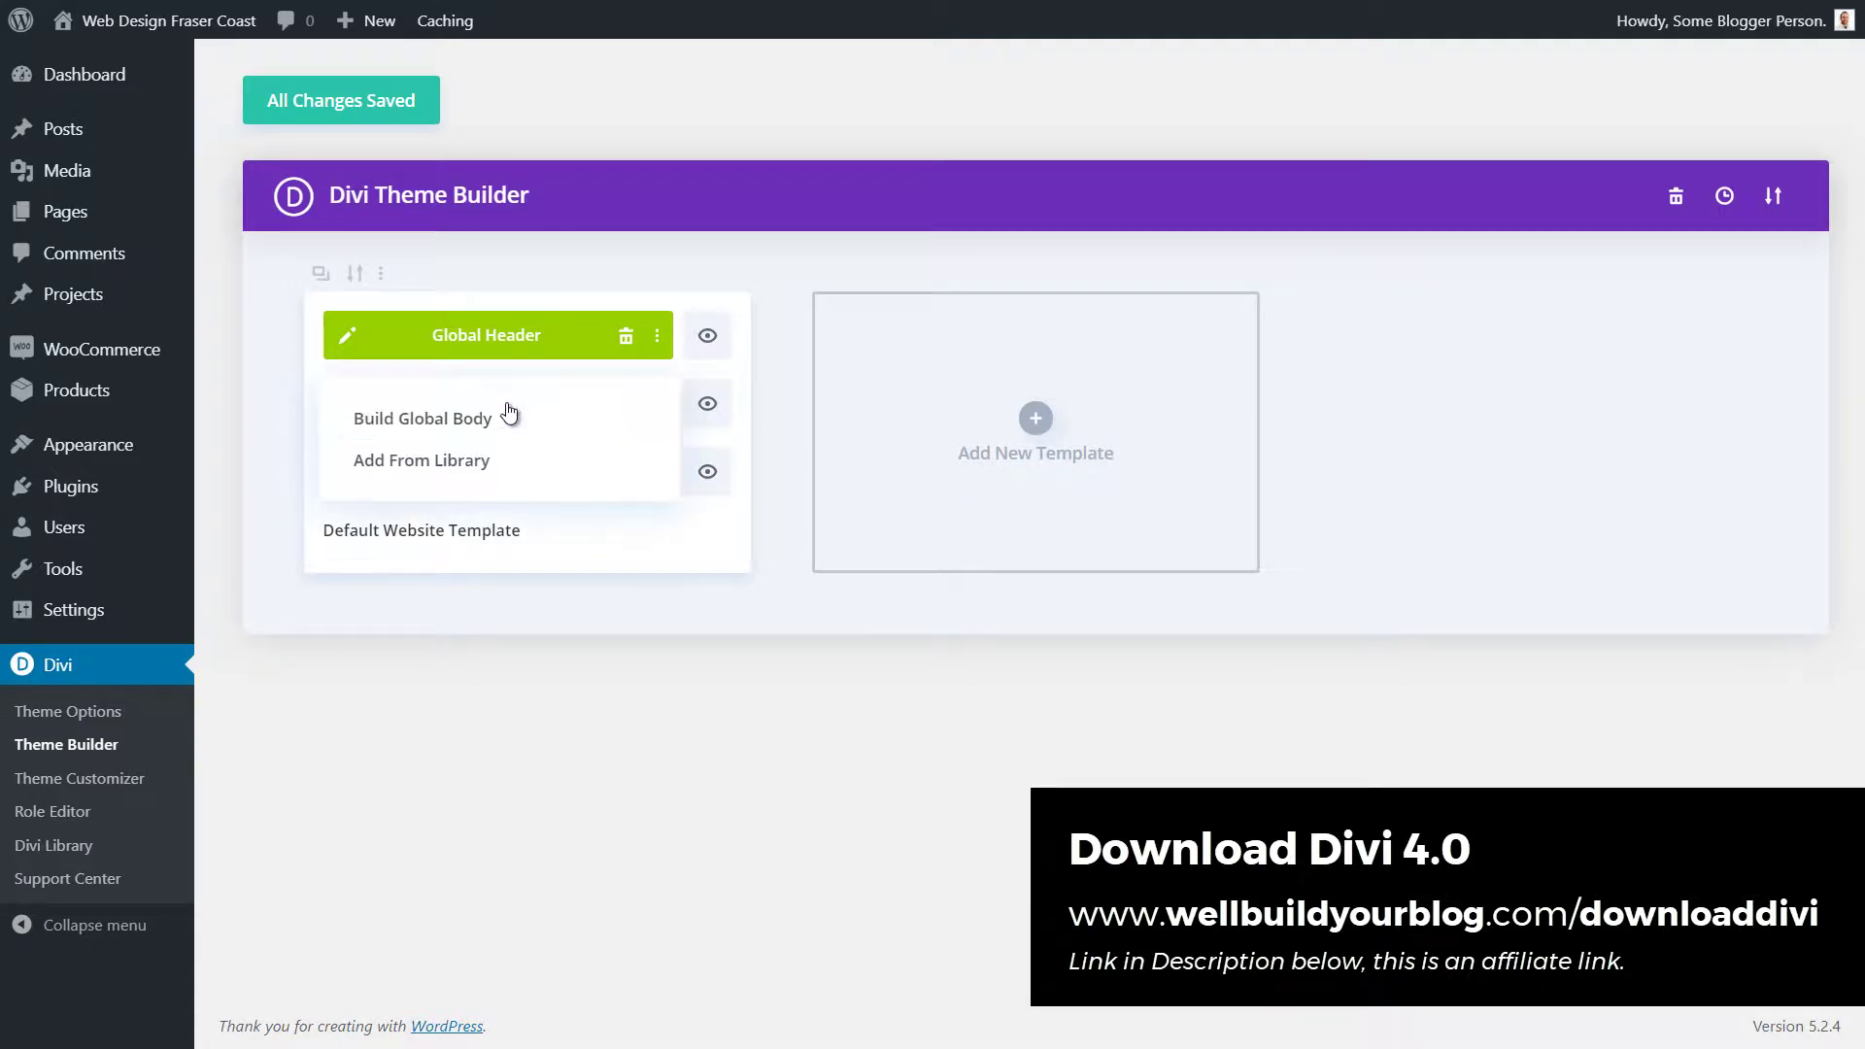
{"action": "left_click", "coordinate": [434, 437]}
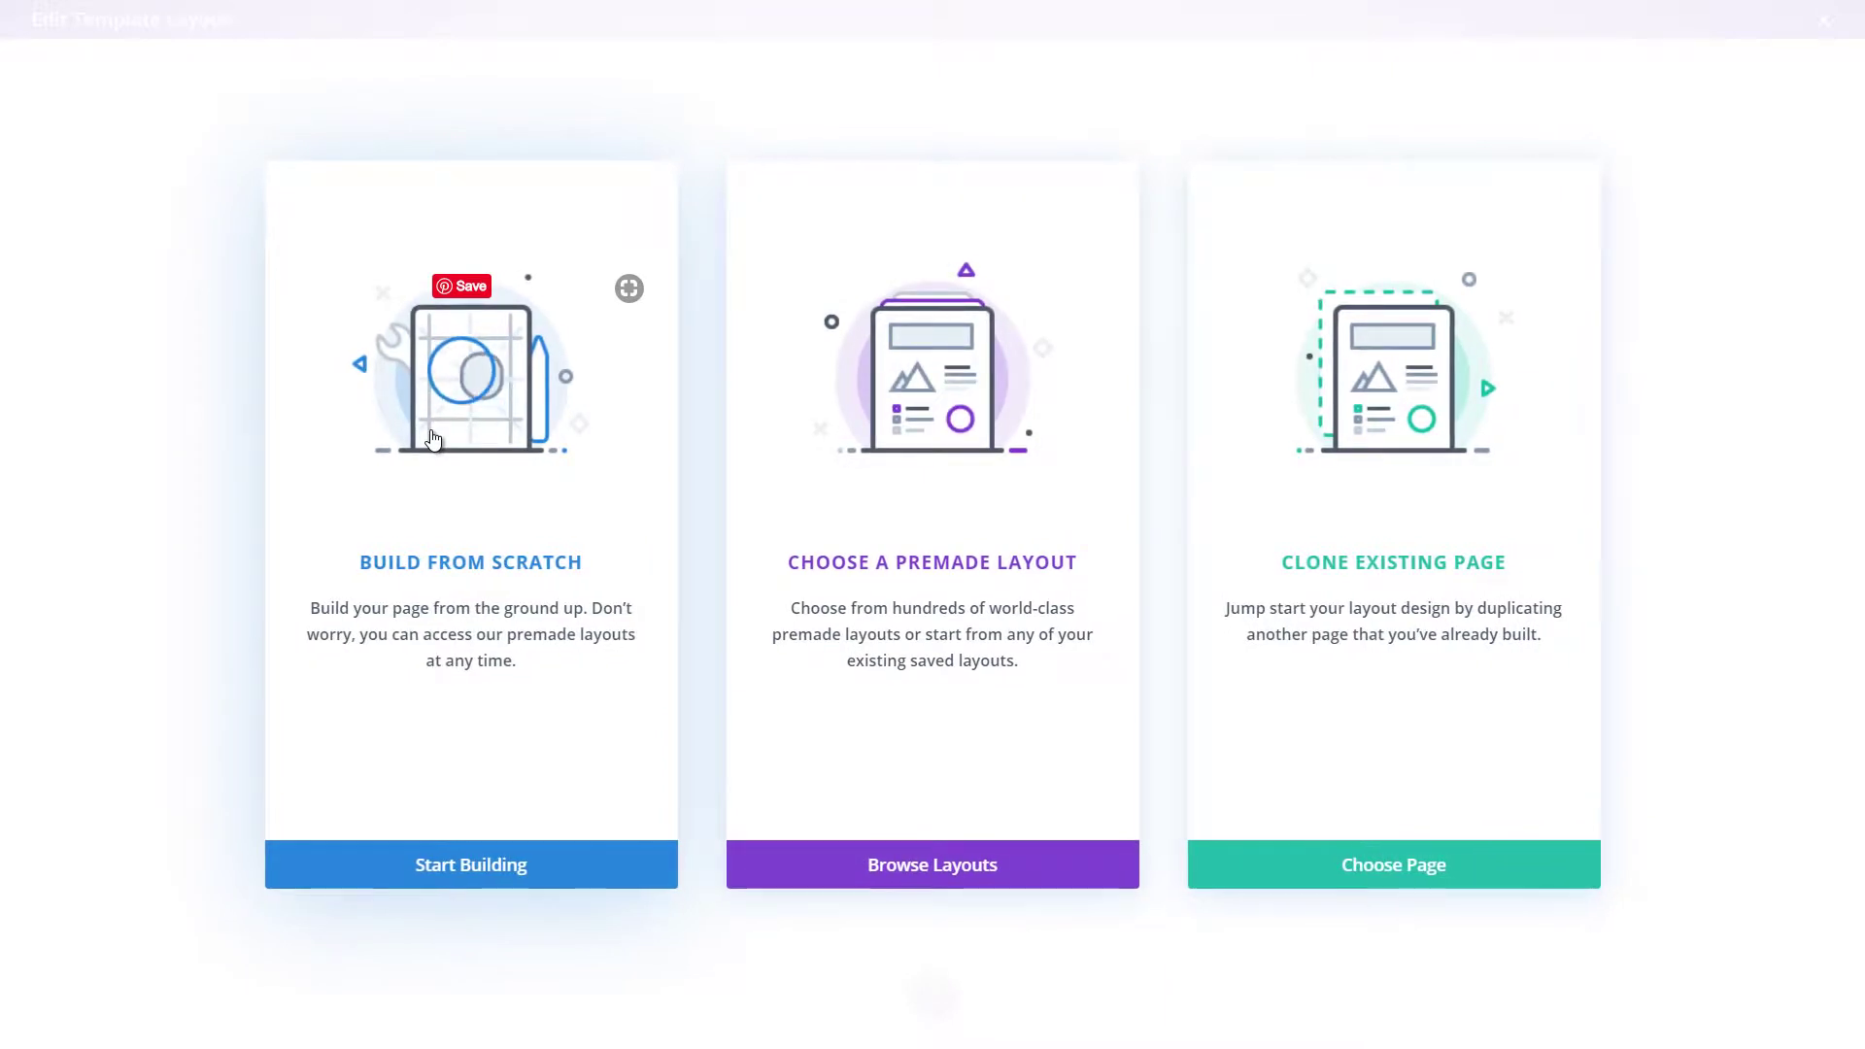
{"action": "left_click", "coordinate": [480, 872]}
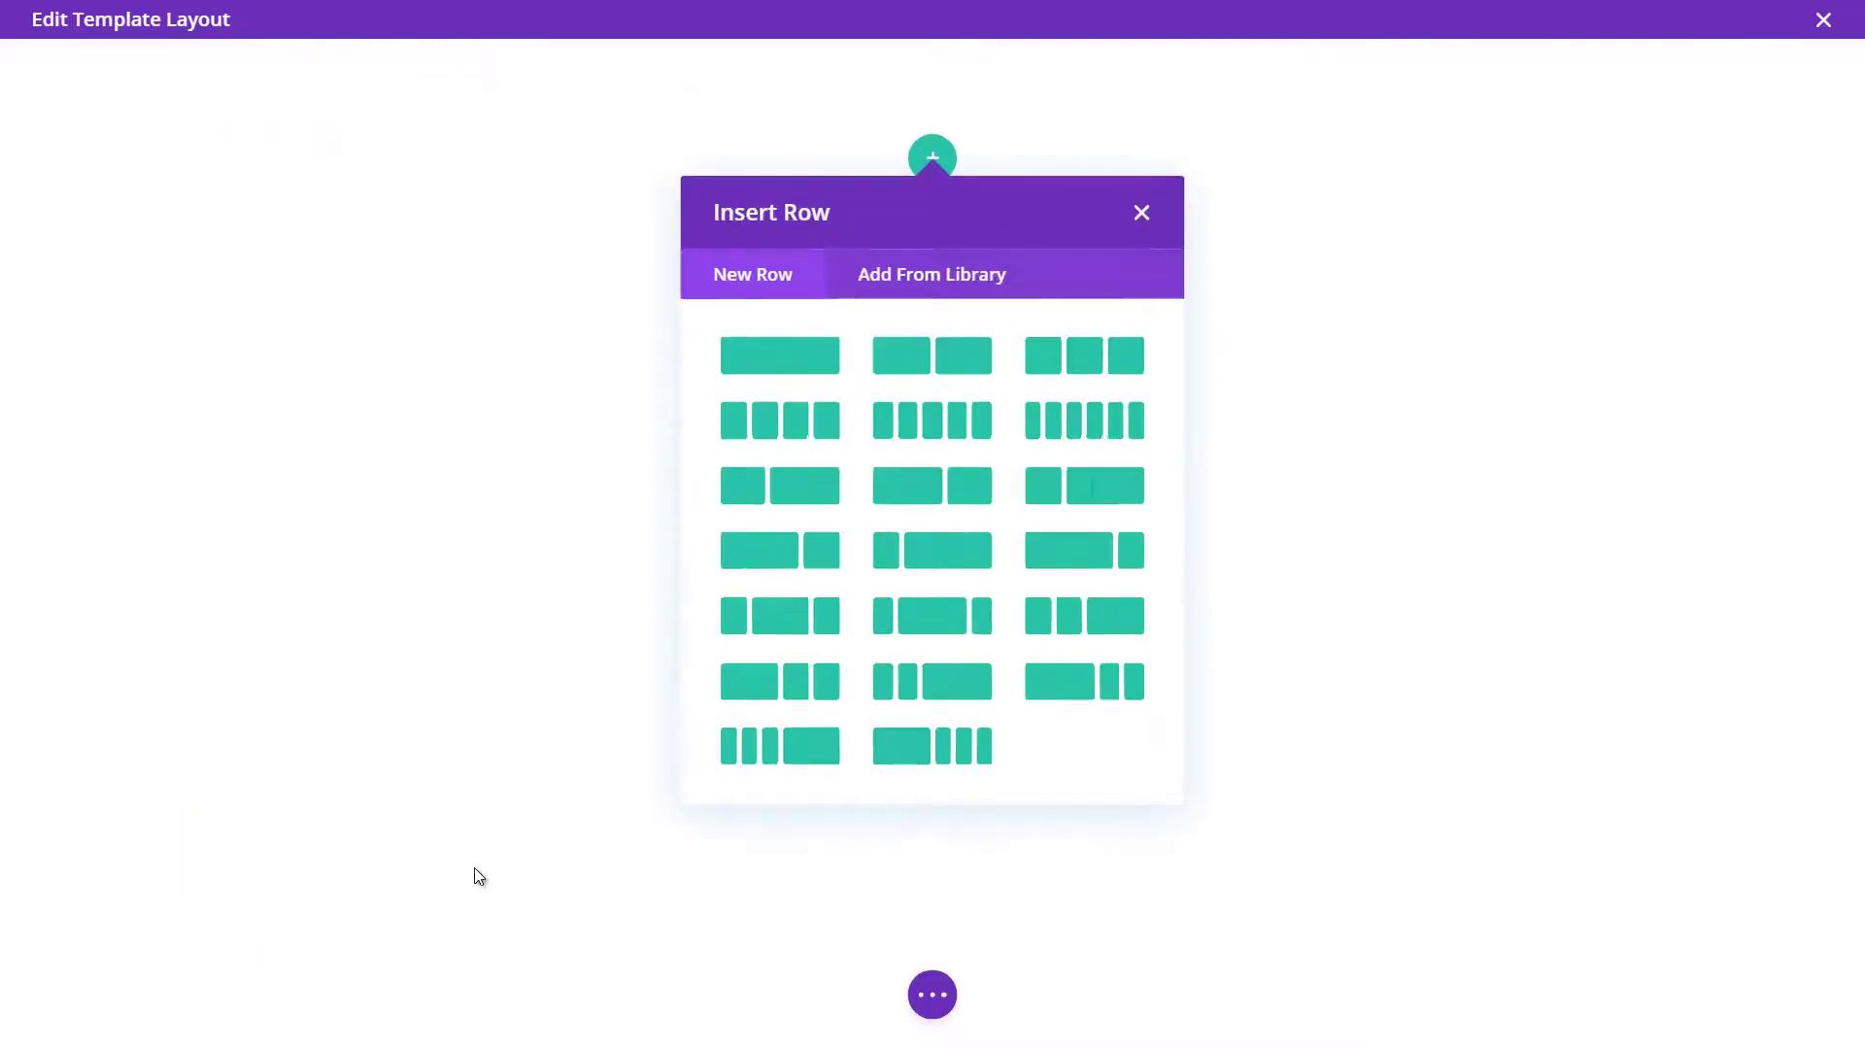
Insert a single-column row and add a Post Title module to it.
{"action": "left_click", "coordinate": [775, 355]}
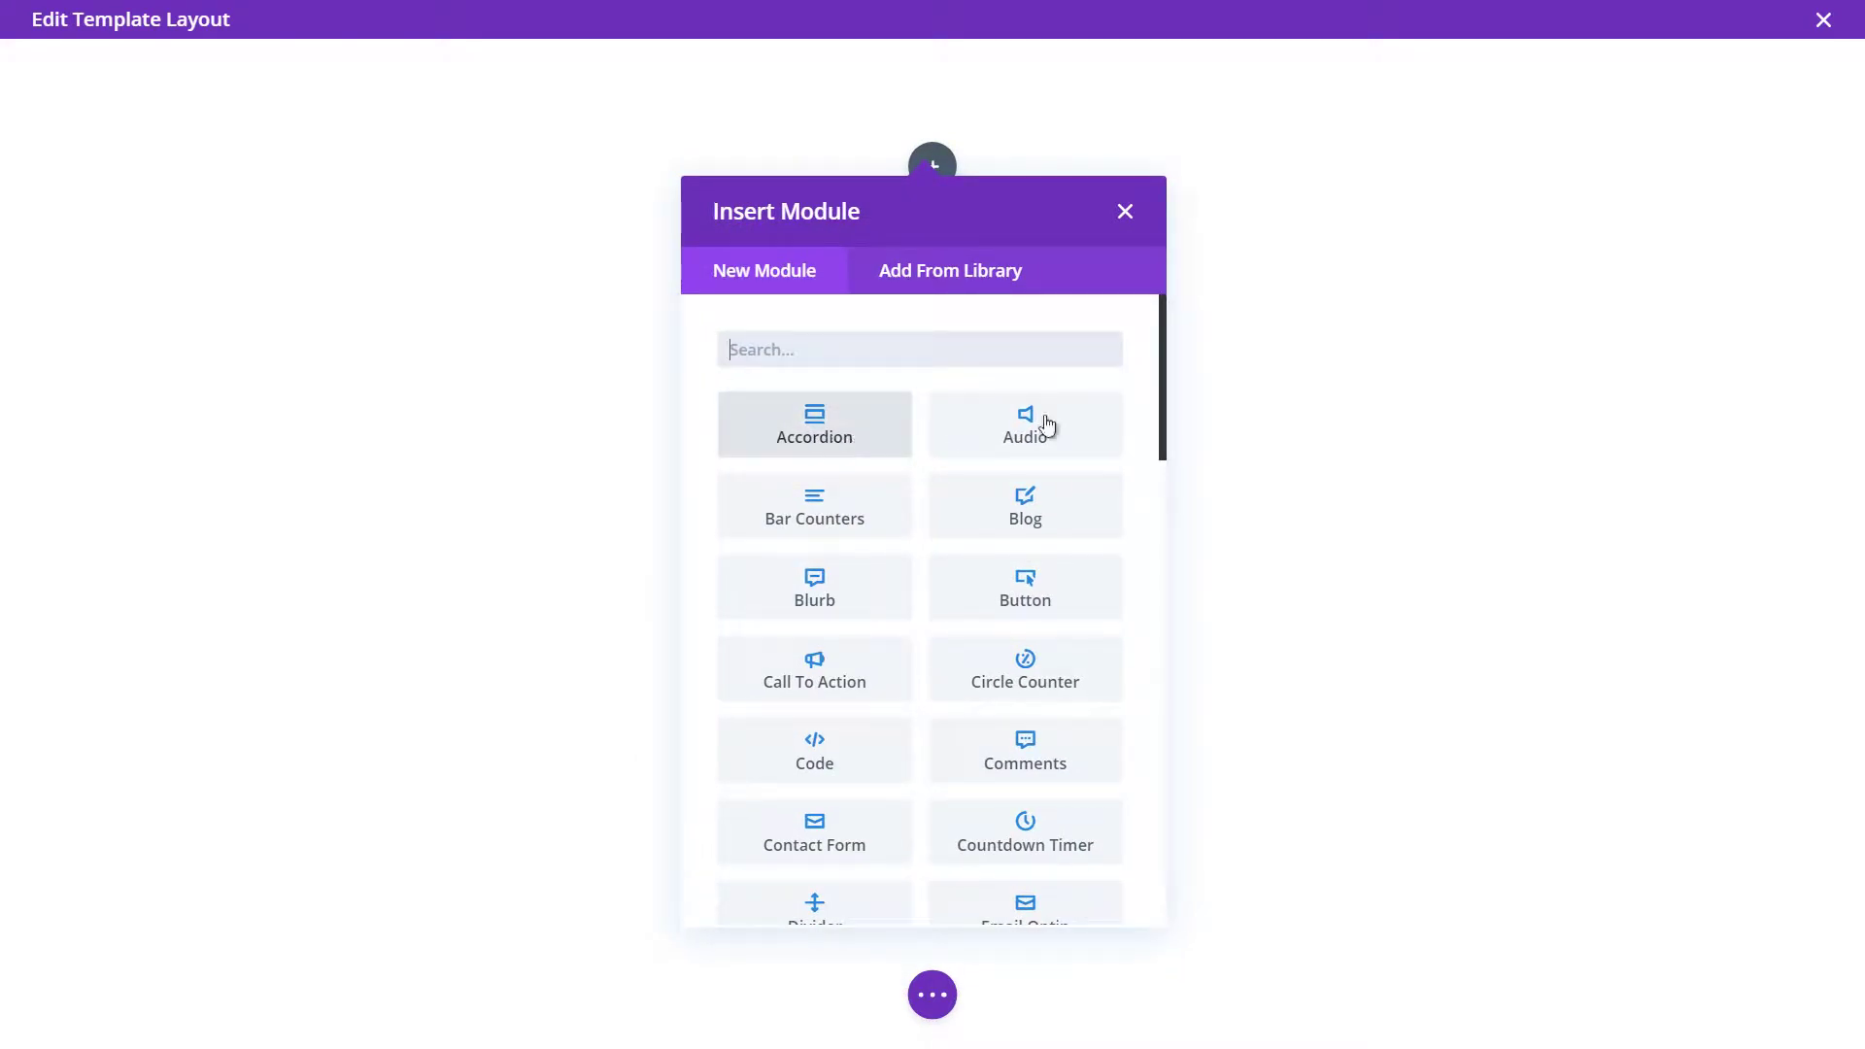
{"action": "scroll", "coordinate": [808, 560], "scroll_direction": "down", "scroll_amount": 2}
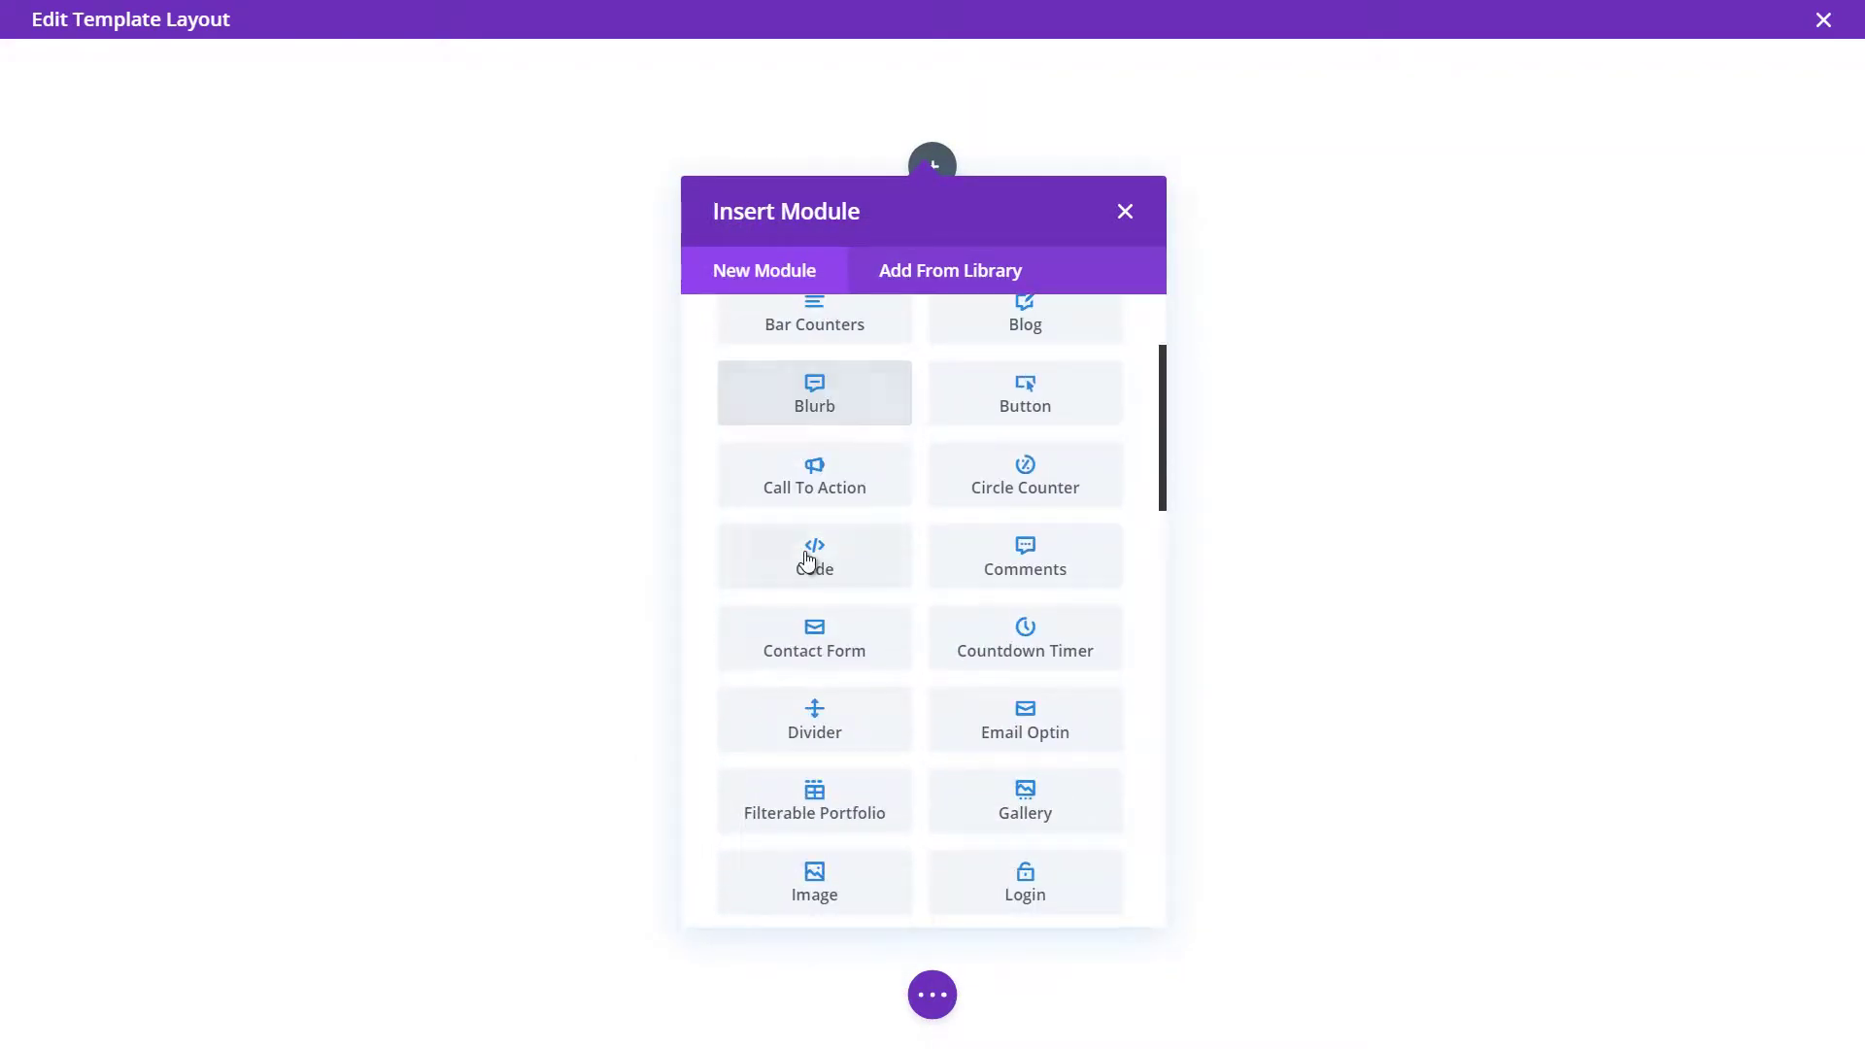
{"action": "scroll", "coordinate": [808, 560], "scroll_direction": "down", "scroll_amount": 2}
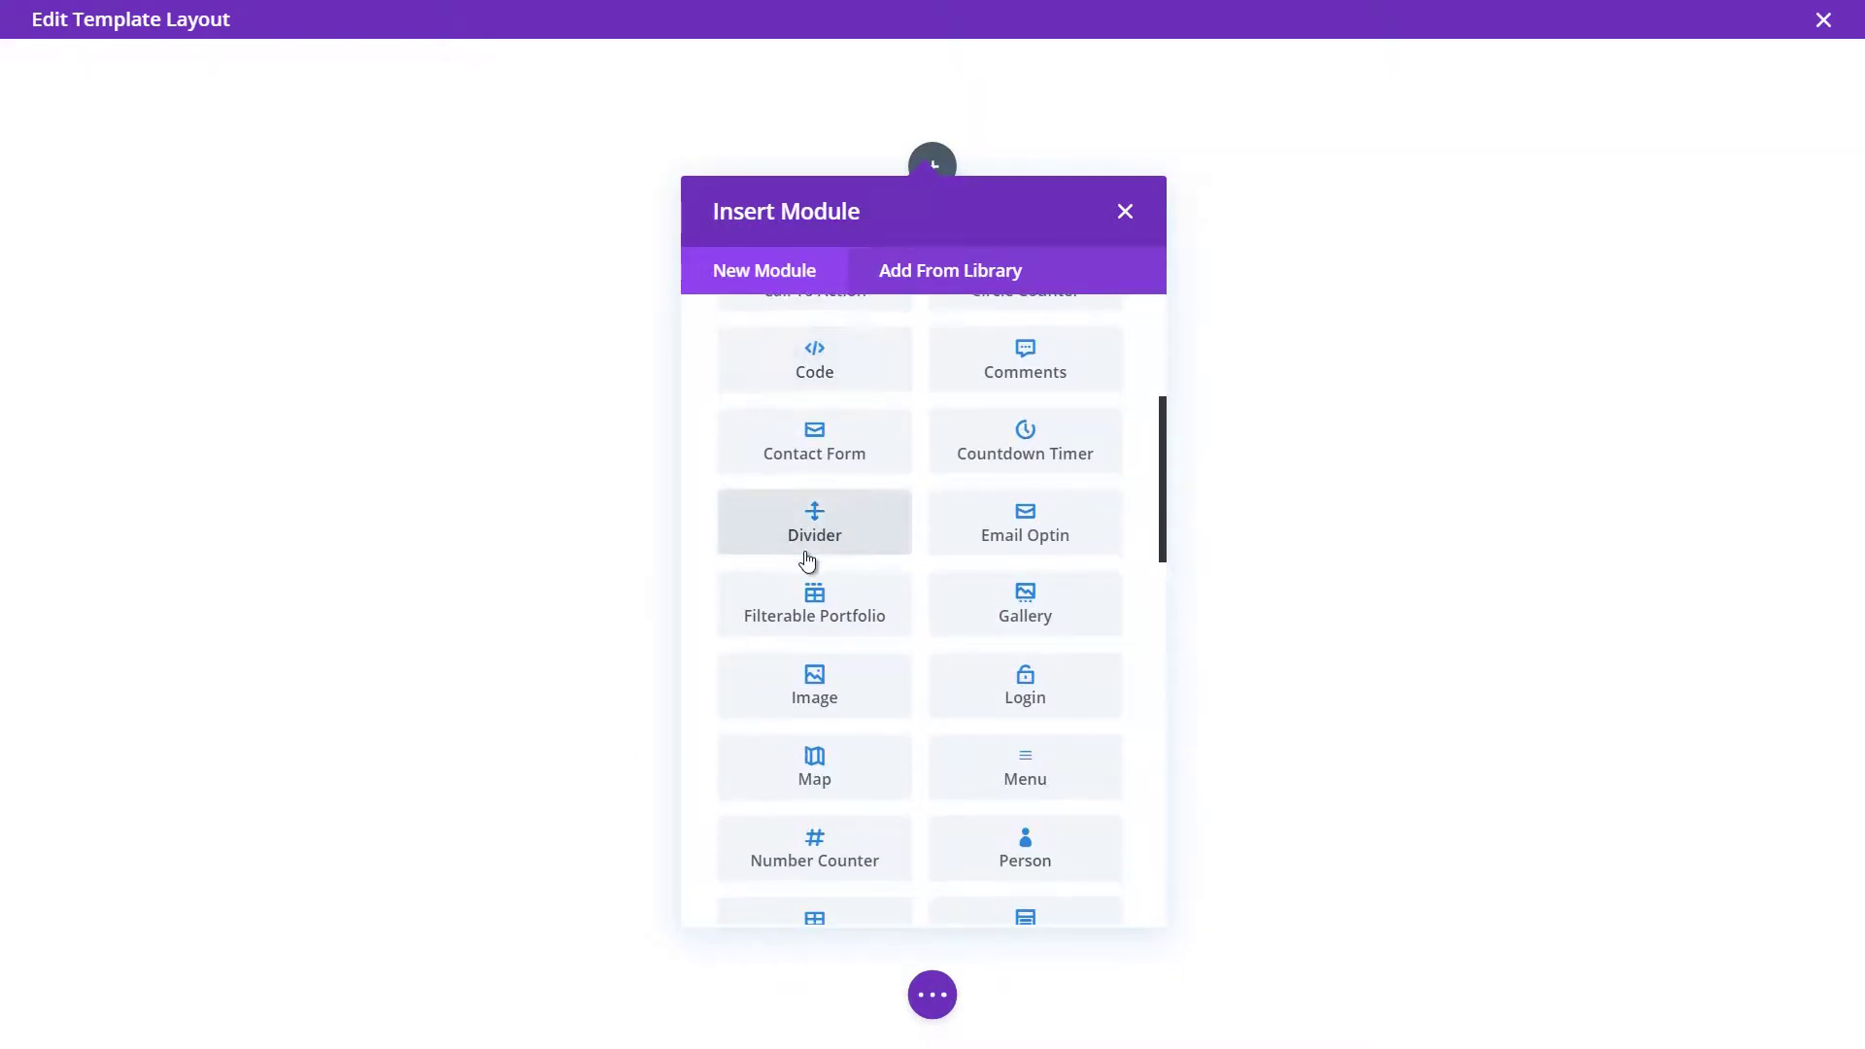
{"action": "scroll", "coordinate": [807, 562], "scroll_direction": "down", "scroll_amount": 2}
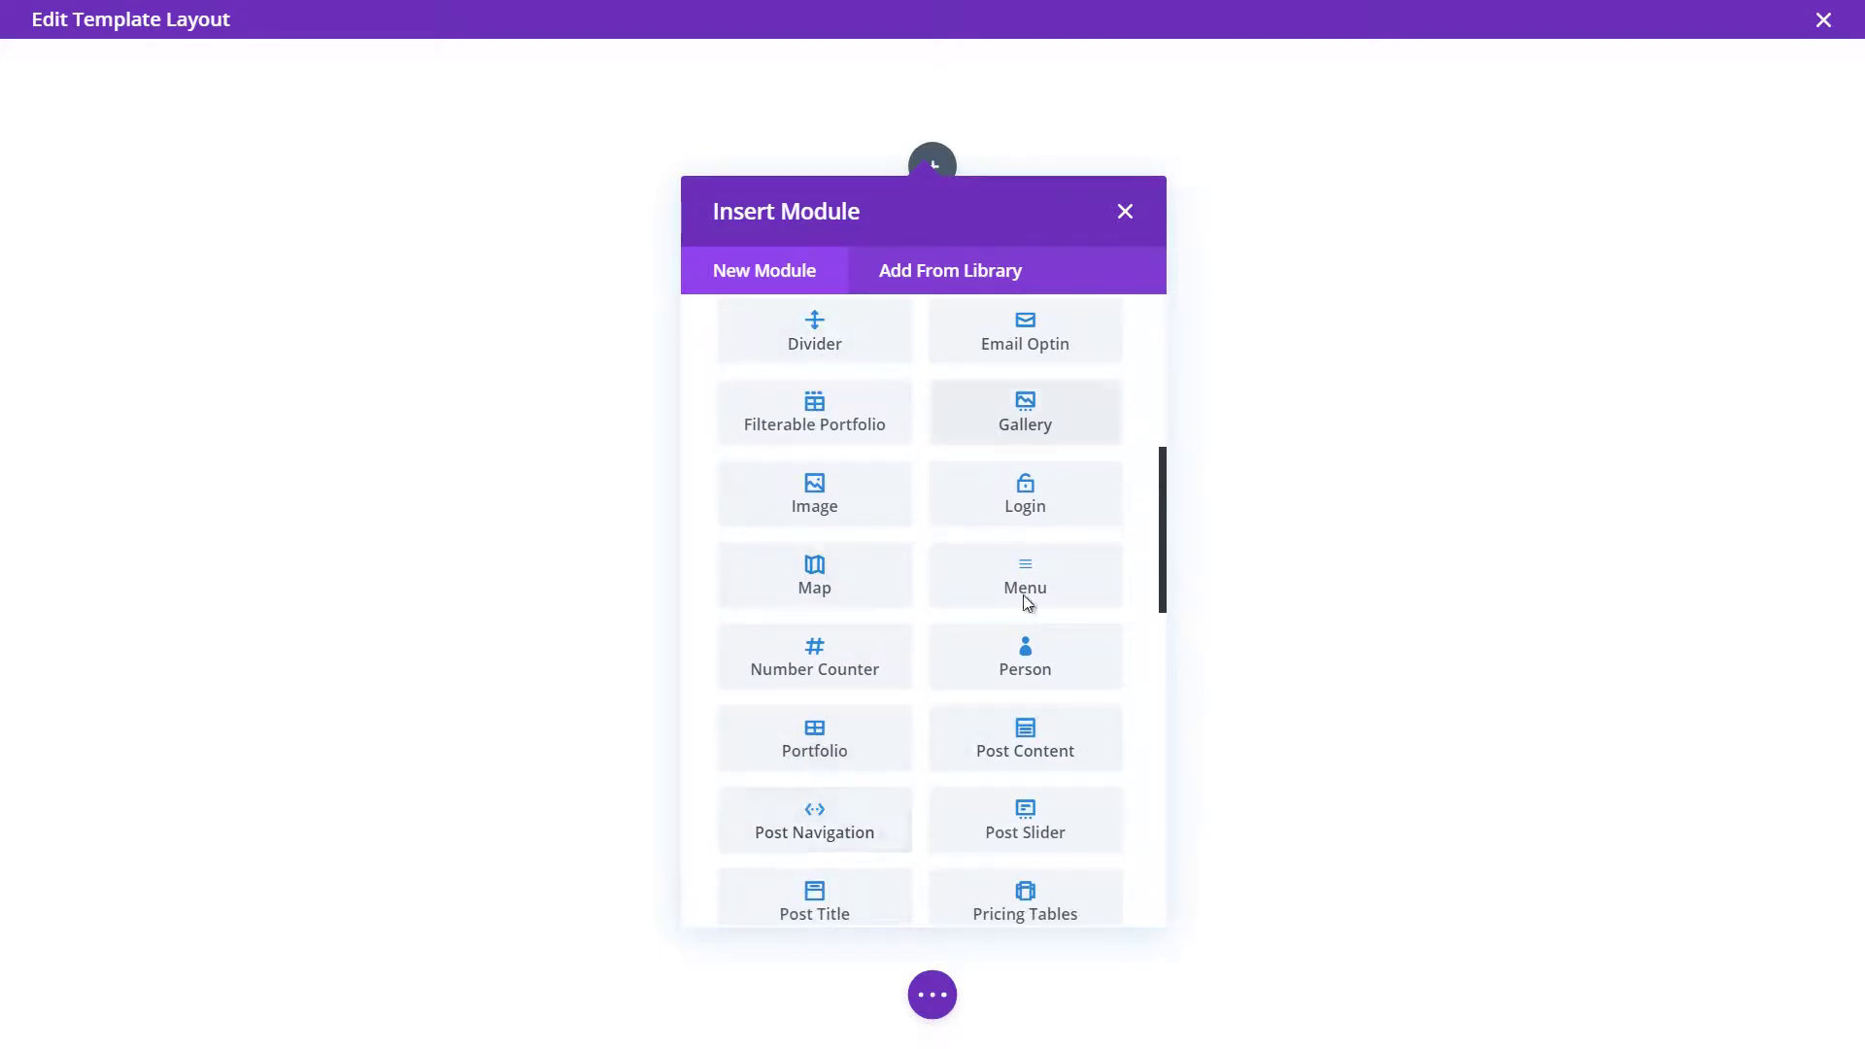
{"action": "left_click_drag", "start_coordinate": [1162, 583], "coordinate": [1162, 638]}
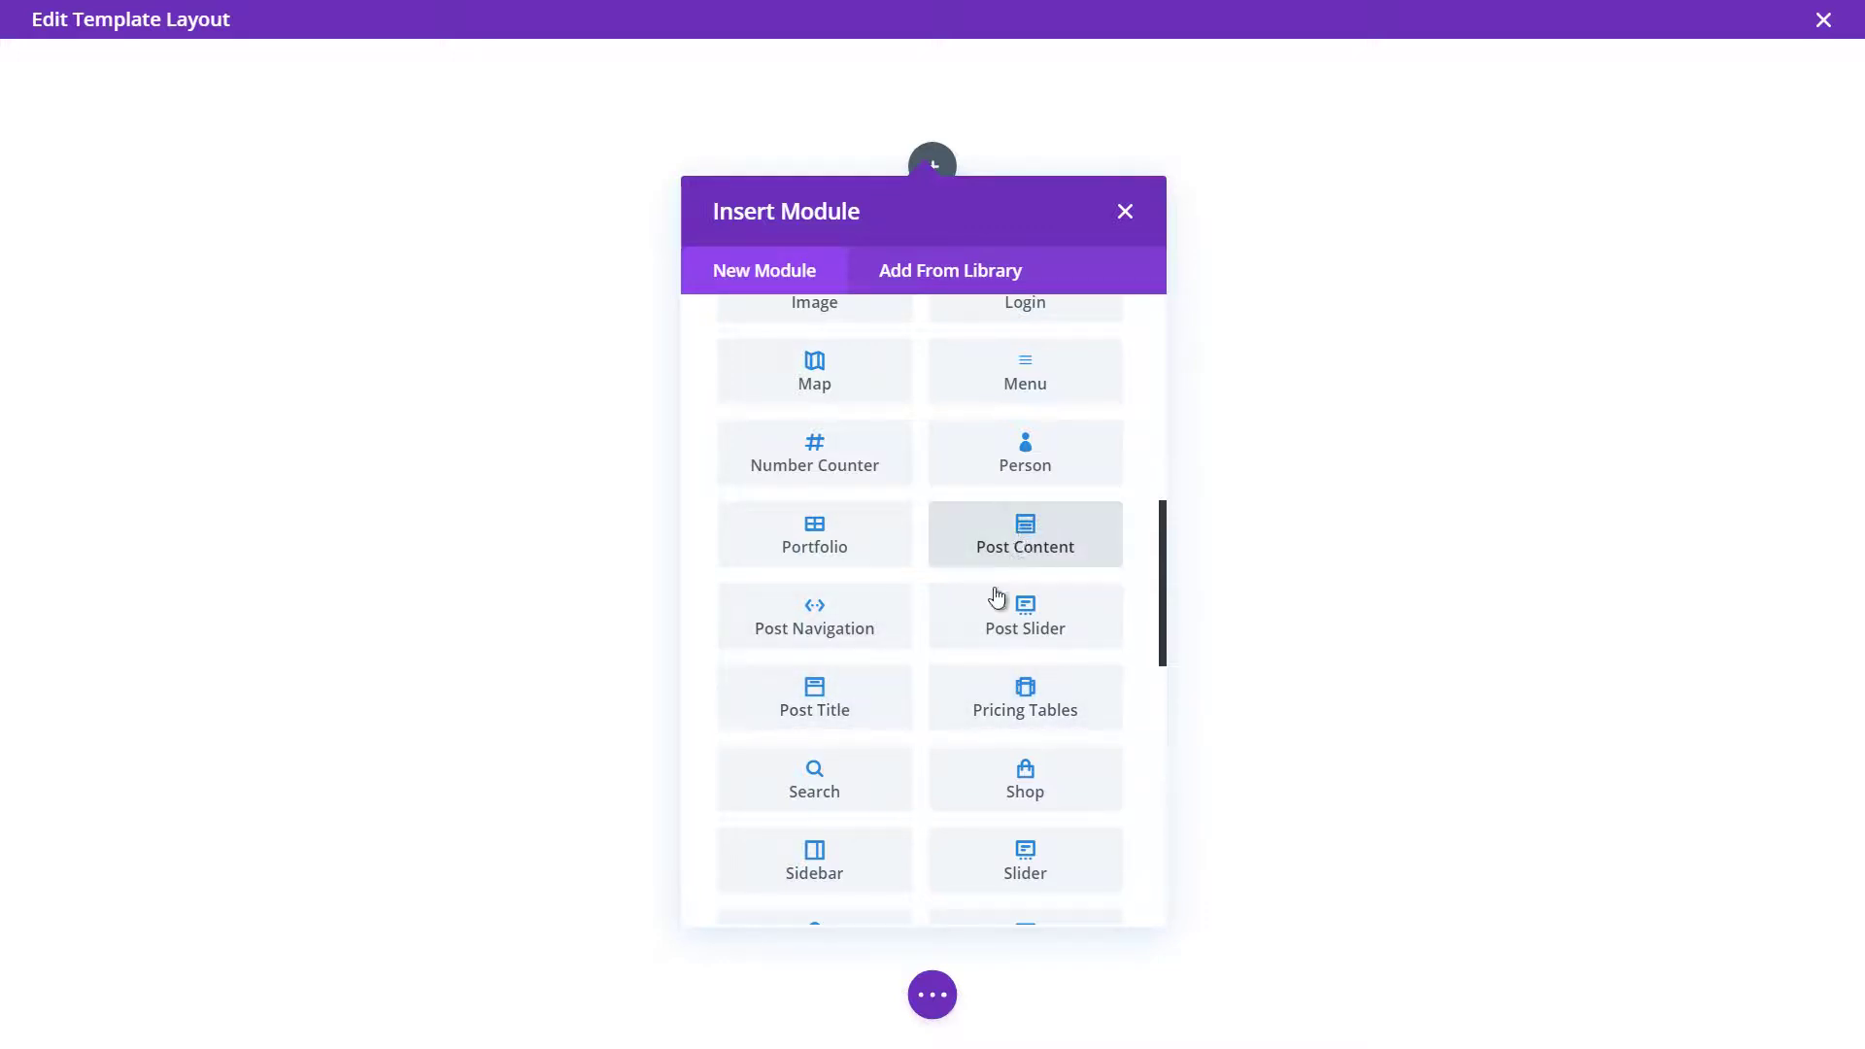
{"action": "left_click", "coordinate": [820, 691]}
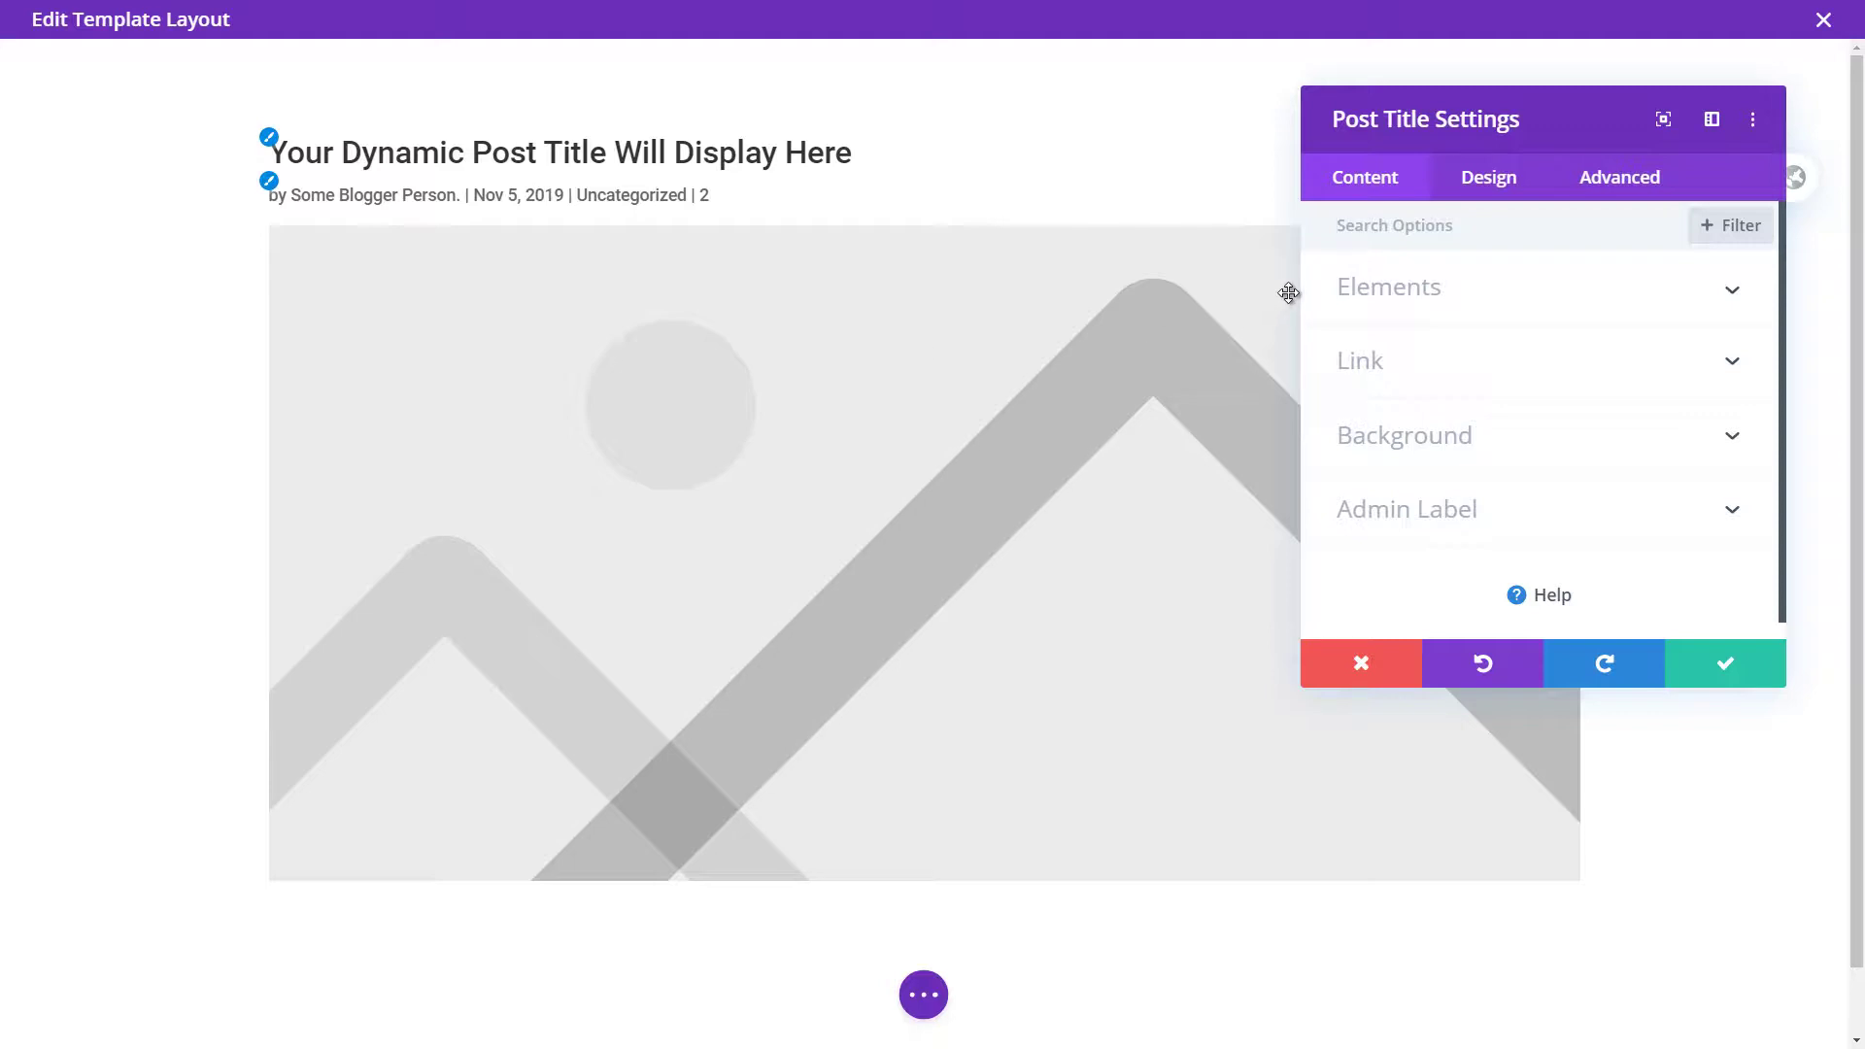
Turn off the post categories and the comments count among the Post Title module's elements.
{"action": "left_click", "coordinate": [1386, 306]}
{"action": "scroll", "coordinate": [1407, 501], "scroll_direction": "down", "scroll_amount": 2}
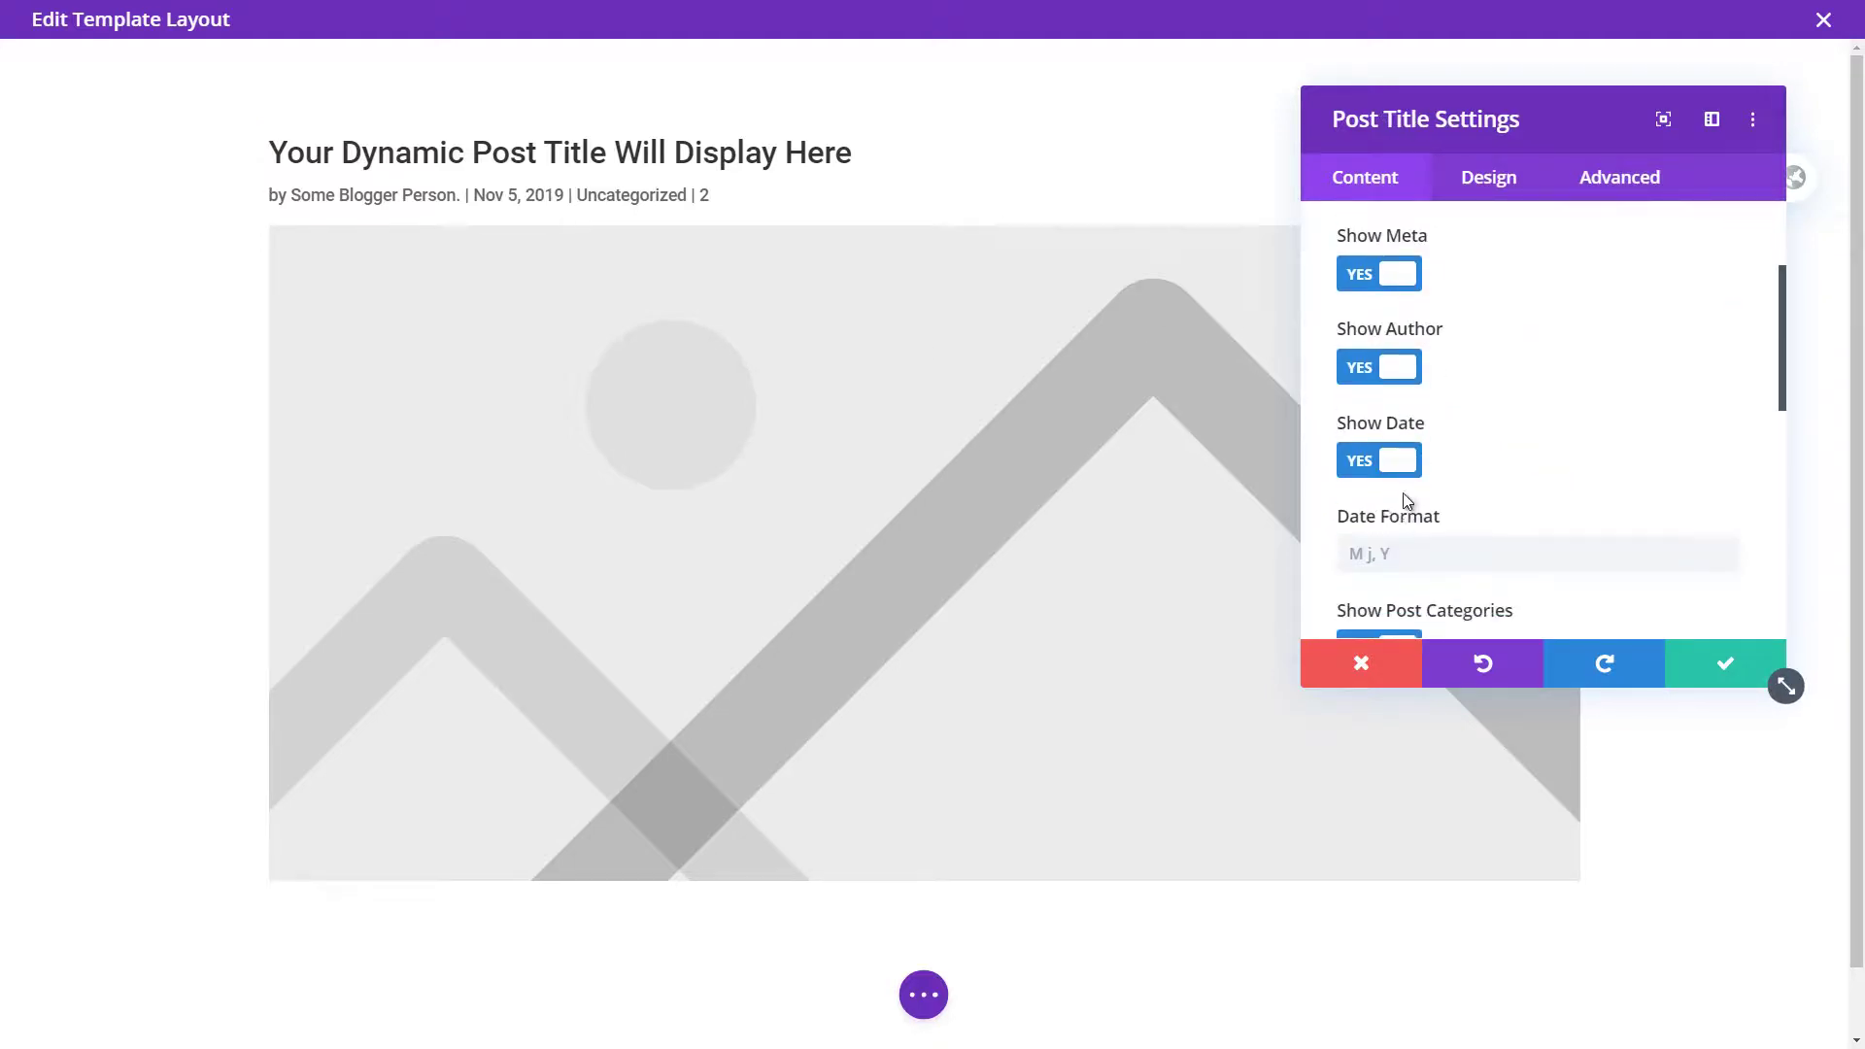
{"action": "scroll", "coordinate": [1383, 525], "scroll_direction": "down", "scroll_amount": 1}
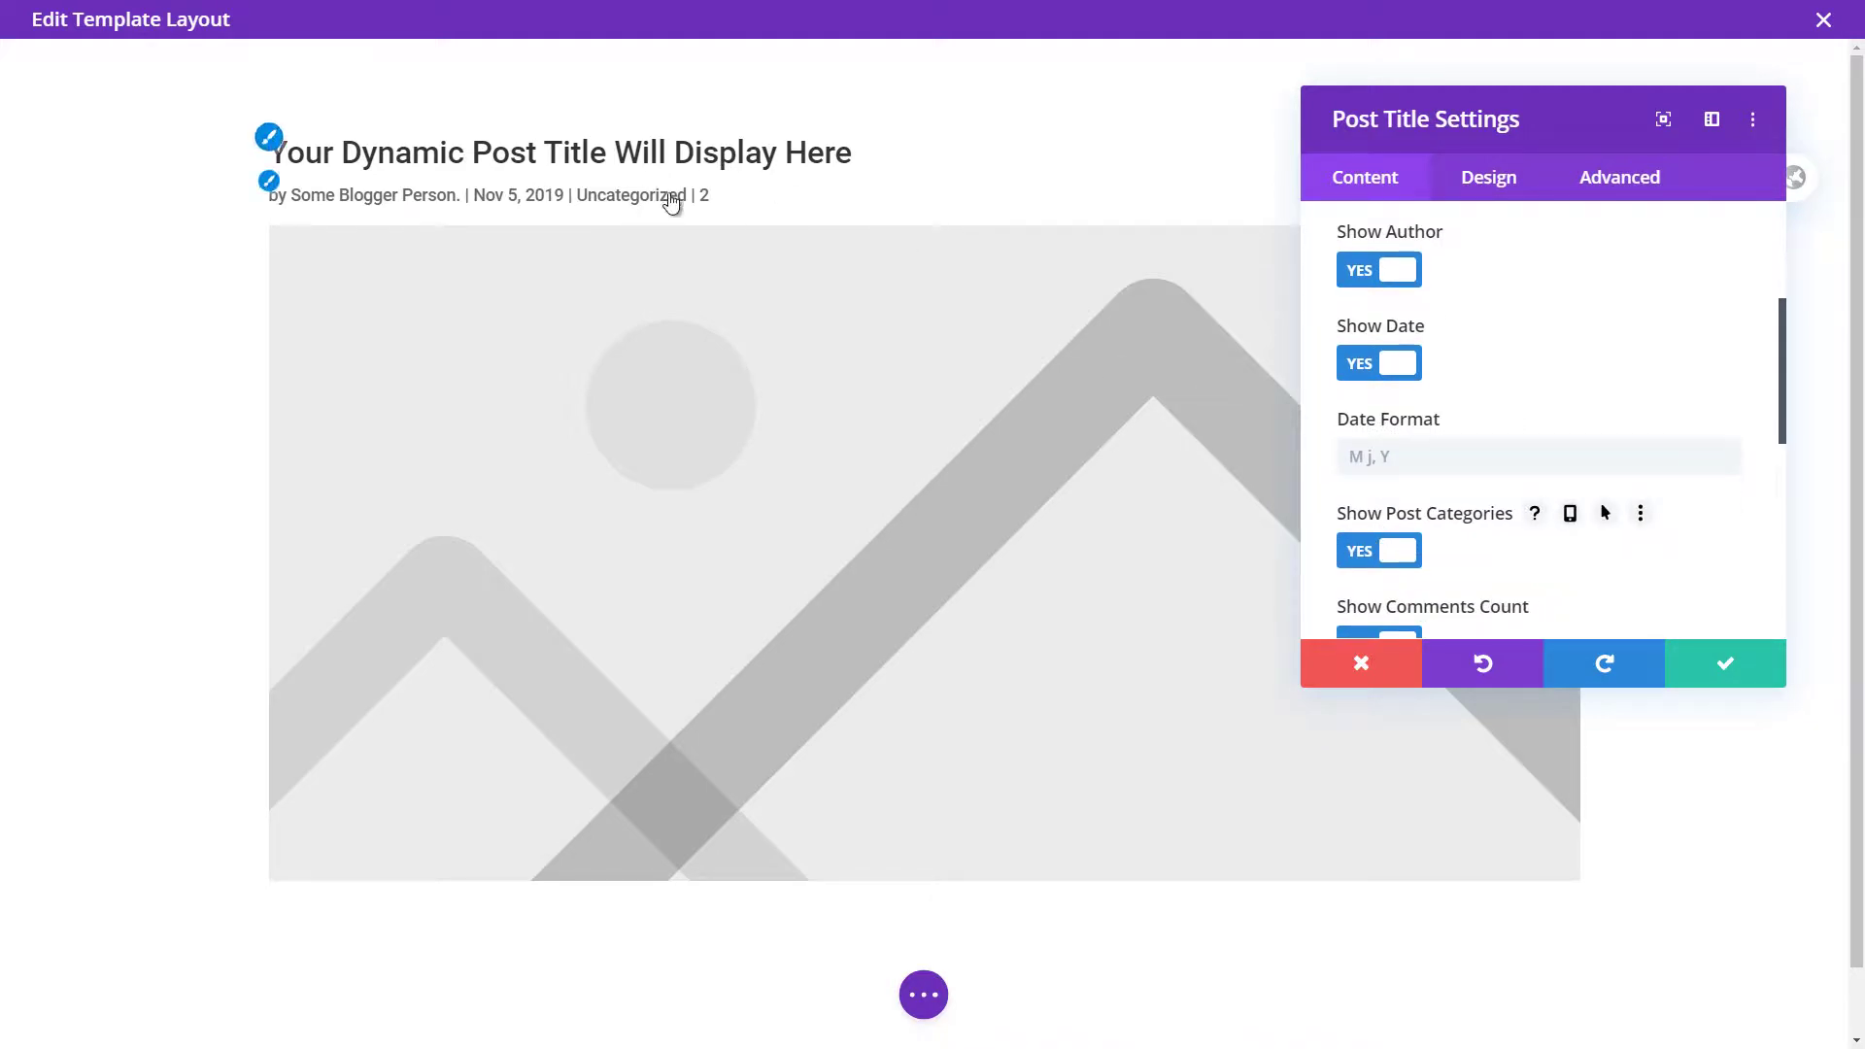
{"action": "left_click", "coordinate": [1394, 561]}
{"action": "left_click", "coordinate": [1396, 633]}
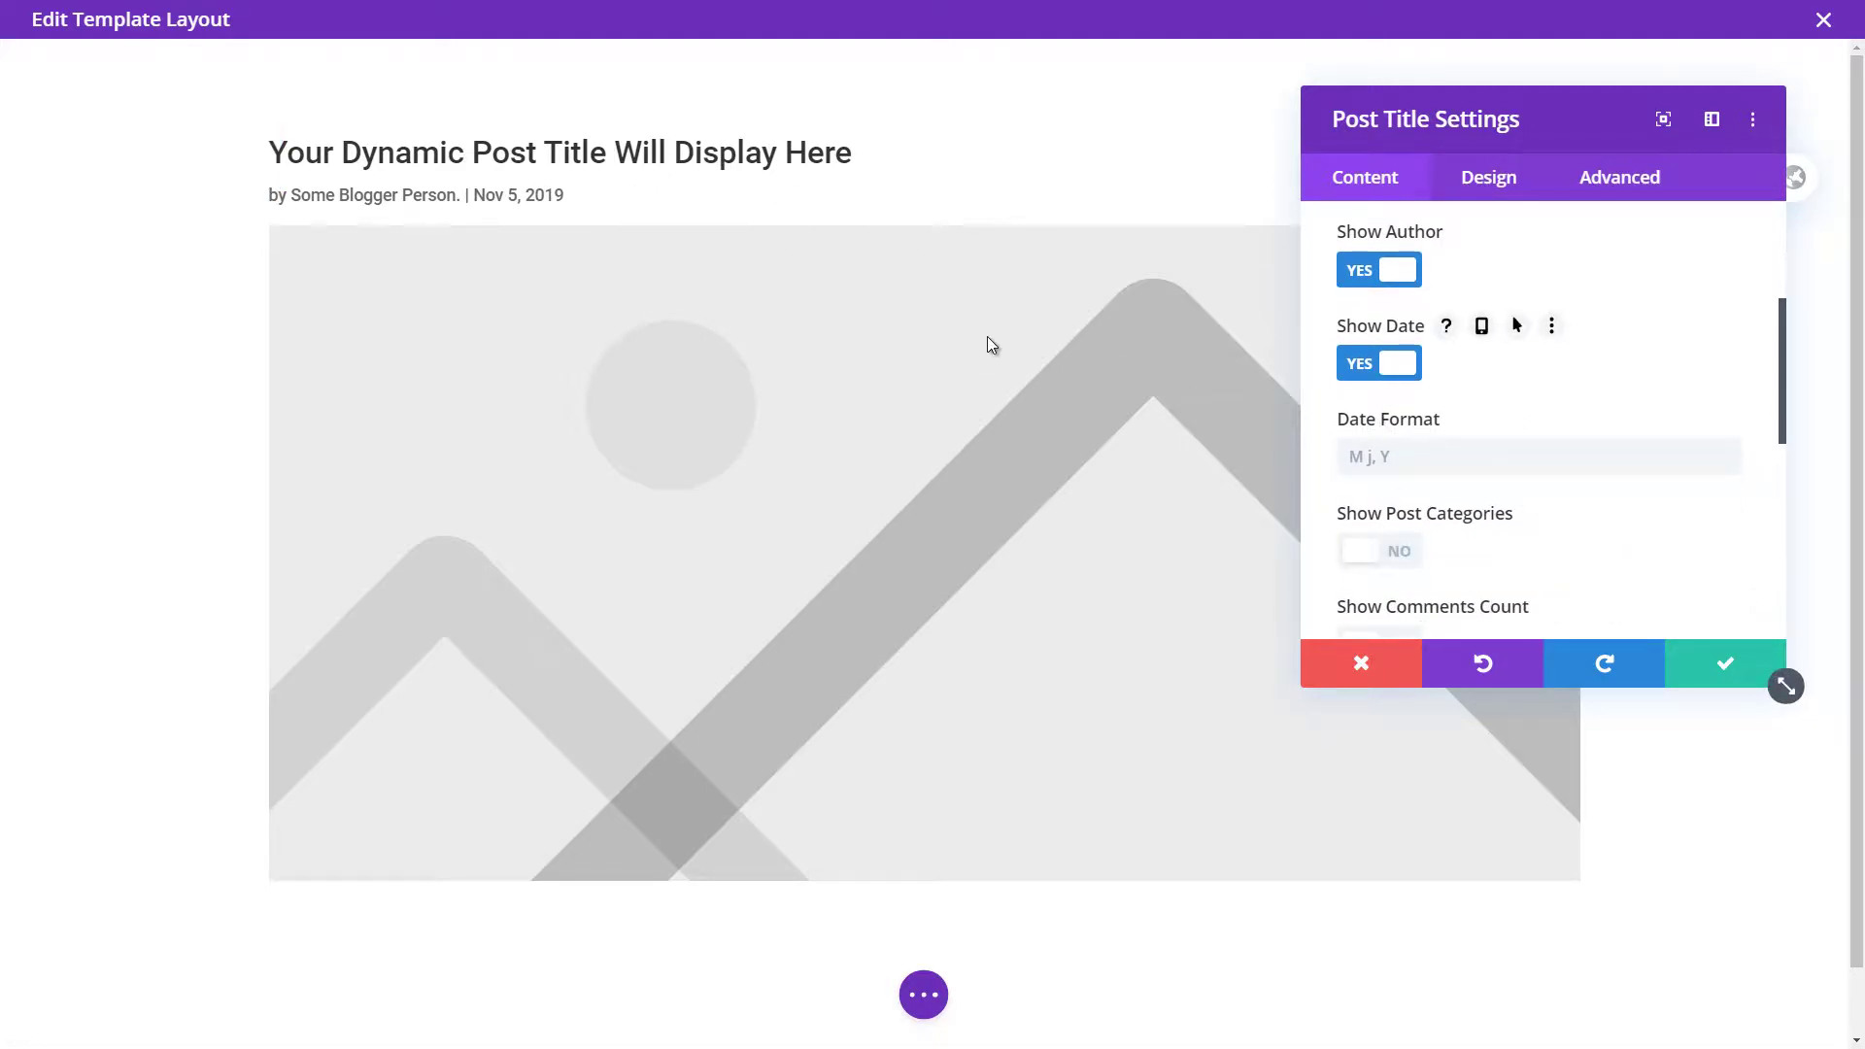
Turn off the date in the Post Title module's elements.
{"action": "scroll", "coordinate": [1508, 473], "scroll_direction": "up", "scroll_amount": 1}
{"action": "scroll", "coordinate": [1507, 474], "scroll_direction": "down", "scroll_amount": 1}
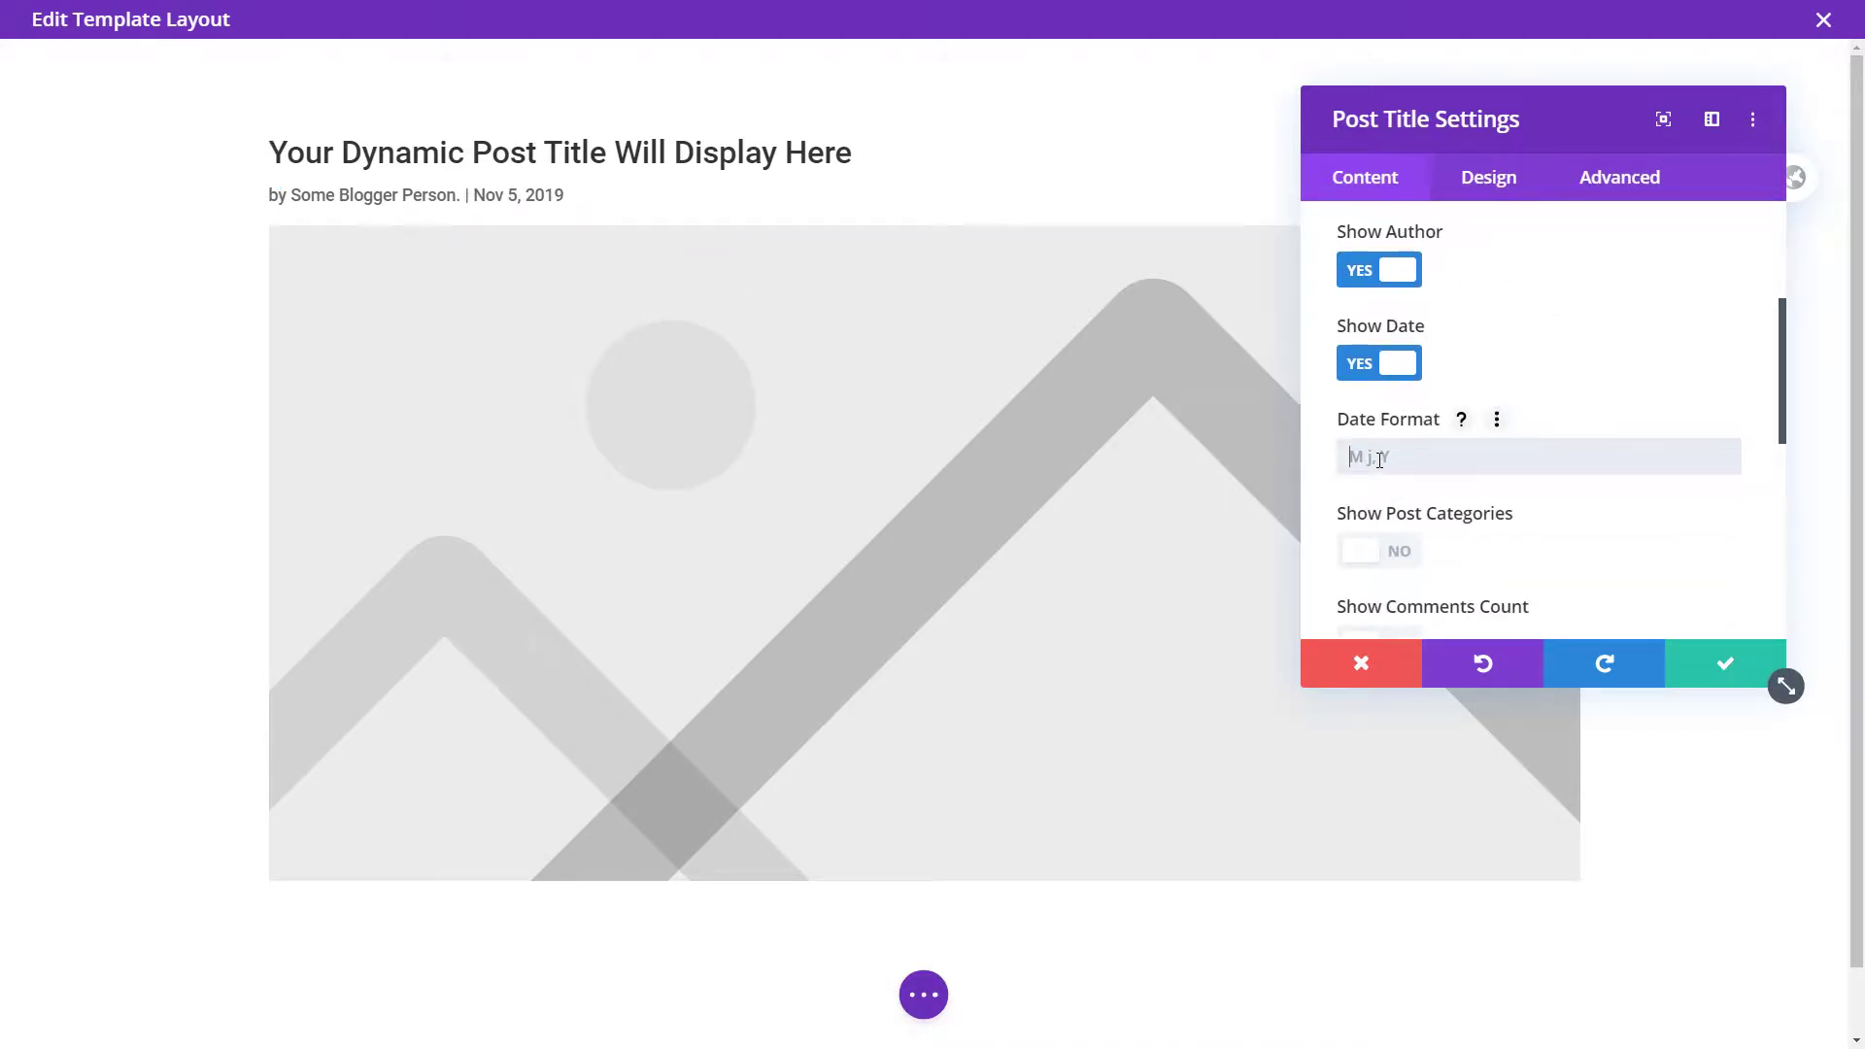
{"action": "scroll", "coordinate": [1470, 404], "scroll_direction": "up", "scroll_amount": 2}
{"action": "scroll", "coordinate": [1470, 404], "scroll_direction": "down", "scroll_amount": 2}
{"action": "scroll", "coordinate": [1438, 457], "scroll_direction": "up", "scroll_amount": 2}
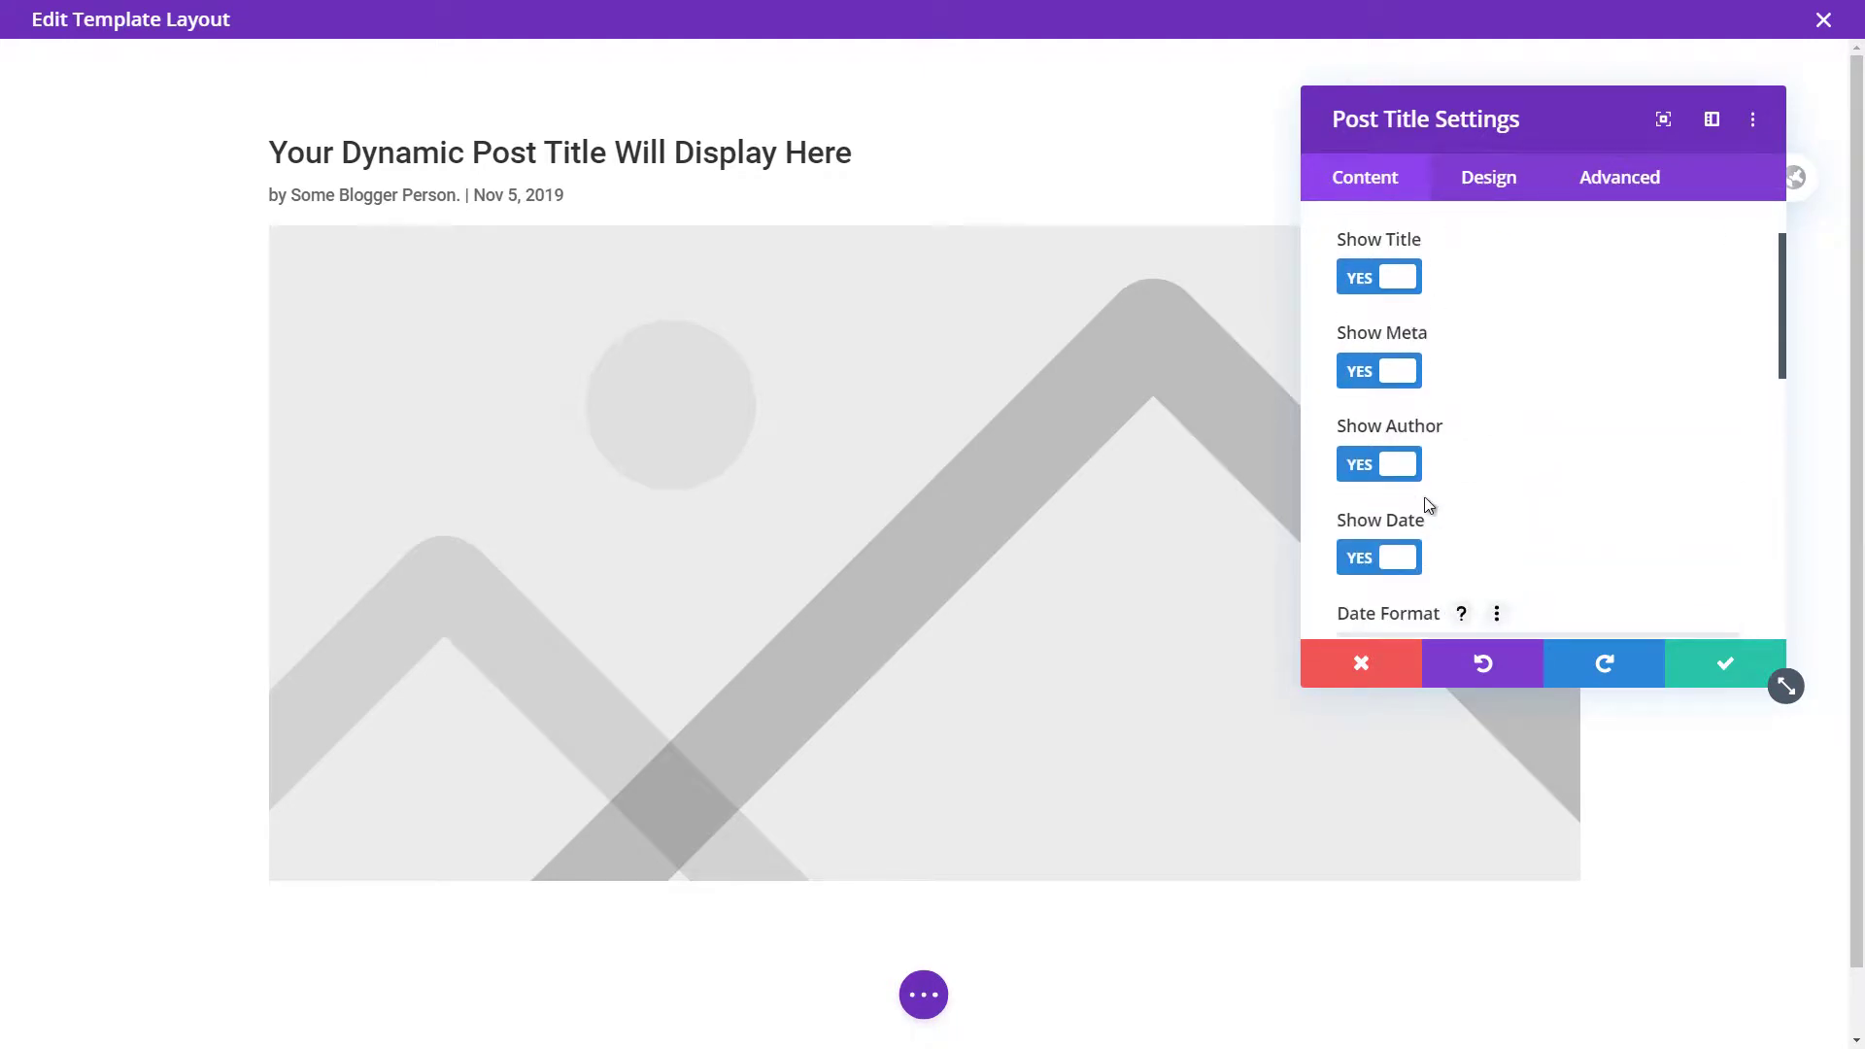
{"action": "left_click", "coordinate": [1392, 559]}
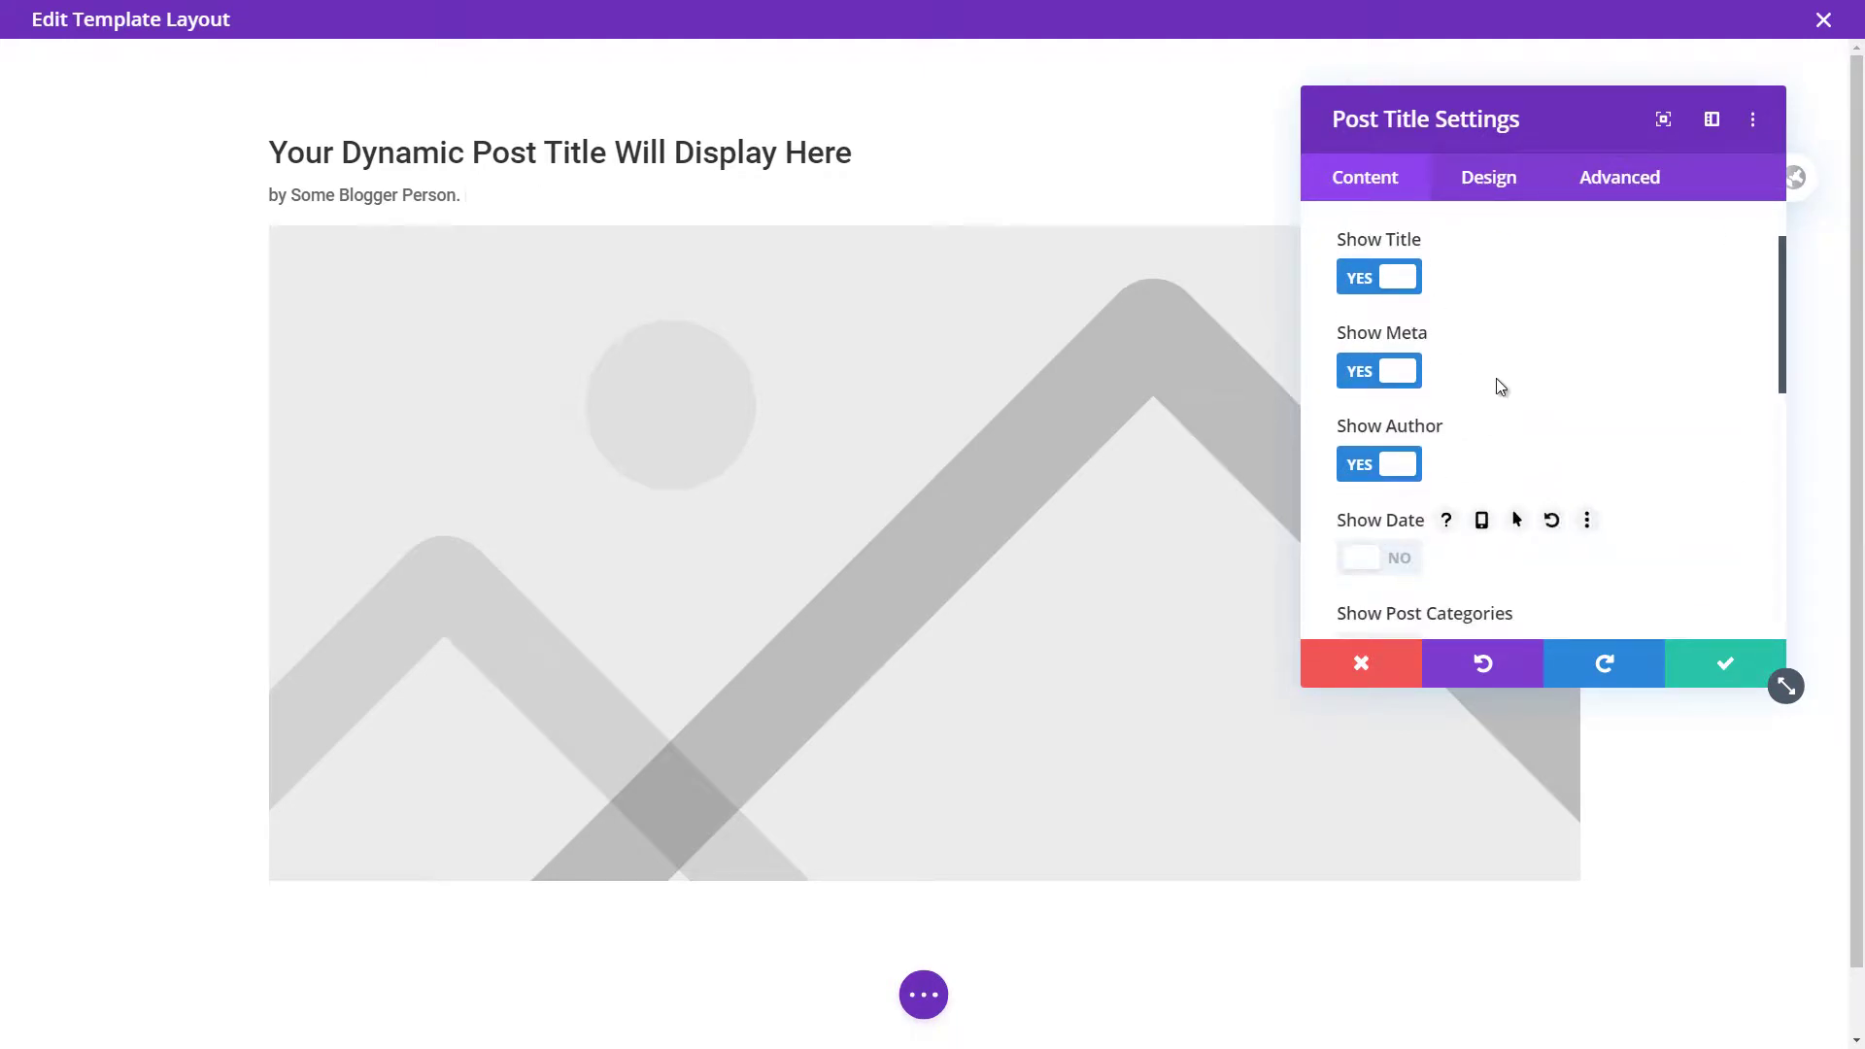
Turn off the featured image in the Post Title module and save the module's settings.
{"action": "scroll", "coordinate": [1570, 399], "scroll_direction": "up", "scroll_amount": 1}
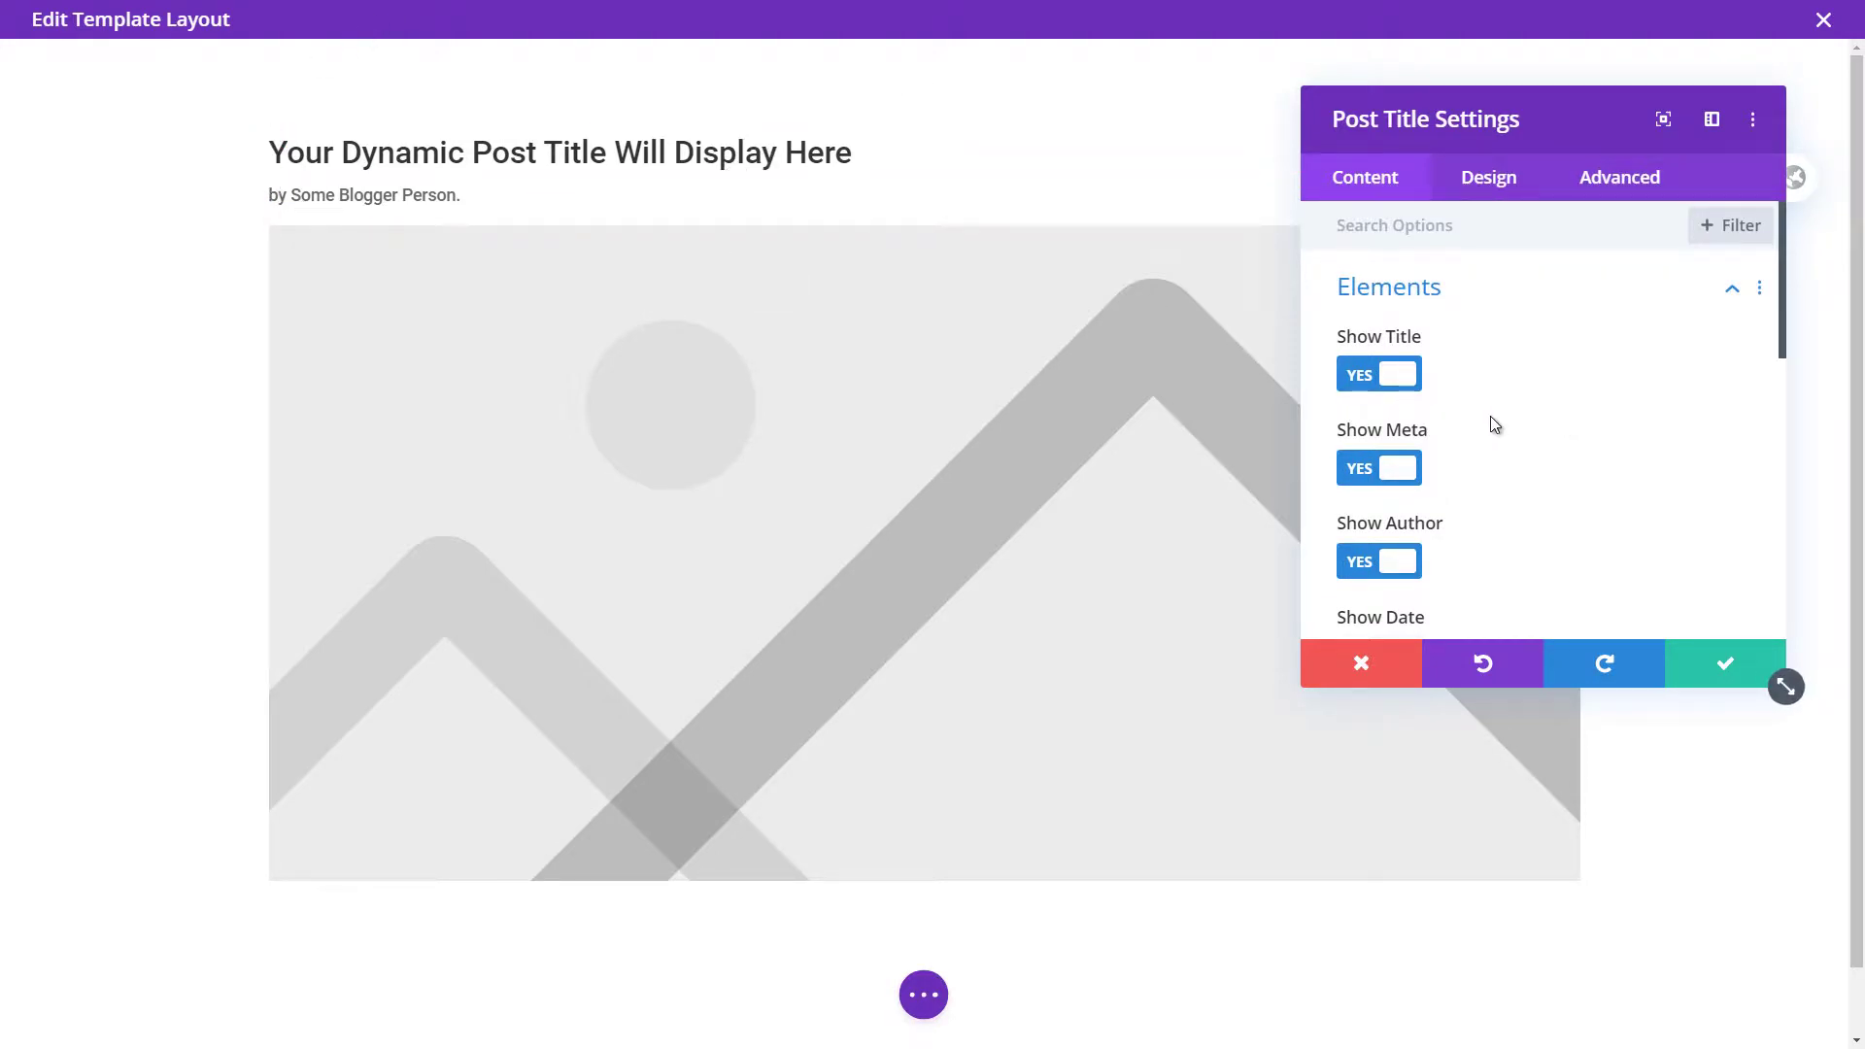
{"action": "scroll", "coordinate": [1496, 421], "scroll_direction": "down", "scroll_amount": 5}
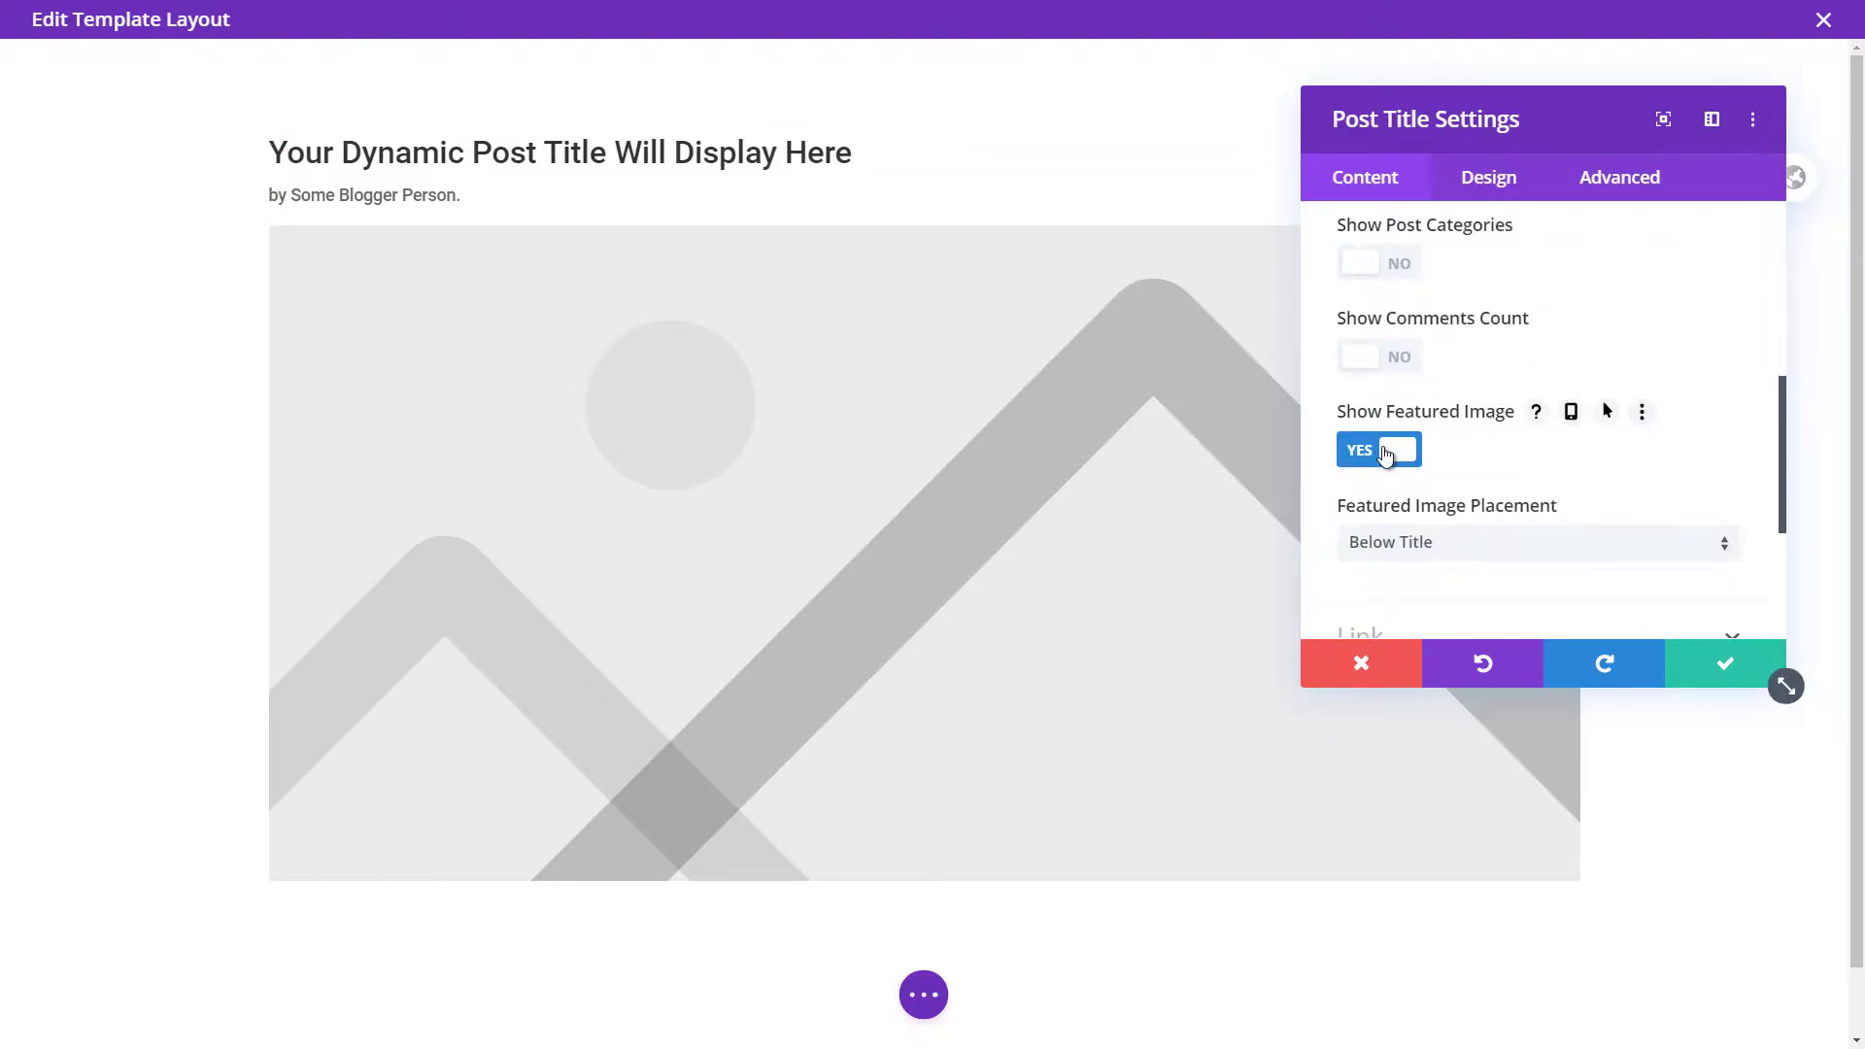
{"action": "left_click", "coordinate": [1390, 451]}
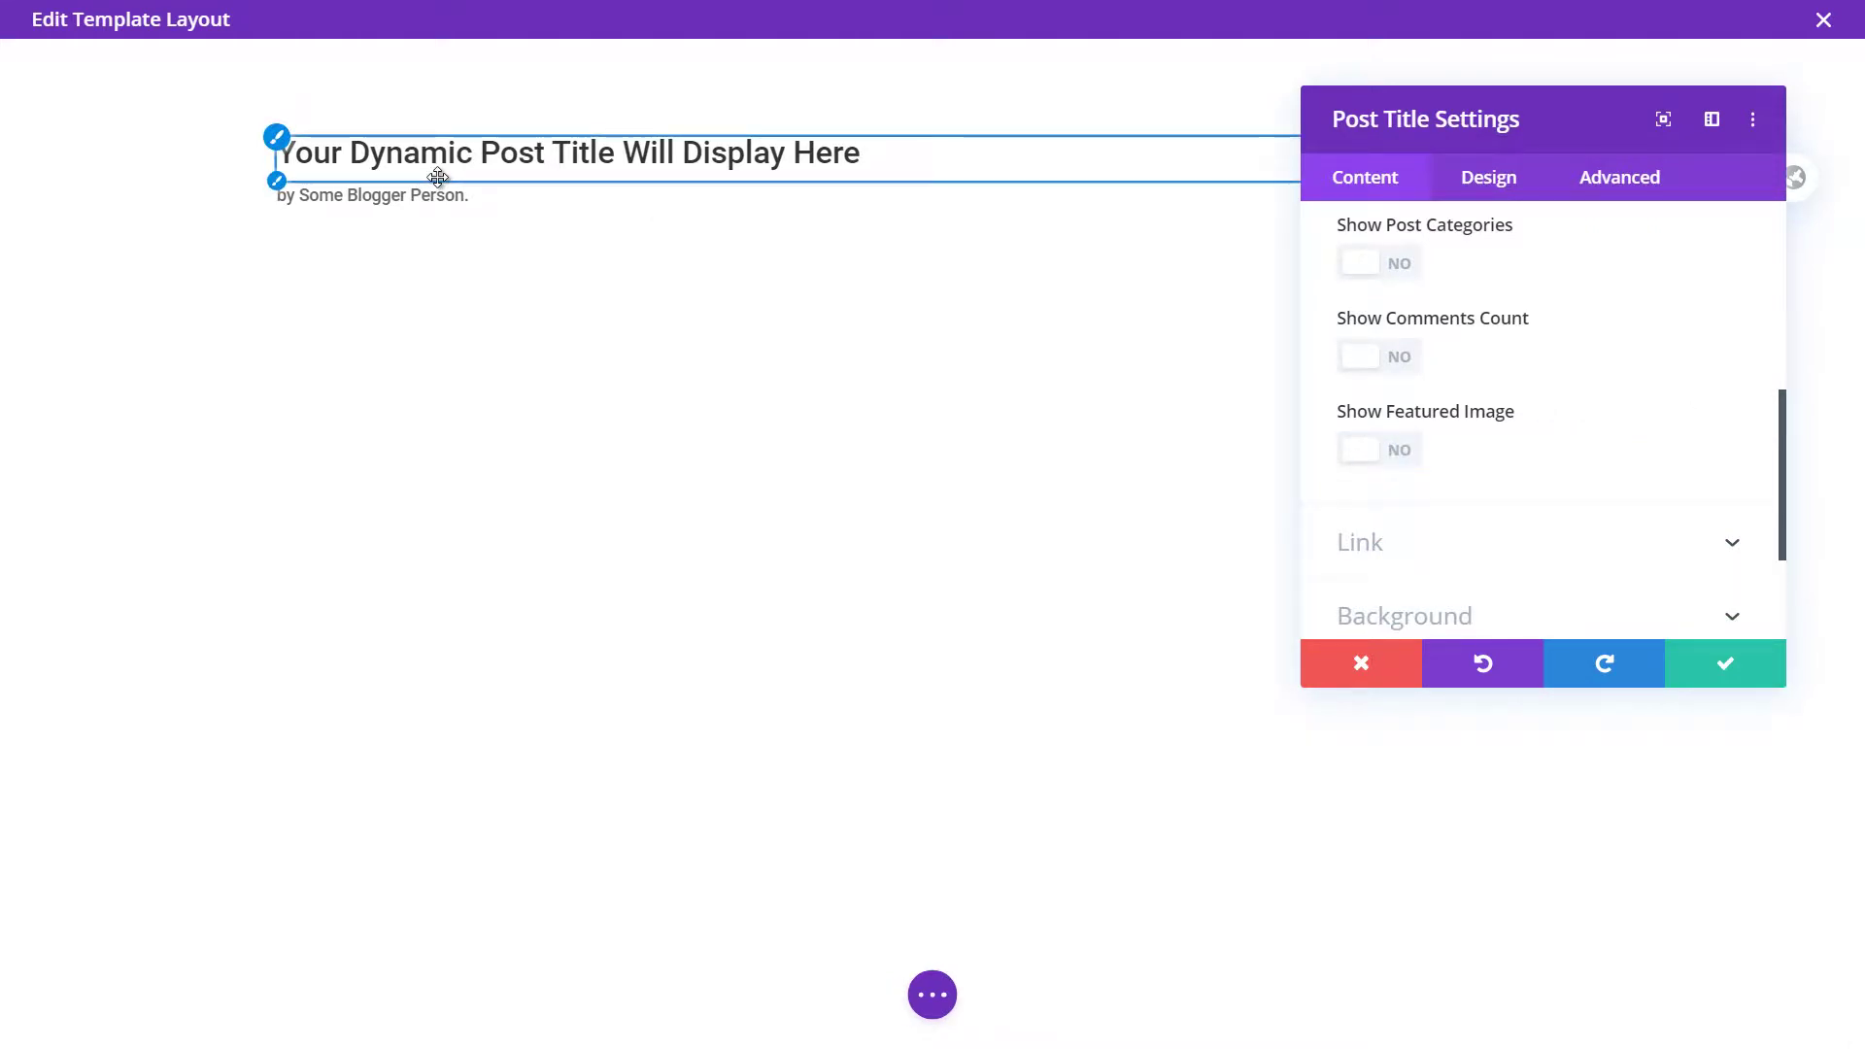
{"action": "left_click", "coordinate": [1686, 664]}
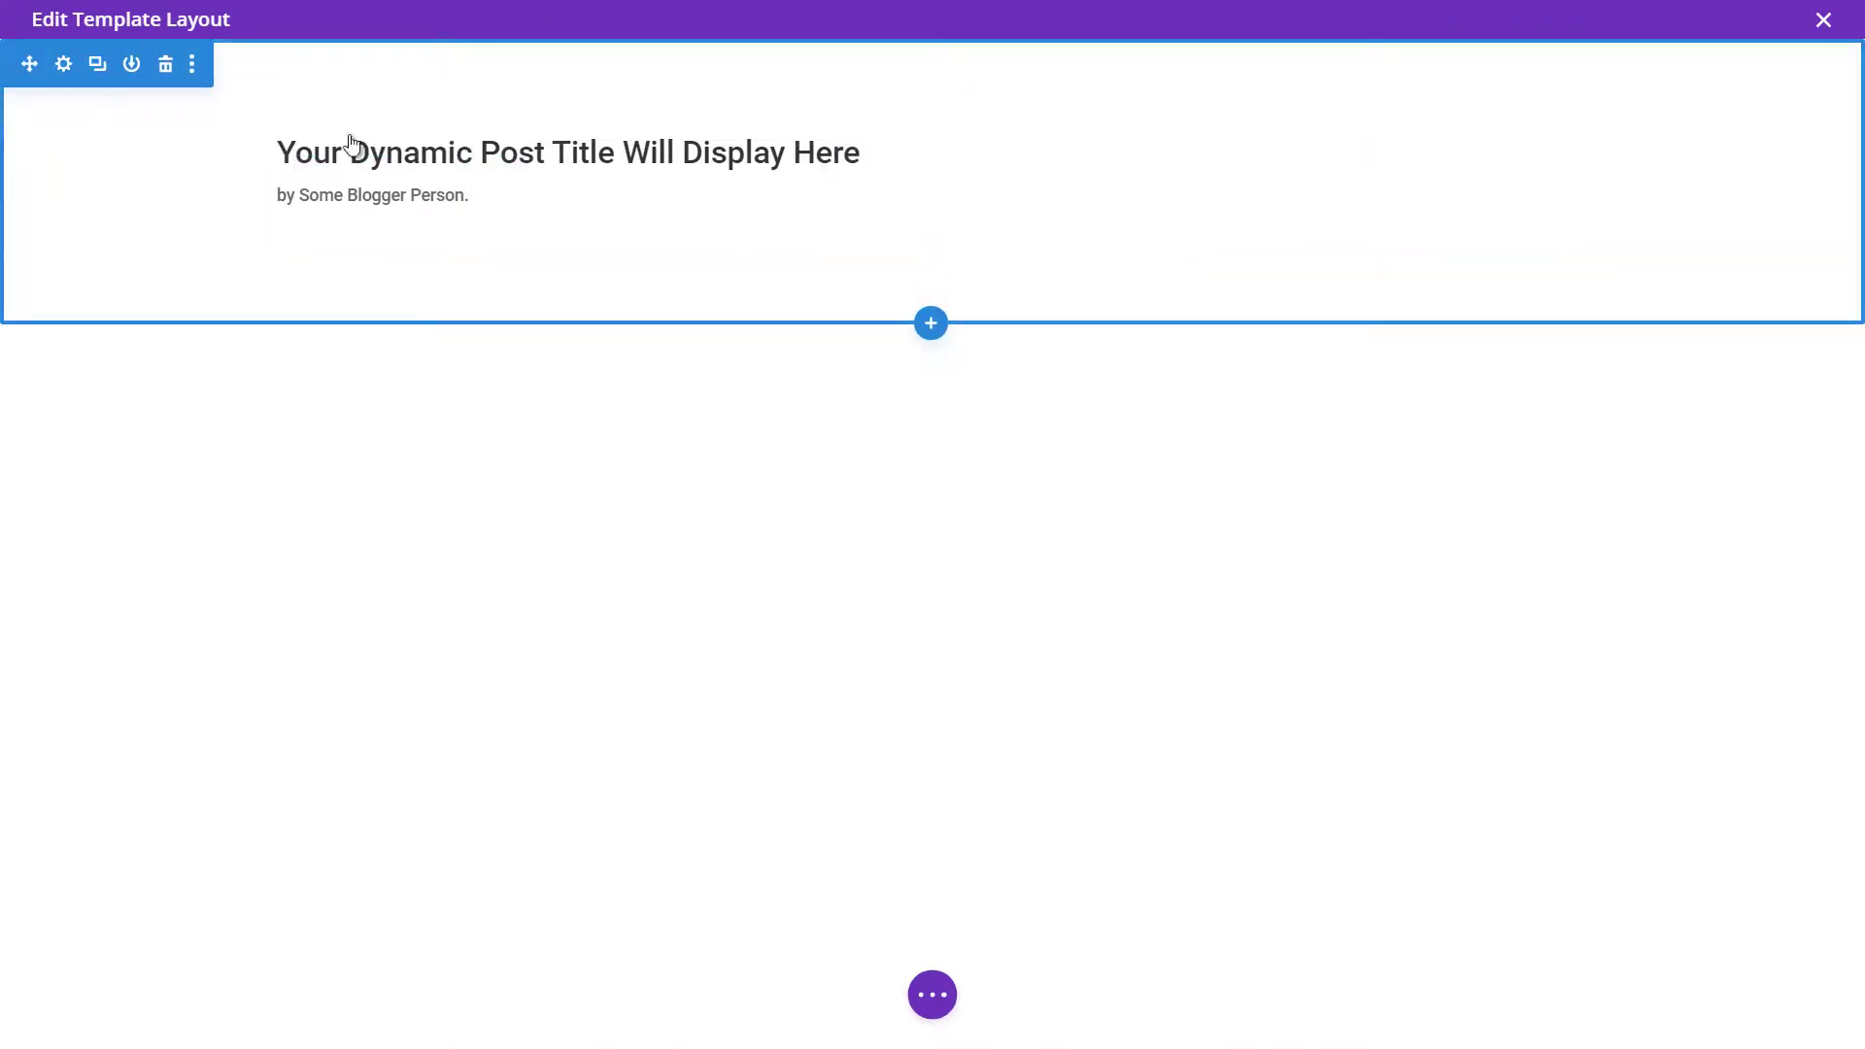
Add a regular section below the post title with a row split into two-thirds and one-third columns.
{"action": "left_click", "coordinate": [926, 325]}
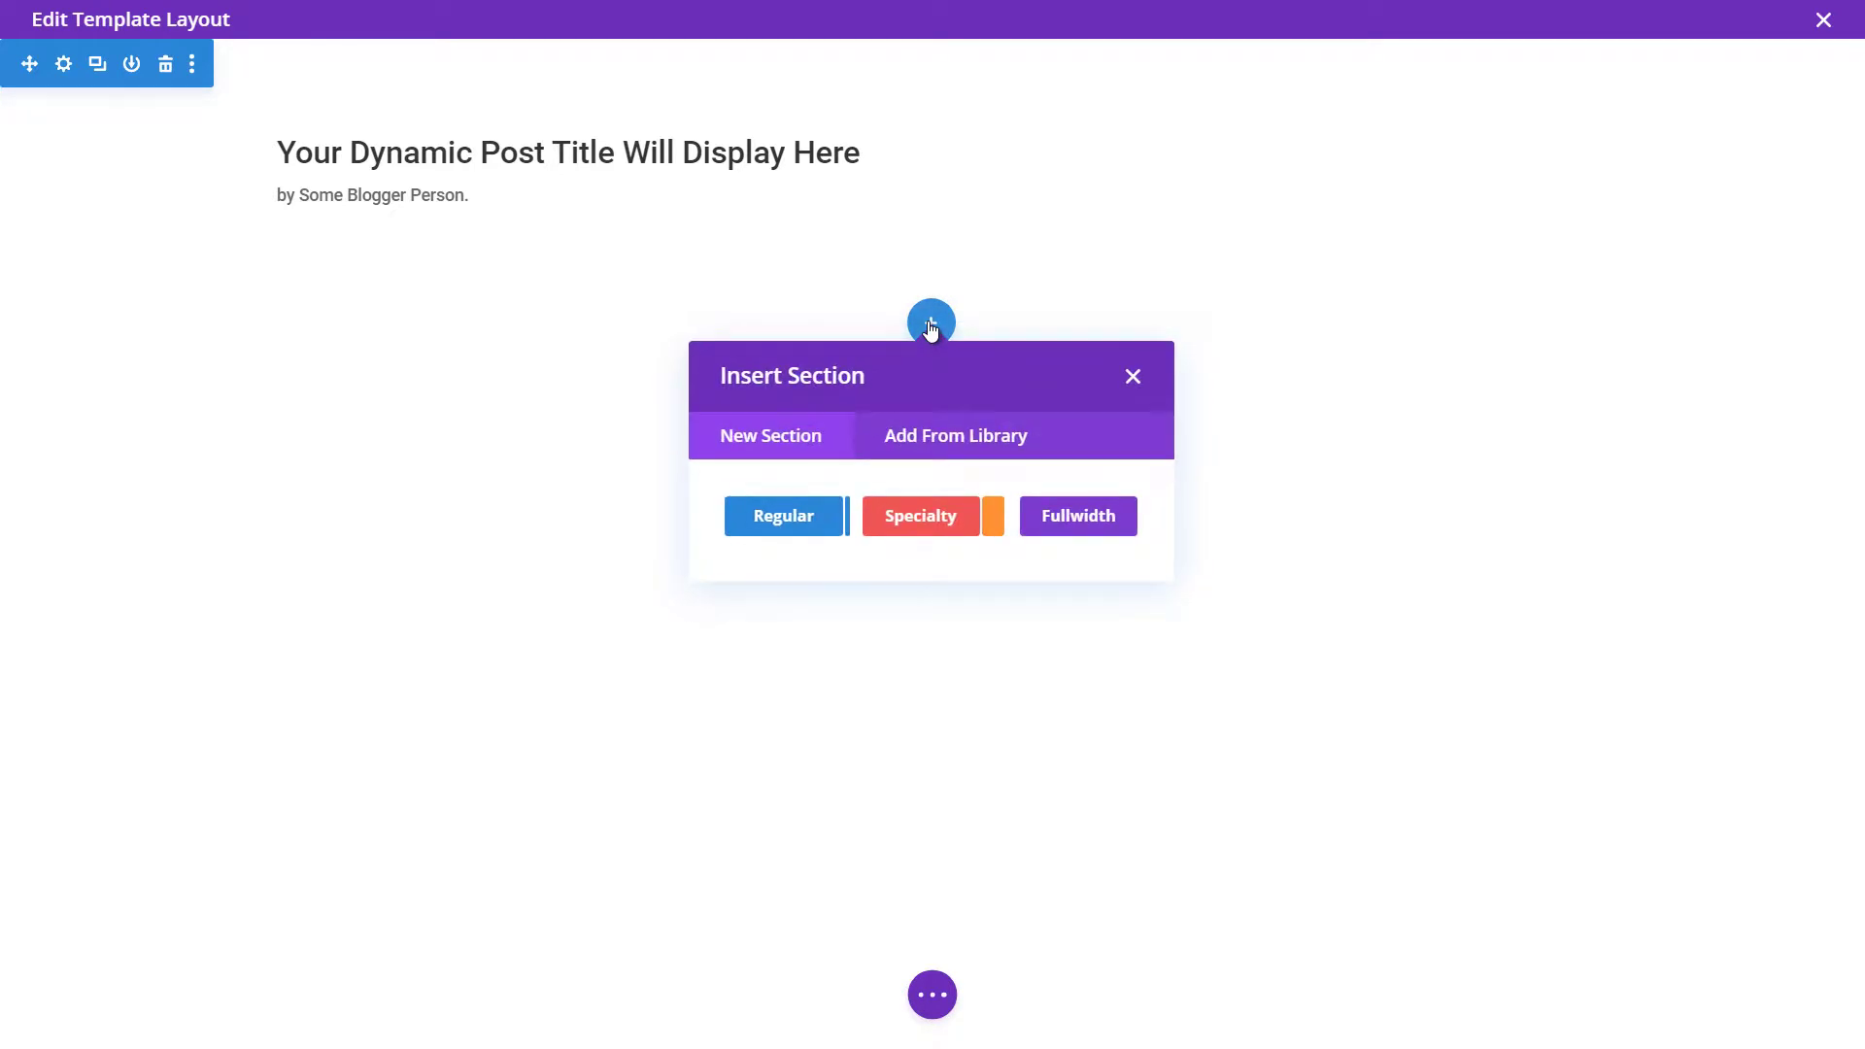
{"action": "left_click", "coordinate": [801, 521]}
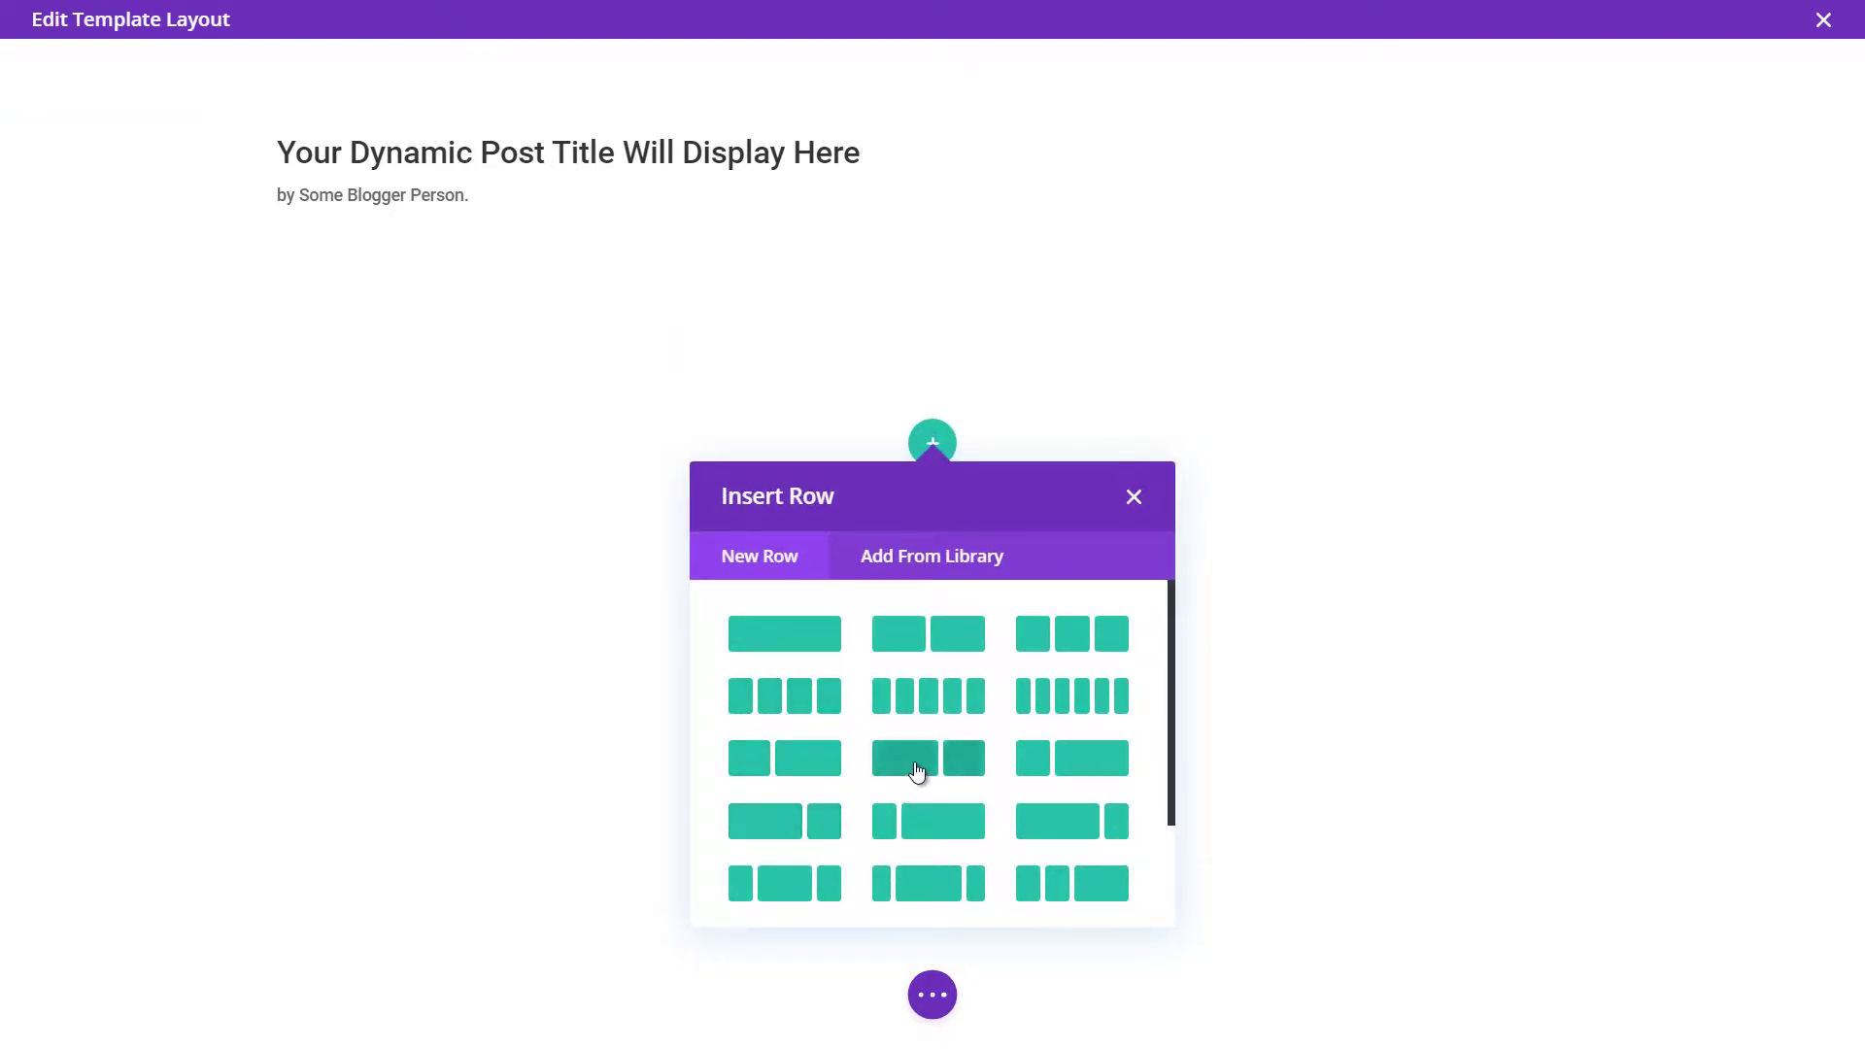
{"action": "scroll", "coordinate": [955, 764], "scroll_direction": "down", "scroll_amount": 1}
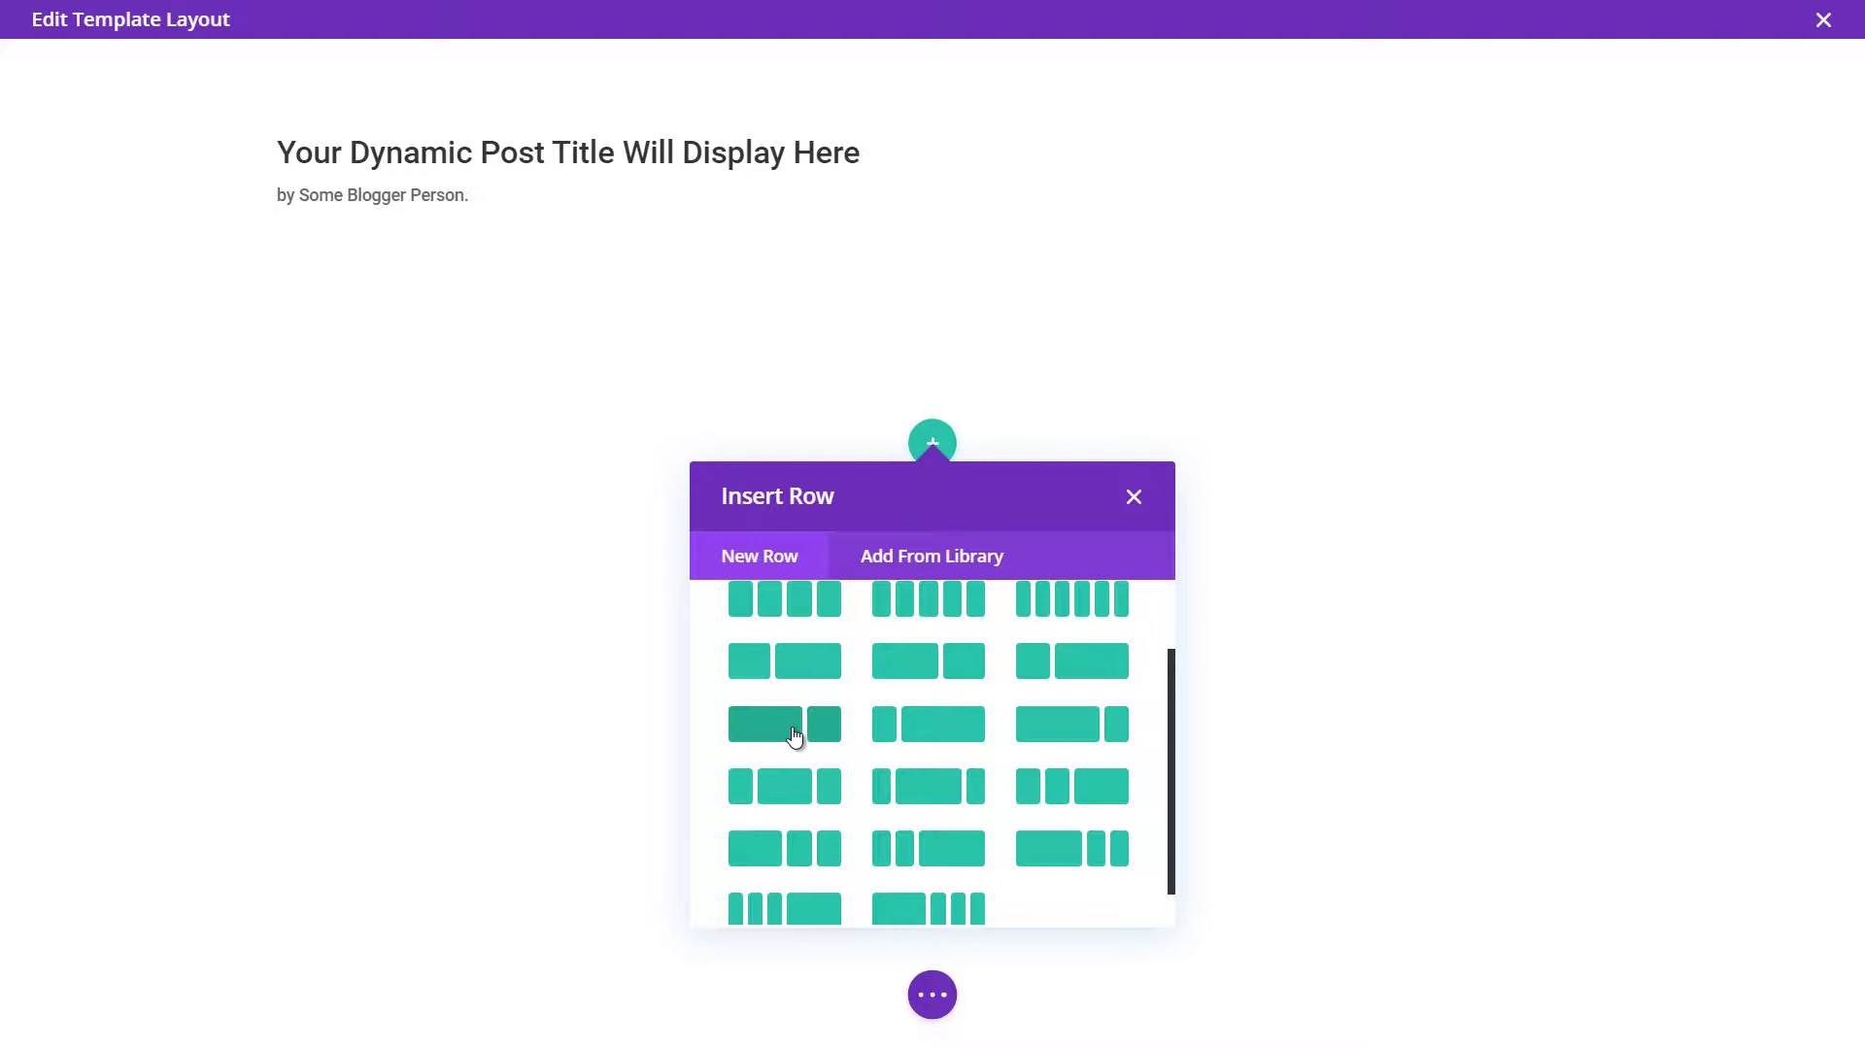
{"action": "left_click", "coordinate": [821, 743]}
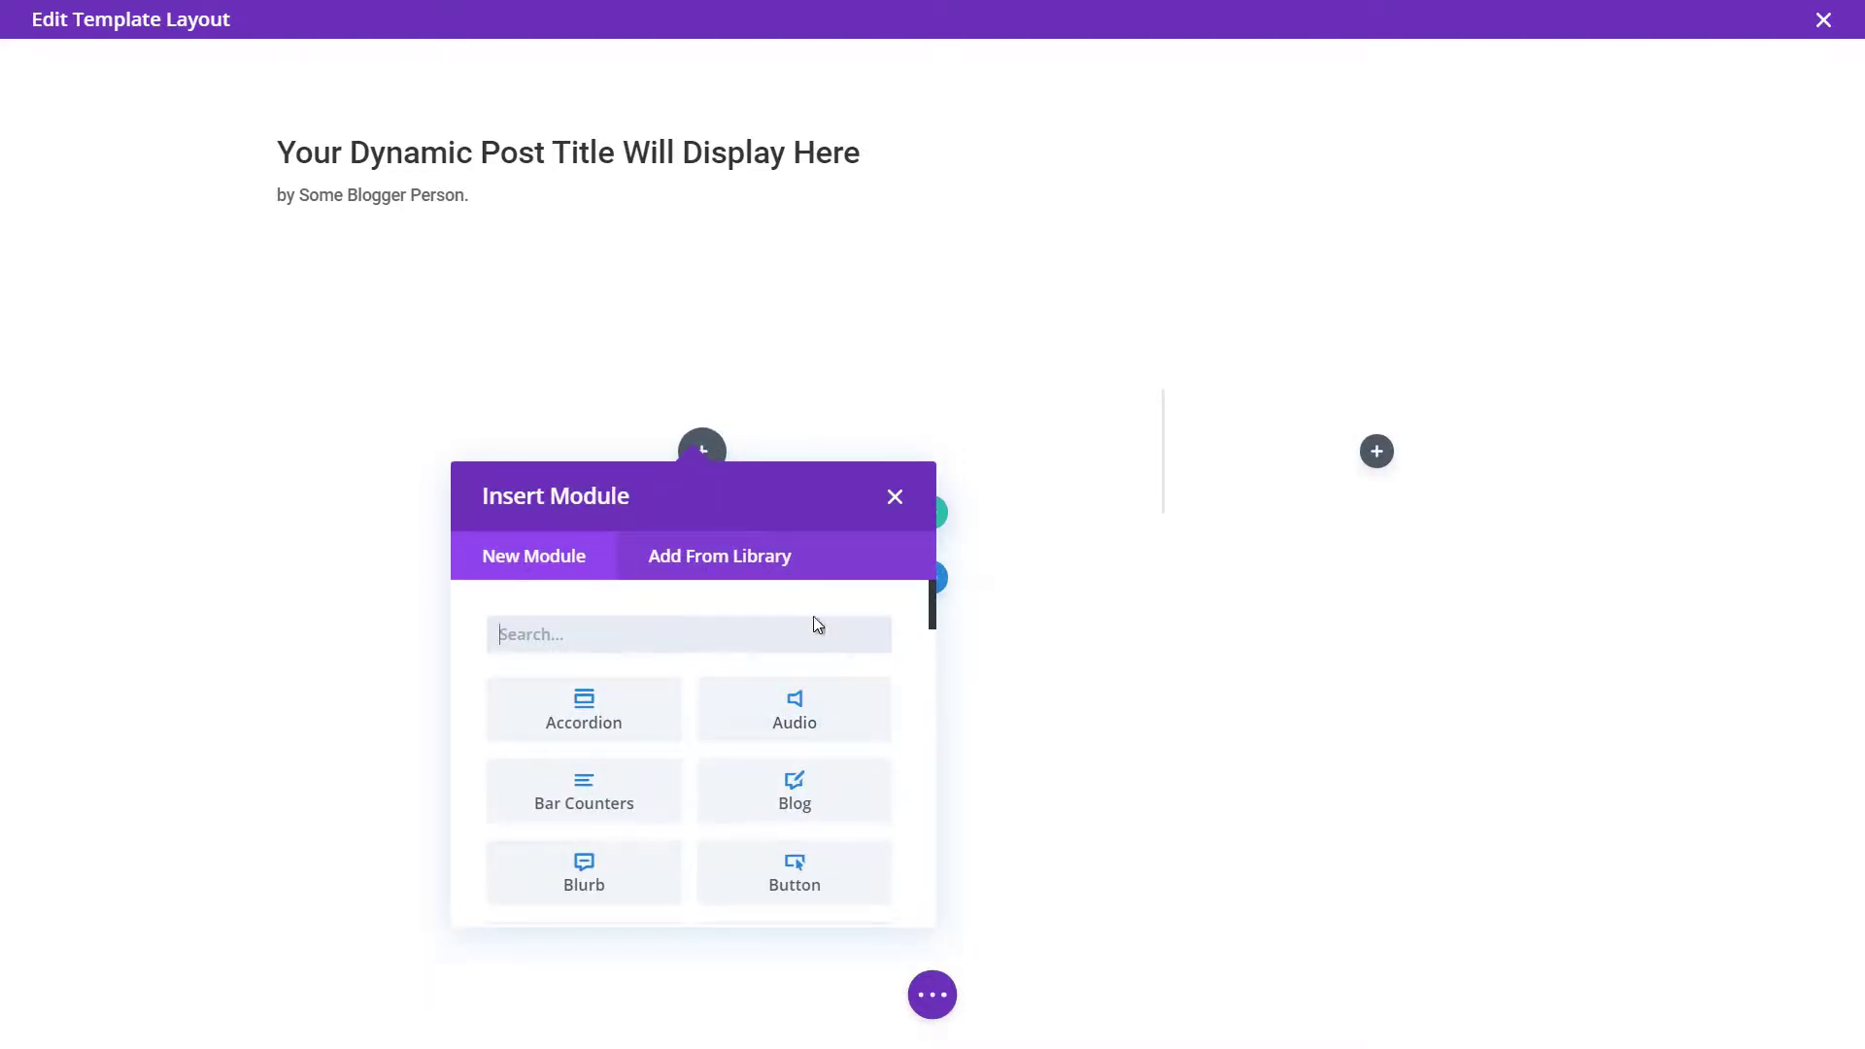
Insert a Post Content module in the new row's wide column.
{"action": "scroll", "coordinate": [861, 734], "scroll_direction": "down", "scroll_amount": 7}
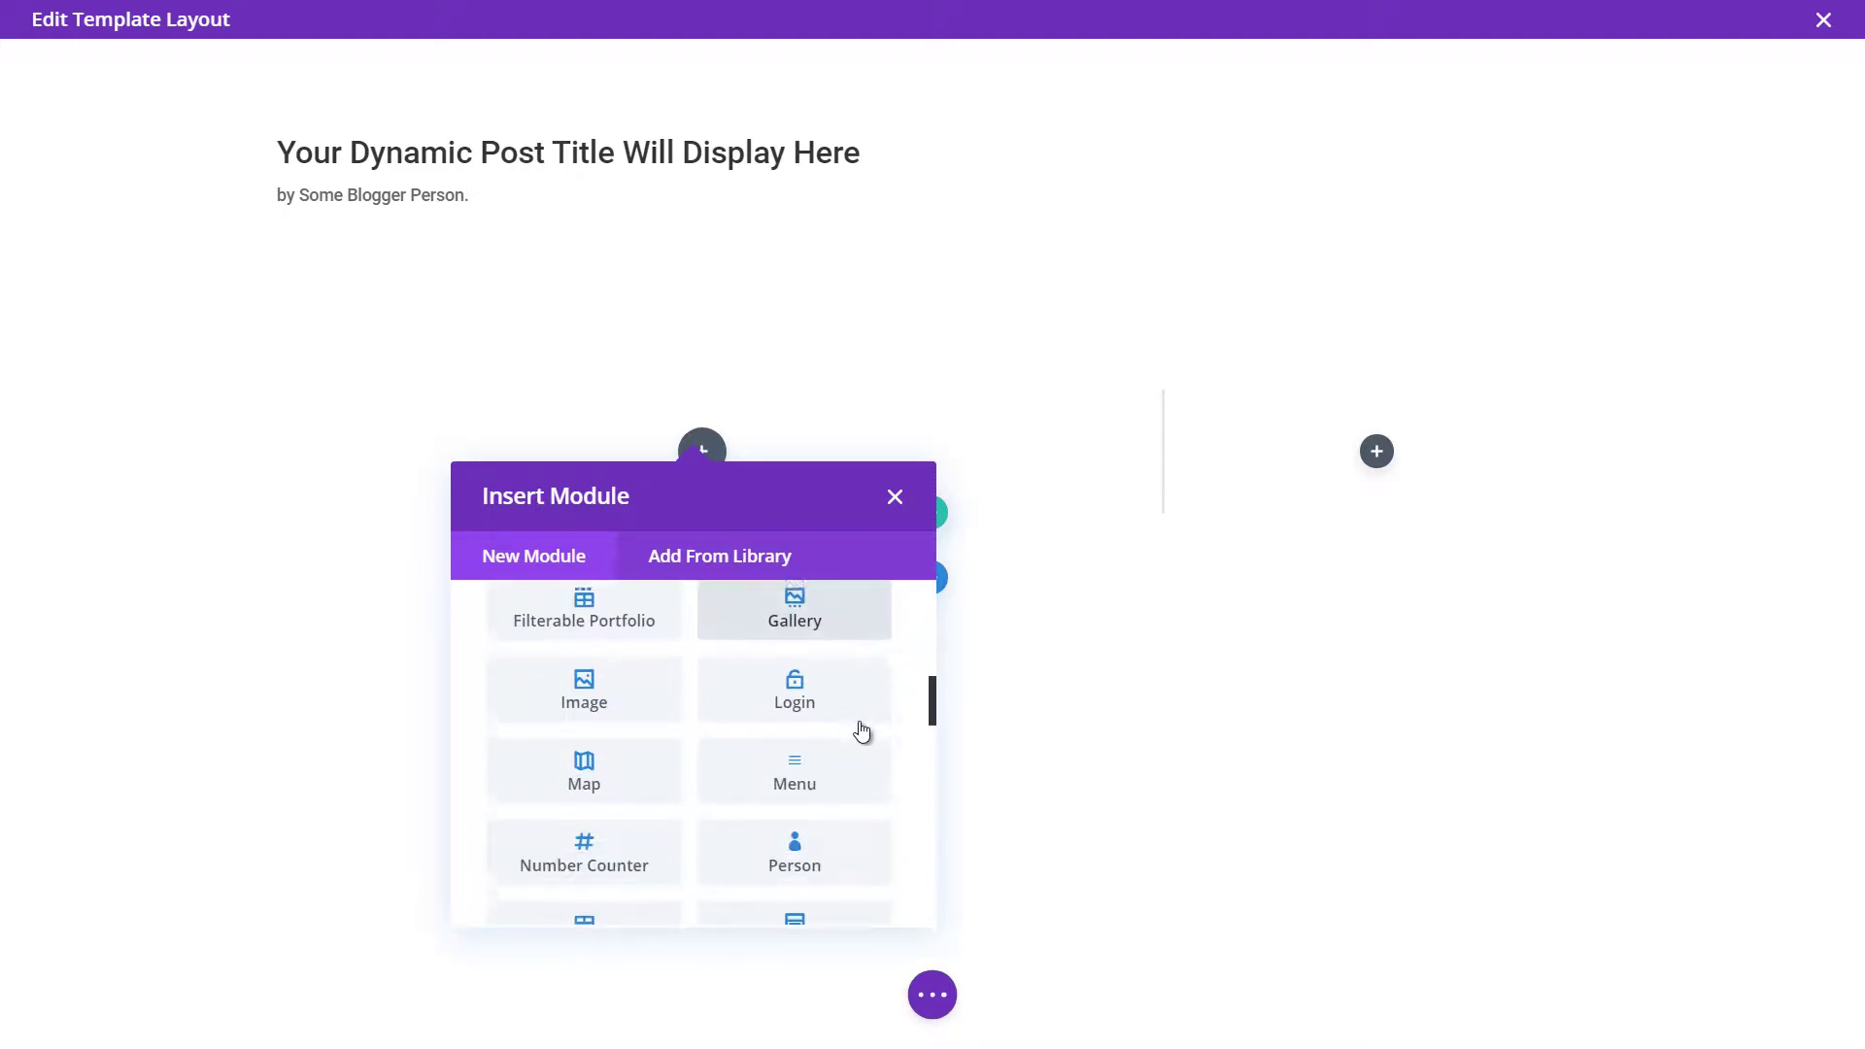
{"action": "scroll", "coordinate": [862, 734], "scroll_direction": "down", "scroll_amount": 4}
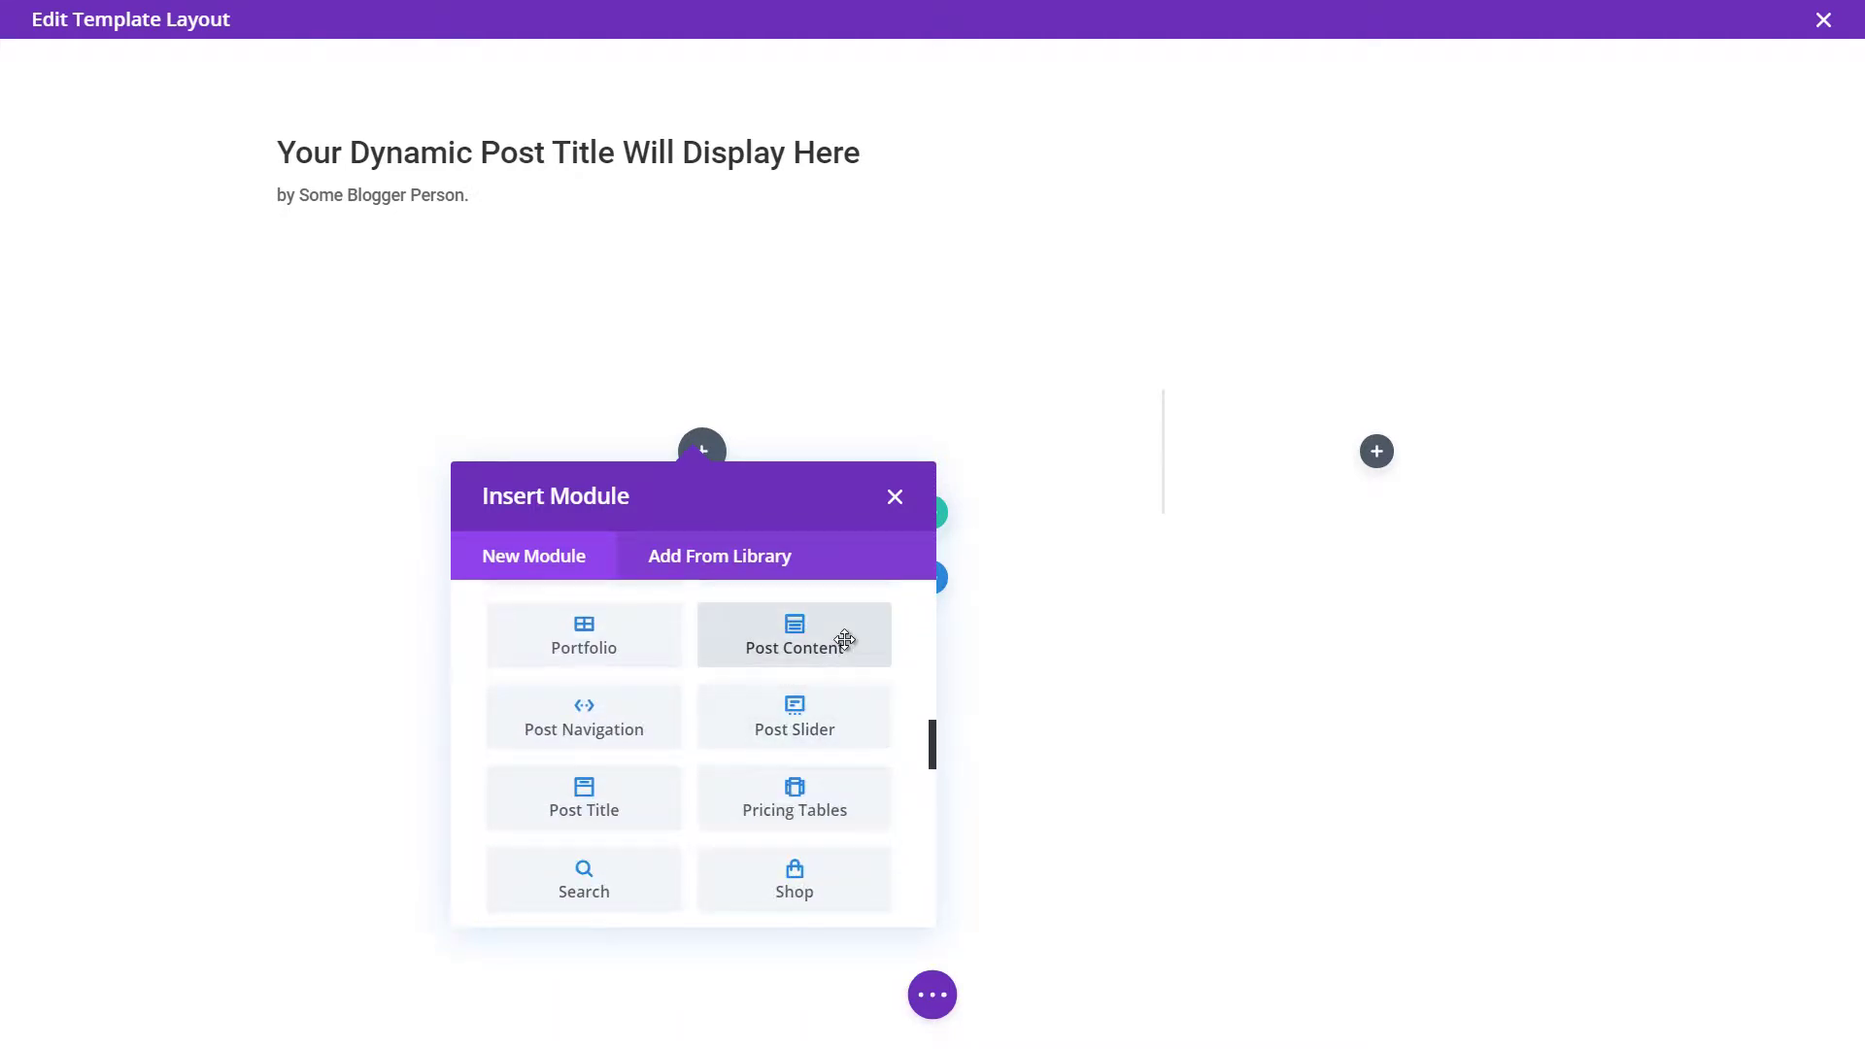
{"action": "left_click", "coordinate": [845, 640]}
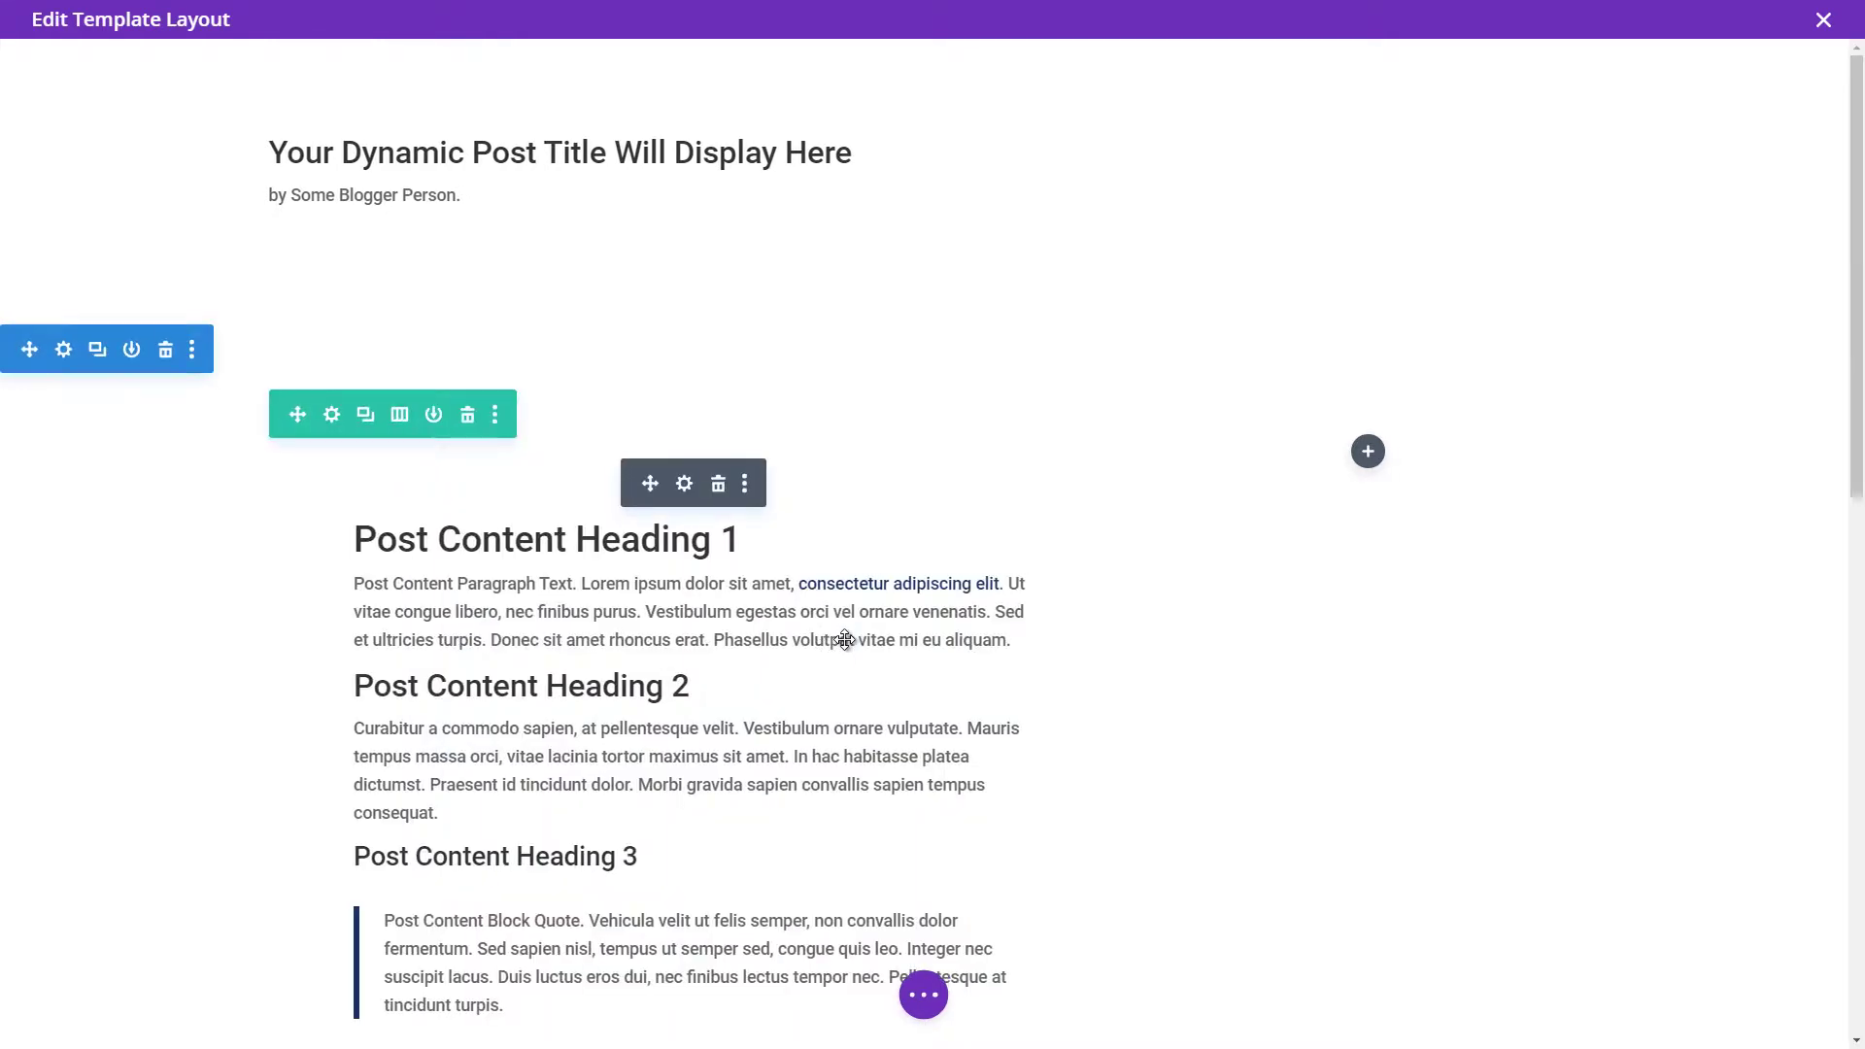
Insert a Sidebar module in the row's narrow column, keeping the Sidebar widget area, and save its settings.
{"action": "left_click", "coordinate": [1369, 452]}
{"action": "scroll", "coordinate": [1440, 779], "scroll_direction": "down", "scroll_amount": 6}
{"action": "scroll", "coordinate": [1440, 778], "scroll_direction": "down", "scroll_amount": 5}
{"action": "left_click", "coordinate": [1488, 714]}
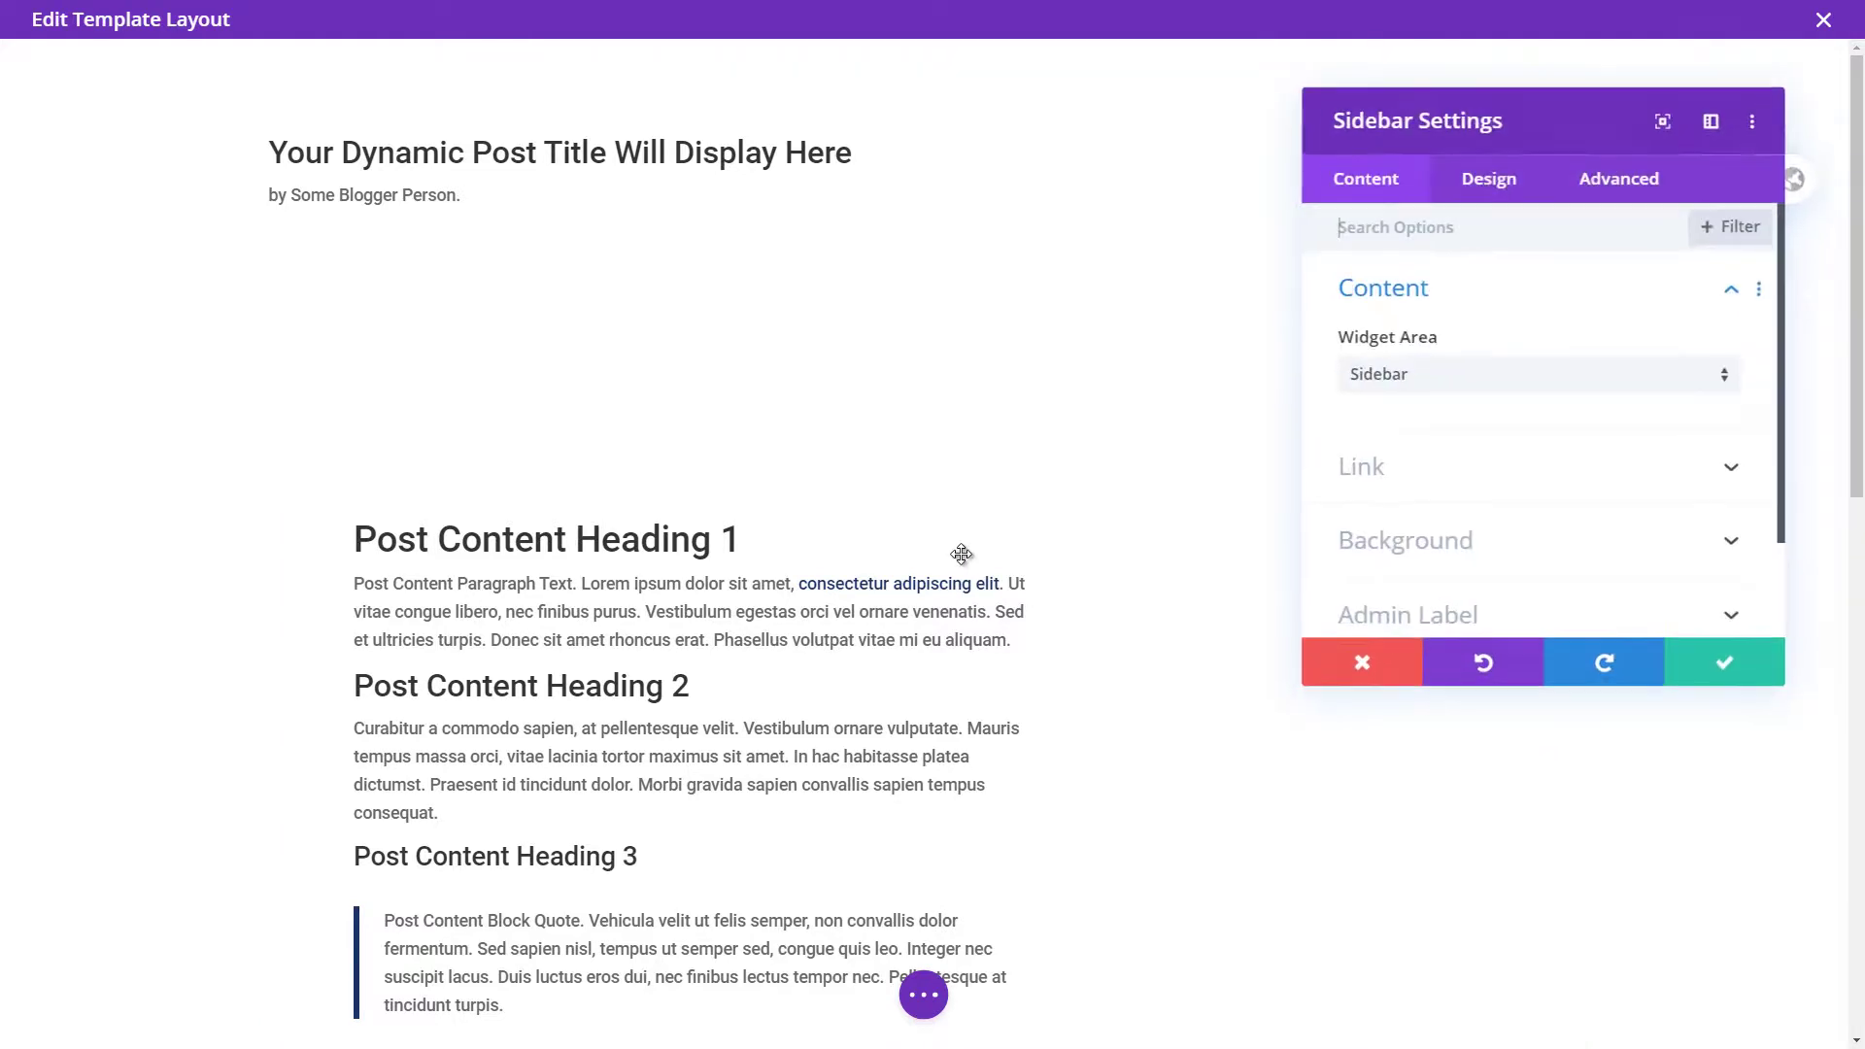
{"action": "left_click", "coordinate": [1725, 669]}
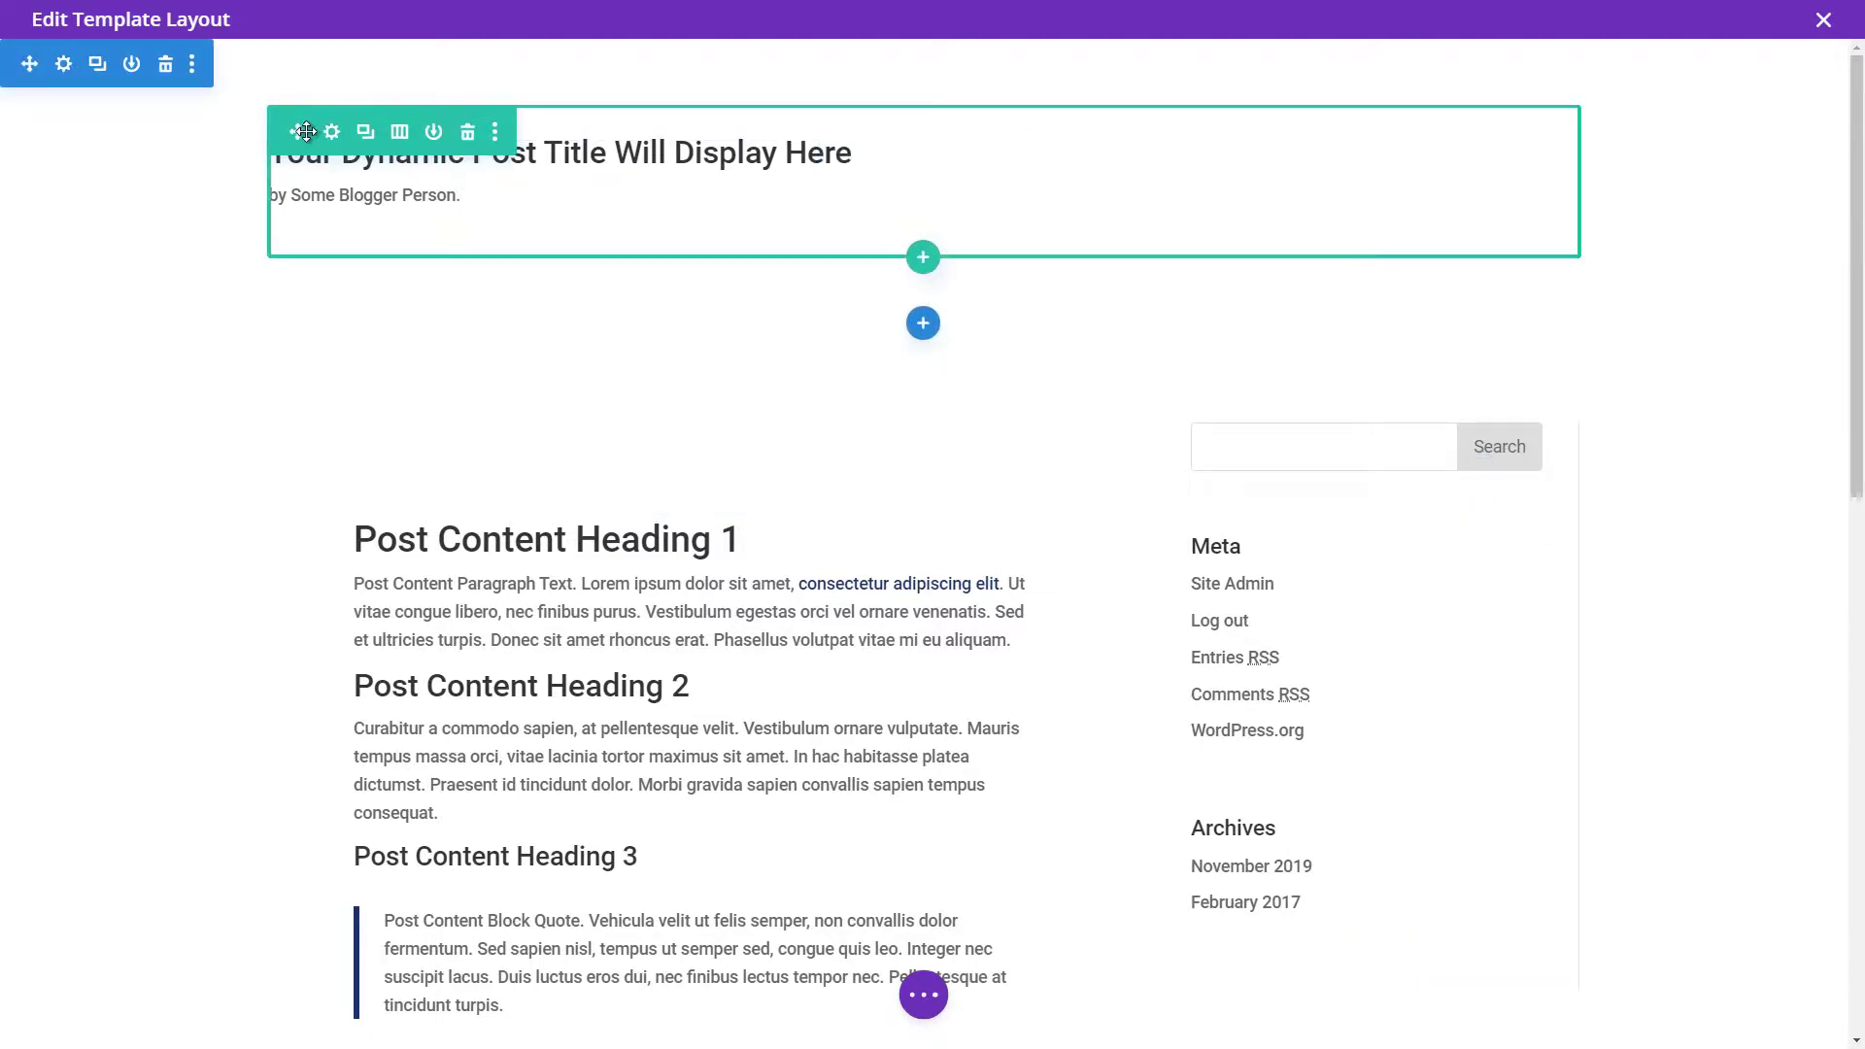
Try placing the Post Title module above the post content in the wide column, and return it to its original row.
{"action": "left_click_drag", "start_coordinate": [835, 263], "coordinate": [686, 409]}
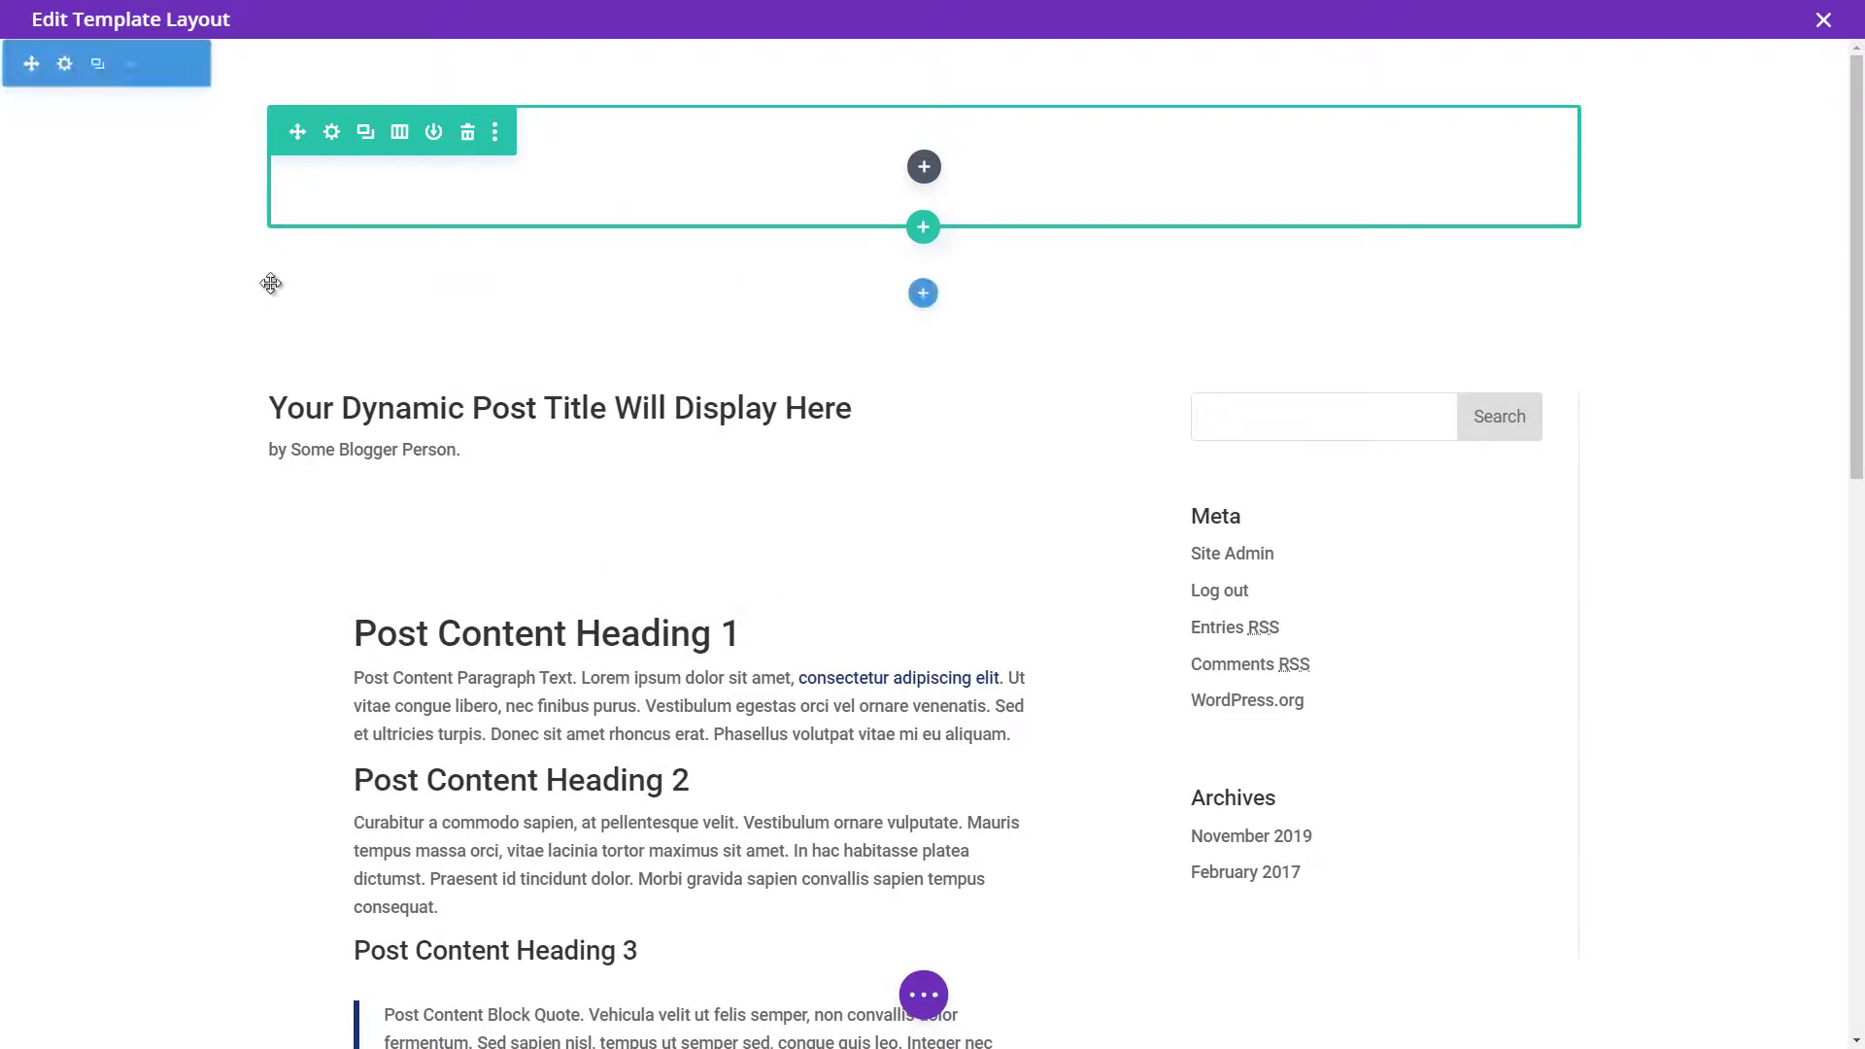
{"action": "left_click_drag", "start_coordinate": [637, 365], "coordinate": [909, 145]}
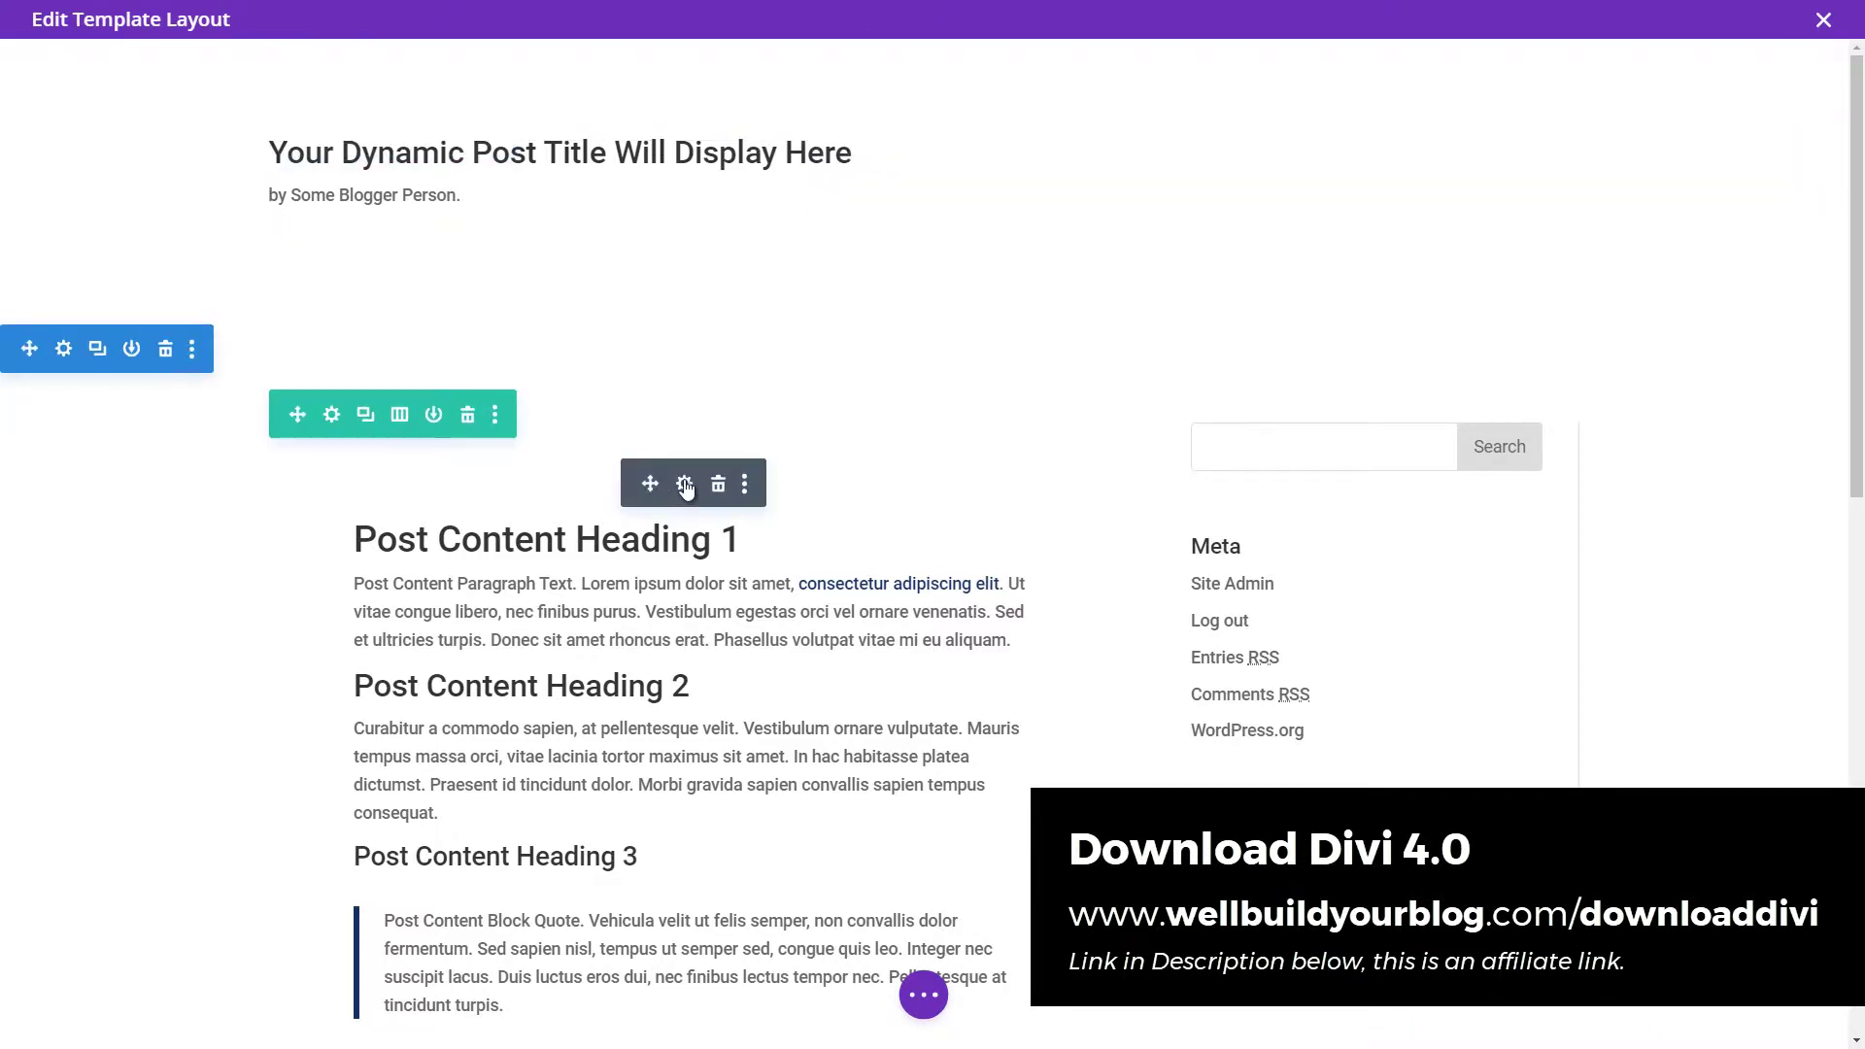
Set the Post Content module's Heading 1 and Heading 2 fonts to Permanent Marker.
{"action": "left_click", "coordinate": [685, 485]}
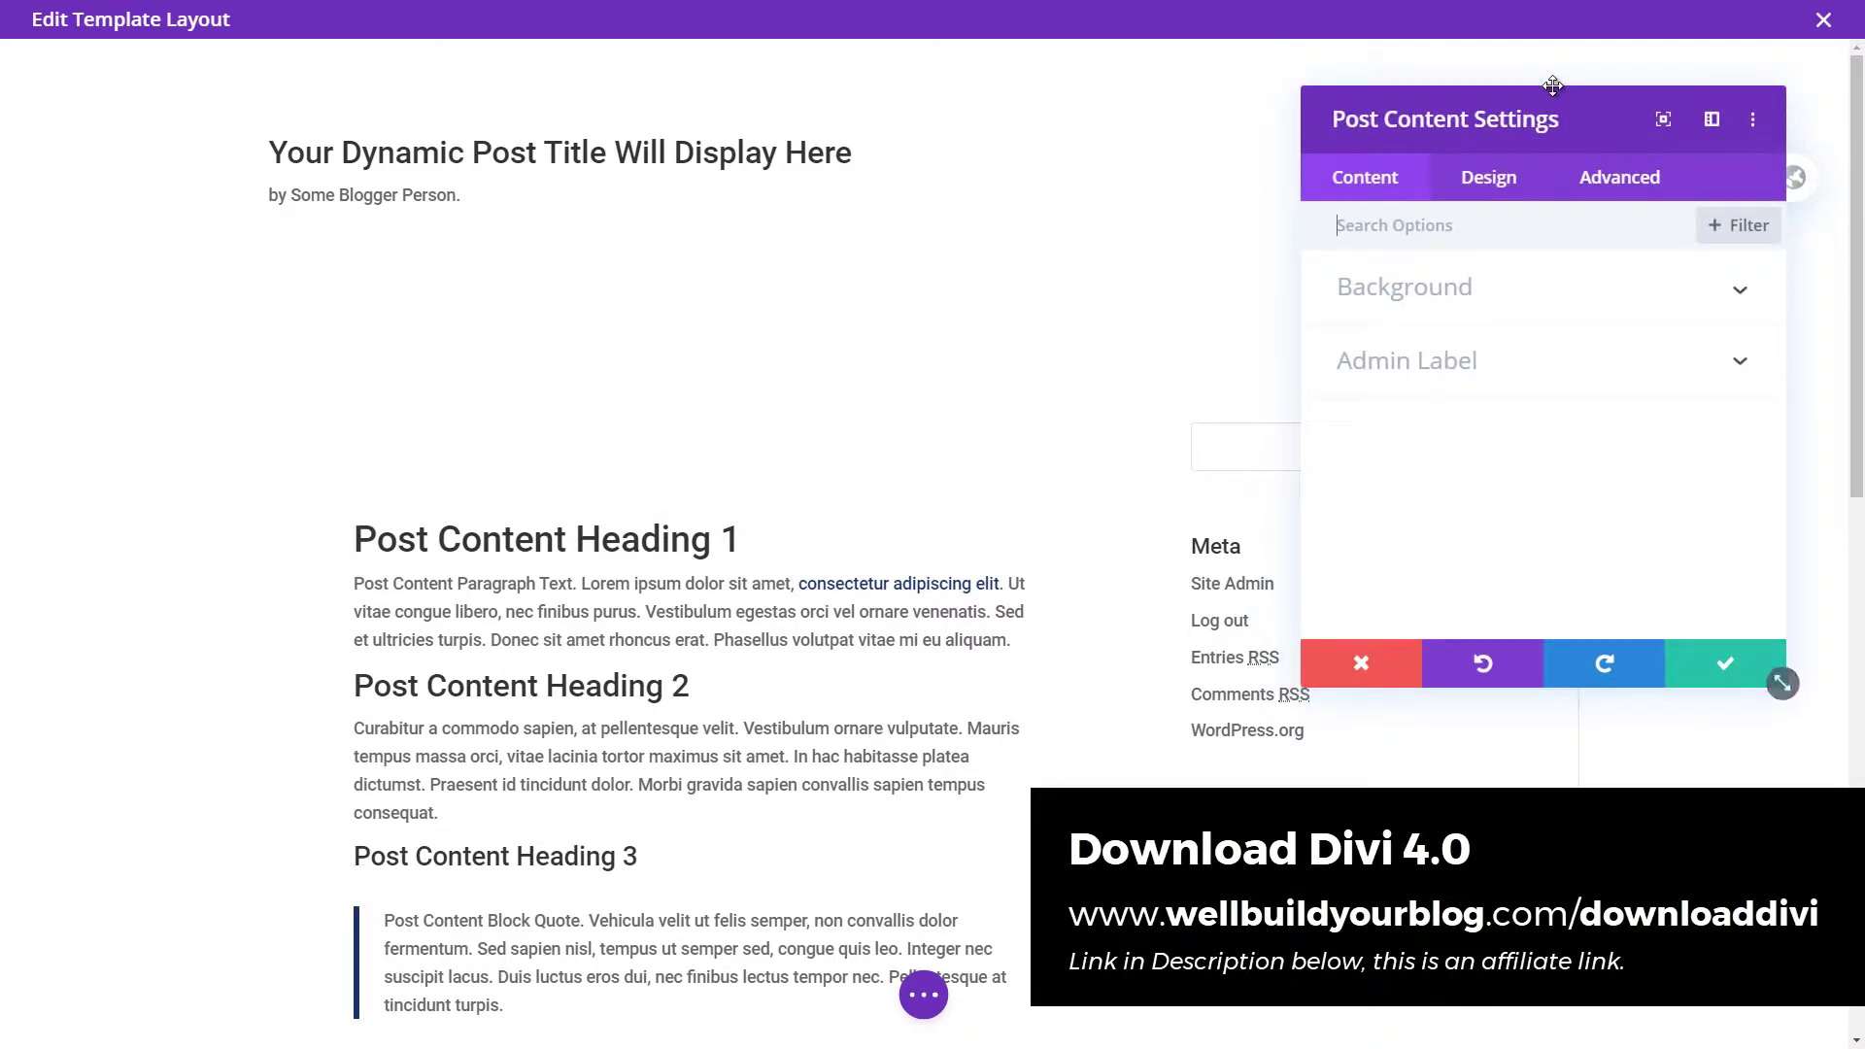
{"action": "left_click", "coordinate": [1504, 190]}
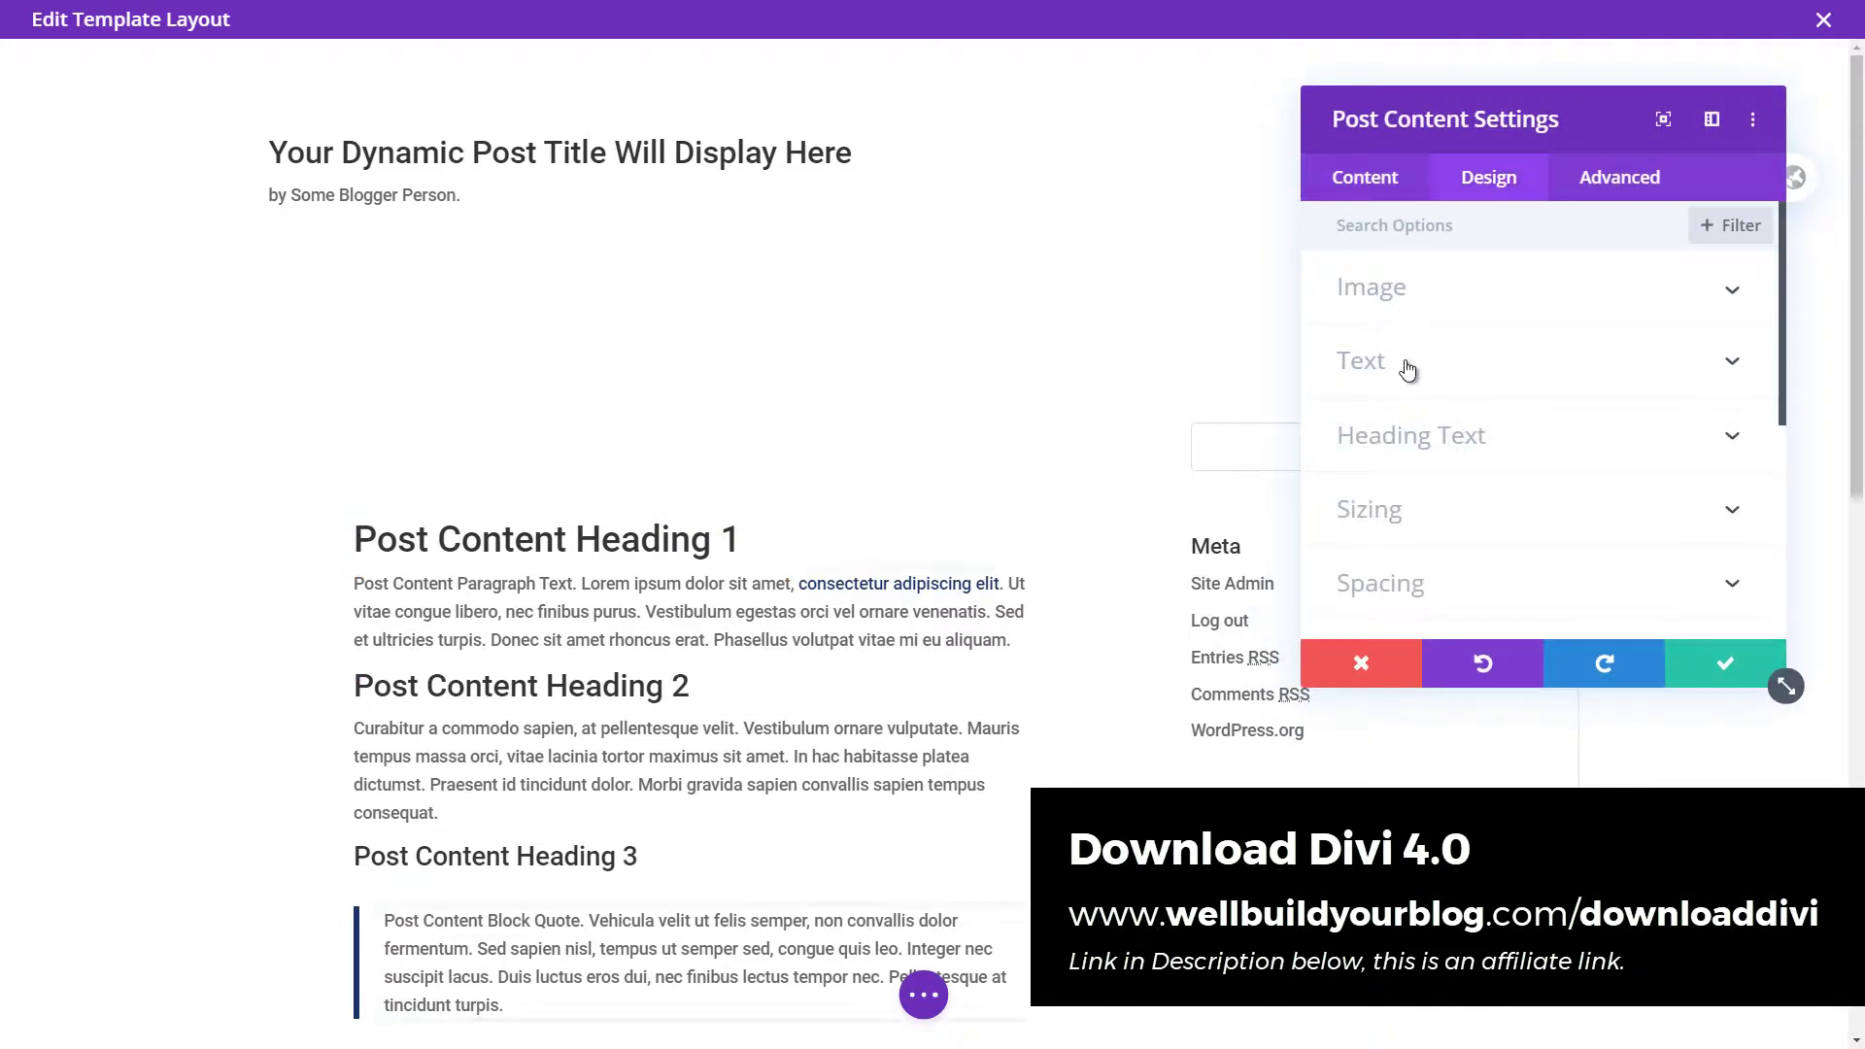
{"action": "left_click", "coordinate": [1350, 437]}
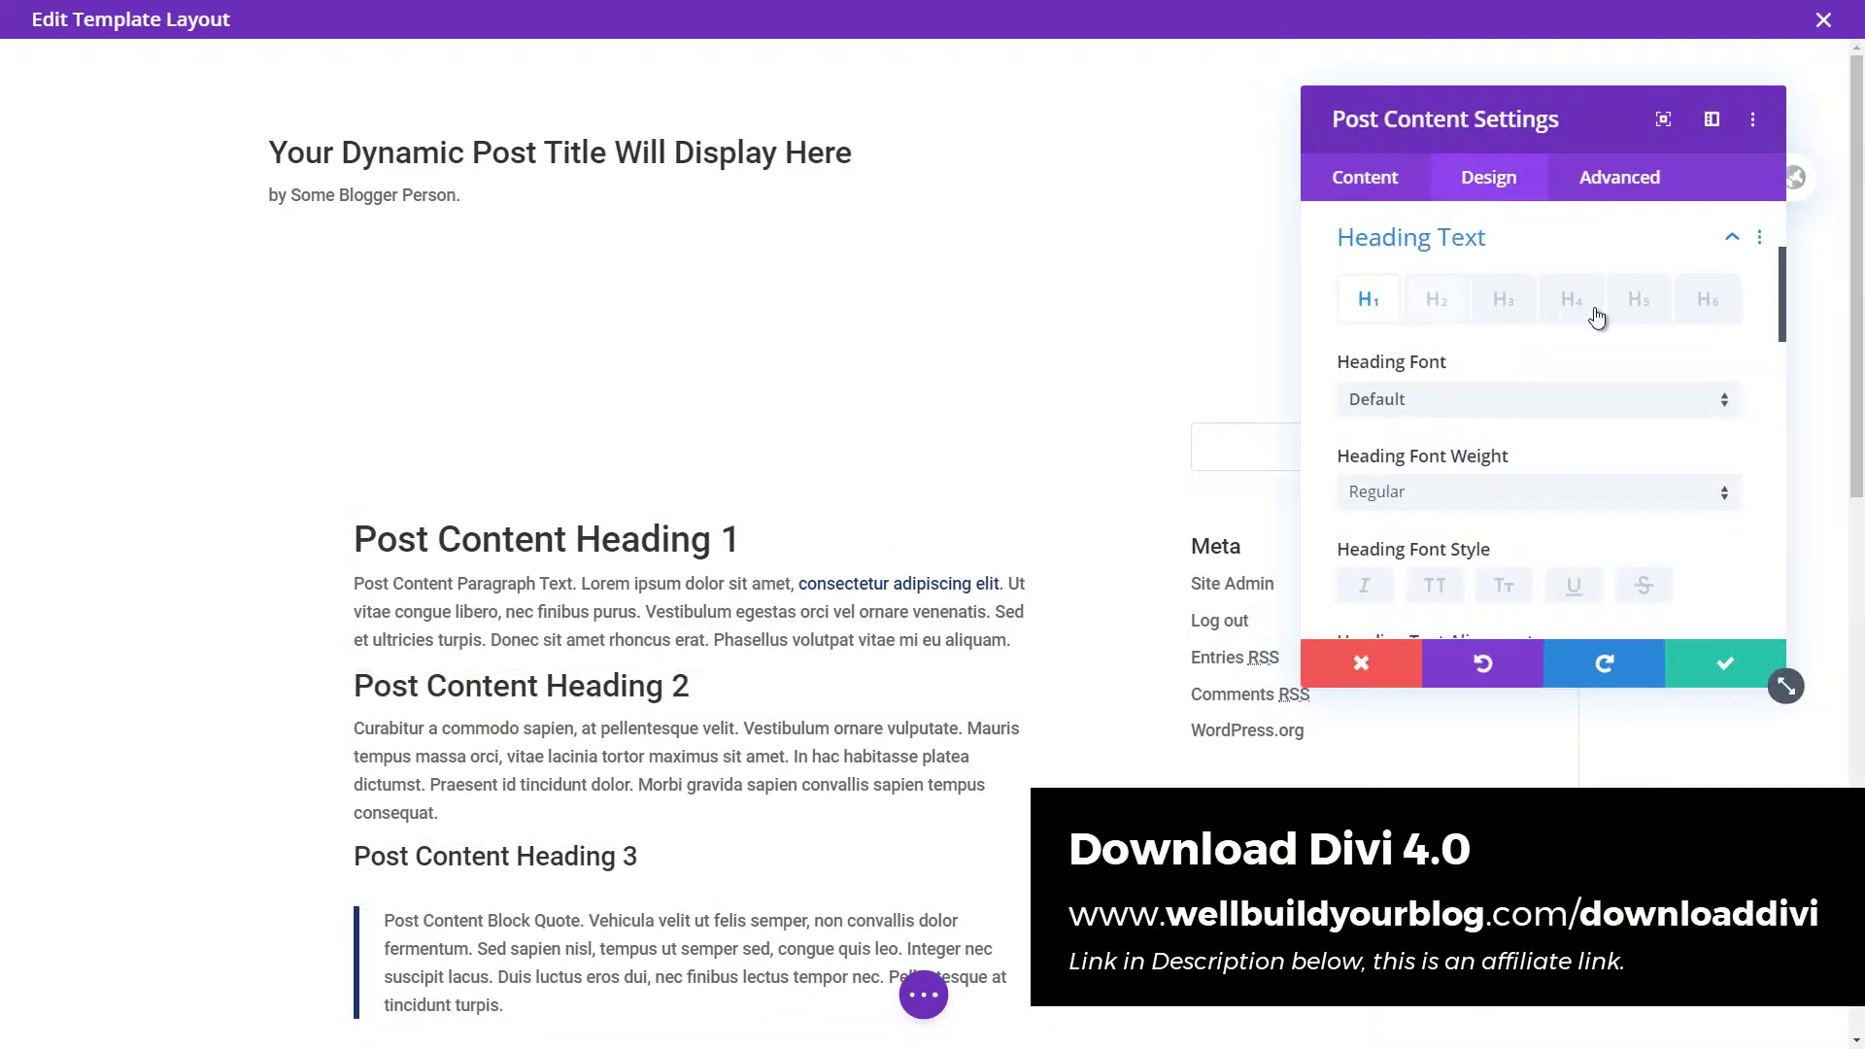
{"action": "left_click", "coordinate": [1453, 417]}
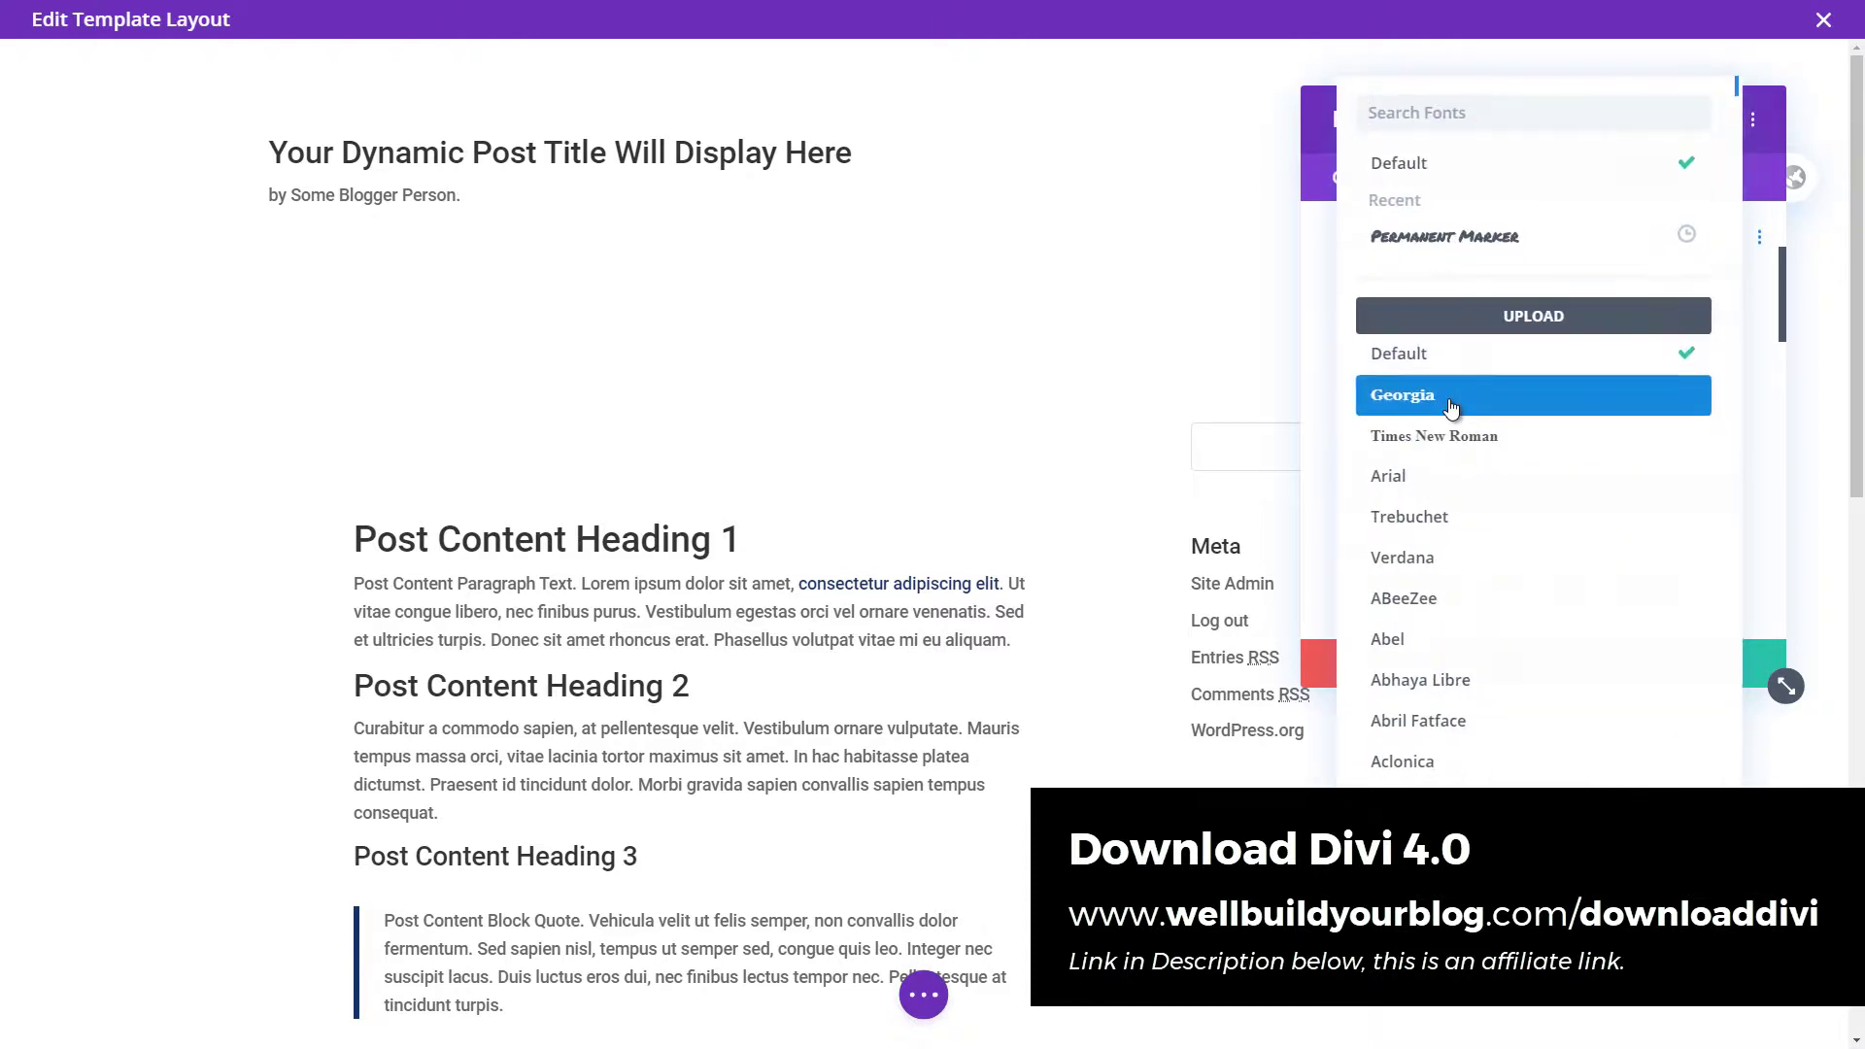
{"action": "left_click", "coordinate": [1444, 248]}
{"action": "left_click", "coordinate": [1437, 301]}
{"action": "left_click", "coordinate": [1449, 401]}
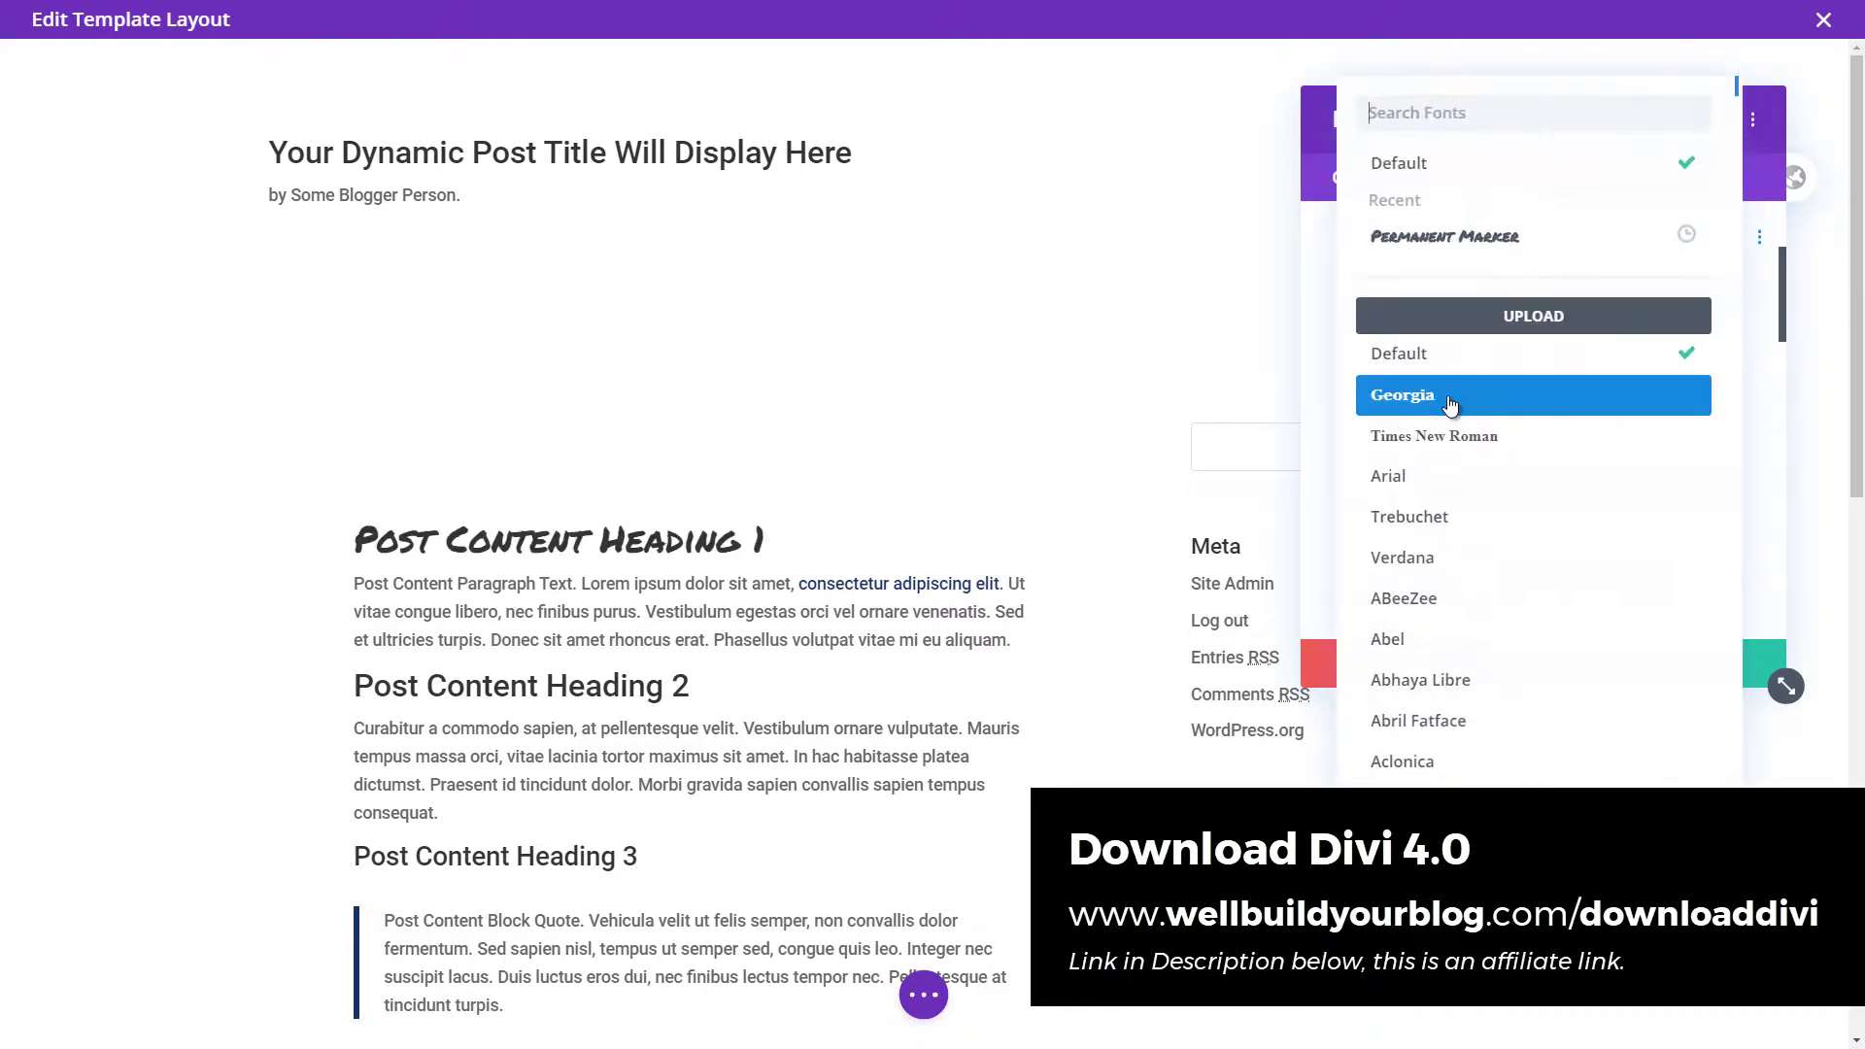
{"action": "left_click", "coordinate": [1451, 248]}
Apply the Permanent Marker font to Heading 3 and Heading 4 of the post content.
{"action": "left_click", "coordinate": [1521, 319]}
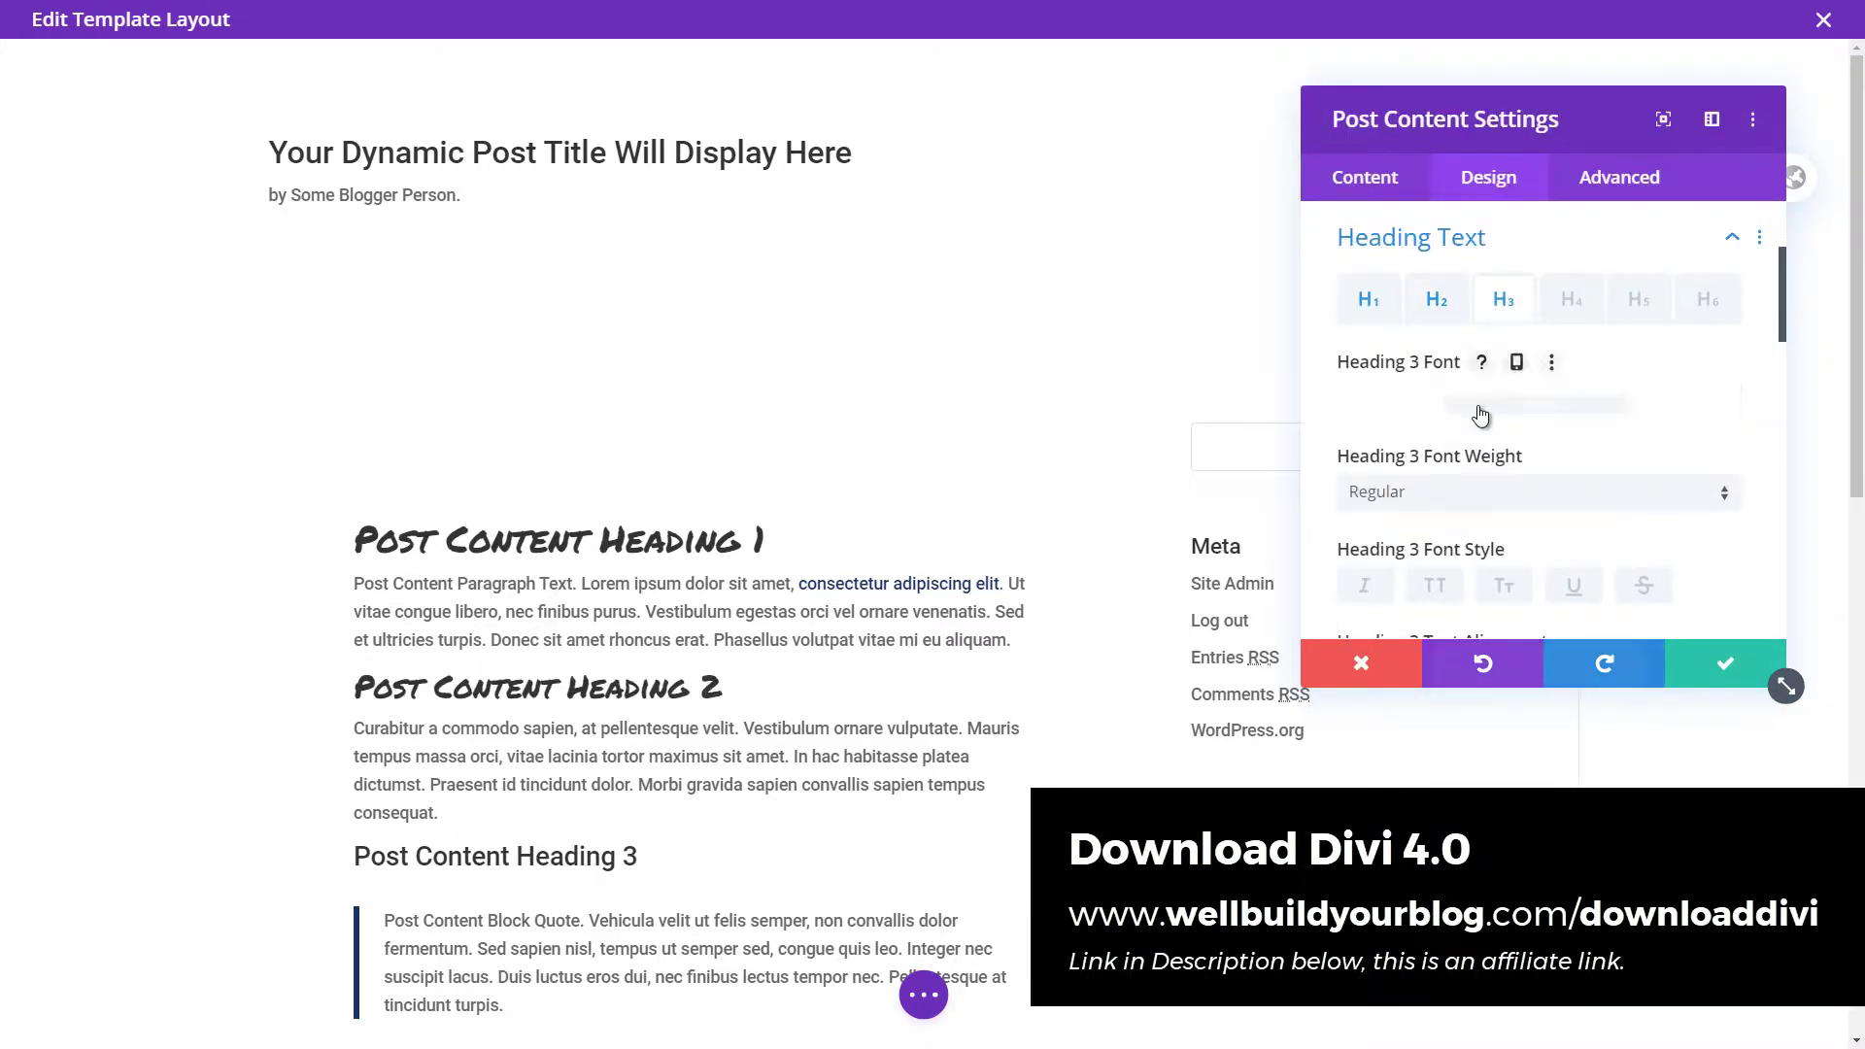
{"action": "left_click", "coordinate": [1480, 416]}
{"action": "left_click", "coordinate": [1451, 249]}
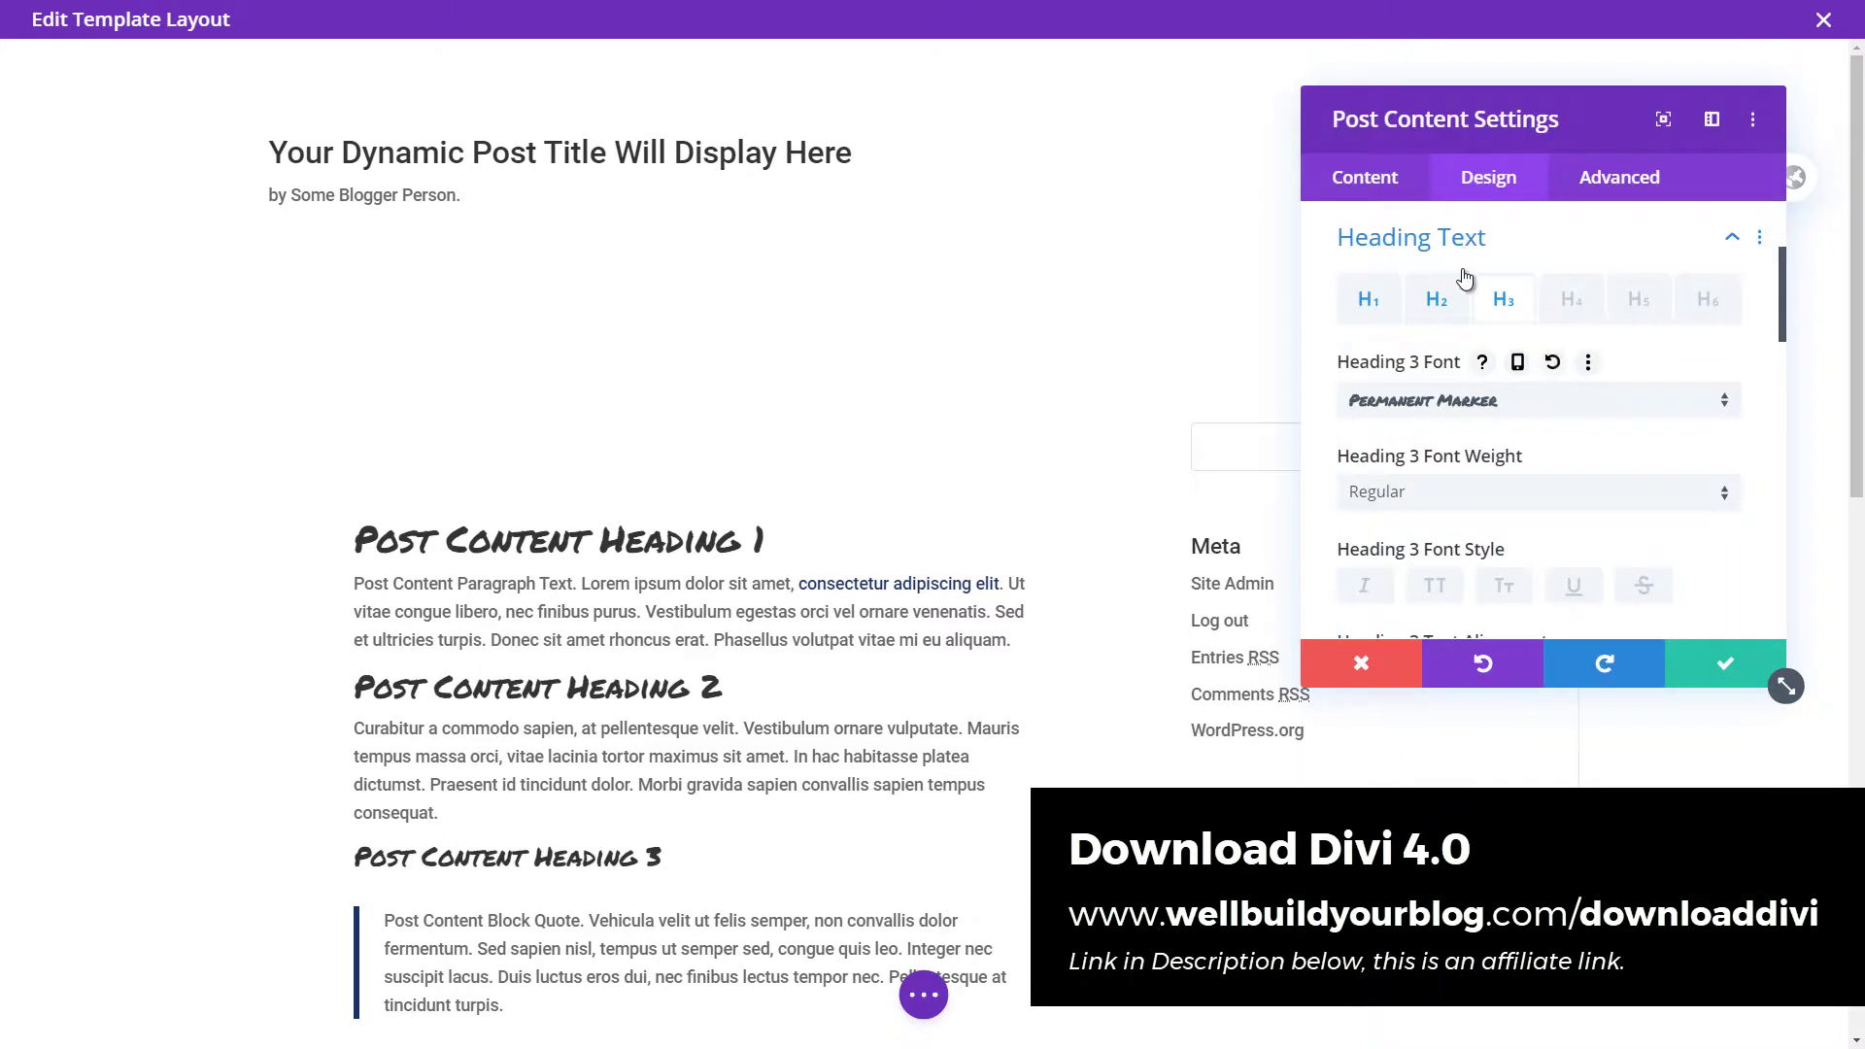
{"action": "left_click", "coordinate": [1571, 301]}
{"action": "left_click", "coordinate": [1438, 400]}
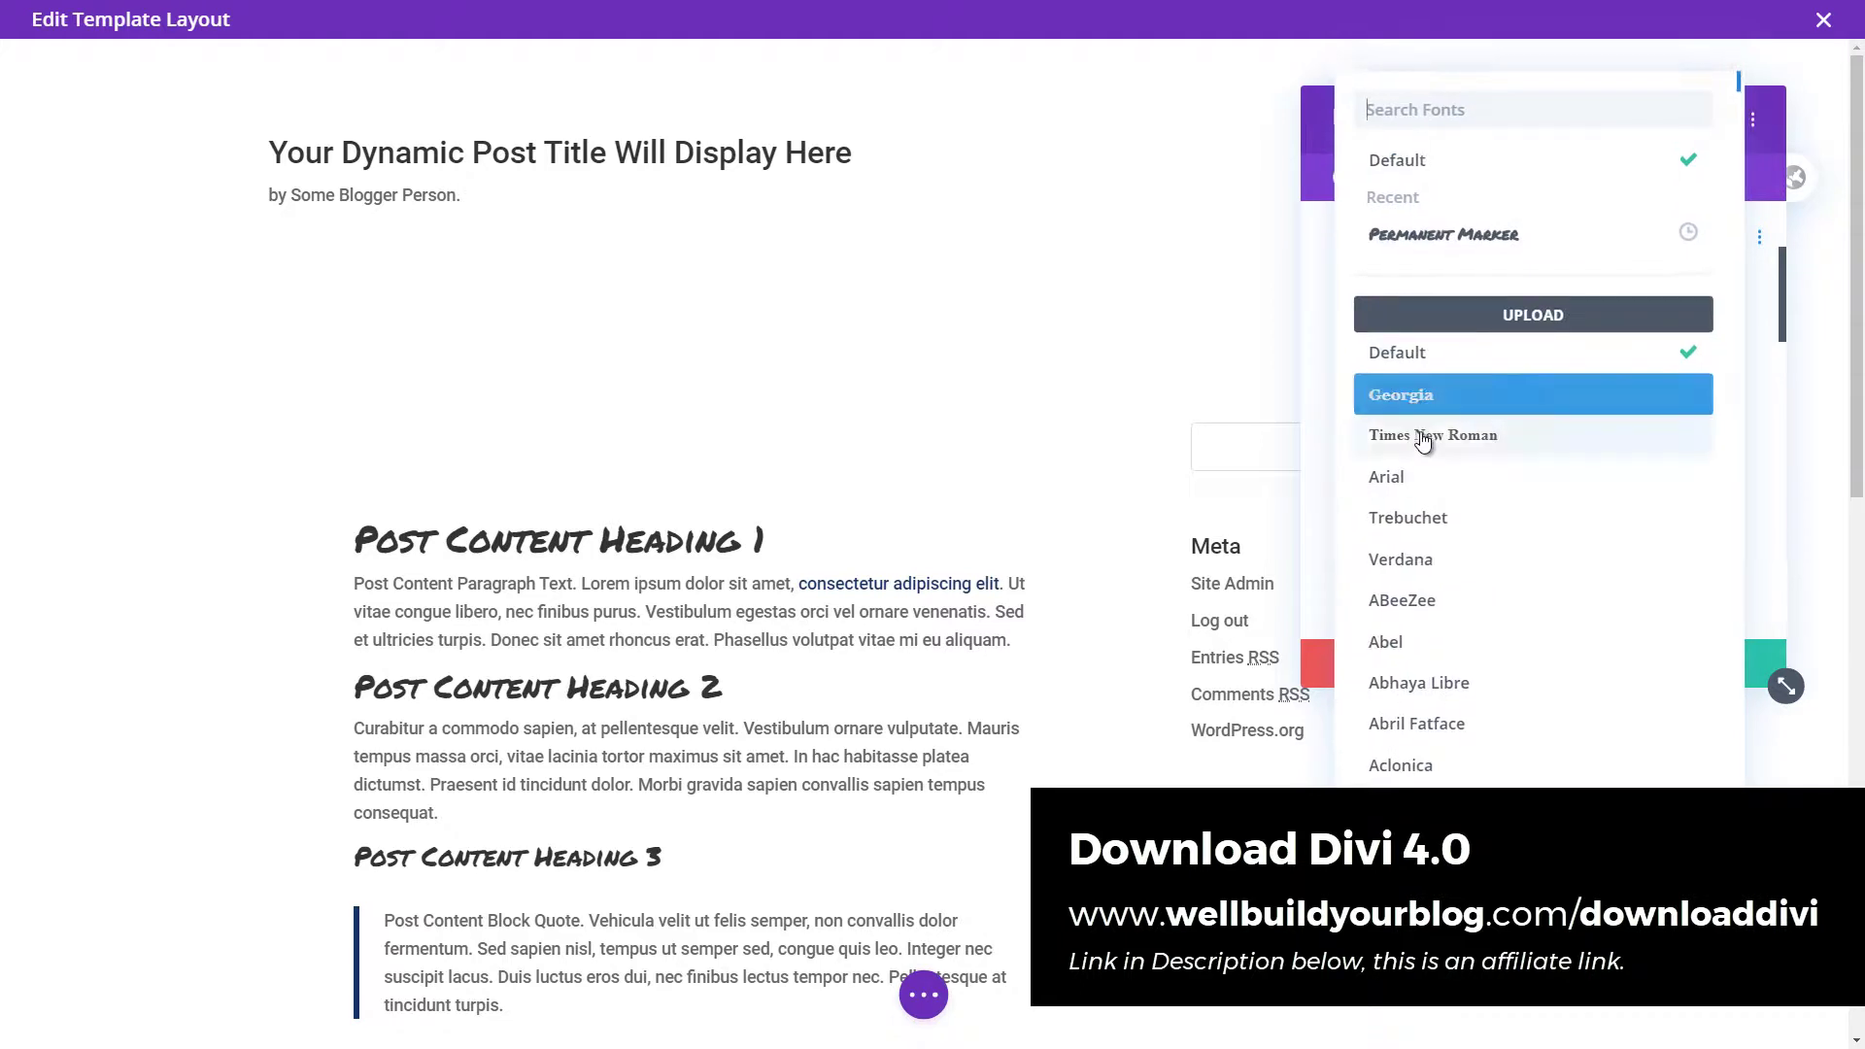
{"action": "left_click", "coordinate": [1443, 245]}
Change the post content's Heading 5 and Heading 6 fonts to Permanent Marker.
{"action": "left_click", "coordinate": [1636, 305]}
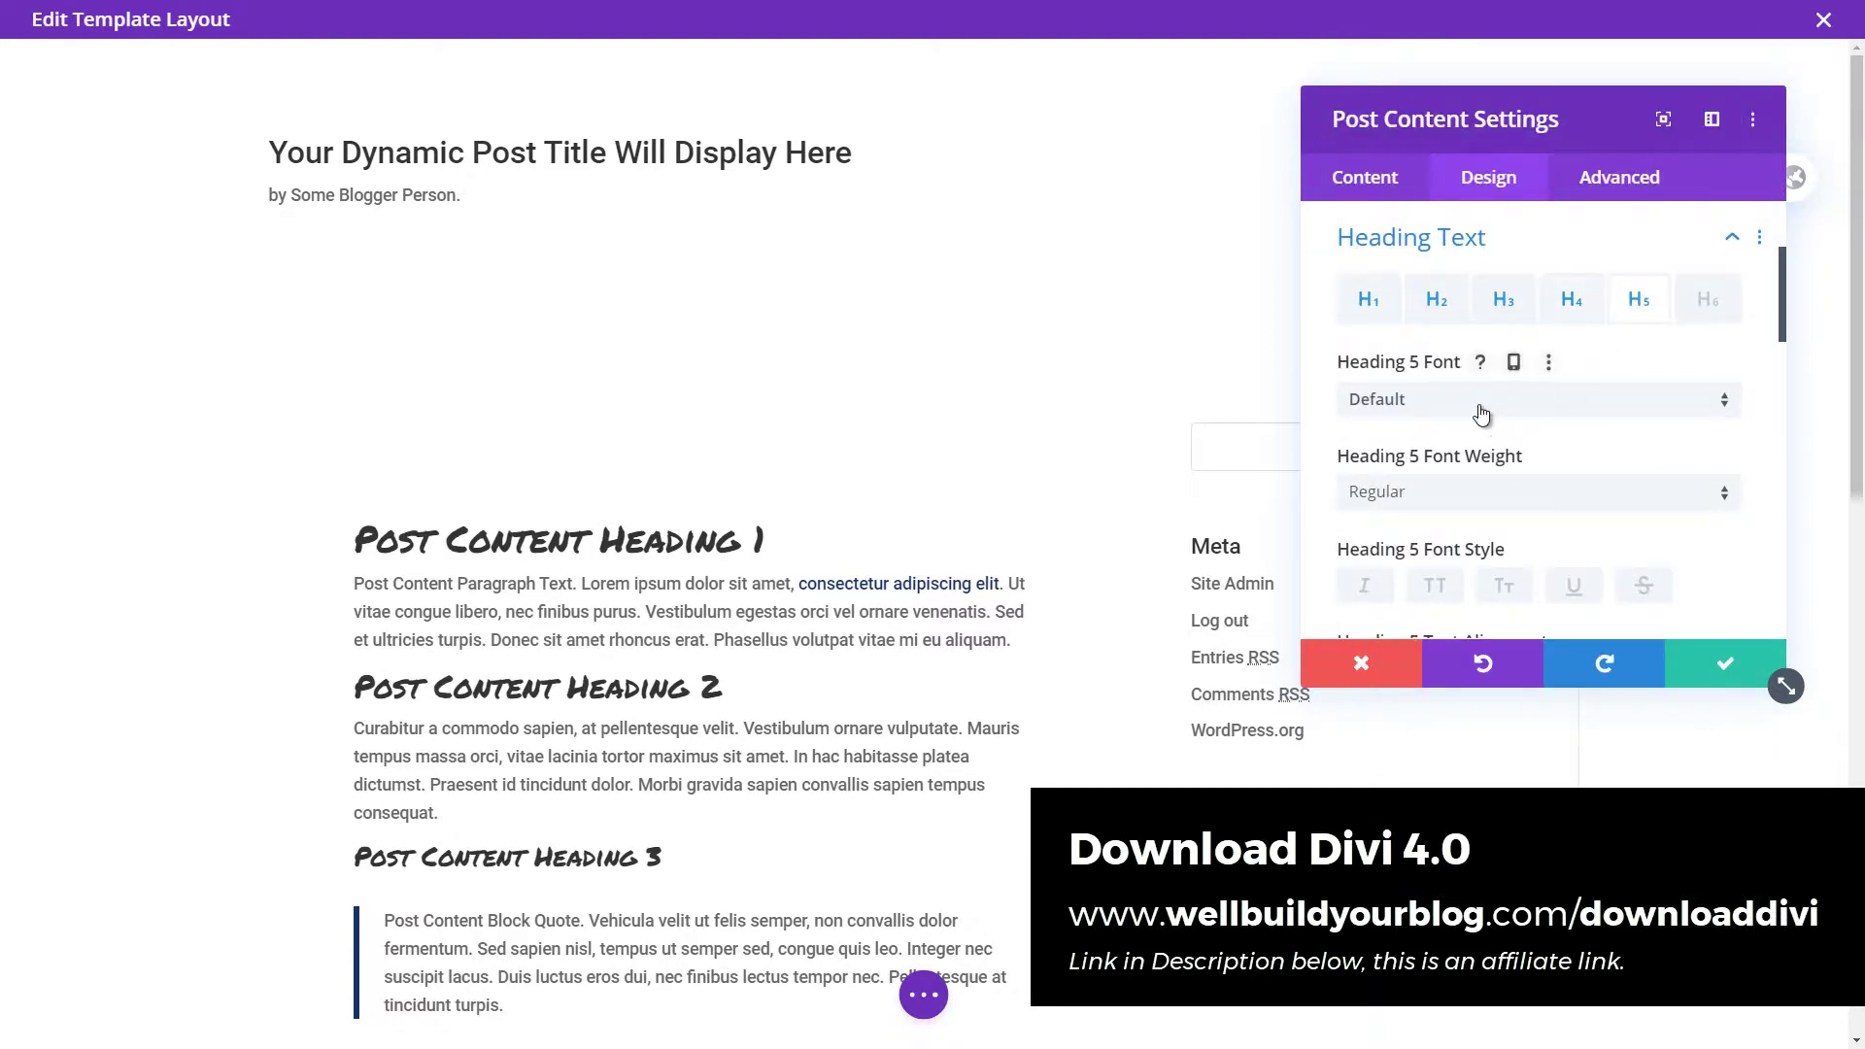
{"action": "left_click", "coordinate": [1486, 416]}
{"action": "left_click", "coordinate": [1447, 246]}
{"action": "left_click", "coordinate": [1702, 309]}
{"action": "left_click", "coordinate": [1522, 424]}
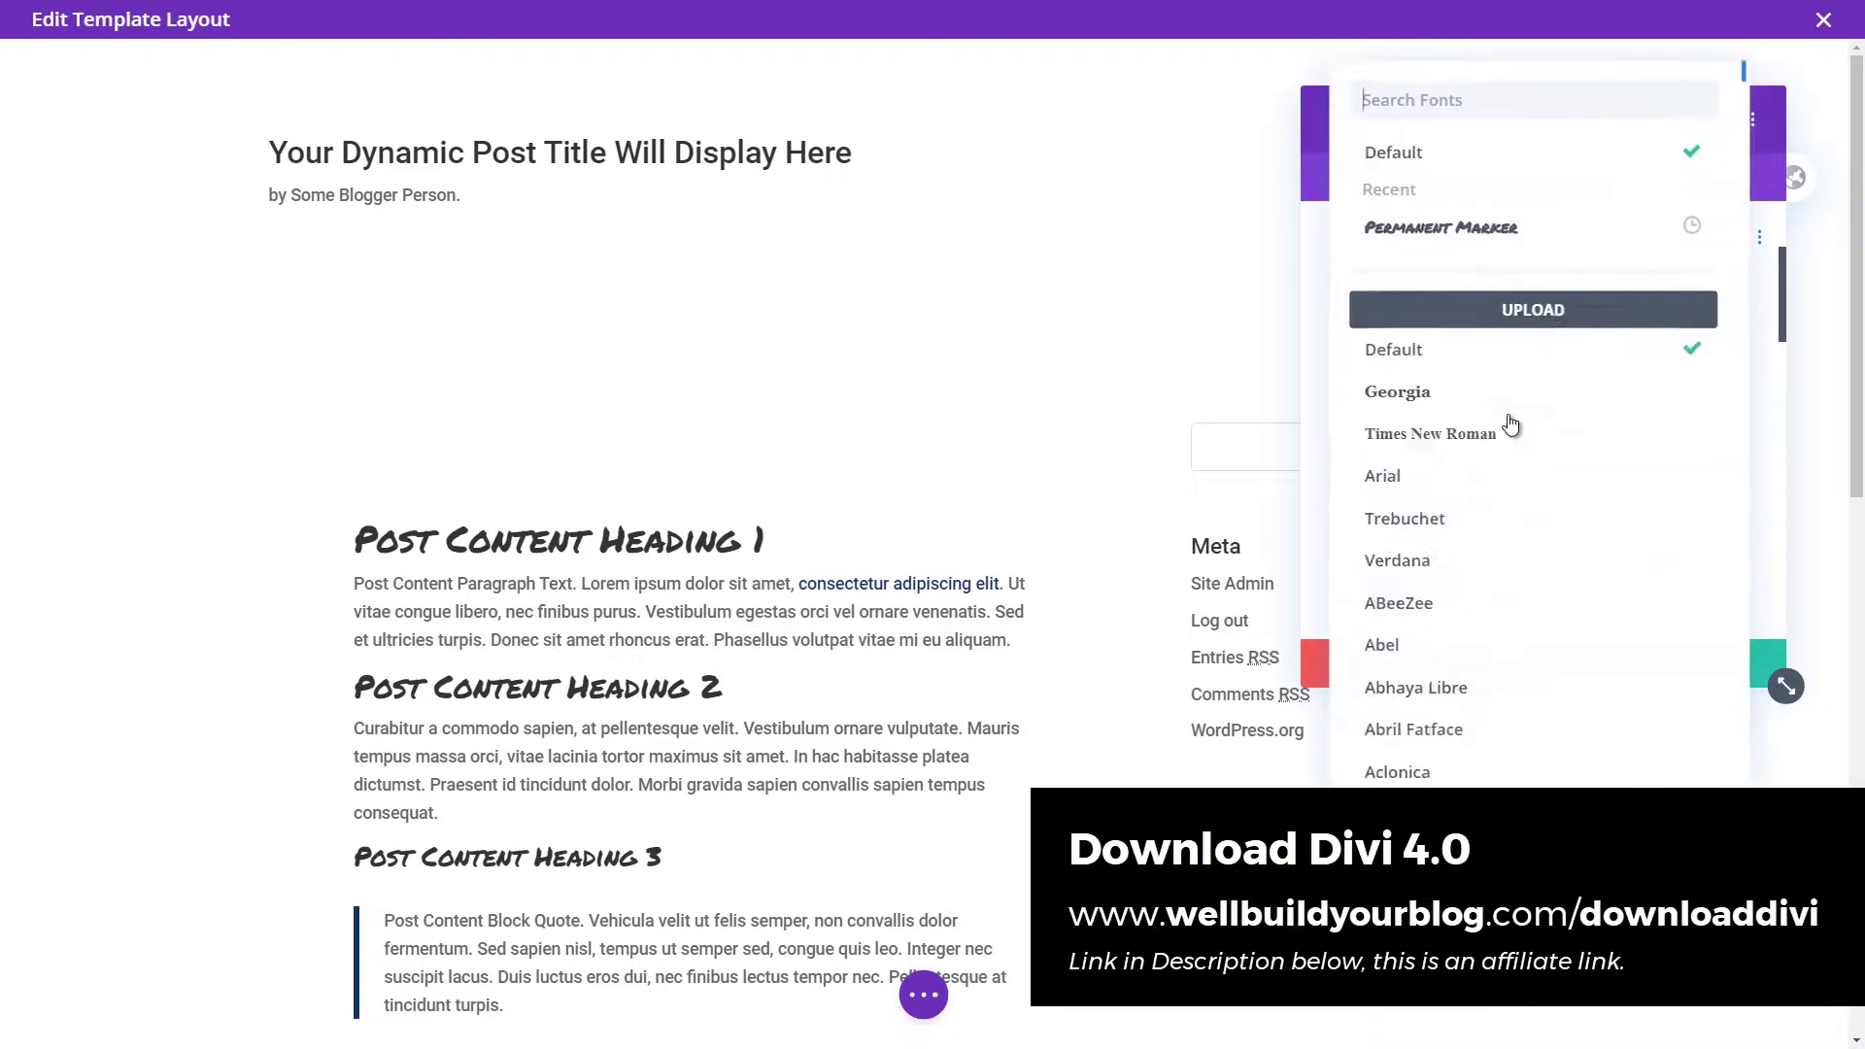
{"action": "left_click", "coordinate": [1458, 245]}
Browse the fonts available for Heading 6 and examine its remaining text styling options.
{"action": "left_click", "coordinate": [1448, 399]}
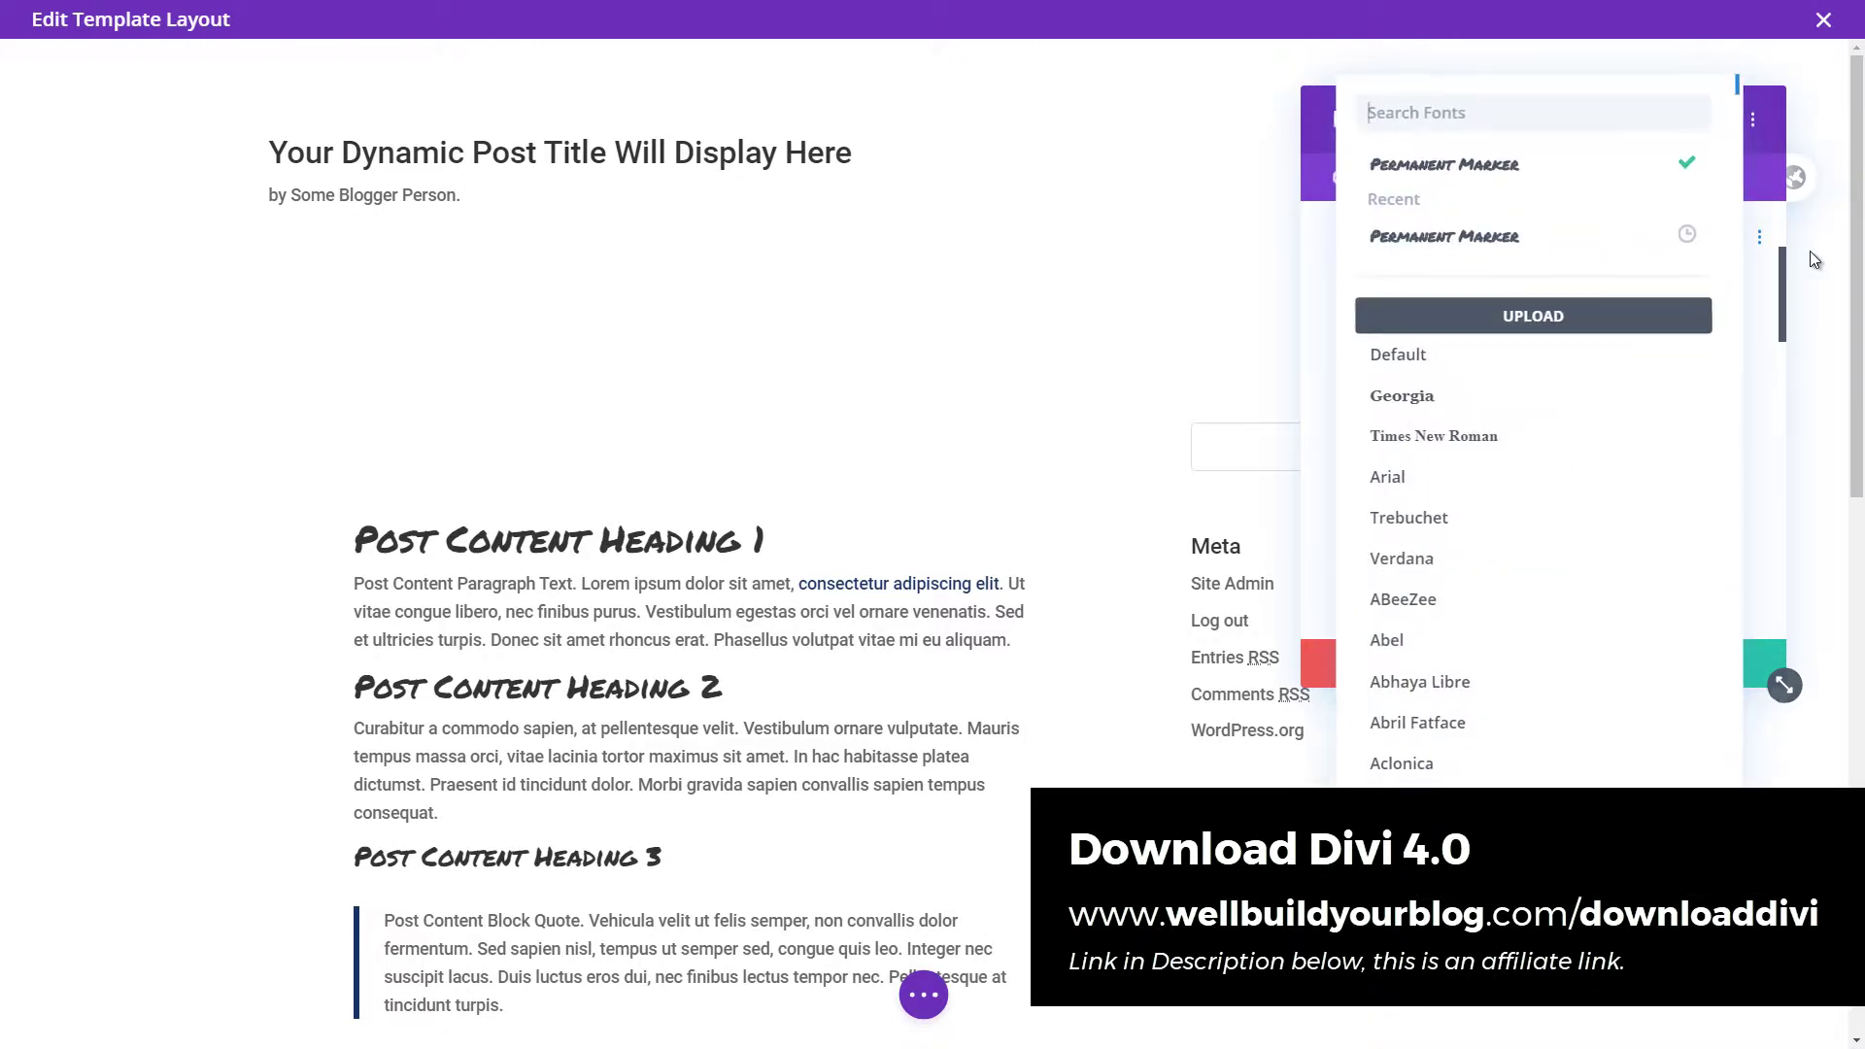
{"action": "mouse_move", "coordinate": [1739, 102]}
{"action": "left_mouse_down"}
{"action": "mouse_move", "coordinate": [1736, 374]}
{"action": "mouse_move", "coordinate": [1737, 90]}
{"action": "left_mouse_up"}
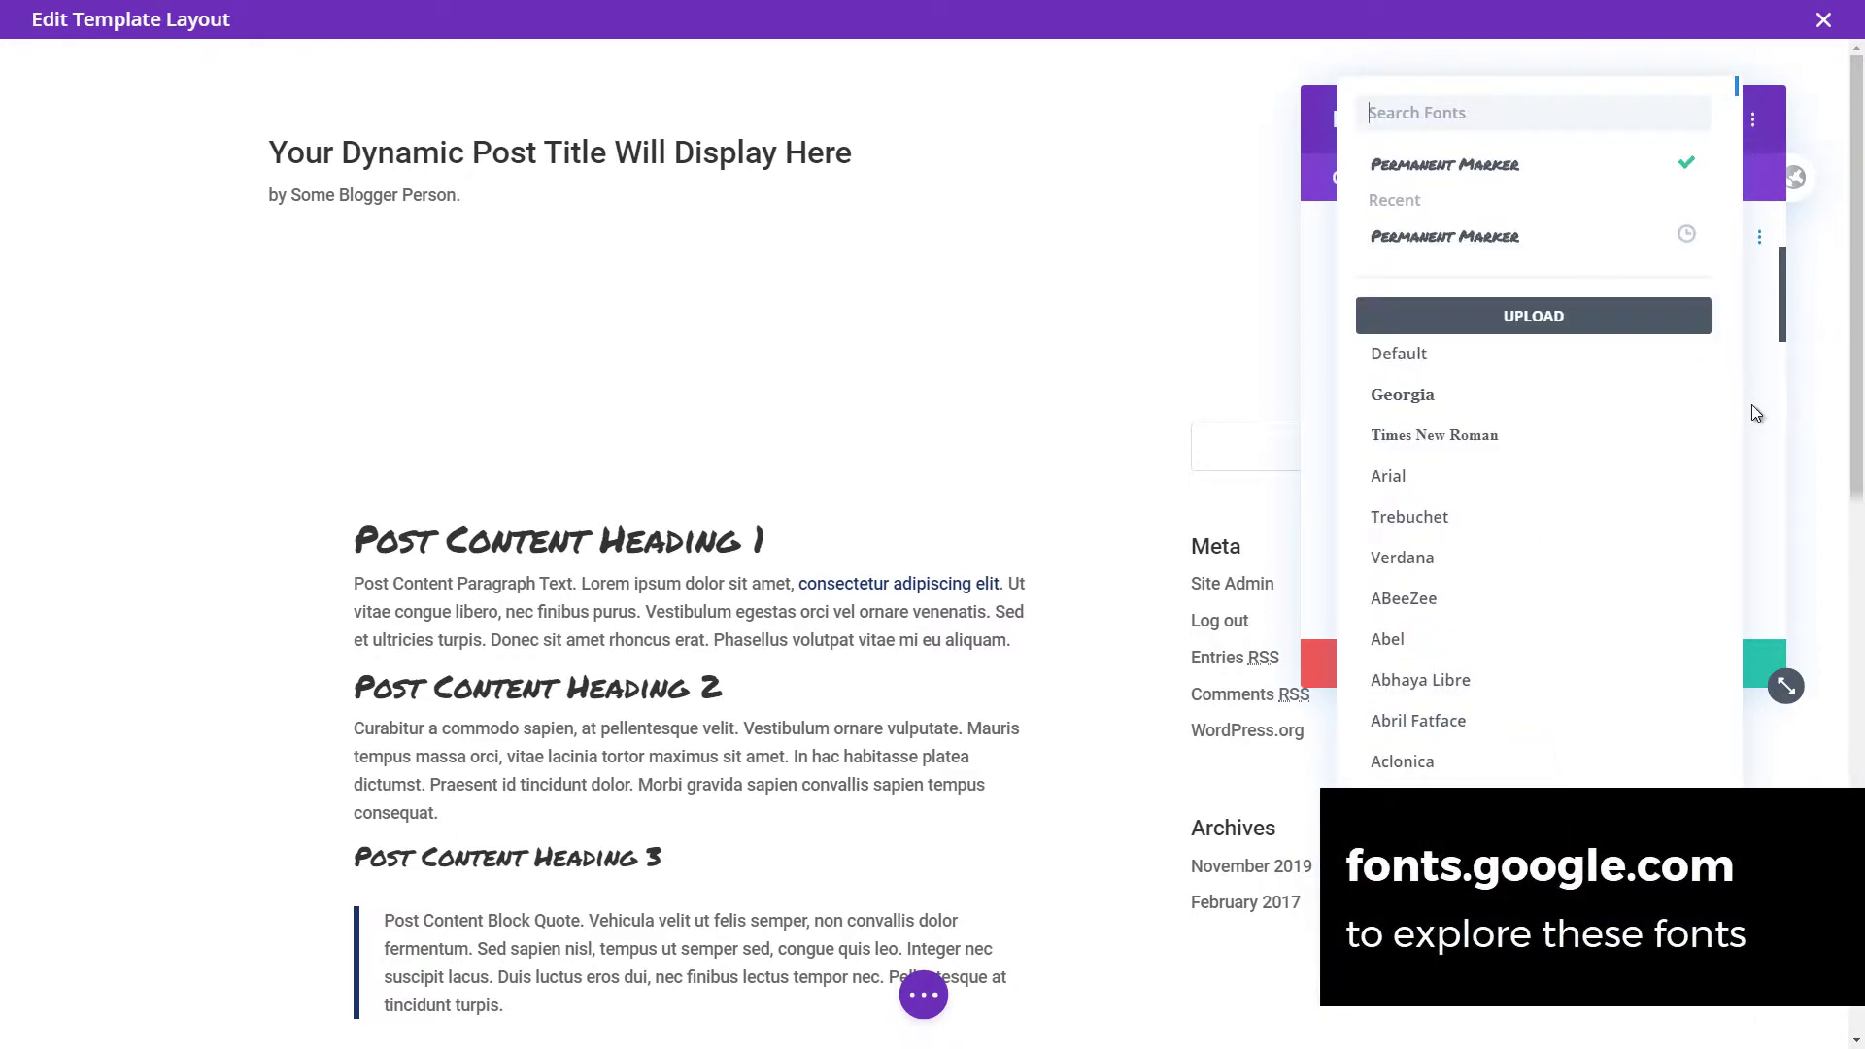
{"action": "scroll", "coordinate": [1490, 485], "scroll_direction": "down", "scroll_amount": 2}
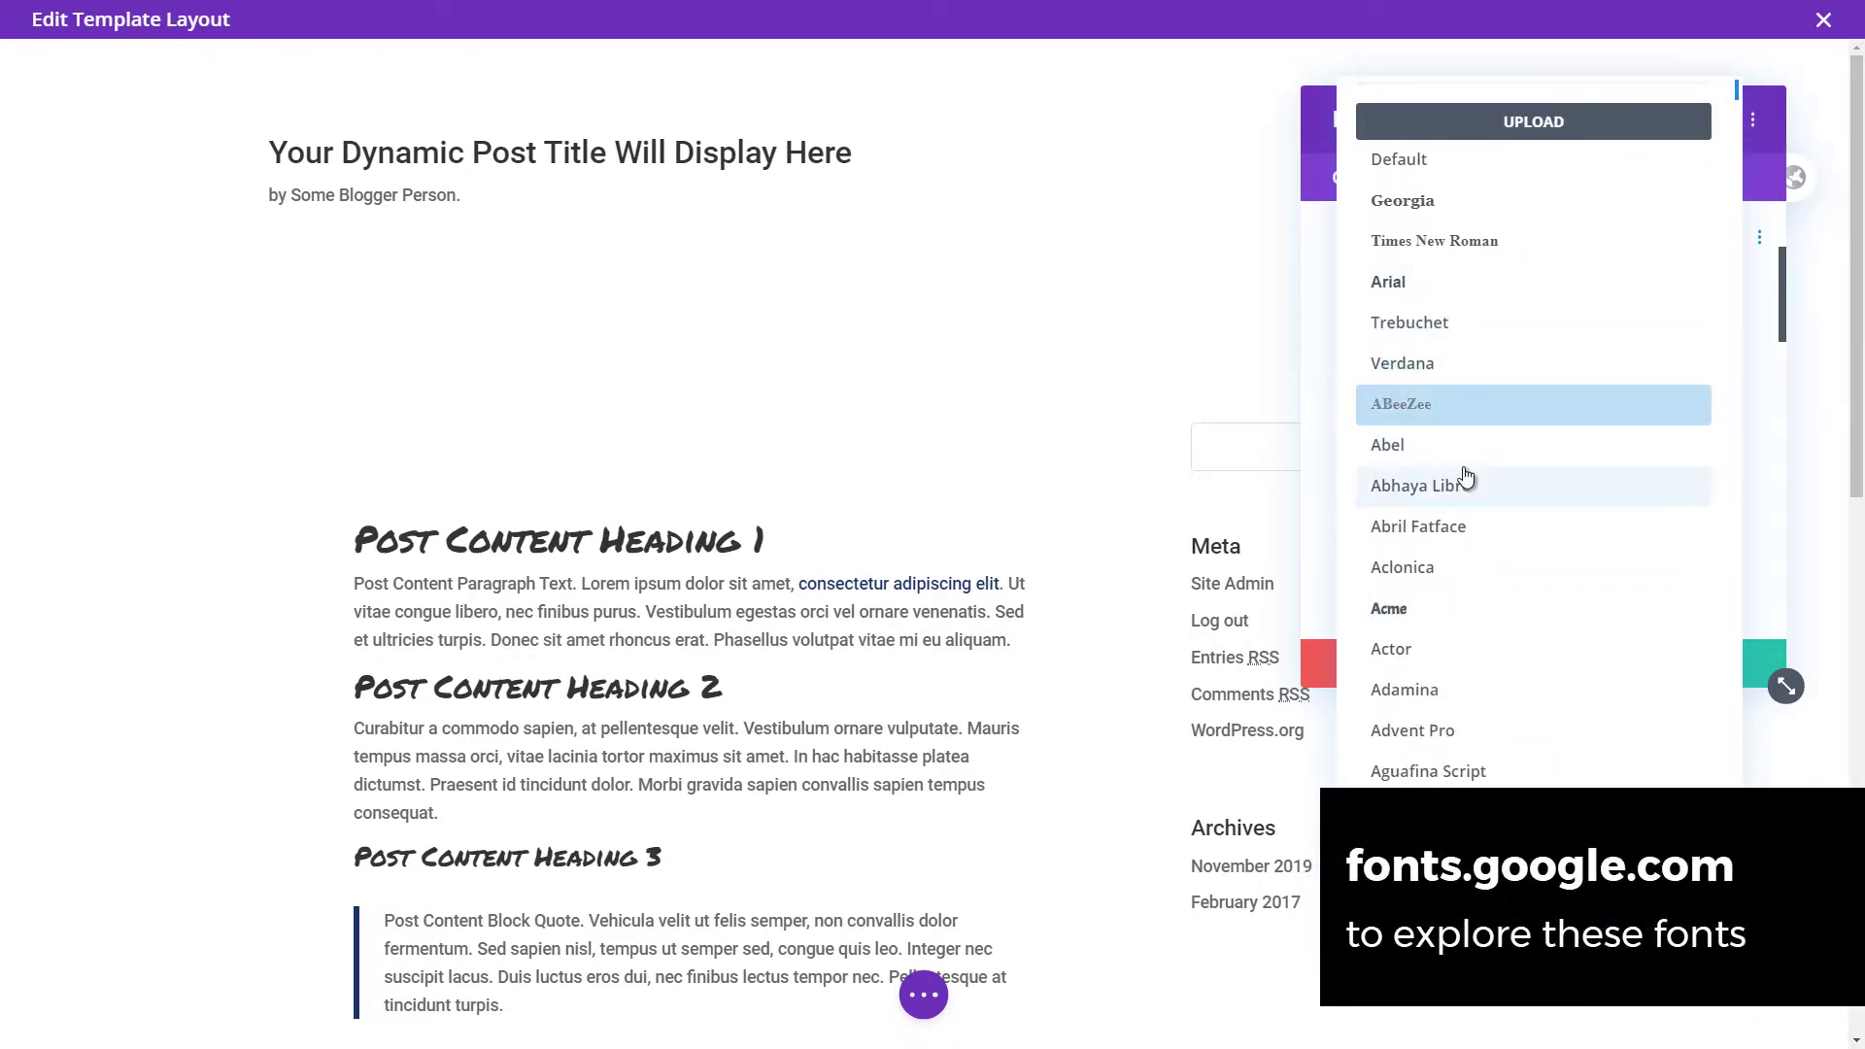
{"action": "scroll", "coordinate": [1438, 564], "scroll_direction": "up", "scroll_amount": 2}
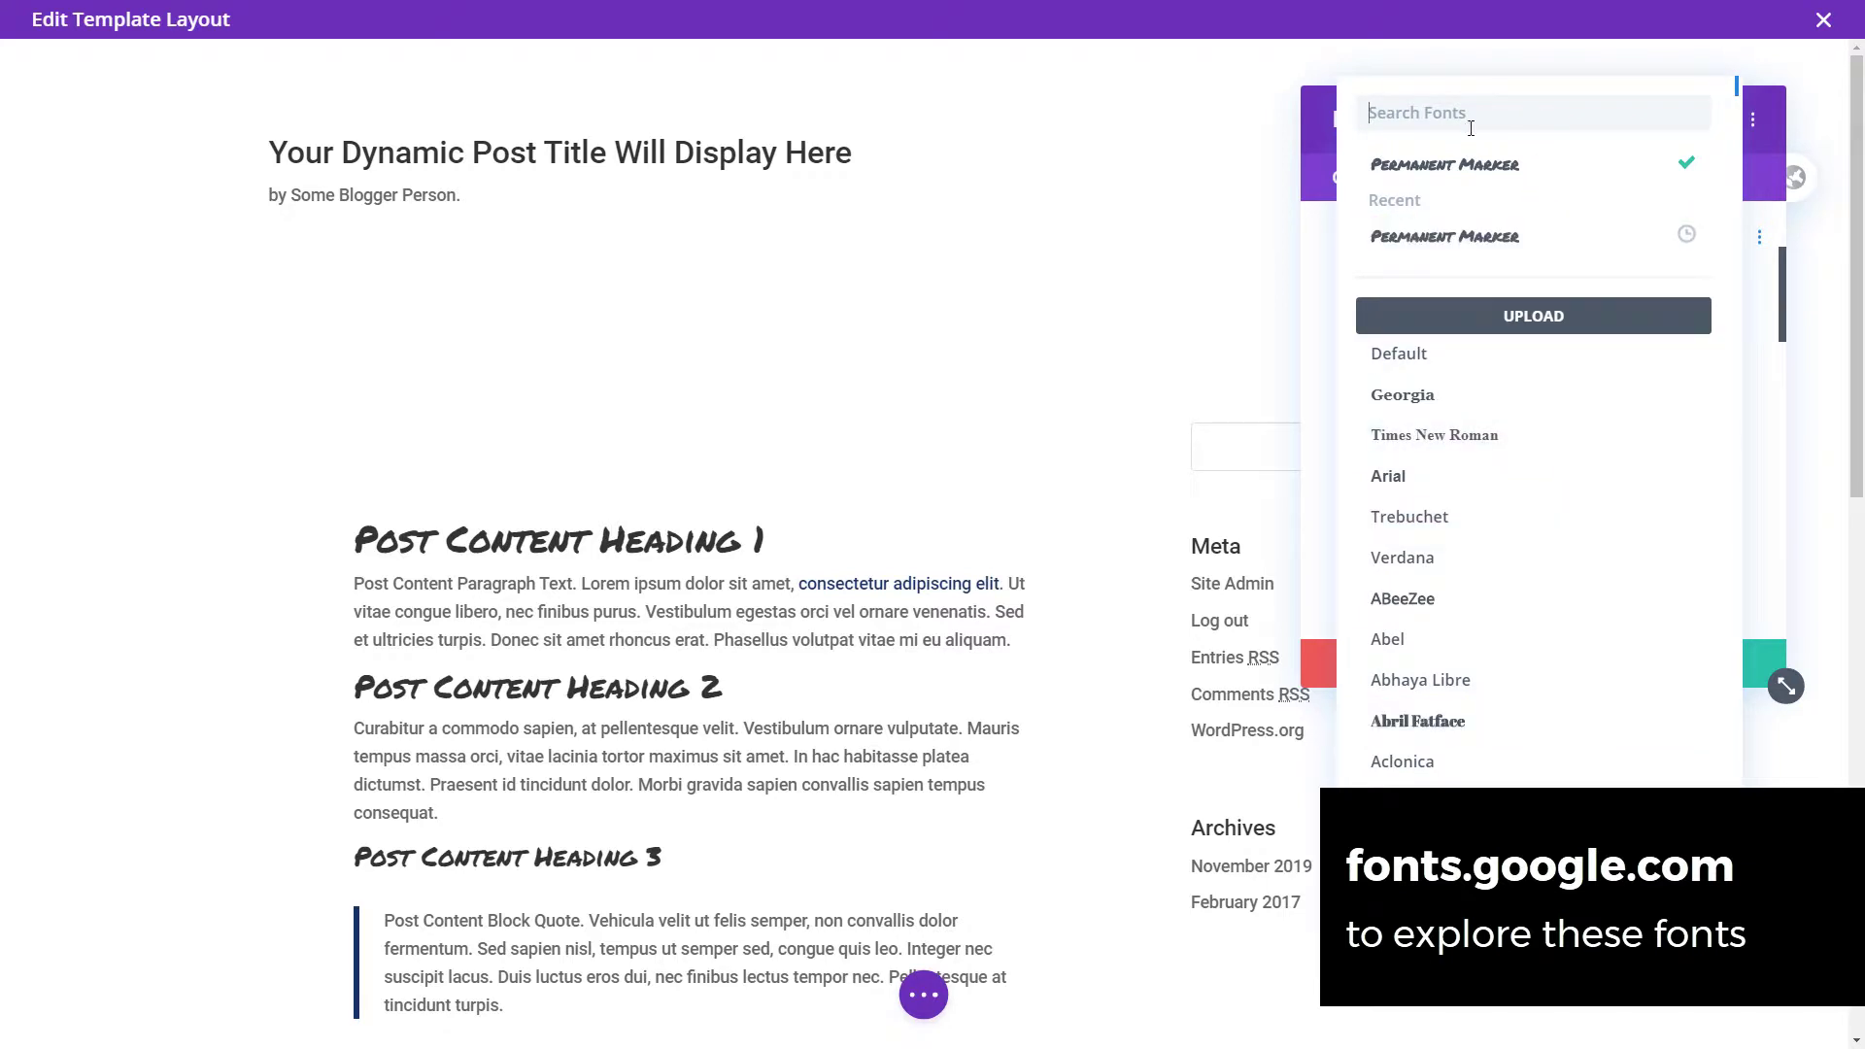
{"action": "left_click", "coordinate": [1774, 341]}
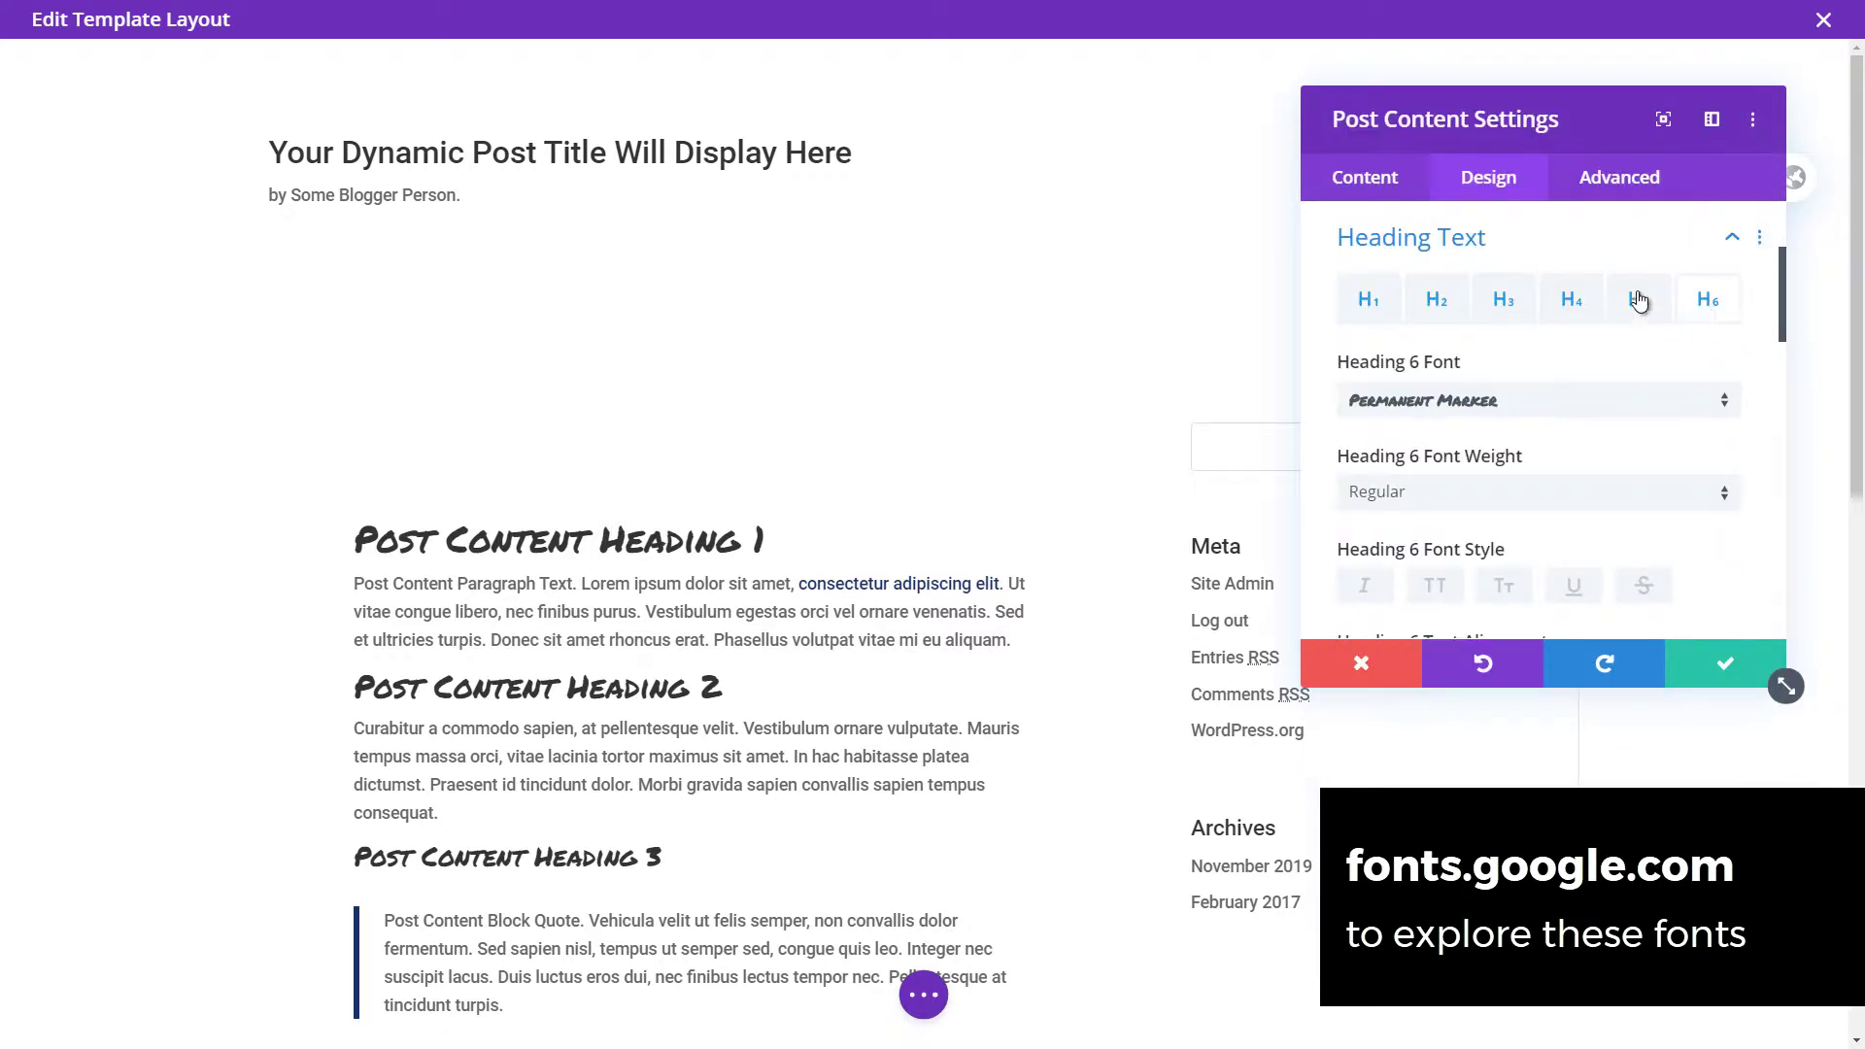
{"action": "left_click", "coordinate": [1599, 422]}
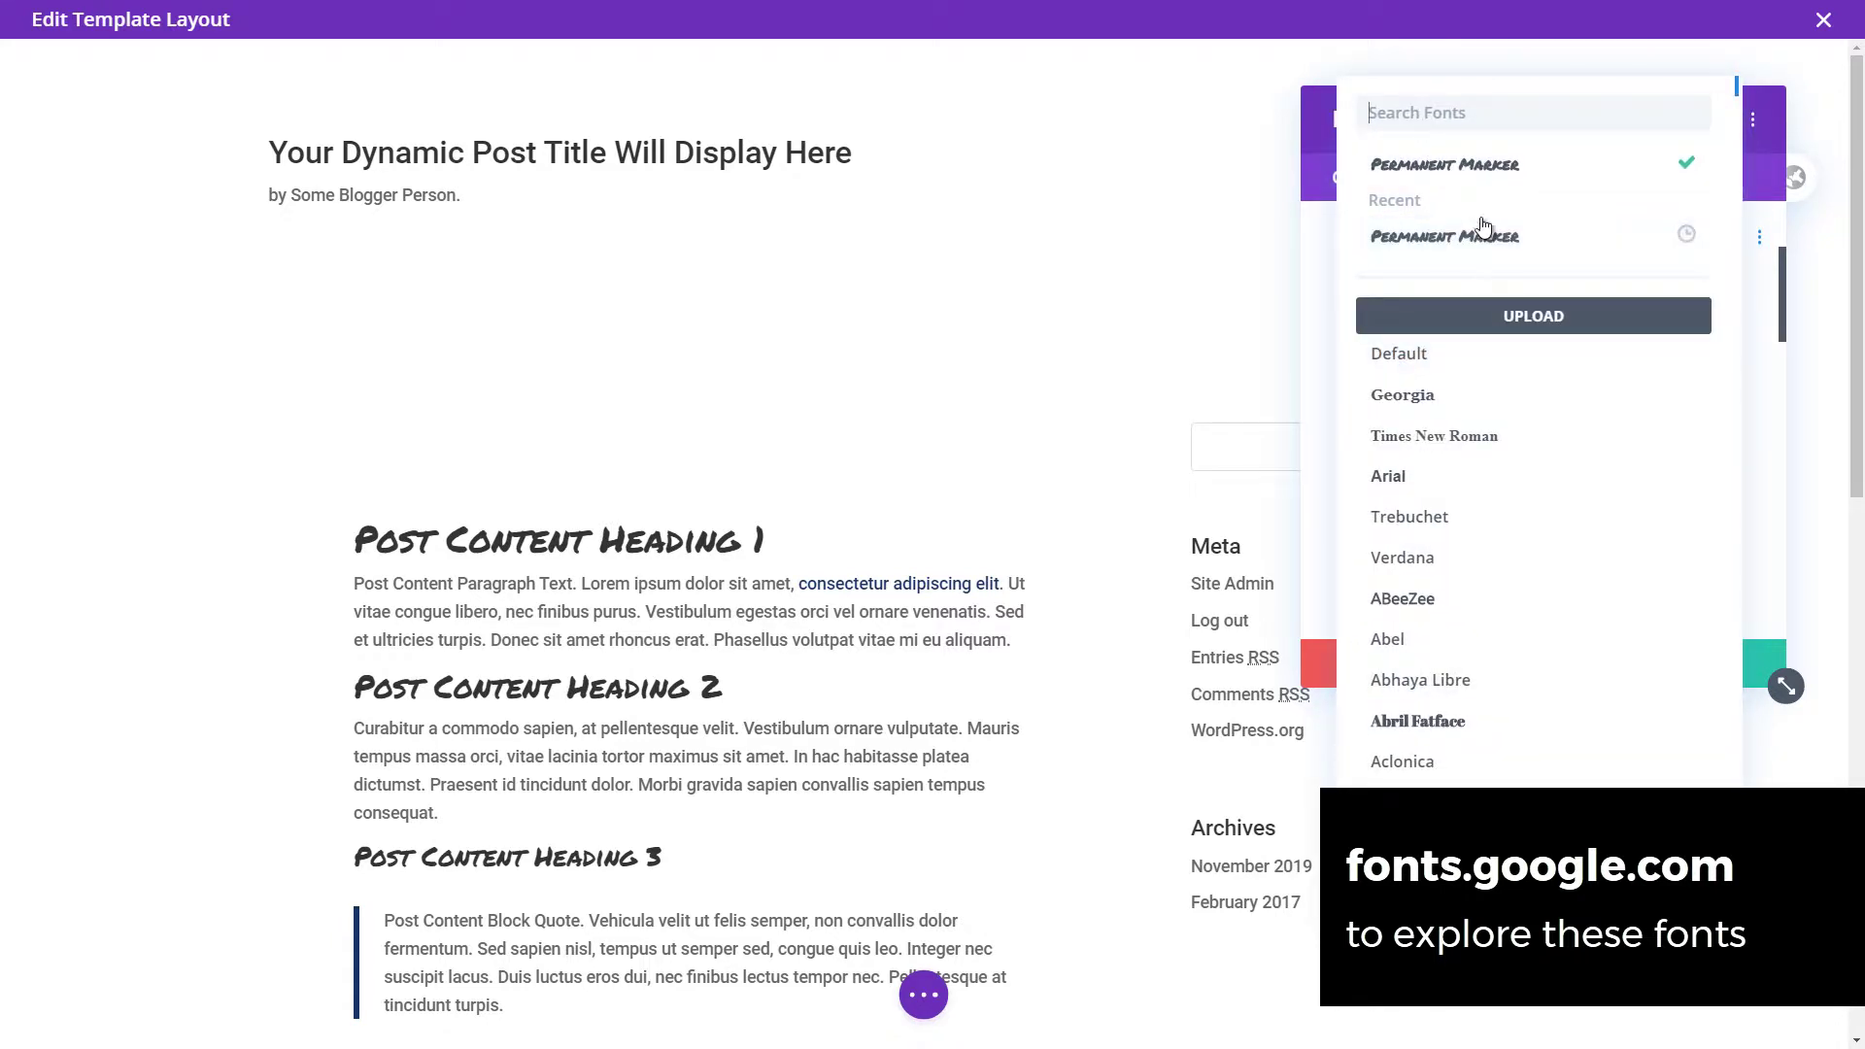
{"action": "left_click", "coordinate": [1760, 334]}
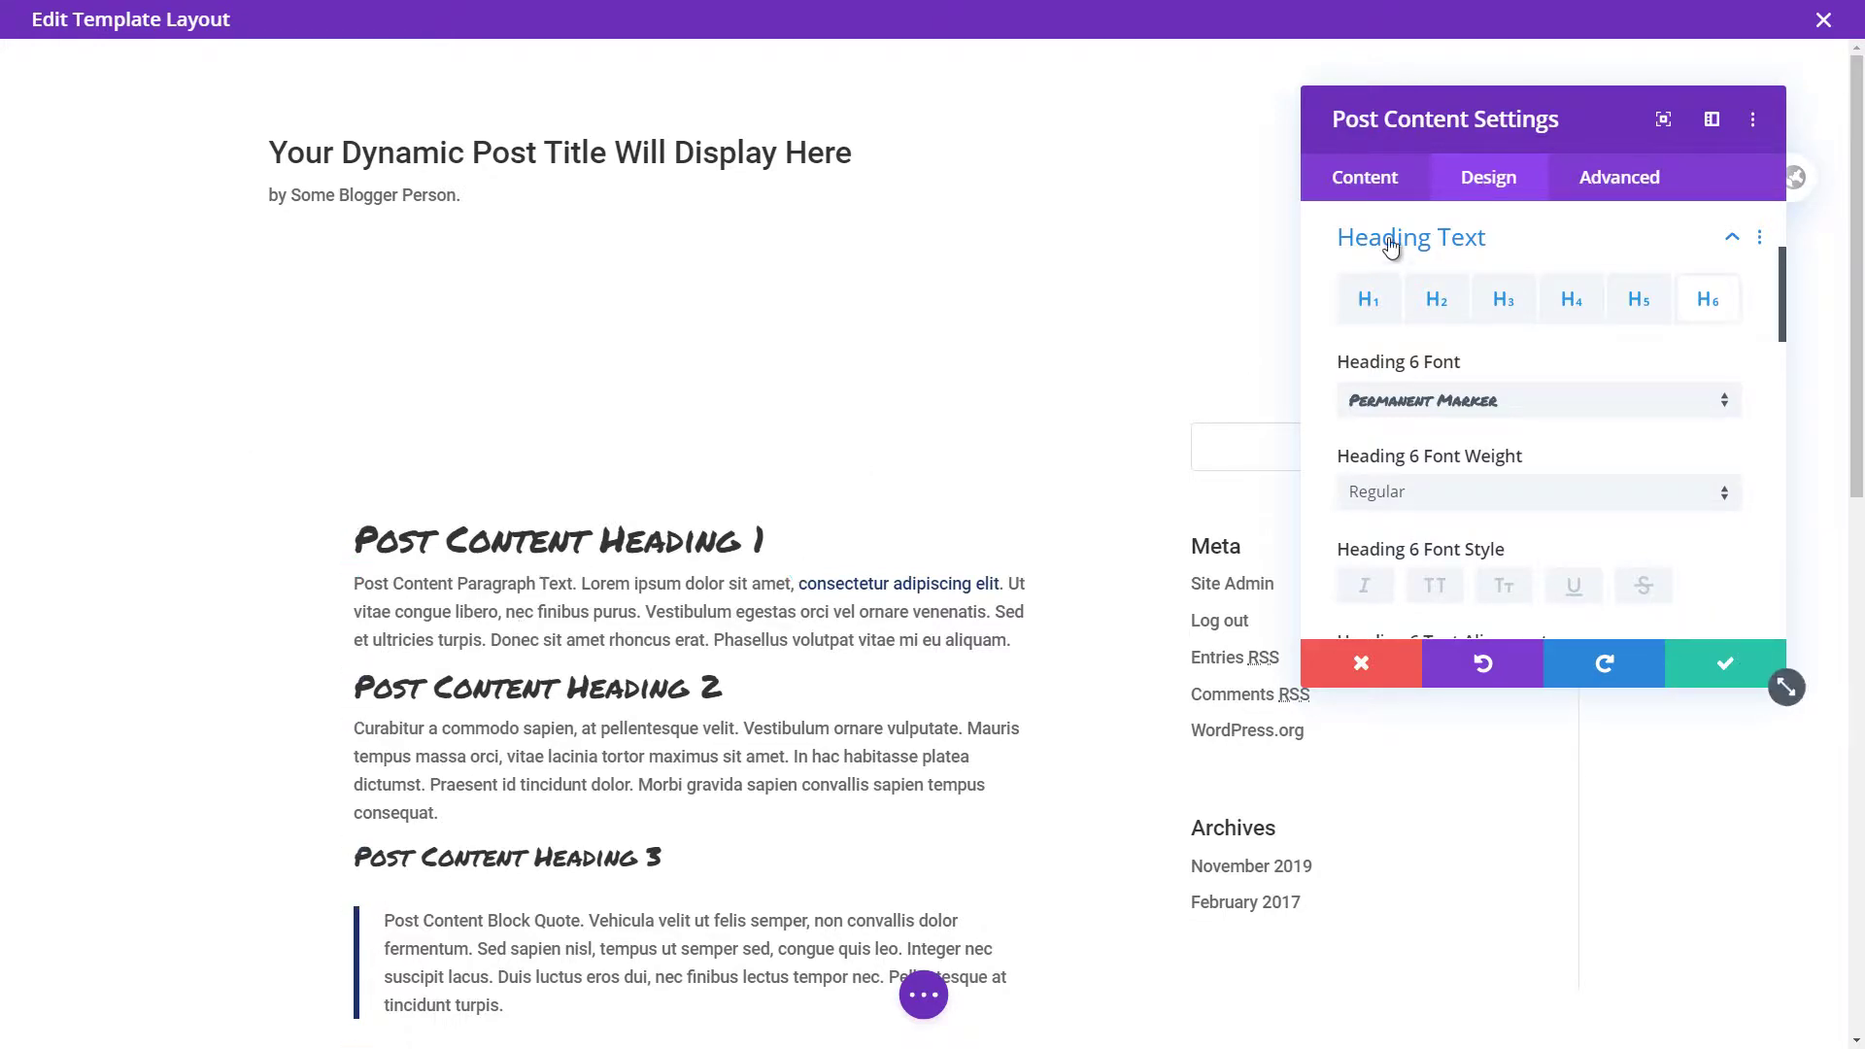
{"action": "scroll", "coordinate": [1465, 386], "scroll_direction": "down", "scroll_amount": 10}
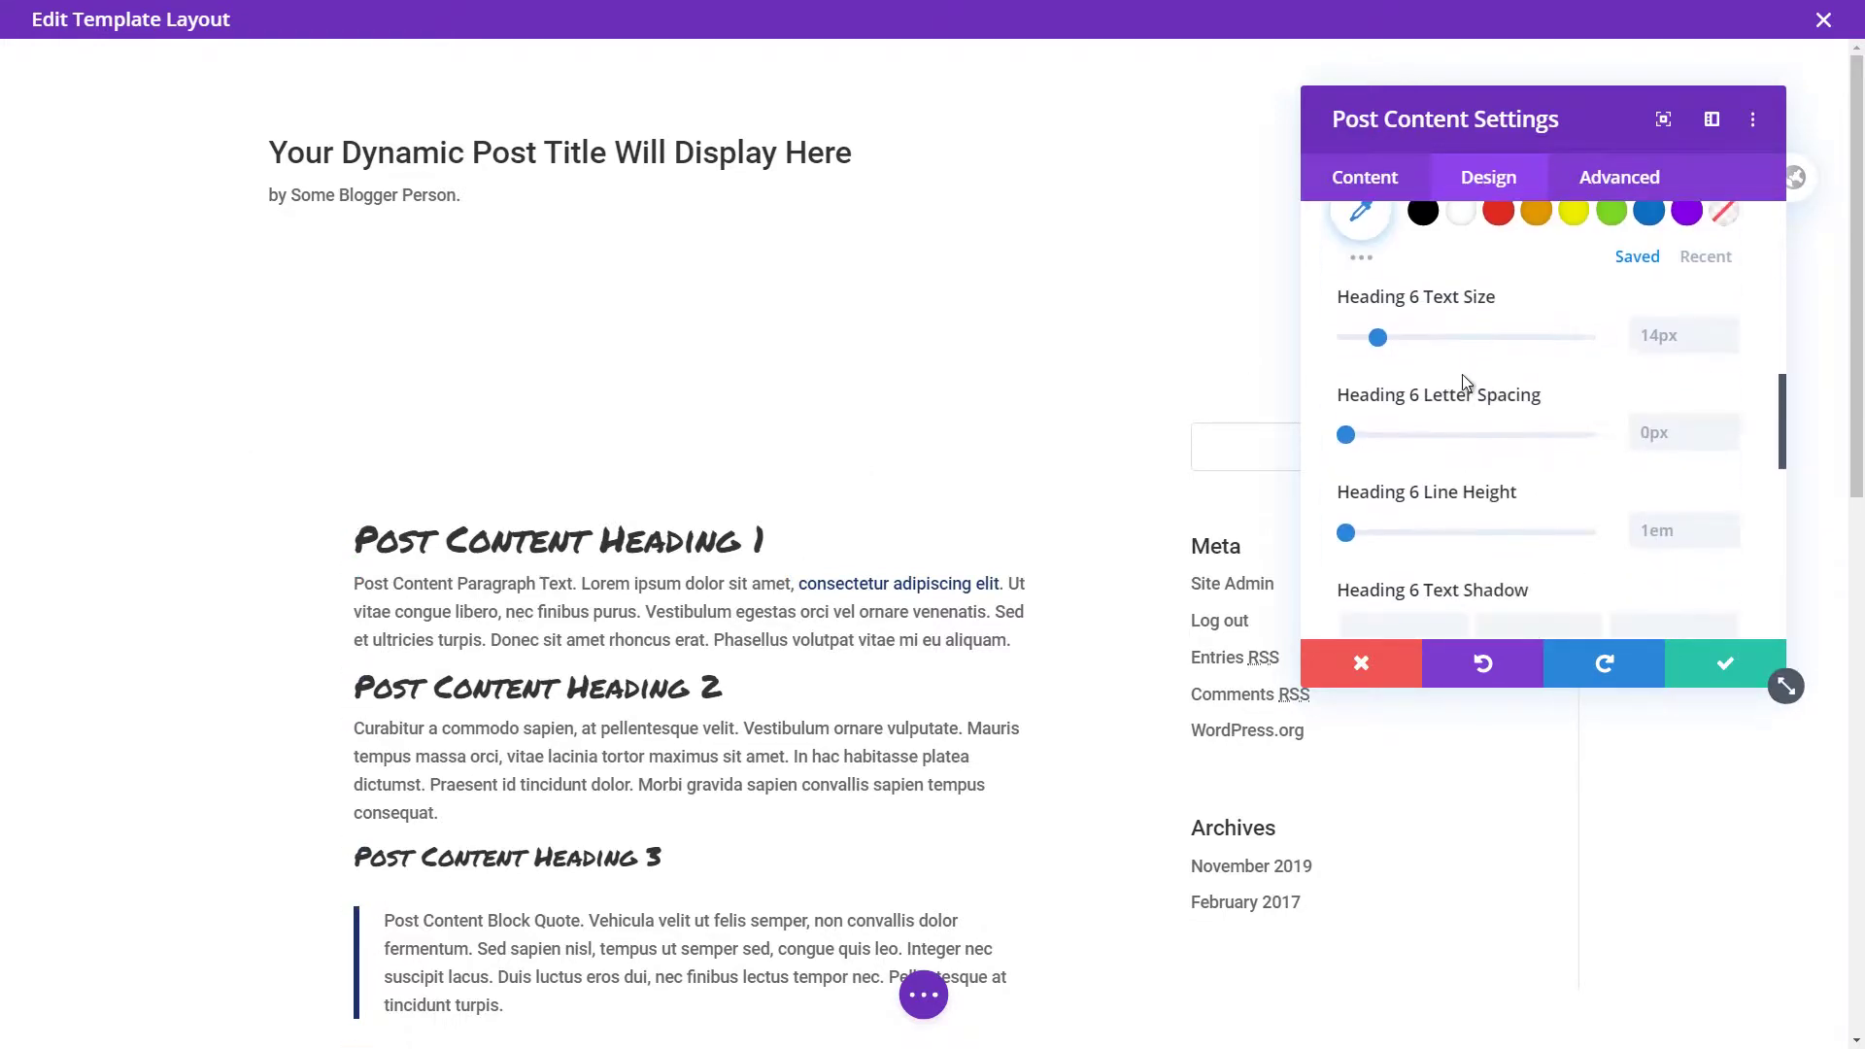
{"action": "scroll", "coordinate": [1465, 384], "scroll_direction": "down", "scroll_amount": 3}
{"action": "scroll", "coordinate": [1462, 384], "scroll_direction": "up", "scroll_amount": 15}
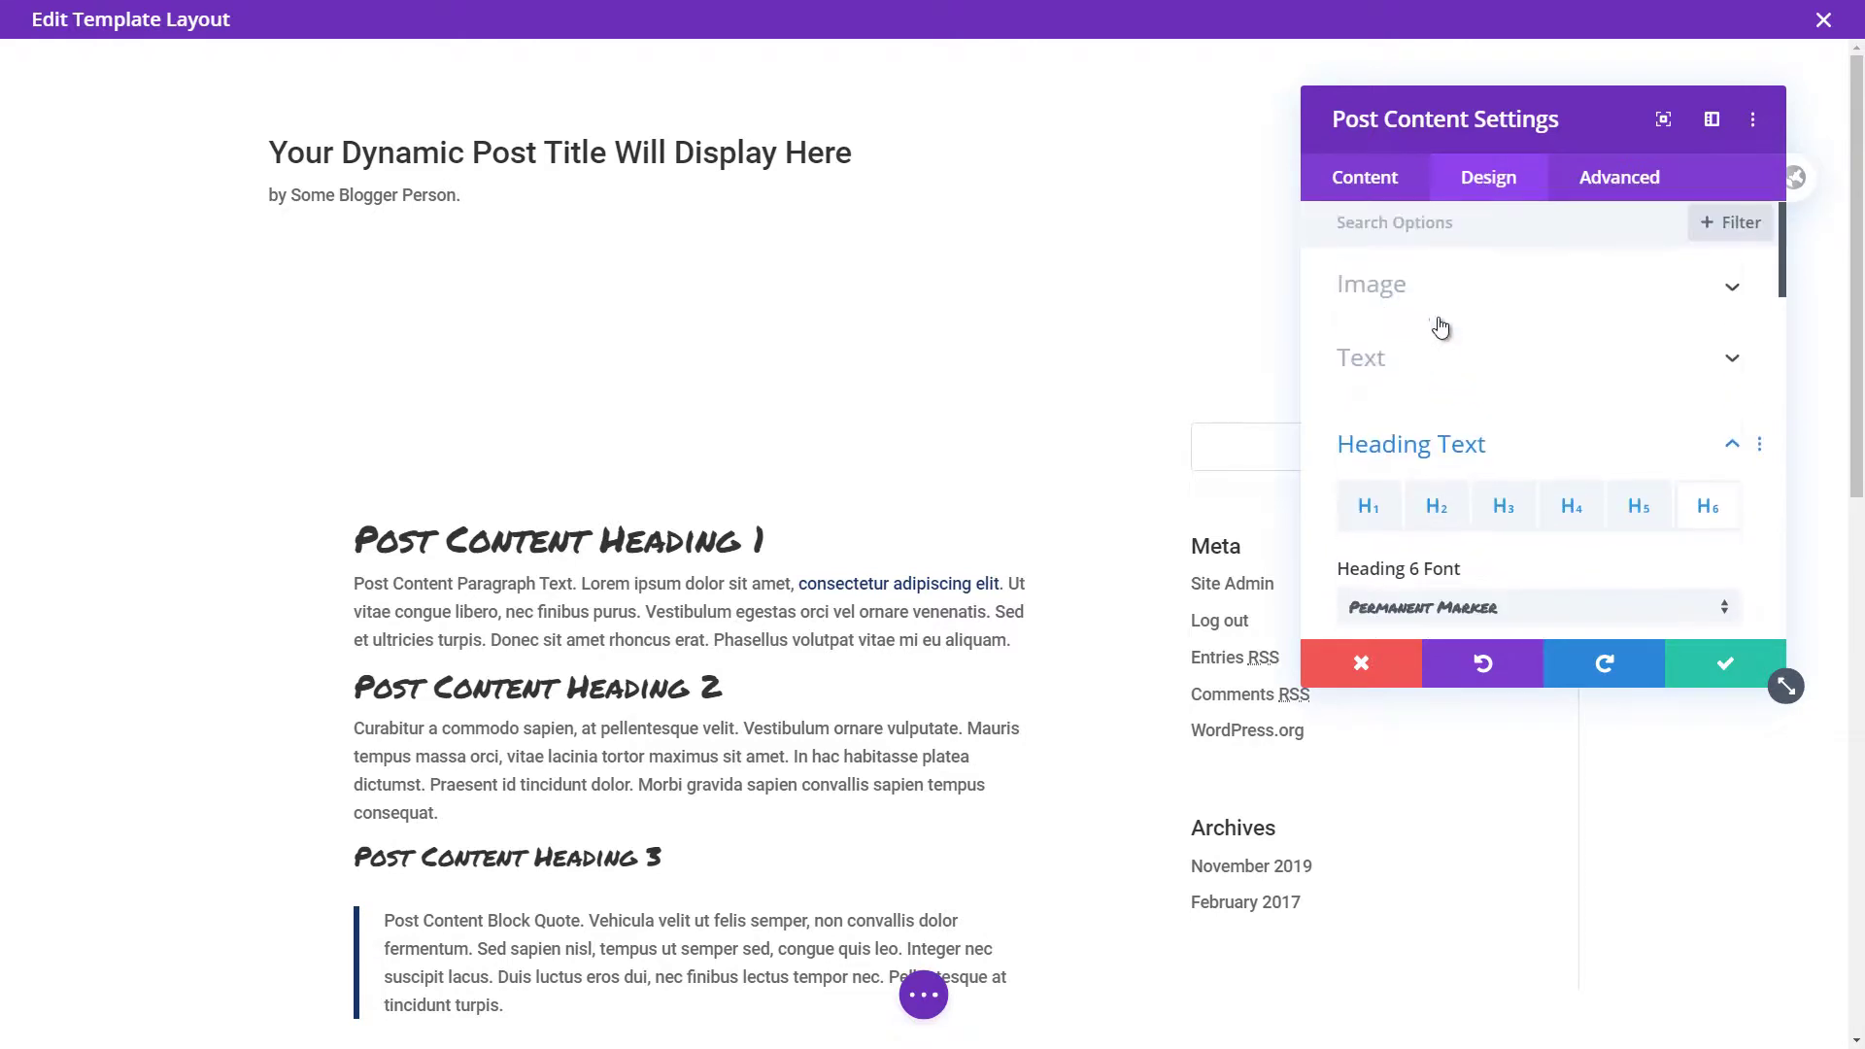
Set the post content's body text size to 15px and line height to 2em, and save the module settings.
{"action": "left_click", "coordinate": [1397, 357]}
{"action": "scroll", "coordinate": [1448, 384], "scroll_direction": "down", "scroll_amount": 5}
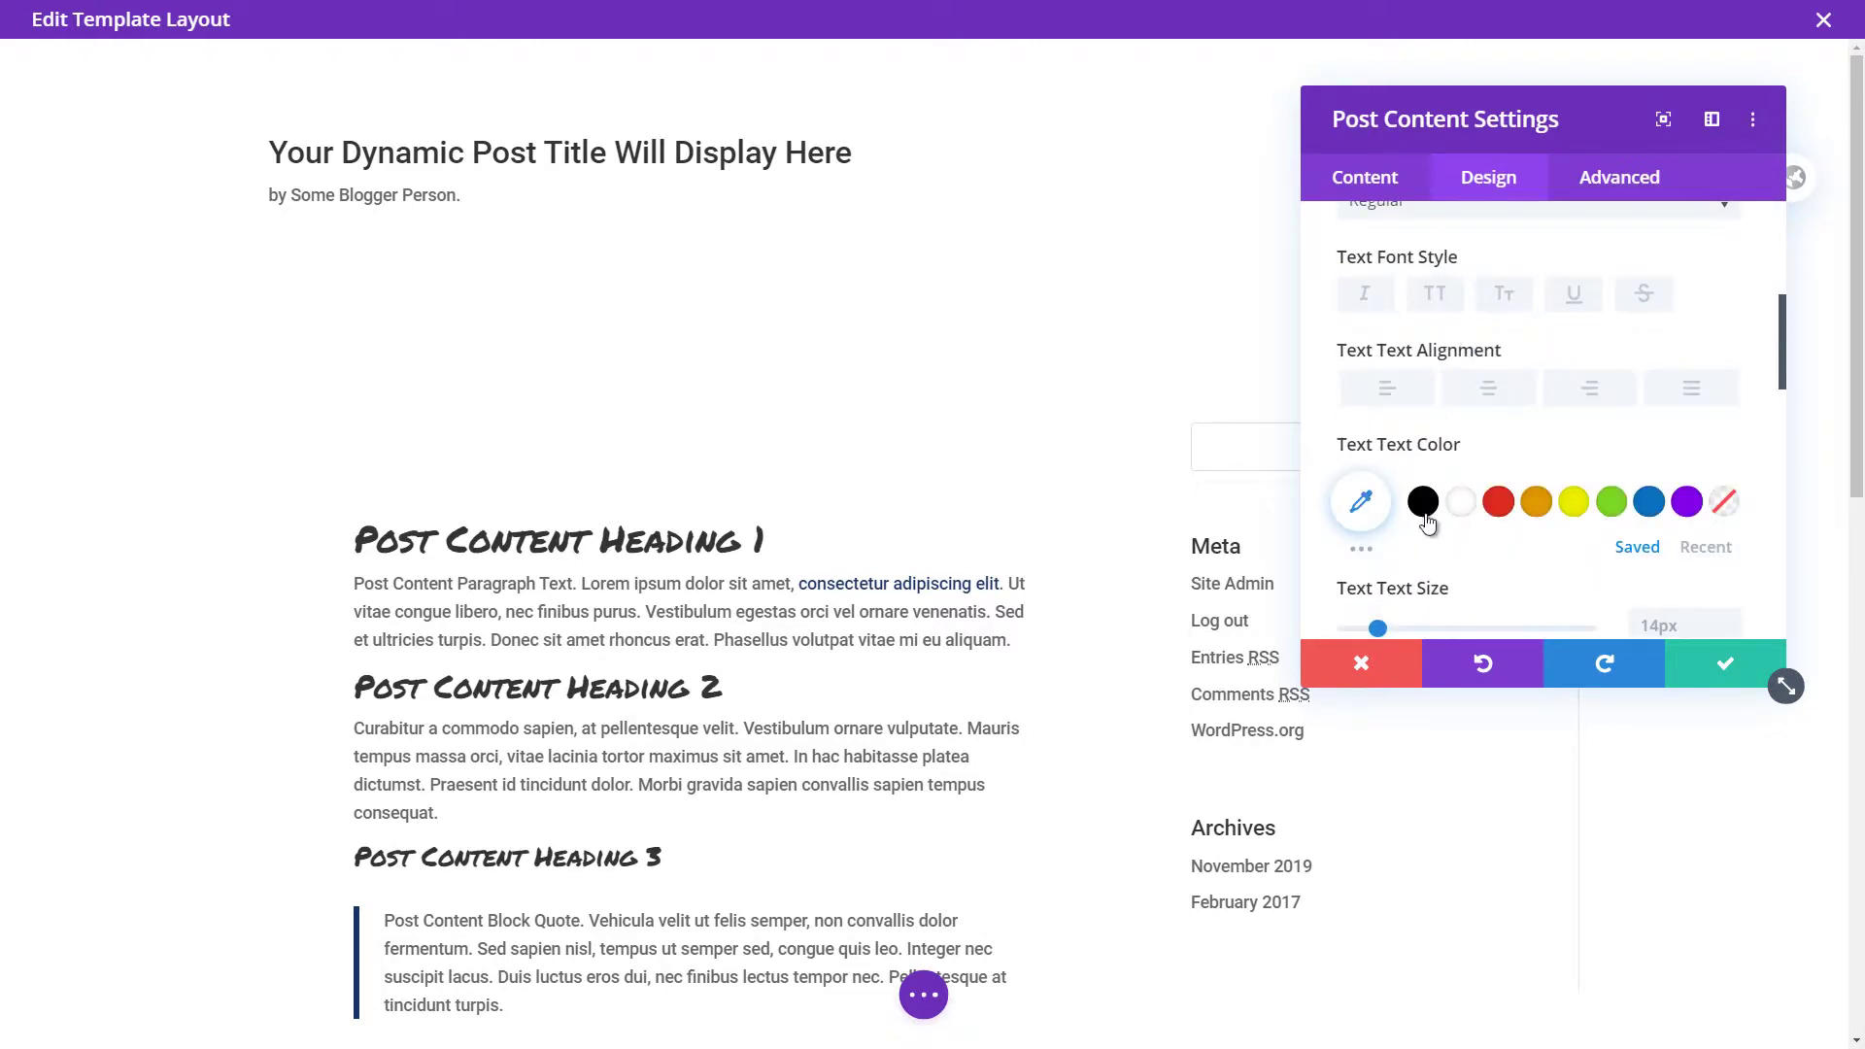
{"action": "left_click", "coordinate": [1380, 434]}
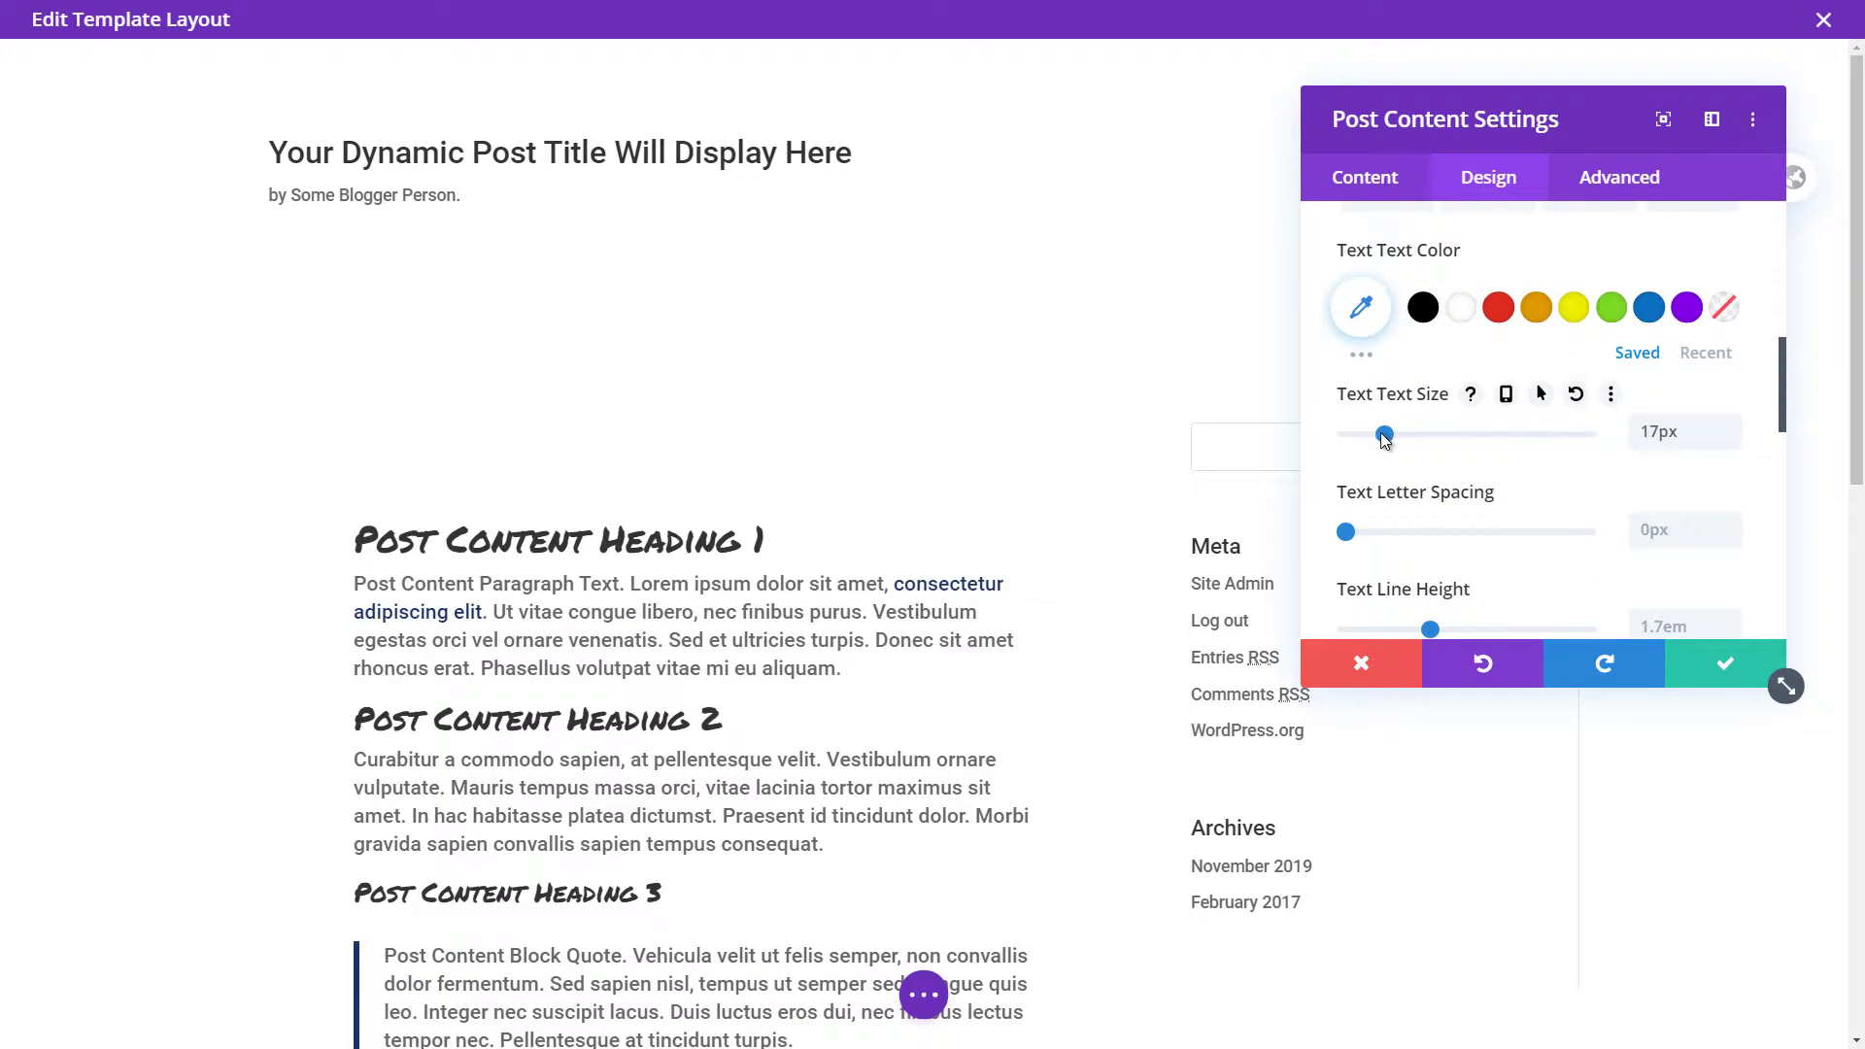
{"action": "left_click_drag", "start_coordinate": [1440, 628], "coordinate": [1467, 619]}
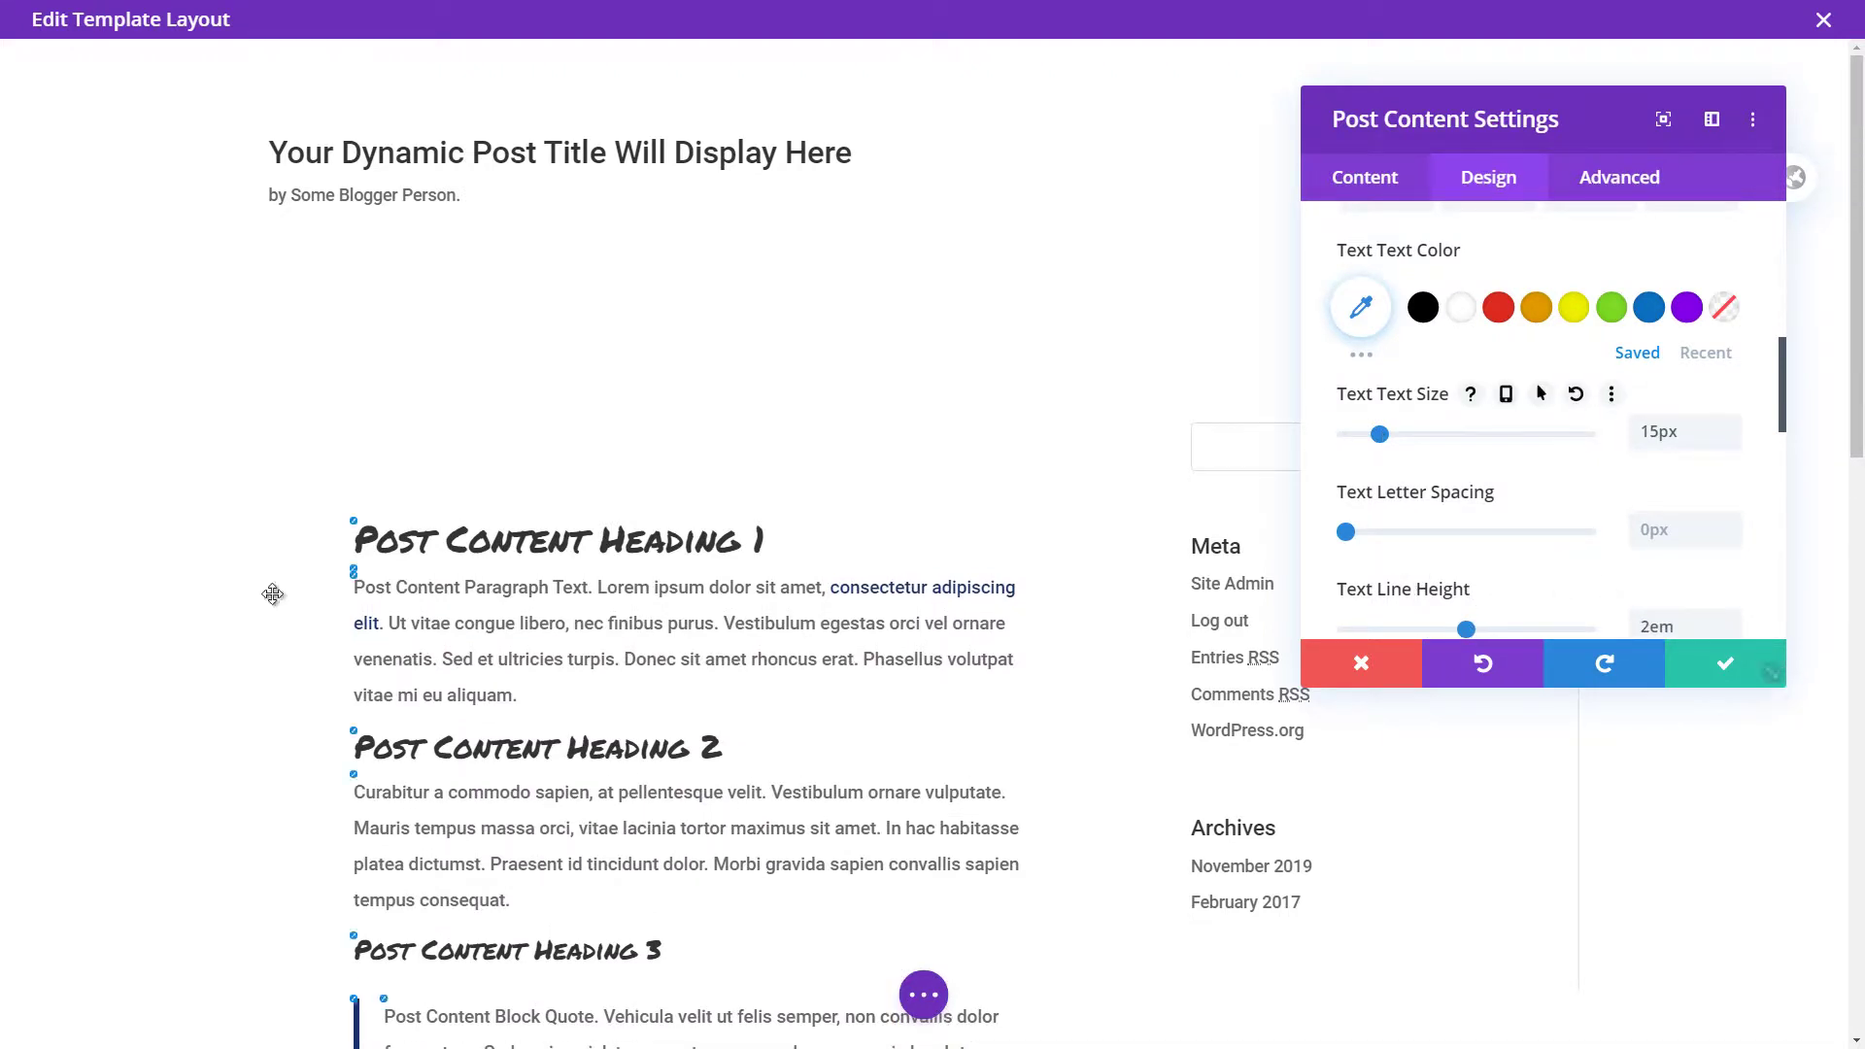
{"action": "left_click", "coordinate": [1721, 675]}
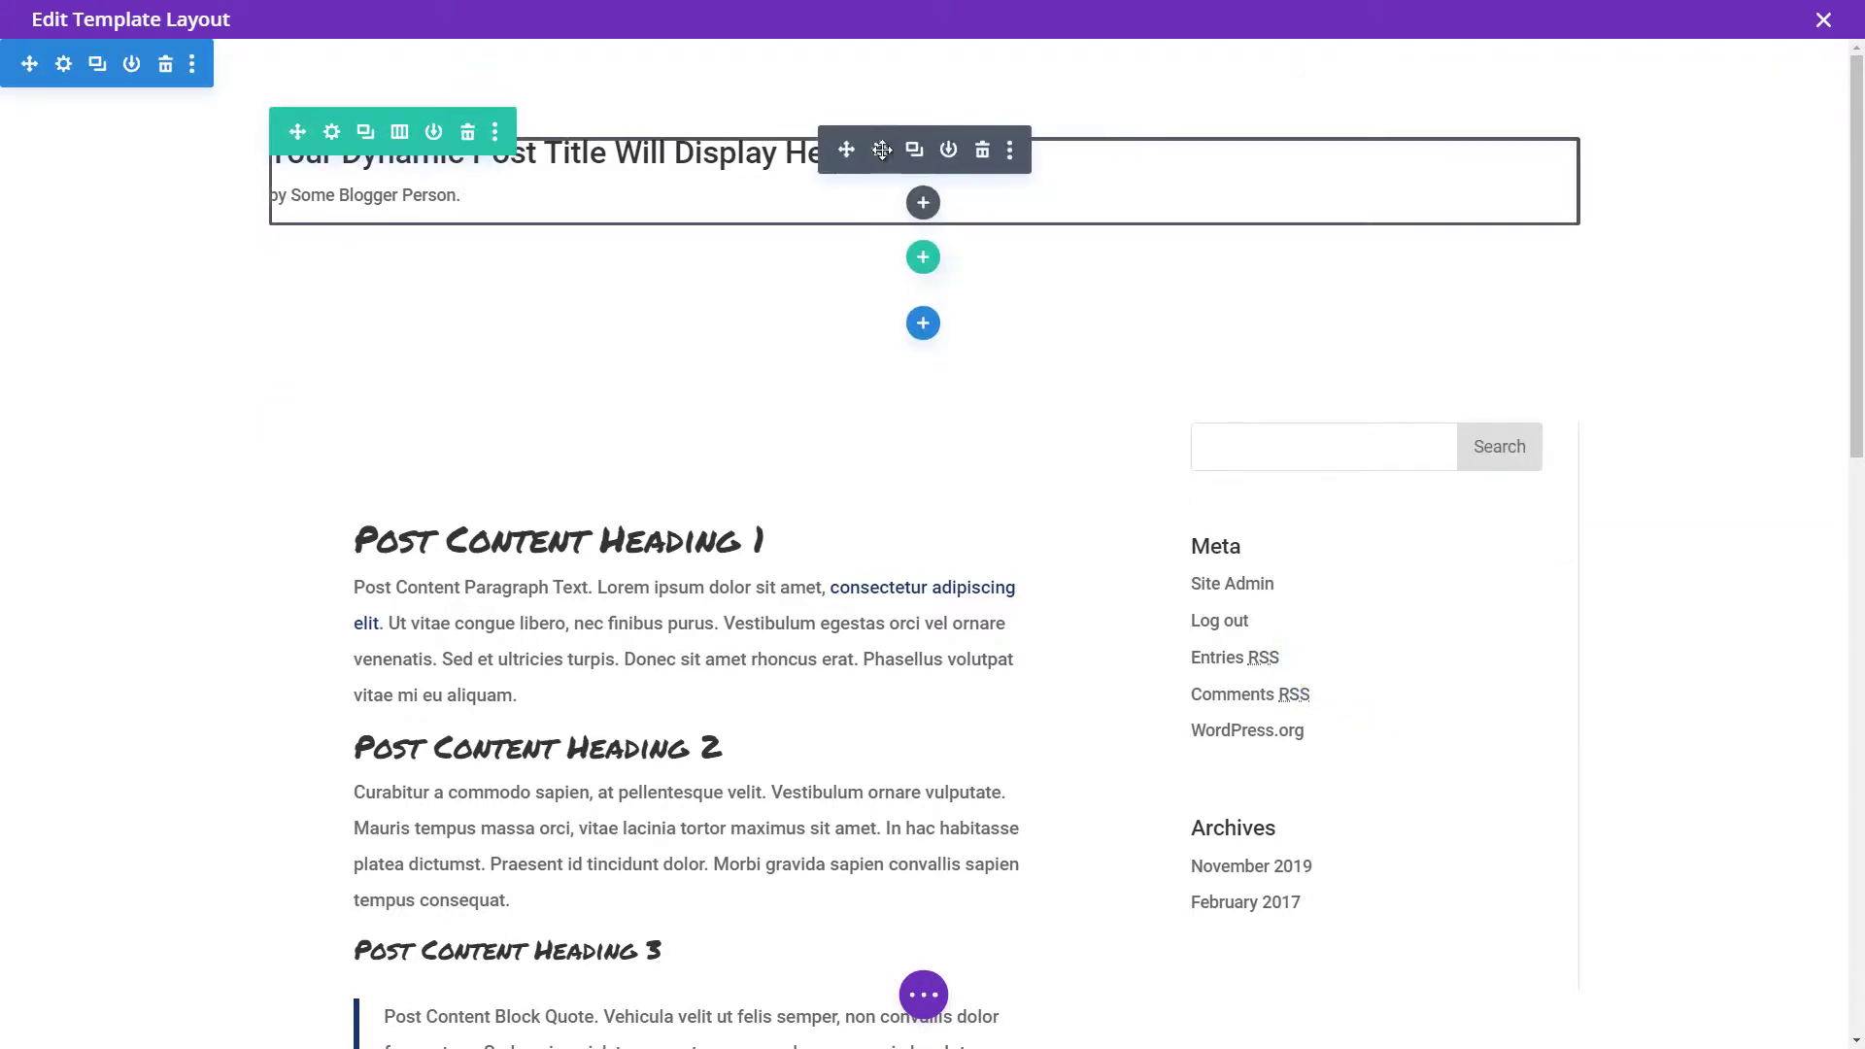
Style the Post Title module's title text with the Permanent Marker font at a size of 45px.
{"action": "left_click", "coordinate": [875, 149]}
{"action": "left_click", "coordinate": [1470, 182]}
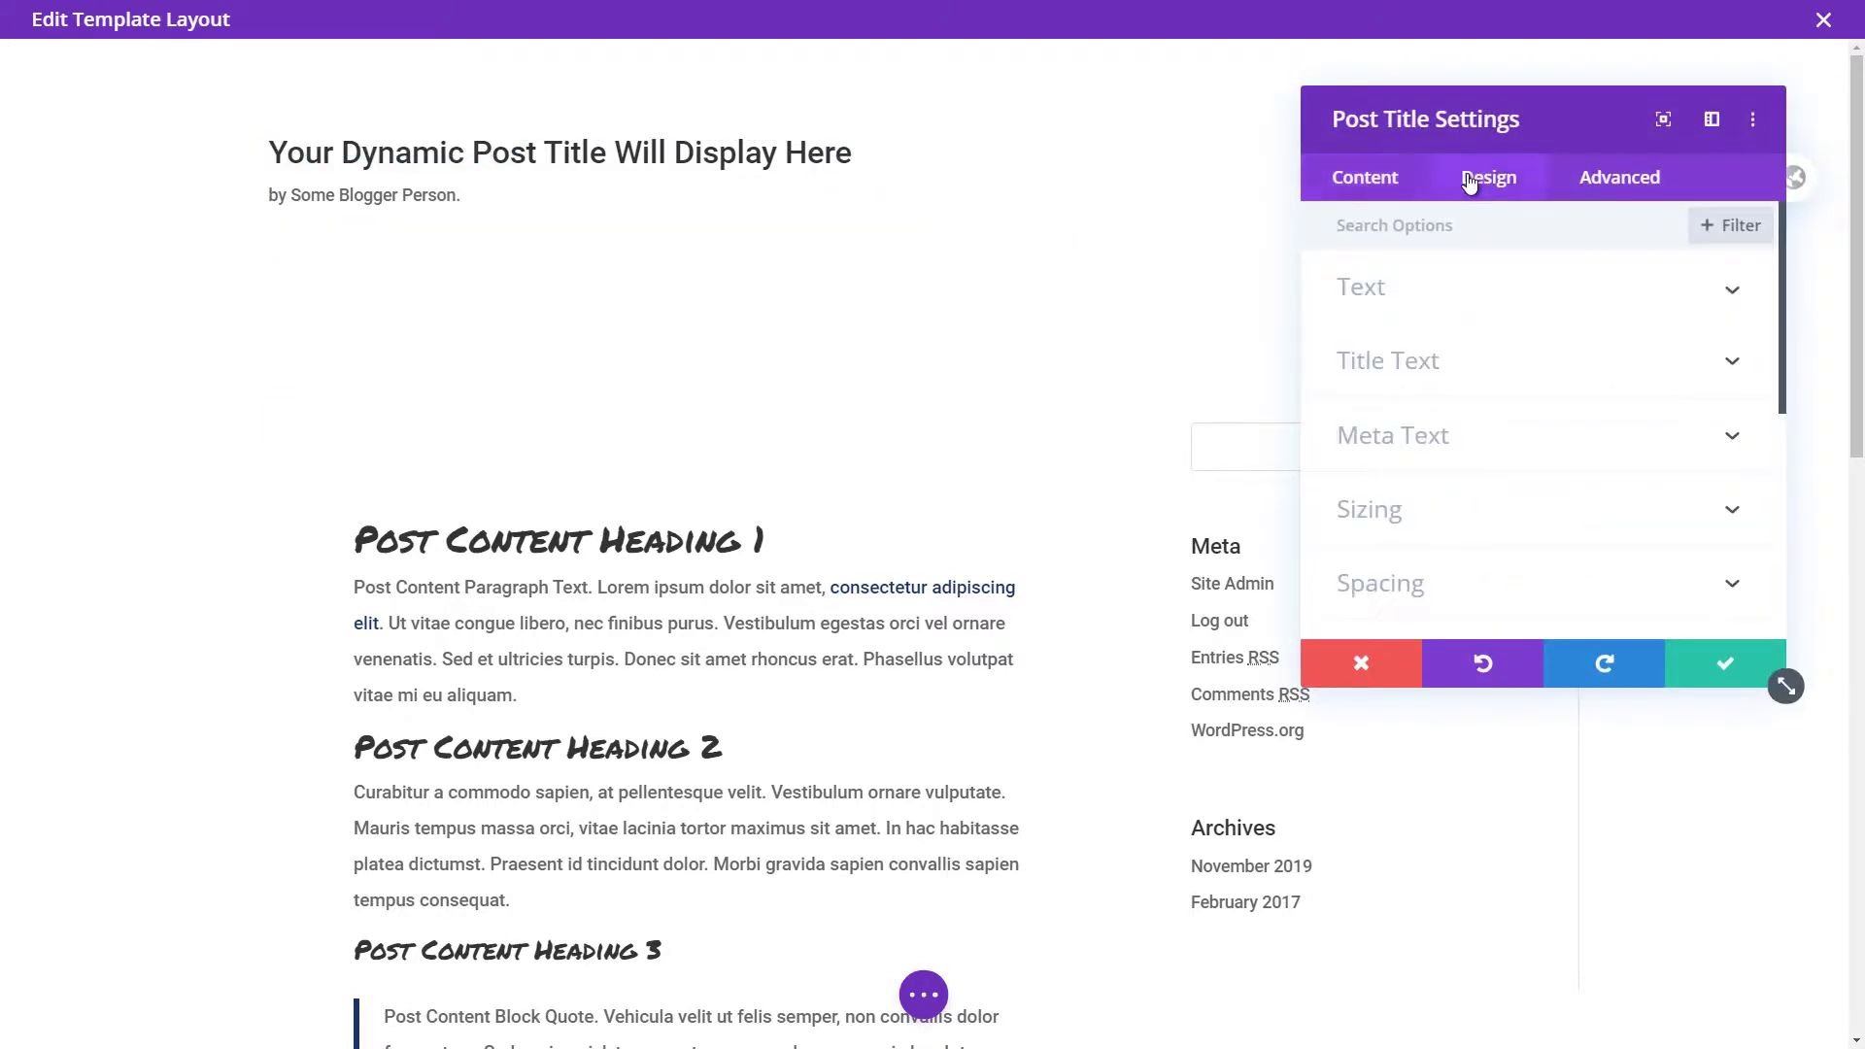
{"action": "left_click", "coordinate": [1459, 363]}
{"action": "left_click", "coordinate": [1361, 425]}
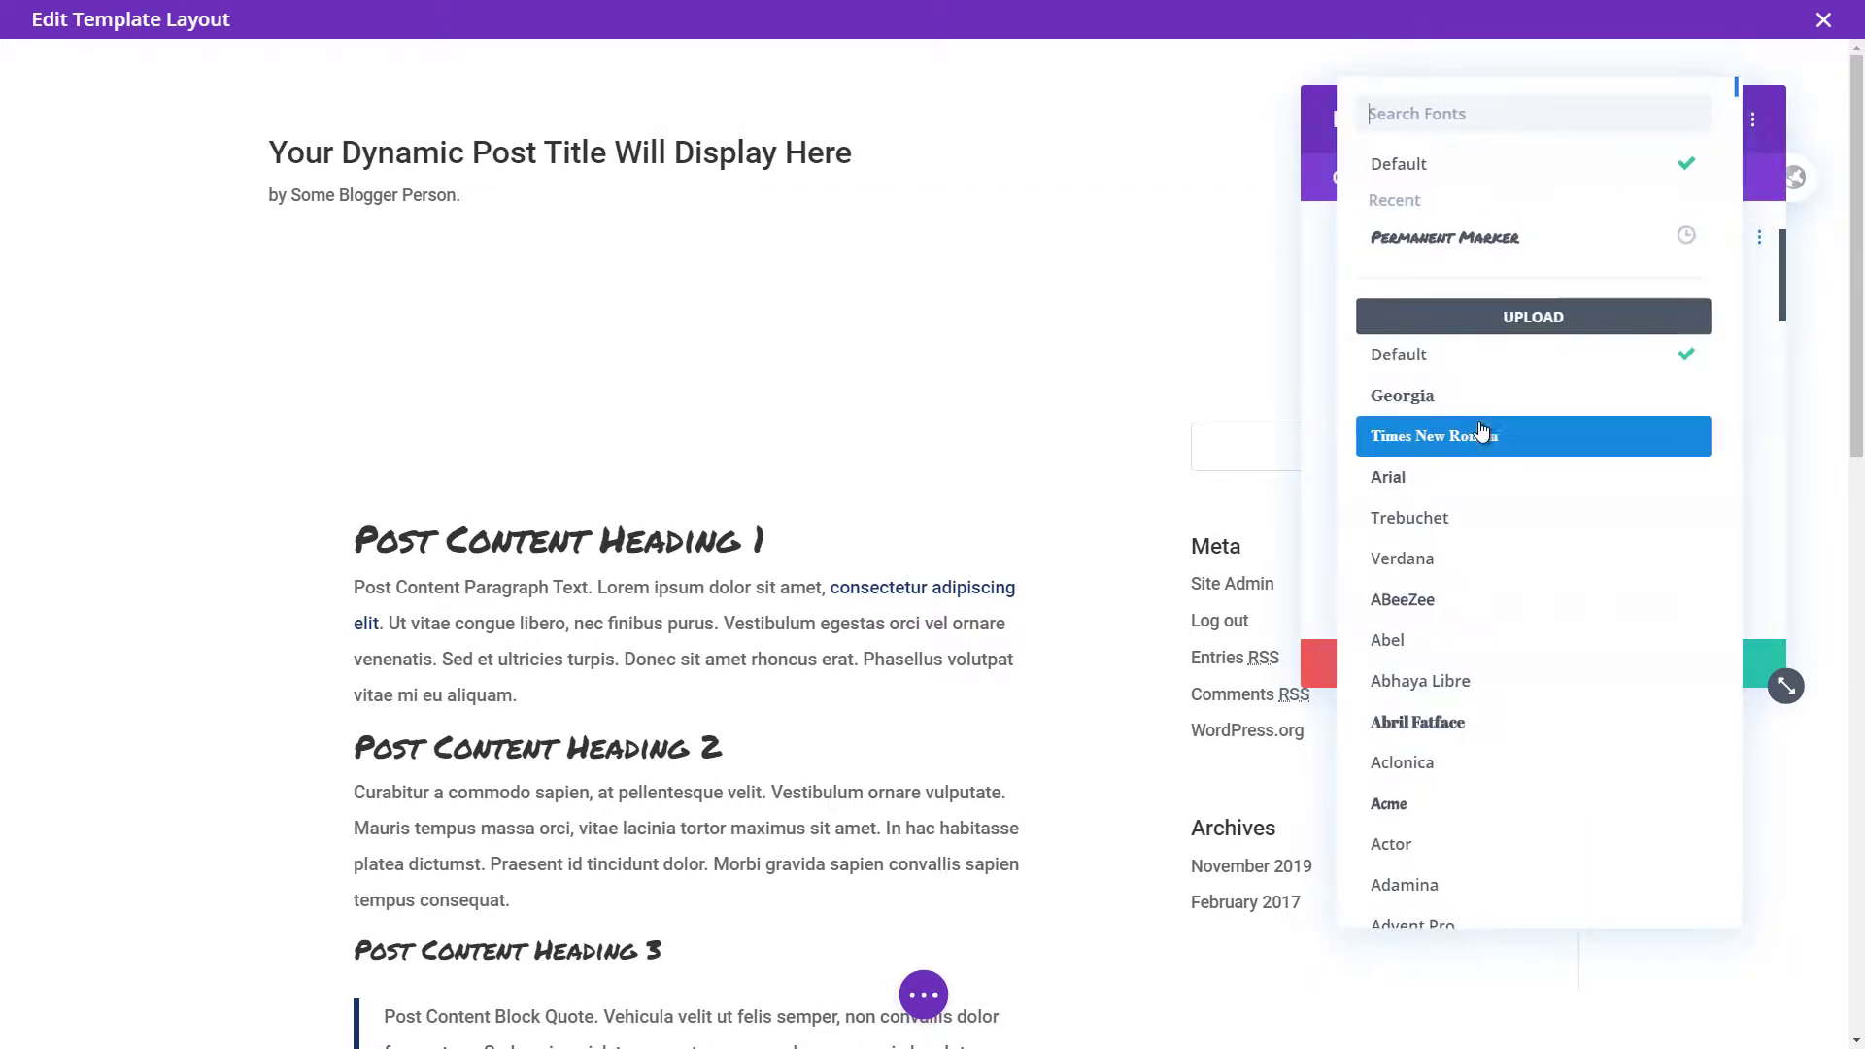
{"action": "left_click", "coordinate": [1463, 245]}
{"action": "scroll", "coordinate": [1460, 450], "scroll_direction": "down", "scroll_amount": 5}
{"action": "left_click_drag", "start_coordinate": [1408, 550], "coordinate": [1454, 551]}
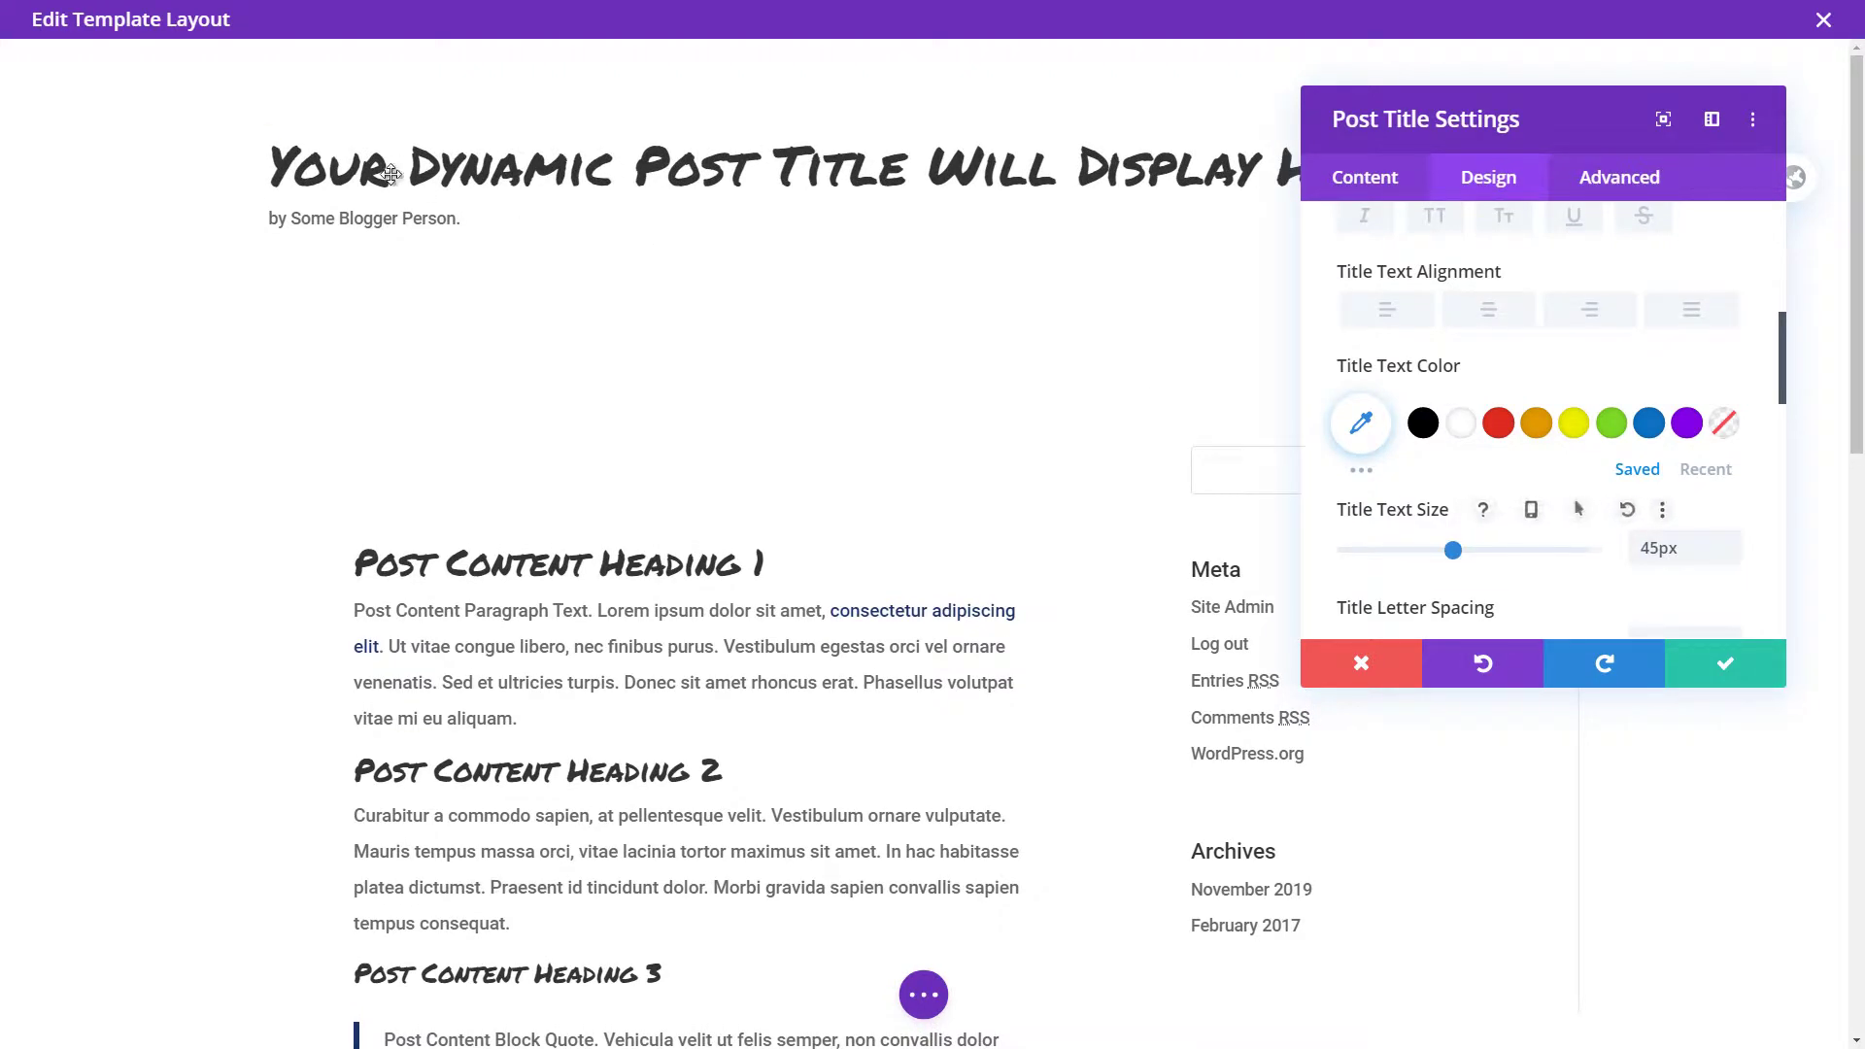
{"action": "scroll", "coordinate": [1506, 396], "scroll_direction": "up", "scroll_amount": 4}
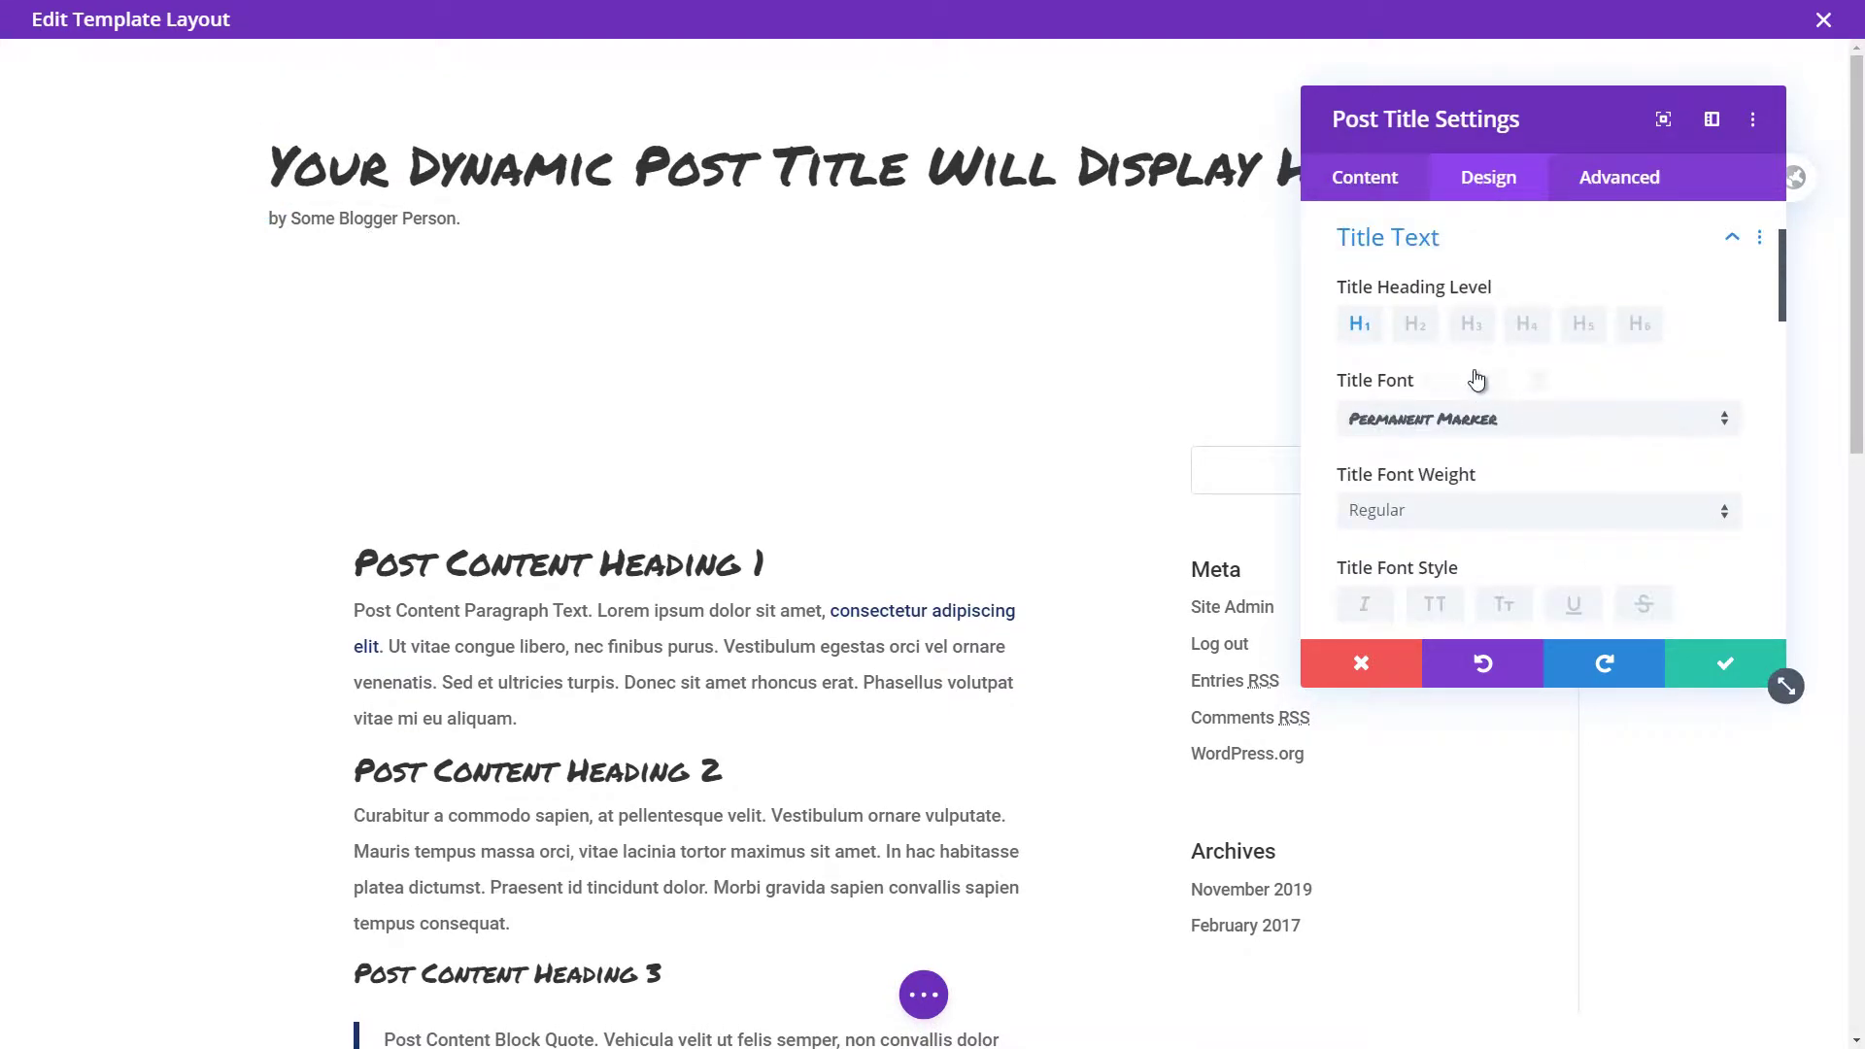
{"action": "left_click", "coordinate": [1737, 240]}
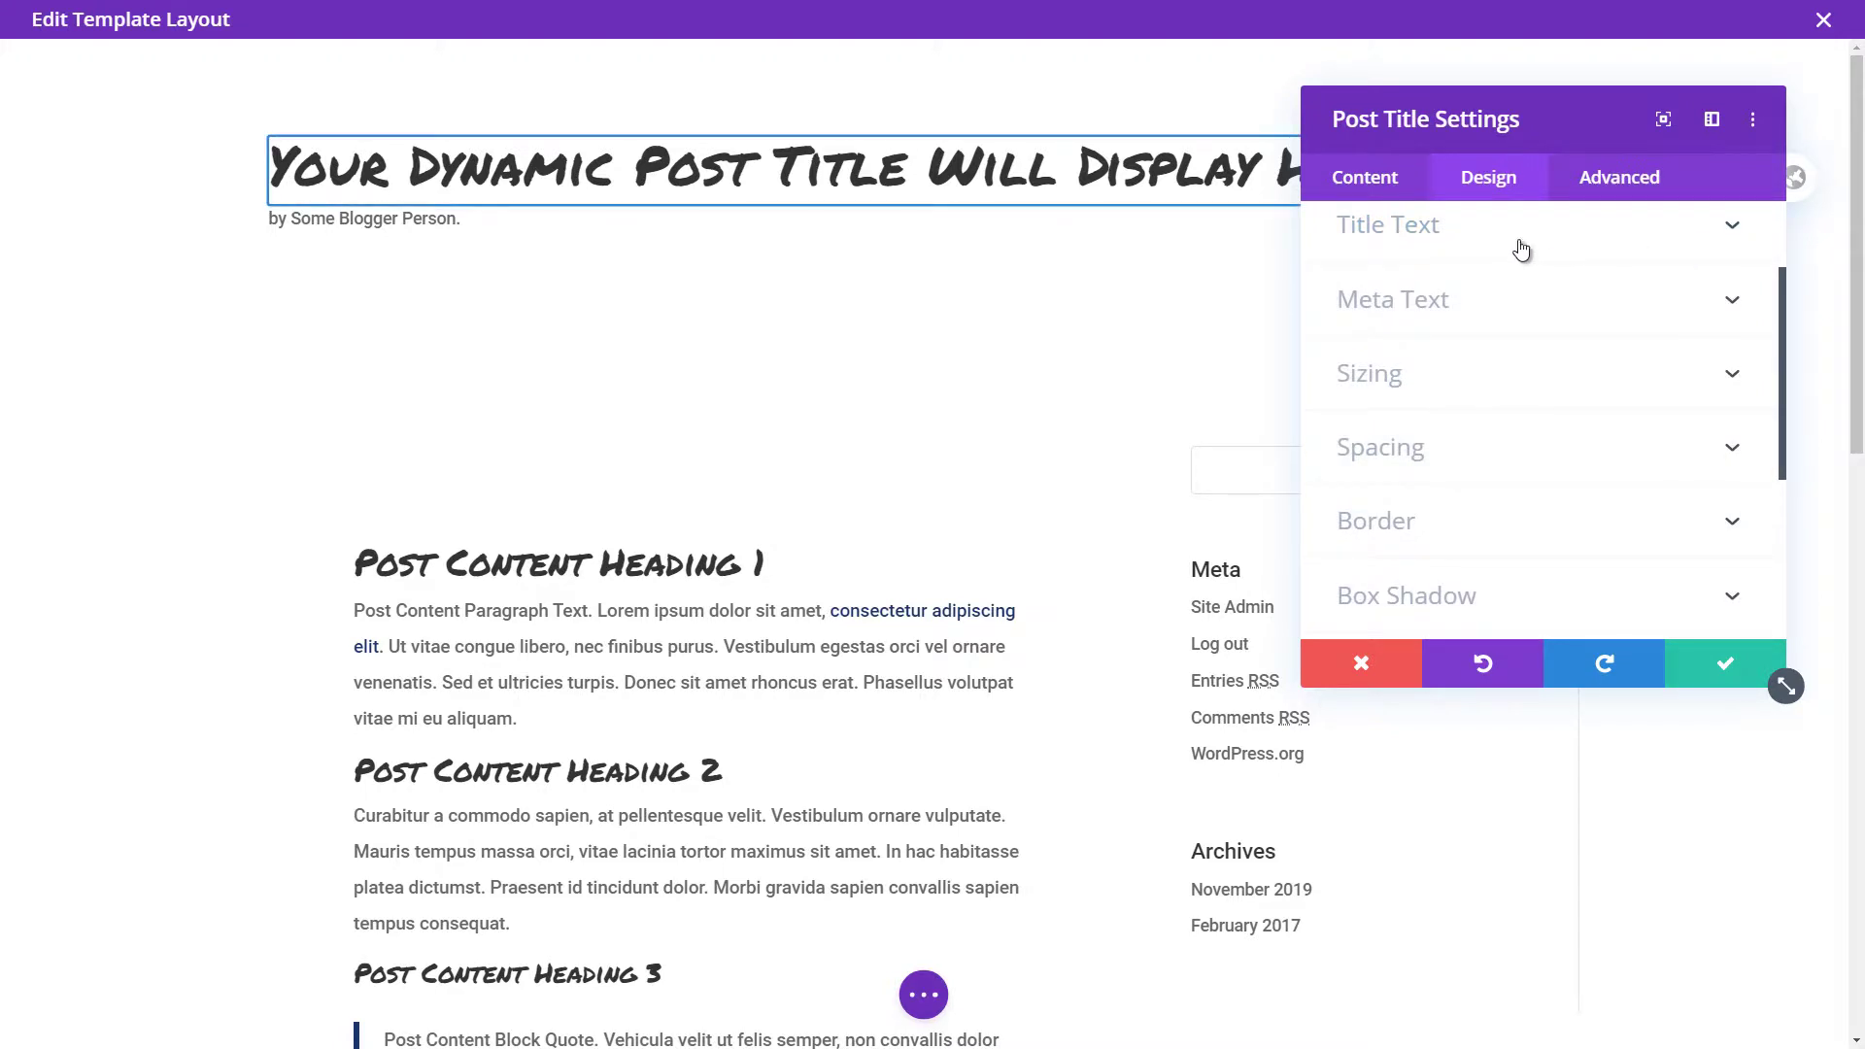
Try right and centre alignment for the post title's meta text, and set it to left alignment.
{"action": "left_click", "coordinate": [1381, 309]}
{"action": "scroll", "coordinate": [1470, 383], "scroll_direction": "down", "scroll_amount": 3}
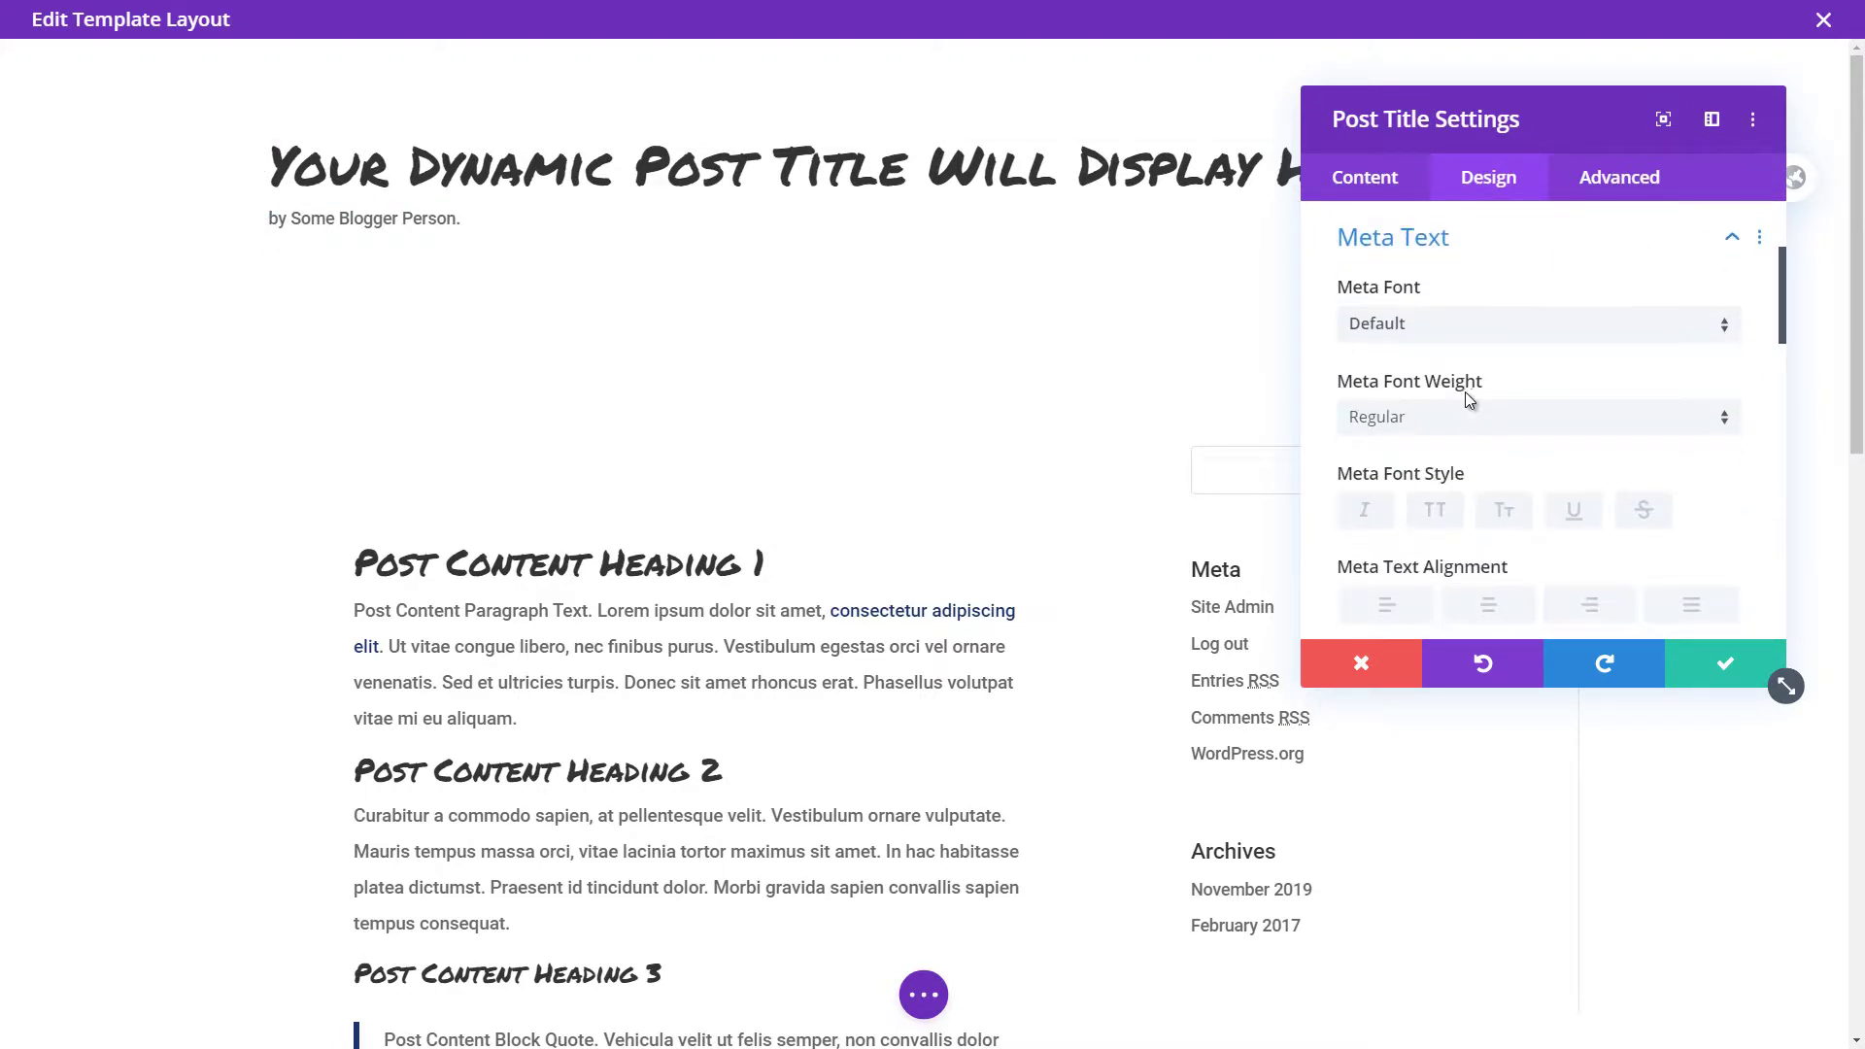
{"action": "scroll", "coordinate": [1415, 433], "scroll_direction": "up", "scroll_amount": 4}
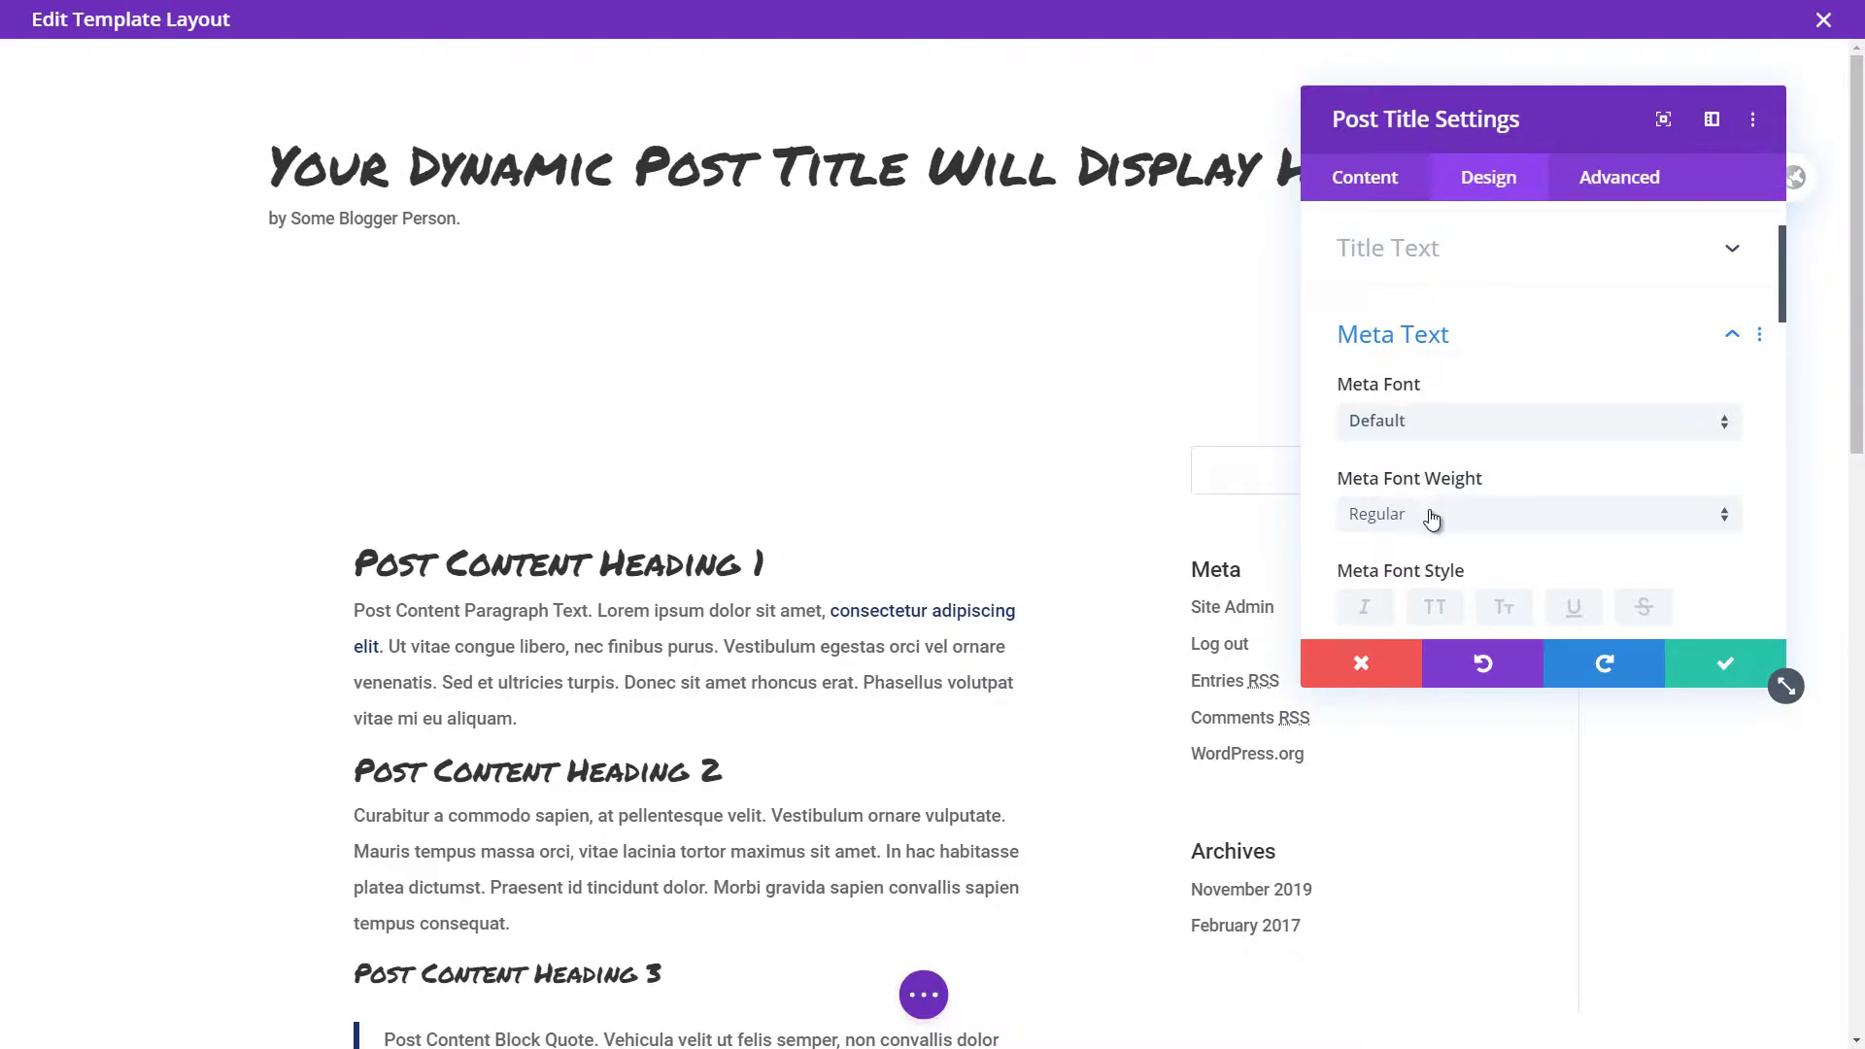
{"action": "scroll", "coordinate": [1431, 515], "scroll_direction": "down", "scroll_amount": 3}
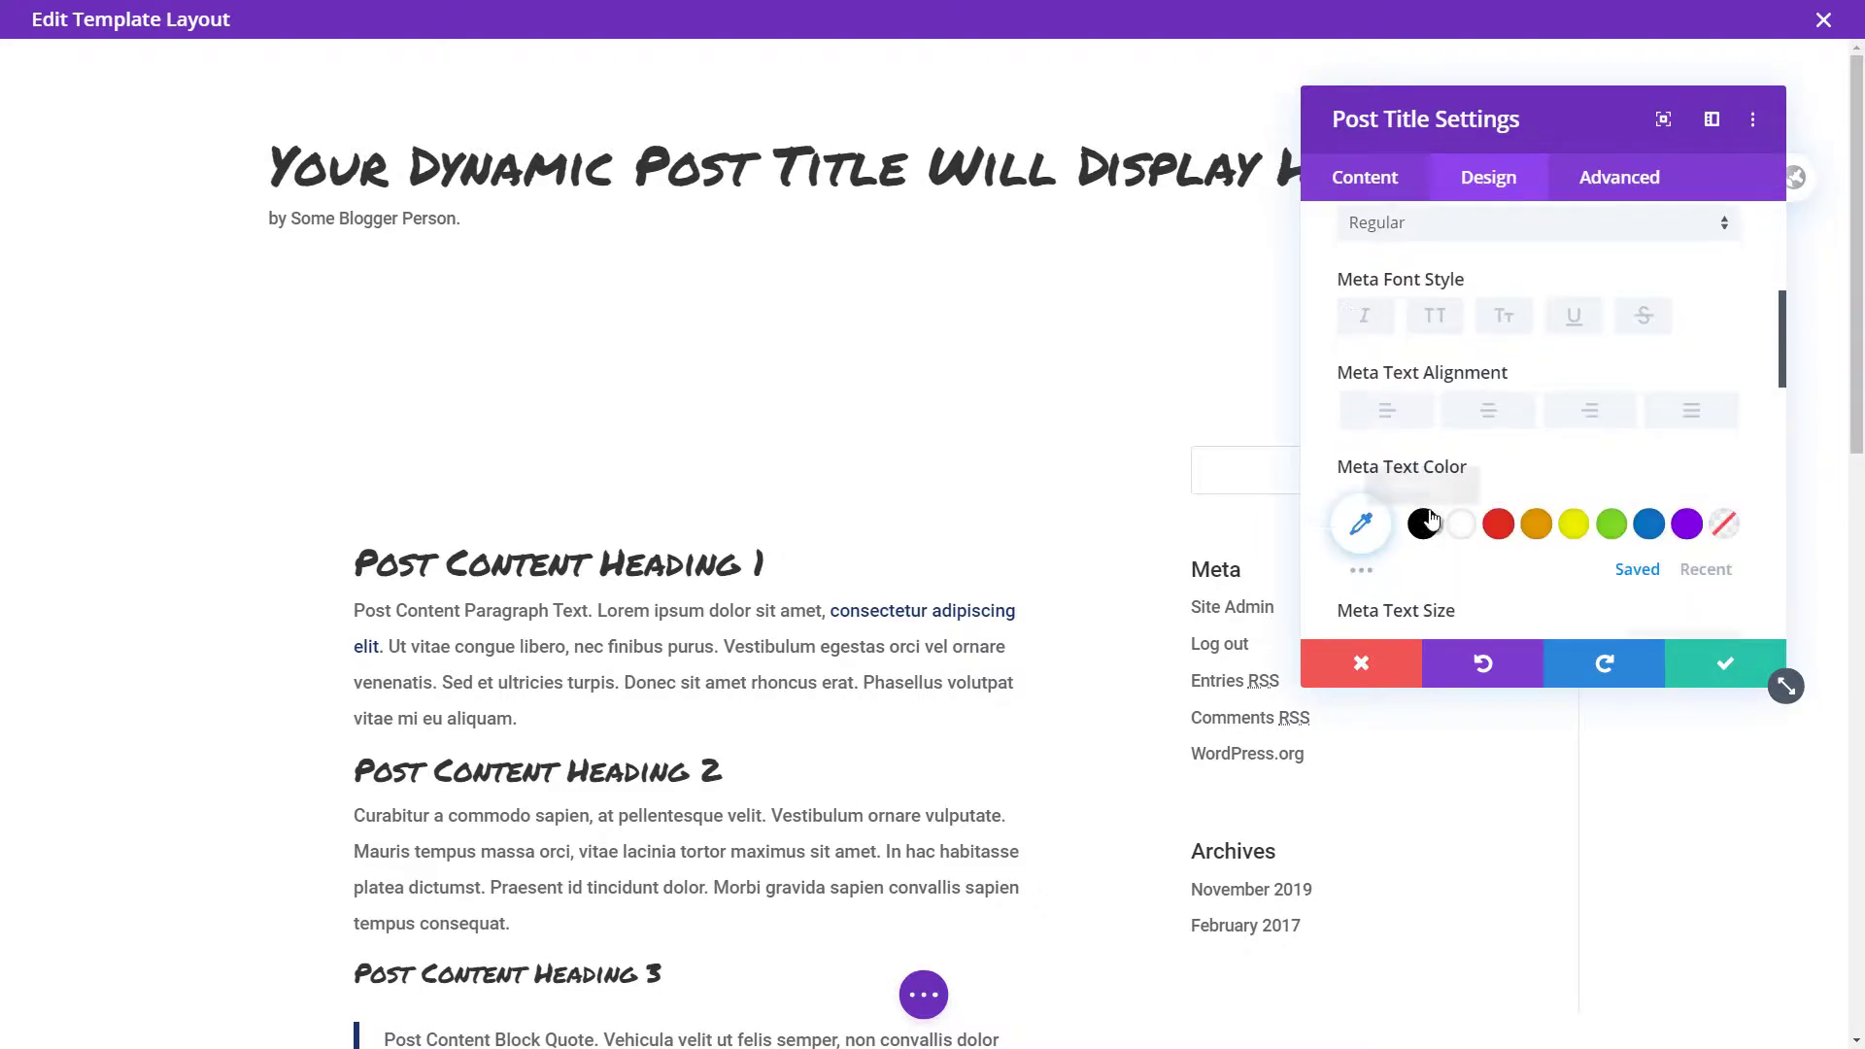
{"action": "left_click", "coordinate": [1592, 411]}
{"action": "left_click_drag", "start_coordinate": [1522, 166], "coordinate": [1279, 425]}
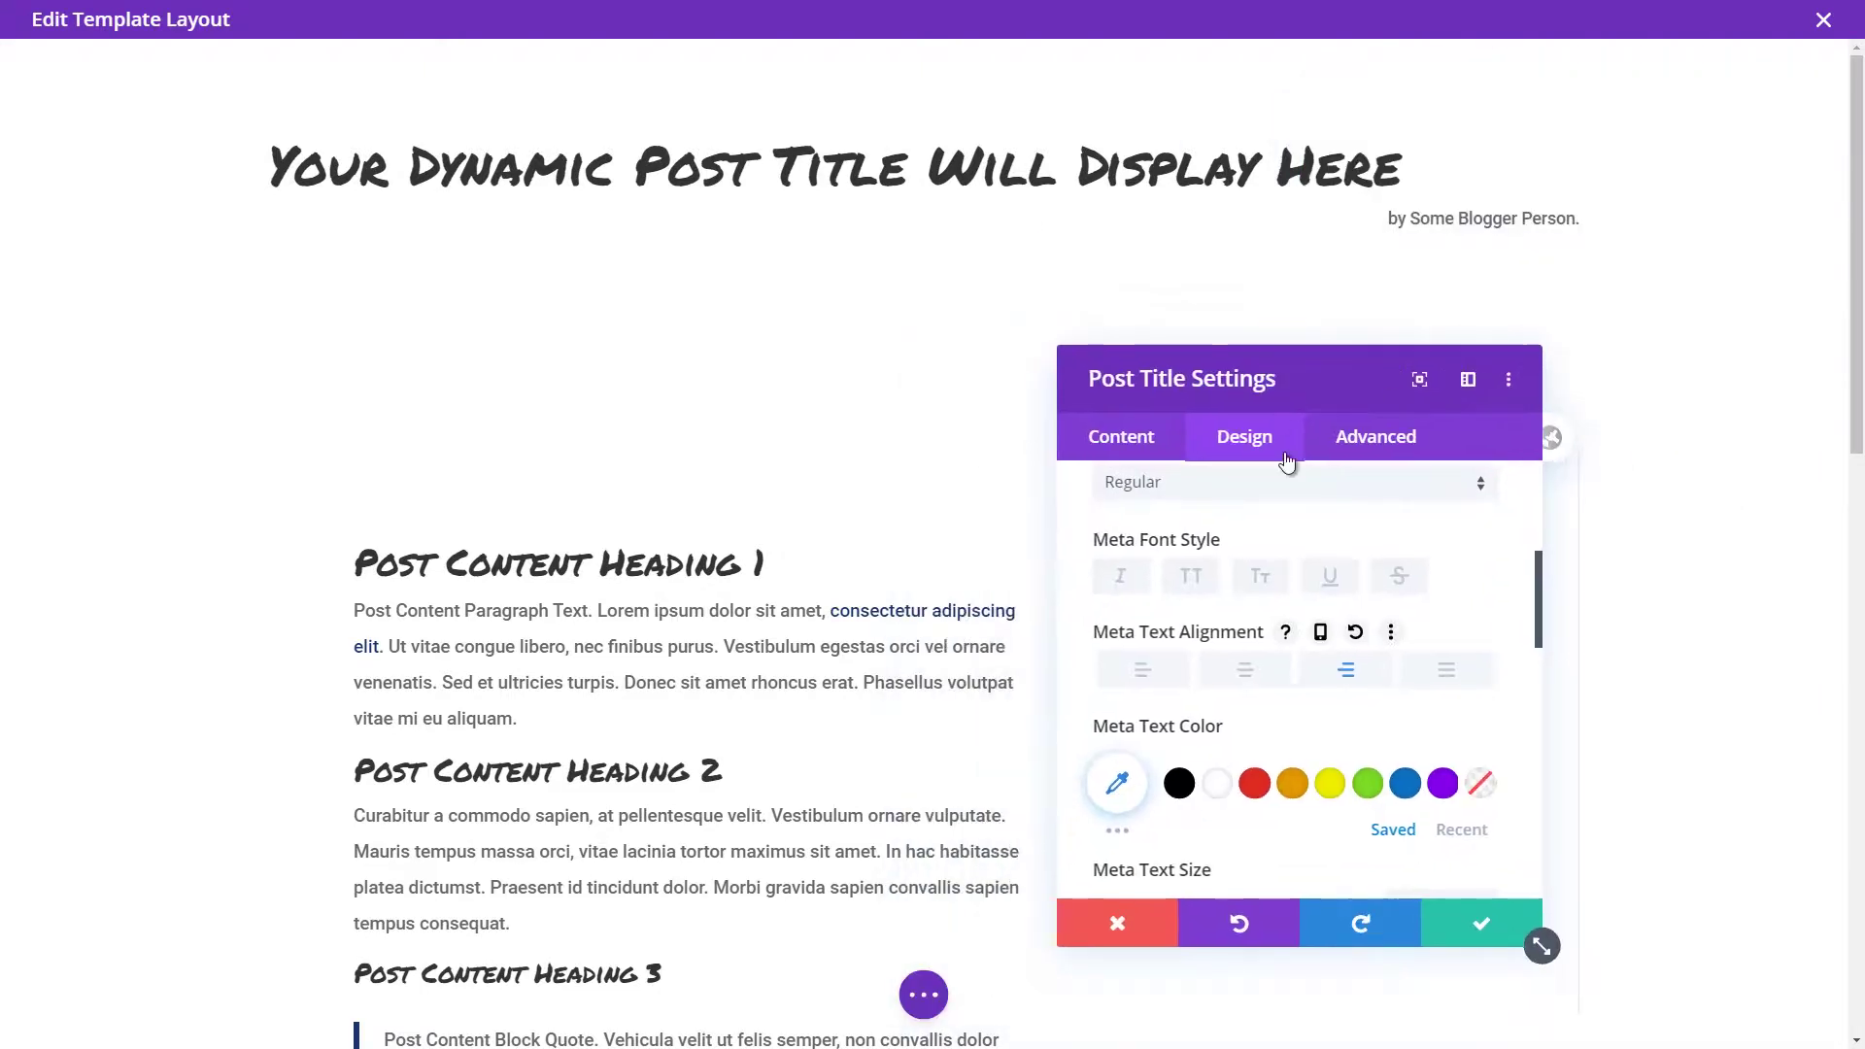
{"action": "left_click", "coordinate": [1254, 670]}
{"action": "left_click", "coordinate": [1165, 683]}
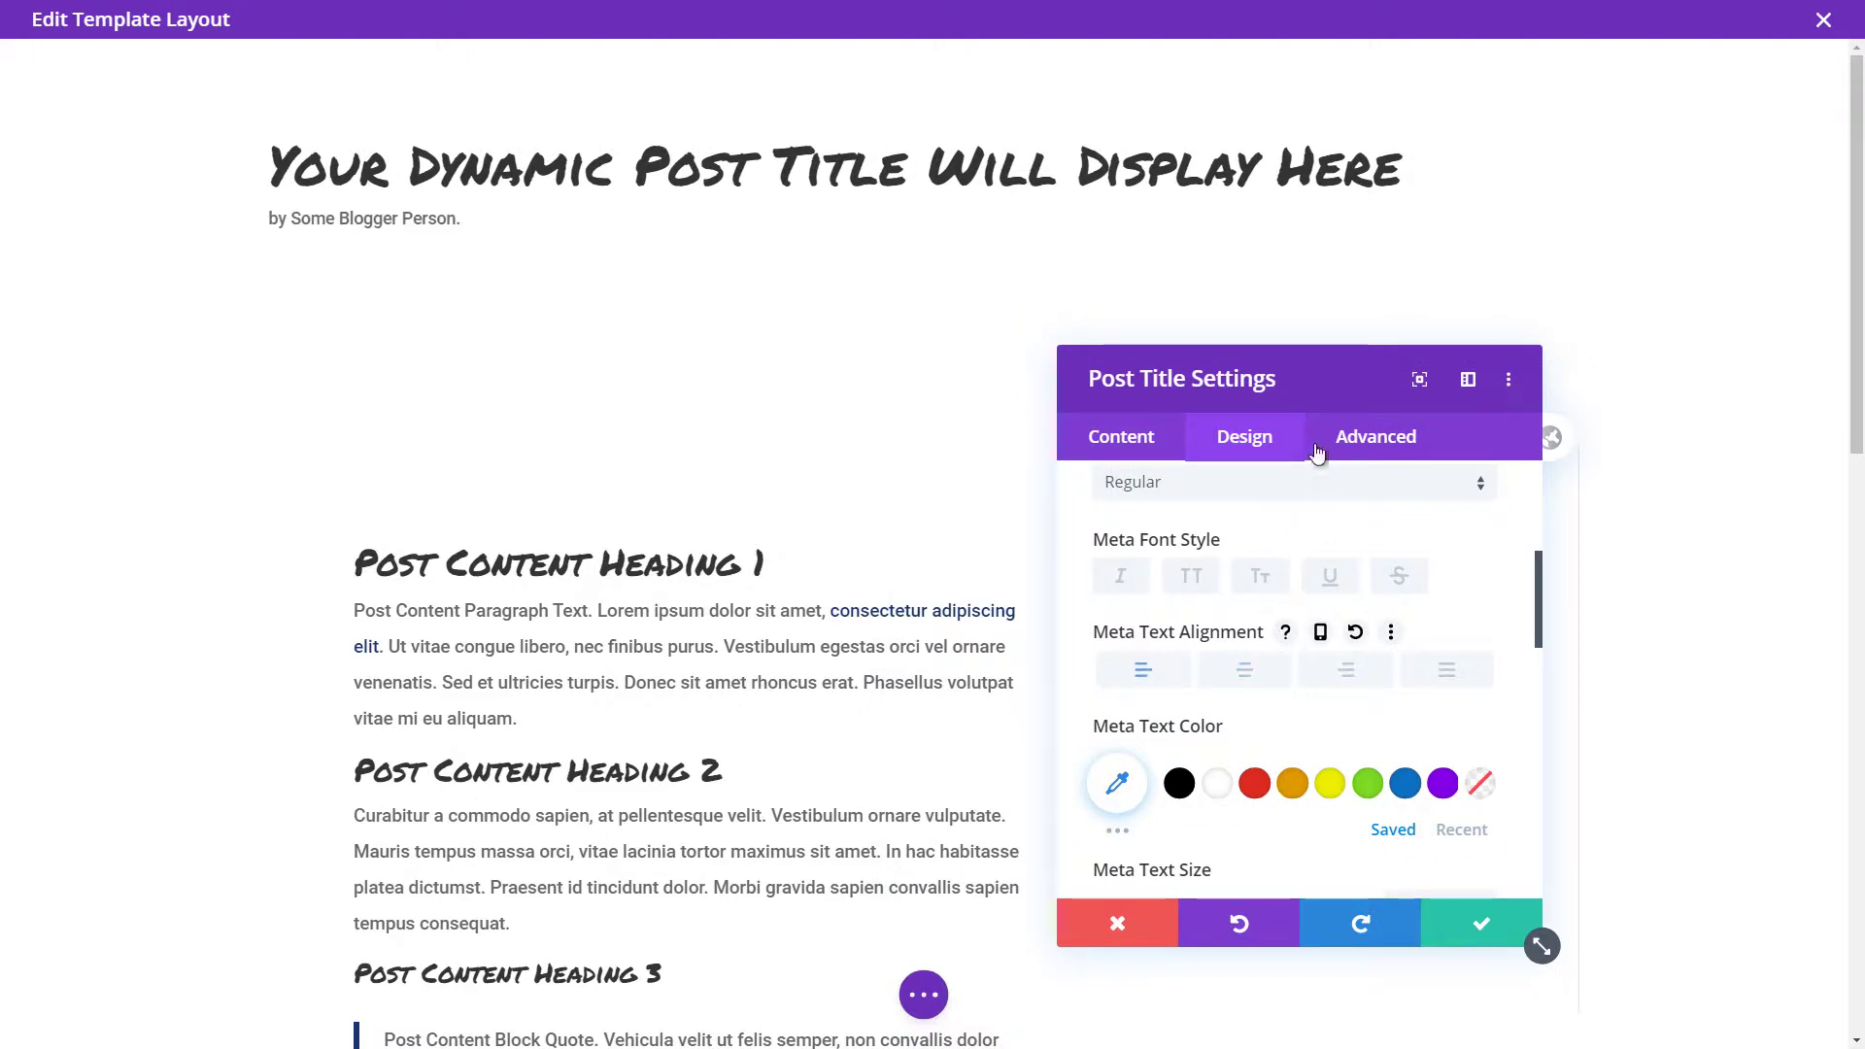
Set the post title's meta text colour to red.
{"action": "left_click_drag", "start_coordinate": [1390, 317], "coordinate": [1507, 193]}
{"action": "scroll", "coordinate": [1315, 450], "scroll_direction": "down", "scroll_amount": 2}
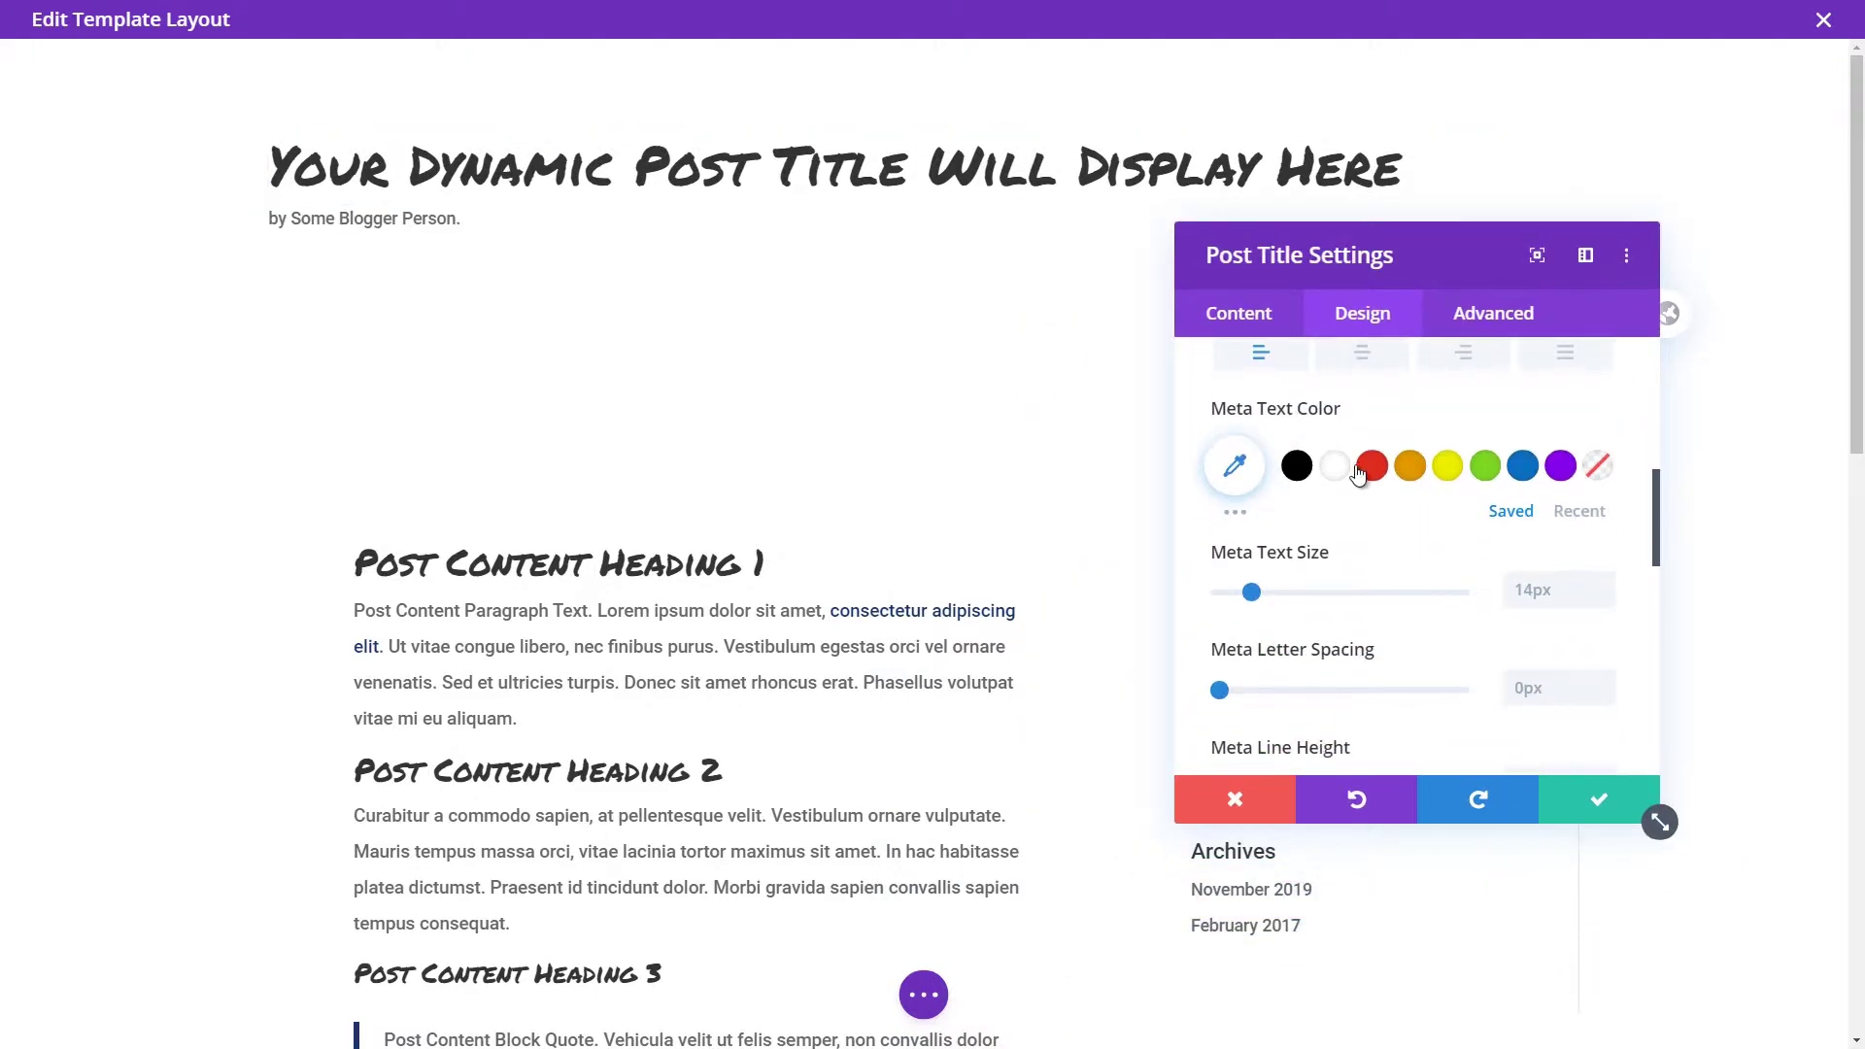
{"action": "left_click", "coordinate": [1372, 469]}
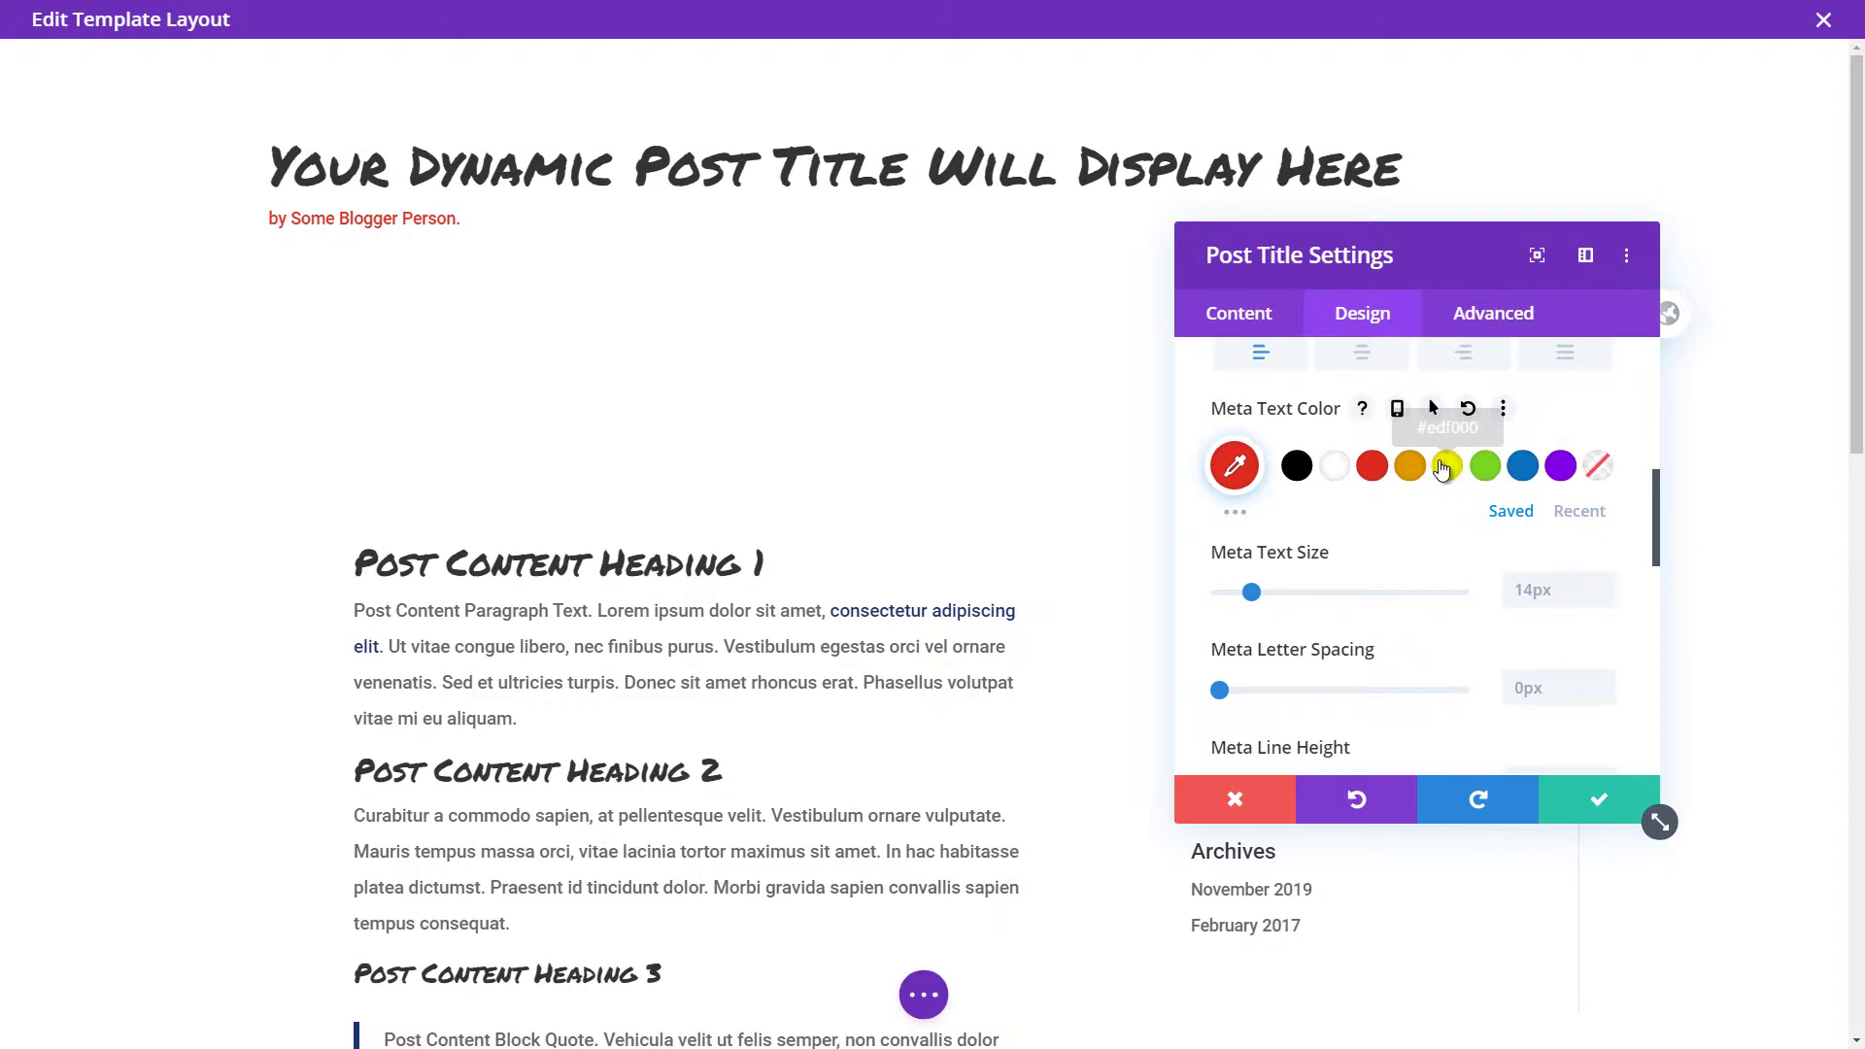
Set the post title's meta text size to 21px, and try a meta text shadow before setting it back to none.
{"action": "left_click", "coordinate": [1268, 593]}
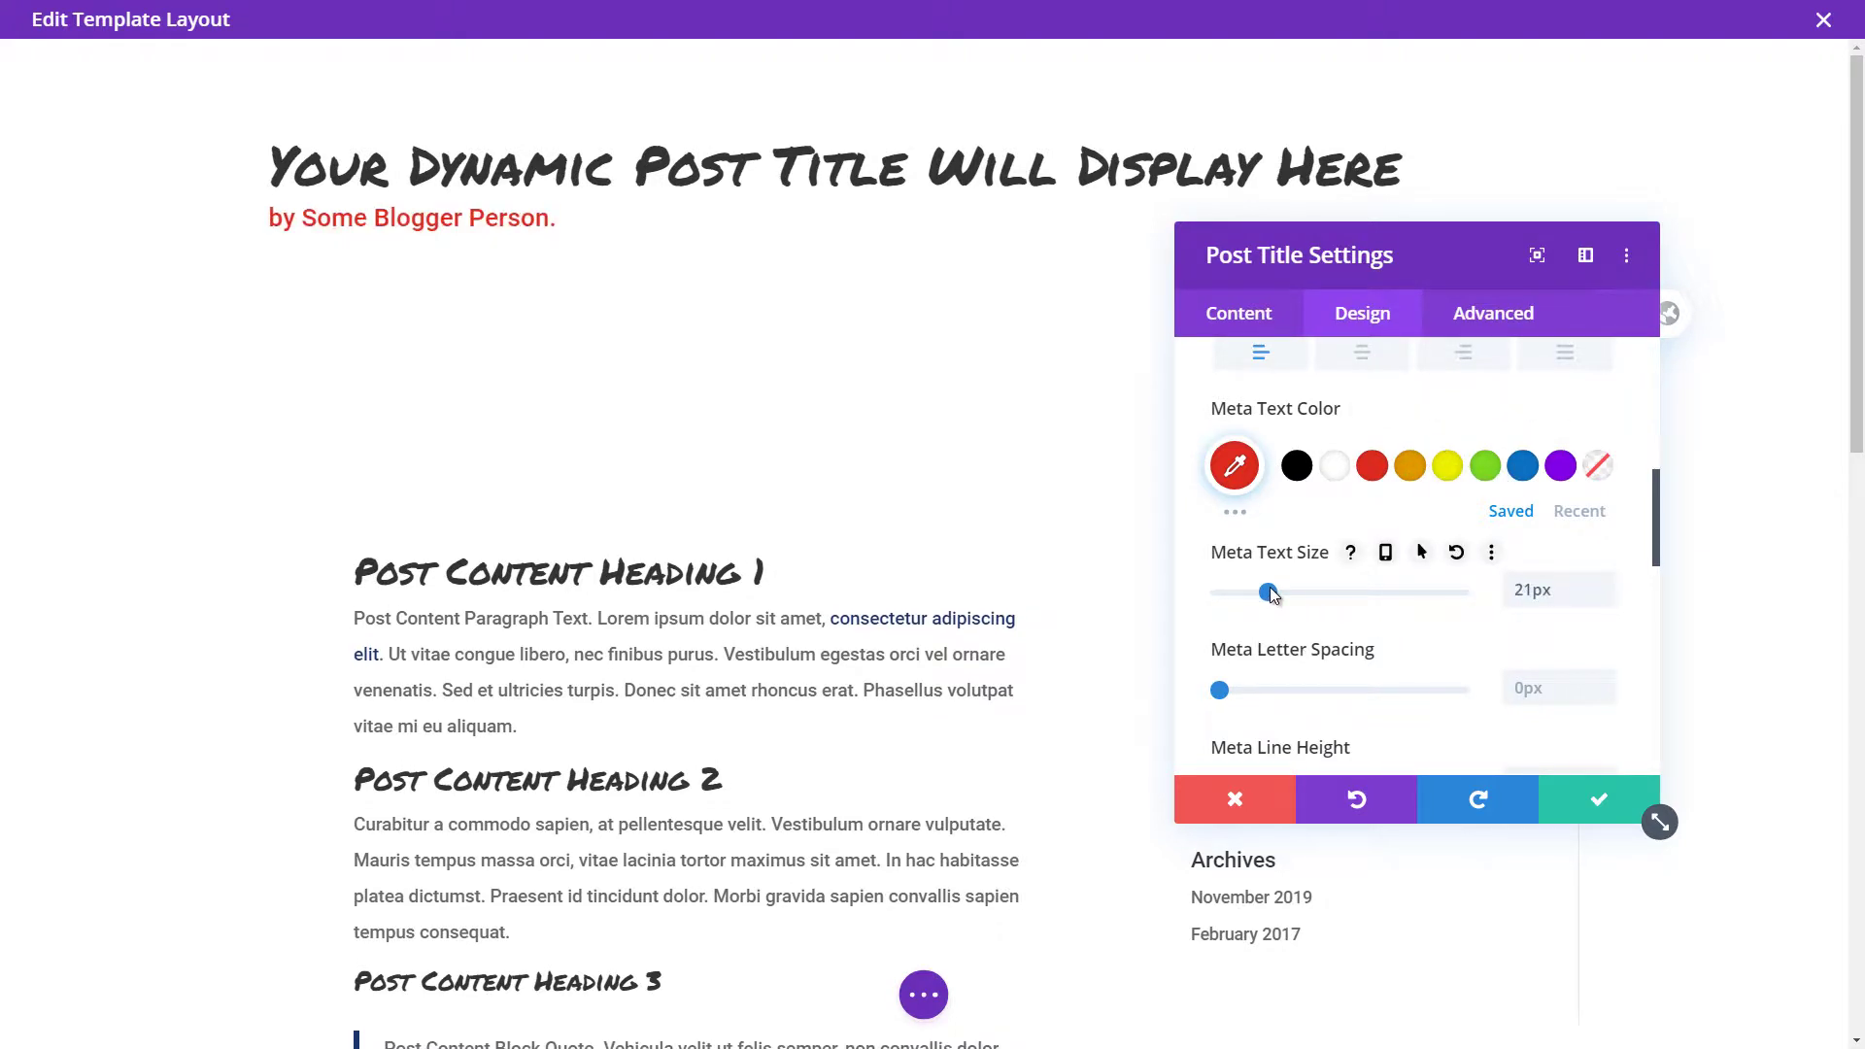
{"action": "scroll", "coordinate": [1269, 592], "scroll_direction": "down", "scroll_amount": 4}
{"action": "scroll", "coordinate": [1409, 621], "scroll_direction": "up", "scroll_amount": 1}
{"action": "left_click", "coordinate": [1518, 628]}
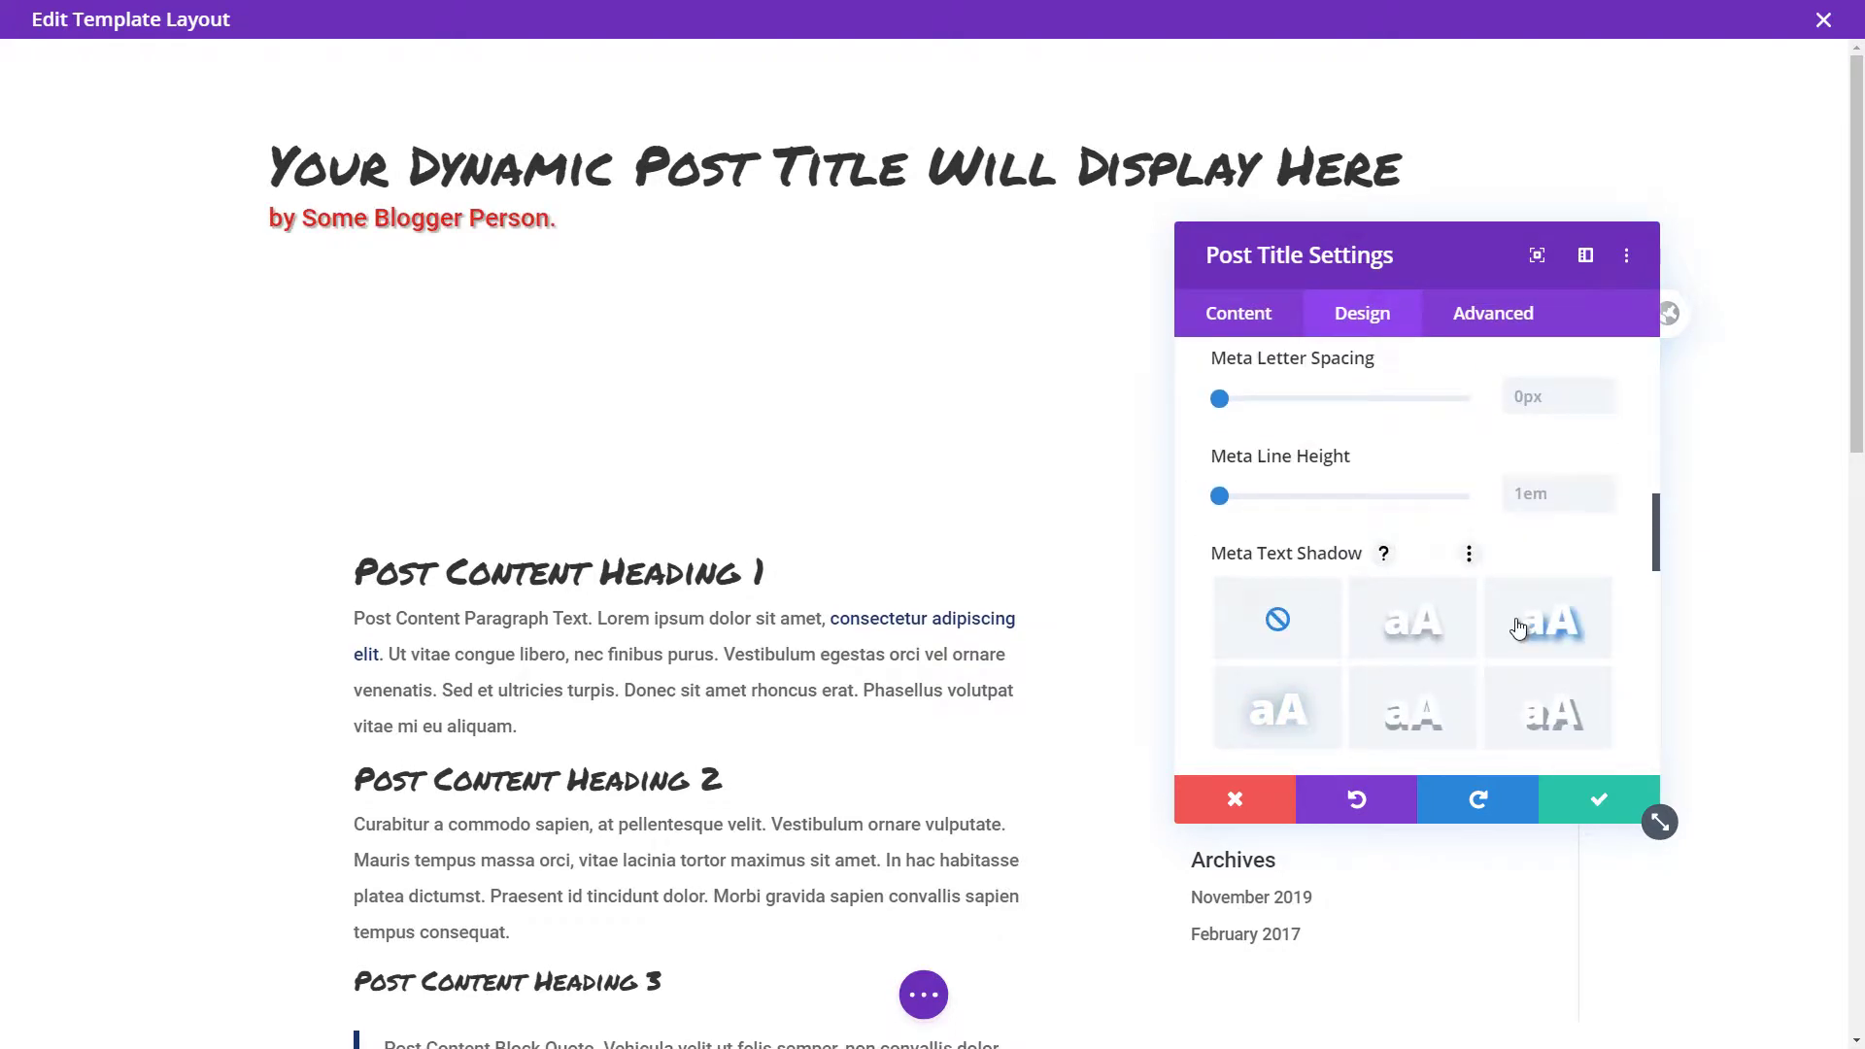
{"action": "left_click", "coordinate": [1275, 616]}
Try the Flip animation style on the post title and set the animation back to none.
{"action": "scroll", "coordinate": [1302, 486], "scroll_direction": "down", "scroll_amount": 6}
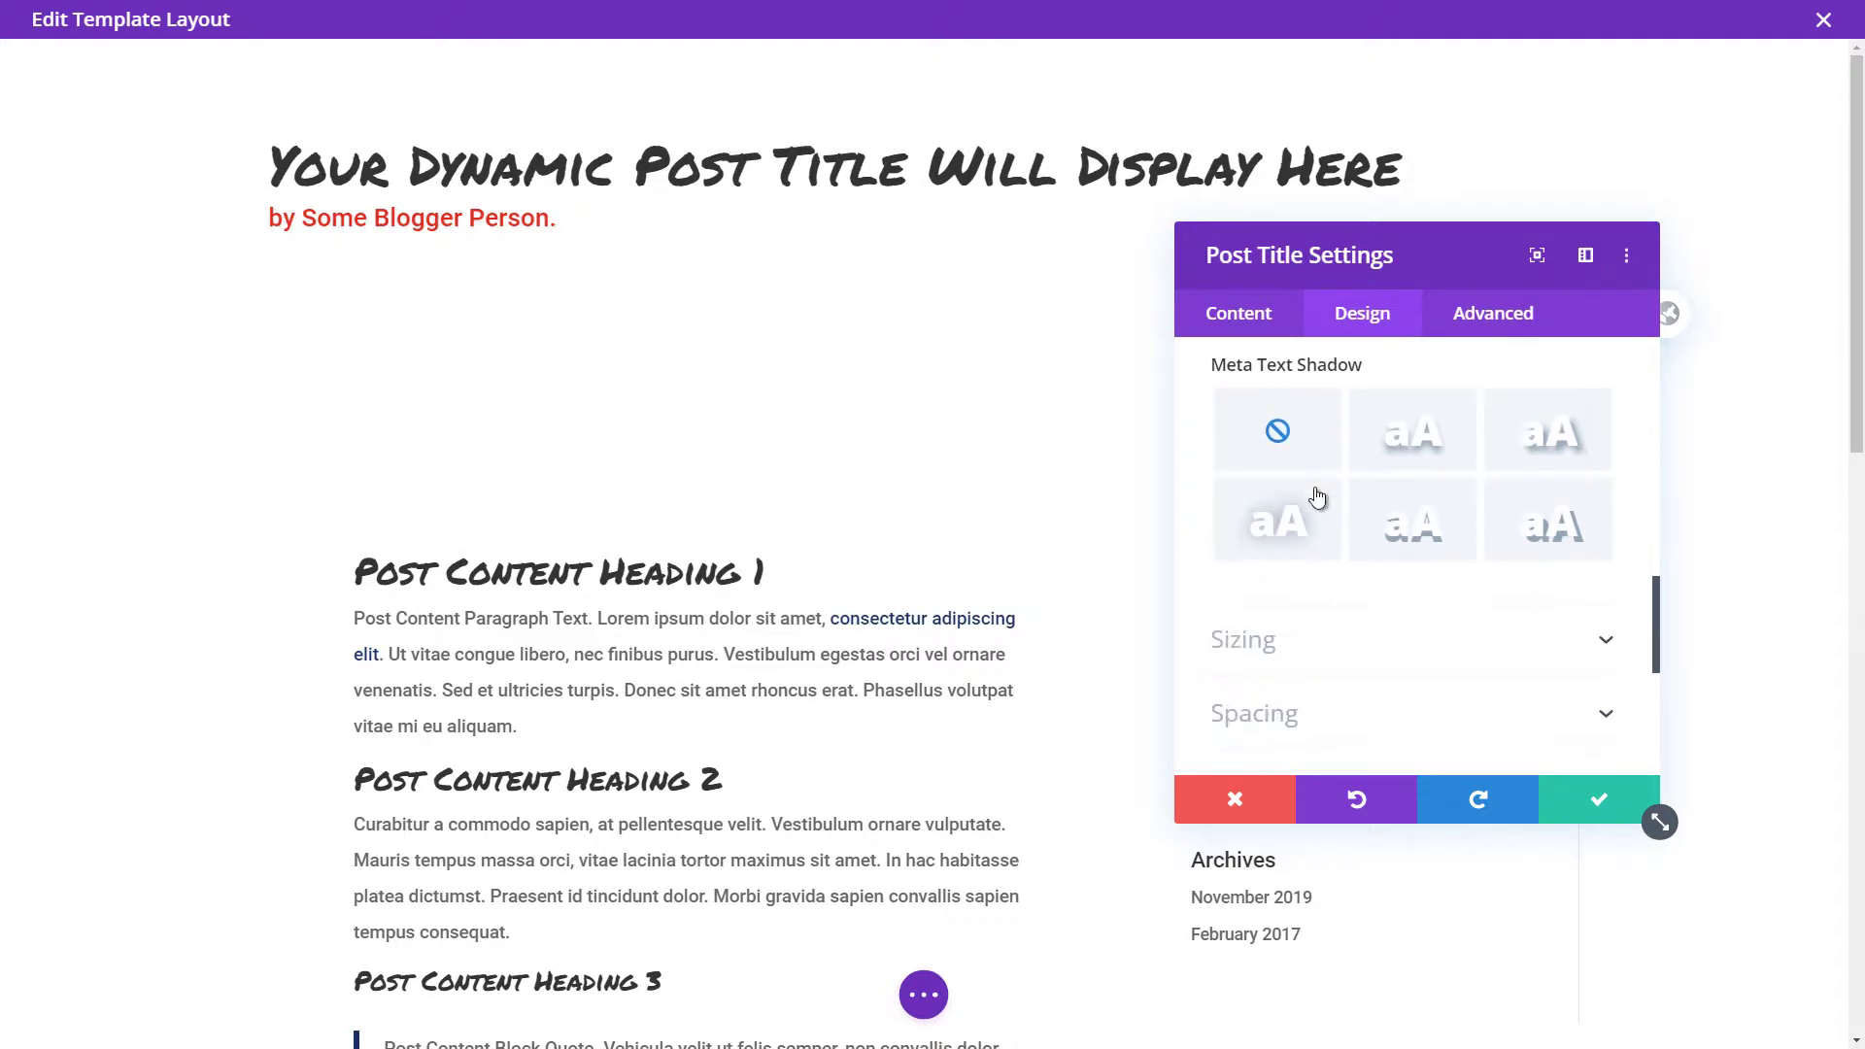
{"action": "scroll", "coordinate": [1317, 442], "scroll_direction": "up", "scroll_amount": 5}
{"action": "left_click", "coordinate": [1305, 393]}
{"action": "left_click", "coordinate": [1324, 656]}
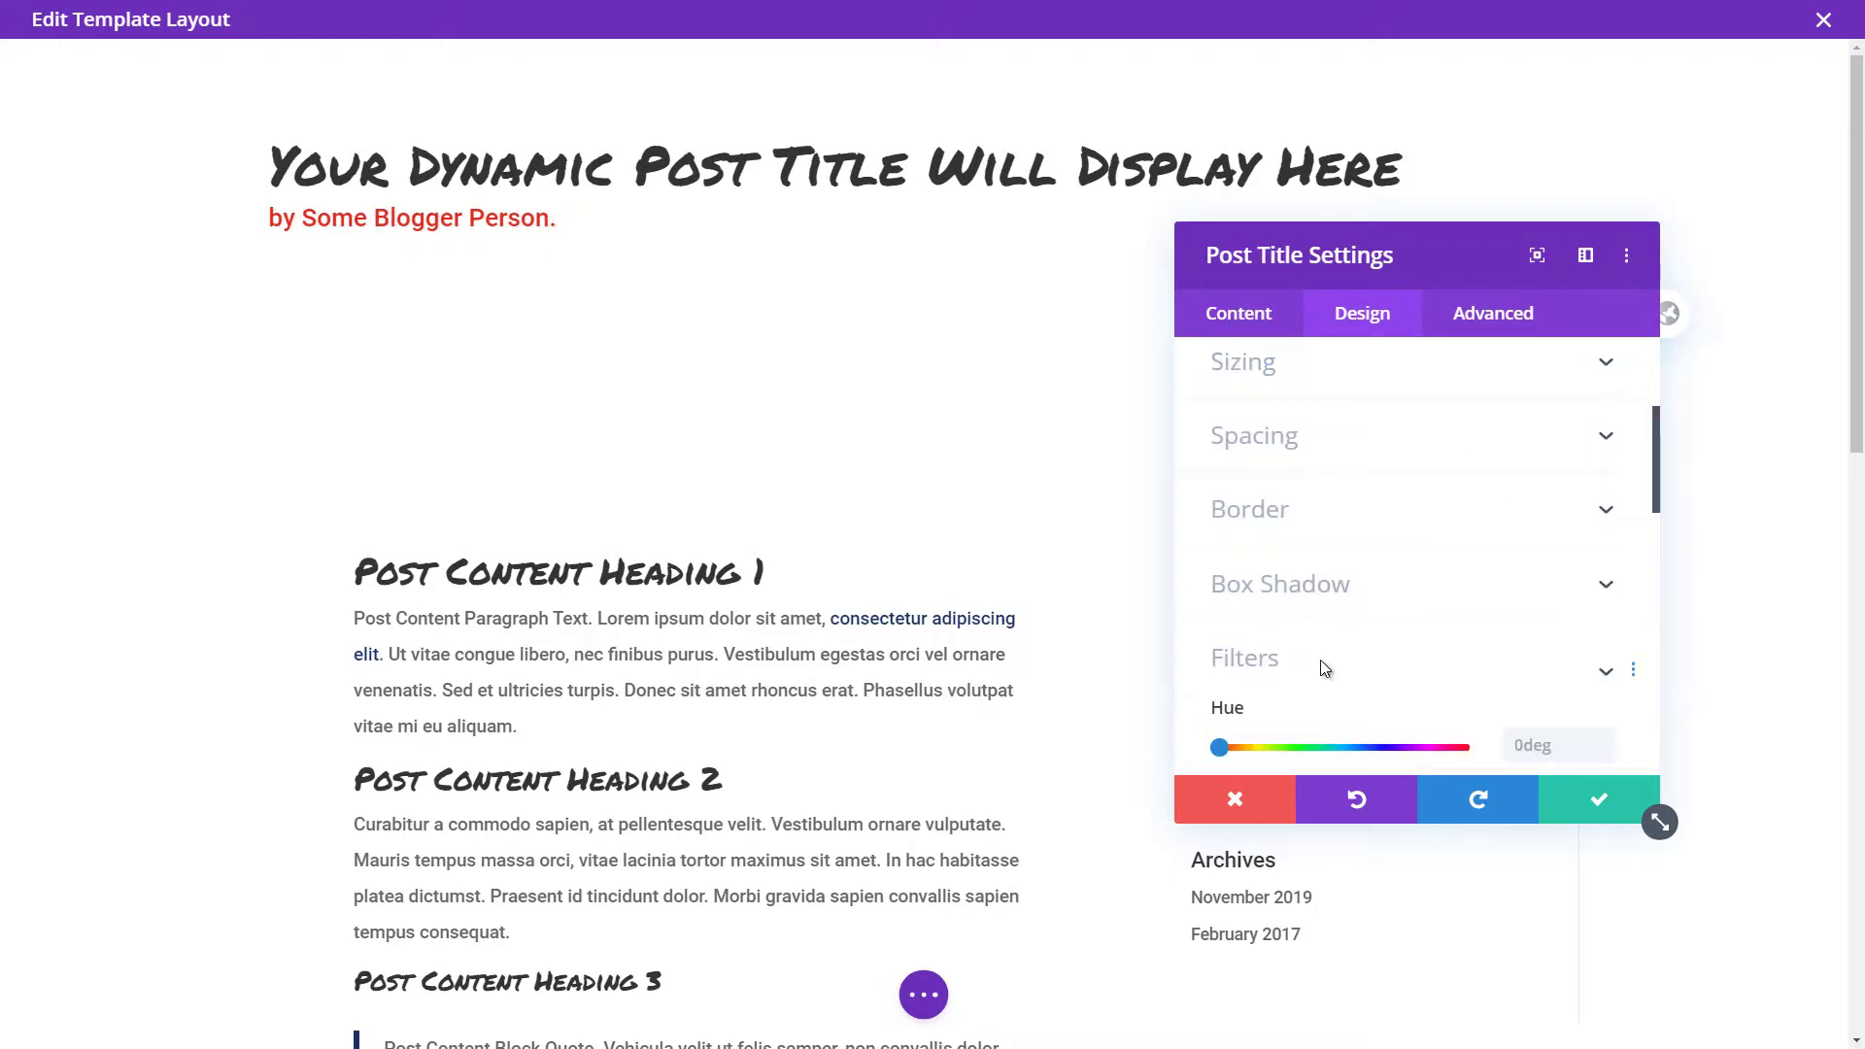
{"action": "left_click", "coordinate": [1258, 387]}
{"action": "left_click", "coordinate": [1357, 629]}
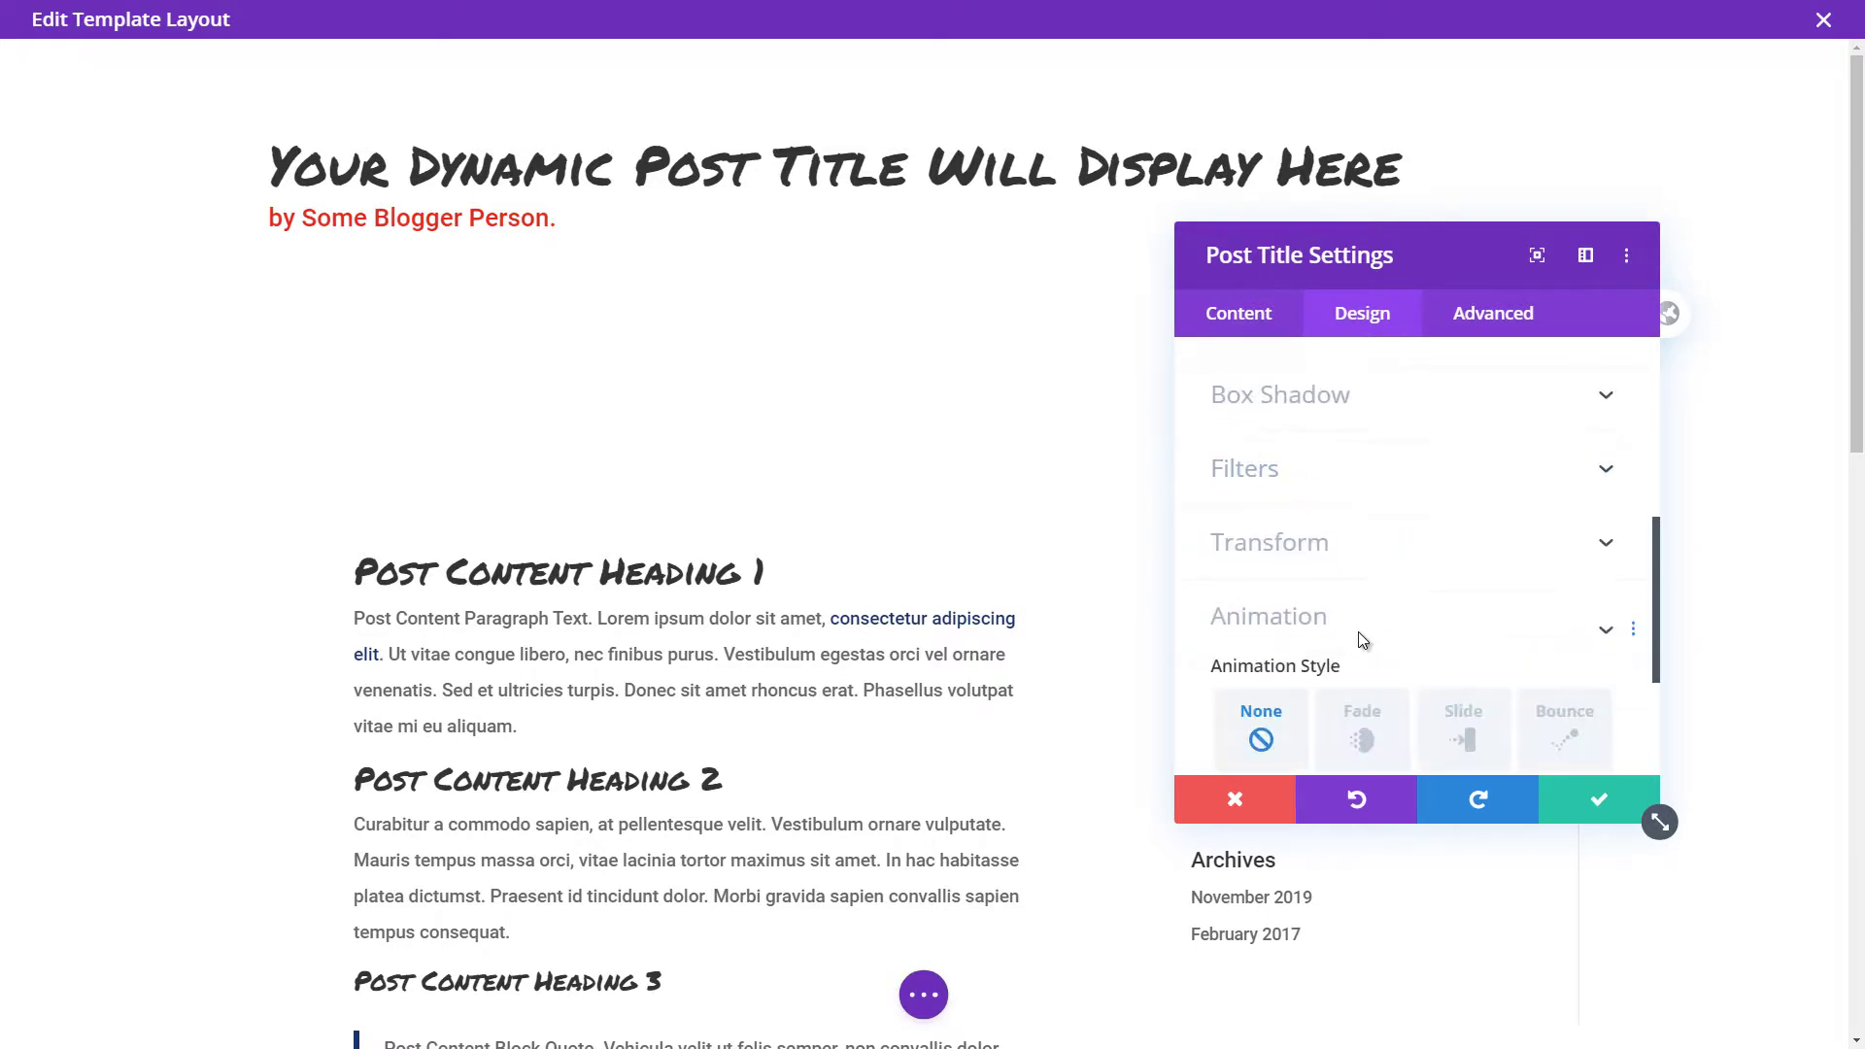
{"action": "left_click", "coordinate": [1364, 583]}
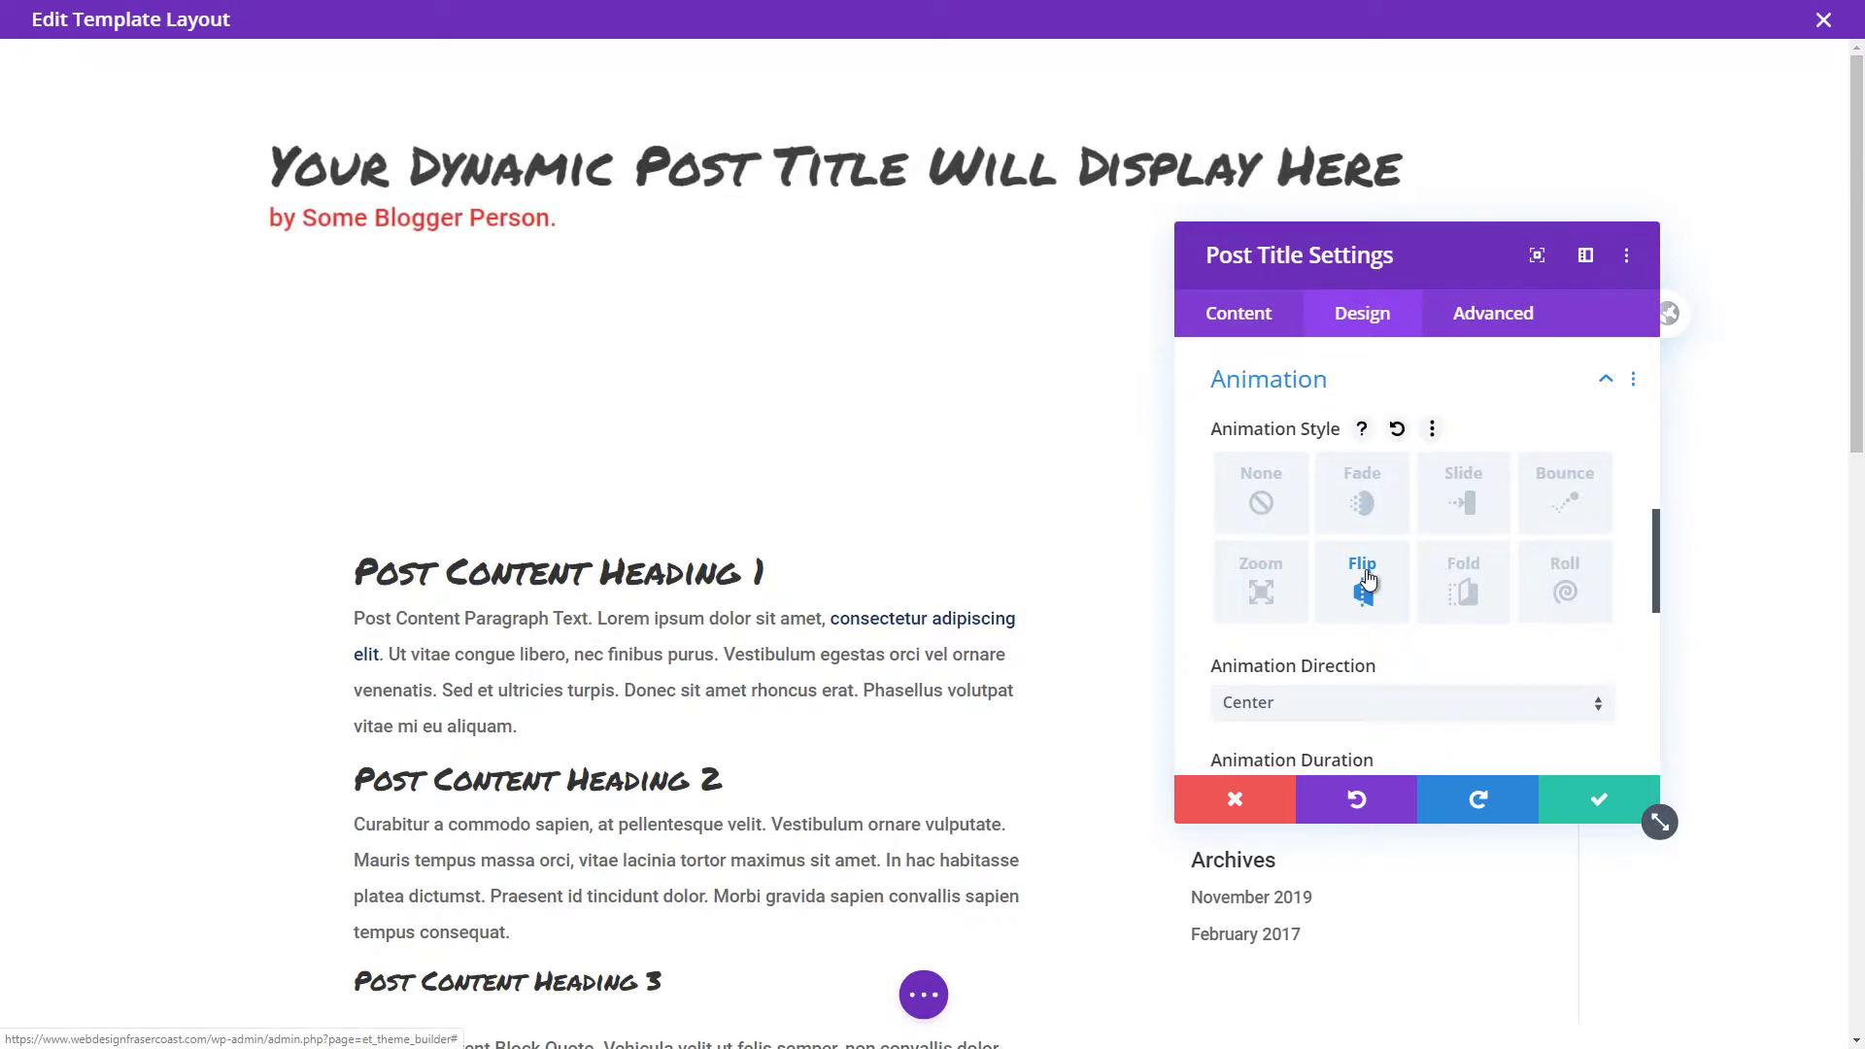
{"action": "left_click", "coordinate": [1289, 520]}
Save the Post Title module's settings.
{"action": "scroll", "coordinate": [1316, 556], "scroll_direction": "up", "scroll_amount": 4}
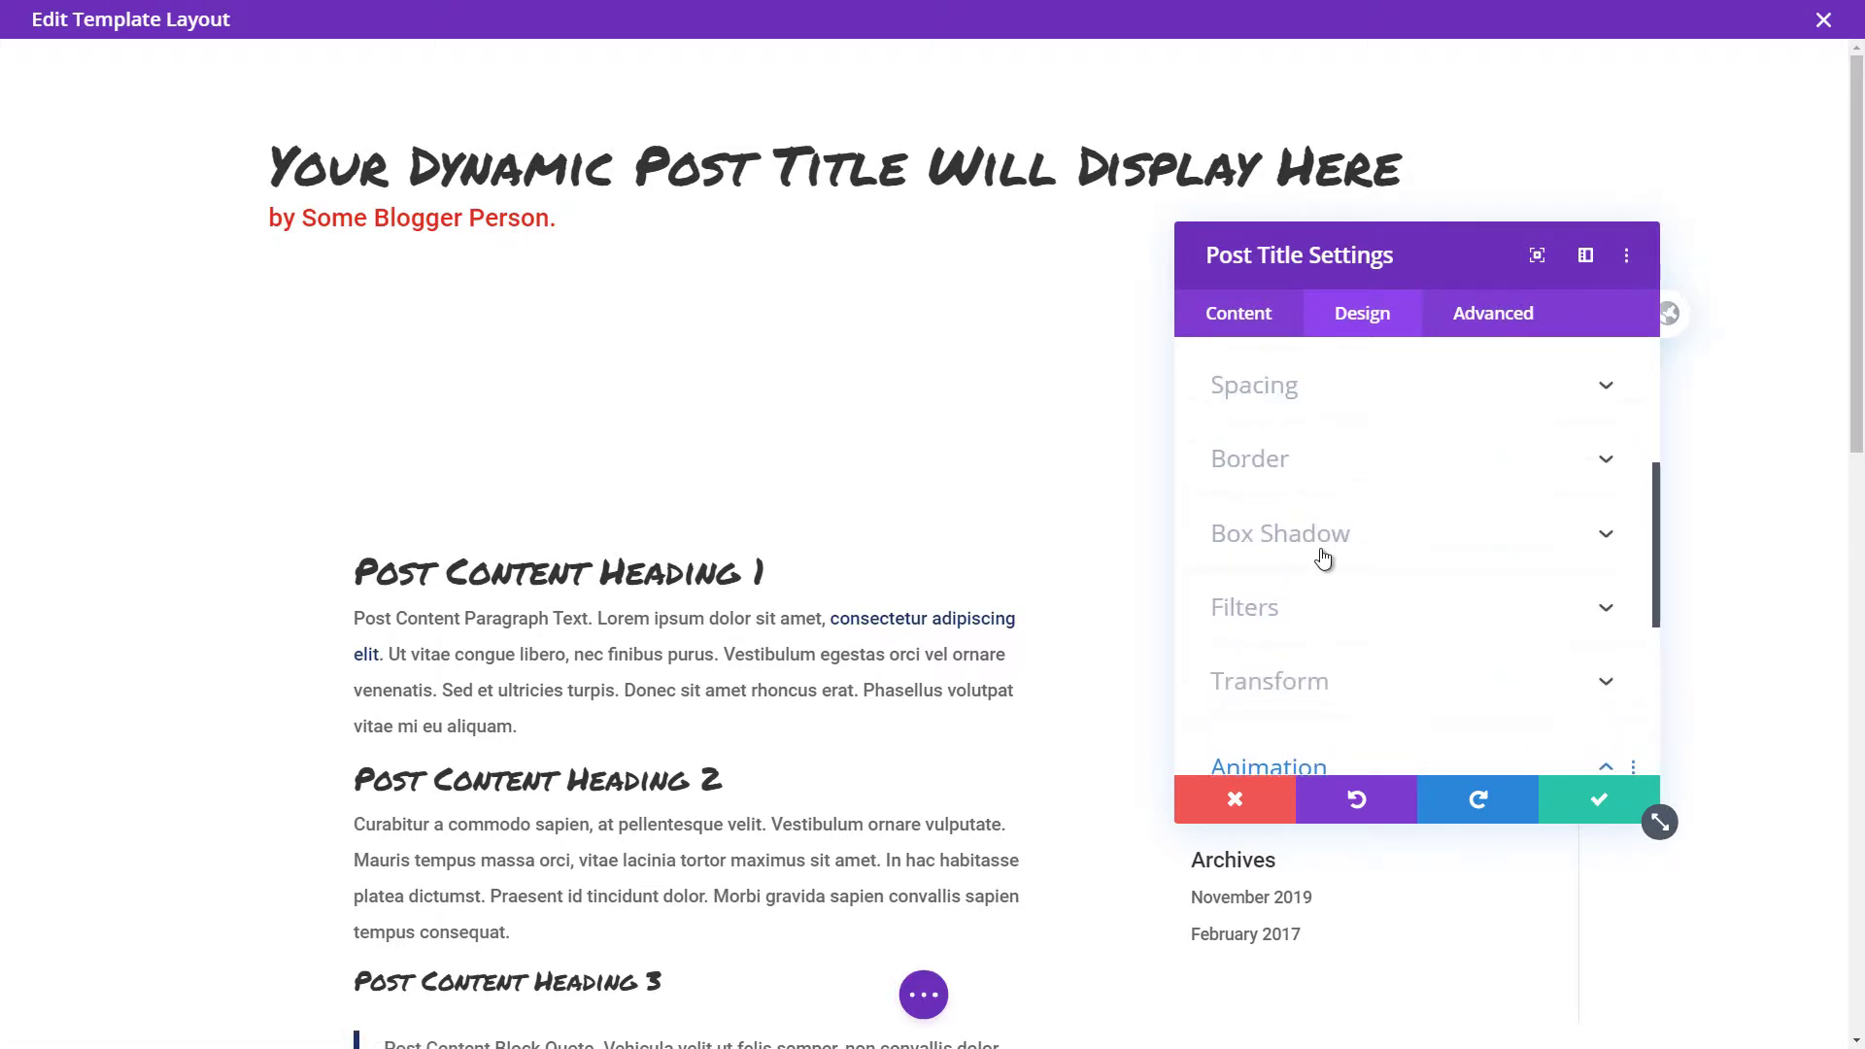
{"action": "scroll", "coordinate": [1317, 574], "scroll_direction": "up", "scroll_amount": 5}
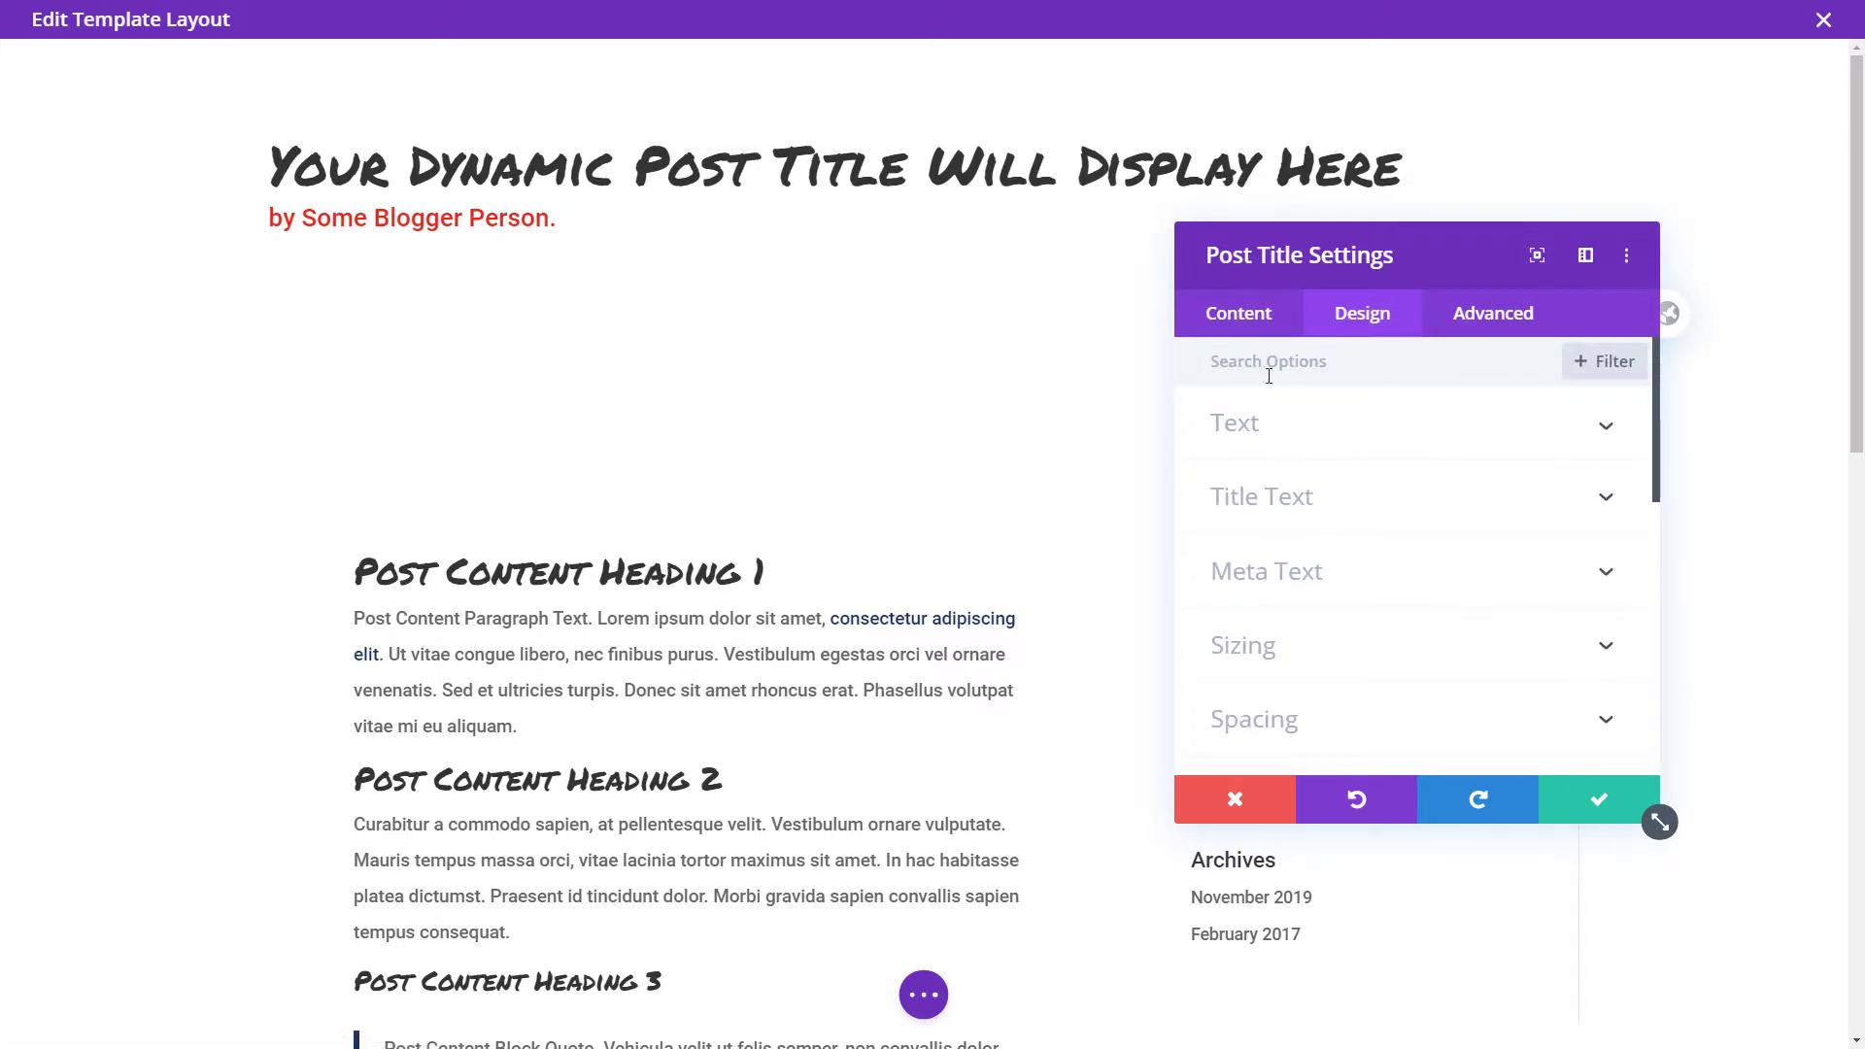
{"action": "left_click", "coordinate": [1599, 812]}
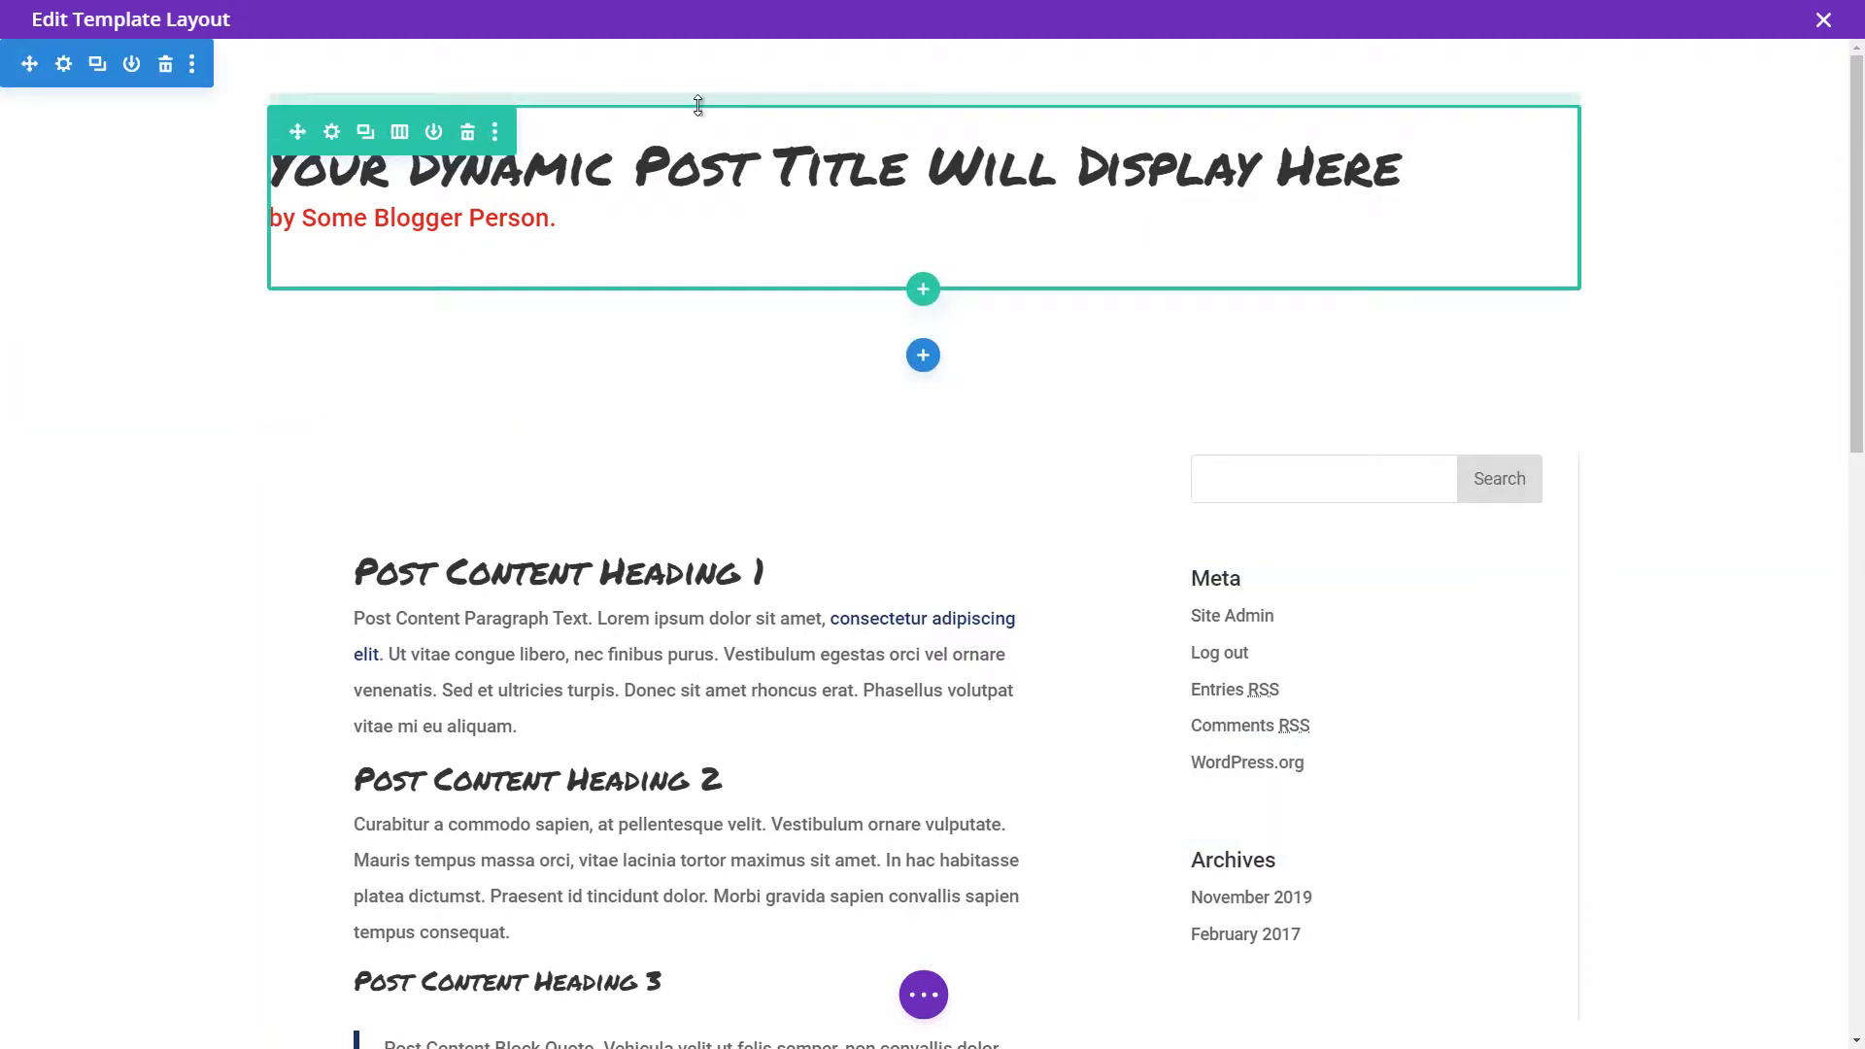
Give the section containing the post title a black background colour.
{"action": "left_click", "coordinate": [63, 64]}
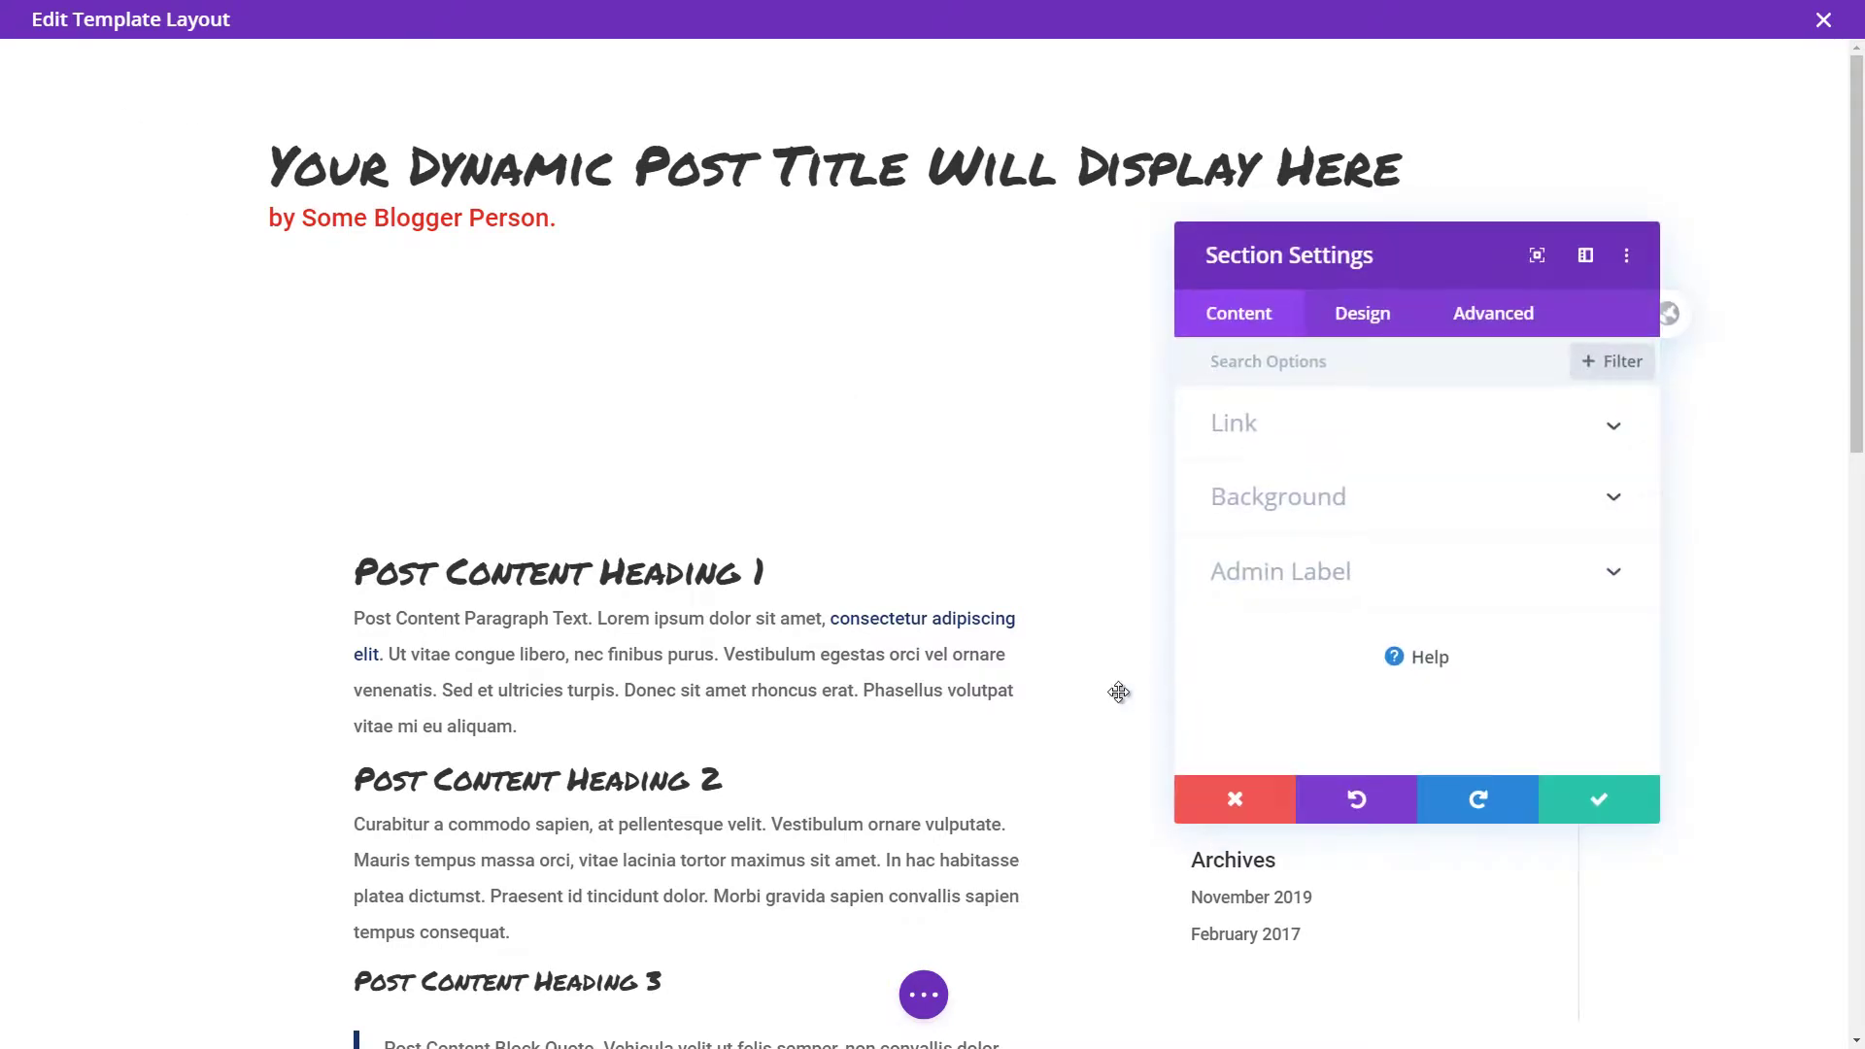
{"action": "left_click", "coordinate": [1236, 799]}
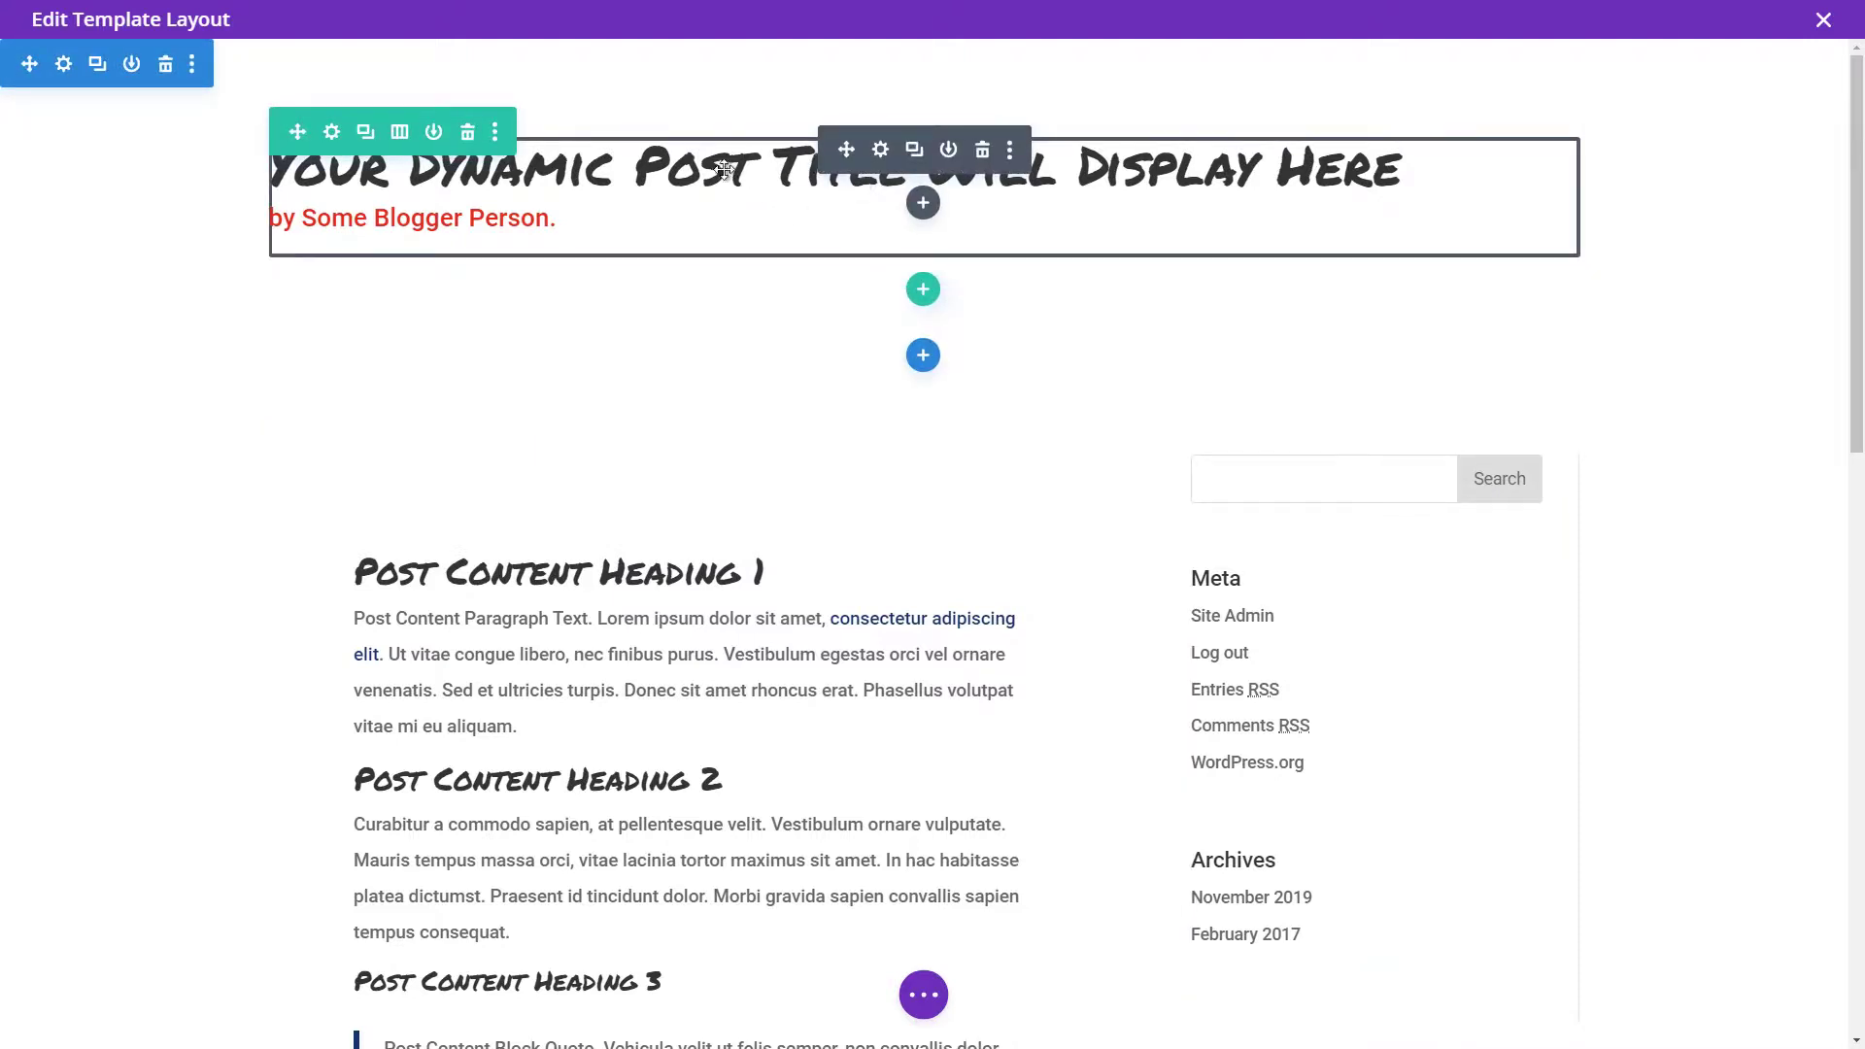
{"action": "left_click", "coordinate": [64, 66]}
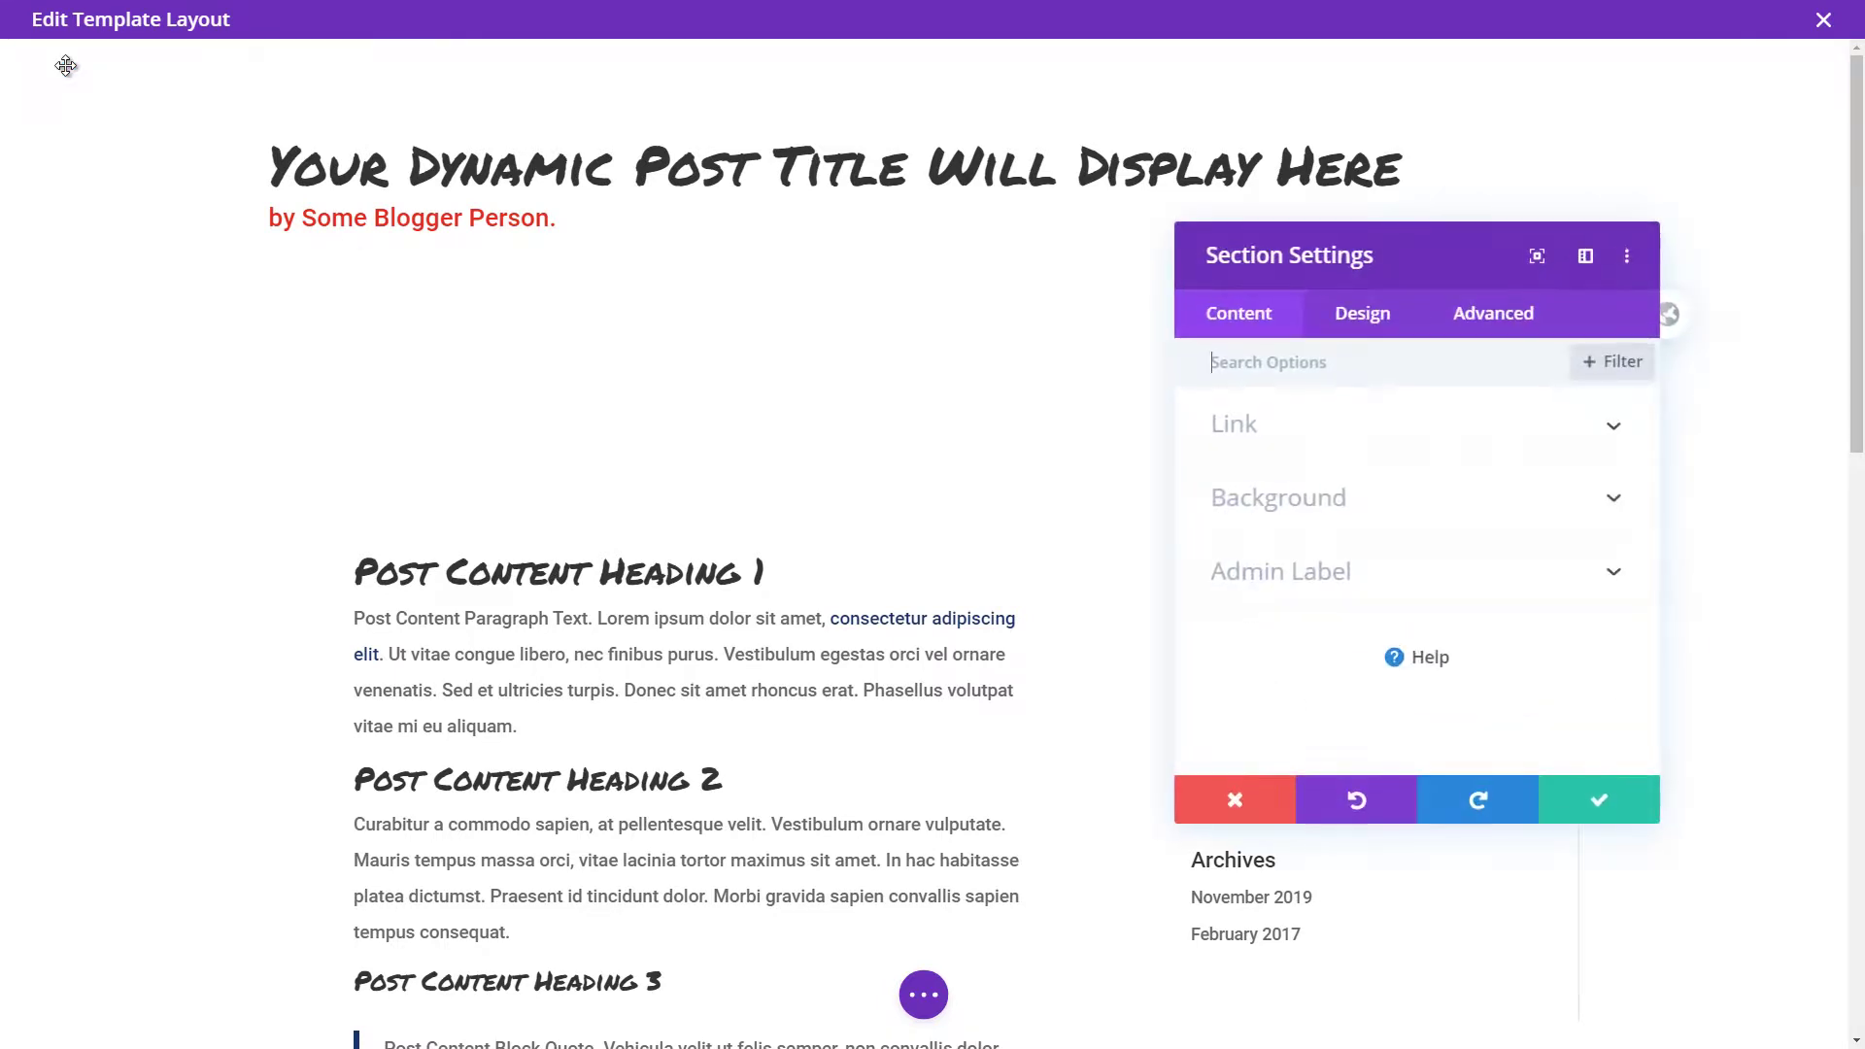
{"action": "left_click", "coordinate": [1304, 506]}
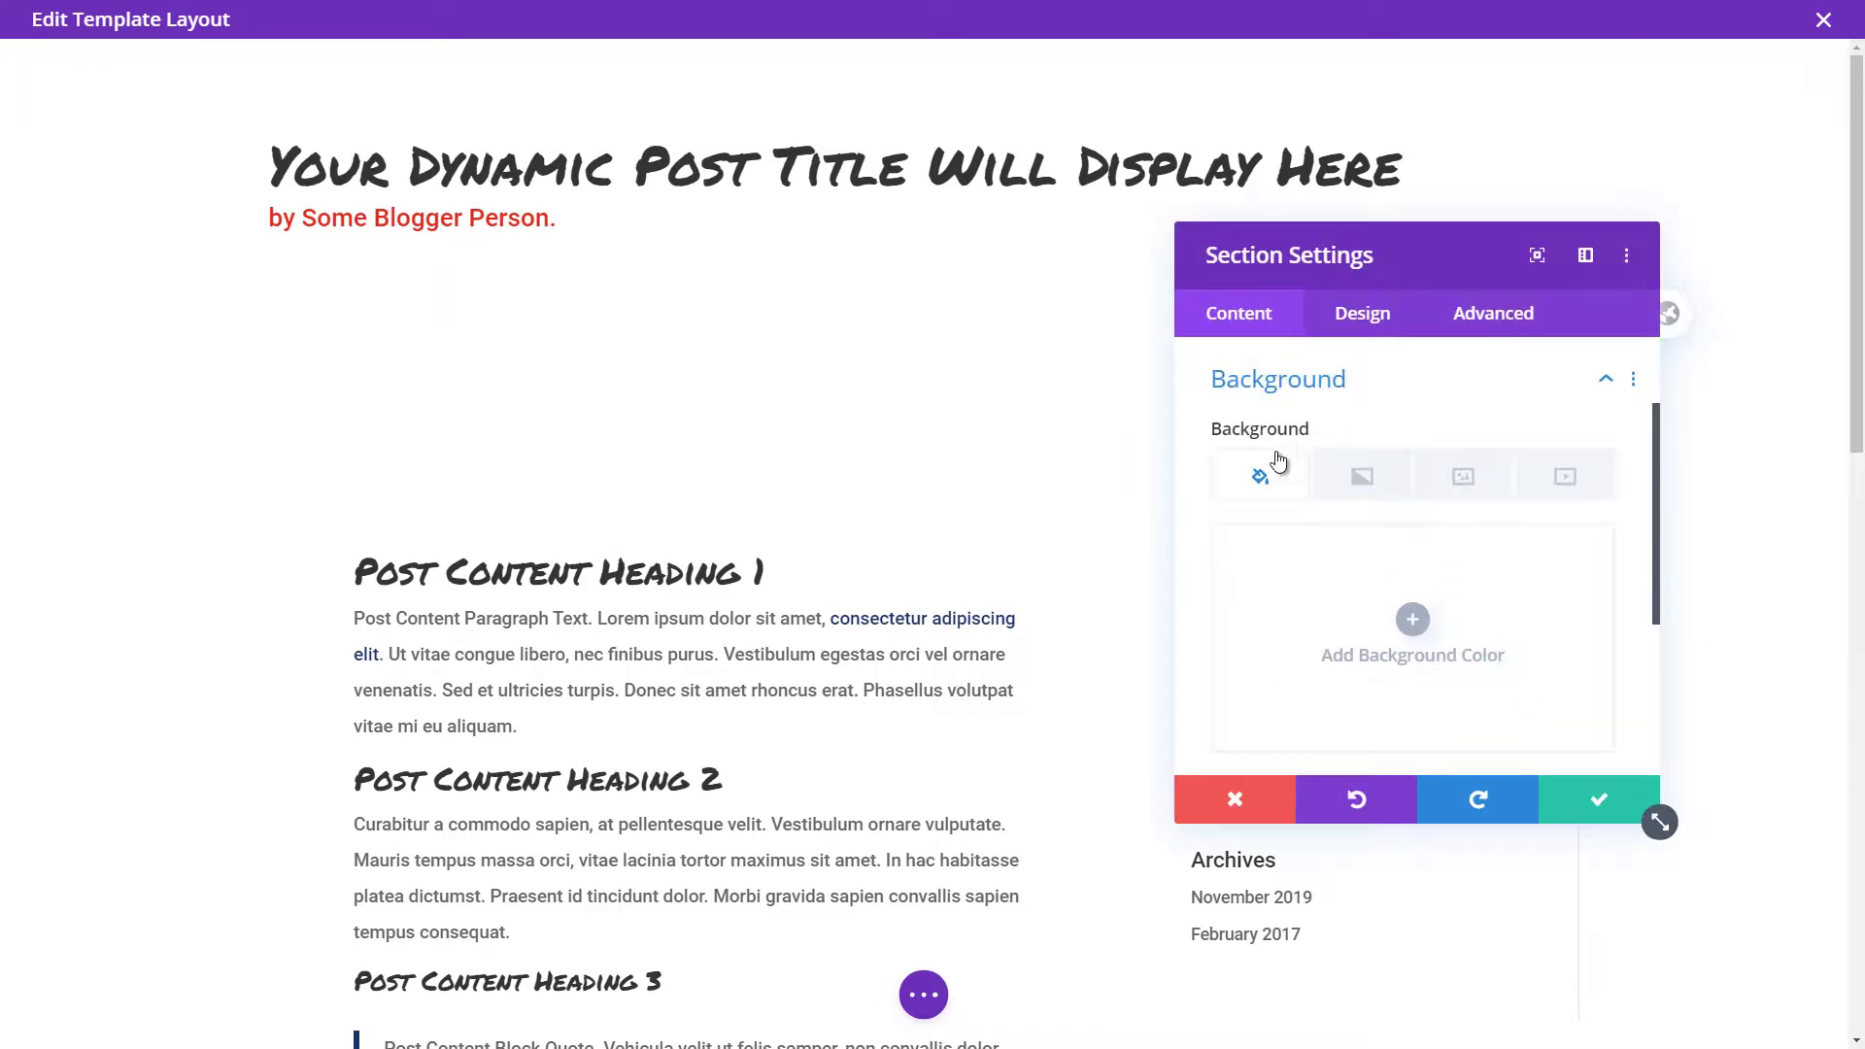
{"action": "left_click", "coordinate": [1585, 480]}
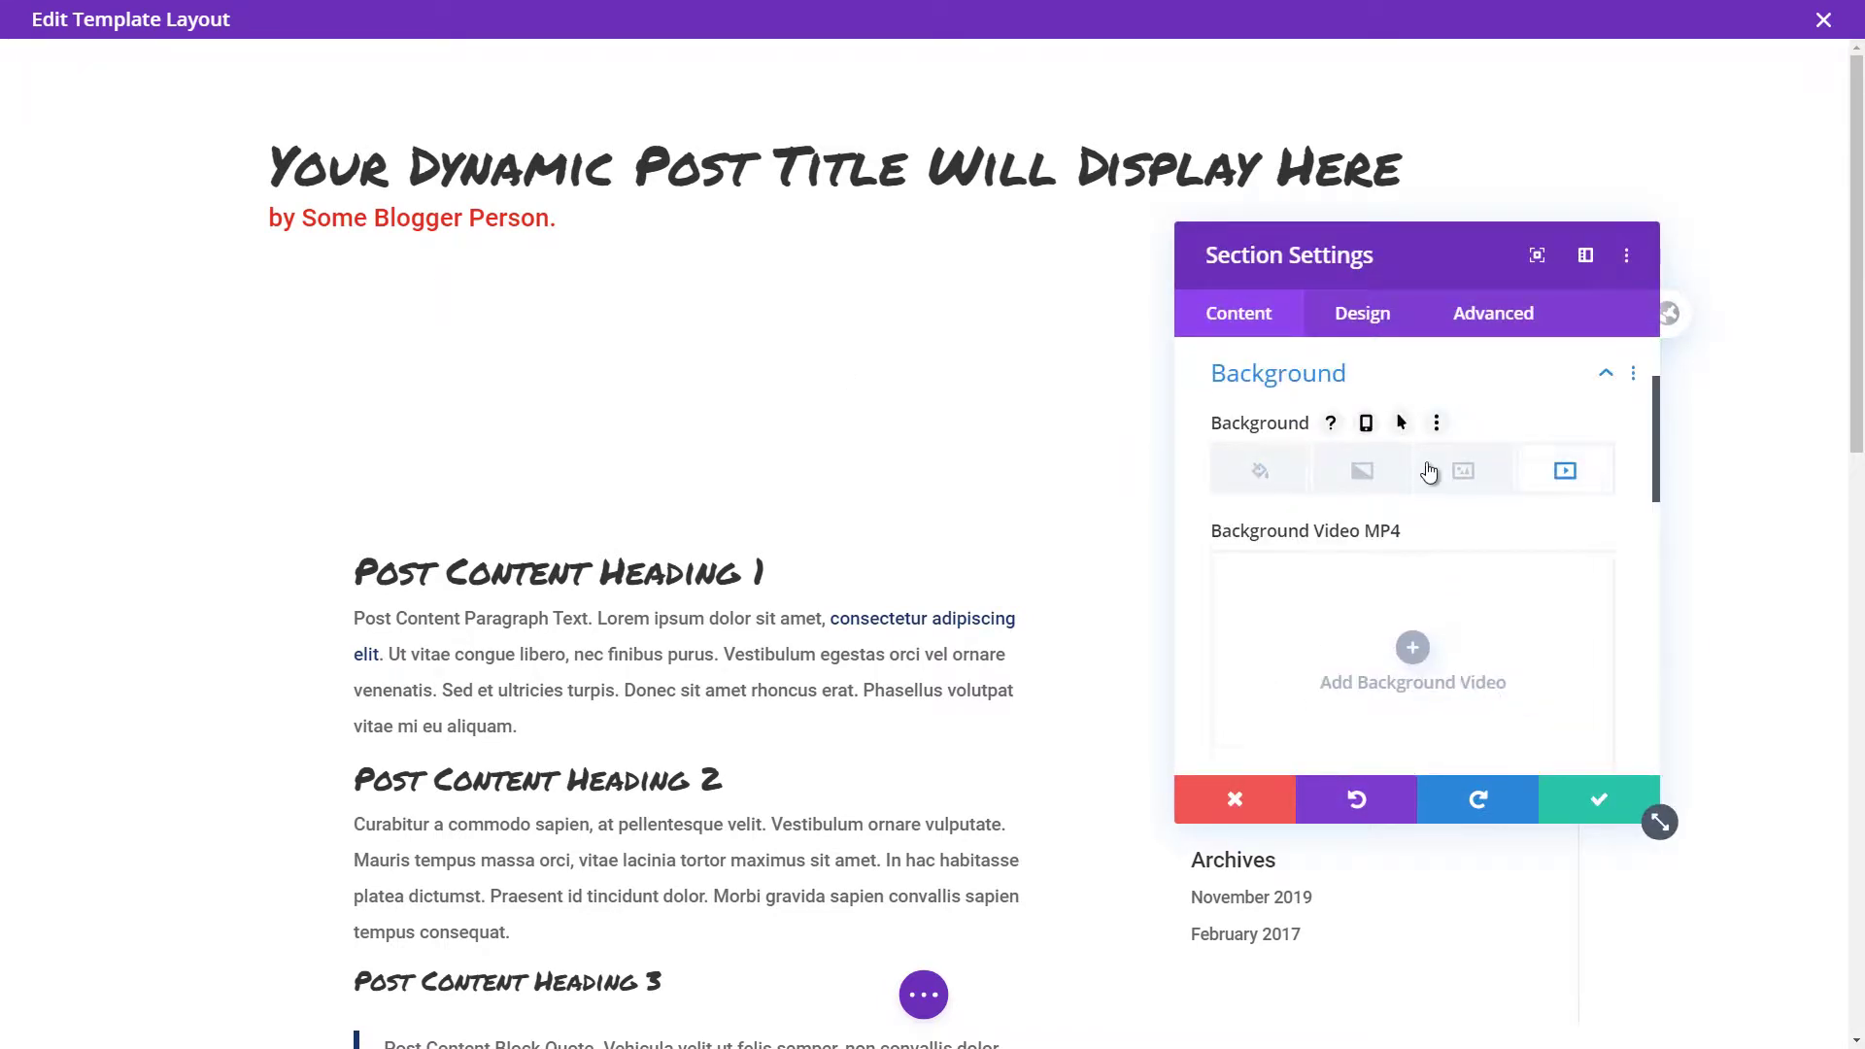
{"action": "left_click", "coordinate": [1365, 471]}
{"action": "left_click", "coordinate": [1263, 473]}
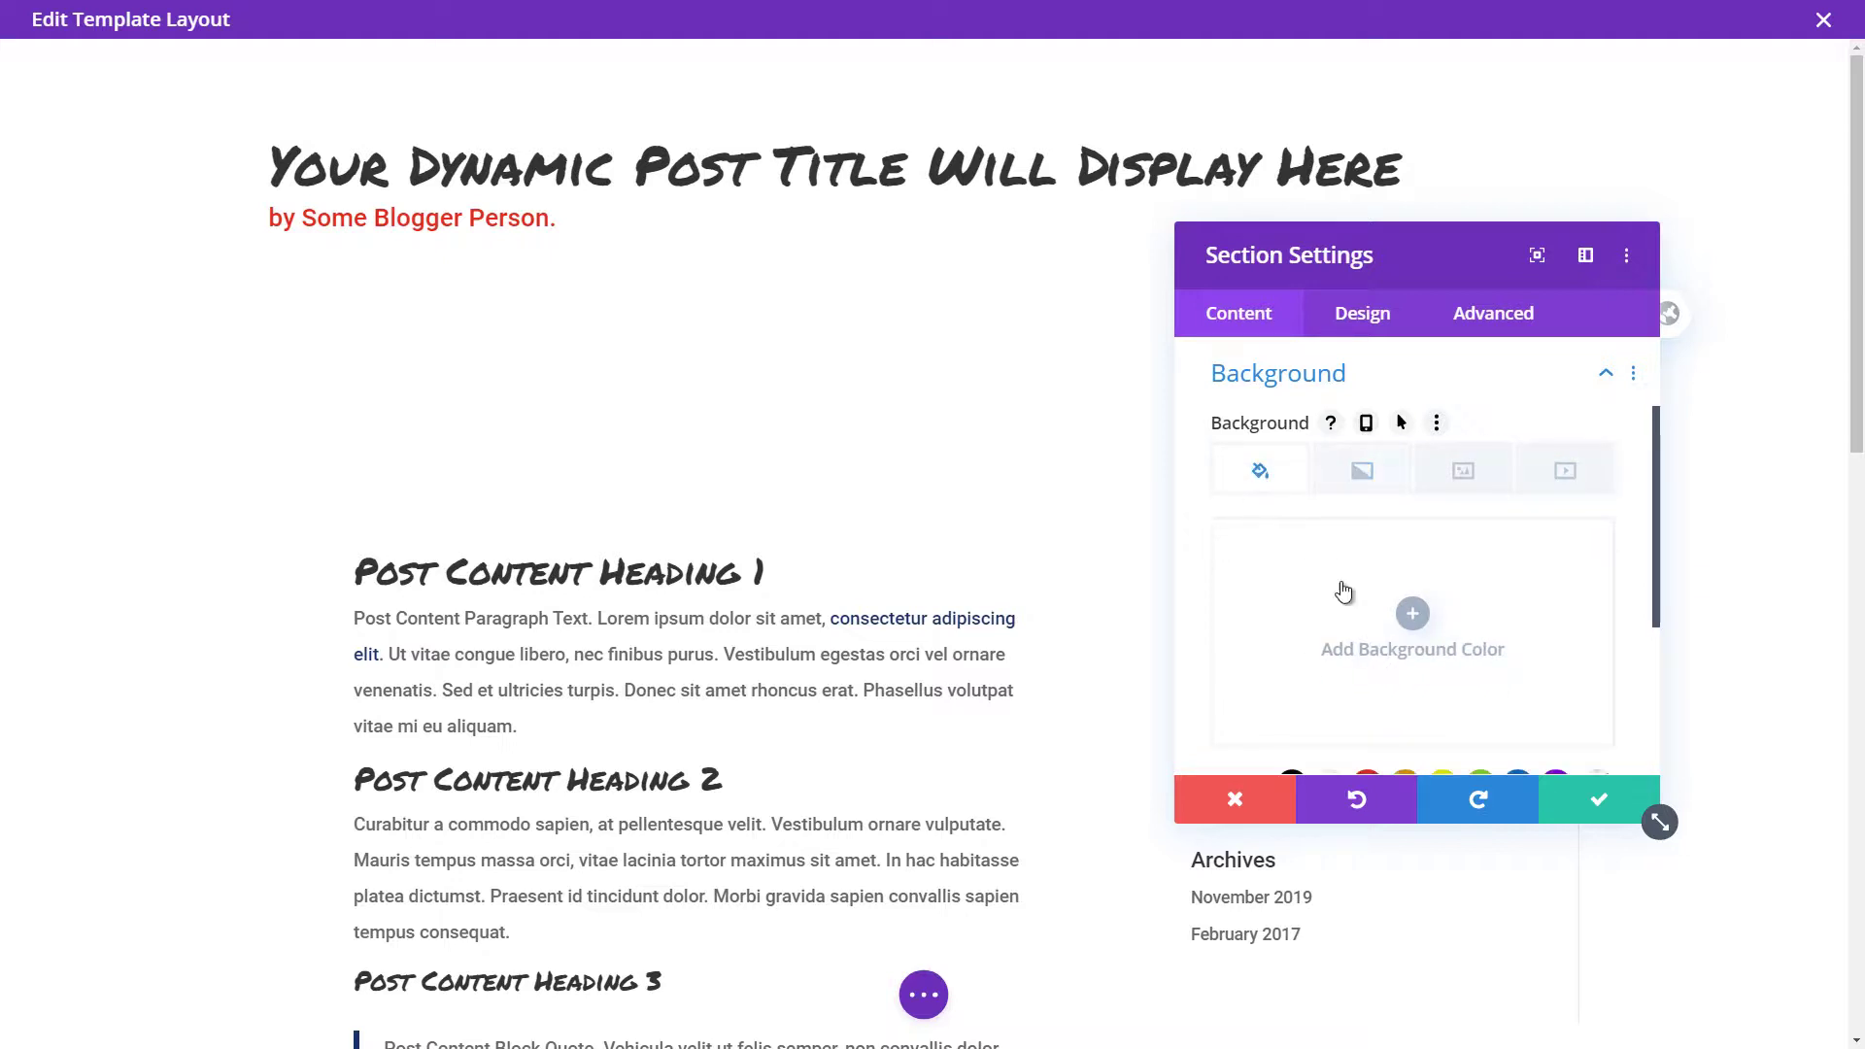
{"action": "scroll", "coordinate": [1393, 729], "scroll_direction": "down", "scroll_amount": 2}
{"action": "left_click", "coordinate": [1292, 589]}
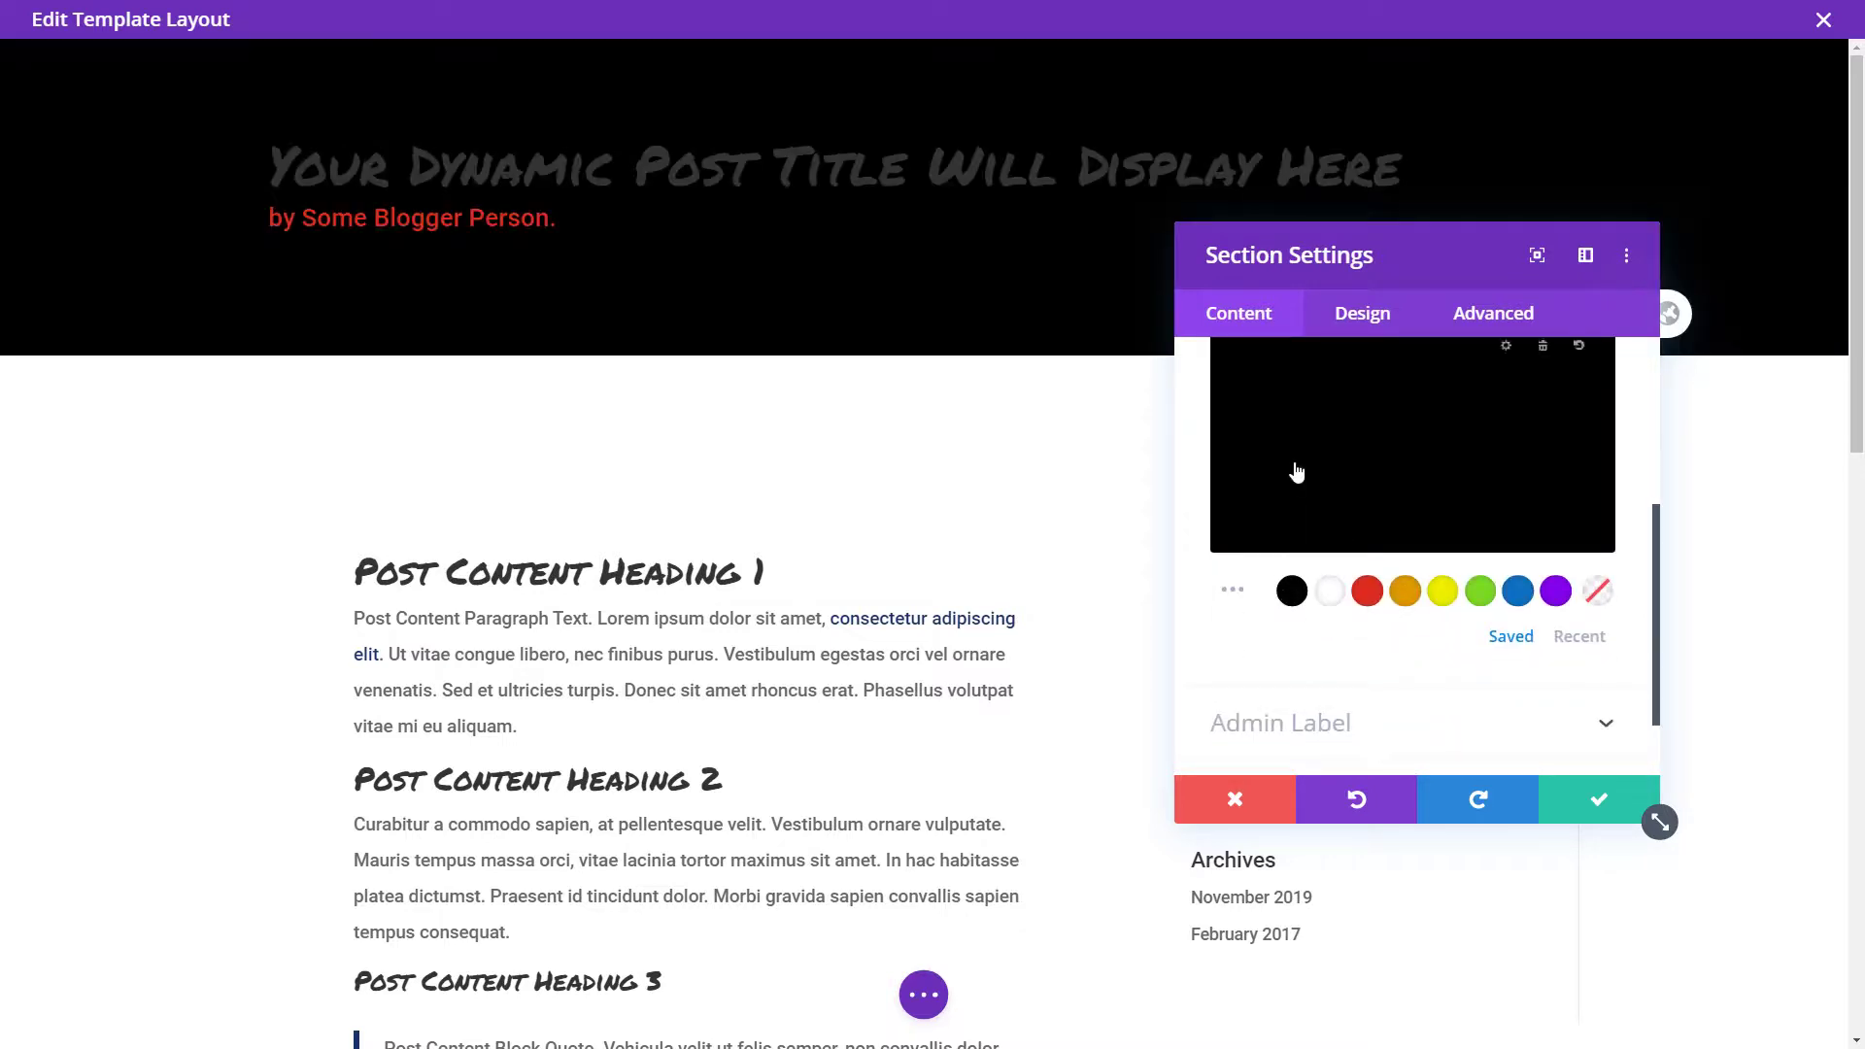
Use the dynamic Featured Image as the title section's background image and save the section settings.
{"action": "scroll", "coordinate": [1341, 477], "scroll_direction": "up", "scroll_amount": 2}
{"action": "scroll", "coordinate": [1409, 505], "scroll_direction": "up", "scroll_amount": 1}
{"action": "left_click", "coordinate": [1464, 573]}
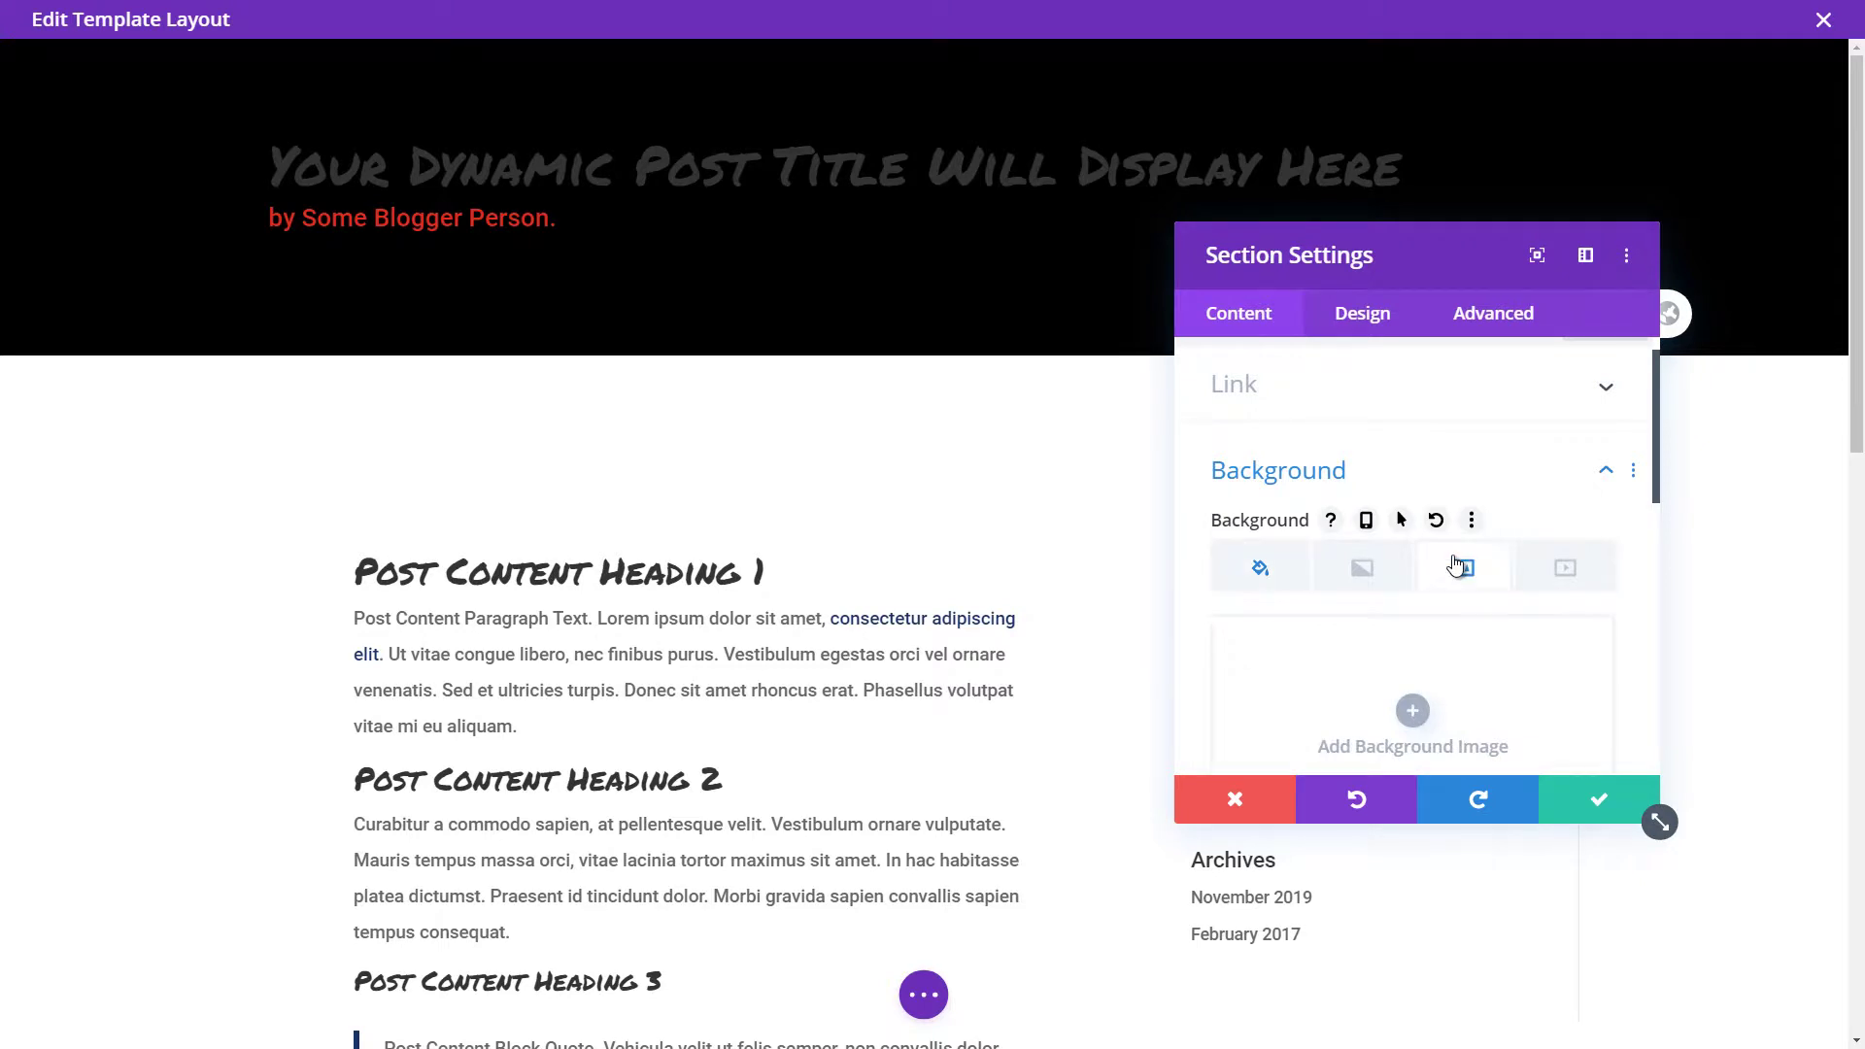
{"action": "scroll", "coordinate": [1590, 646], "scroll_direction": "down", "scroll_amount": 2}
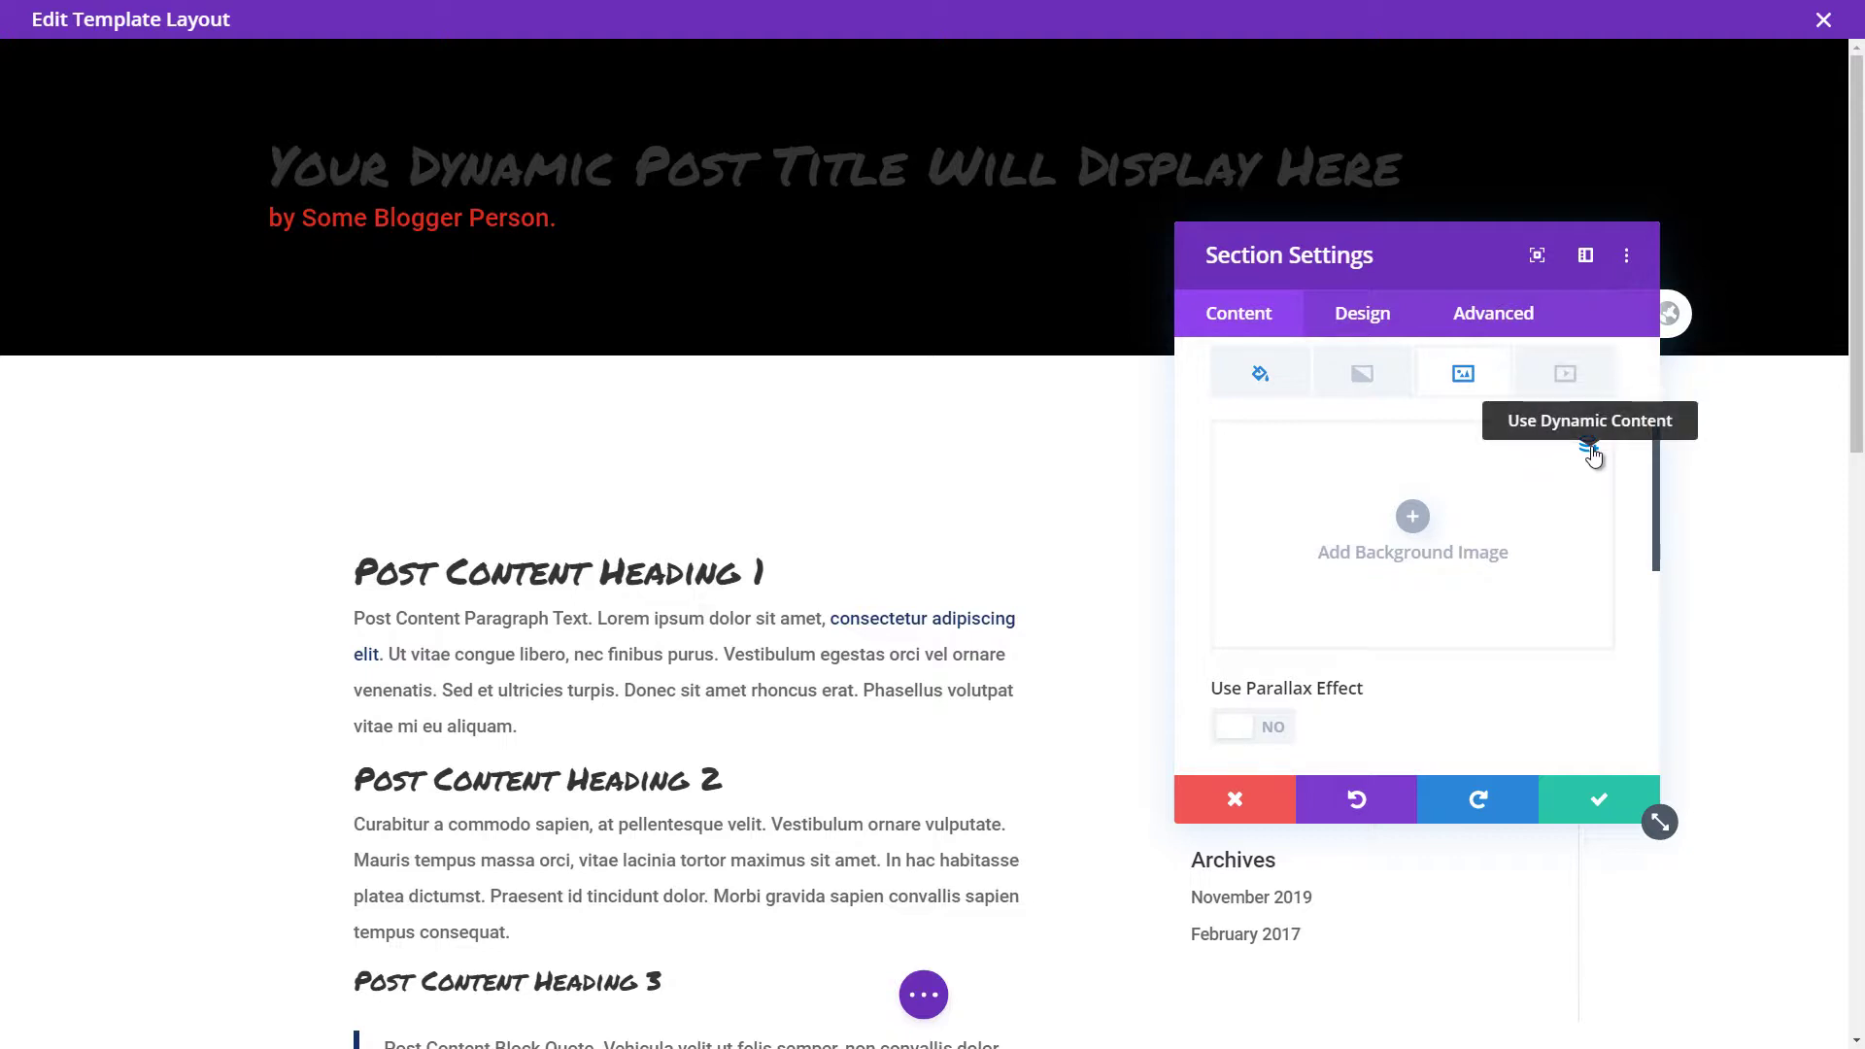
{"action": "left_click", "coordinate": [1591, 447]}
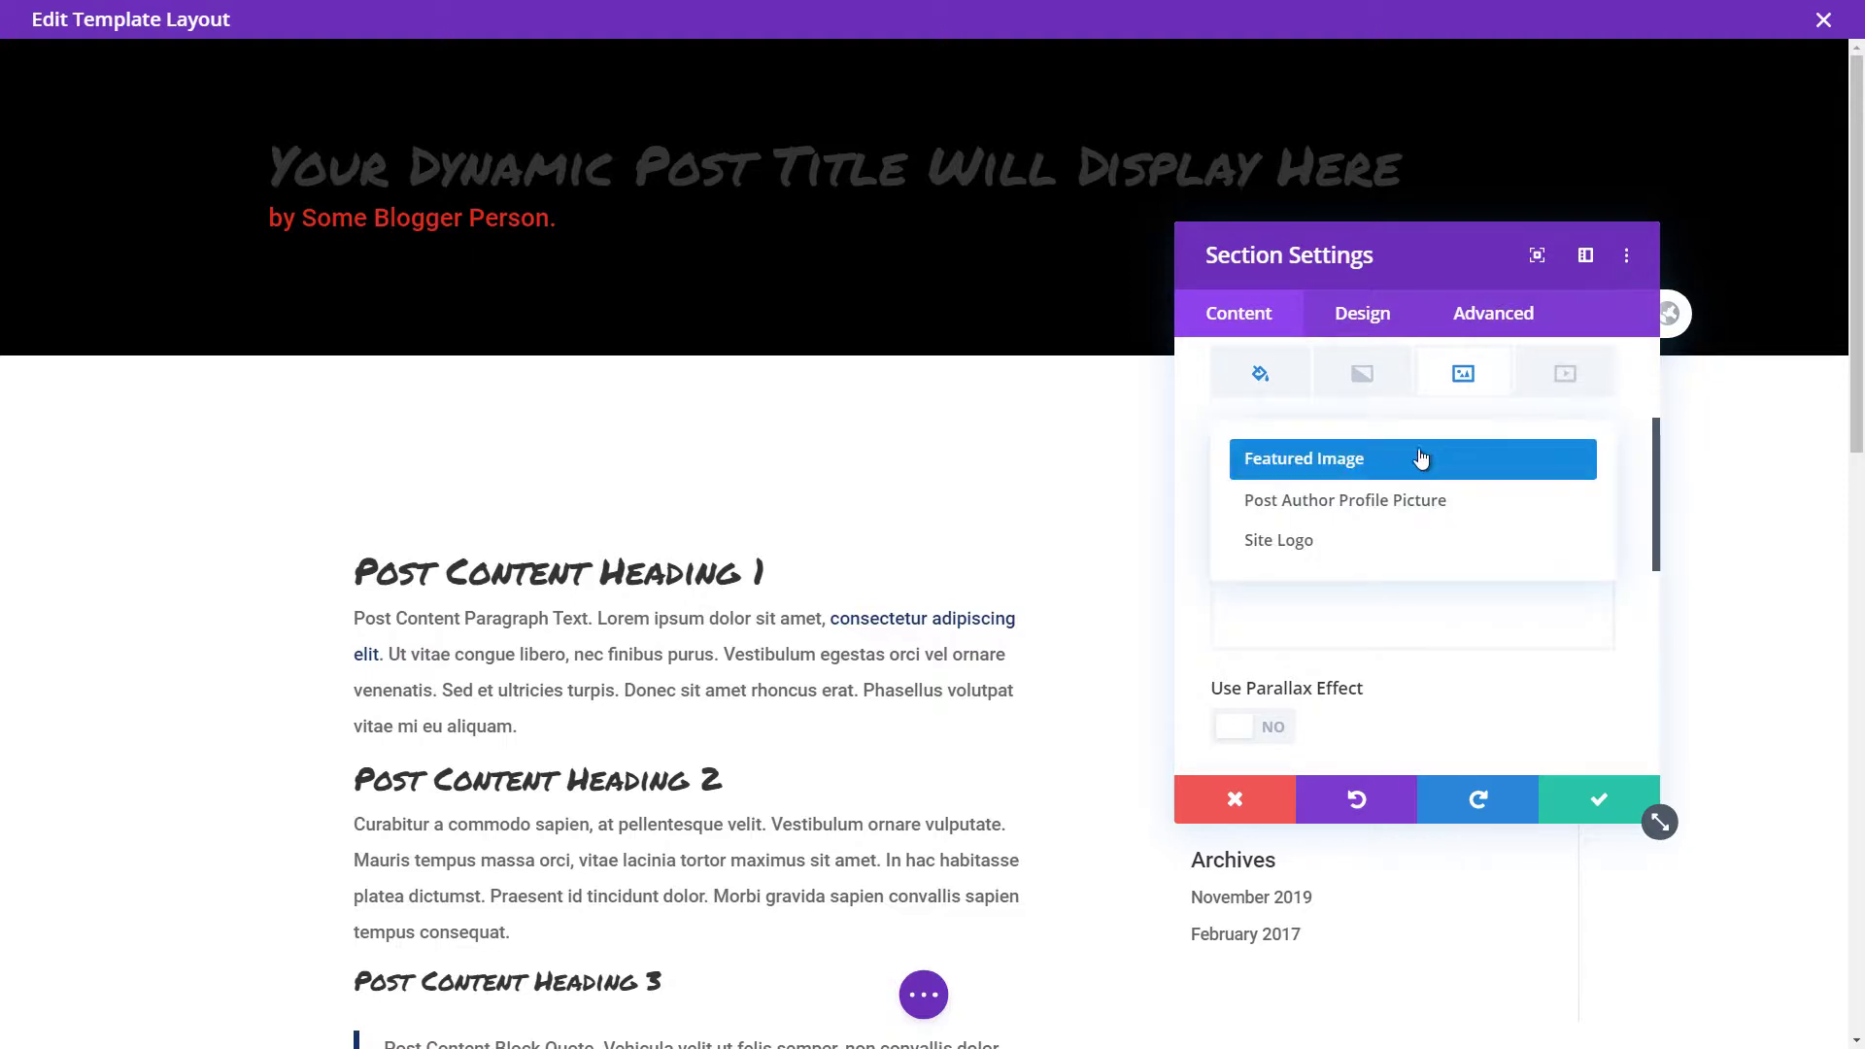
{"action": "left_click", "coordinate": [1296, 474]}
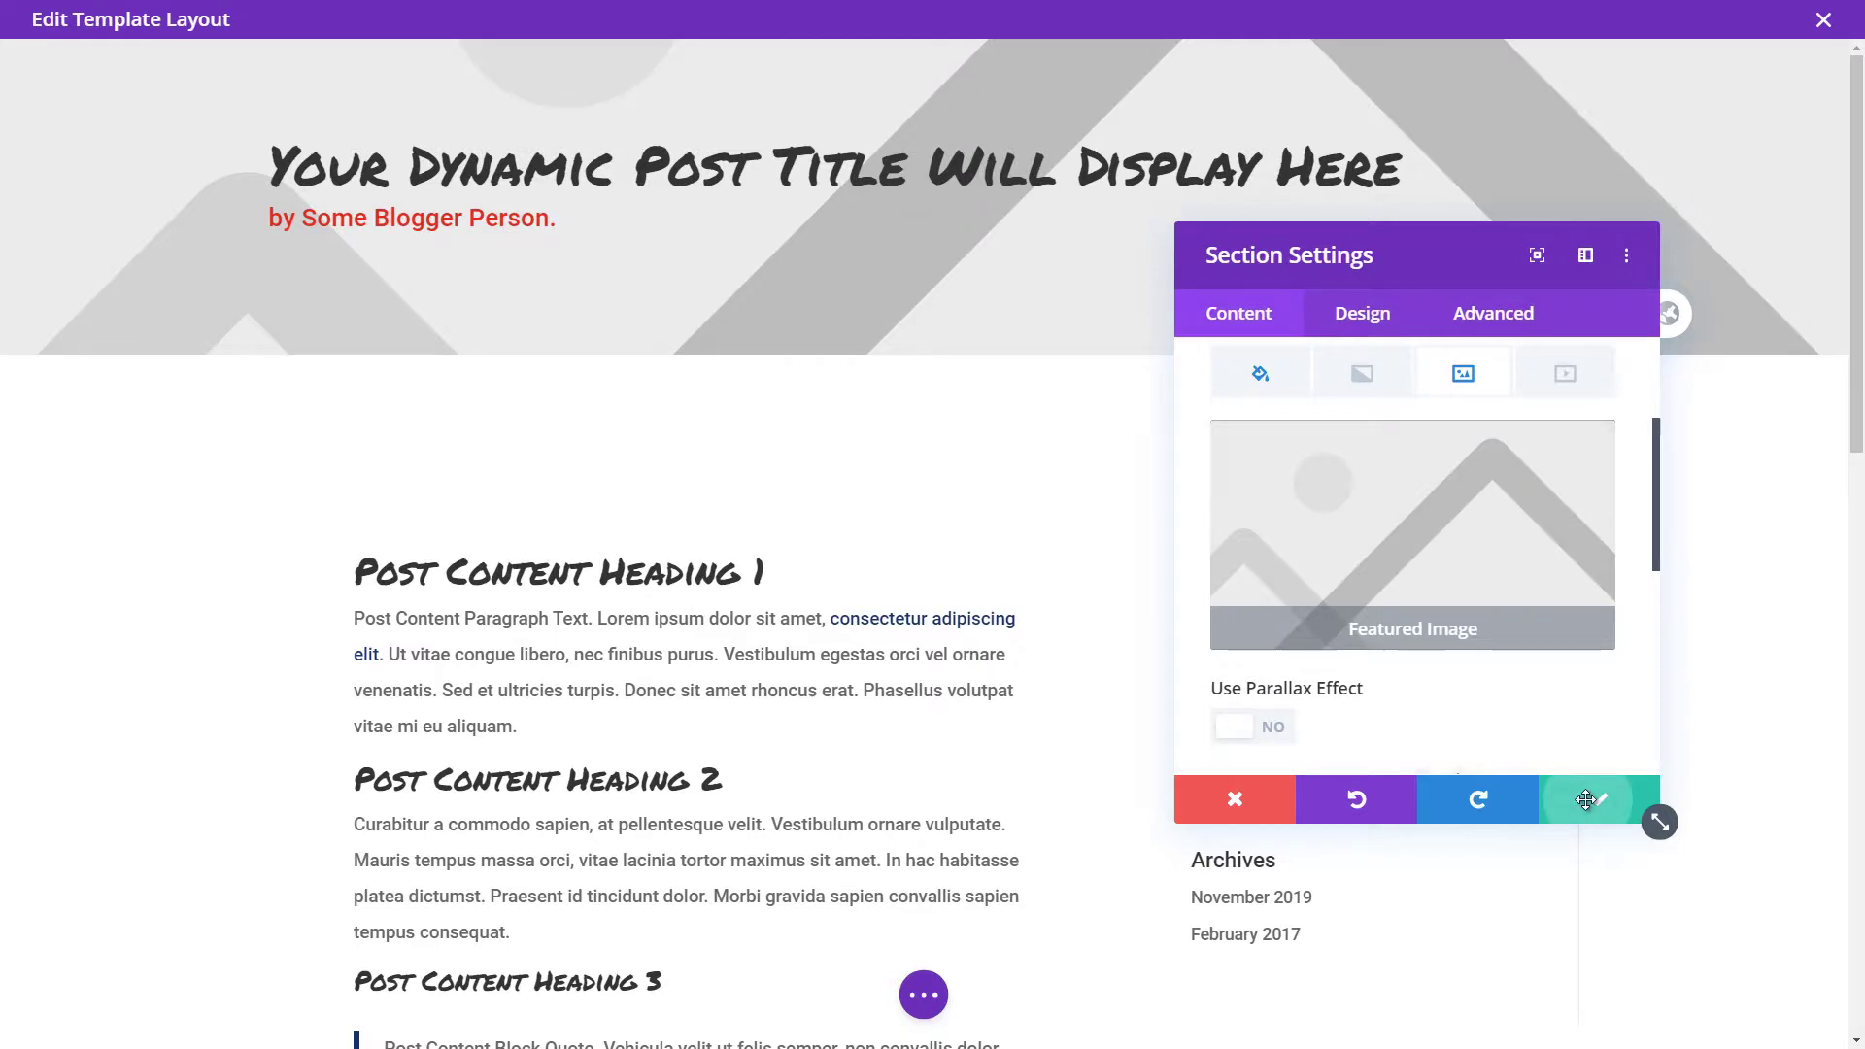
{"action": "left_click", "coordinate": [1584, 797]}
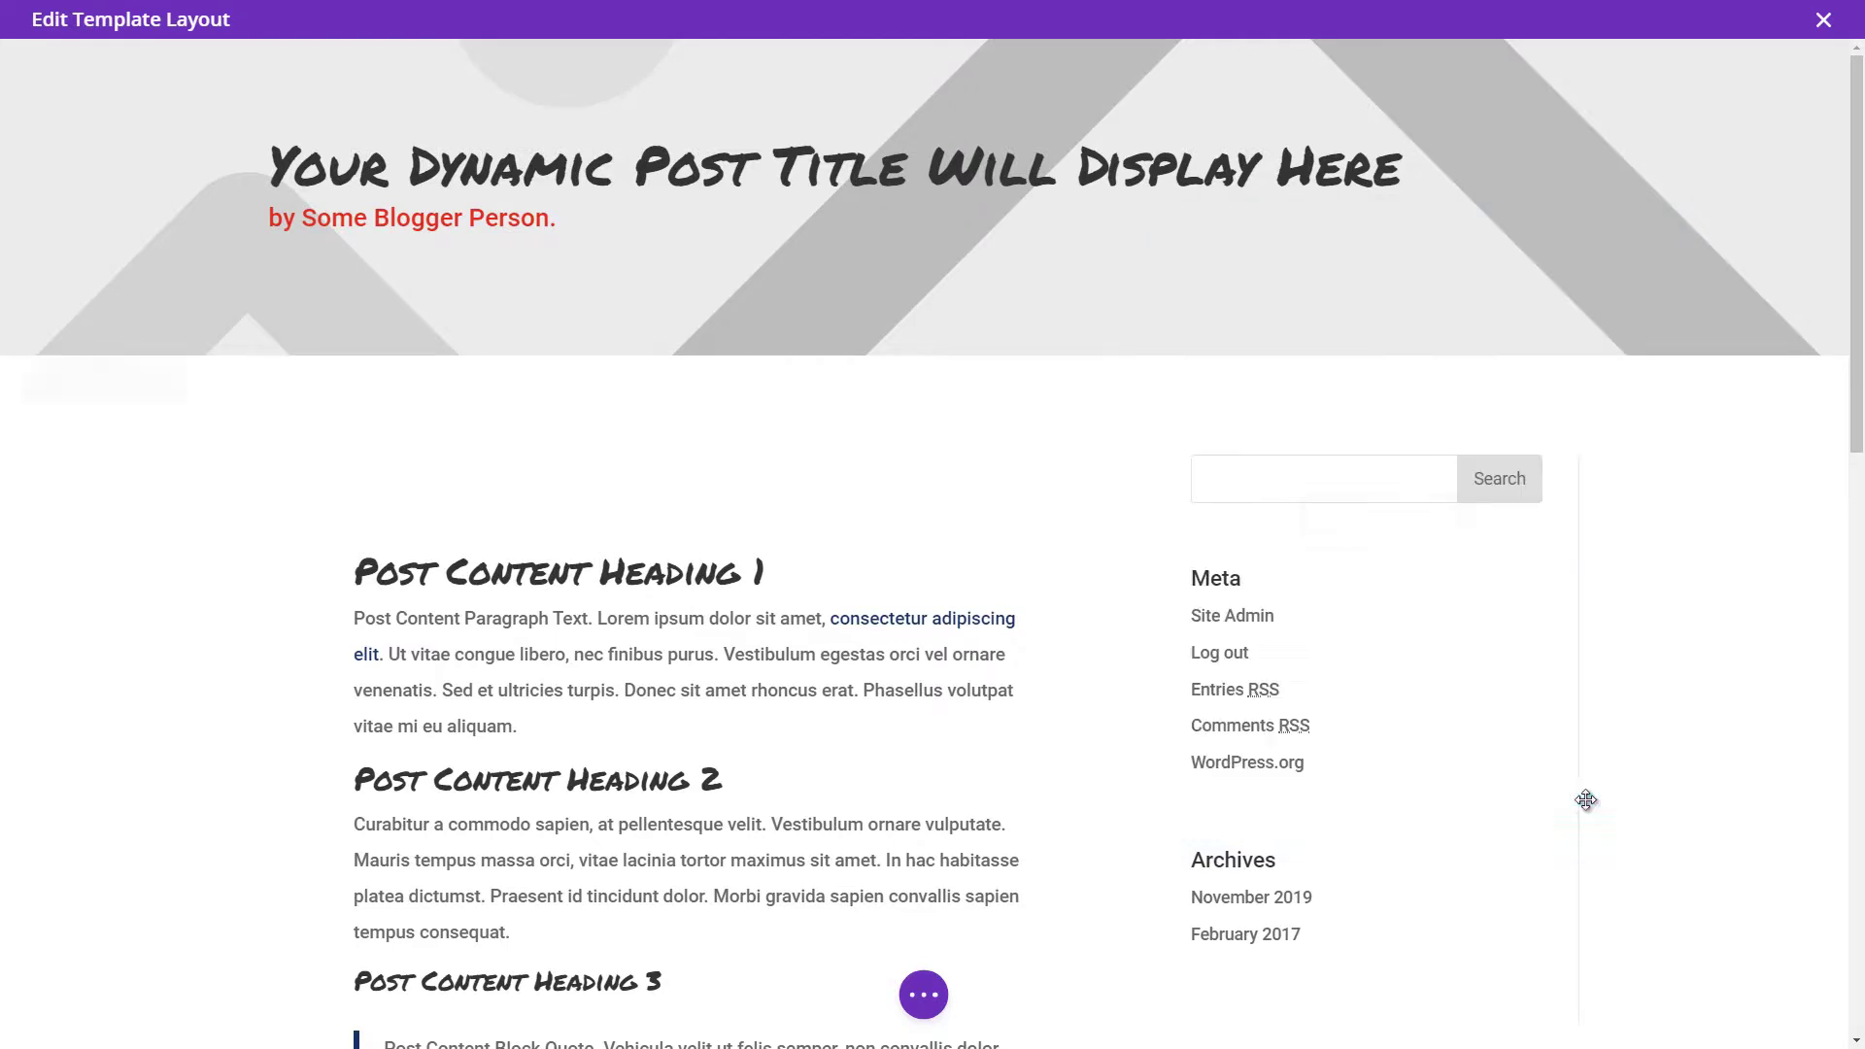
Set the Post Title module's title text colour to white (#ffffff).
{"action": "left_click", "coordinate": [883, 150]}
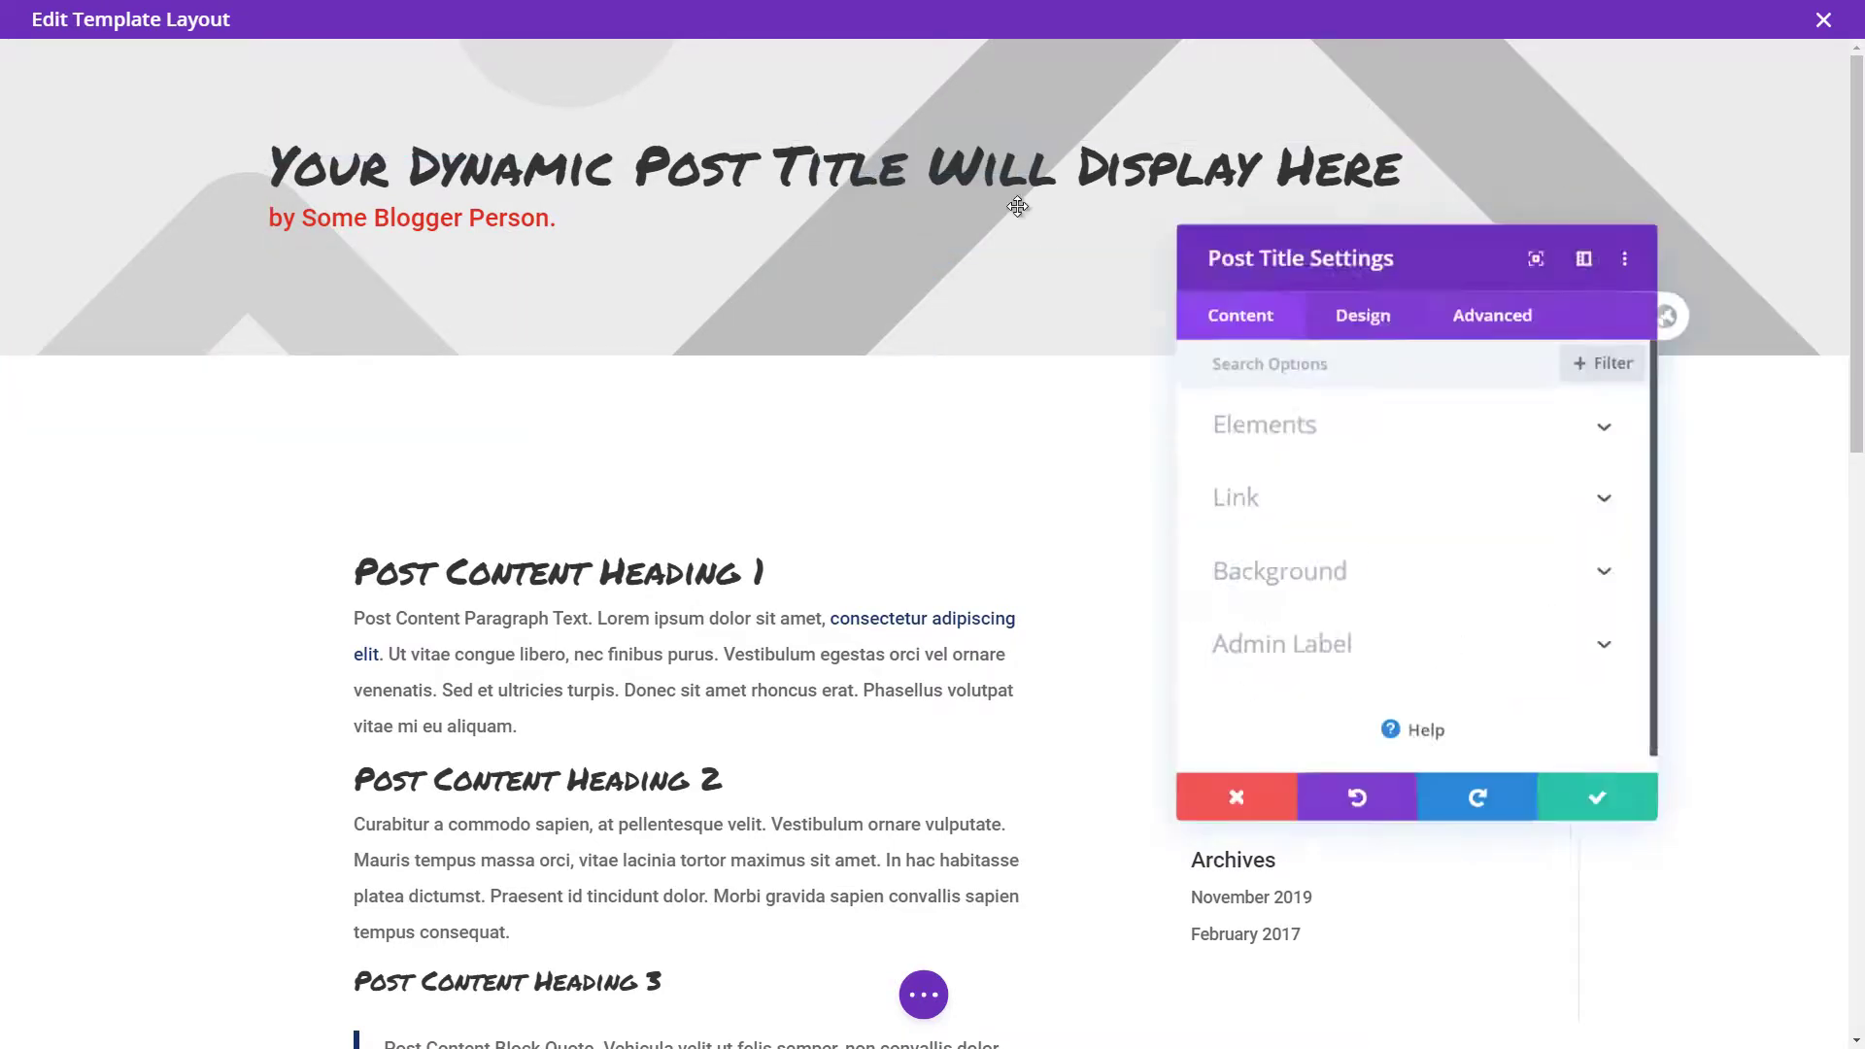
{"action": "left_click", "coordinate": [1363, 316]}
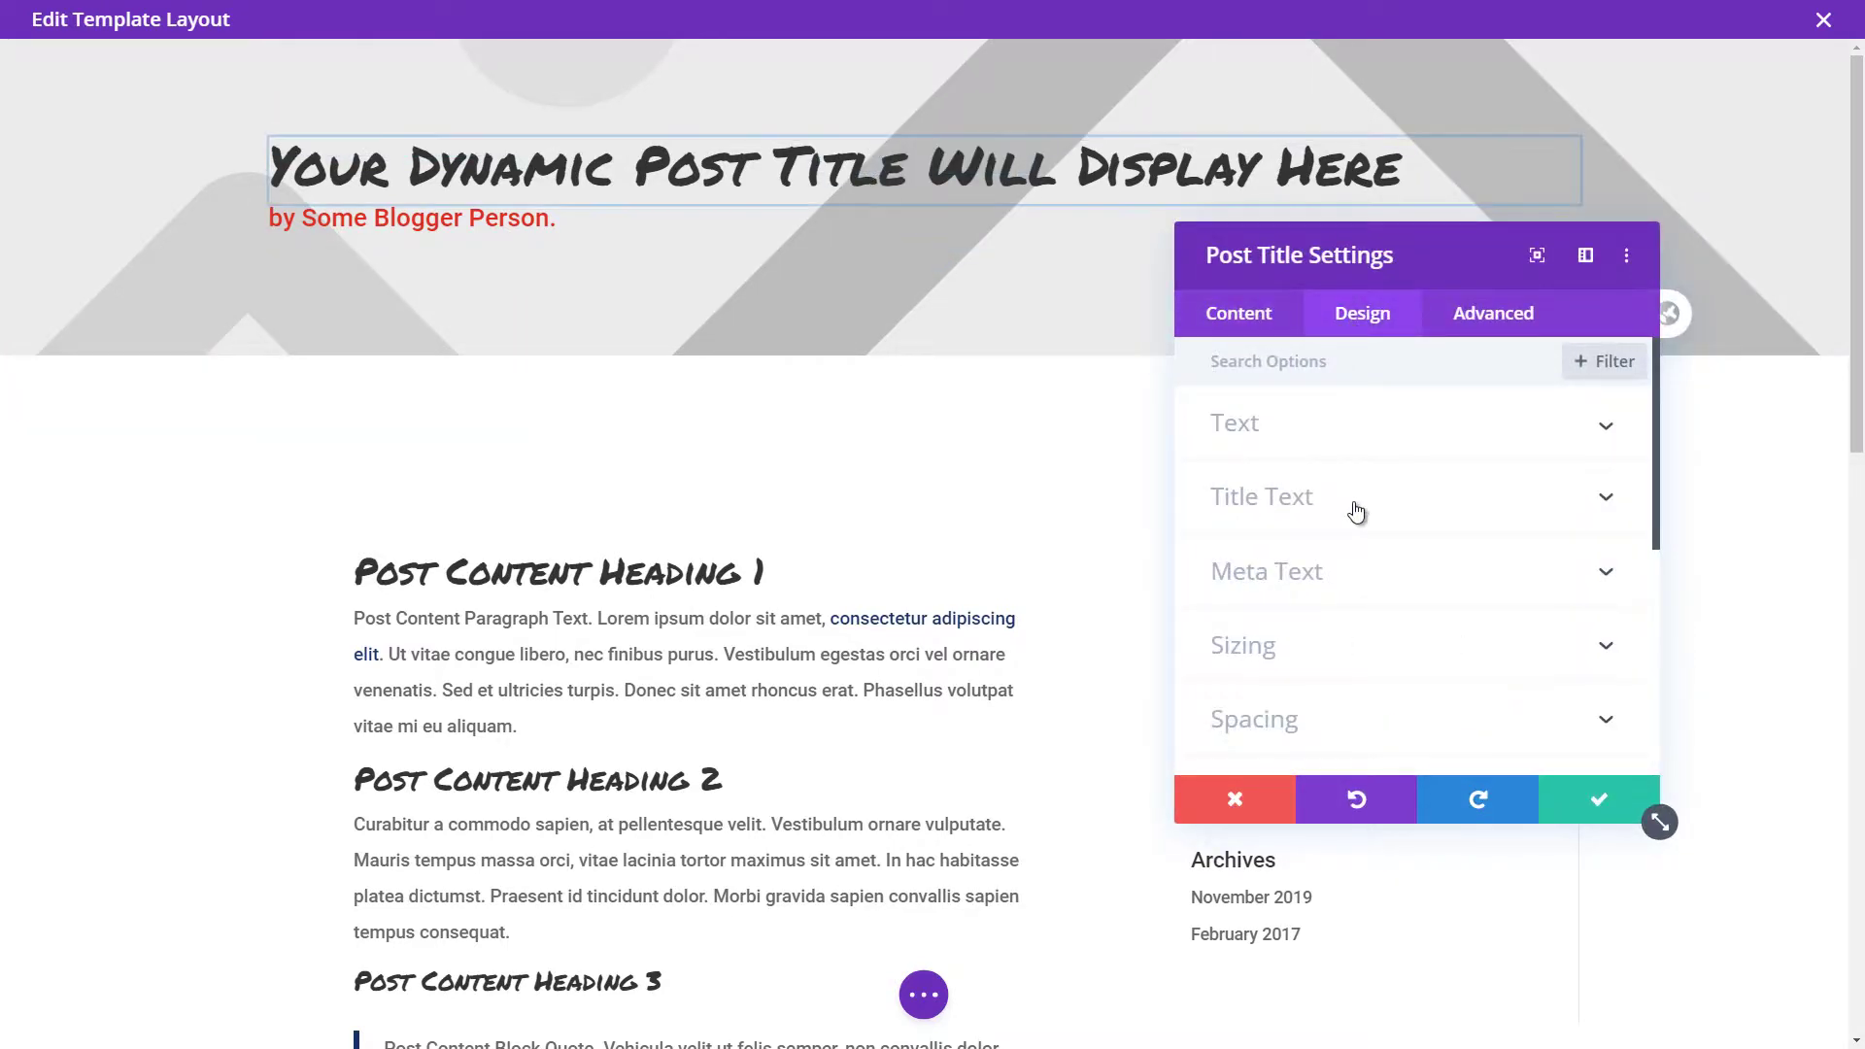
{"action": "left_click", "coordinate": [1350, 500]}
{"action": "scroll", "coordinate": [1346, 593], "scroll_direction": "down", "scroll_amount": 3}
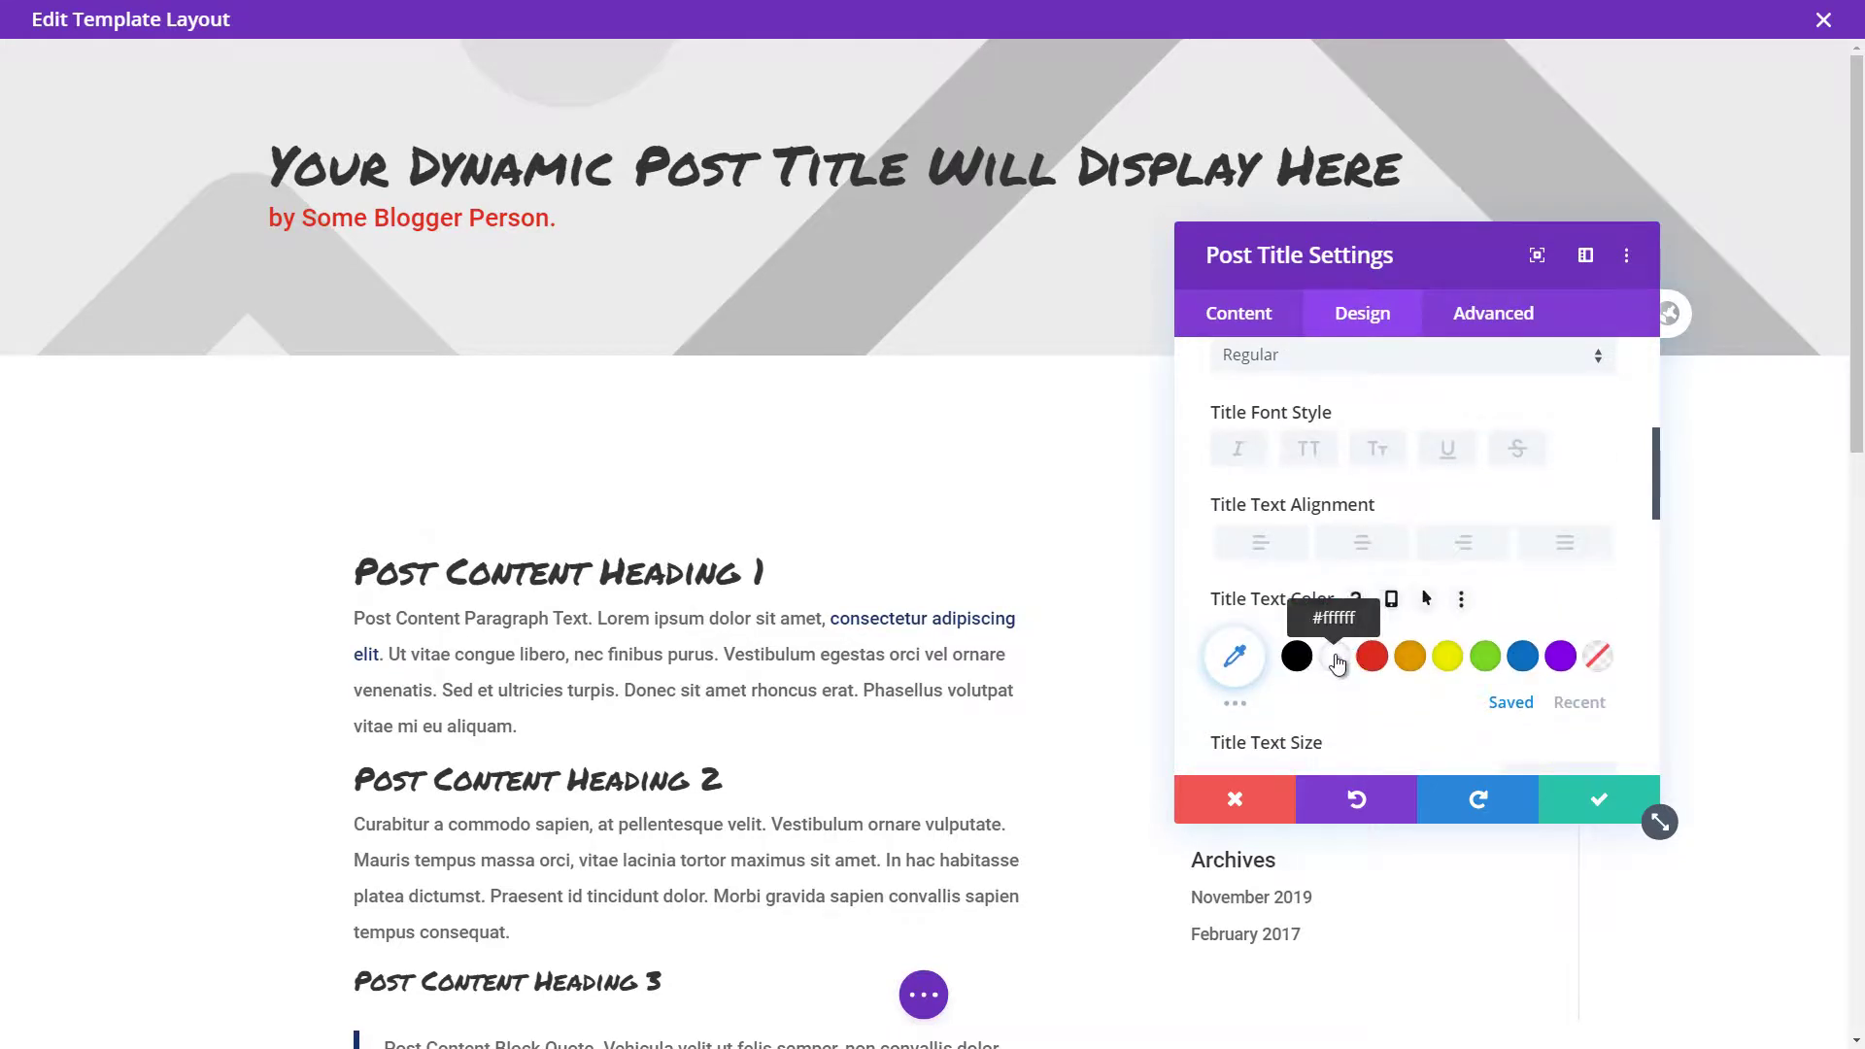
{"action": "scroll", "coordinate": [1297, 530], "scroll_direction": "down", "scroll_amount": 1}
{"action": "left_click", "coordinate": [1339, 573]}
Apply the third text shadow preset option to the title text with a black shadow colour, and save the module settings.
{"action": "scroll", "coordinate": [1360, 544], "scroll_direction": "down", "scroll_amount": 5}
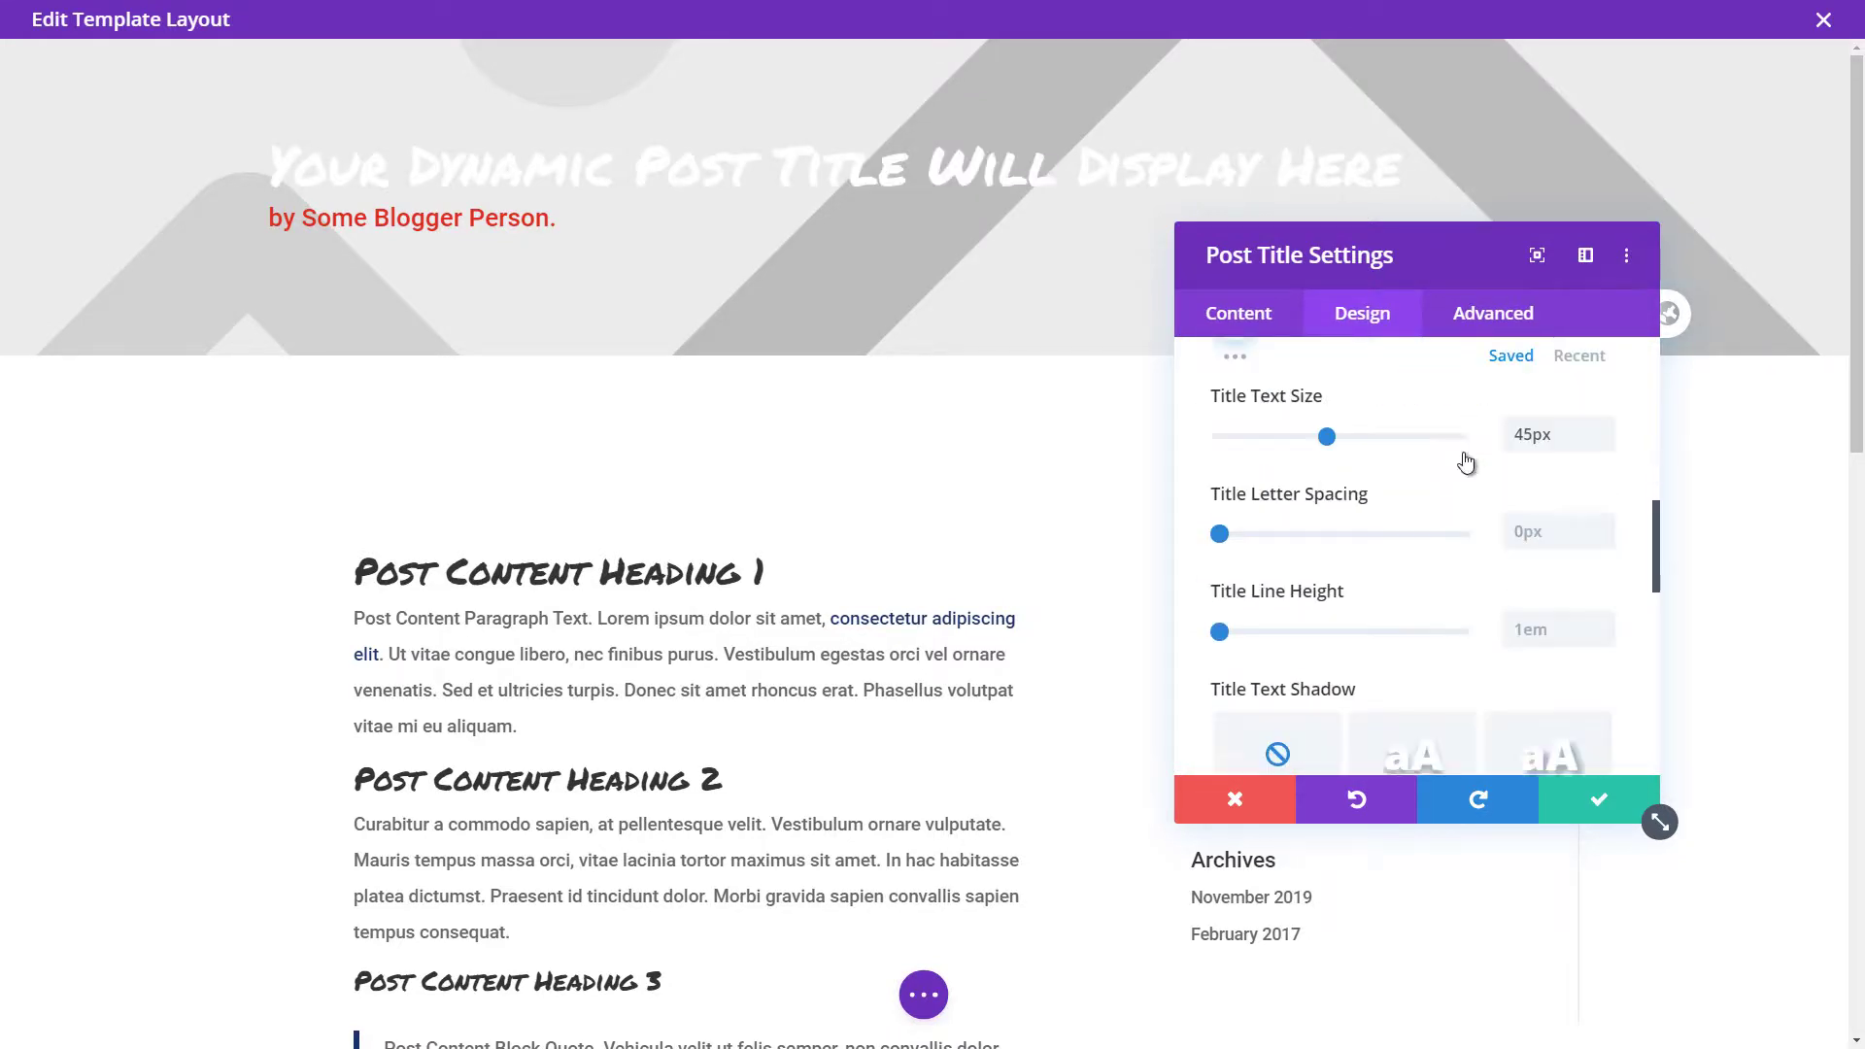
{"action": "left_click", "coordinate": [1506, 533]}
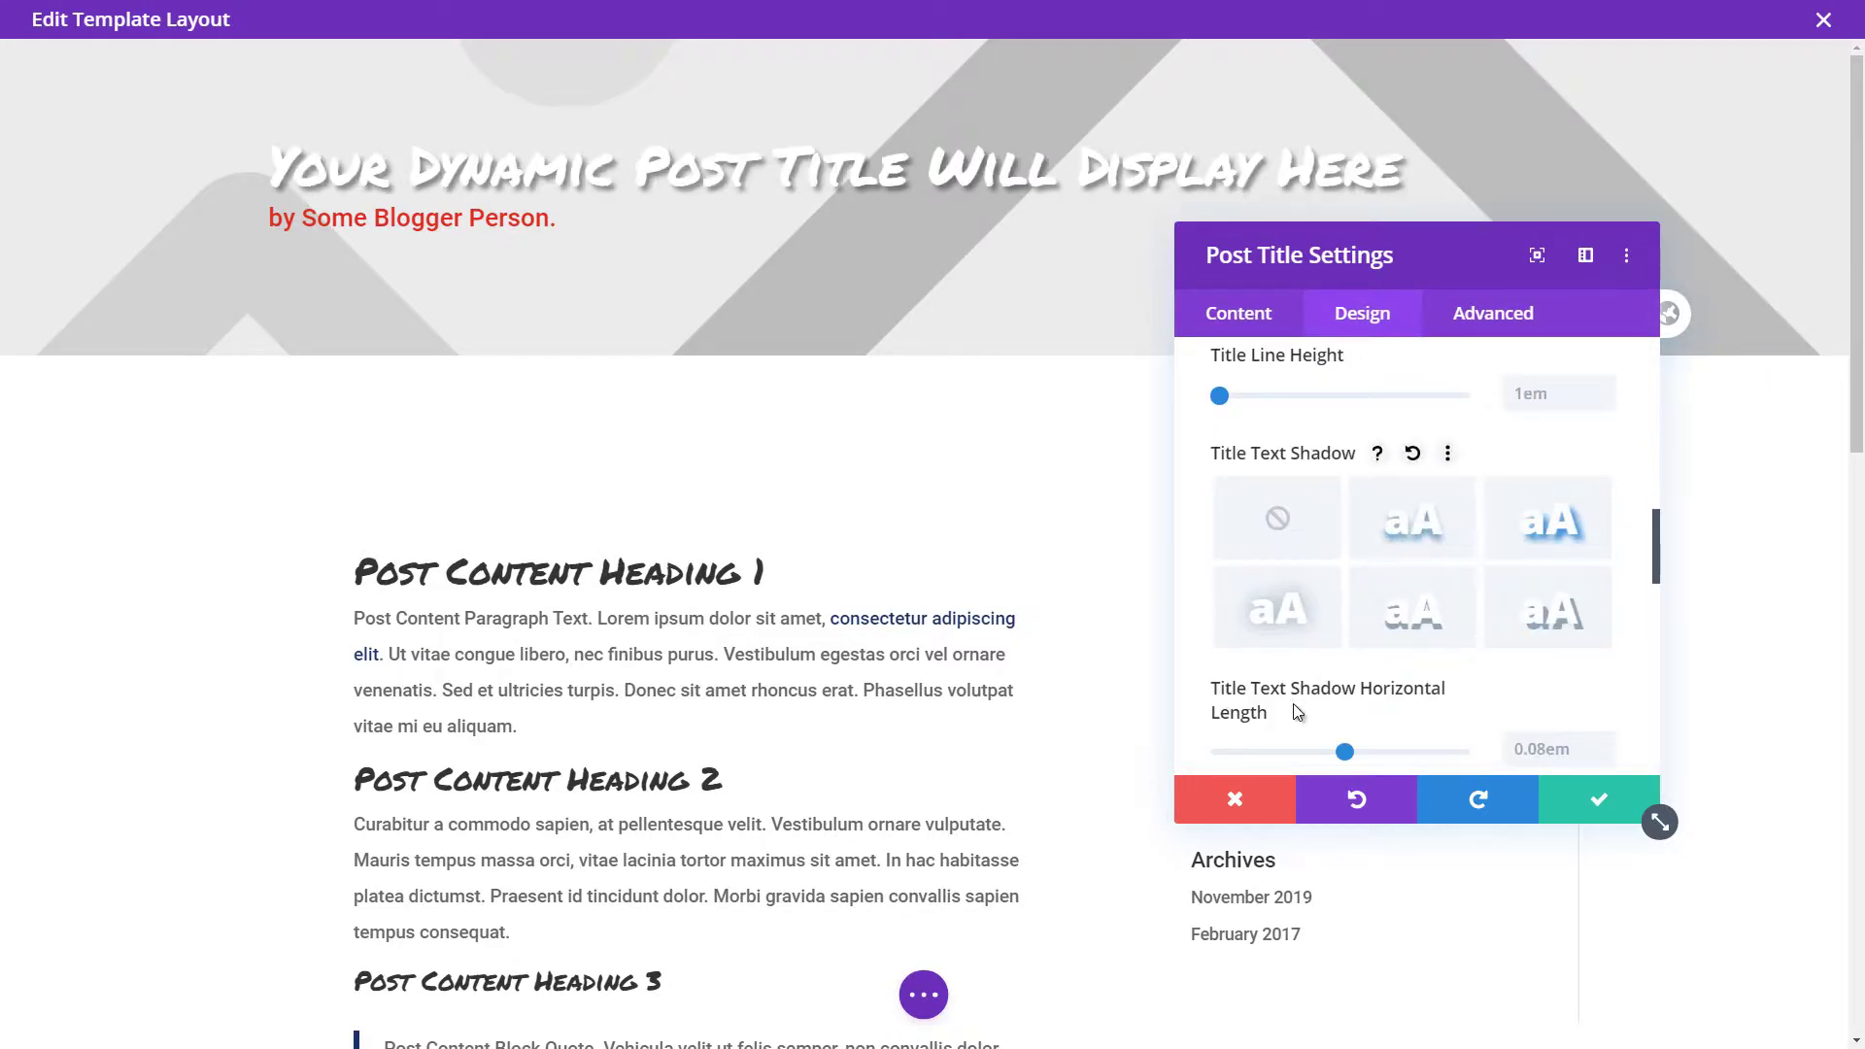
{"action": "scroll", "coordinate": [1302, 680], "scroll_direction": "down", "scroll_amount": 4}
{"action": "left_click", "coordinate": [1297, 622]}
{"action": "scroll", "coordinate": [1299, 637], "scroll_direction": "up", "scroll_amount": 4}
{"action": "left_click", "coordinate": [1594, 793]}
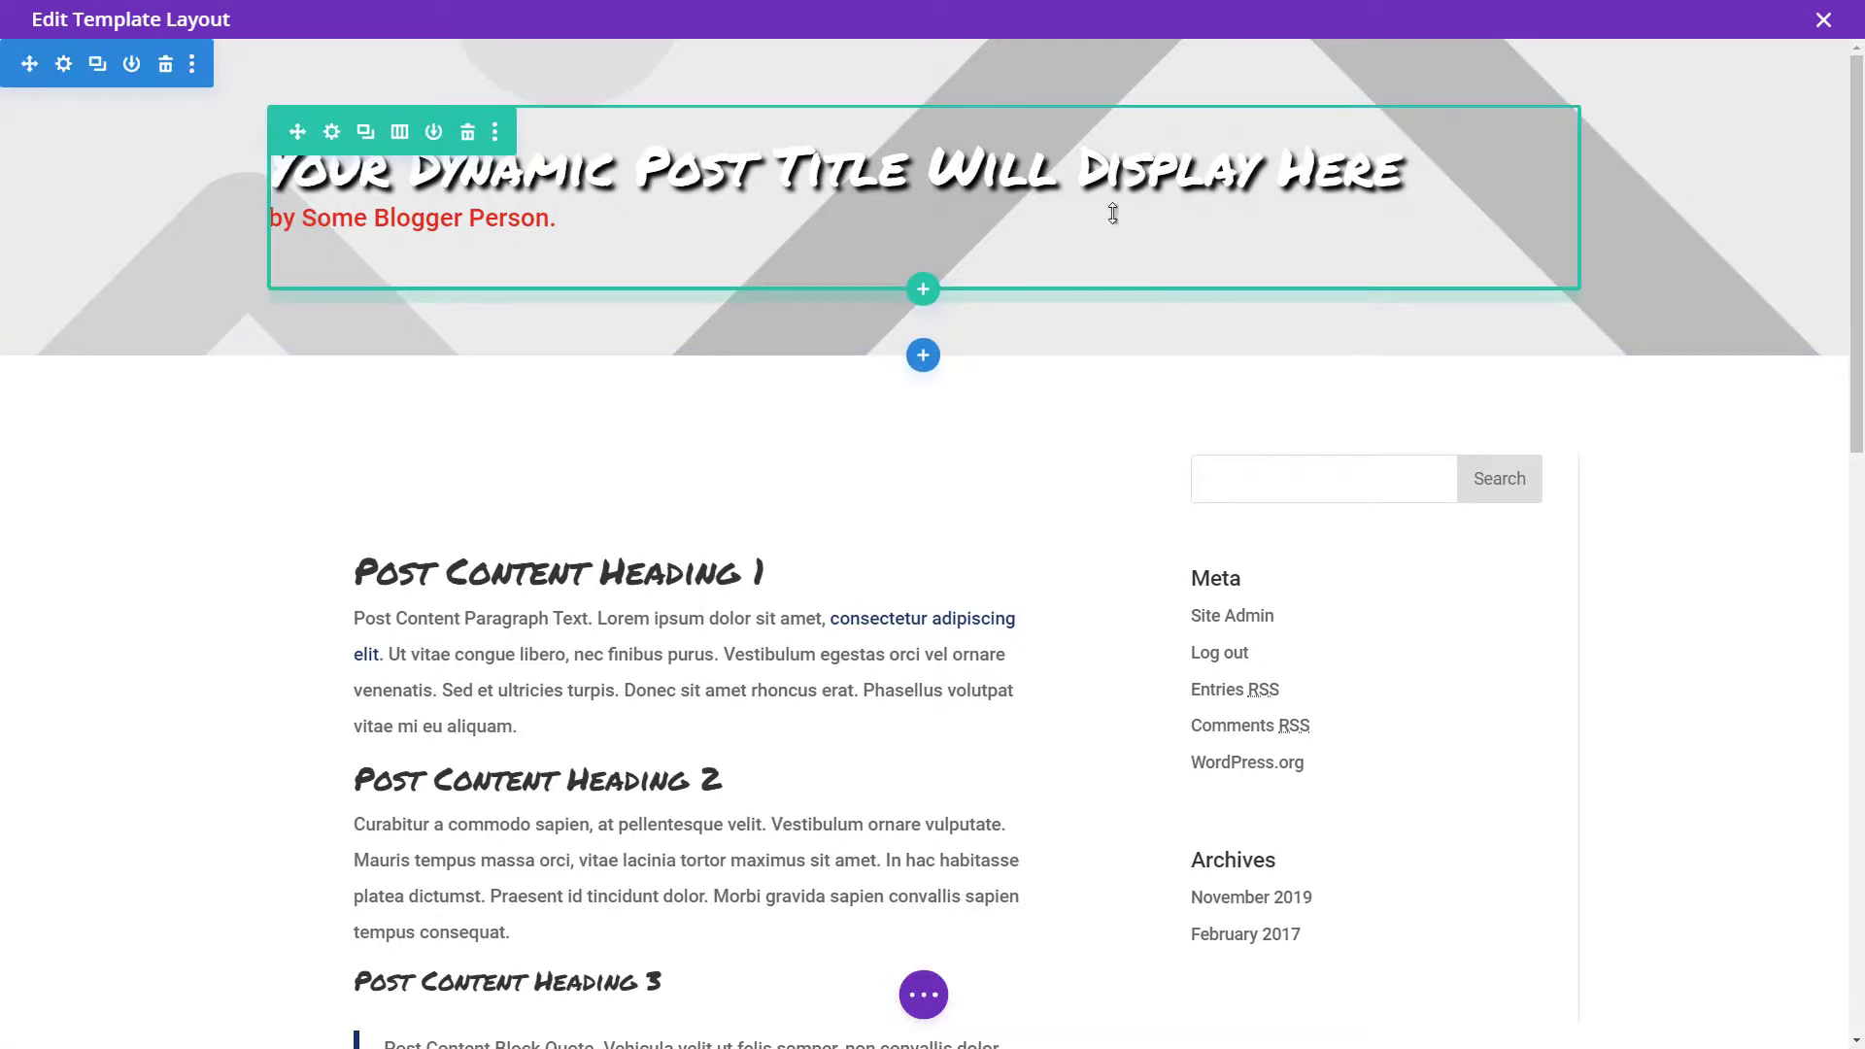
Save the body template layout, return to the Theme Builder to save its changes, and review the published blog post.
{"action": "left_click", "coordinate": [908, 989]}
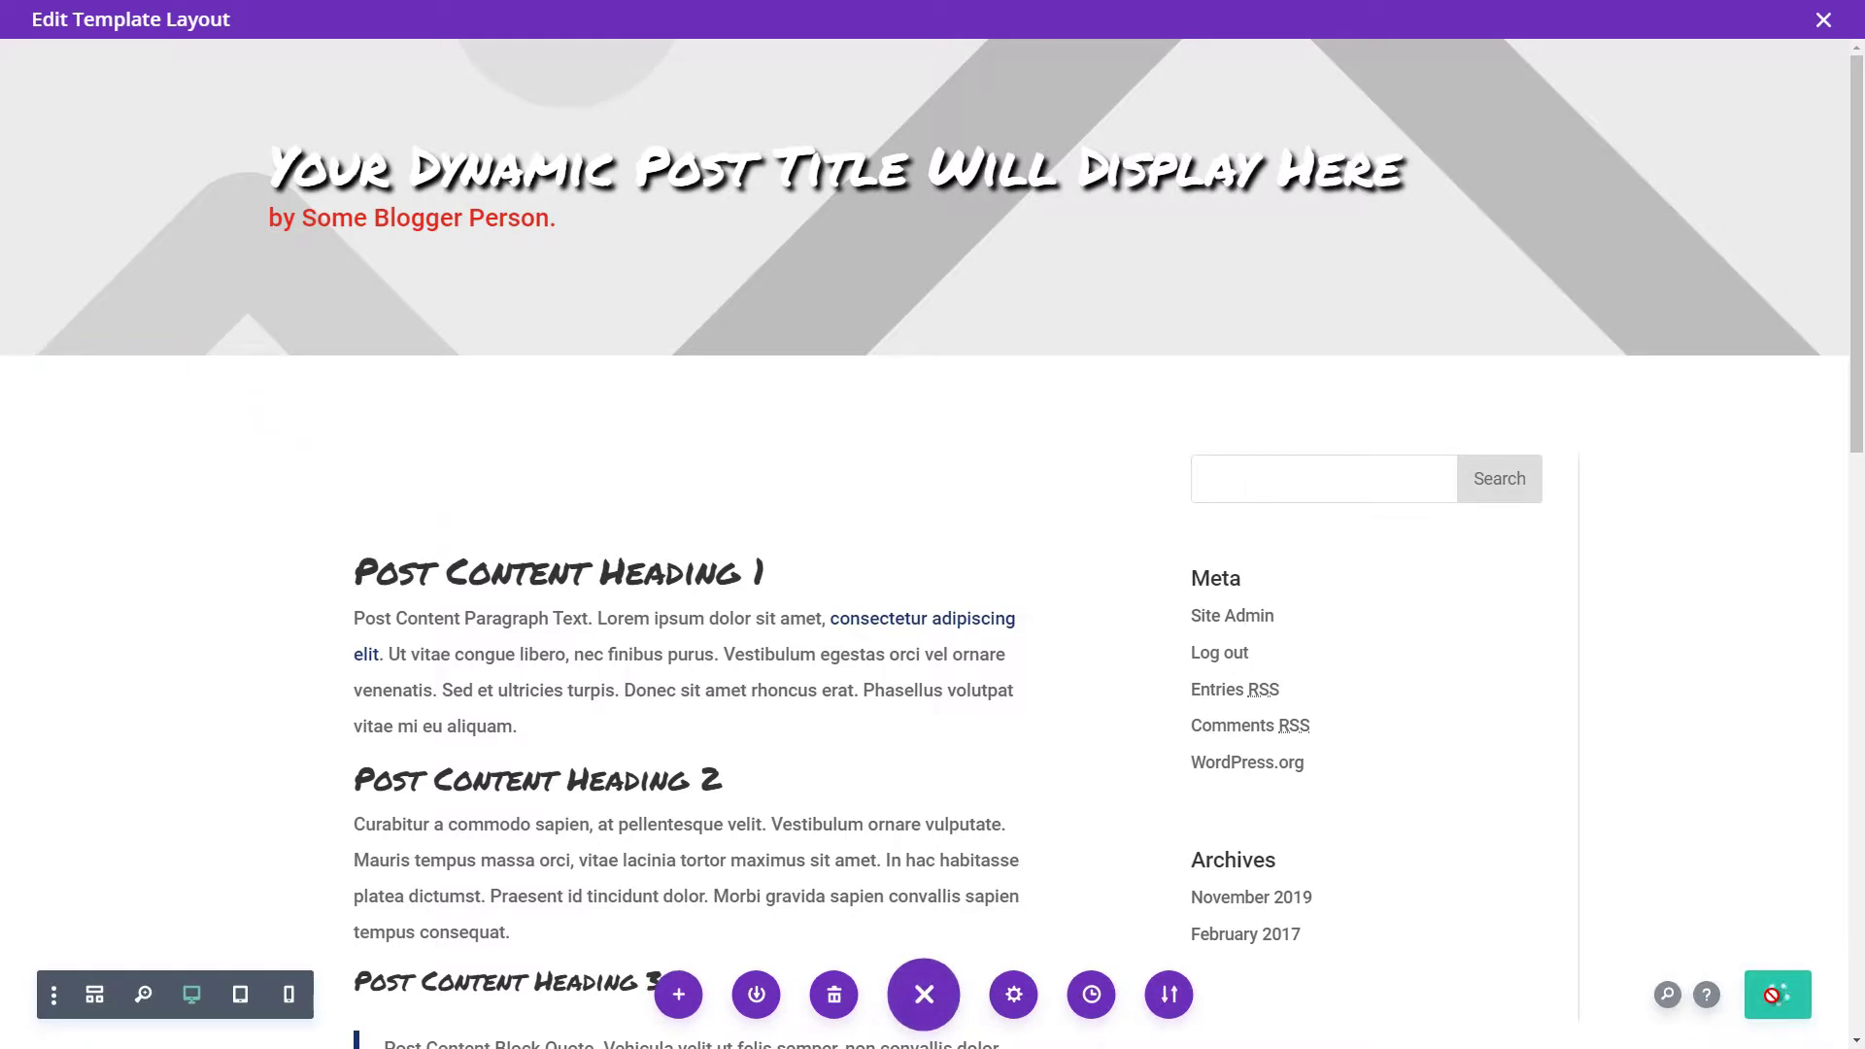
{"action": "left_click", "coordinate": [1777, 994]}
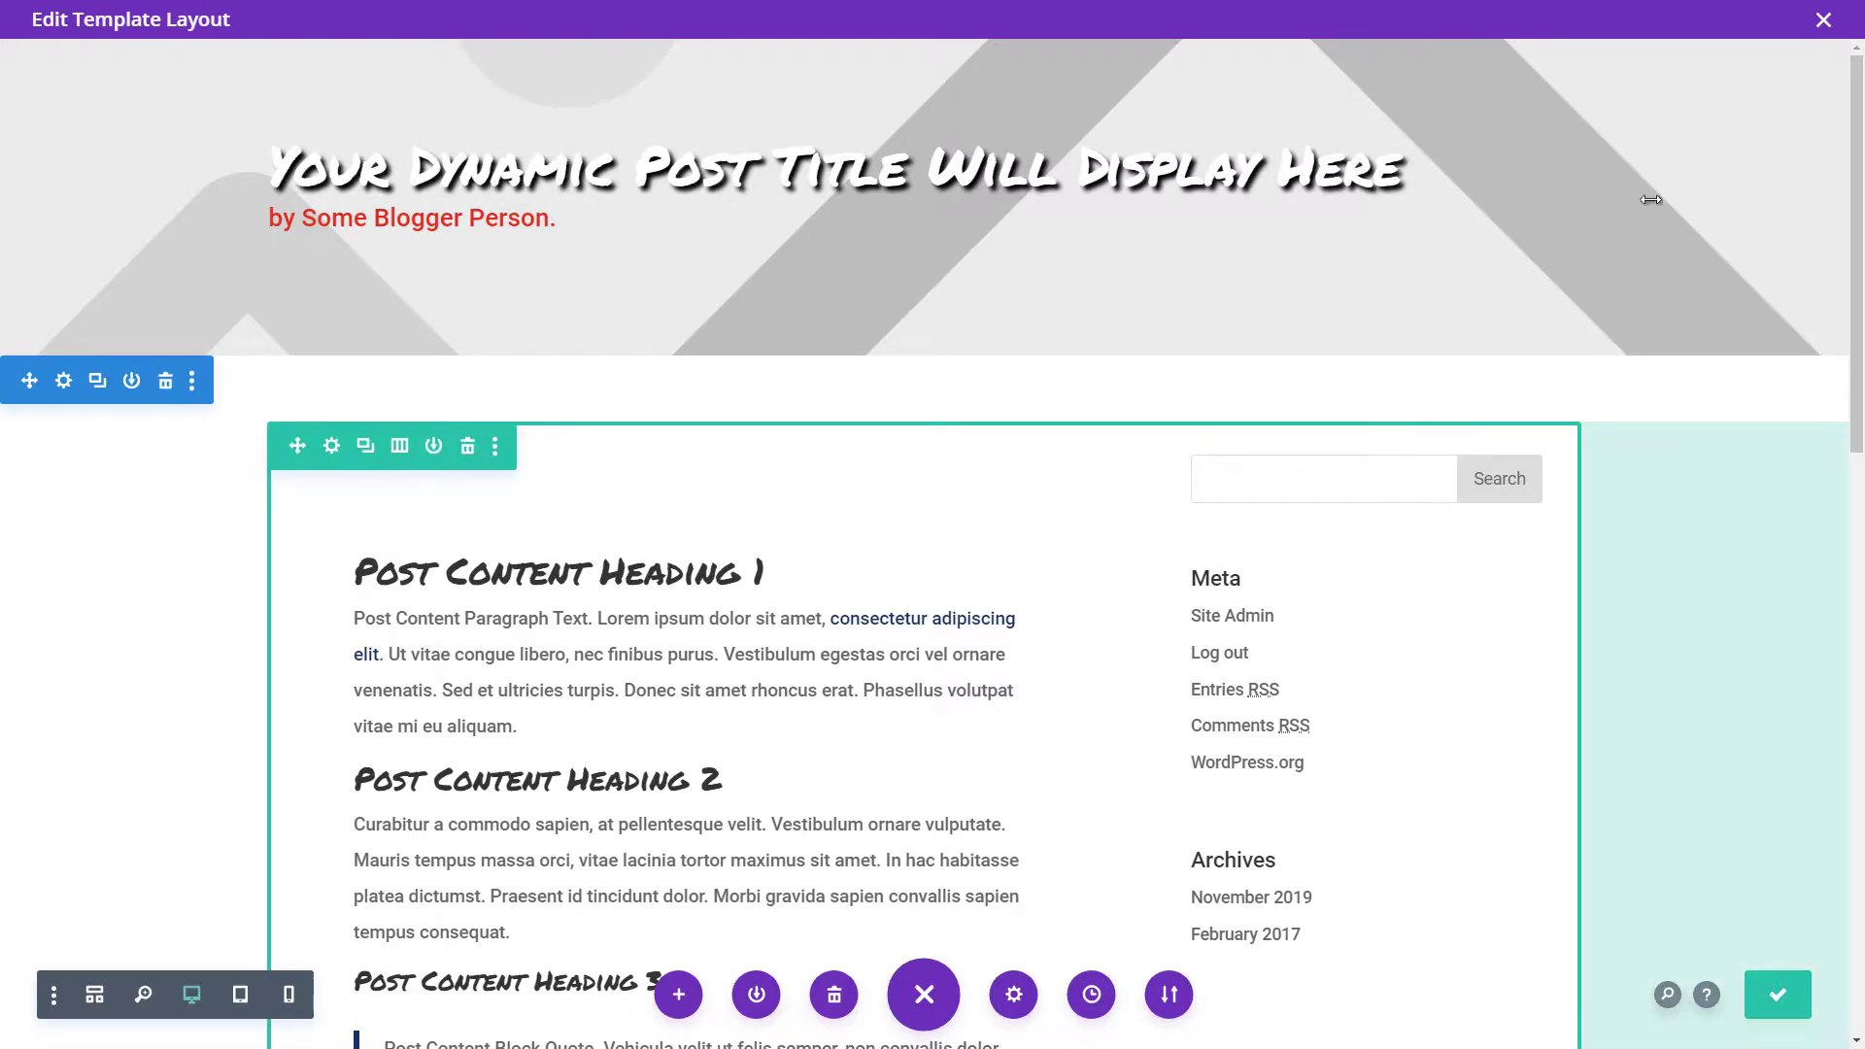
{"action": "left_click", "coordinate": [1824, 19]}
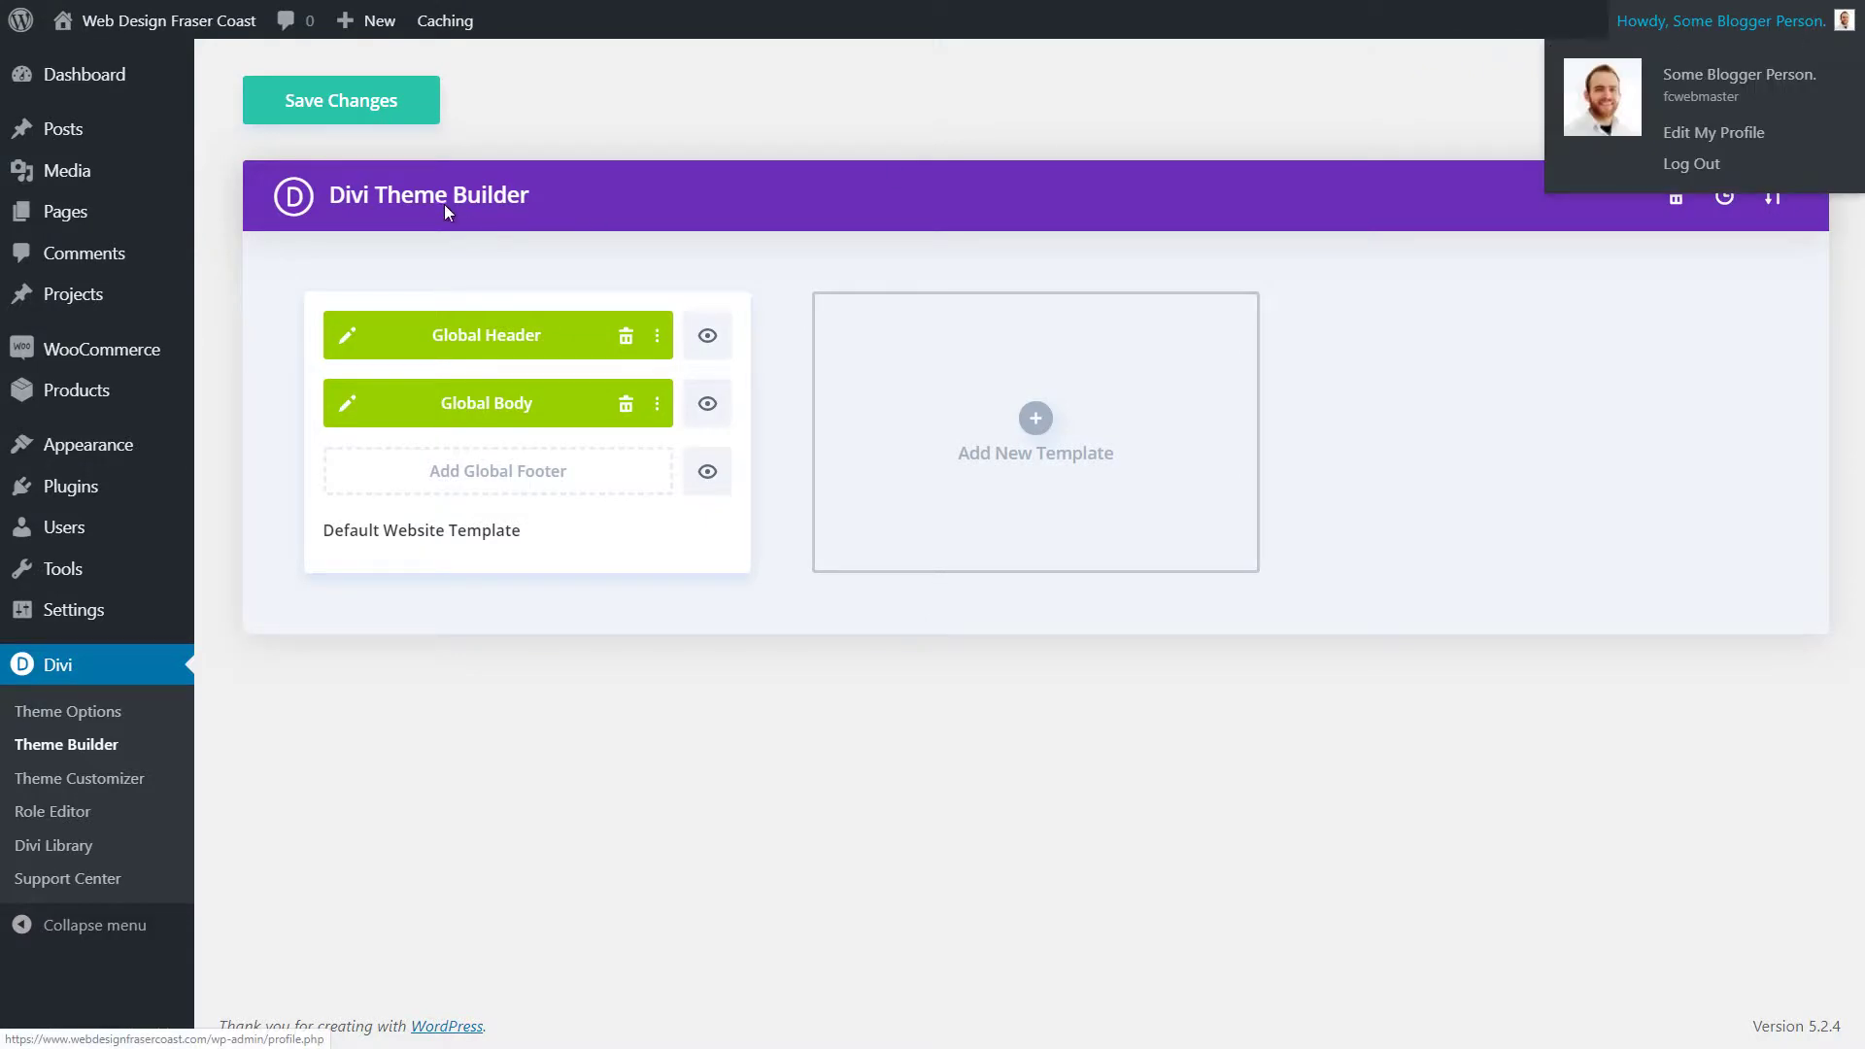
{"action": "left_click", "coordinate": [394, 107]}
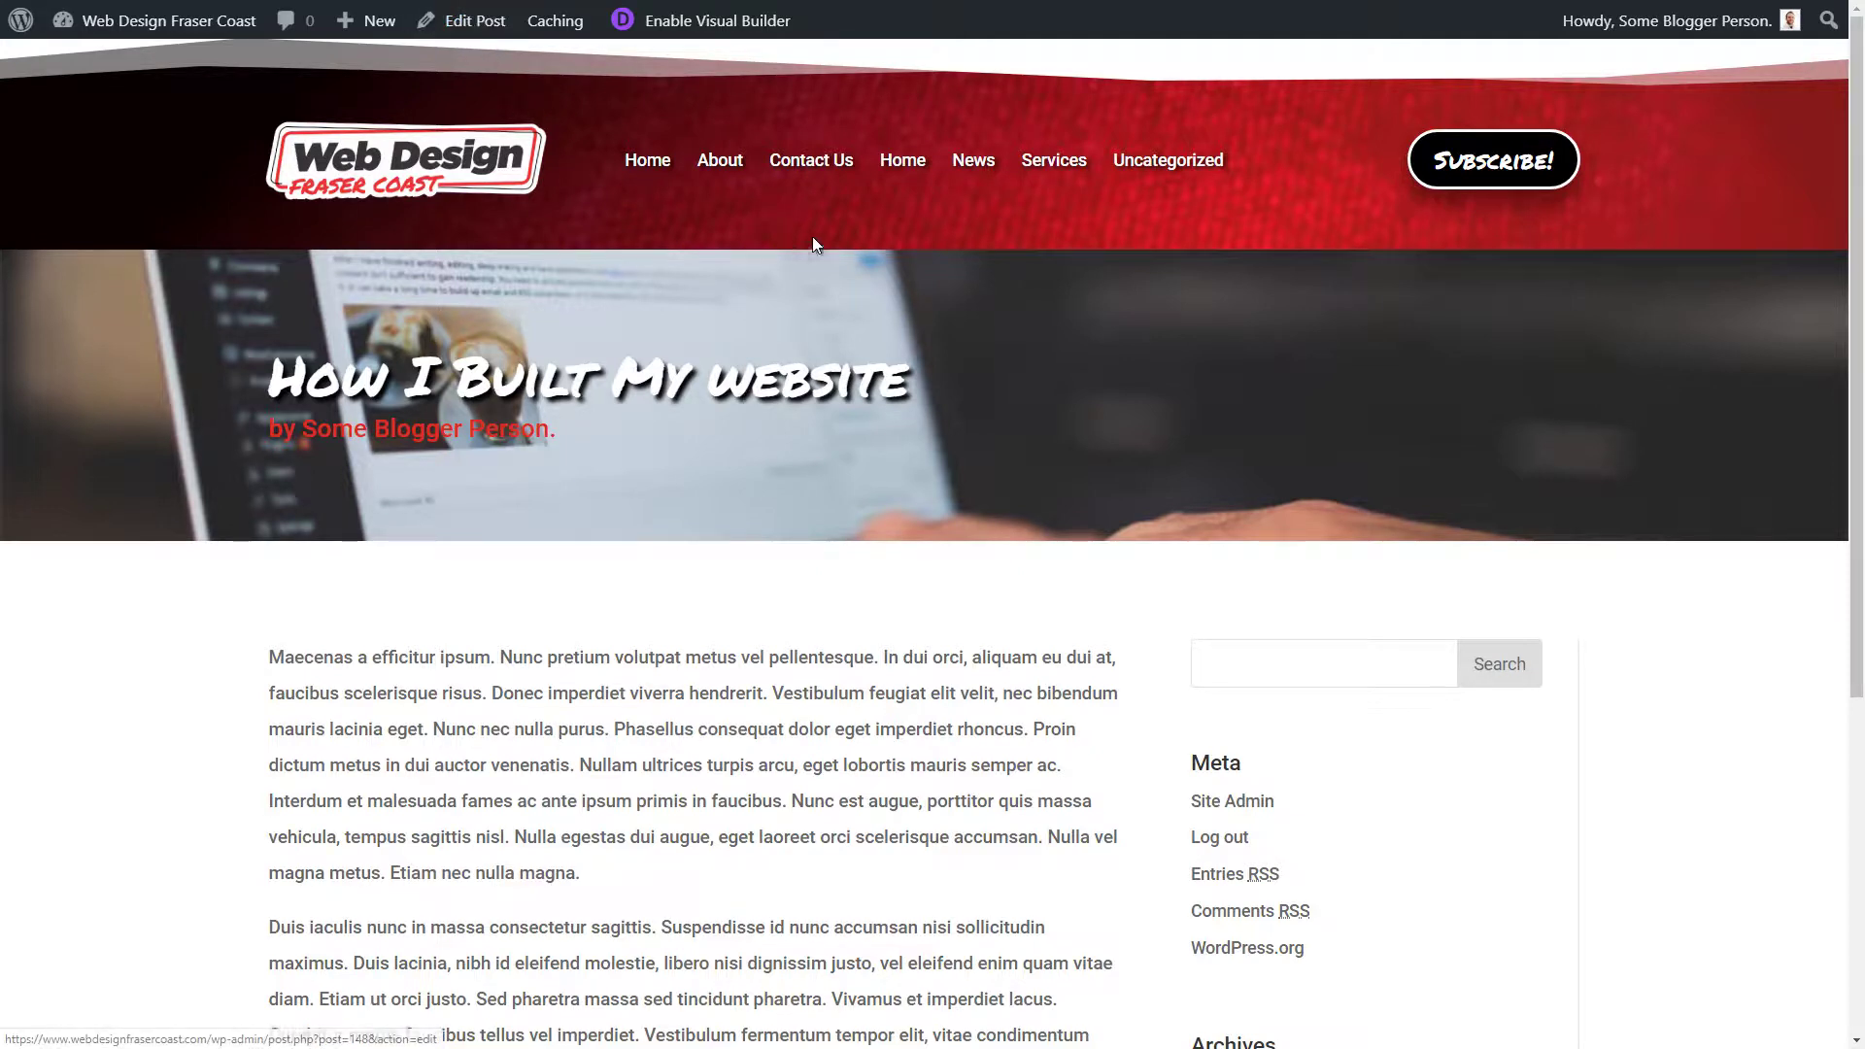
{"action": "scroll", "coordinate": [758, 486], "scroll_direction": "down", "scroll_amount": 5}
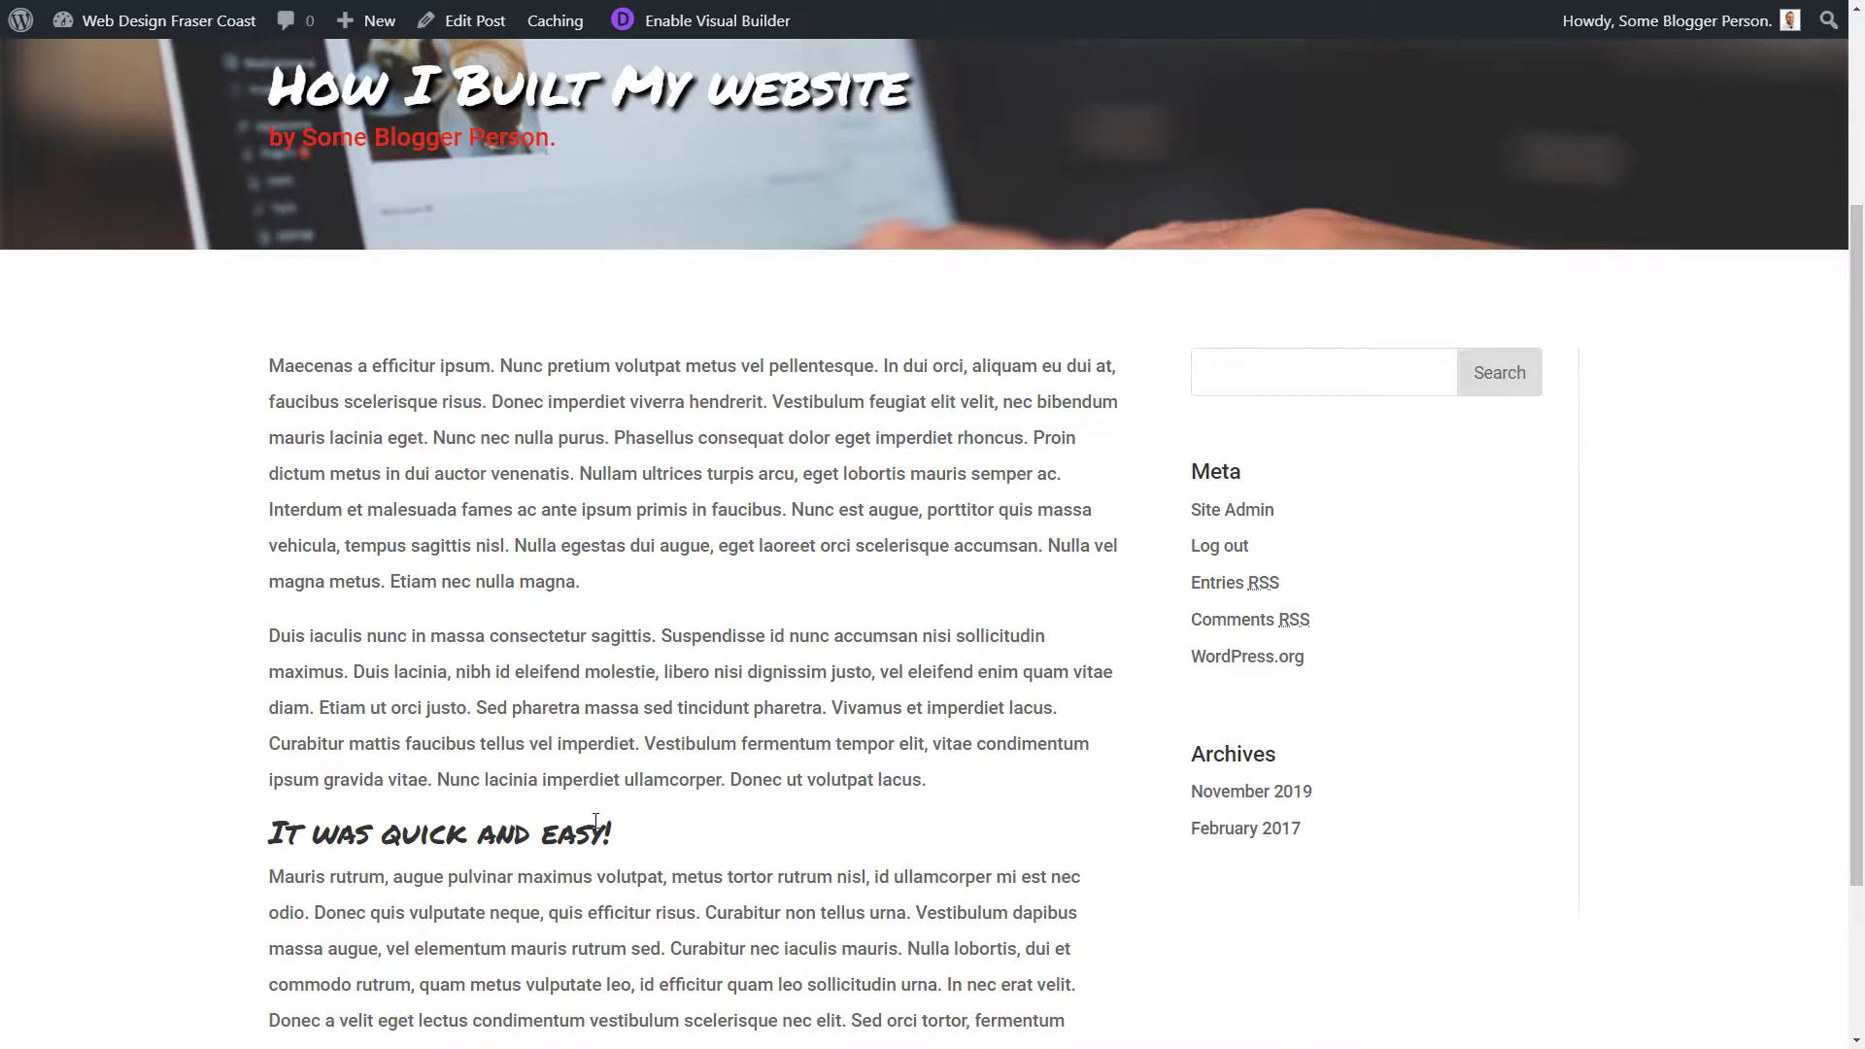
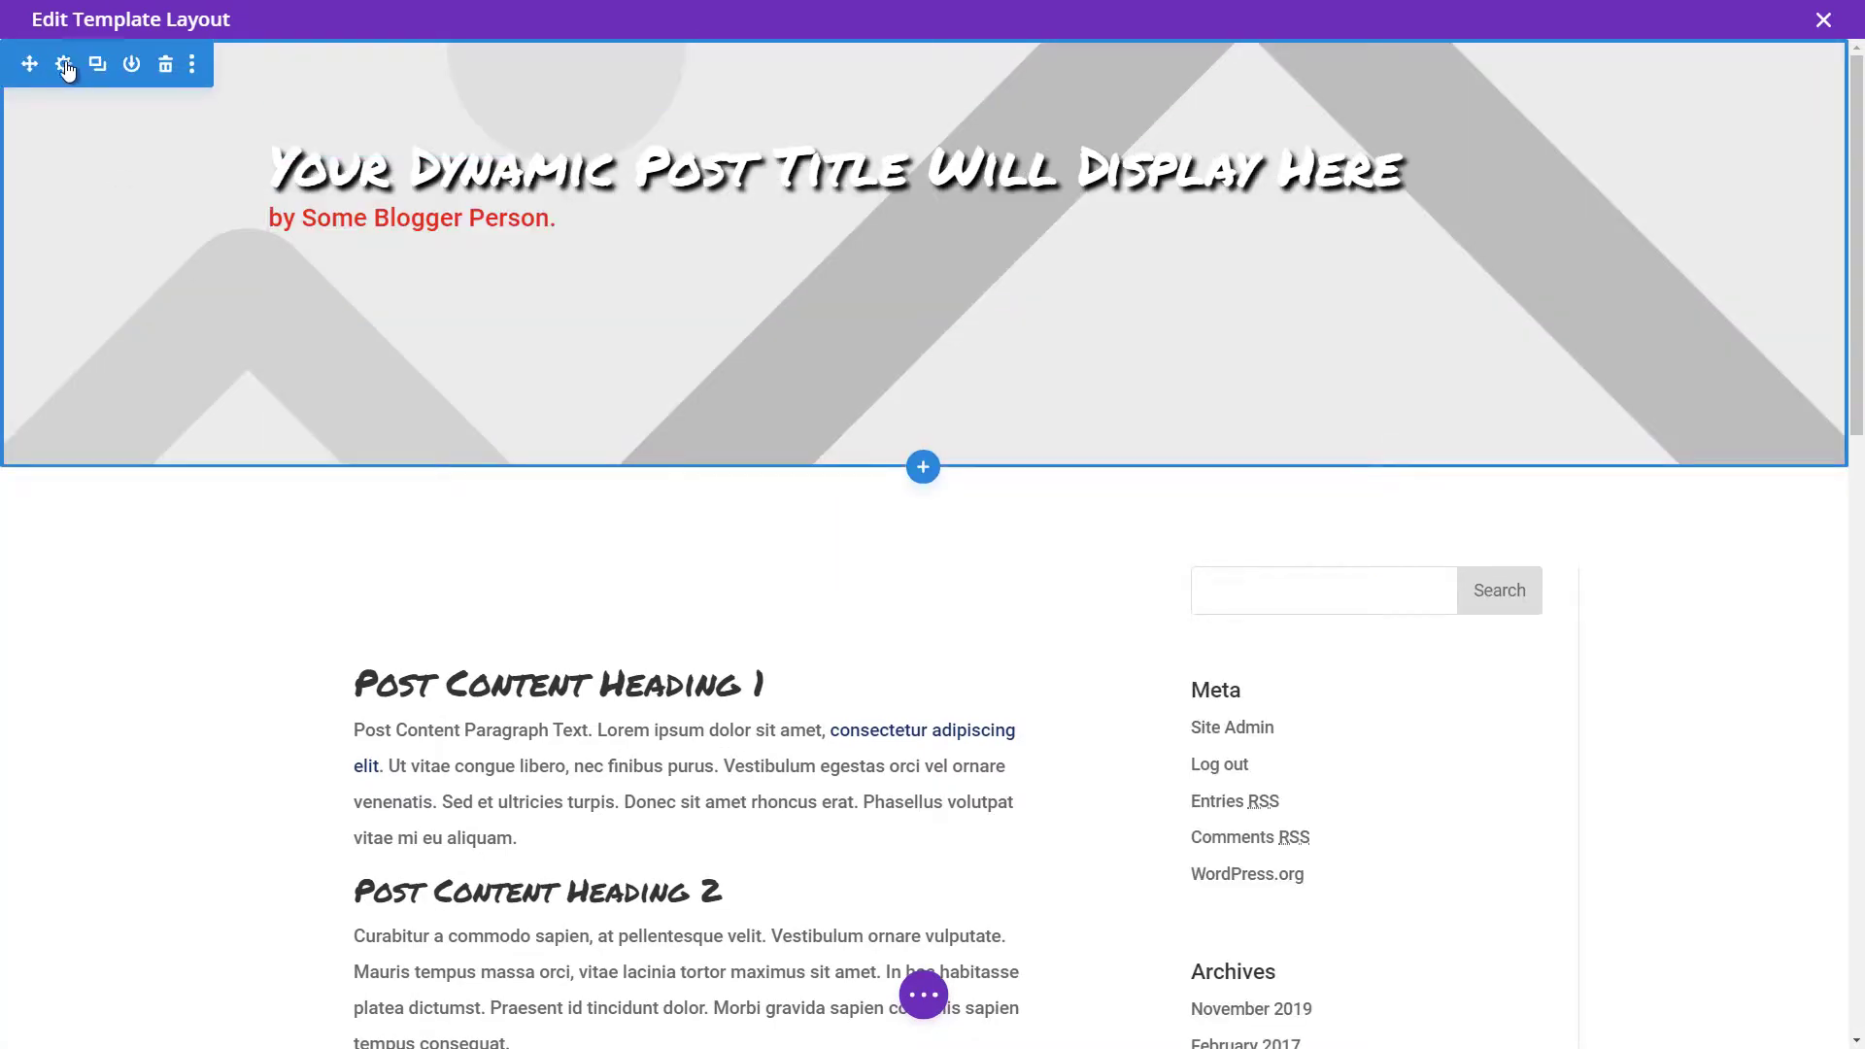
Give the title section a bottom divider in the single-layer wave style.
{"action": "left_click", "coordinate": [65, 68]}
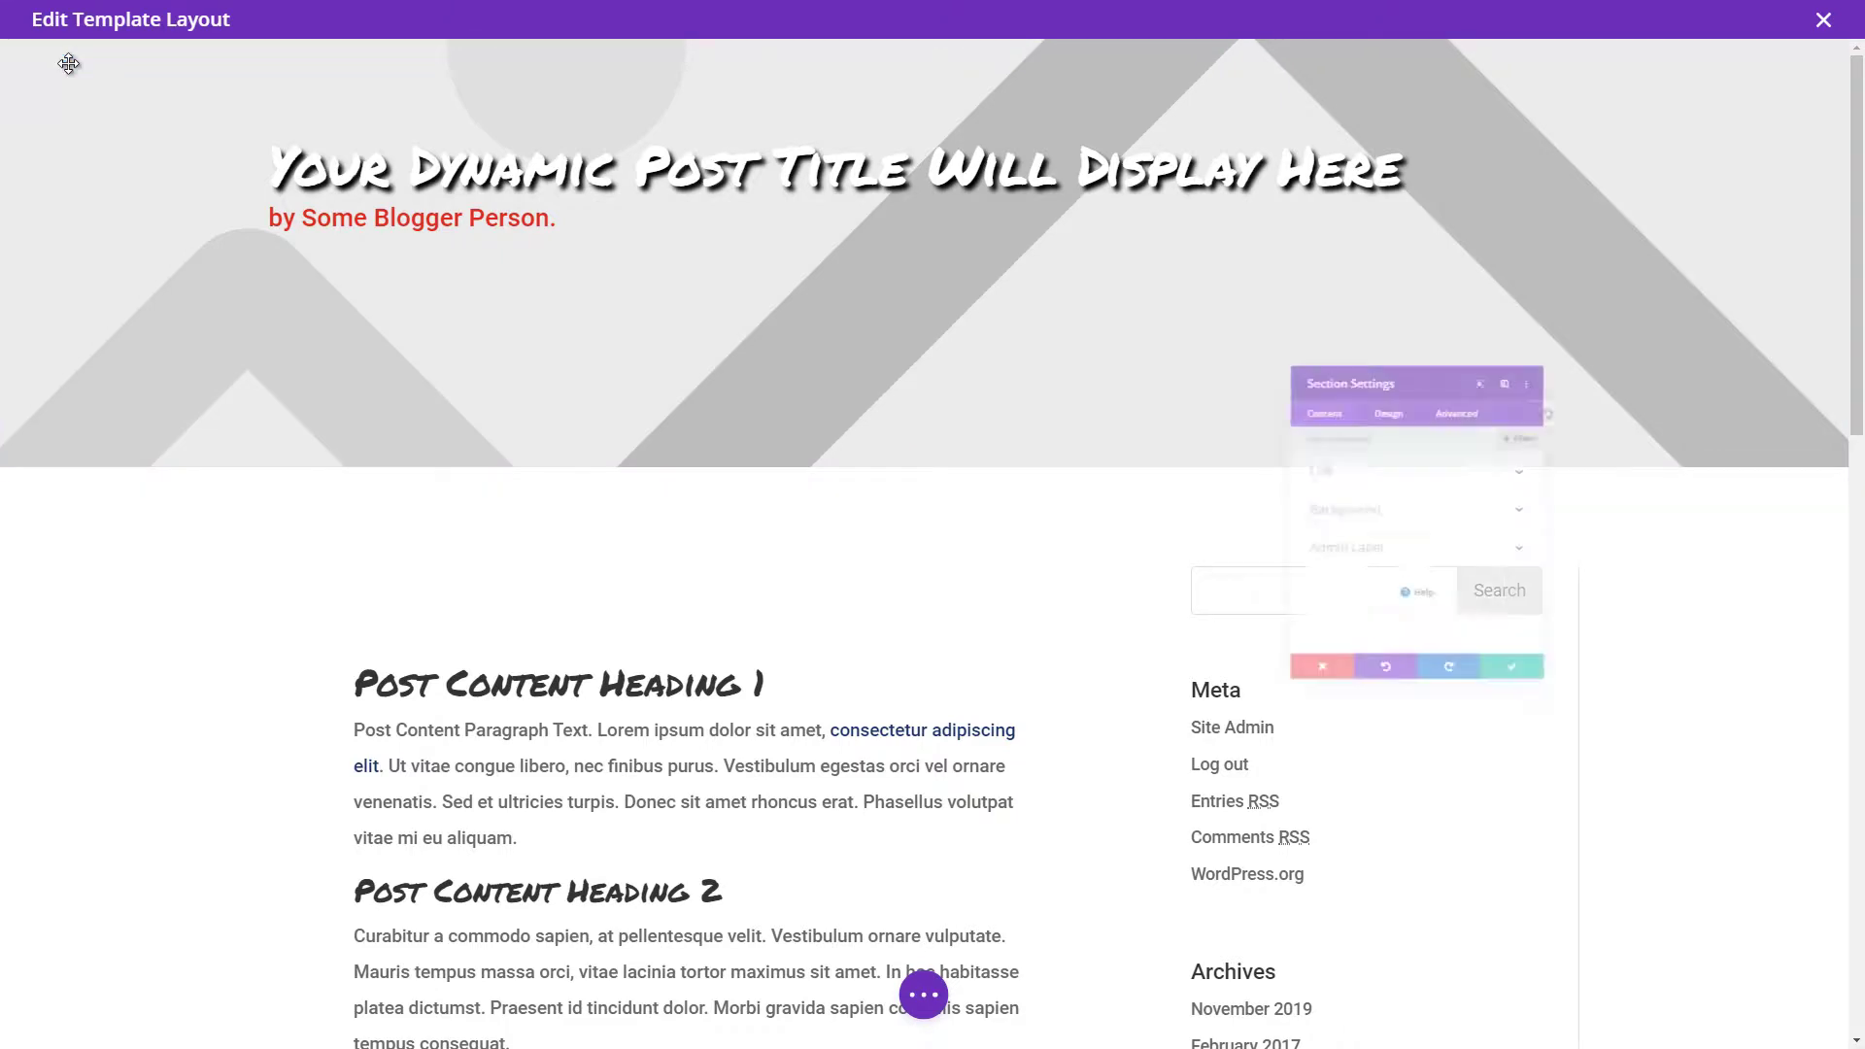
{"action": "left_click", "coordinate": [1361, 313]}
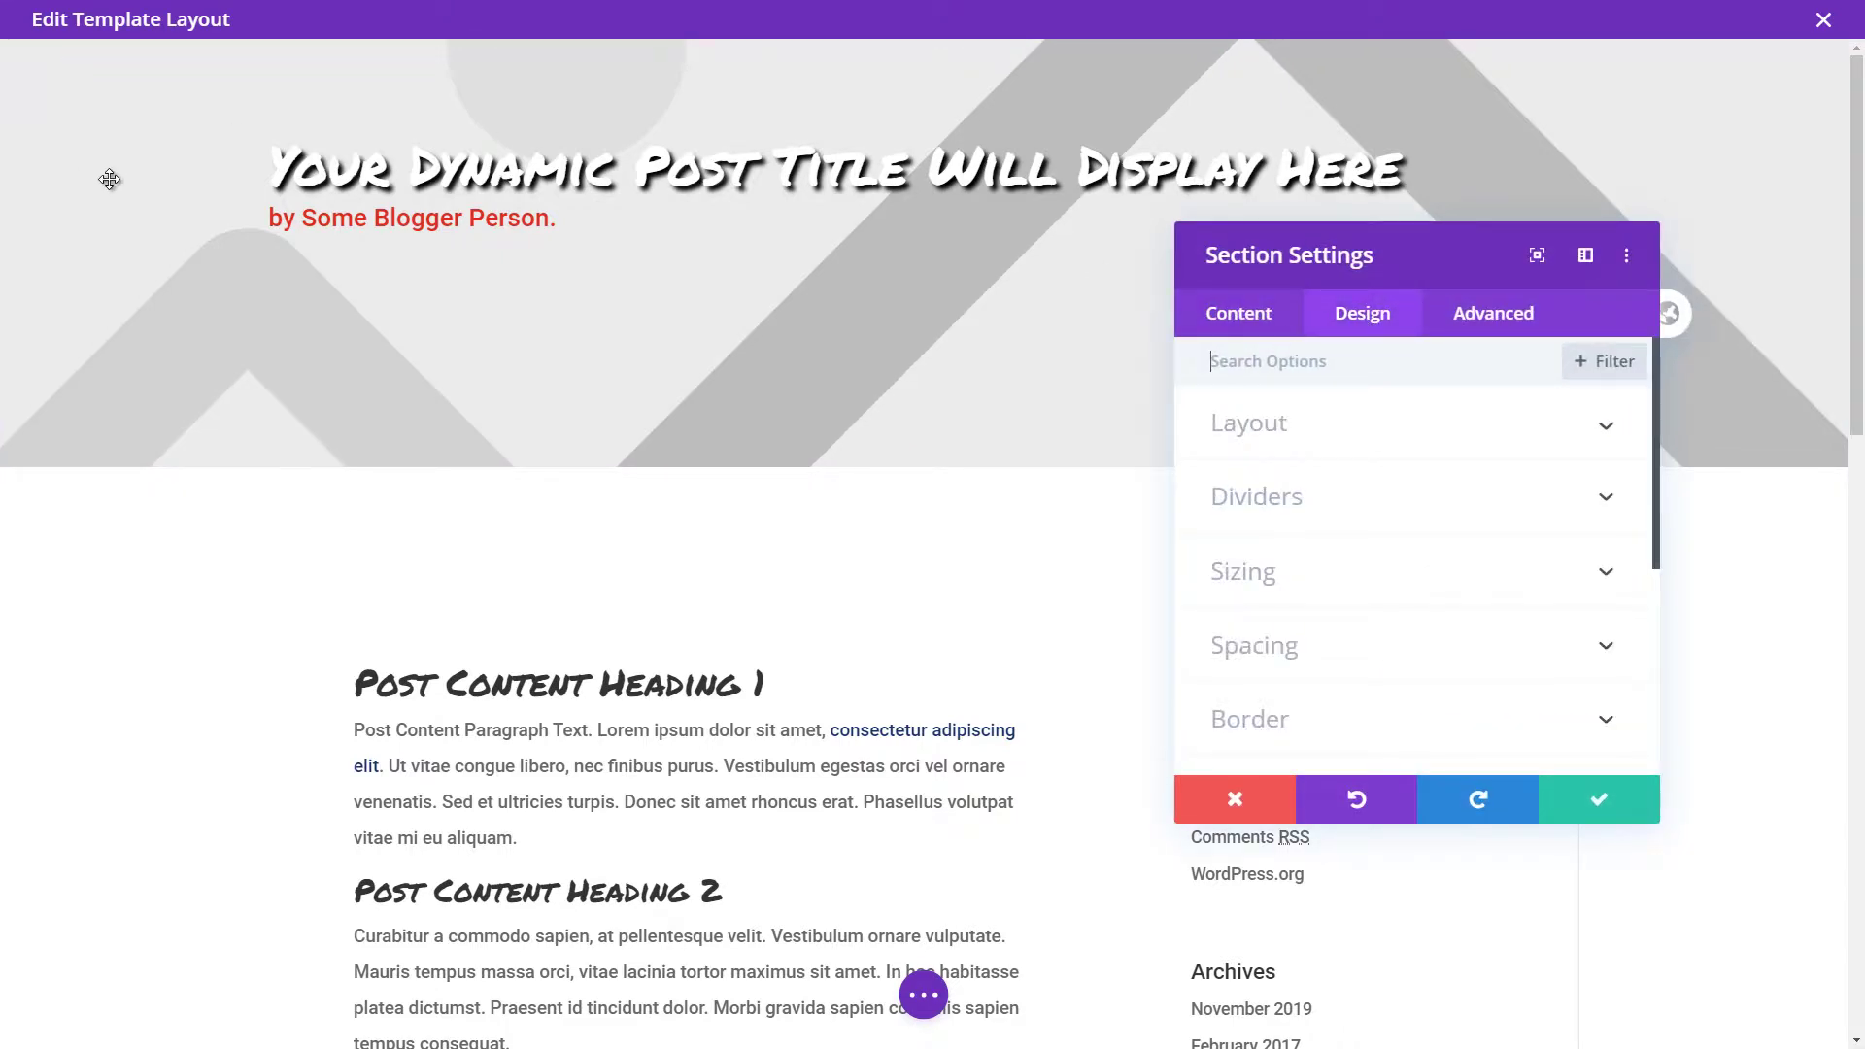
{"action": "left_click", "coordinate": [1292, 504]}
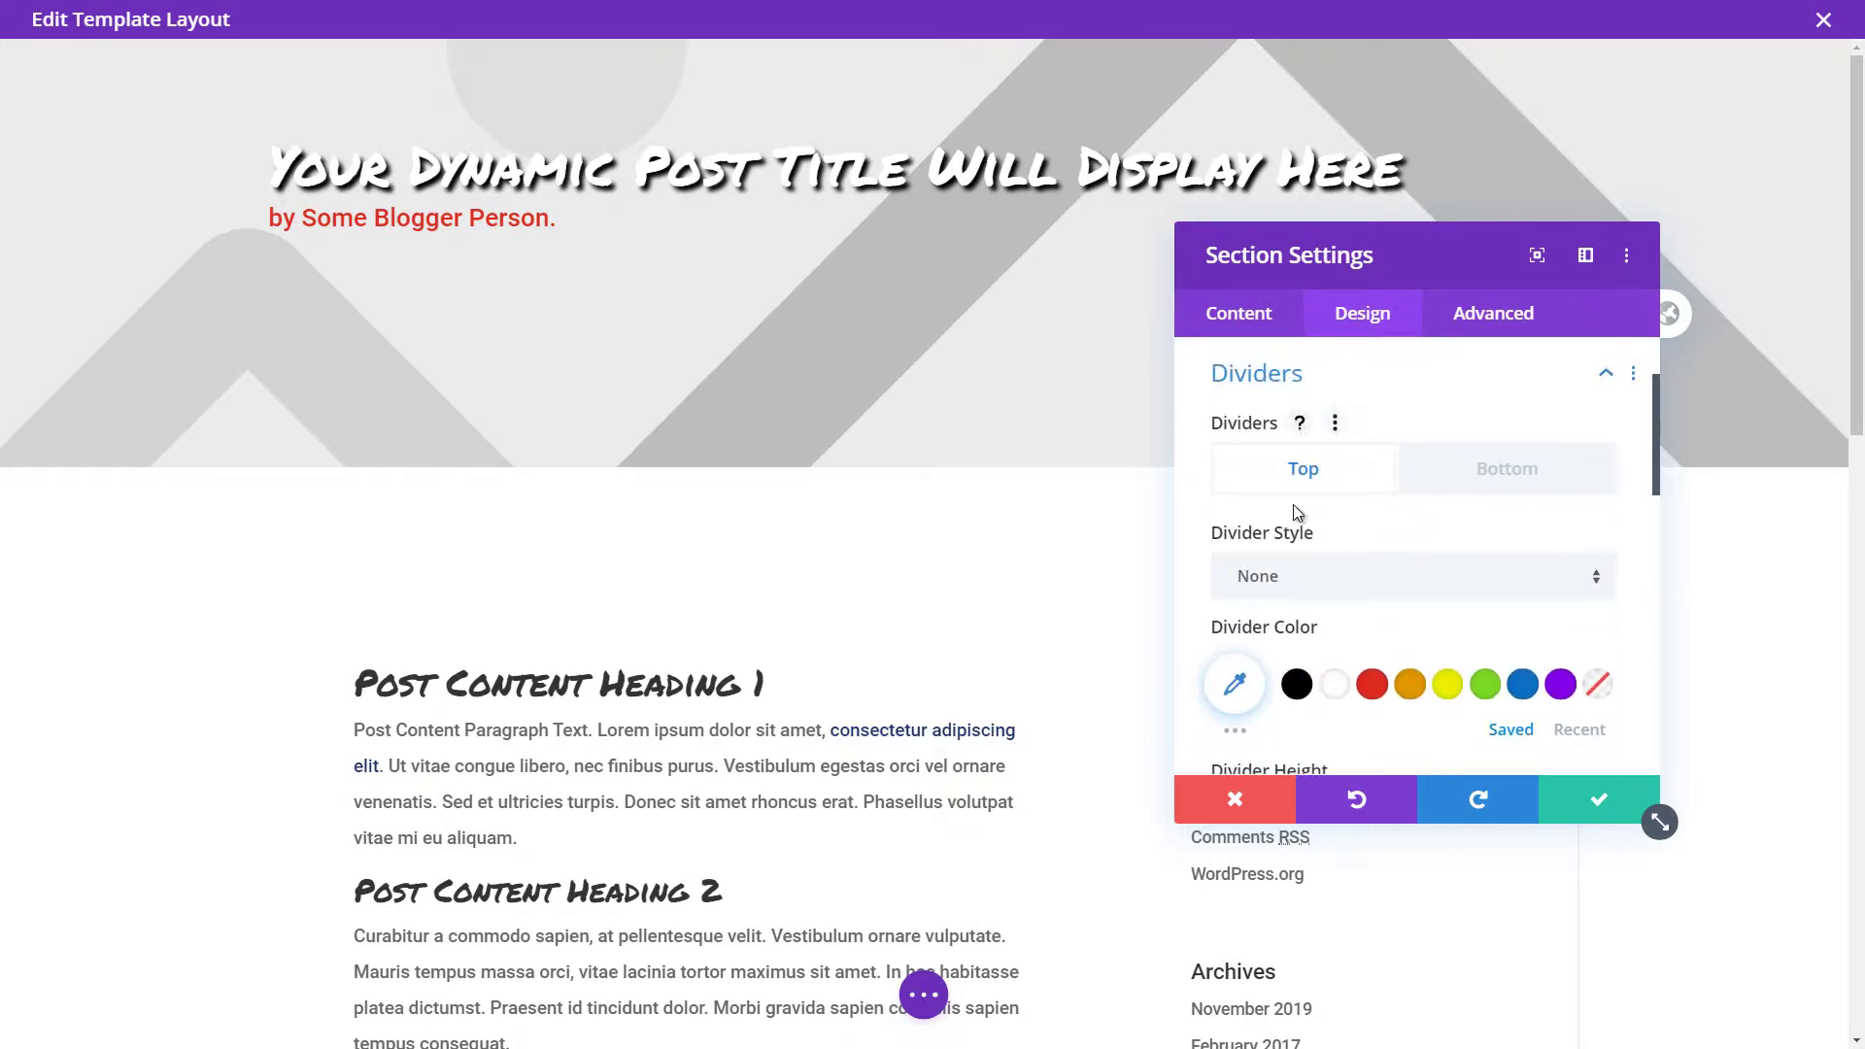
{"action": "left_click", "coordinate": [1513, 476]}
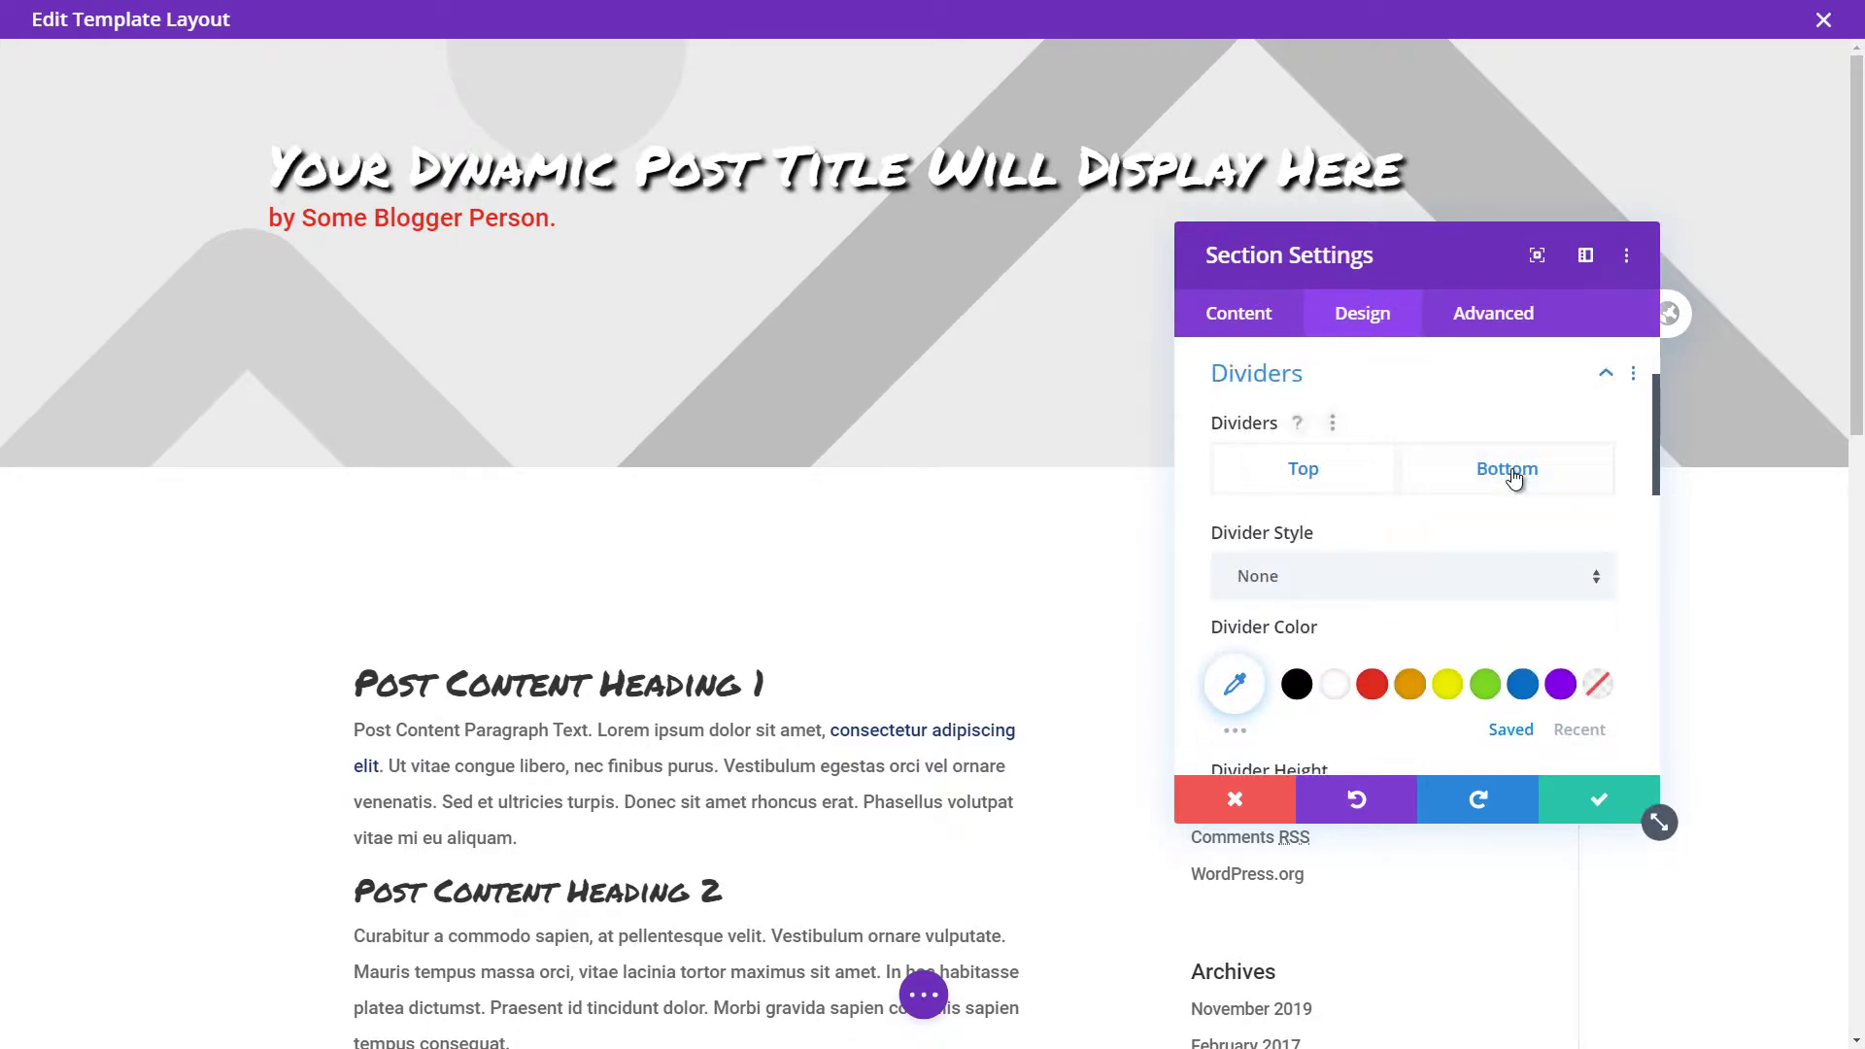
{"action": "left_click", "coordinate": [1388, 588]}
{"action": "scroll", "coordinate": [1389, 600], "scroll_direction": "down", "scroll_amount": 1}
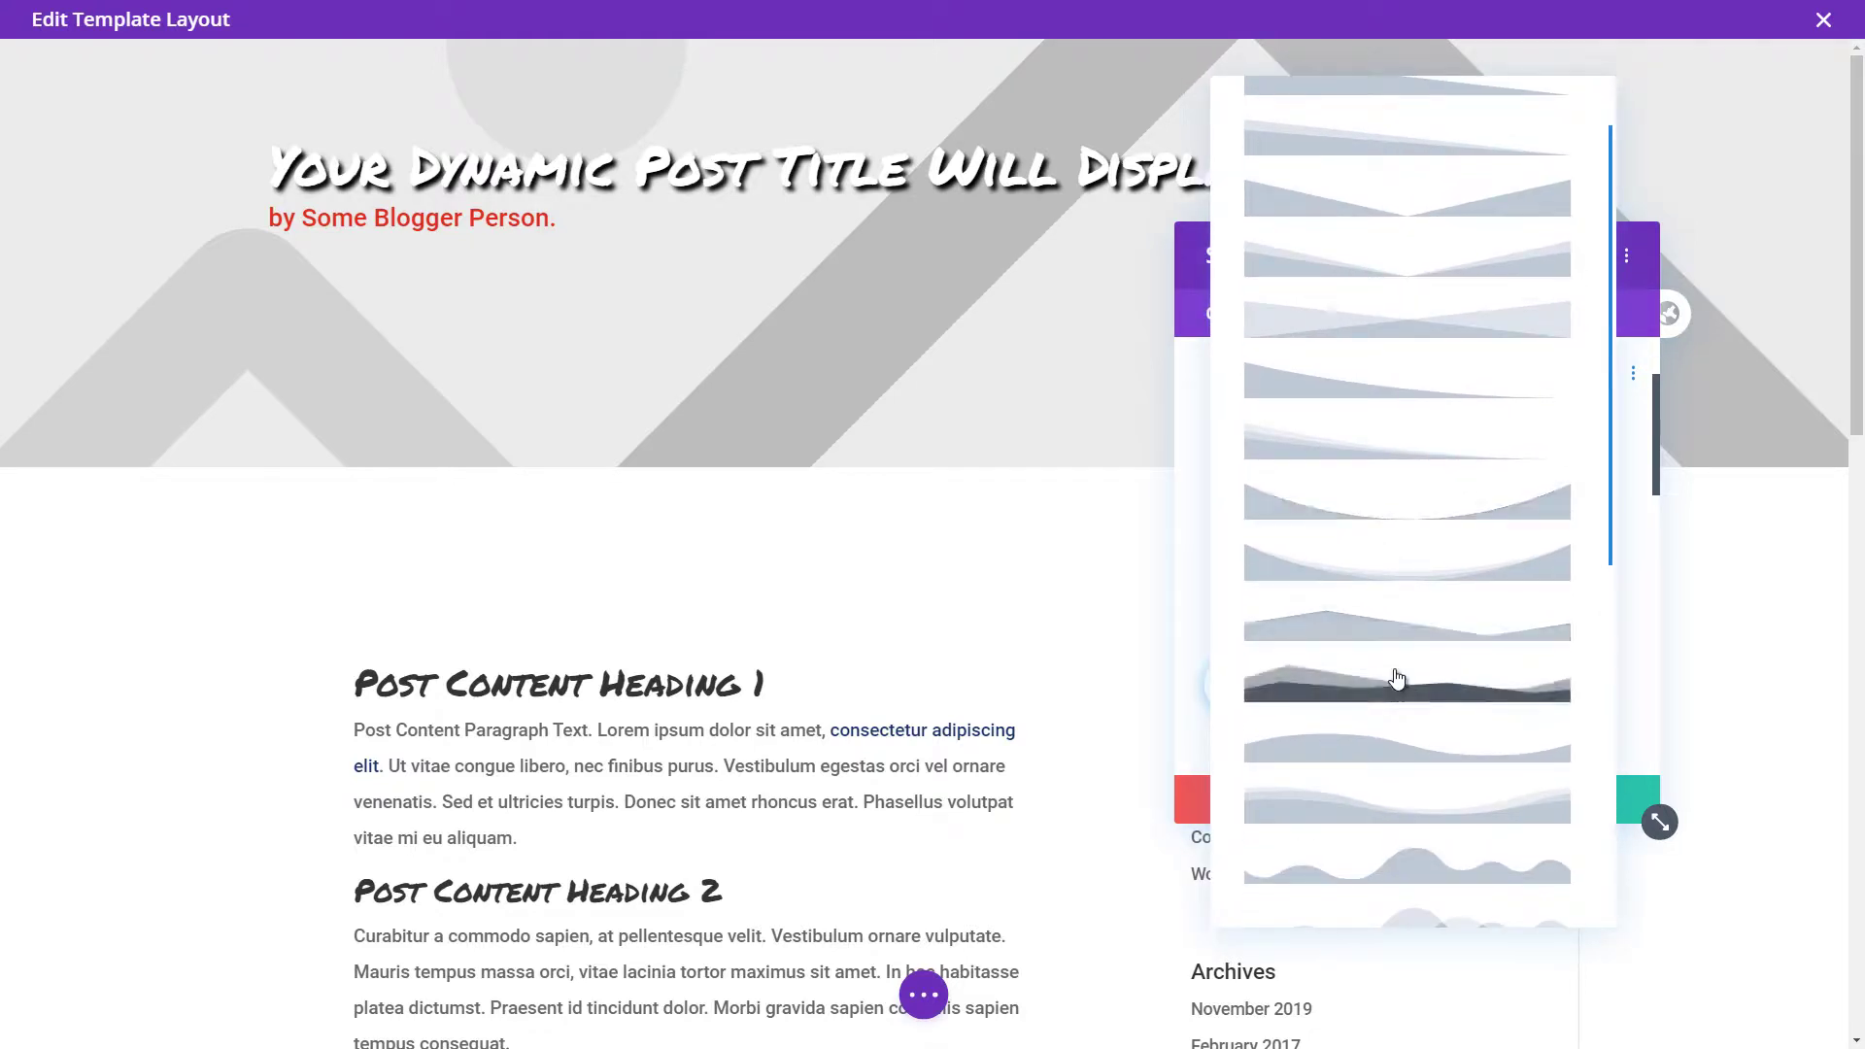
{"action": "scroll", "coordinate": [1375, 826], "scroll_direction": "down", "scroll_amount": 2}
{"action": "scroll", "coordinate": [1376, 826], "scroll_direction": "down", "scroll_amount": 5}
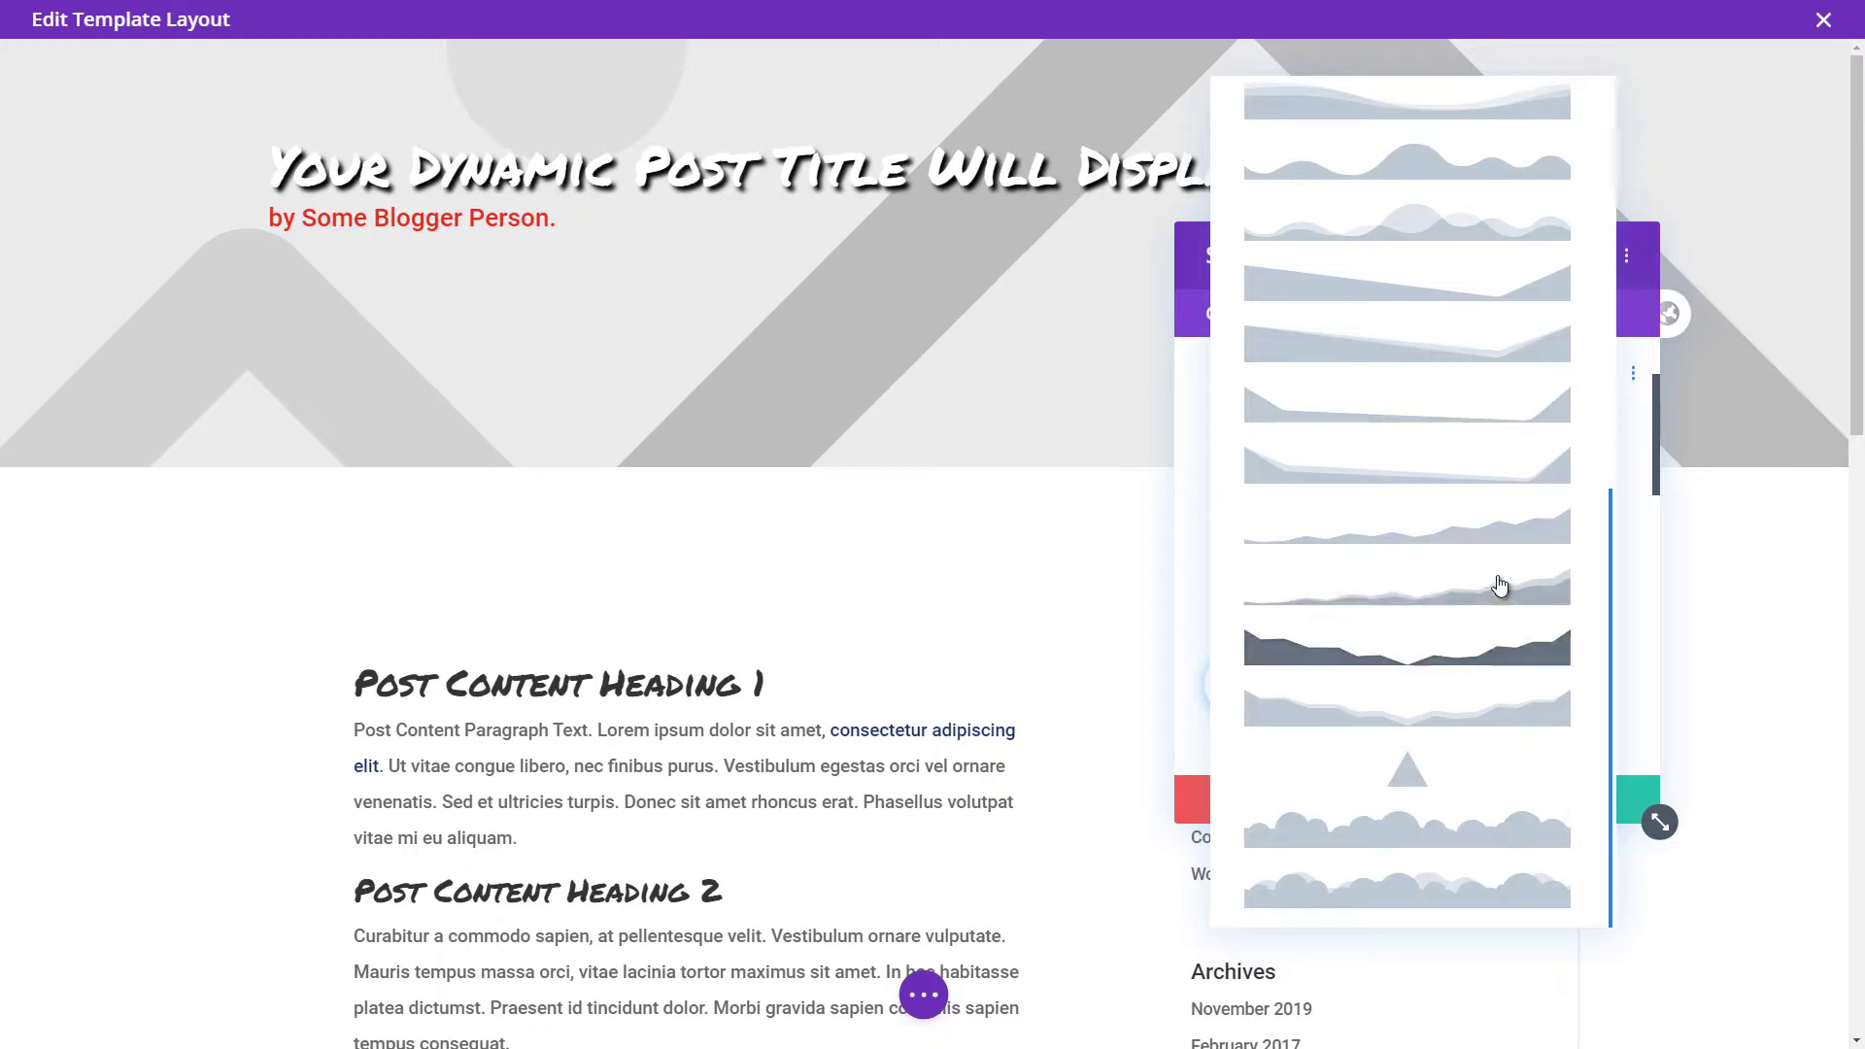
{"action": "scroll", "coordinate": [1447, 622], "scroll_direction": "up", "scroll_amount": 6}
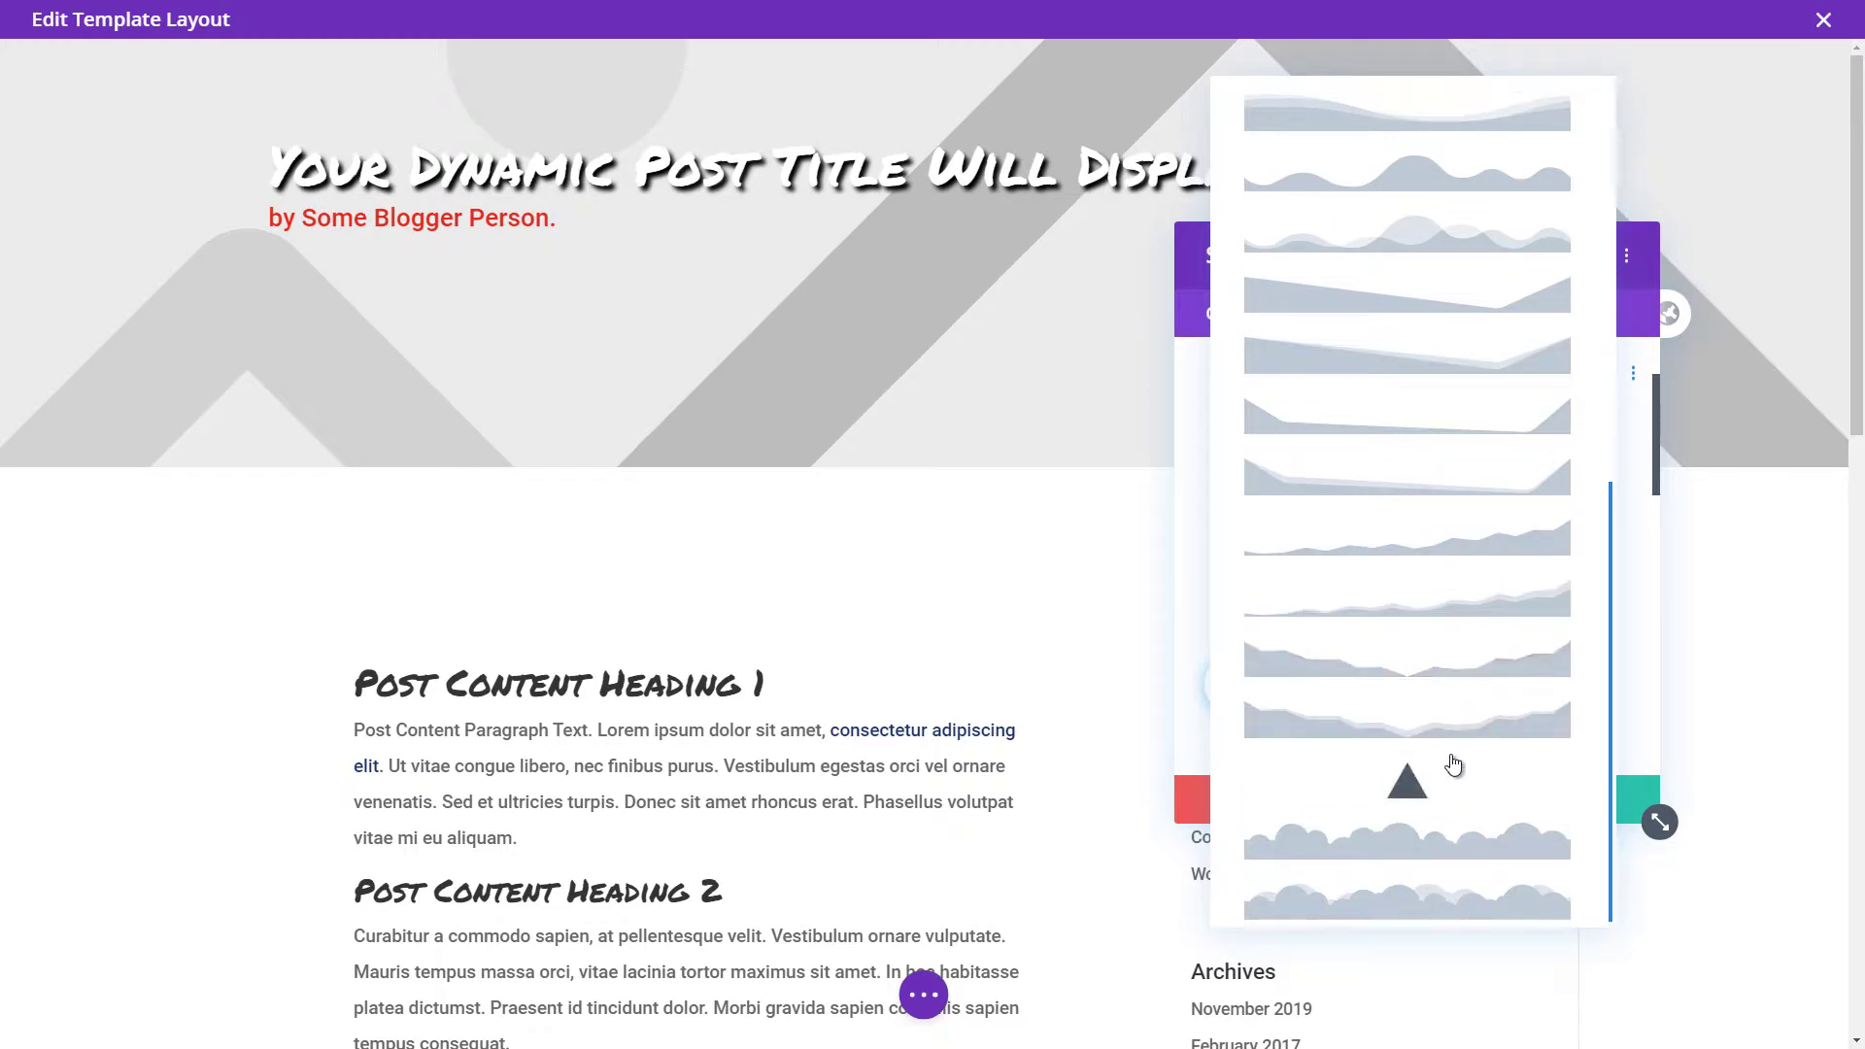
{"action": "scroll", "coordinate": [1459, 557], "scroll_direction": "up", "scroll_amount": 2}
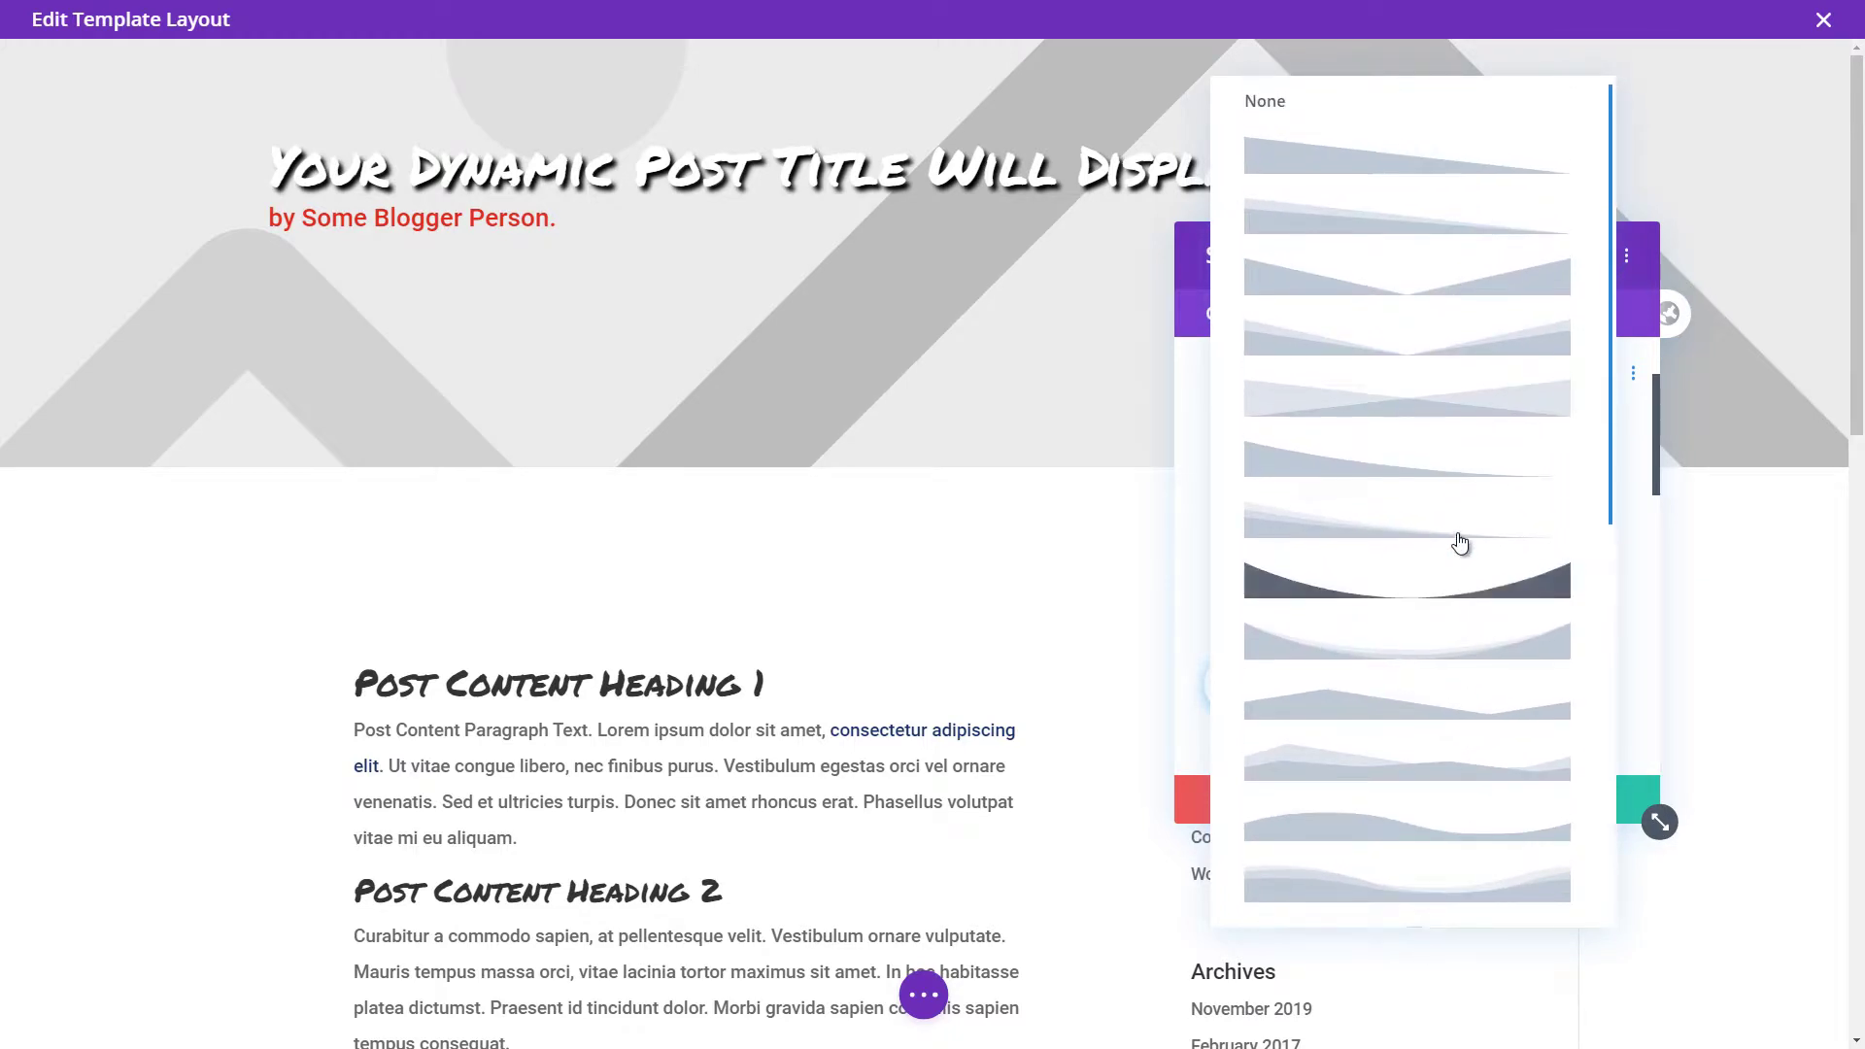
{"action": "scroll", "coordinate": [1459, 544], "scroll_direction": "down", "scroll_amount": 4}
{"action": "left_click", "coordinate": [1460, 530]}
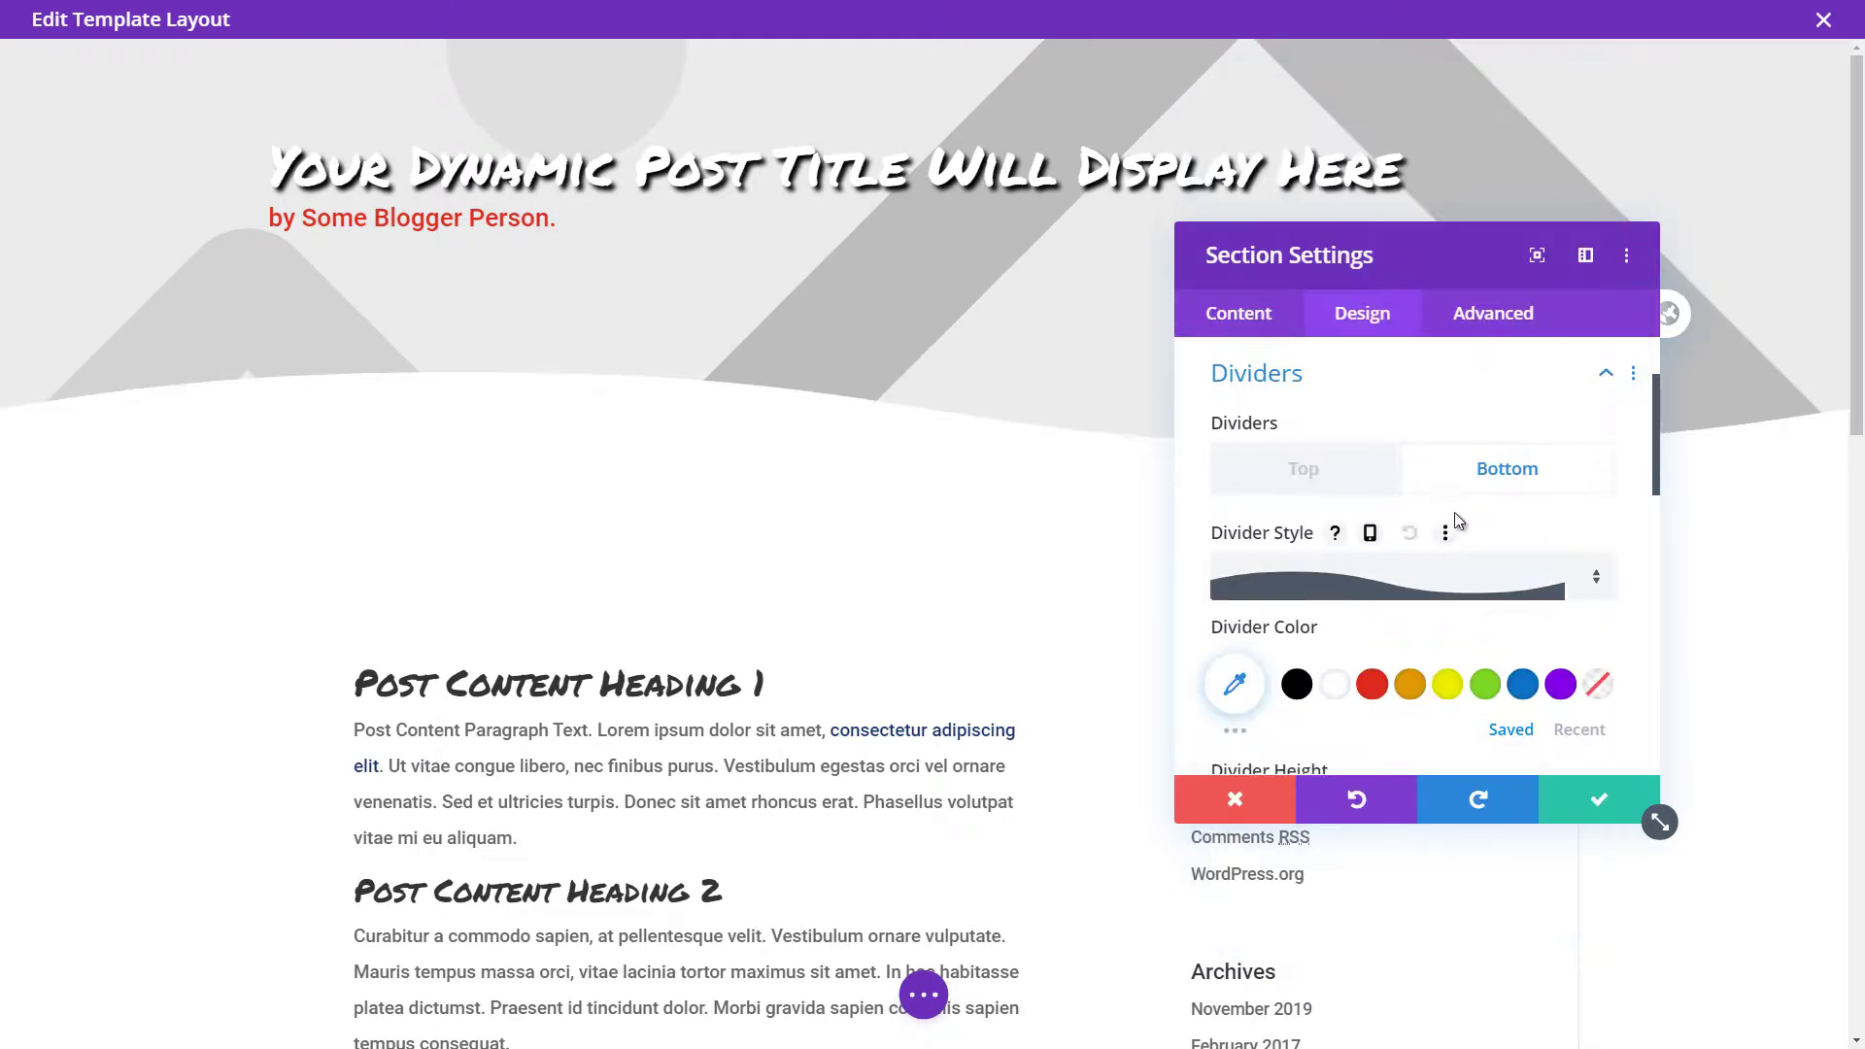
Change the title section's bottom divider to the layered mountain style with a 124px height and save the section settings.
{"action": "left_click", "coordinate": [1399, 591]}
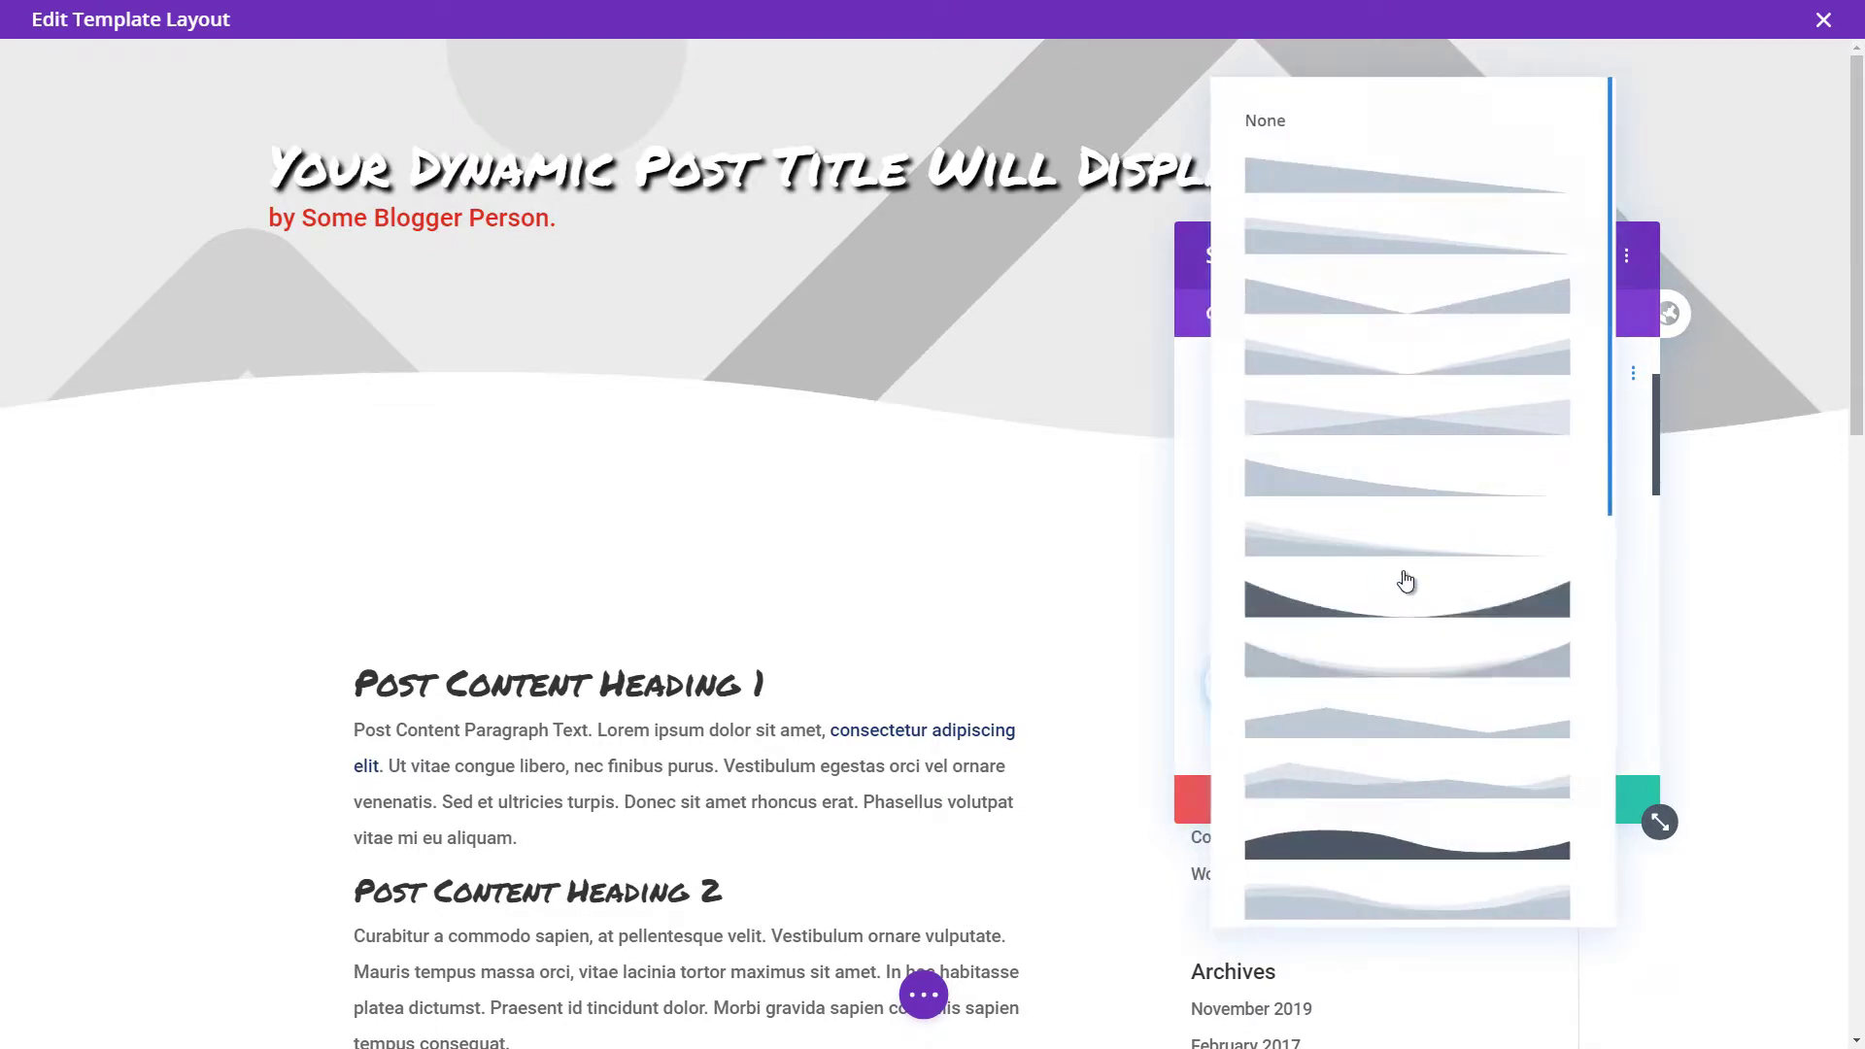
{"action": "scroll", "coordinate": [1437, 680], "scroll_direction": "down", "scroll_amount": 2}
{"action": "left_click", "coordinate": [1419, 608]}
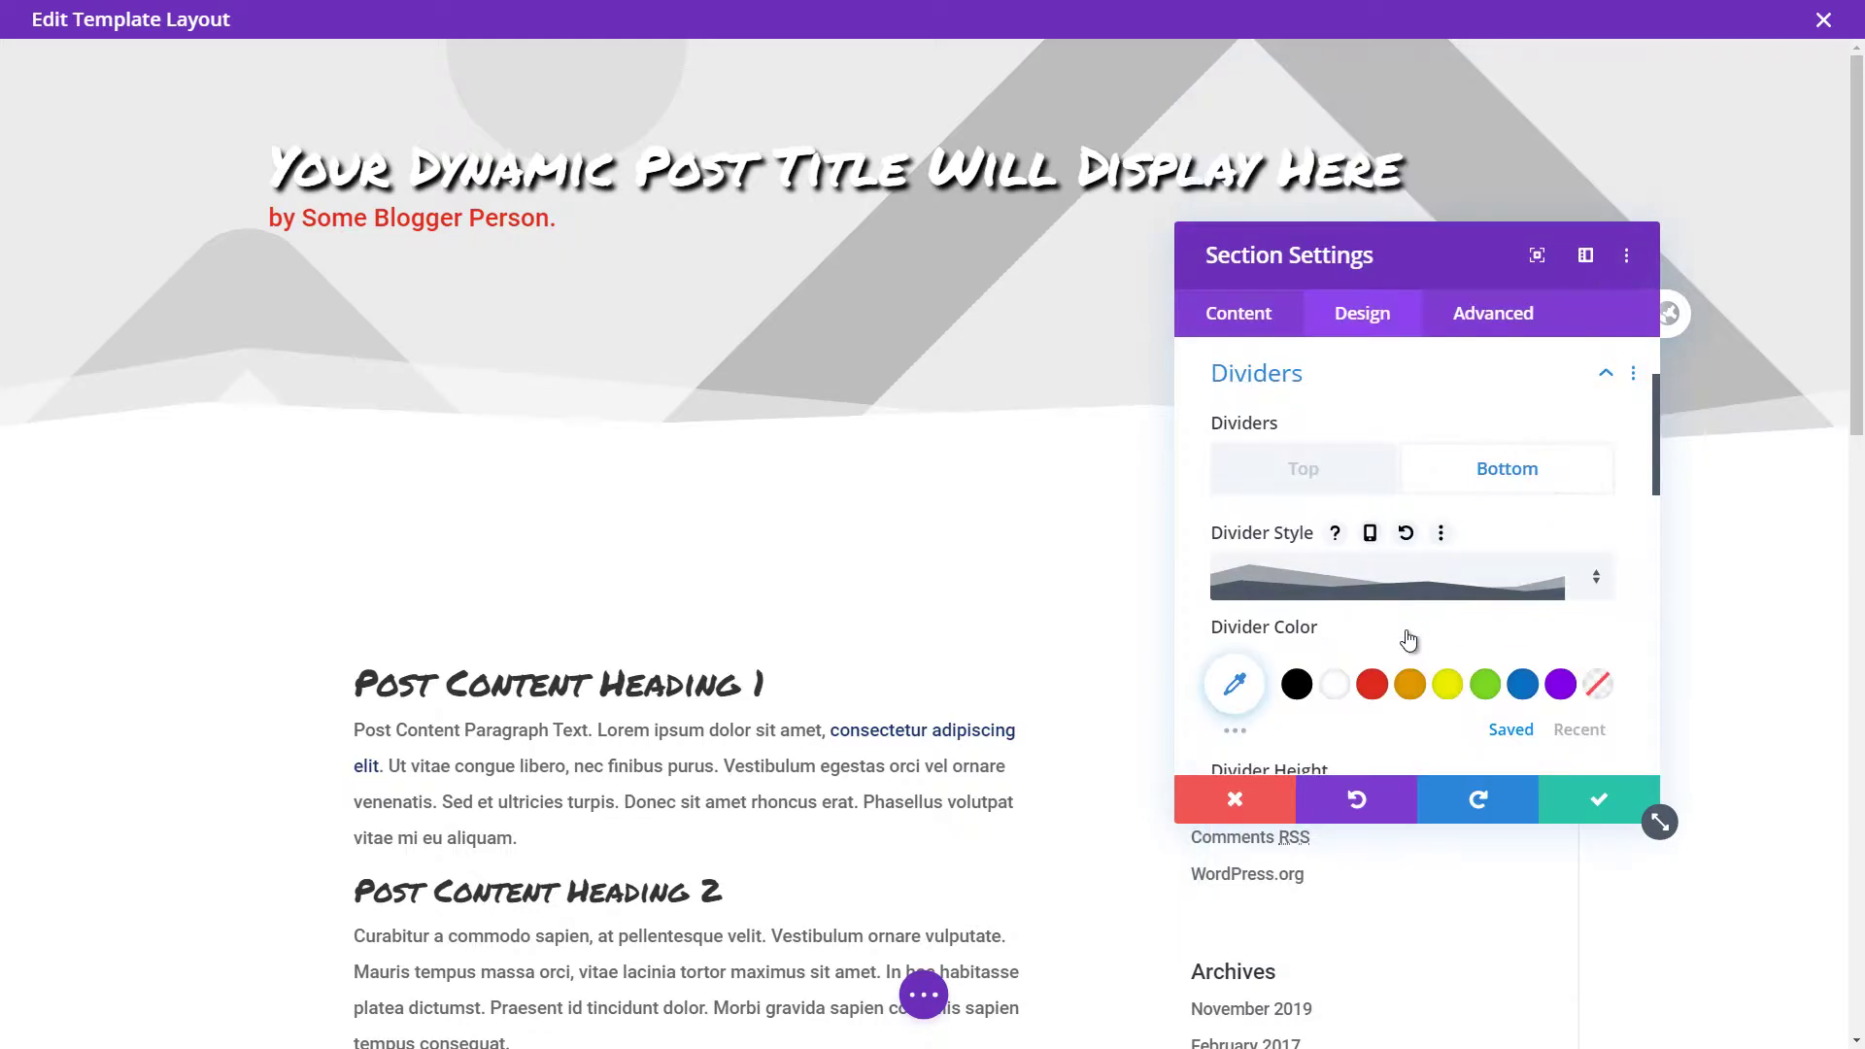
{"action": "scroll", "coordinate": [1305, 644], "scroll_direction": "down", "scroll_amount": 2}
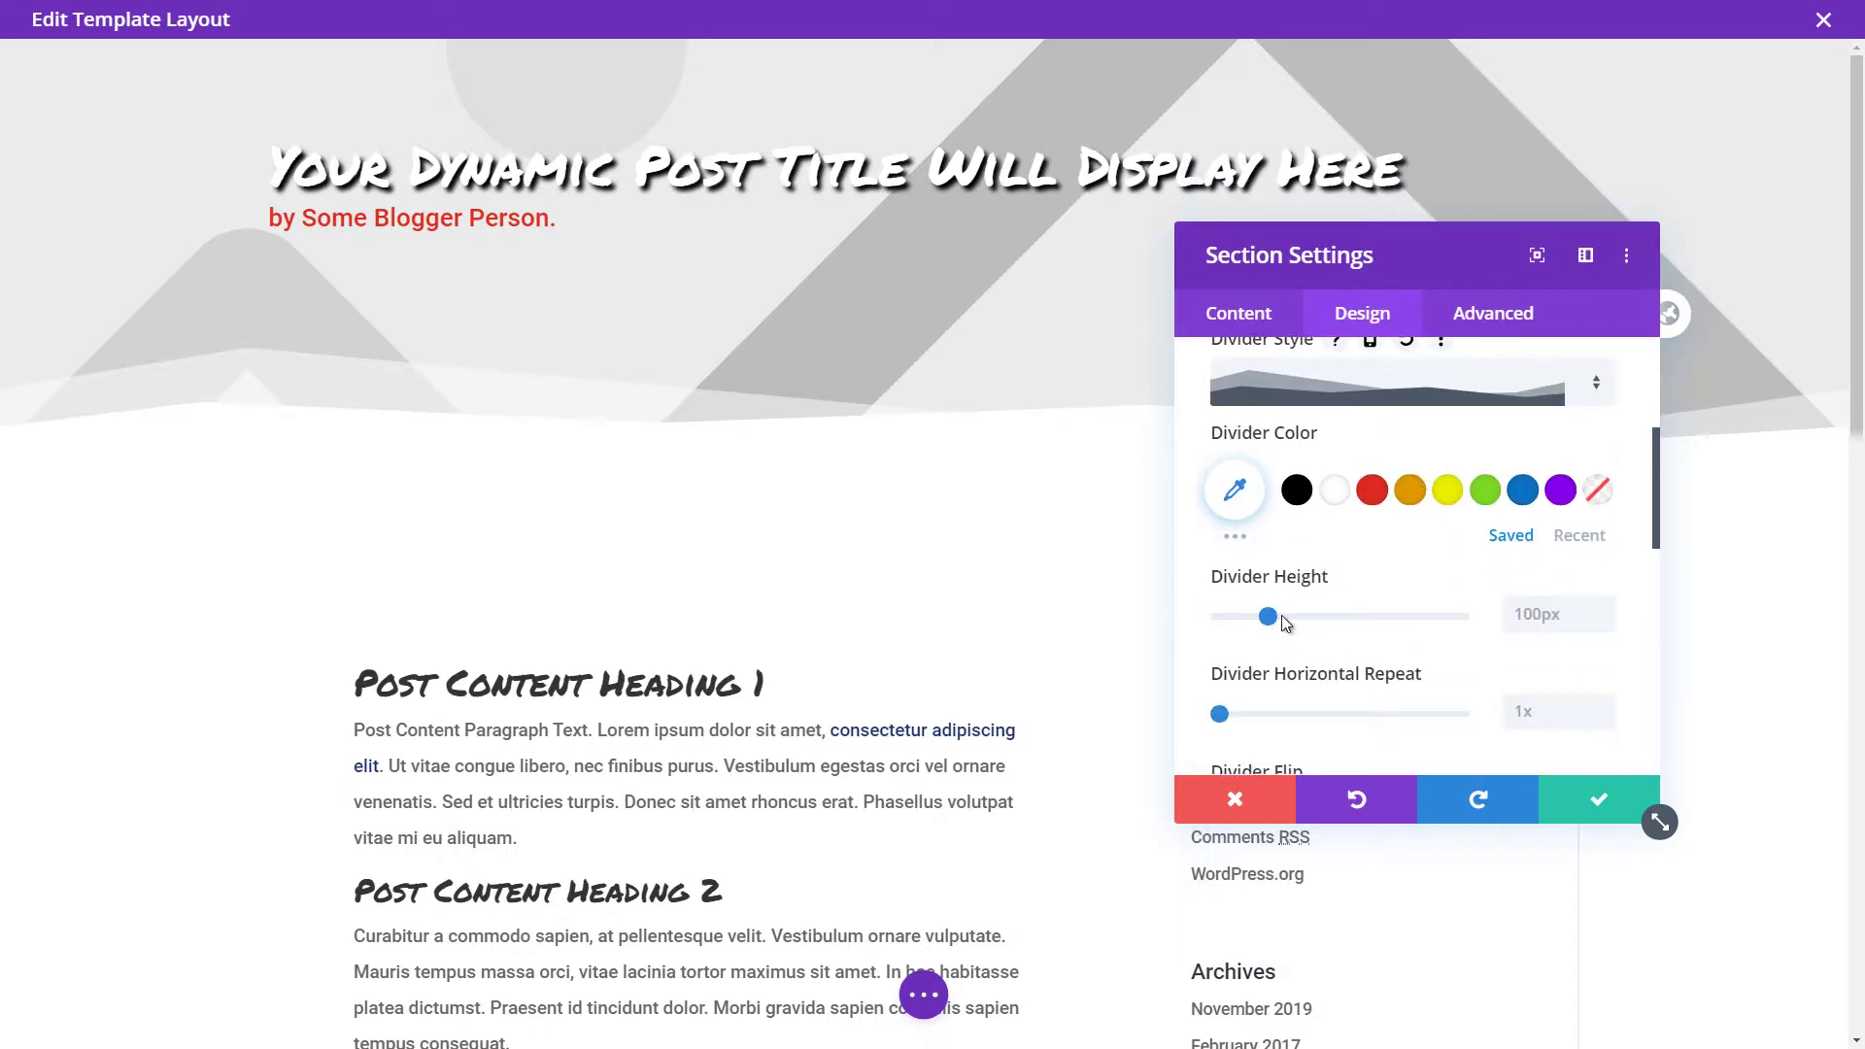
{"action": "left_click", "coordinate": [1282, 623]}
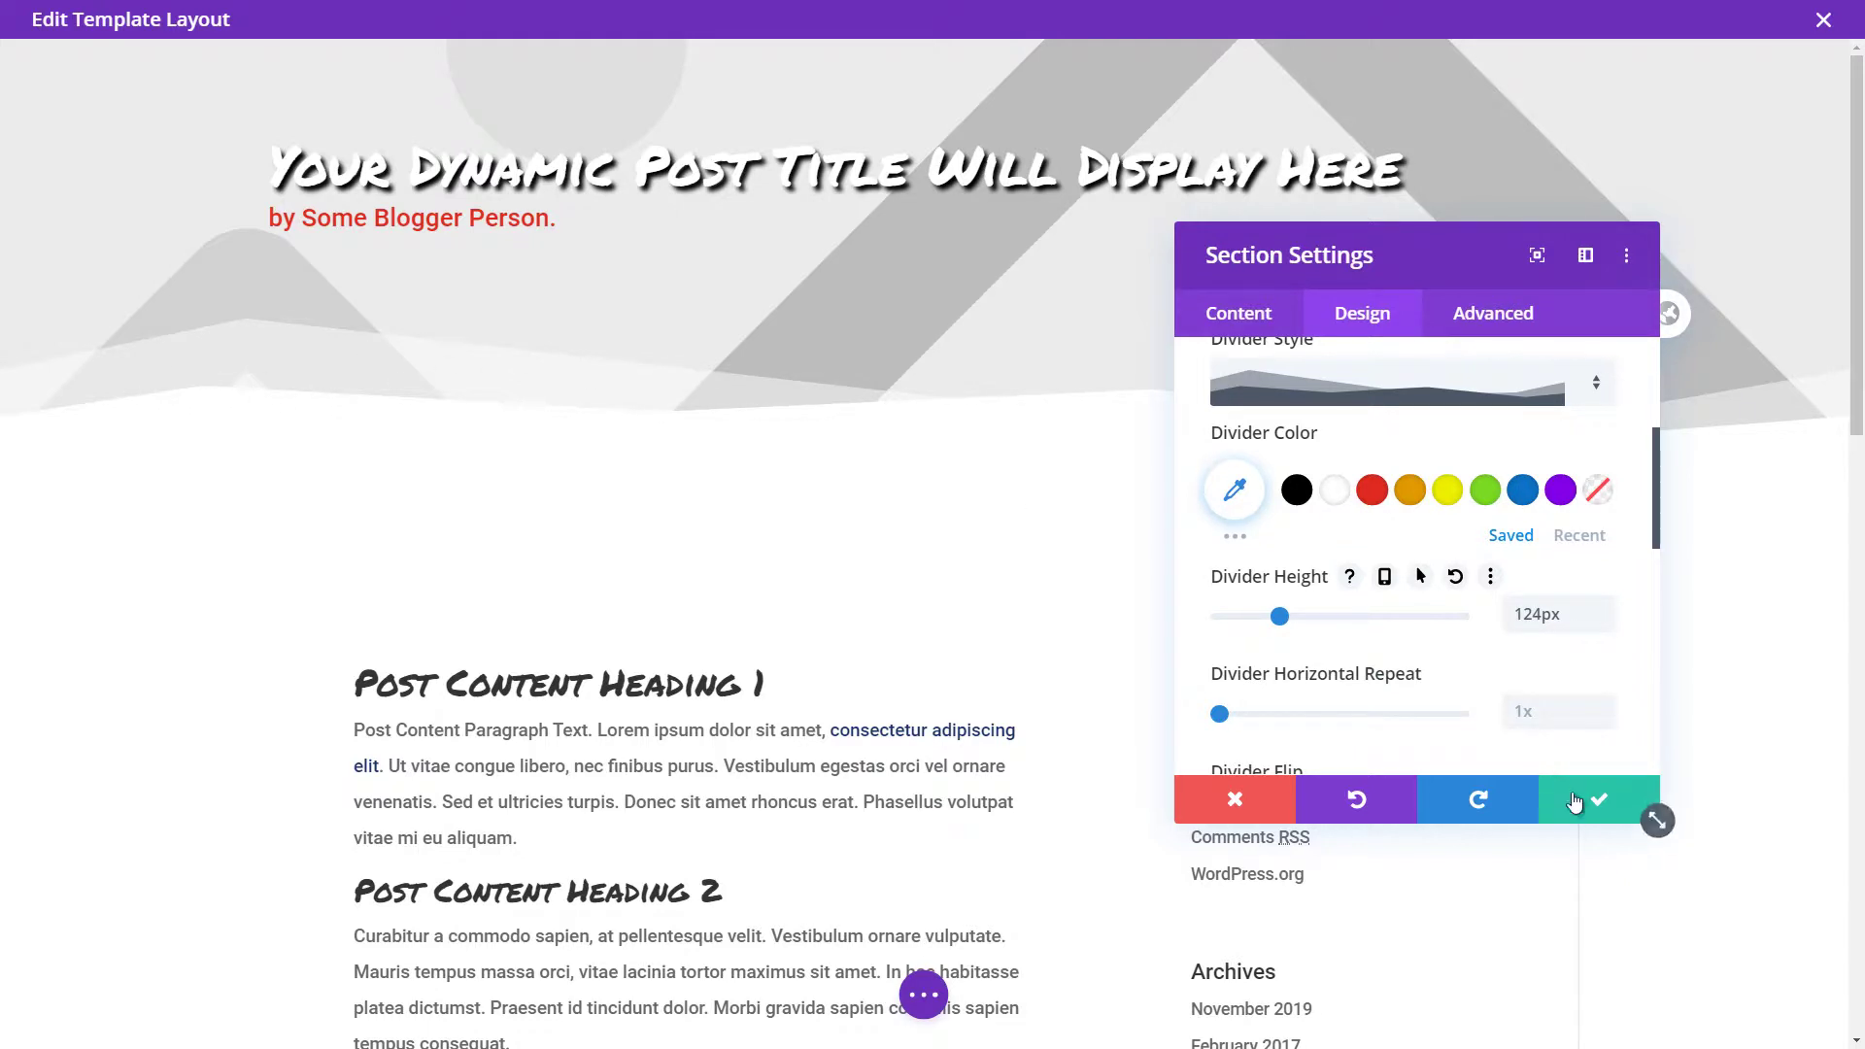
{"action": "left_click", "coordinate": [1652, 816]}
Give the post content section a dark grey background colour and save the section settings.
{"action": "left_click", "coordinate": [64, 493]}
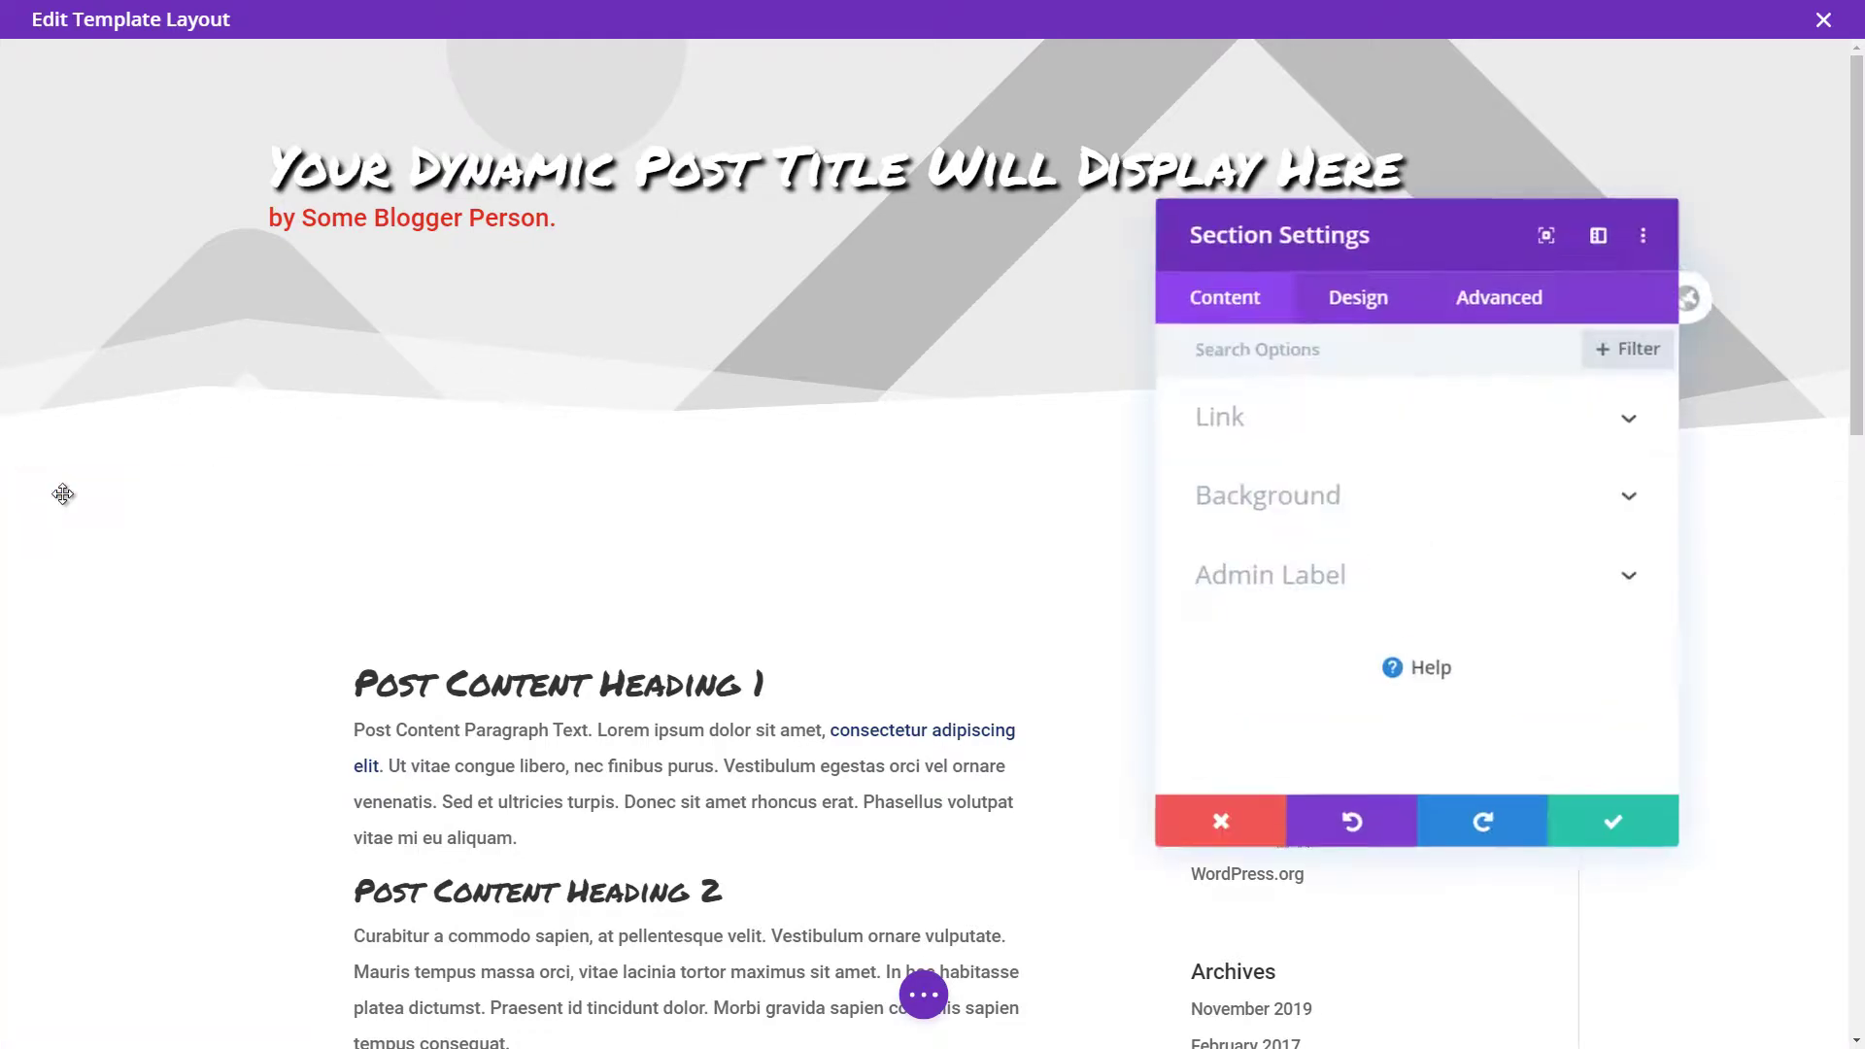
{"action": "left_click", "coordinate": [1279, 500]}
{"action": "left_click", "coordinate": [1337, 634]}
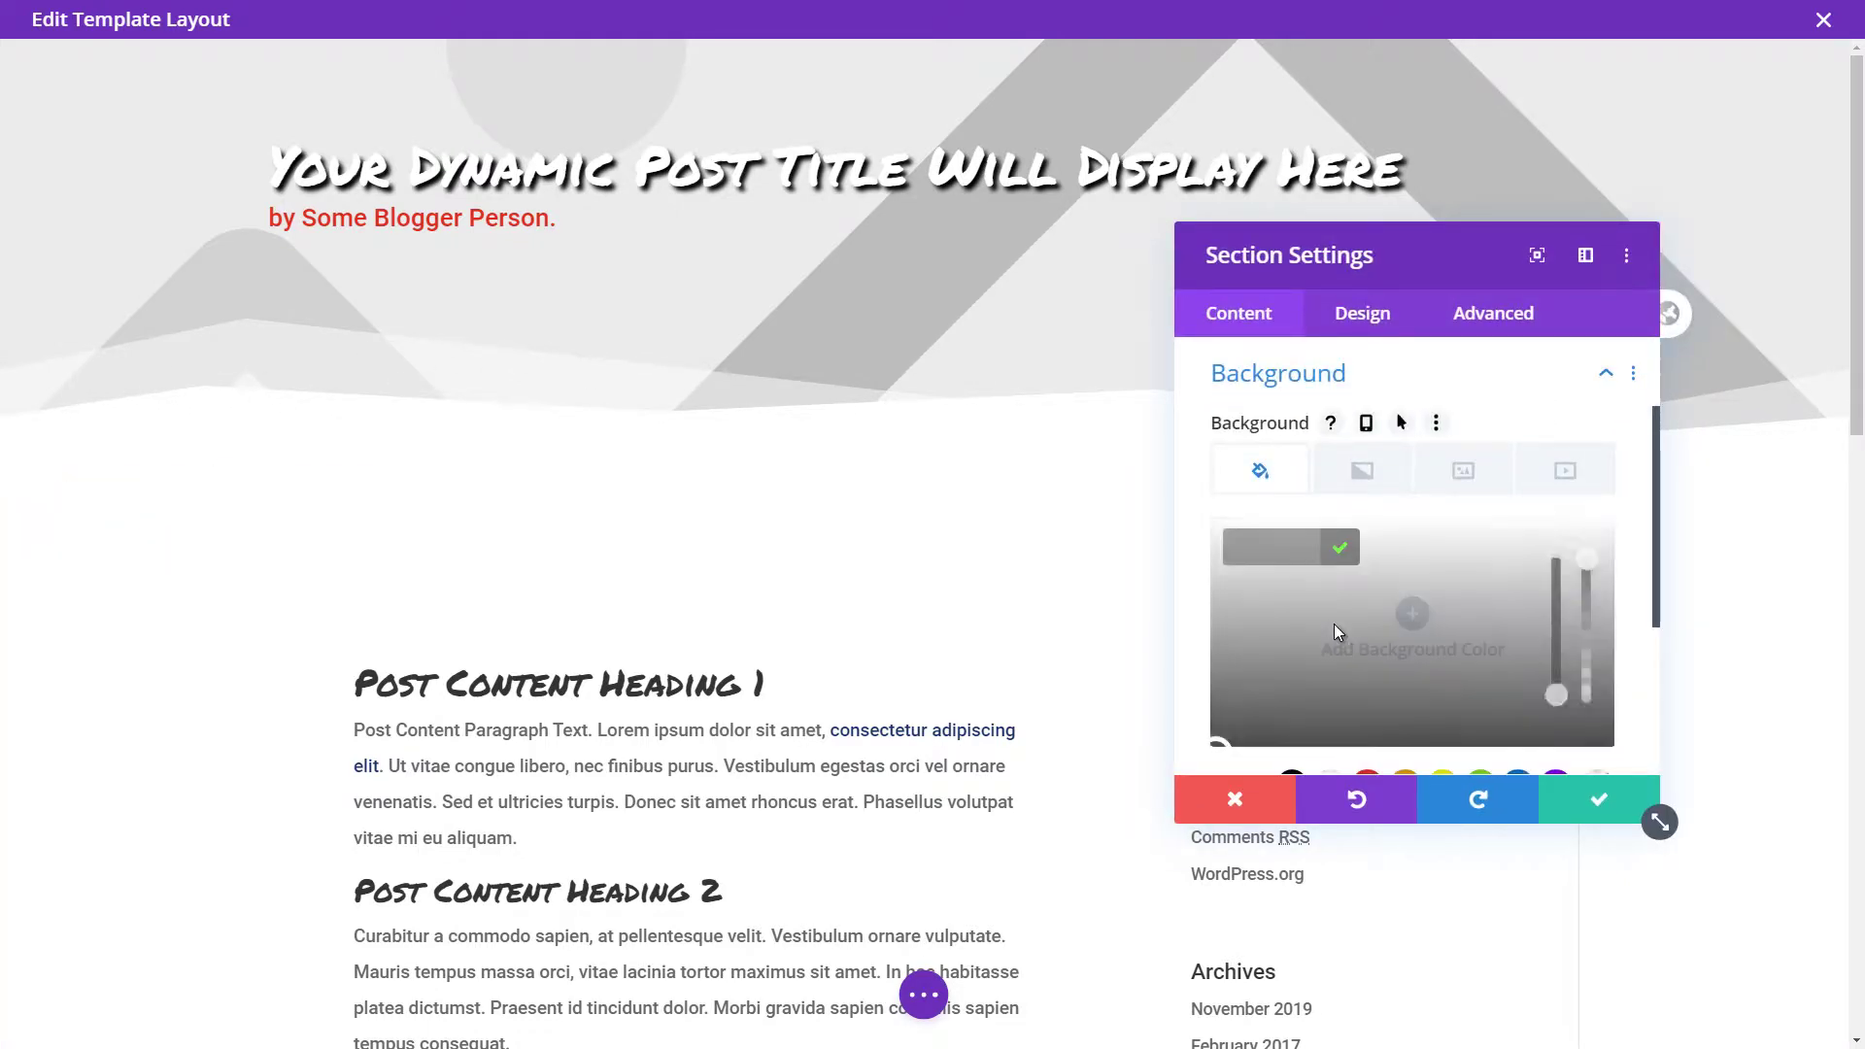
{"action": "left_click", "coordinate": [1216, 682]}
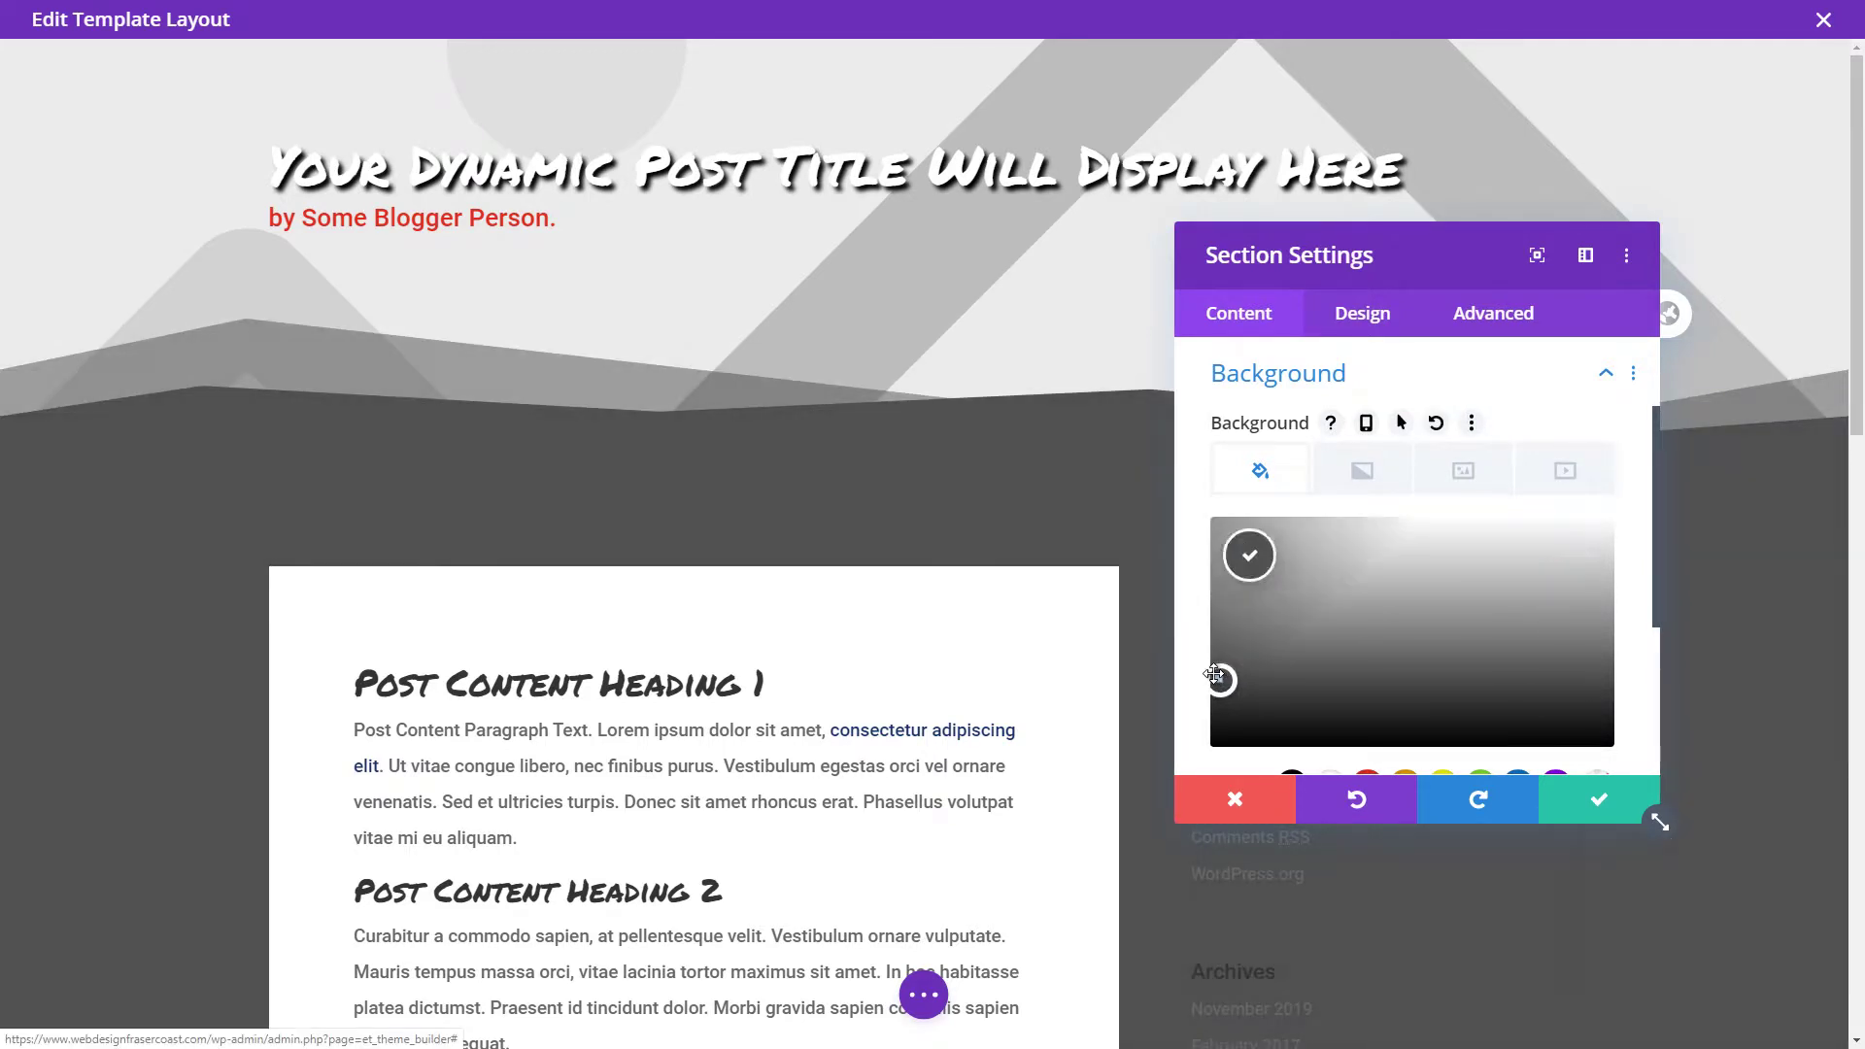
{"action": "left_click", "coordinate": [1599, 801]}
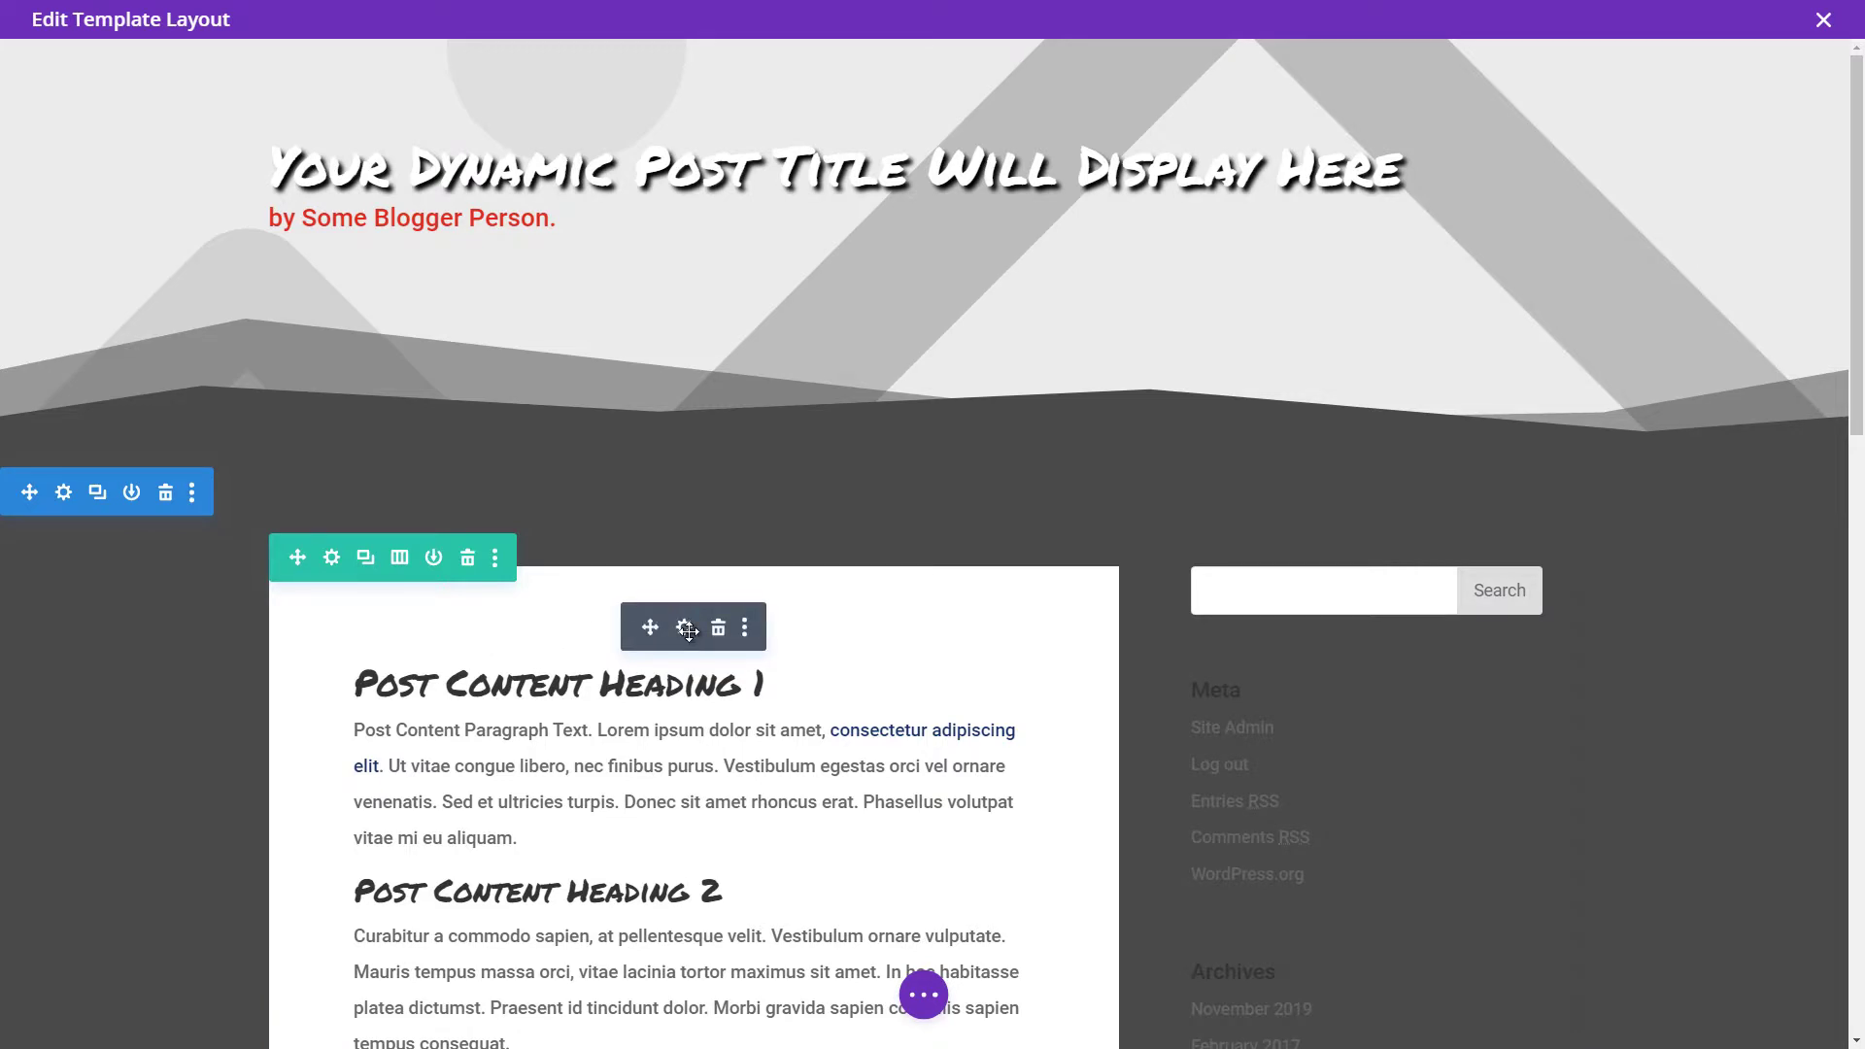
Set the Post Content module's background colour to white (#ffffff).
{"action": "left_click", "coordinate": [686, 628]}
{"action": "left_click", "coordinate": [1428, 438]}
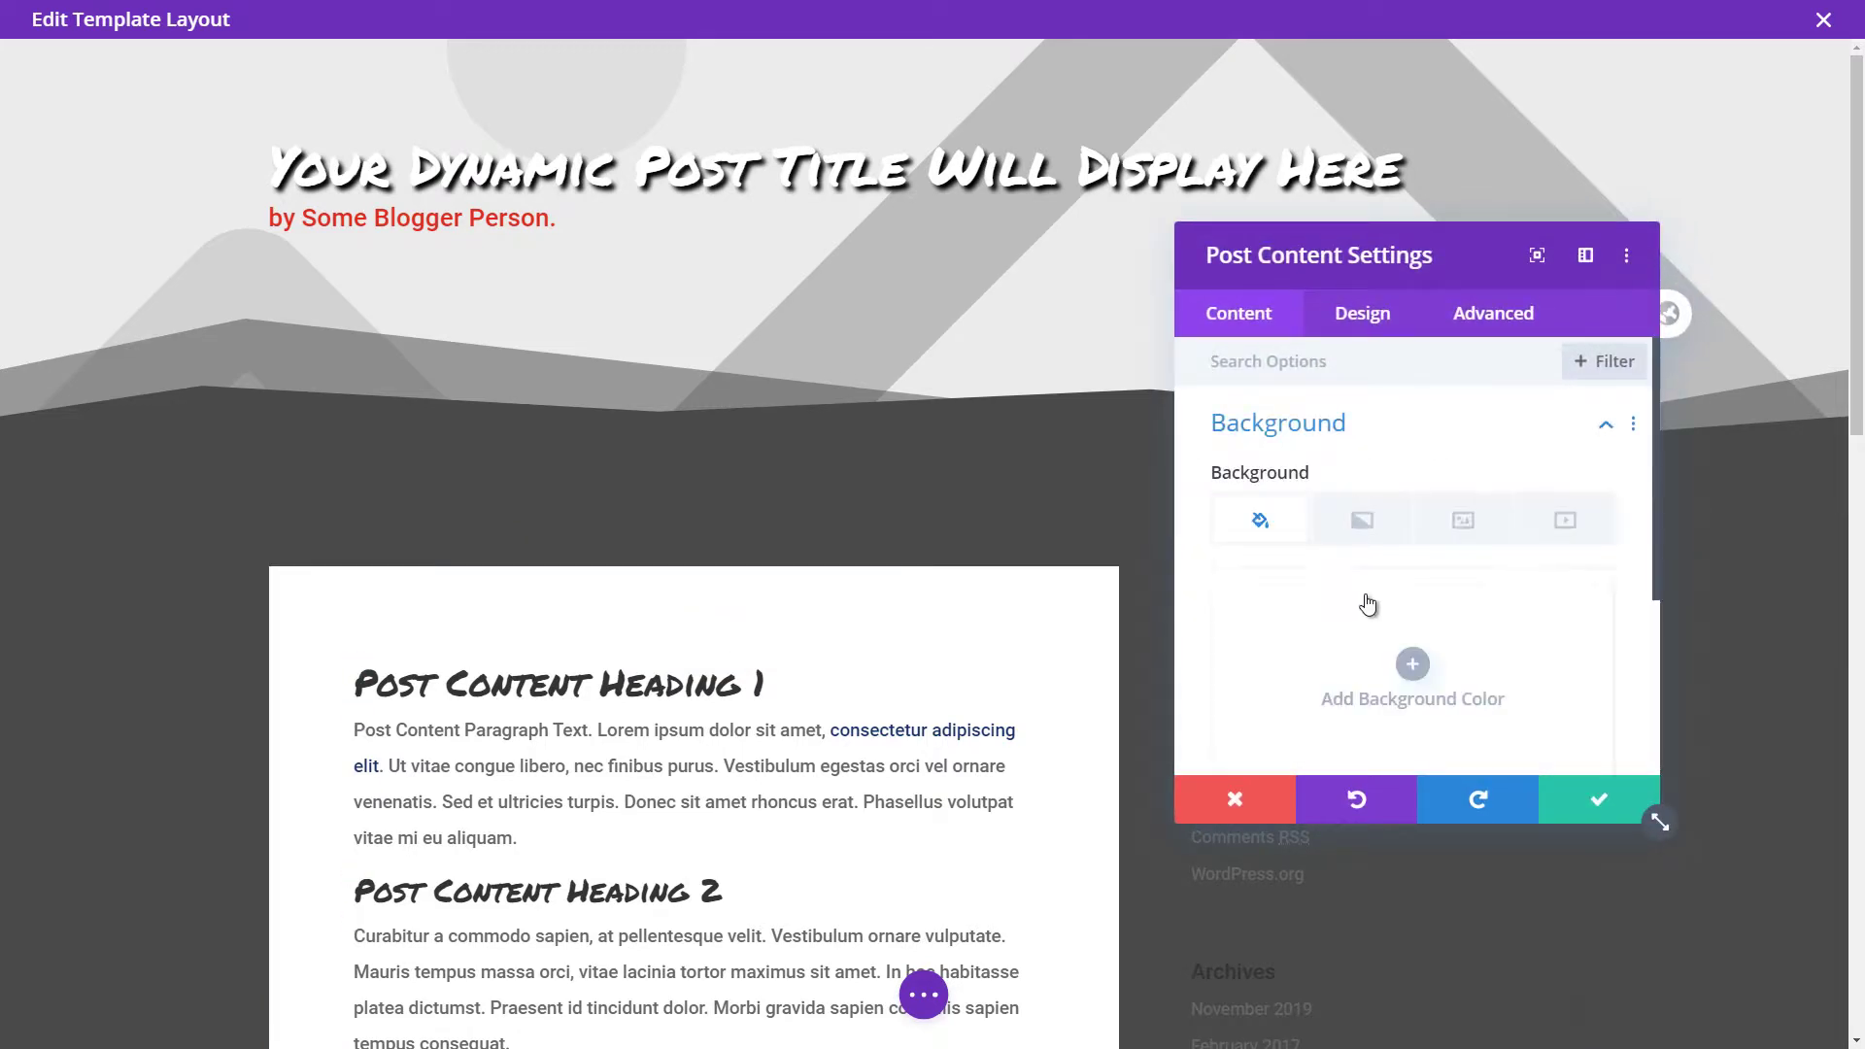
{"action": "scroll", "coordinate": [1400, 583], "scroll_direction": "down", "scroll_amount": 2}
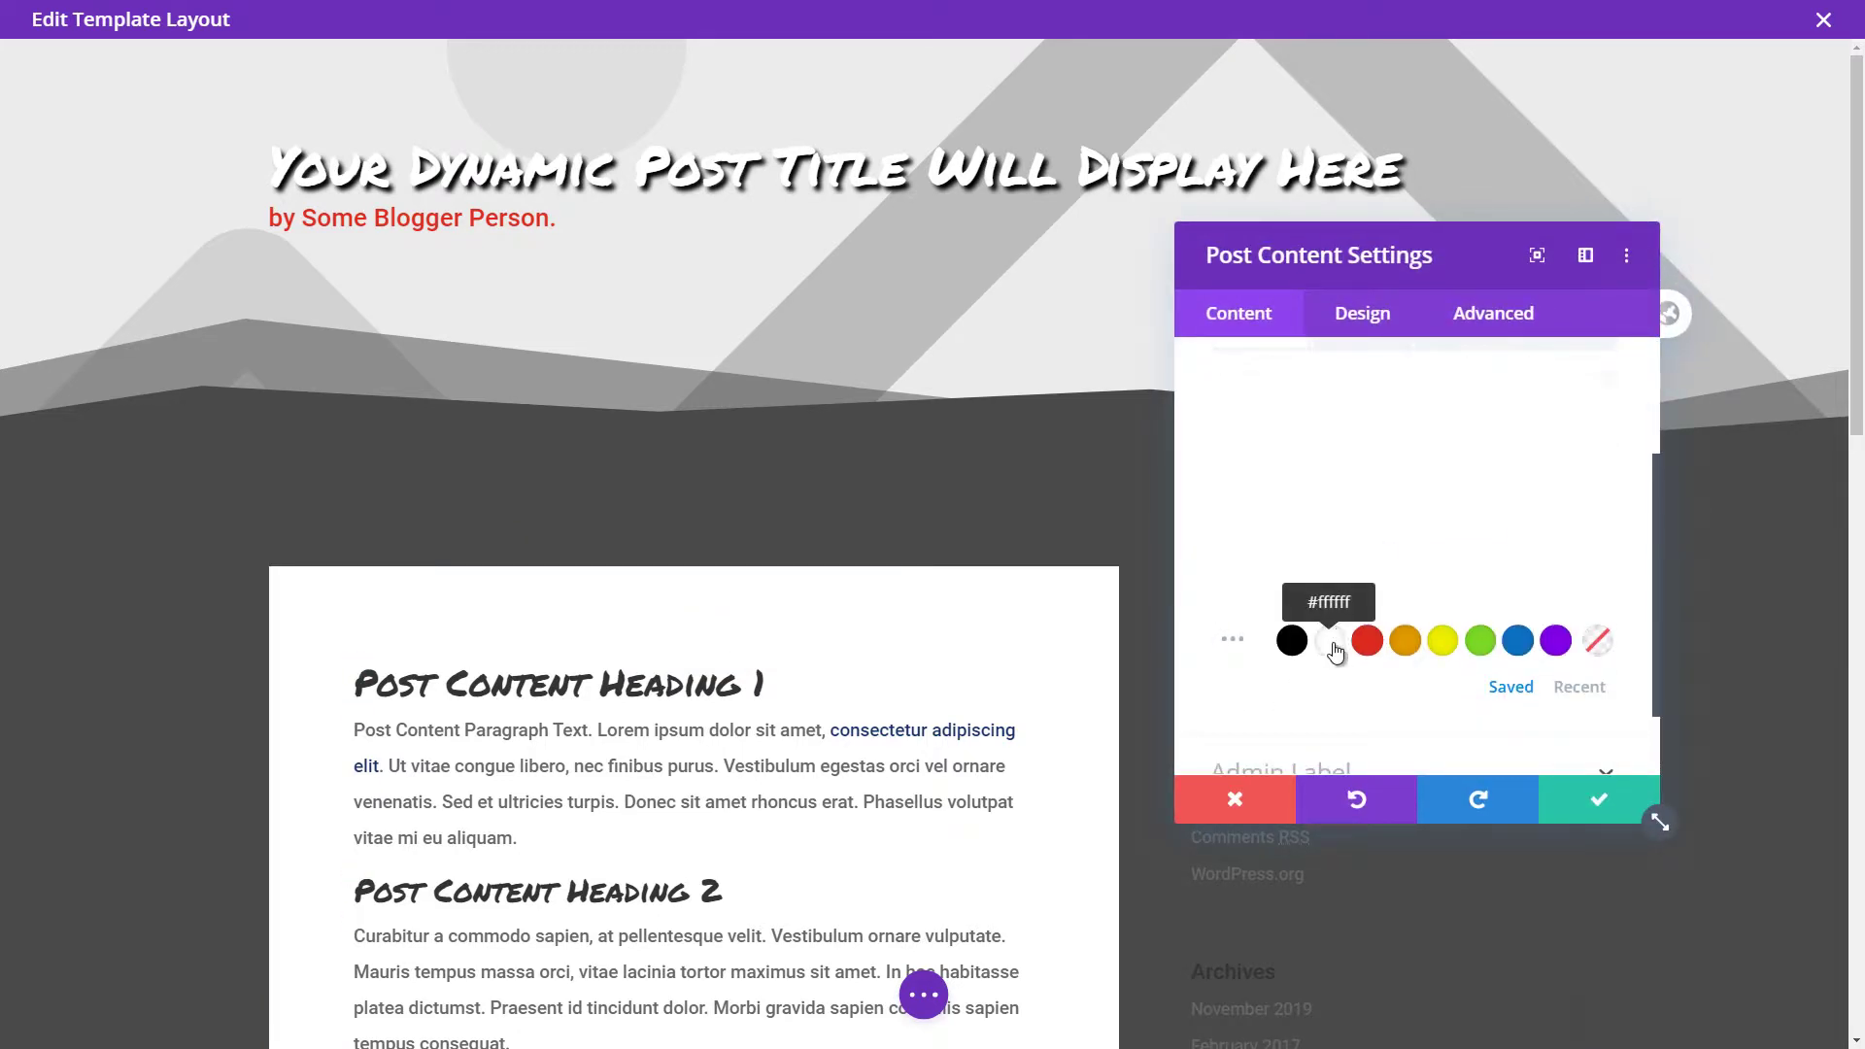
{"action": "left_click", "coordinate": [1339, 636]}
{"action": "scroll", "coordinate": [1351, 544], "scroll_direction": "up", "scroll_amount": 2}
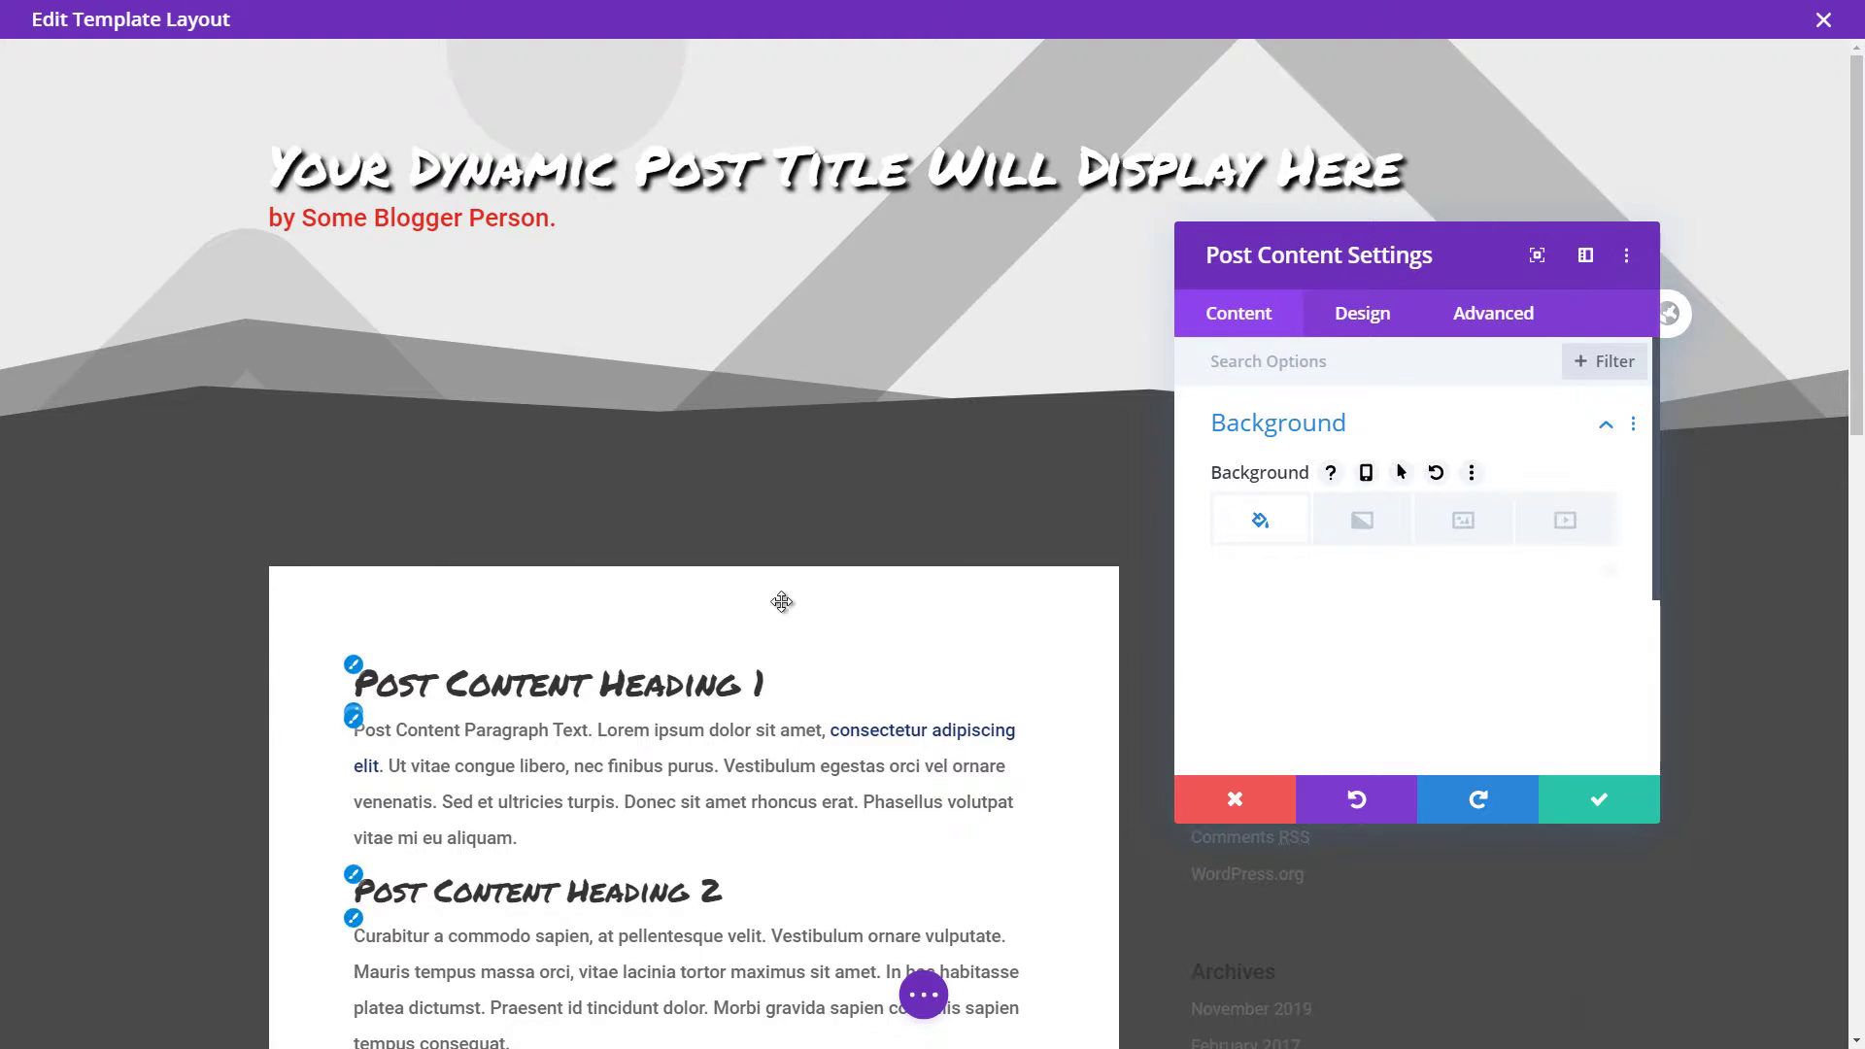
{"action": "scroll", "coordinate": [1337, 654], "scroll_direction": "down", "scroll_amount": 2}
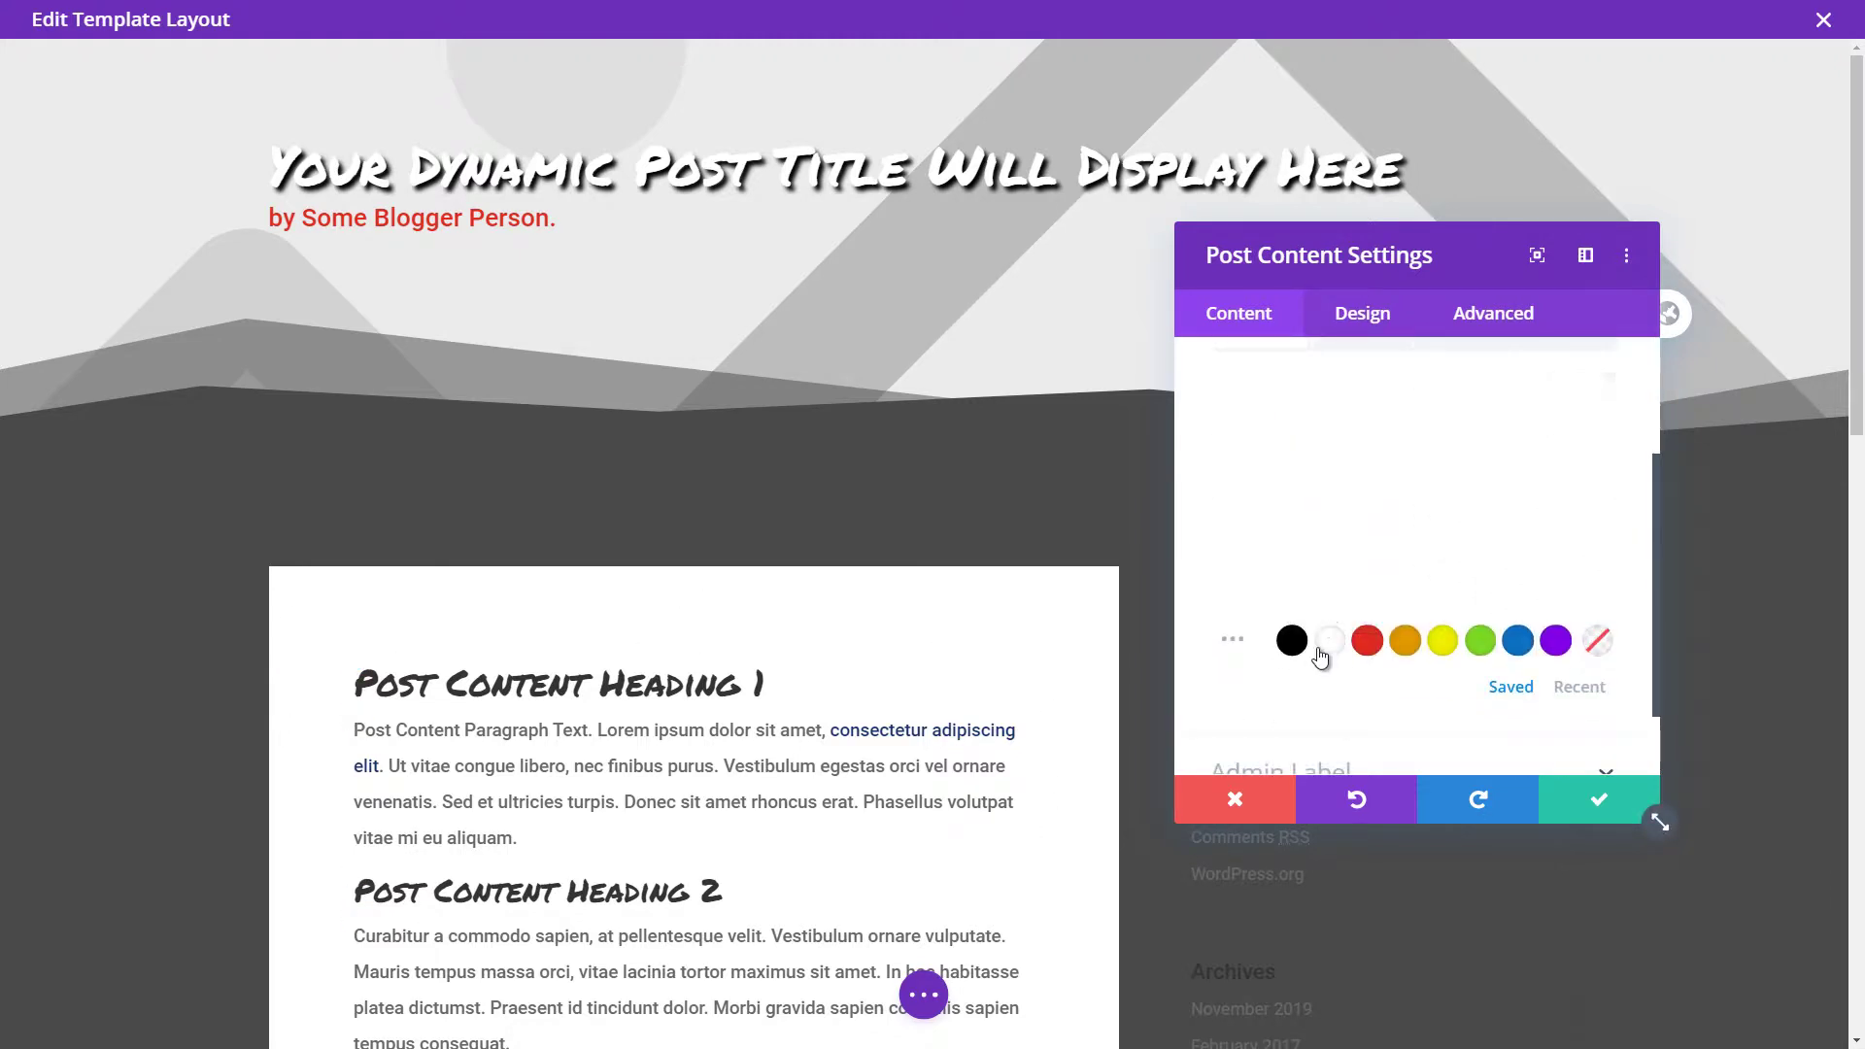
Set the Post Content module's padding to 45px on all four sides.
{"action": "left_click", "coordinate": [1374, 317]}
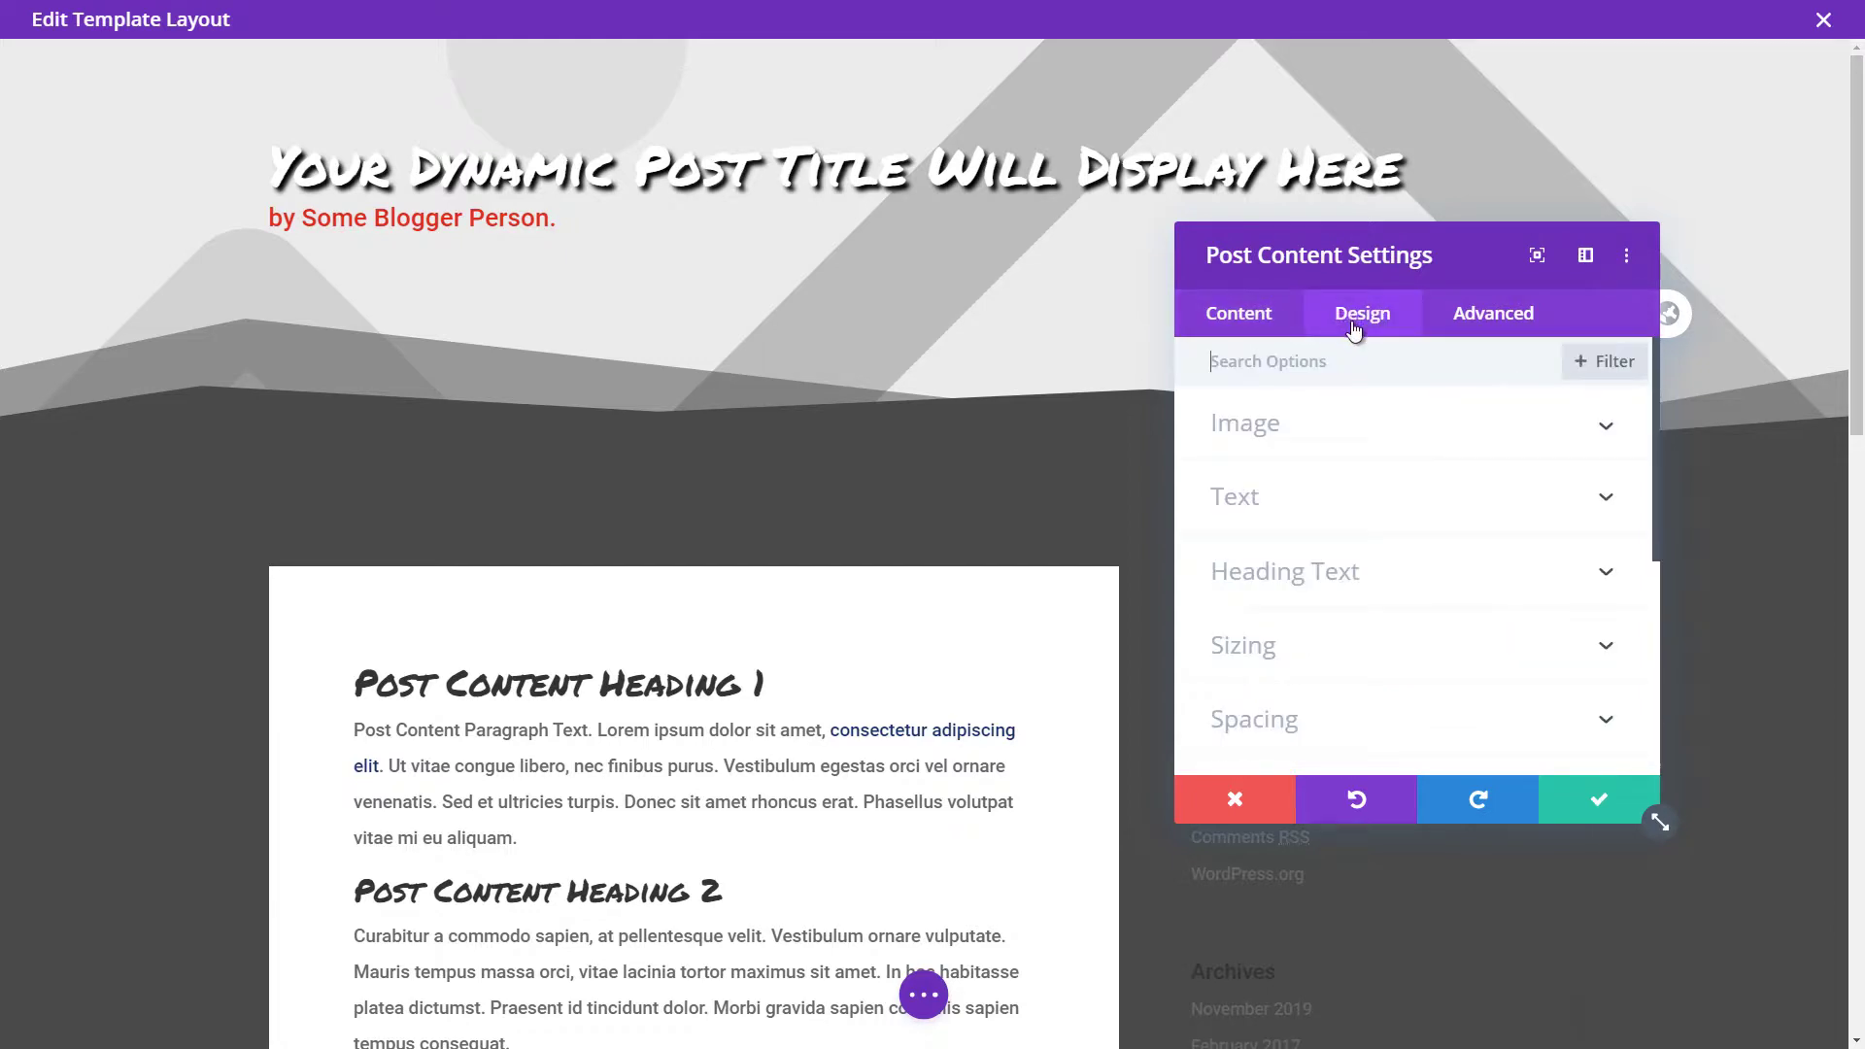
{"action": "scroll", "coordinate": [1341, 438], "scroll_direction": "down", "scroll_amount": 3}
{"action": "scroll", "coordinate": [1328, 446], "scroll_direction": "up", "scroll_amount": 3}
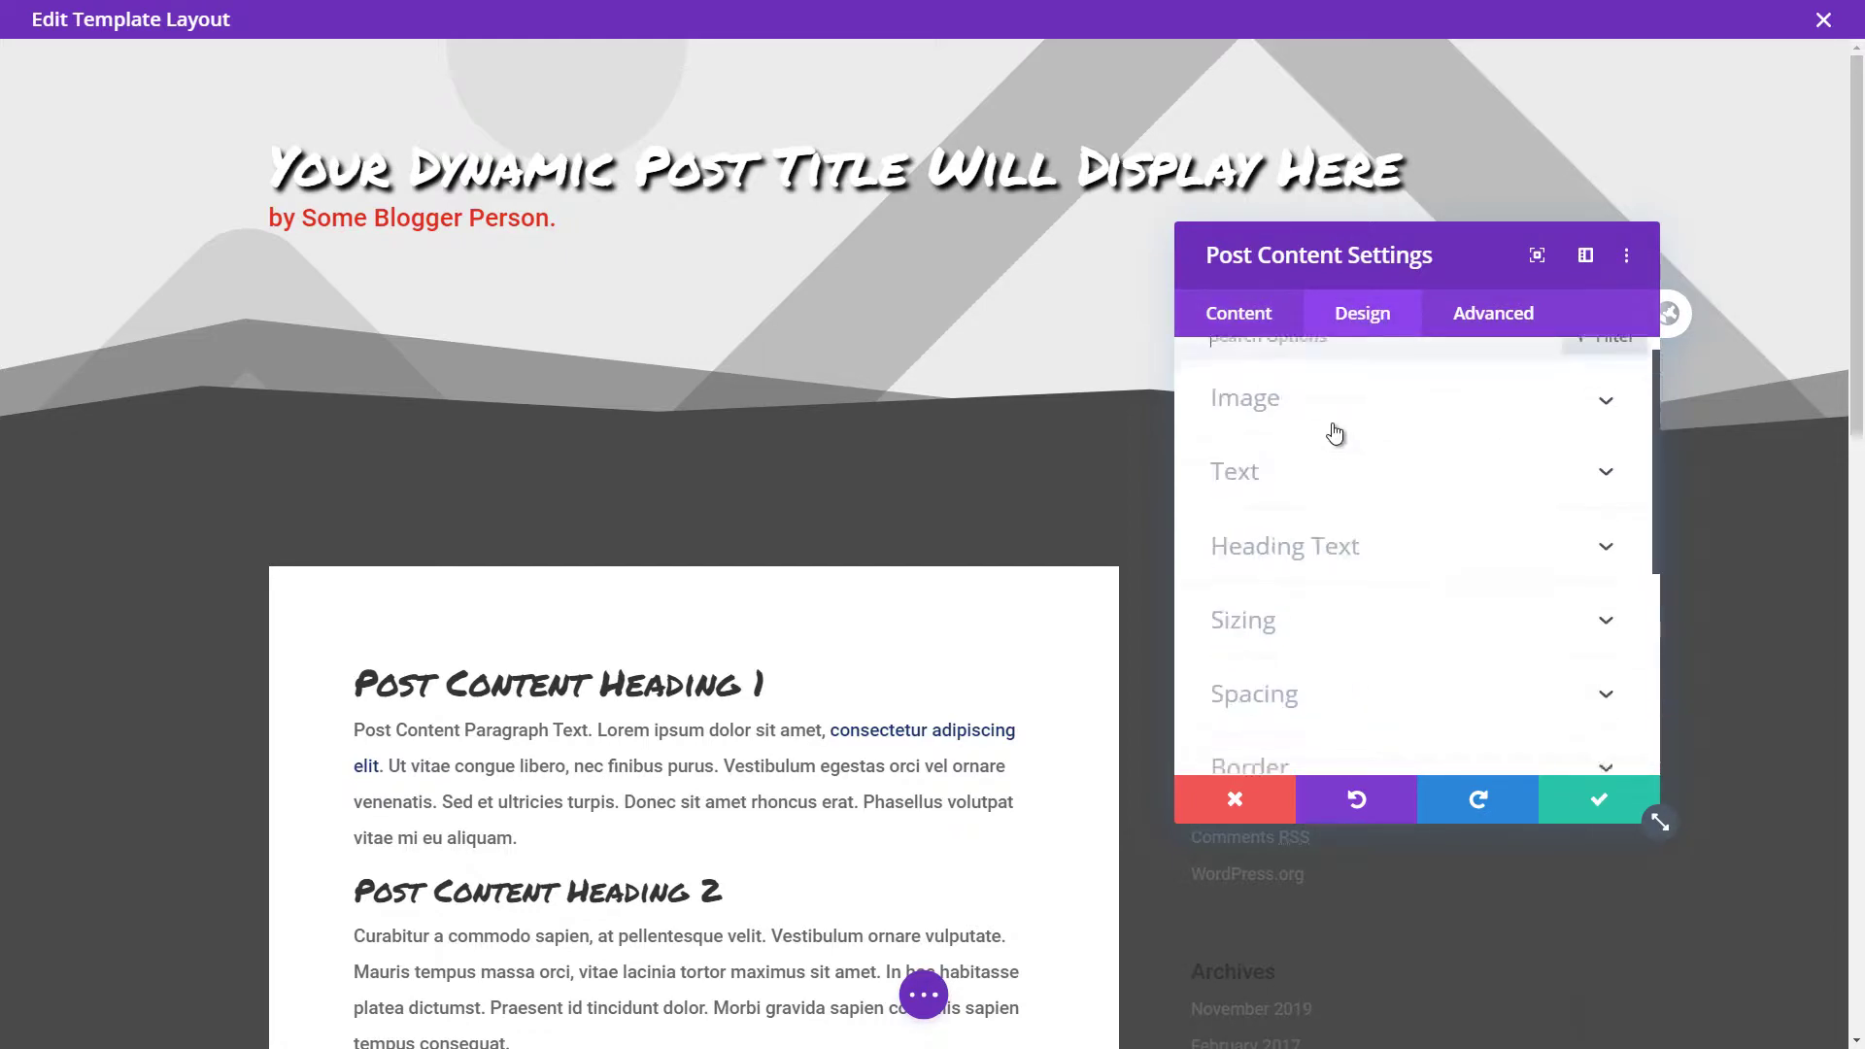
{"action": "scroll", "coordinate": [1297, 583], "scroll_direction": "down", "scroll_amount": 1}
{"action": "left_click", "coordinate": [1300, 622]}
{"action": "left_click", "coordinate": [1263, 581]}
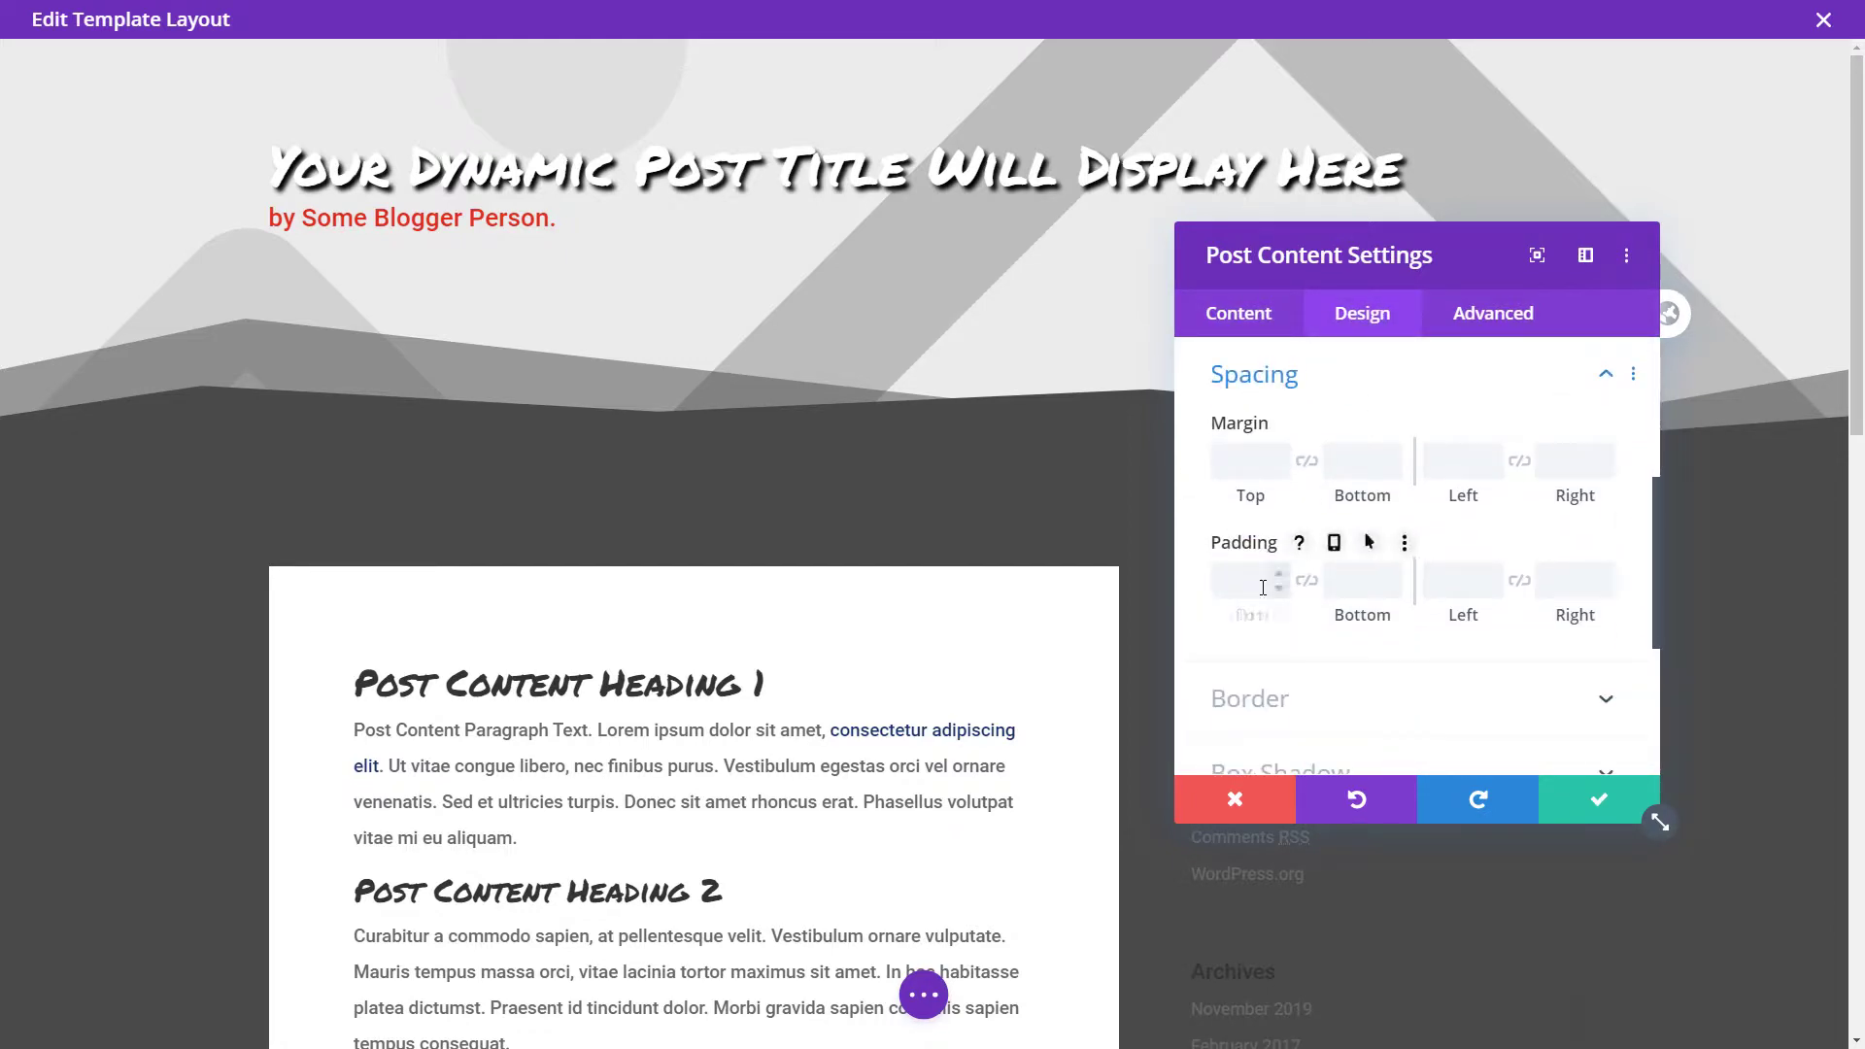
{"action": "type", "text": "45"}
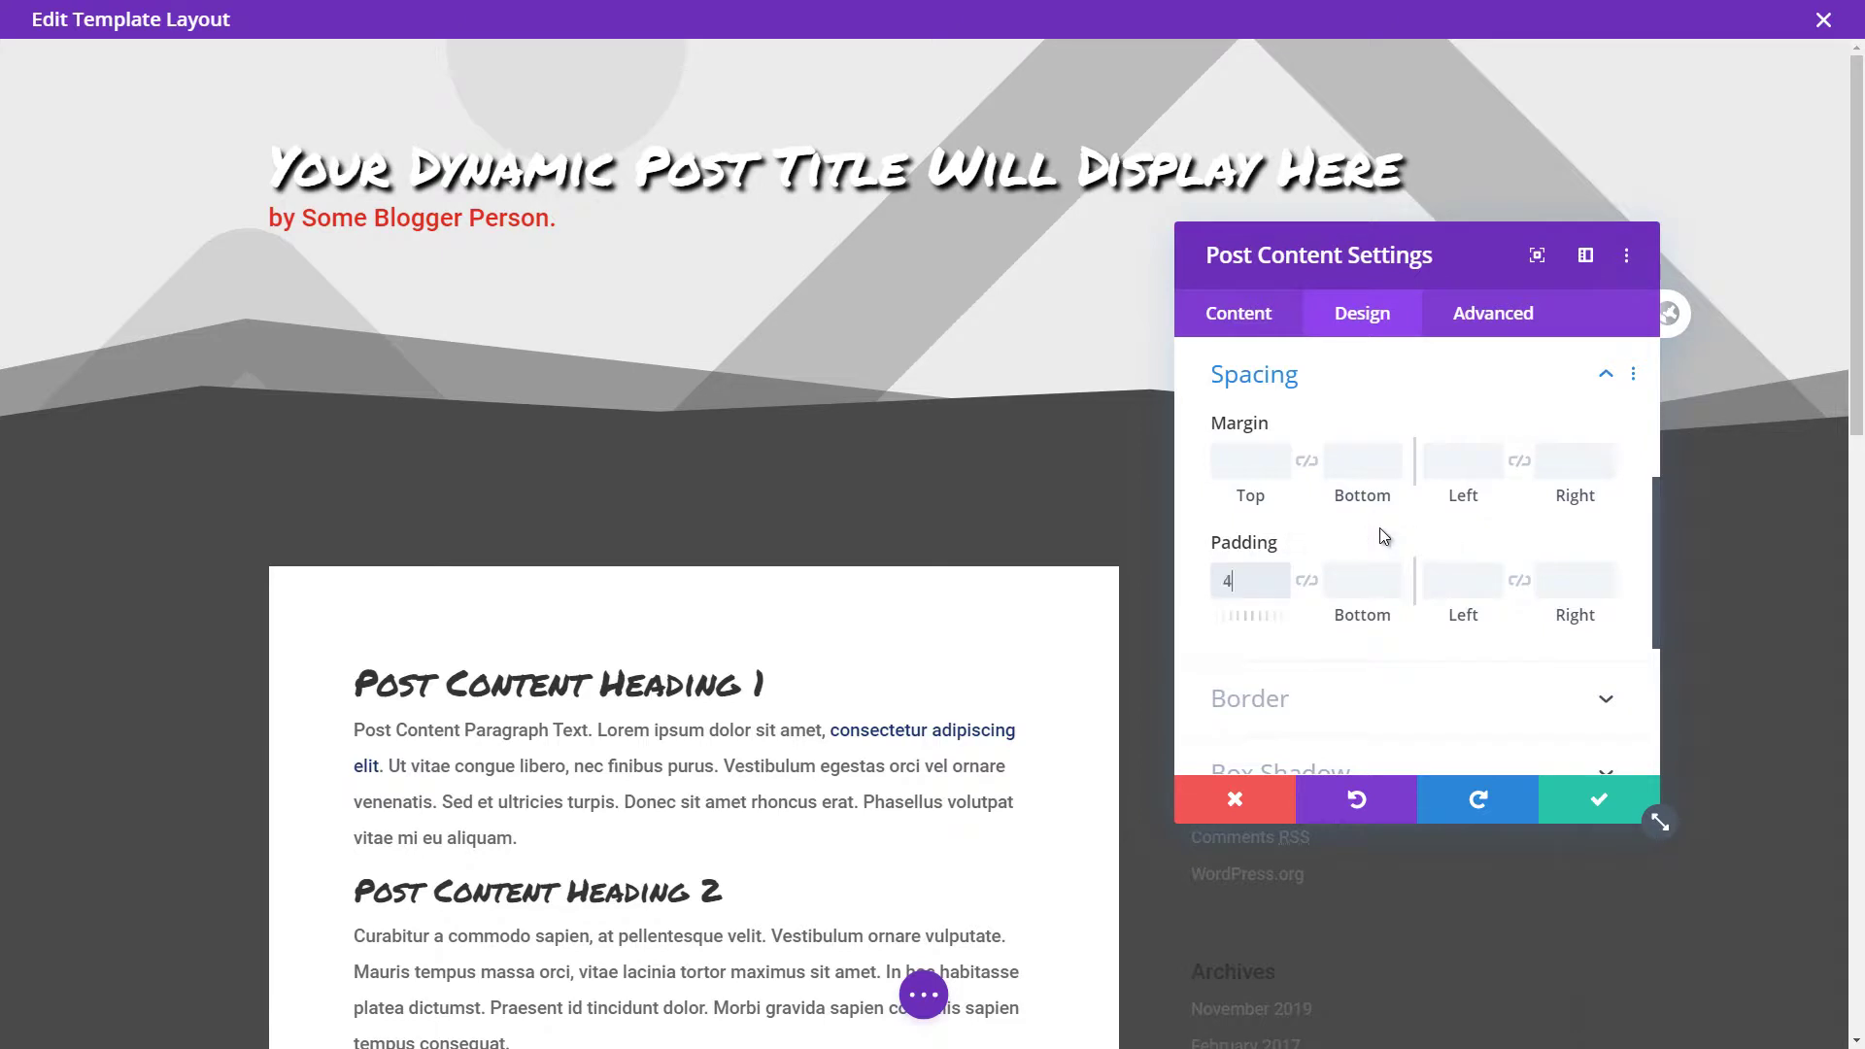
{"action": "key", "text": "Tab"}
{"action": "type", "text": "45"}
{"action": "key", "text": "Tab"}
{"action": "type", "text": "45"}
{"action": "key", "text": "Tab"}
{"action": "type", "text": "45"}
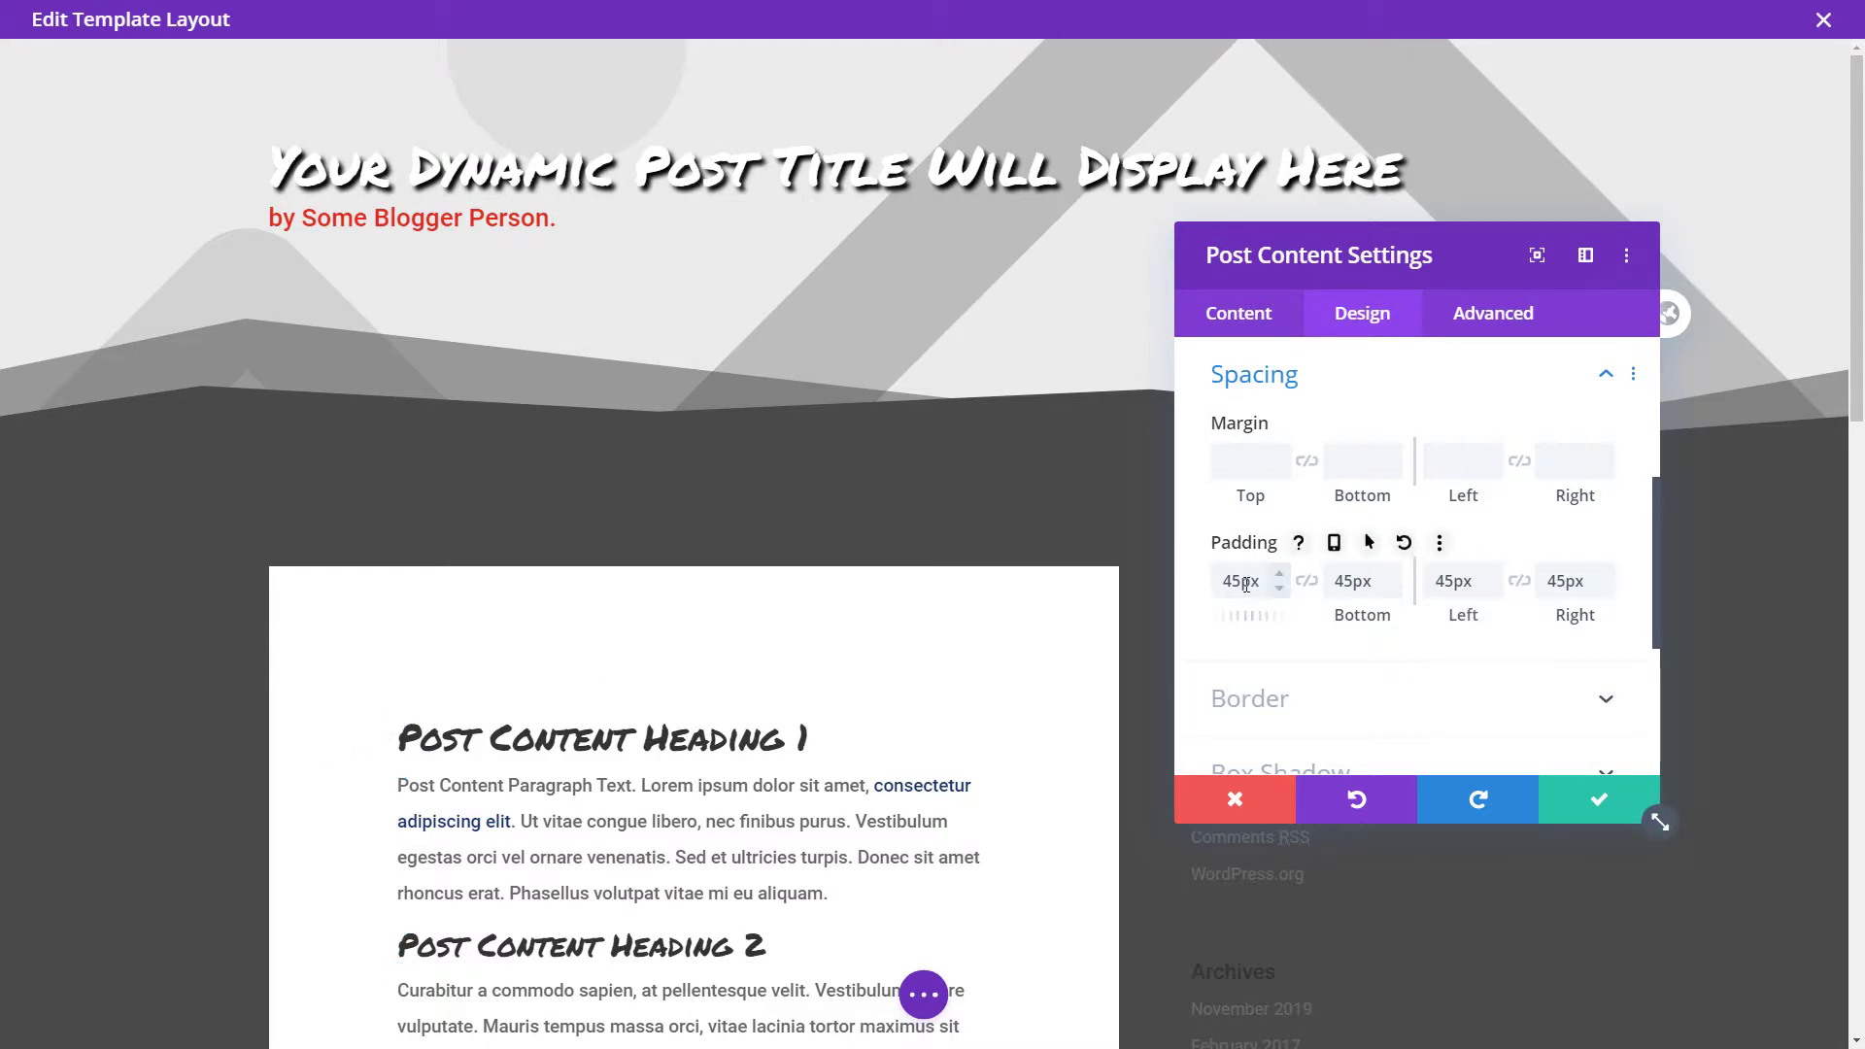
Change the Post Content module's desktop padding to 30px and set its tablet padding to 15px on all four sides.
{"action": "left_click_drag", "start_coordinate": [1240, 582], "coordinate": [1152, 573]}
{"action": "type", "text": "30"}
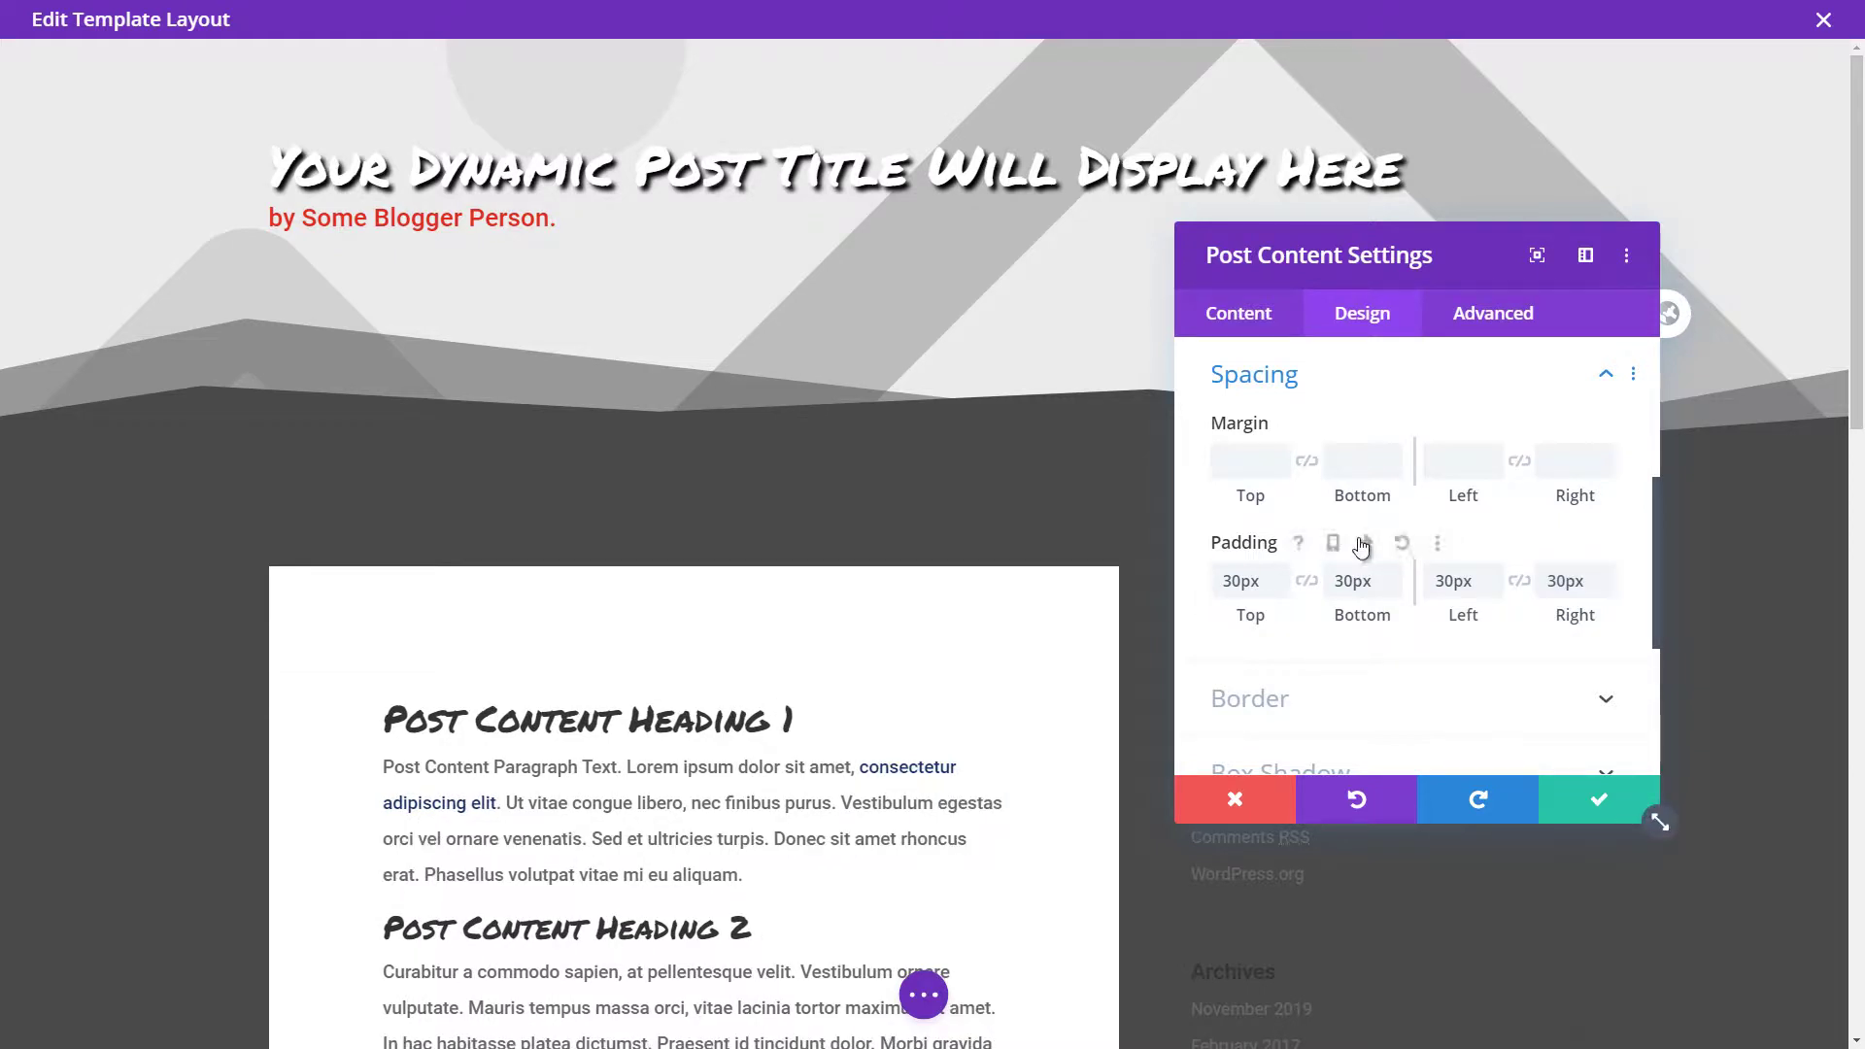
{"action": "left_click", "coordinate": [1335, 544]}
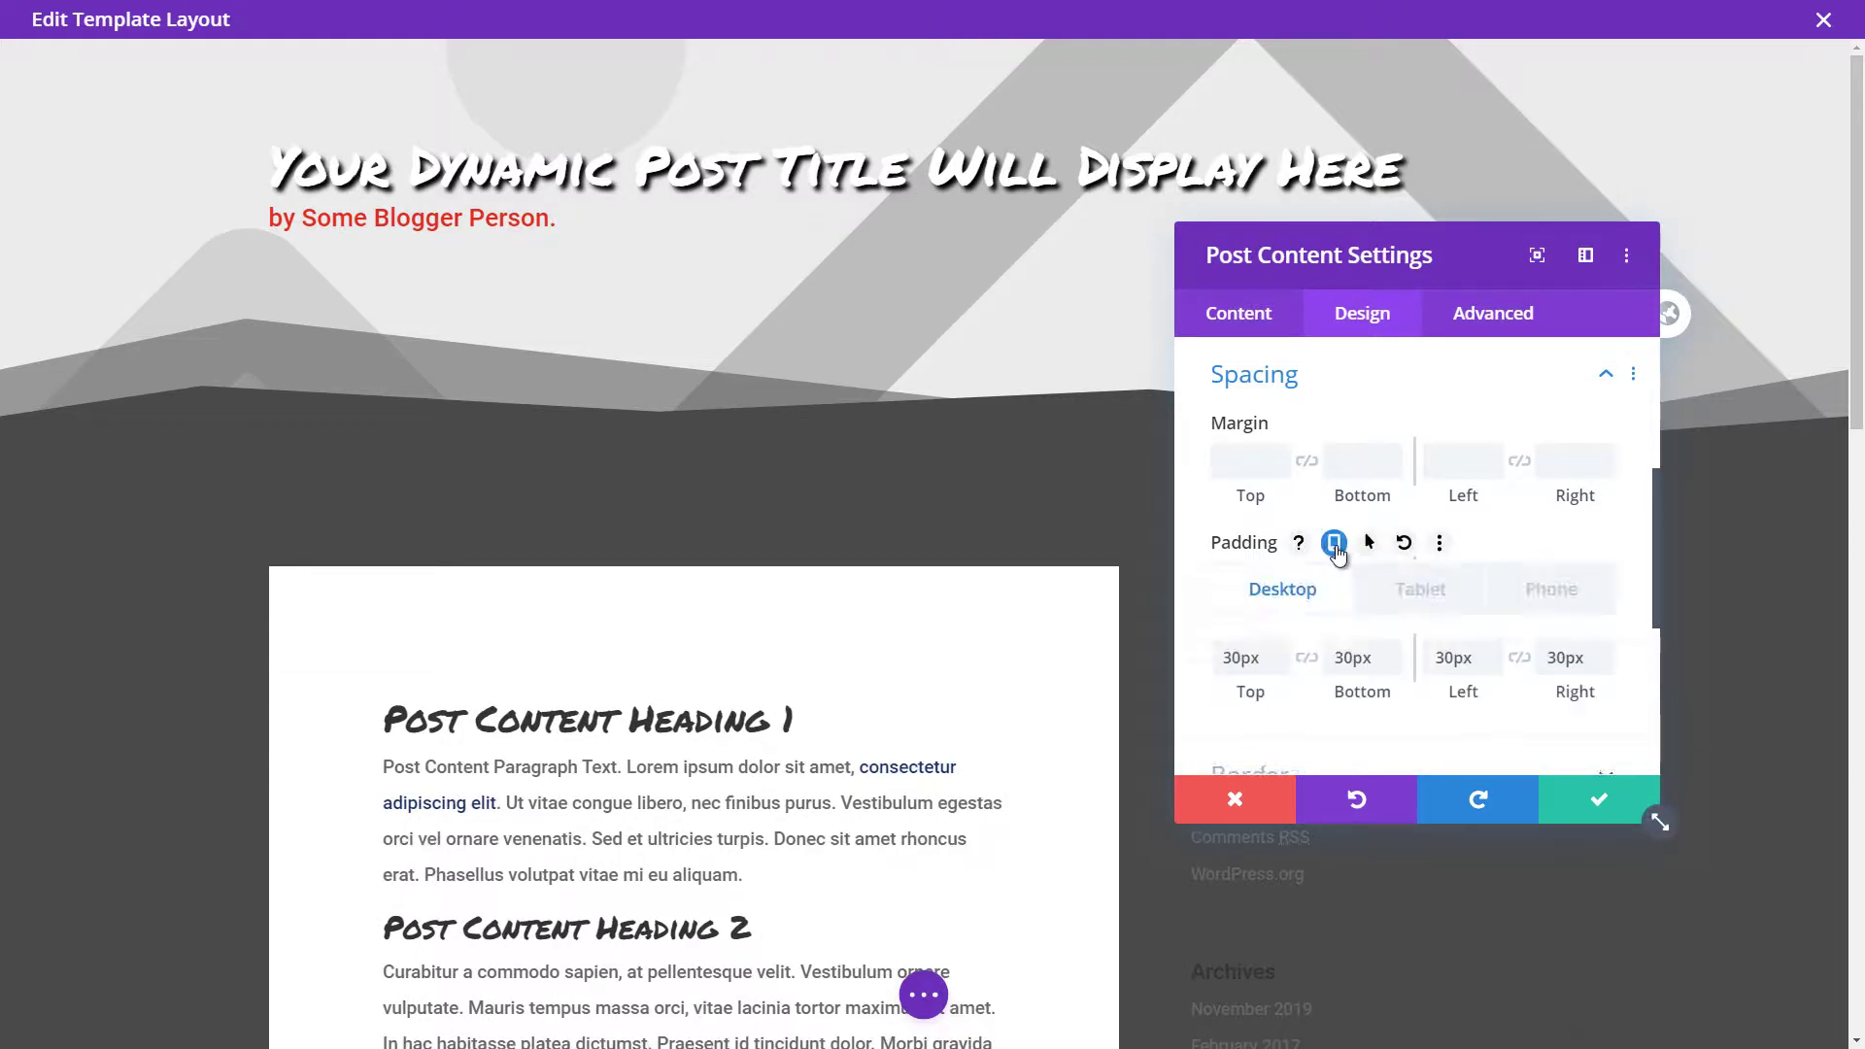
{"action": "left_click", "coordinate": [1409, 584]}
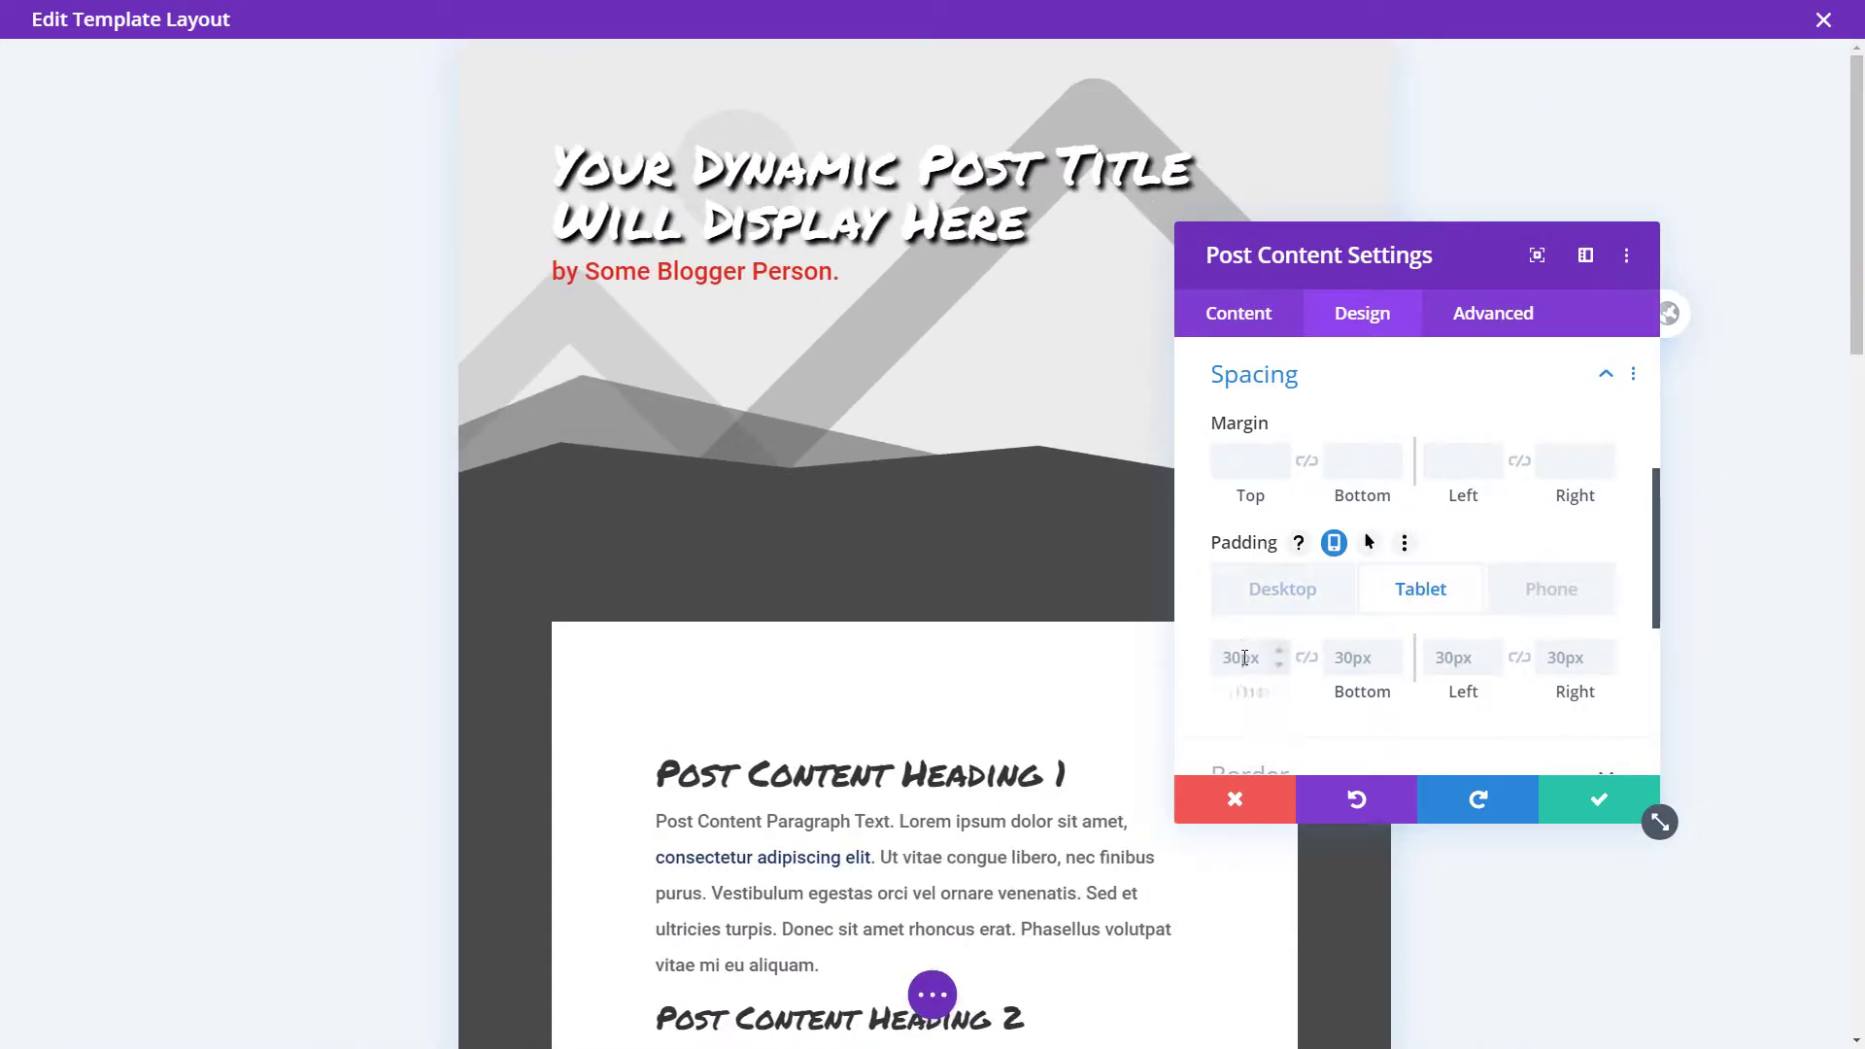
{"action": "type", "text": "15px"}
{"action": "key", "text": "Tab"}
{"action": "type", "text": "15px"}
{"action": "key", "text": "Tab"}
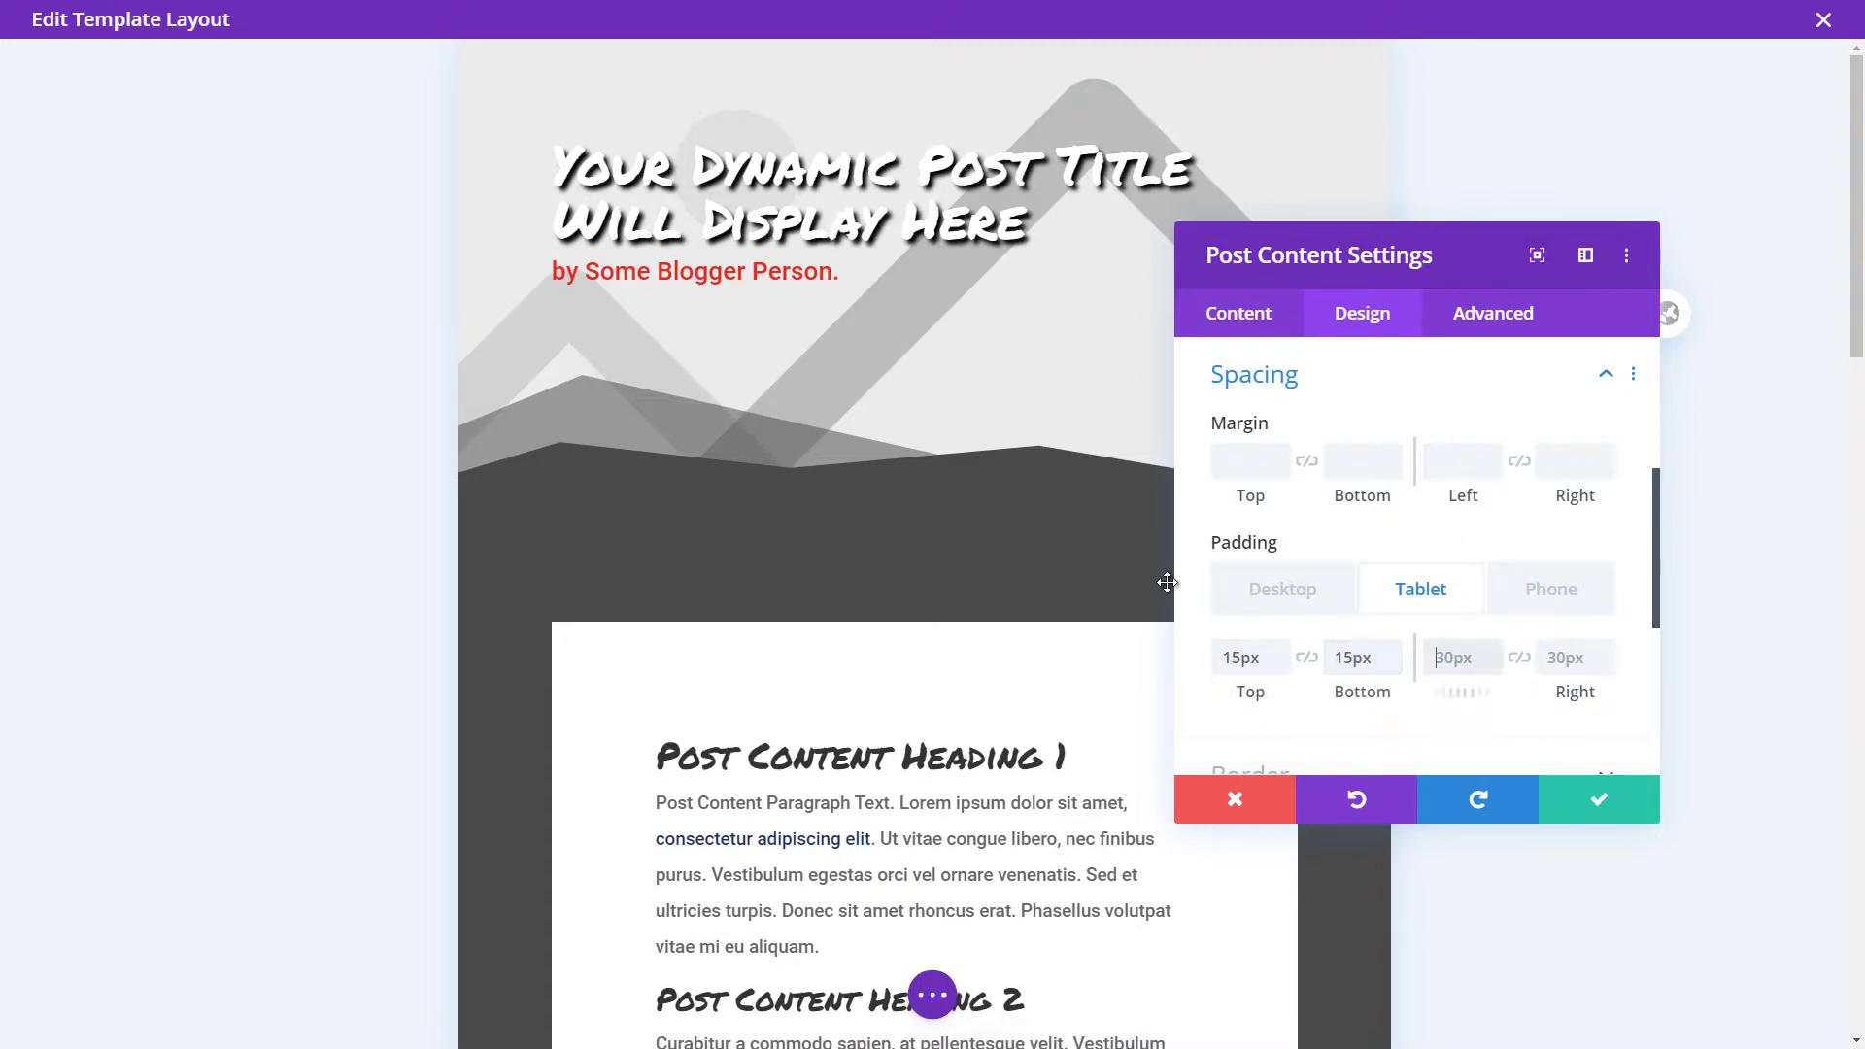
{"action": "type", "text": "15px"}
{"action": "key", "text": "Tab"}
{"action": "type", "text": "15px"}
Set the Post Content module's phone padding to 10px on all four sides.
{"action": "left_click", "coordinate": [1550, 589]}
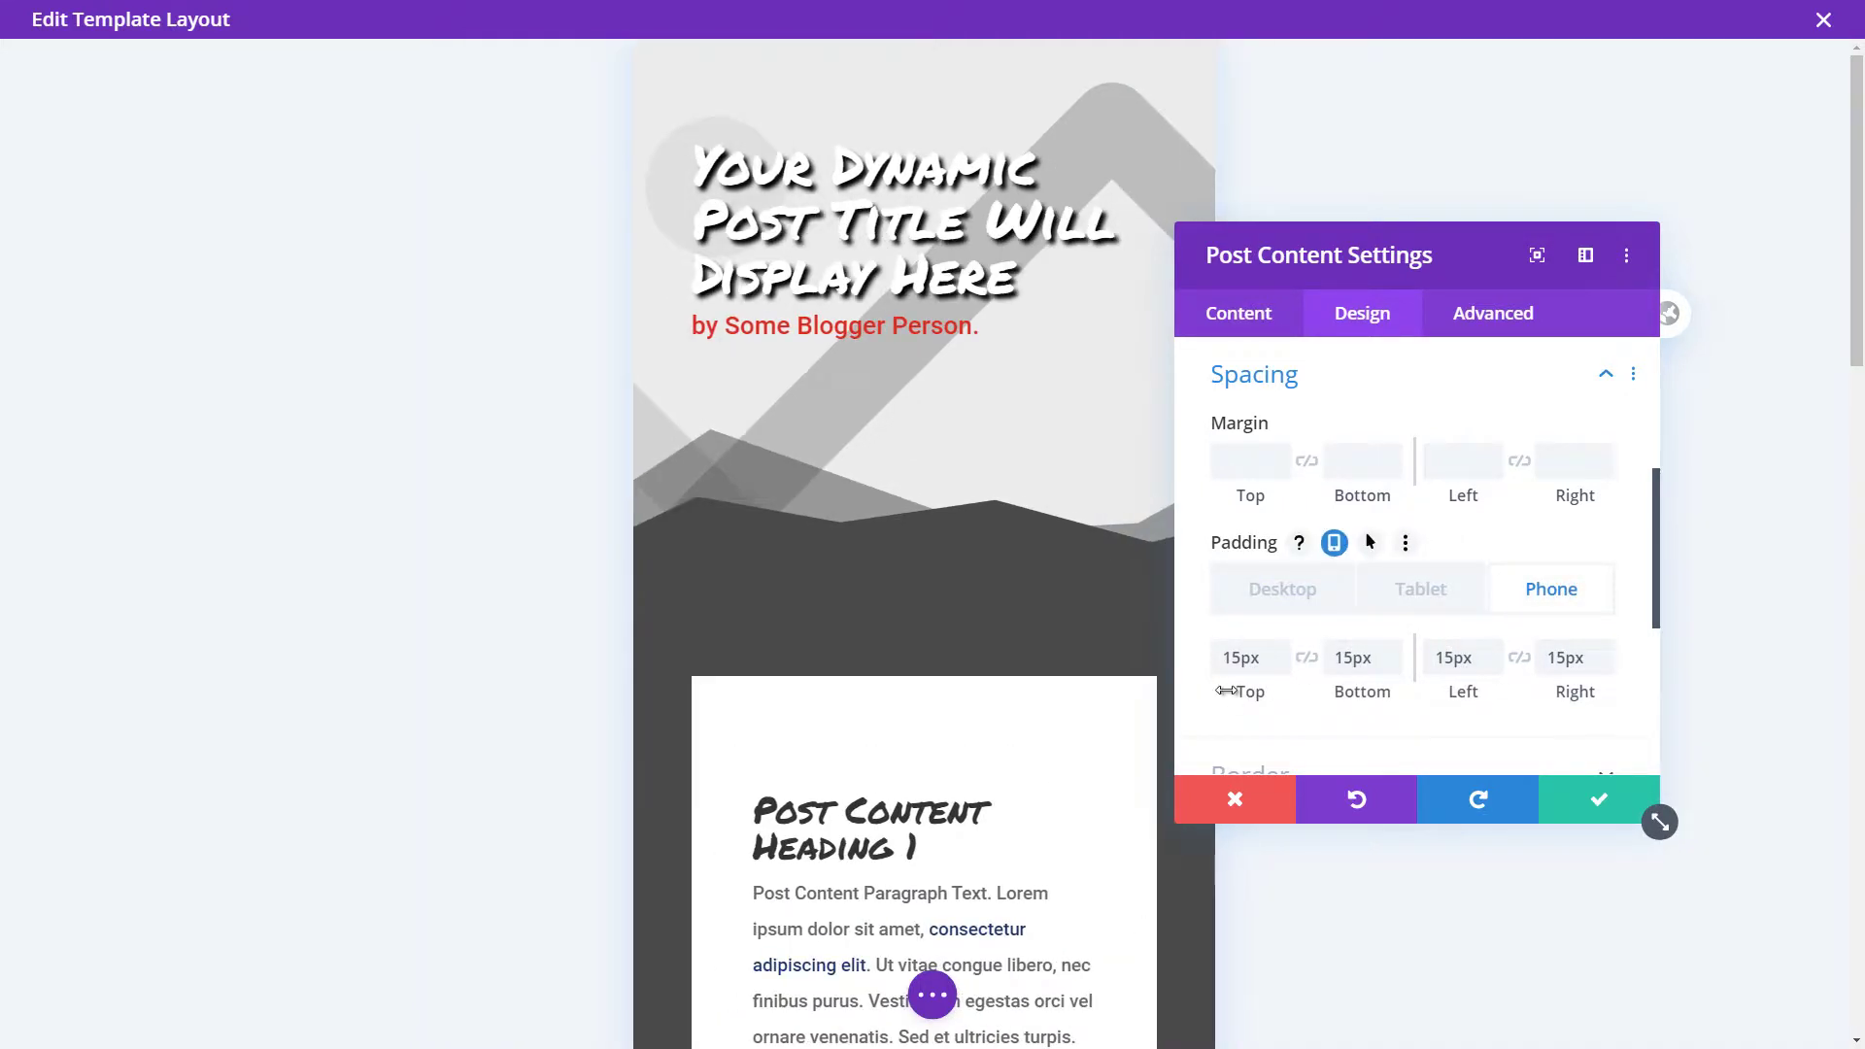
{"action": "double_click", "coordinate": [1241, 658]}
{"action": "type", "text": "10px"}
{"action": "key", "text": "Tab"}
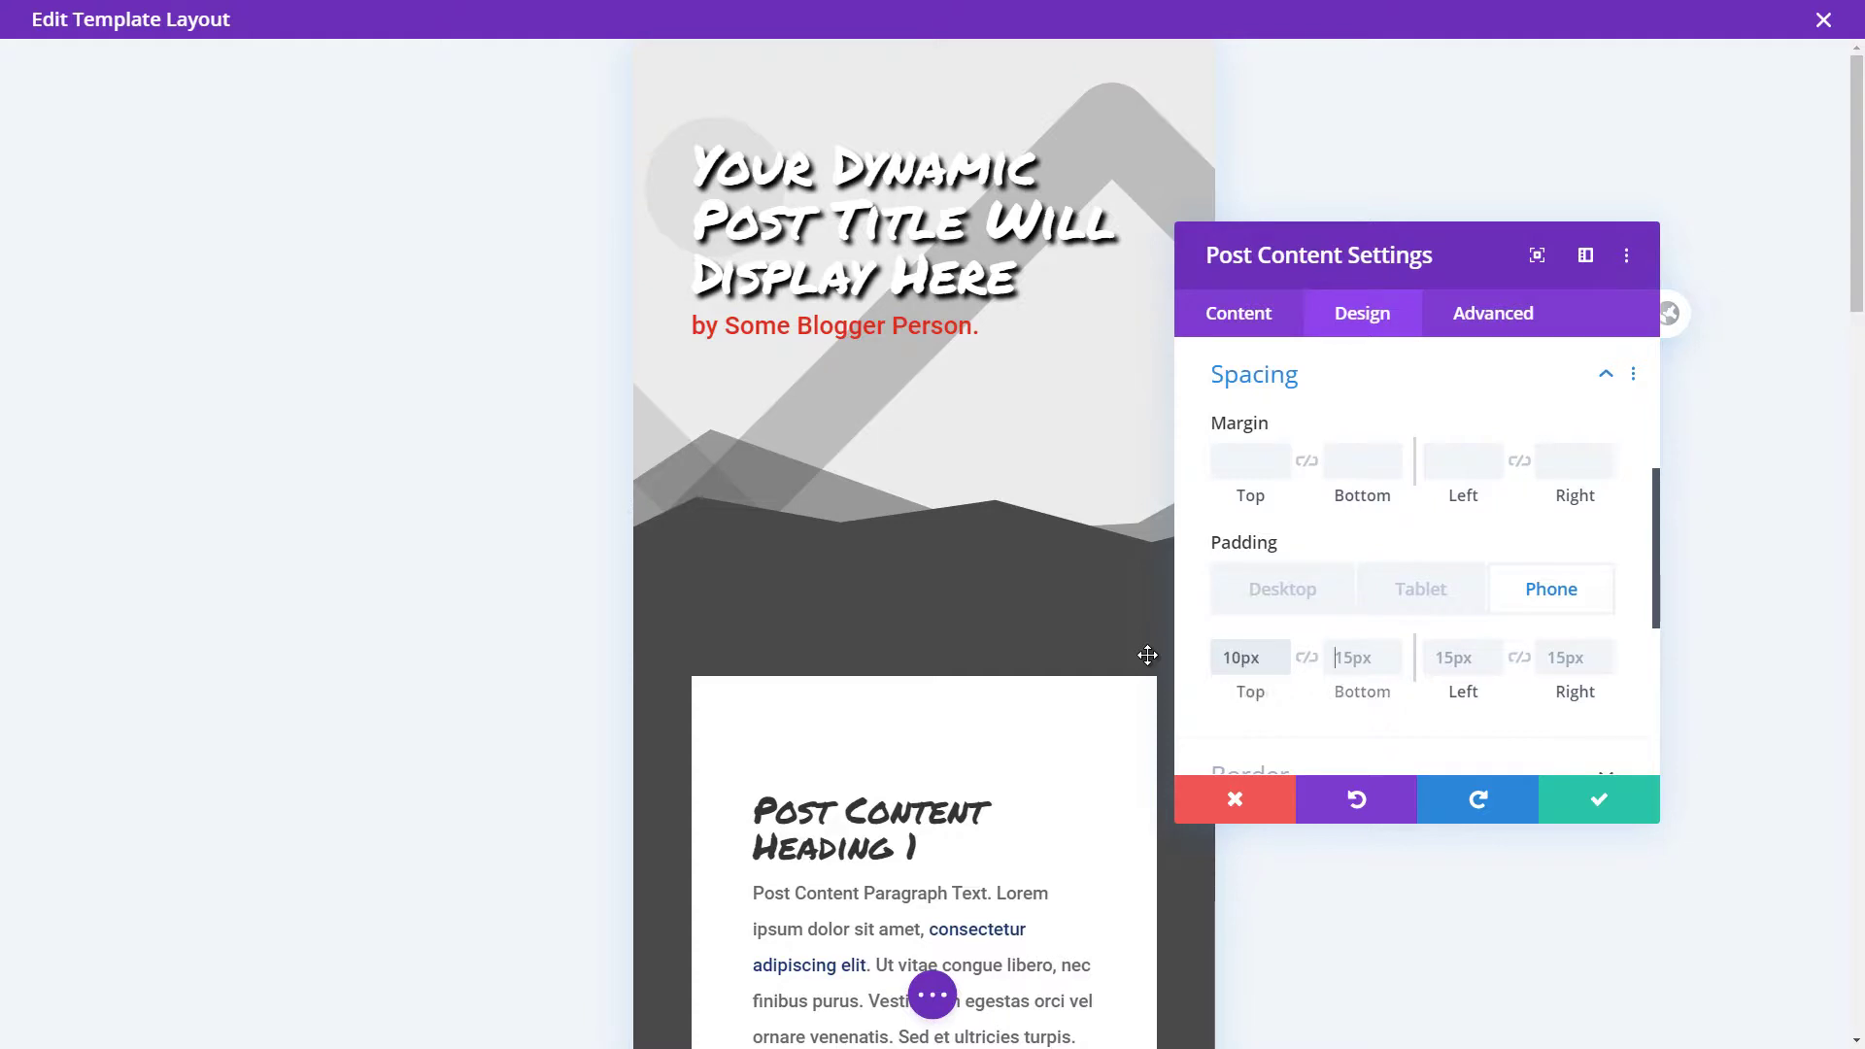
{"action": "type", "text": "10px"}
{"action": "key", "text": "Tab"}
{"action": "type", "text": "10px"}
{"action": "key", "text": "Tab"}
{"action": "type", "text": "10px"}
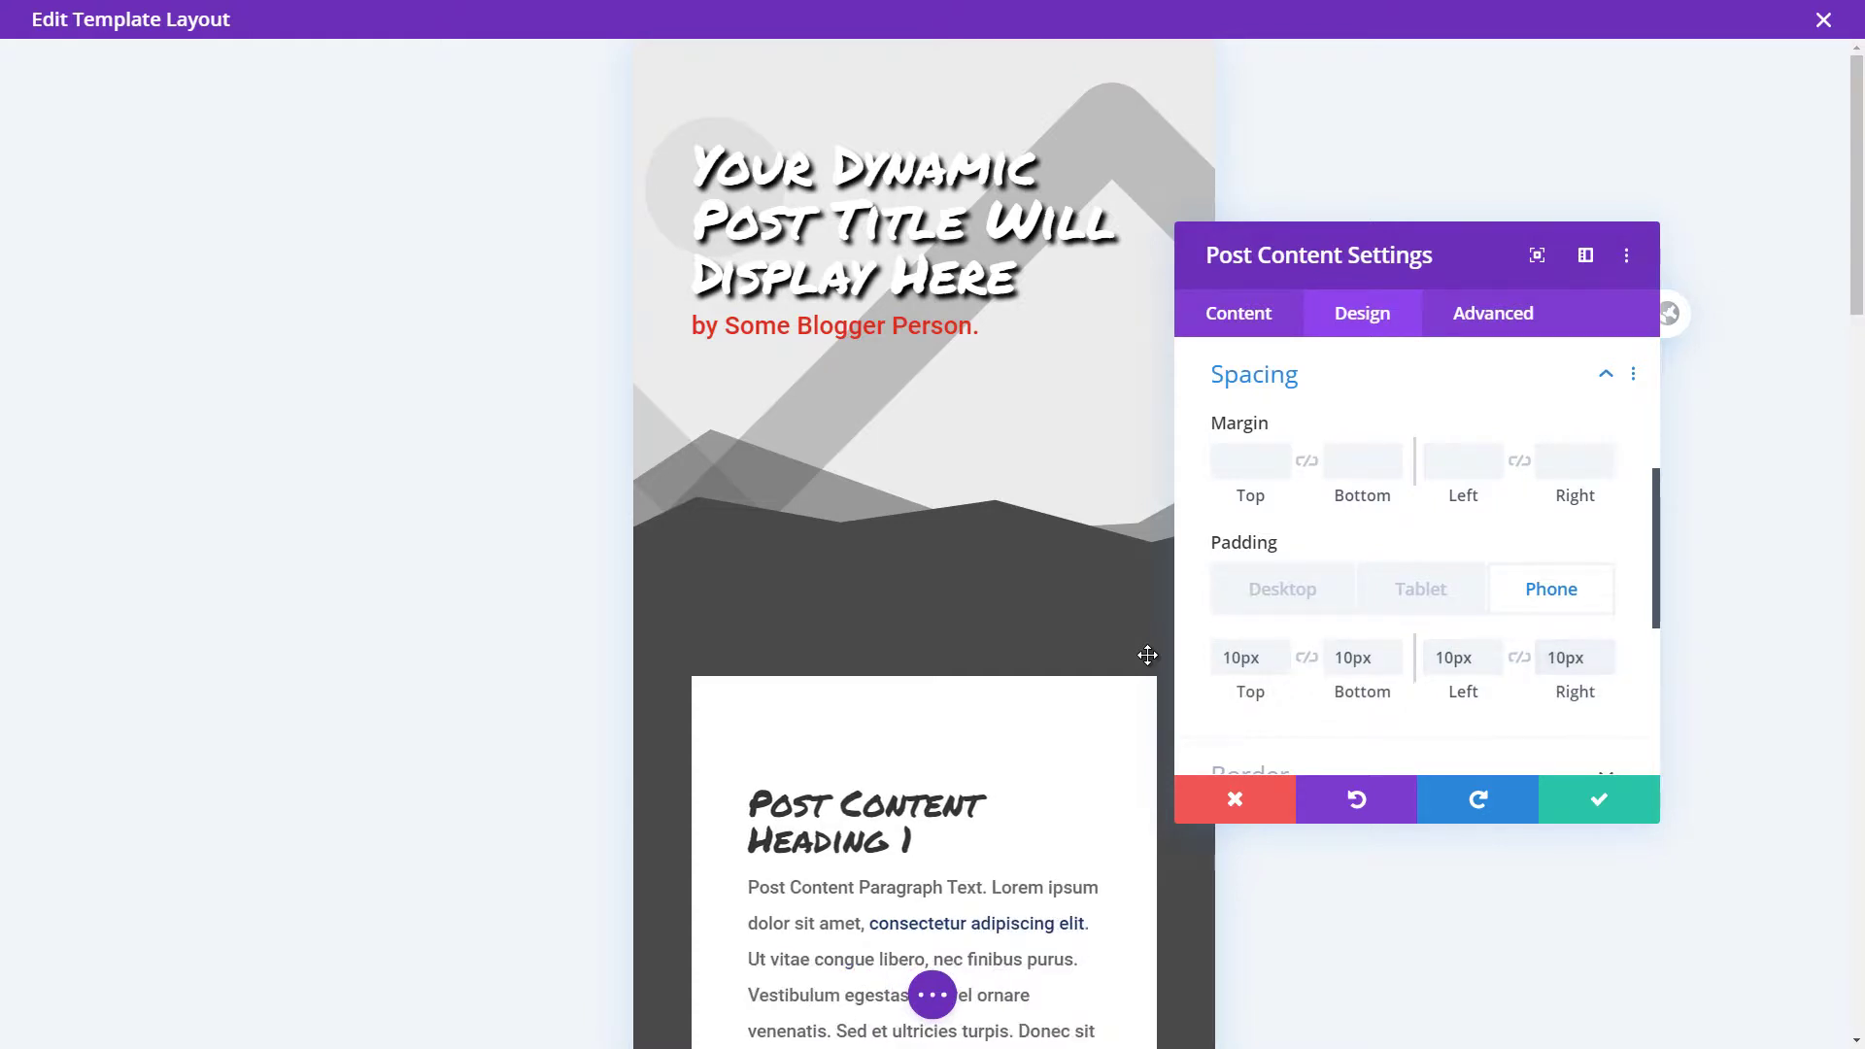
Return to the desktop padding view and set the Post Content module's top margin to -200px.
{"action": "left_click", "coordinate": [1423, 590]}
{"action": "left_click", "coordinate": [1261, 600]}
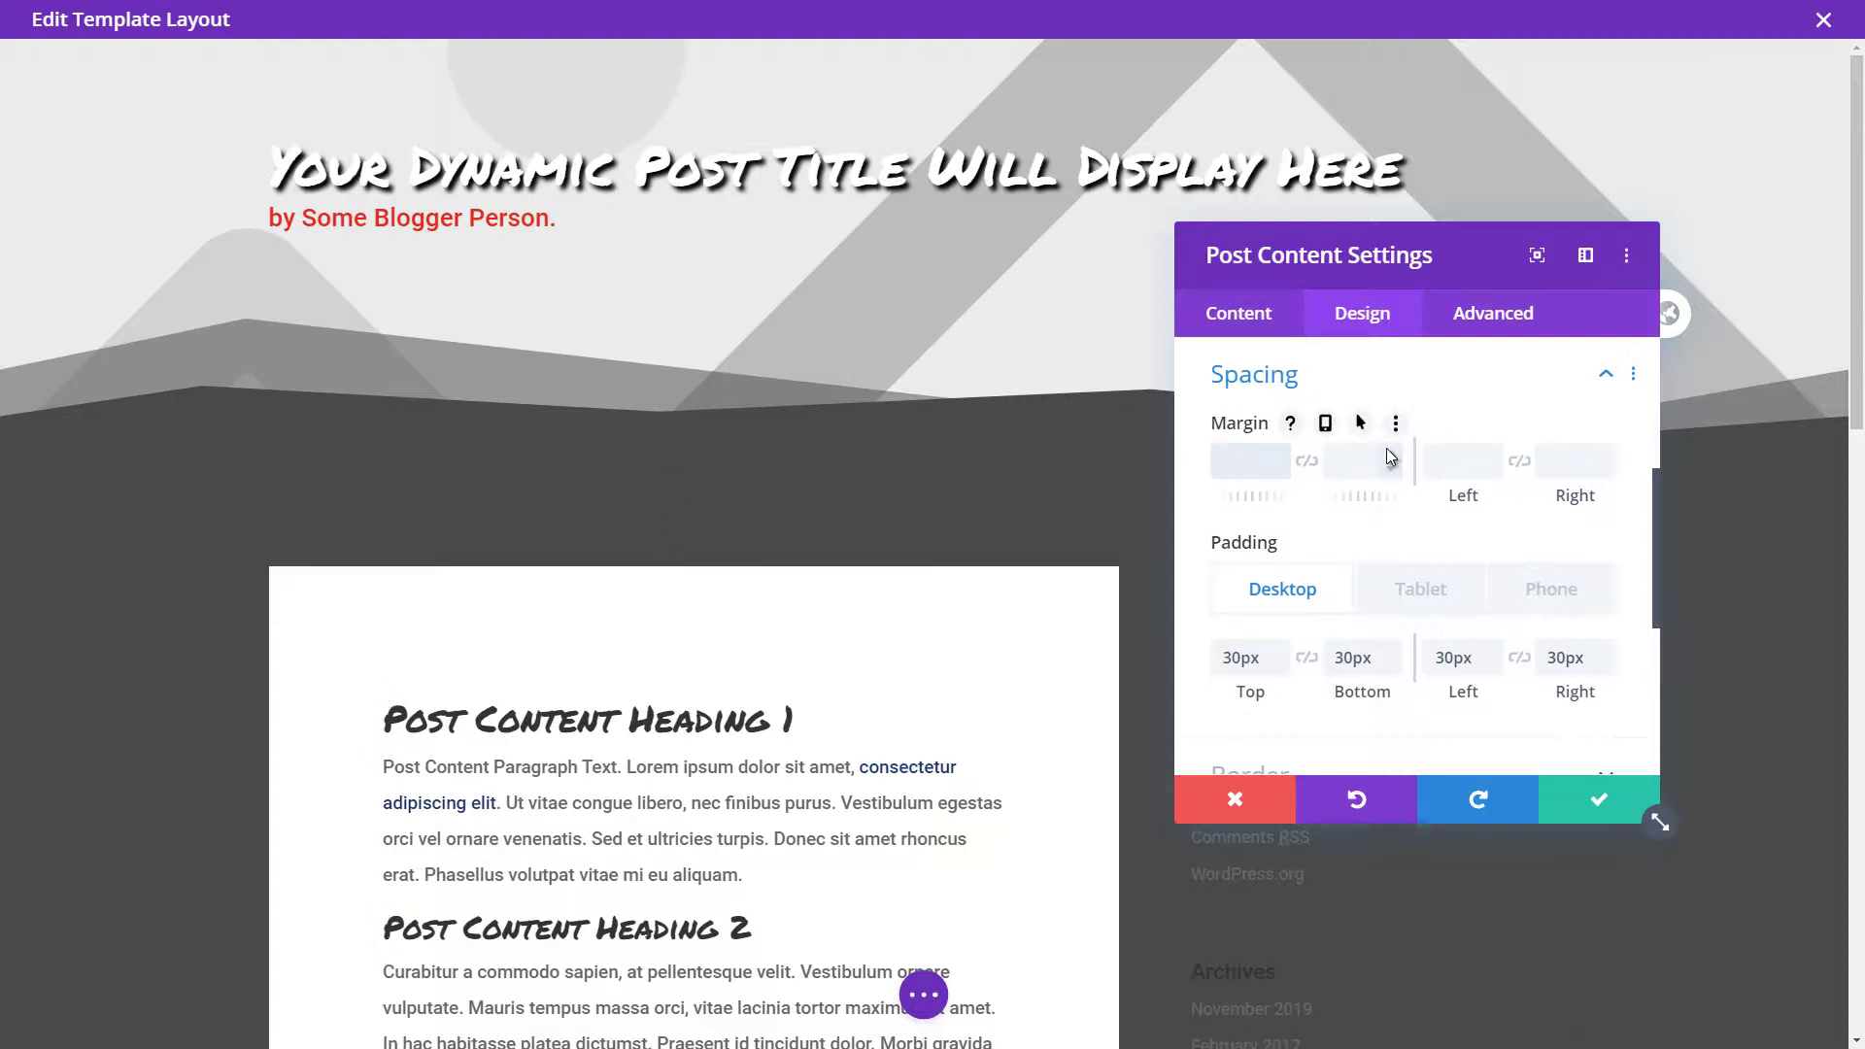
{"action": "type", "text": "-200"}
{"action": "left_click", "coordinate": [1385, 447]}
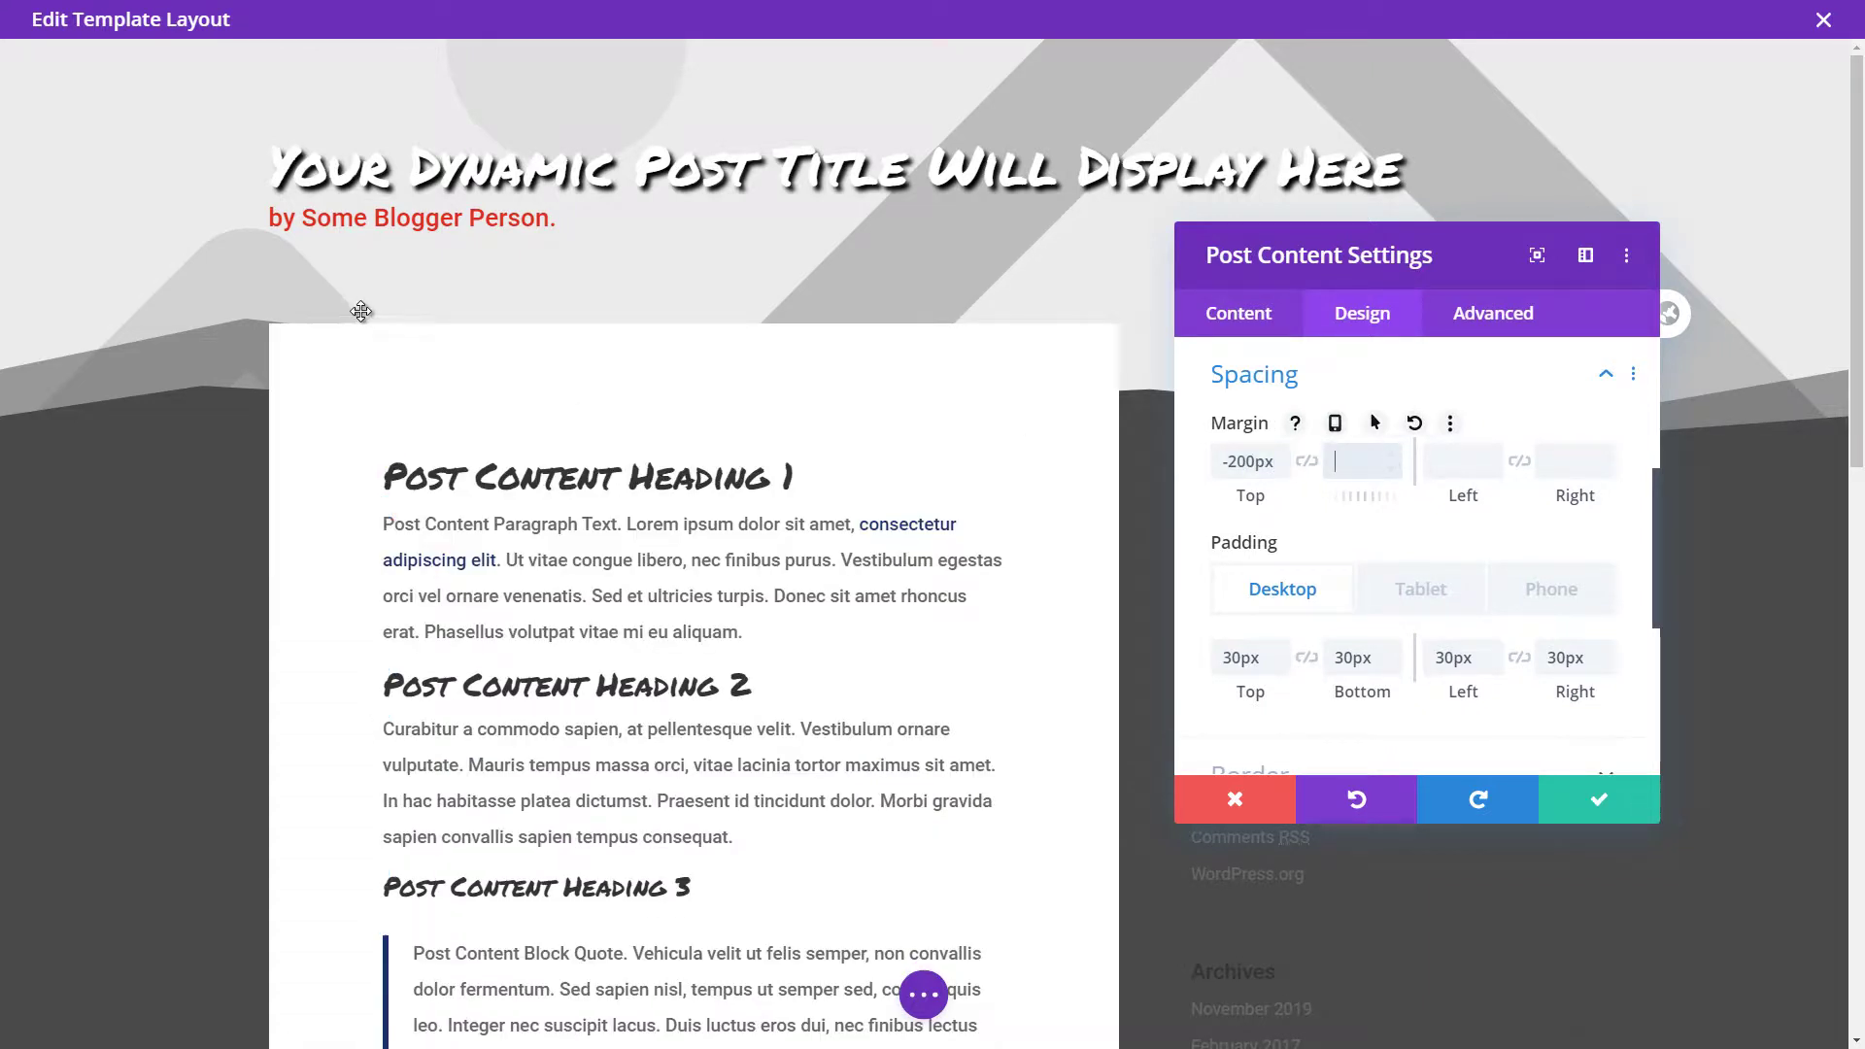
Give the Post Content module the first glow-style box shadow with shadow color rgba(0,0,0,0.8), and save the module settings.
{"action": "scroll", "coordinate": [1486, 560], "scroll_direction": "down", "scroll_amount": 2}
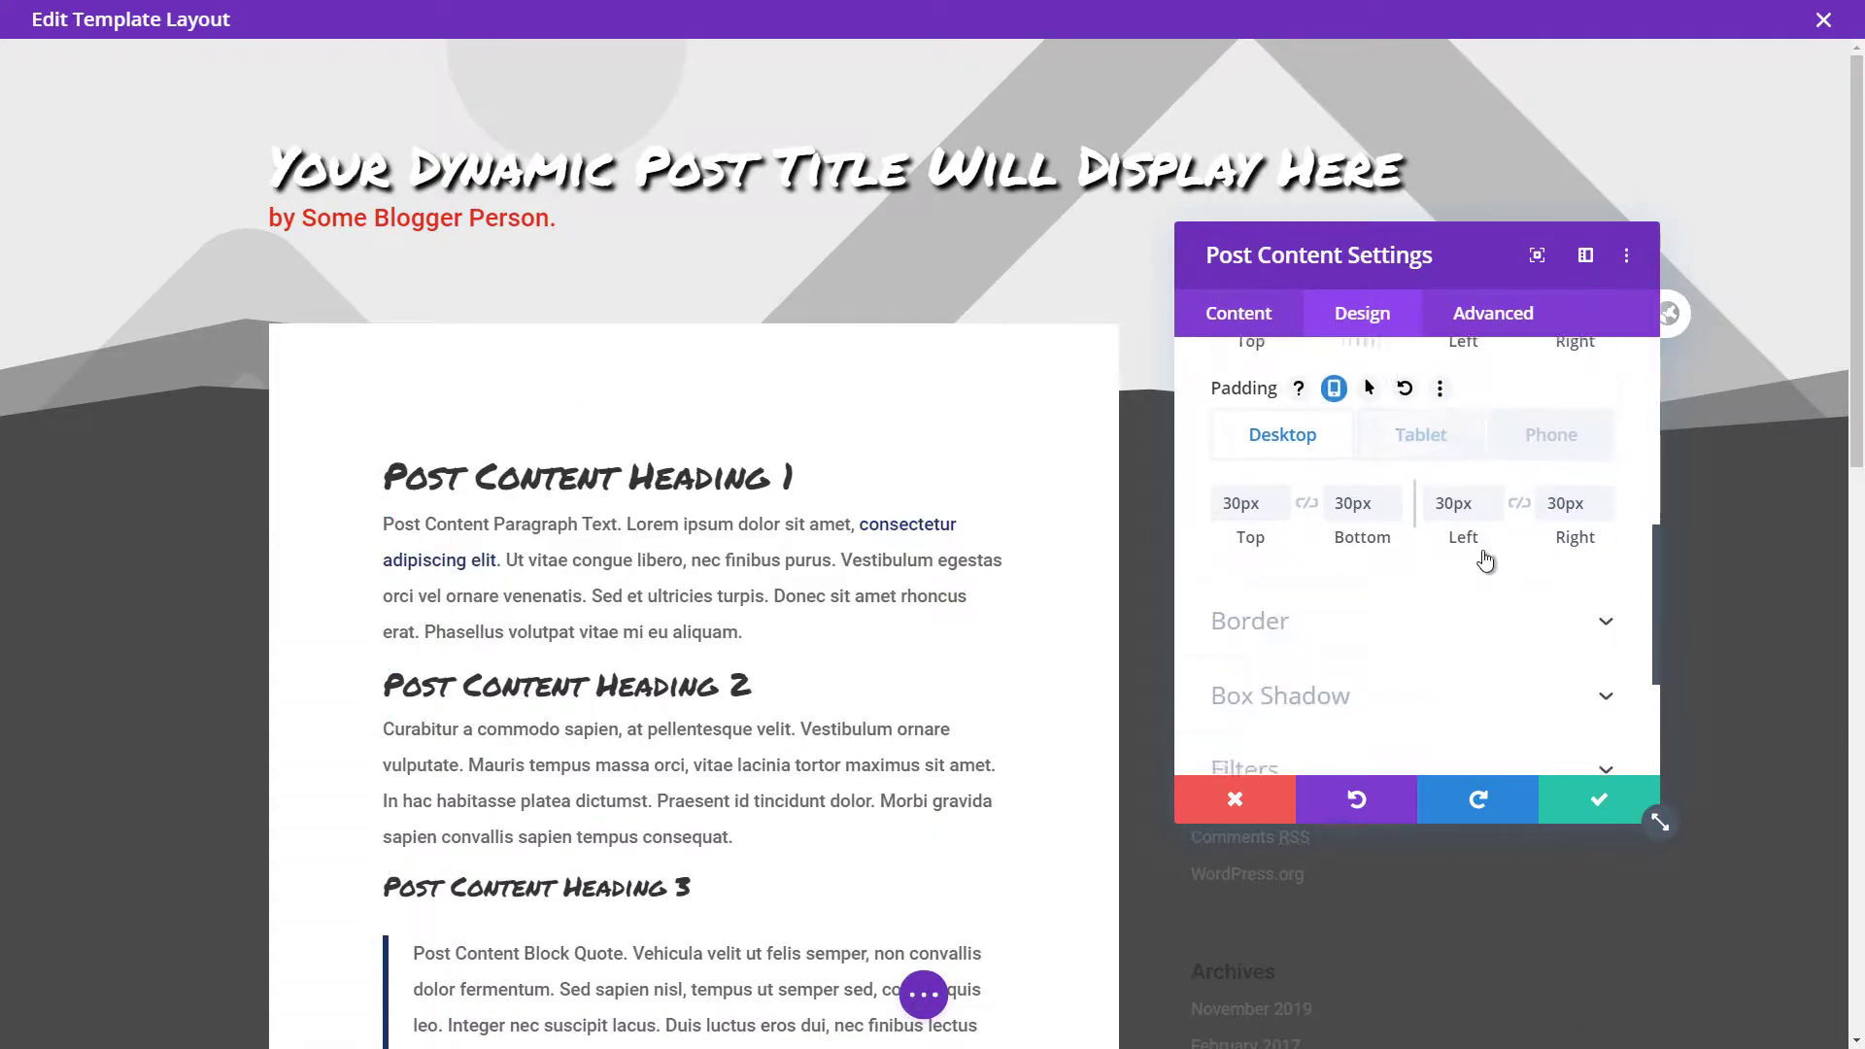
{"action": "scroll", "coordinate": [1485, 560], "scroll_direction": "down", "scroll_amount": 2}
{"action": "left_click", "coordinate": [1350, 561]}
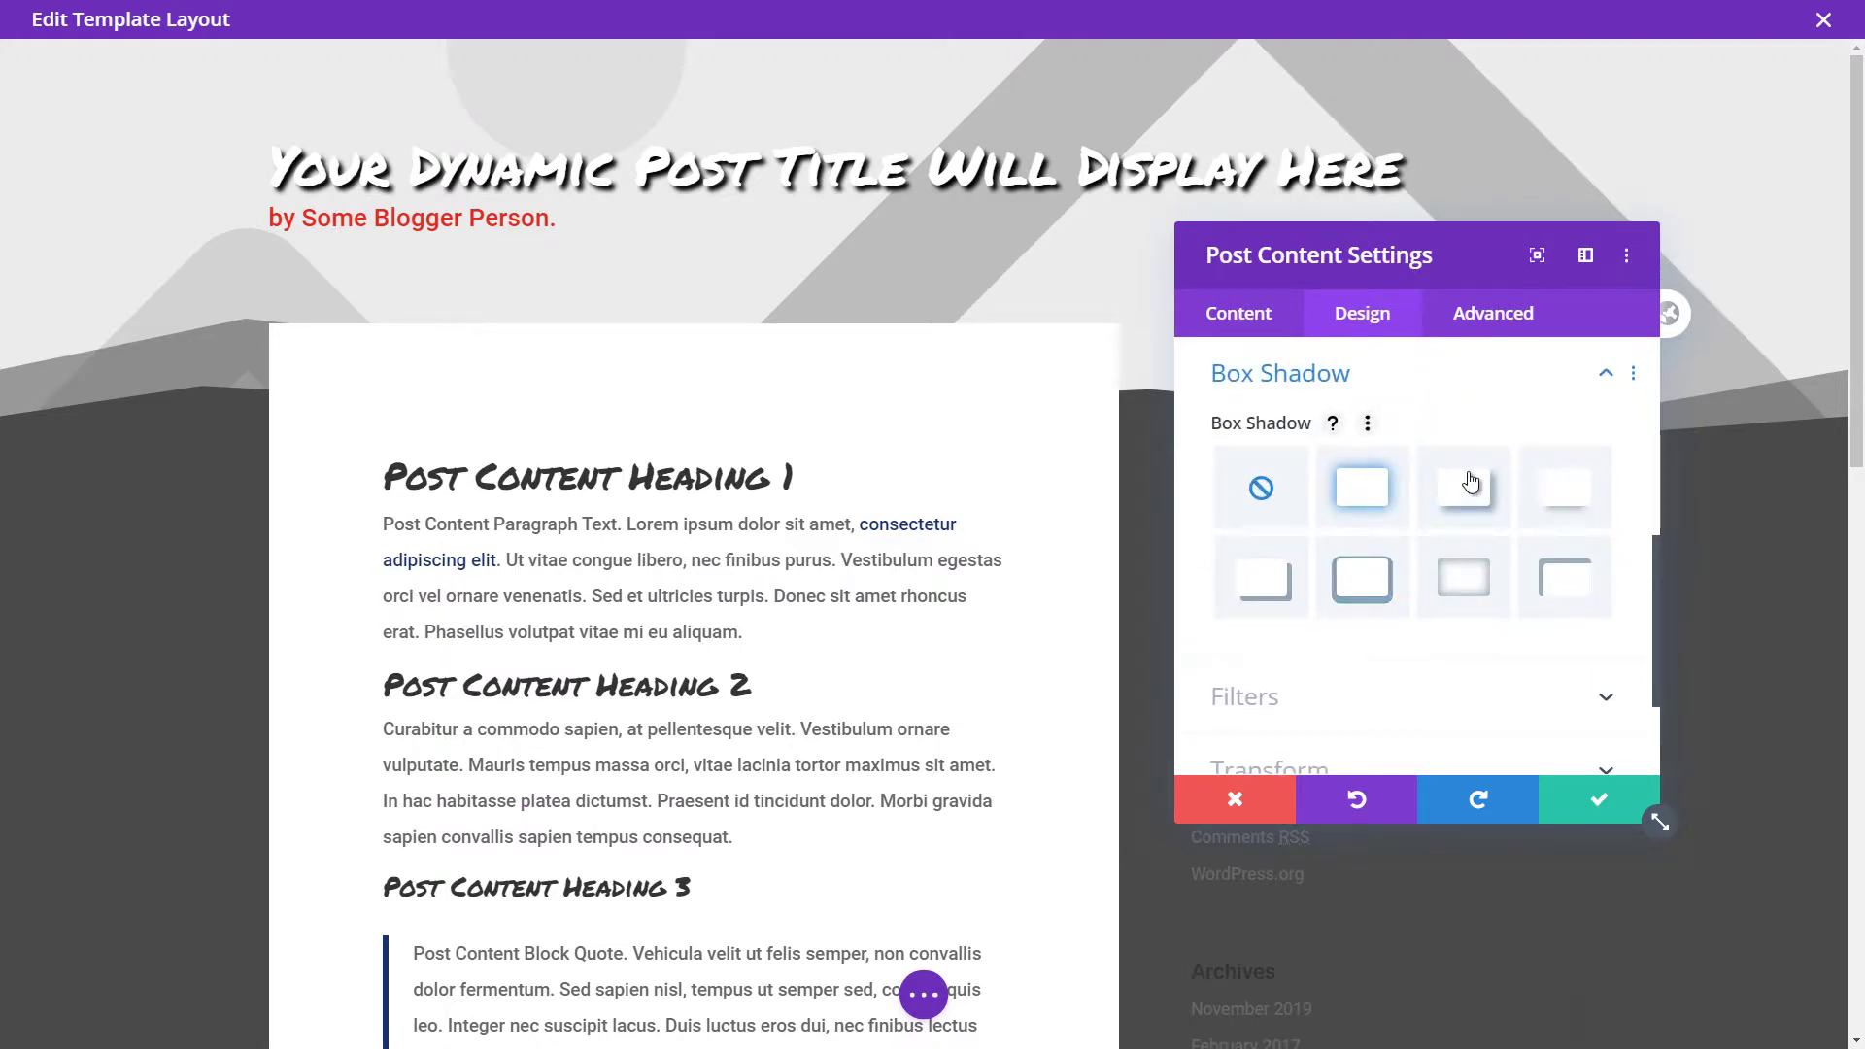
{"action": "left_click", "coordinate": [1358, 490]}
{"action": "scroll", "coordinate": [1324, 556], "scroll_direction": "down", "scroll_amount": 5}
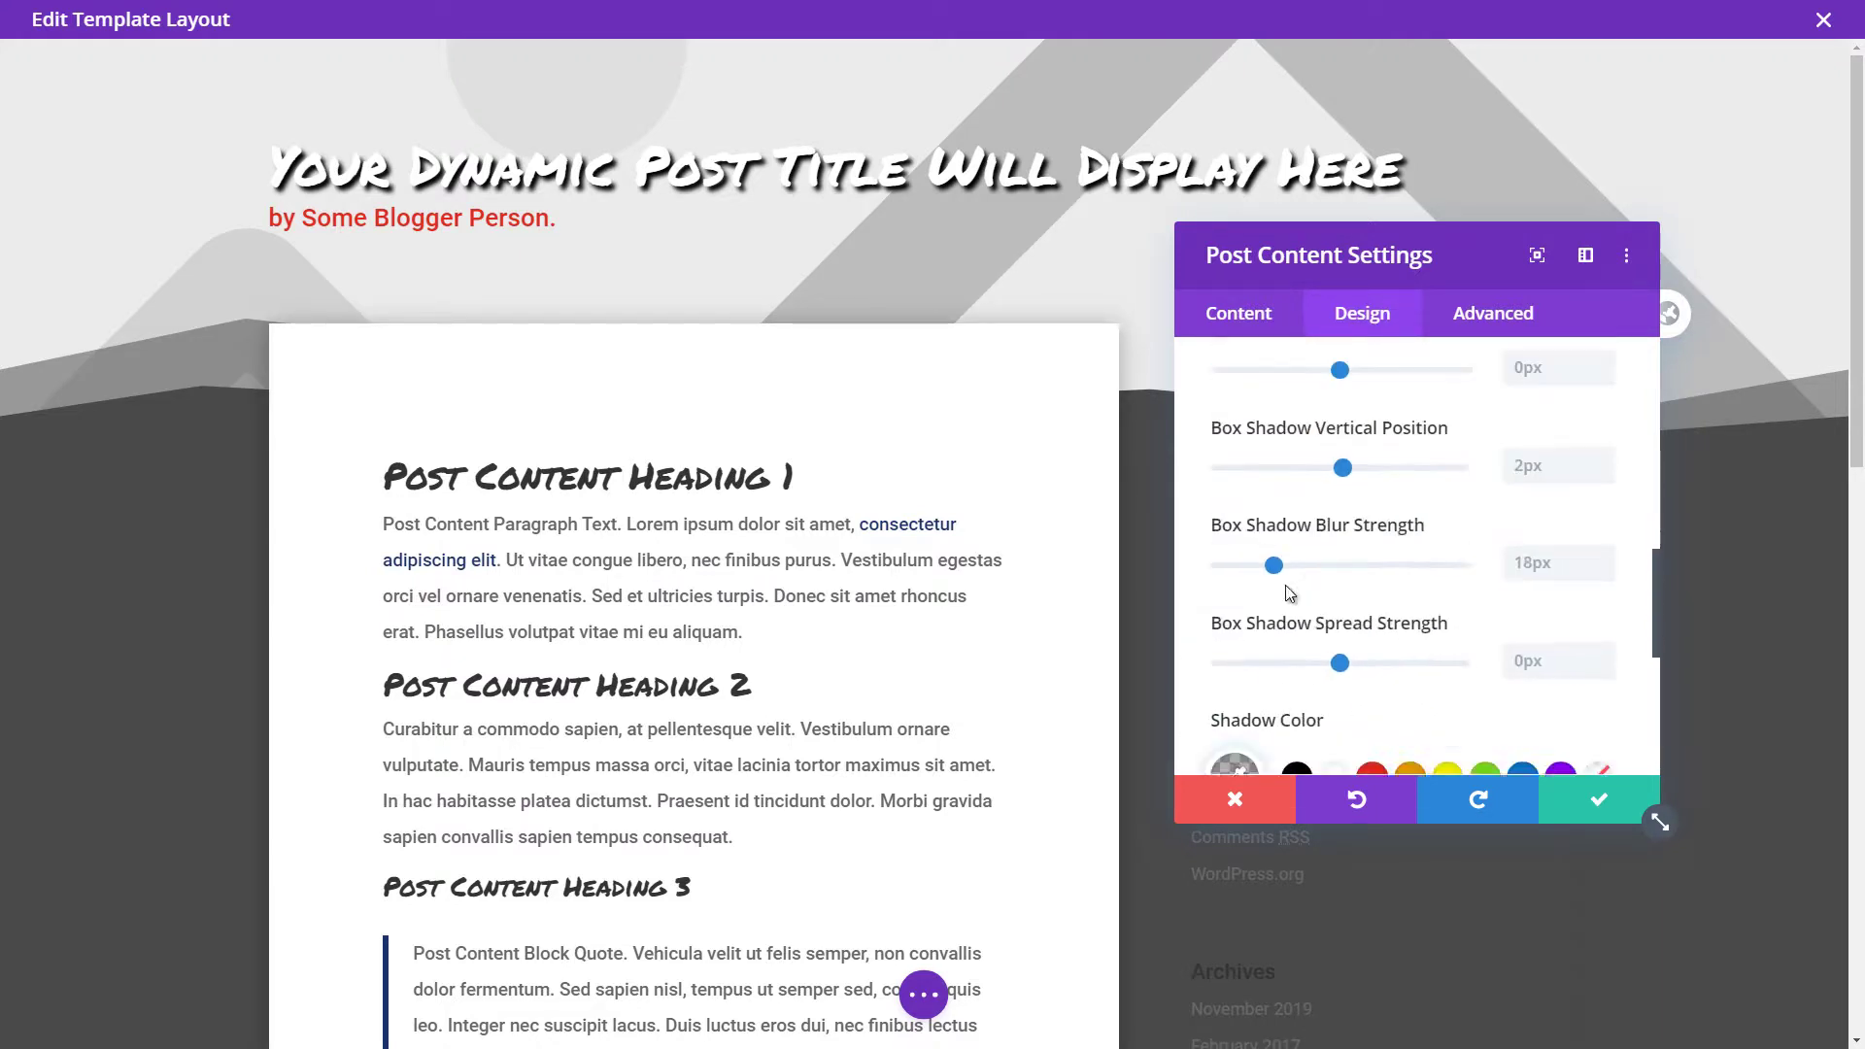
{"action": "left_click", "coordinate": [1232, 736]}
{"action": "scroll", "coordinate": [1472, 556], "scroll_direction": "down", "scroll_amount": 3}
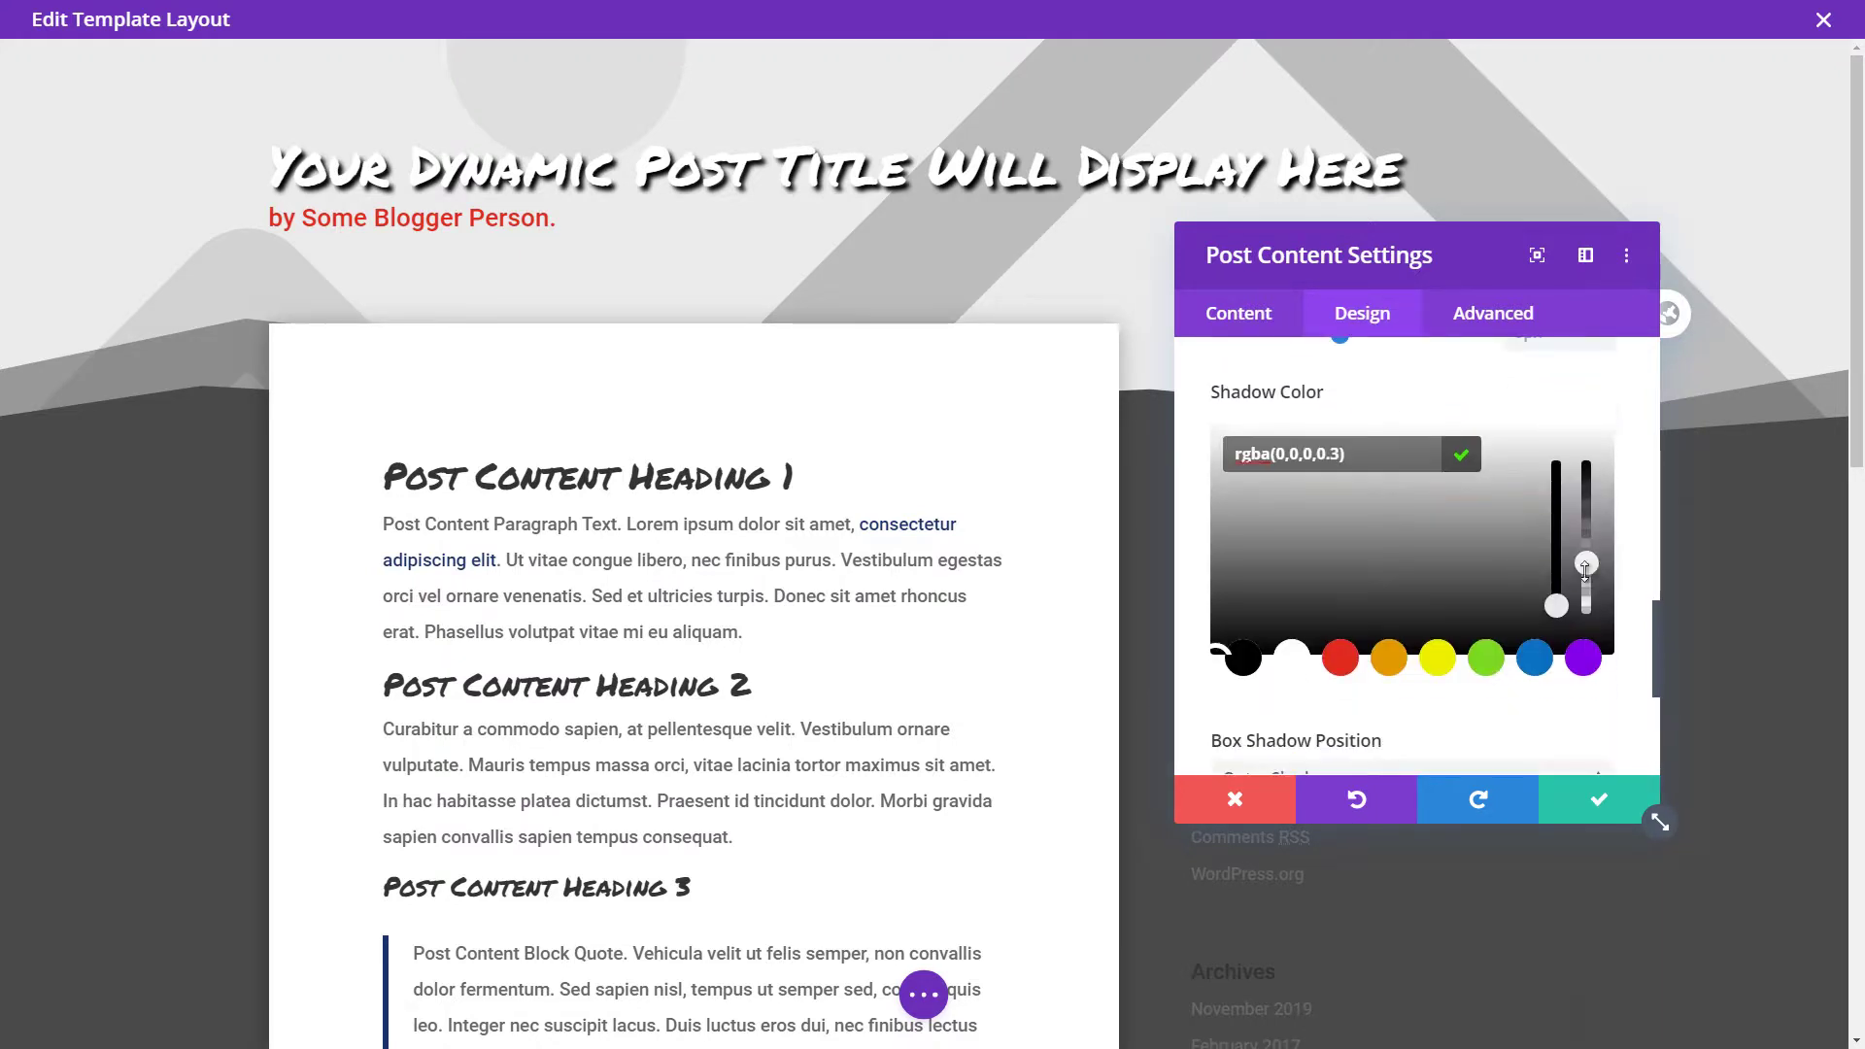
{"action": "left_click_drag", "start_coordinate": [1587, 562], "coordinate": [1591, 511]}
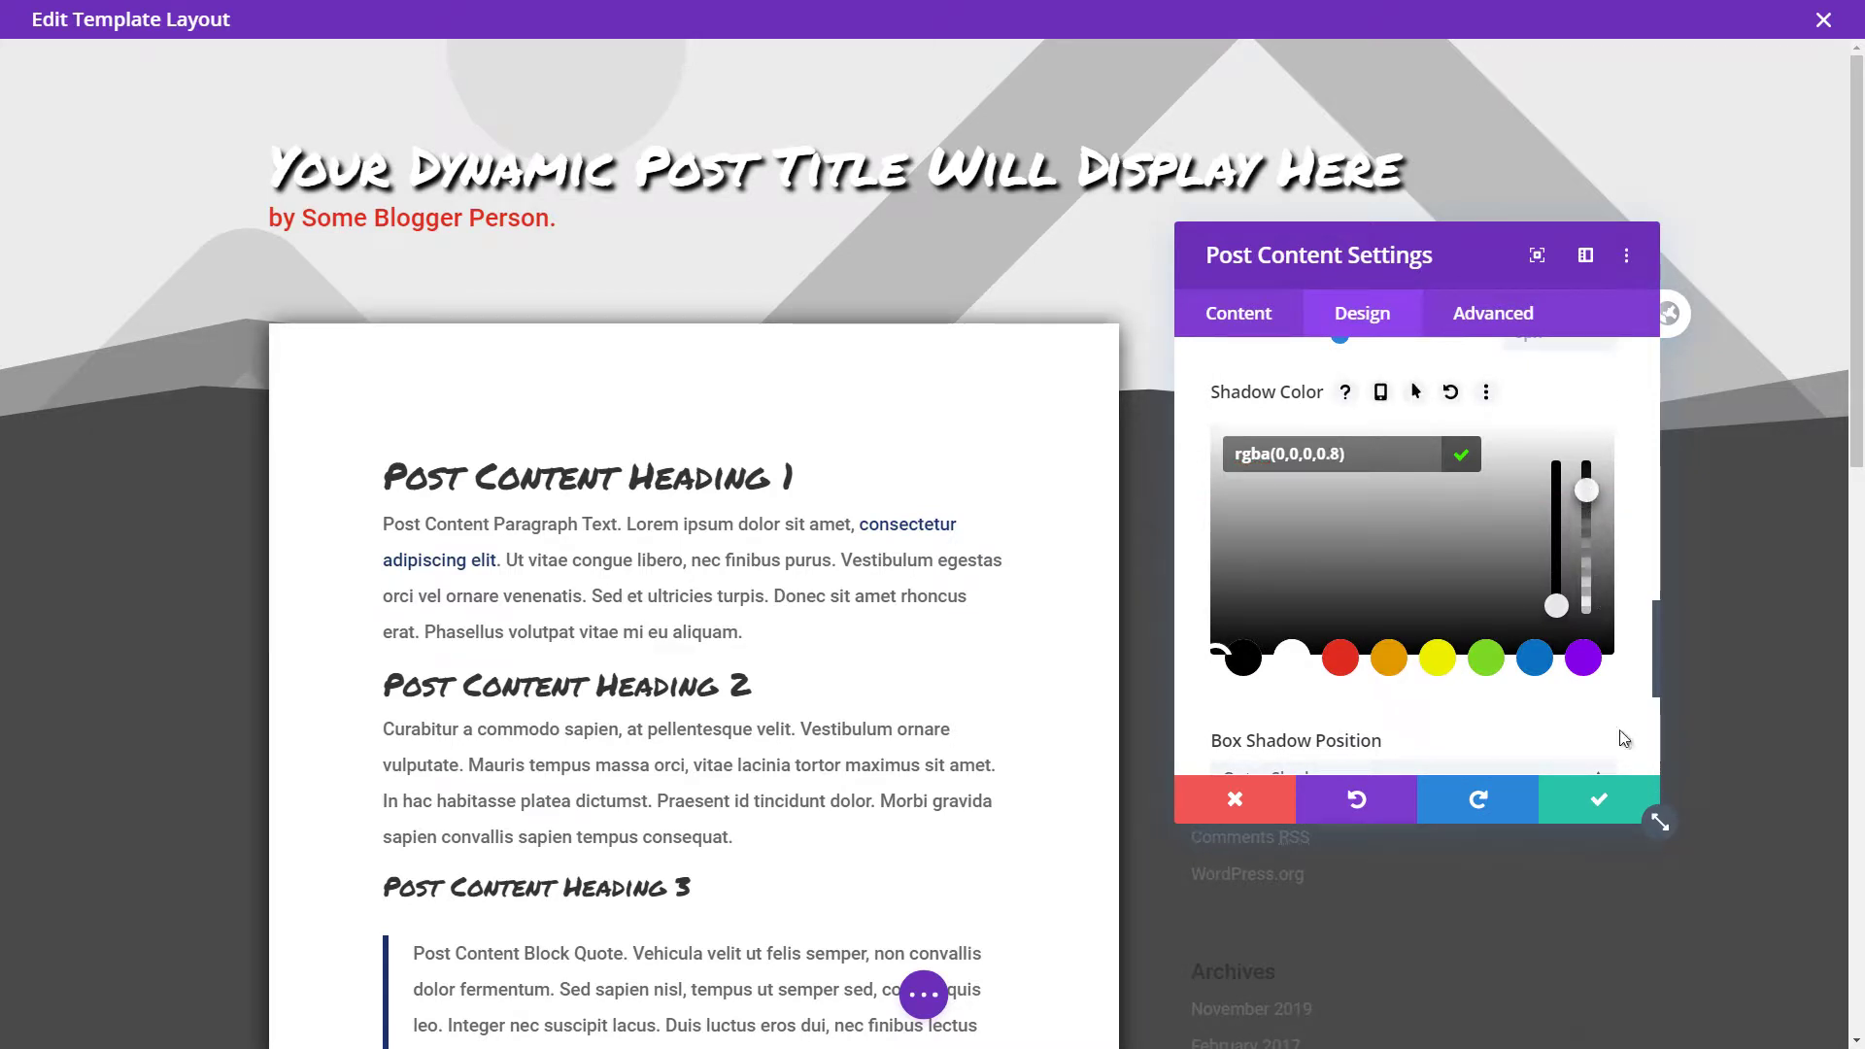
{"action": "left_click", "coordinate": [1608, 806]}
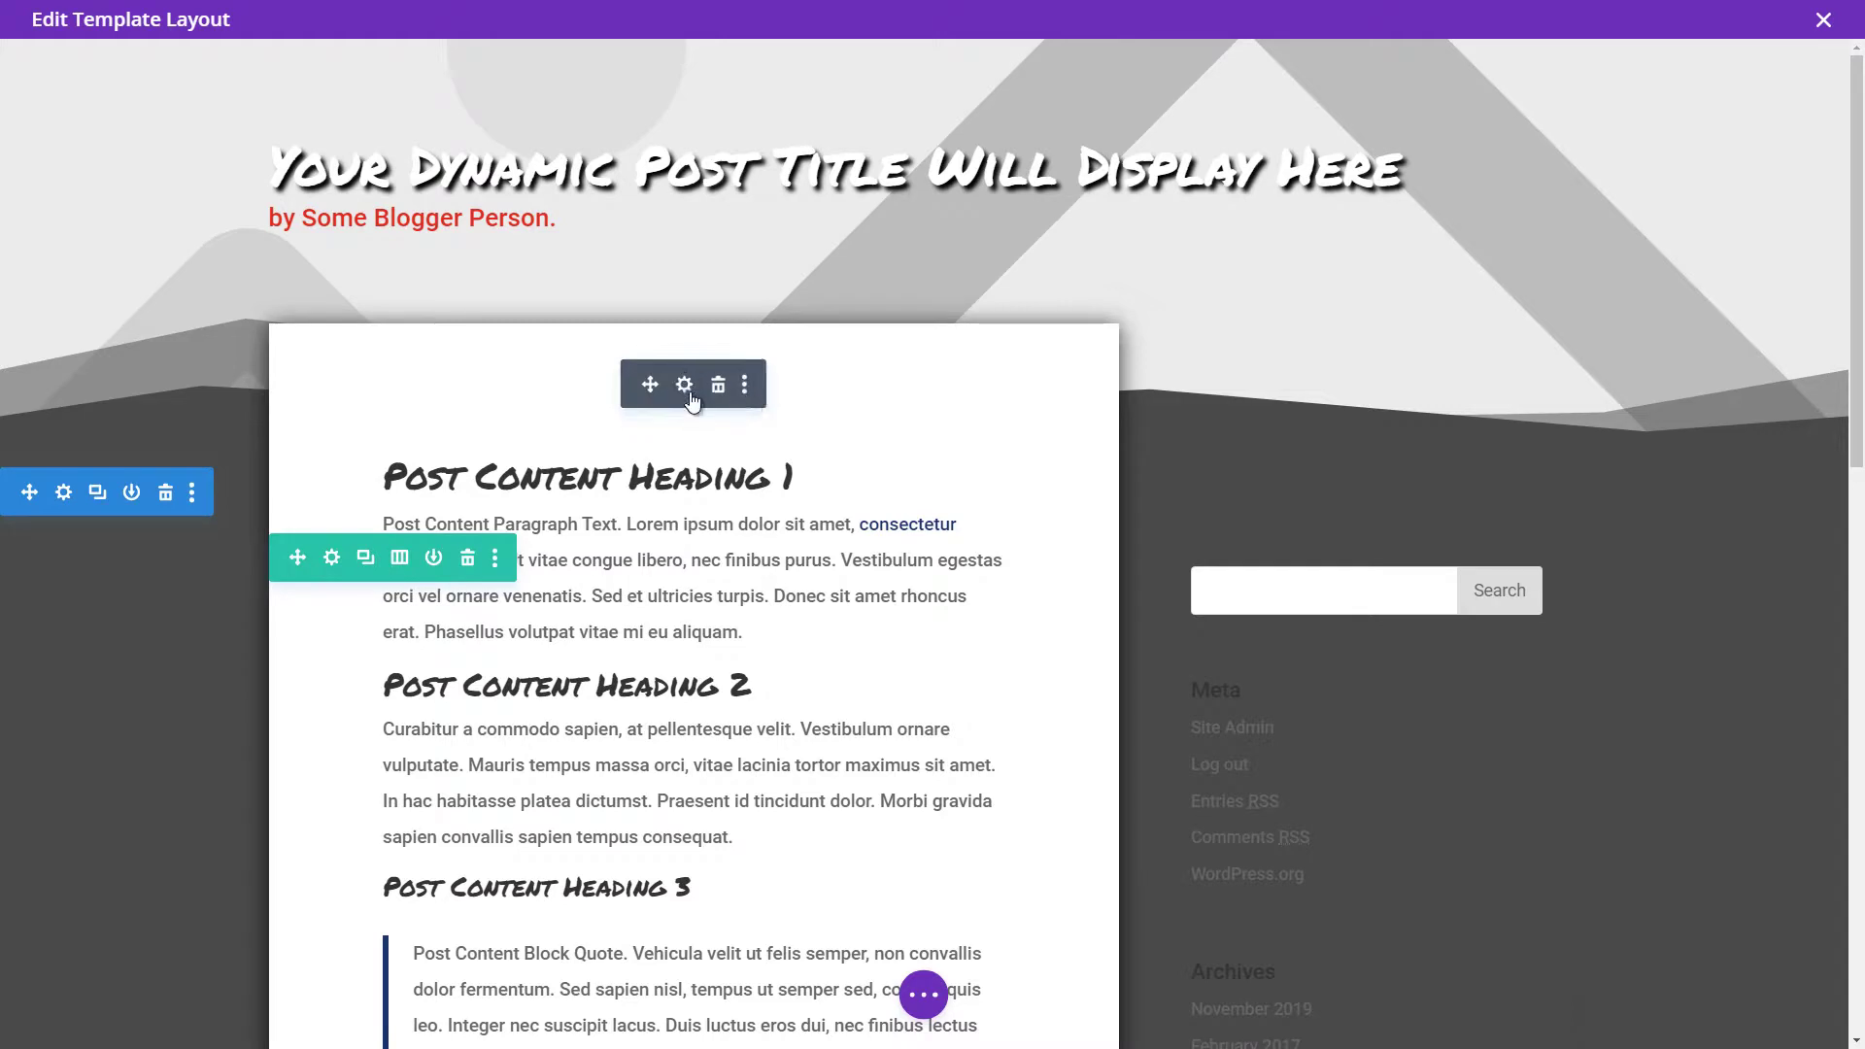
Set the background color of the row containing the post content and sidebar to #000000 and save the row settings.
{"action": "left_click", "coordinate": [333, 557]}
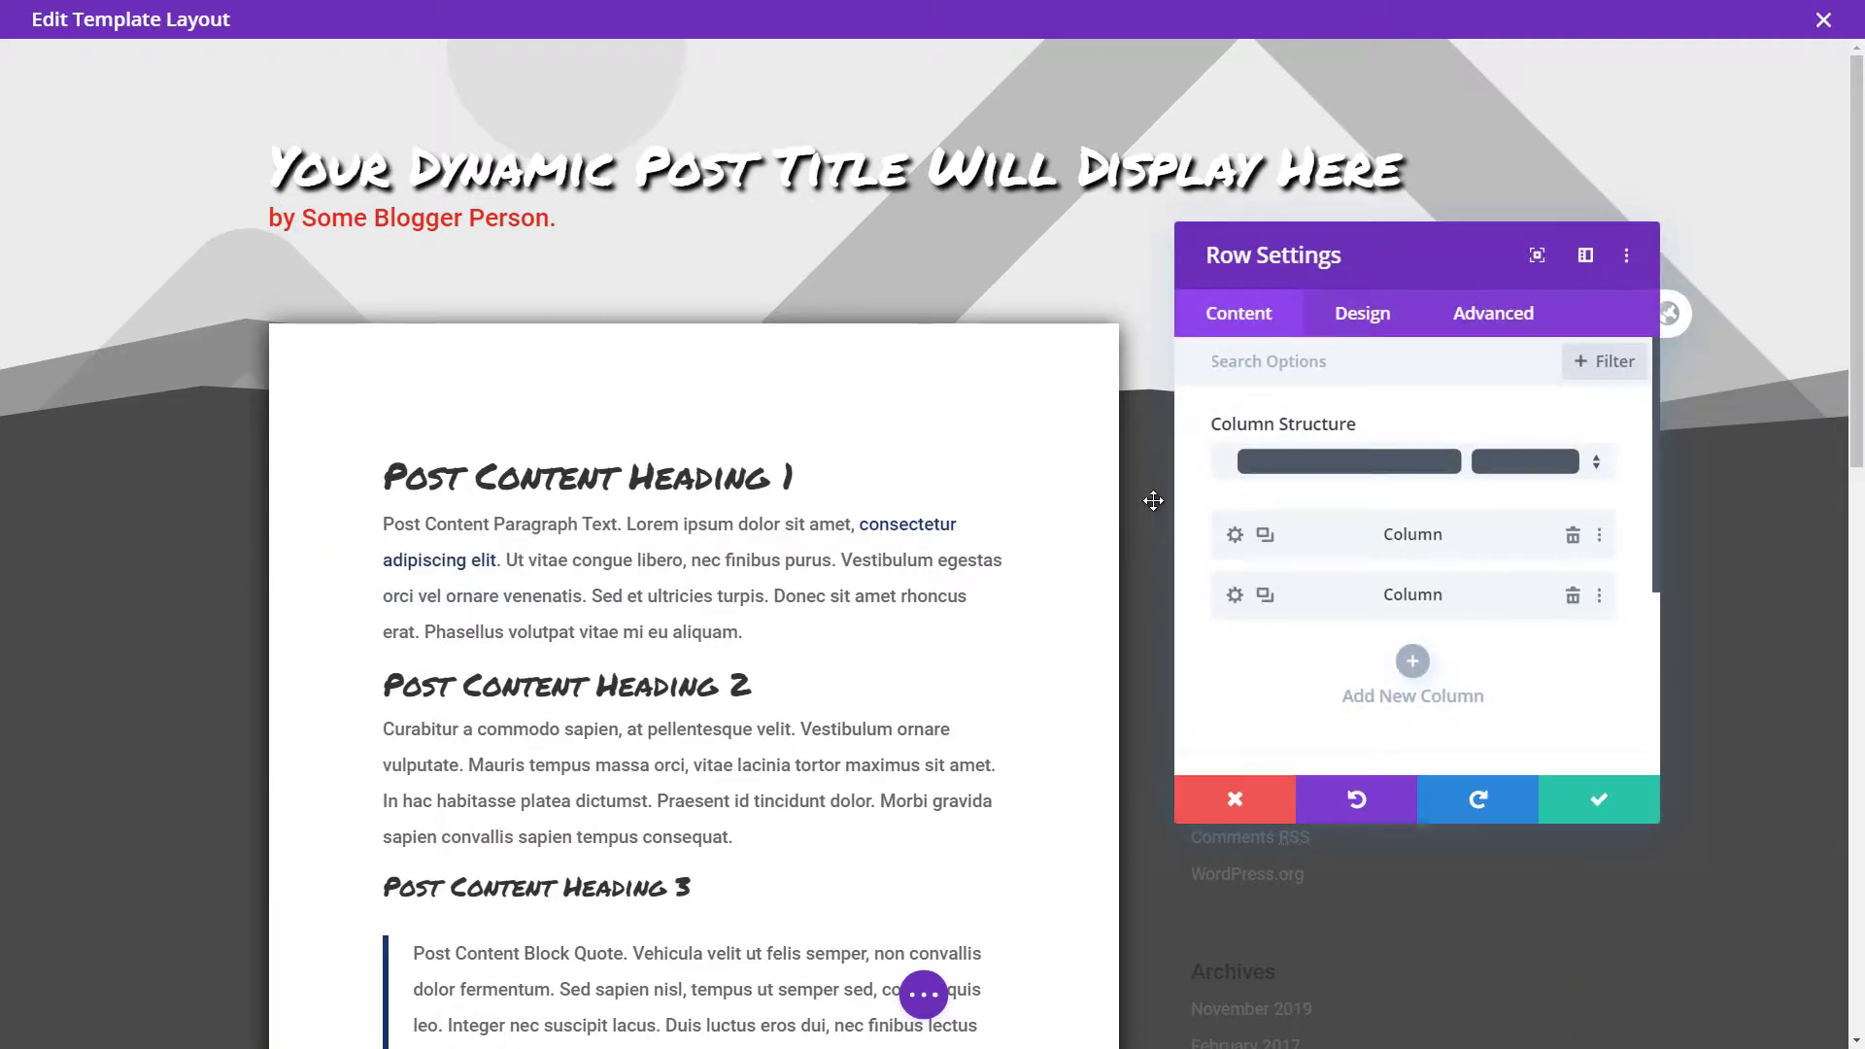
{"action": "scroll", "coordinate": [1423, 598], "scroll_direction": "down", "scroll_amount": 3}
{"action": "scroll", "coordinate": [1423, 617], "scroll_direction": "down", "scroll_amount": 1}
{"action": "left_click", "coordinate": [1389, 581]}
{"action": "scroll", "coordinate": [1337, 596], "scroll_direction": "down", "scroll_amount": 5}
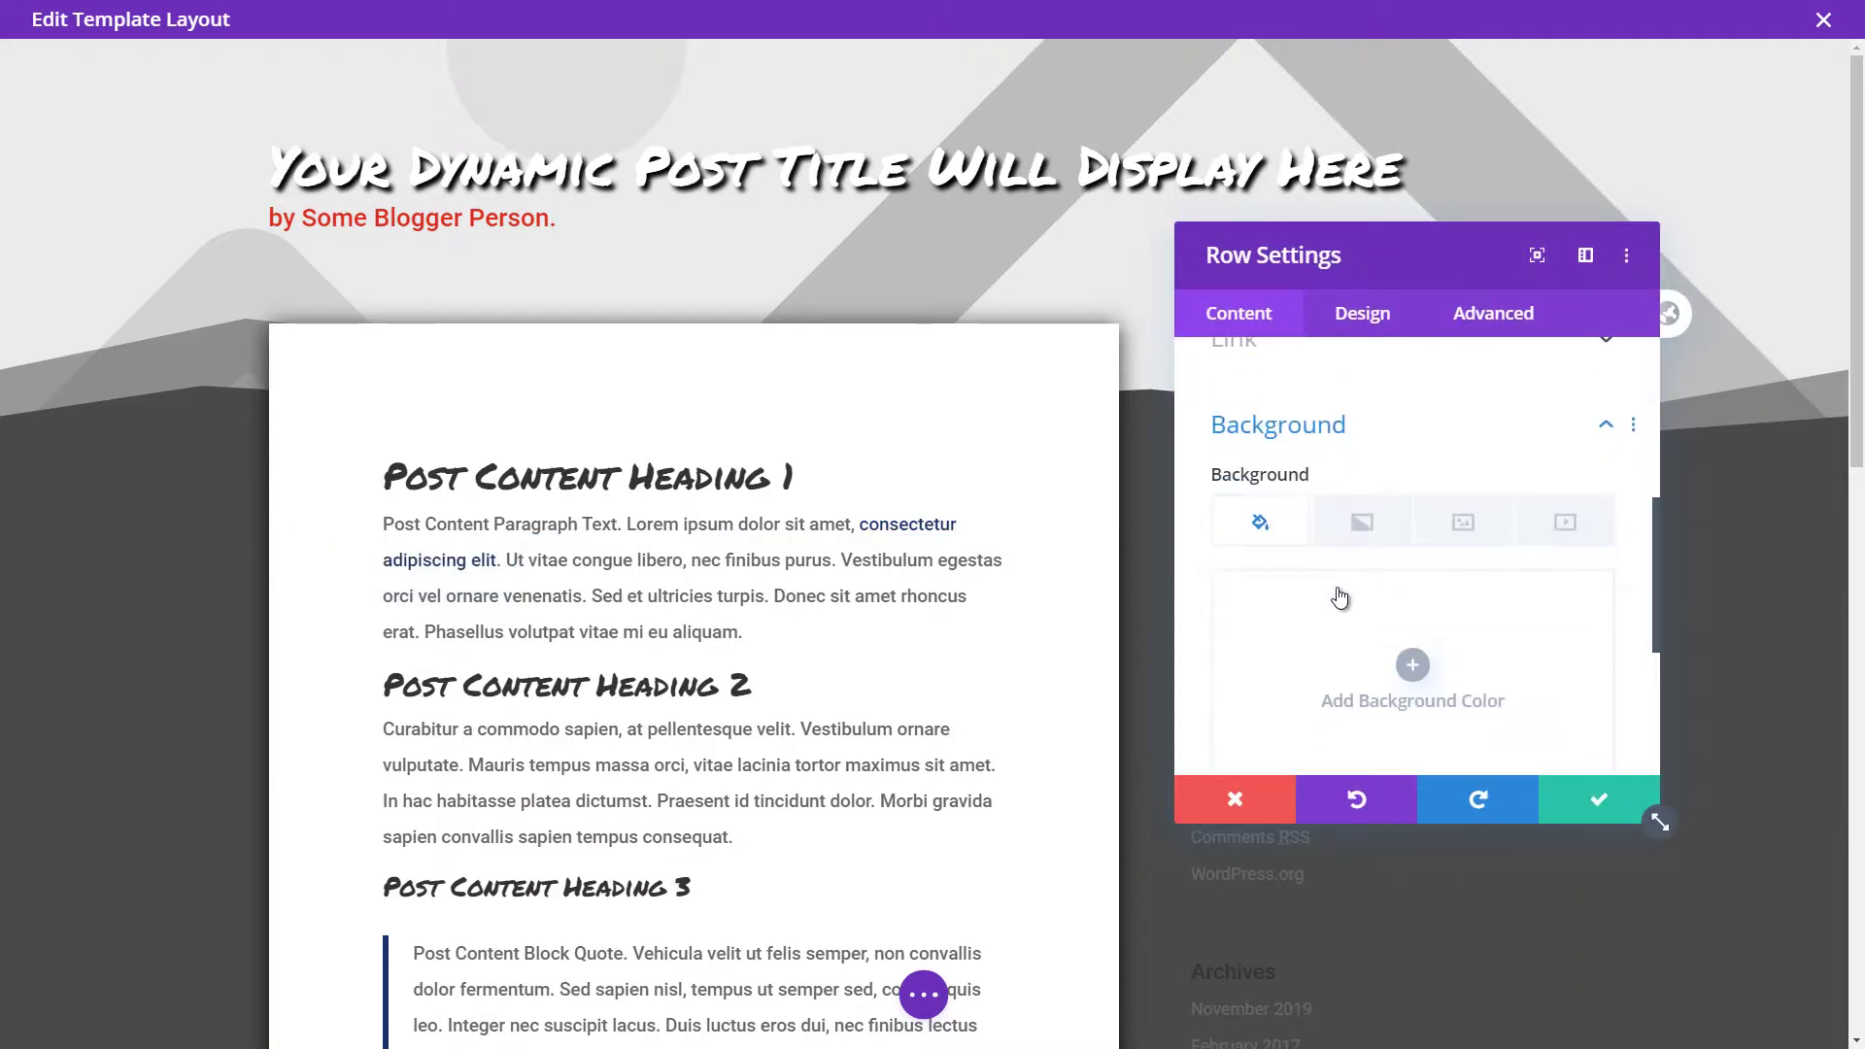
{"action": "left_click", "coordinate": [1293, 643]}
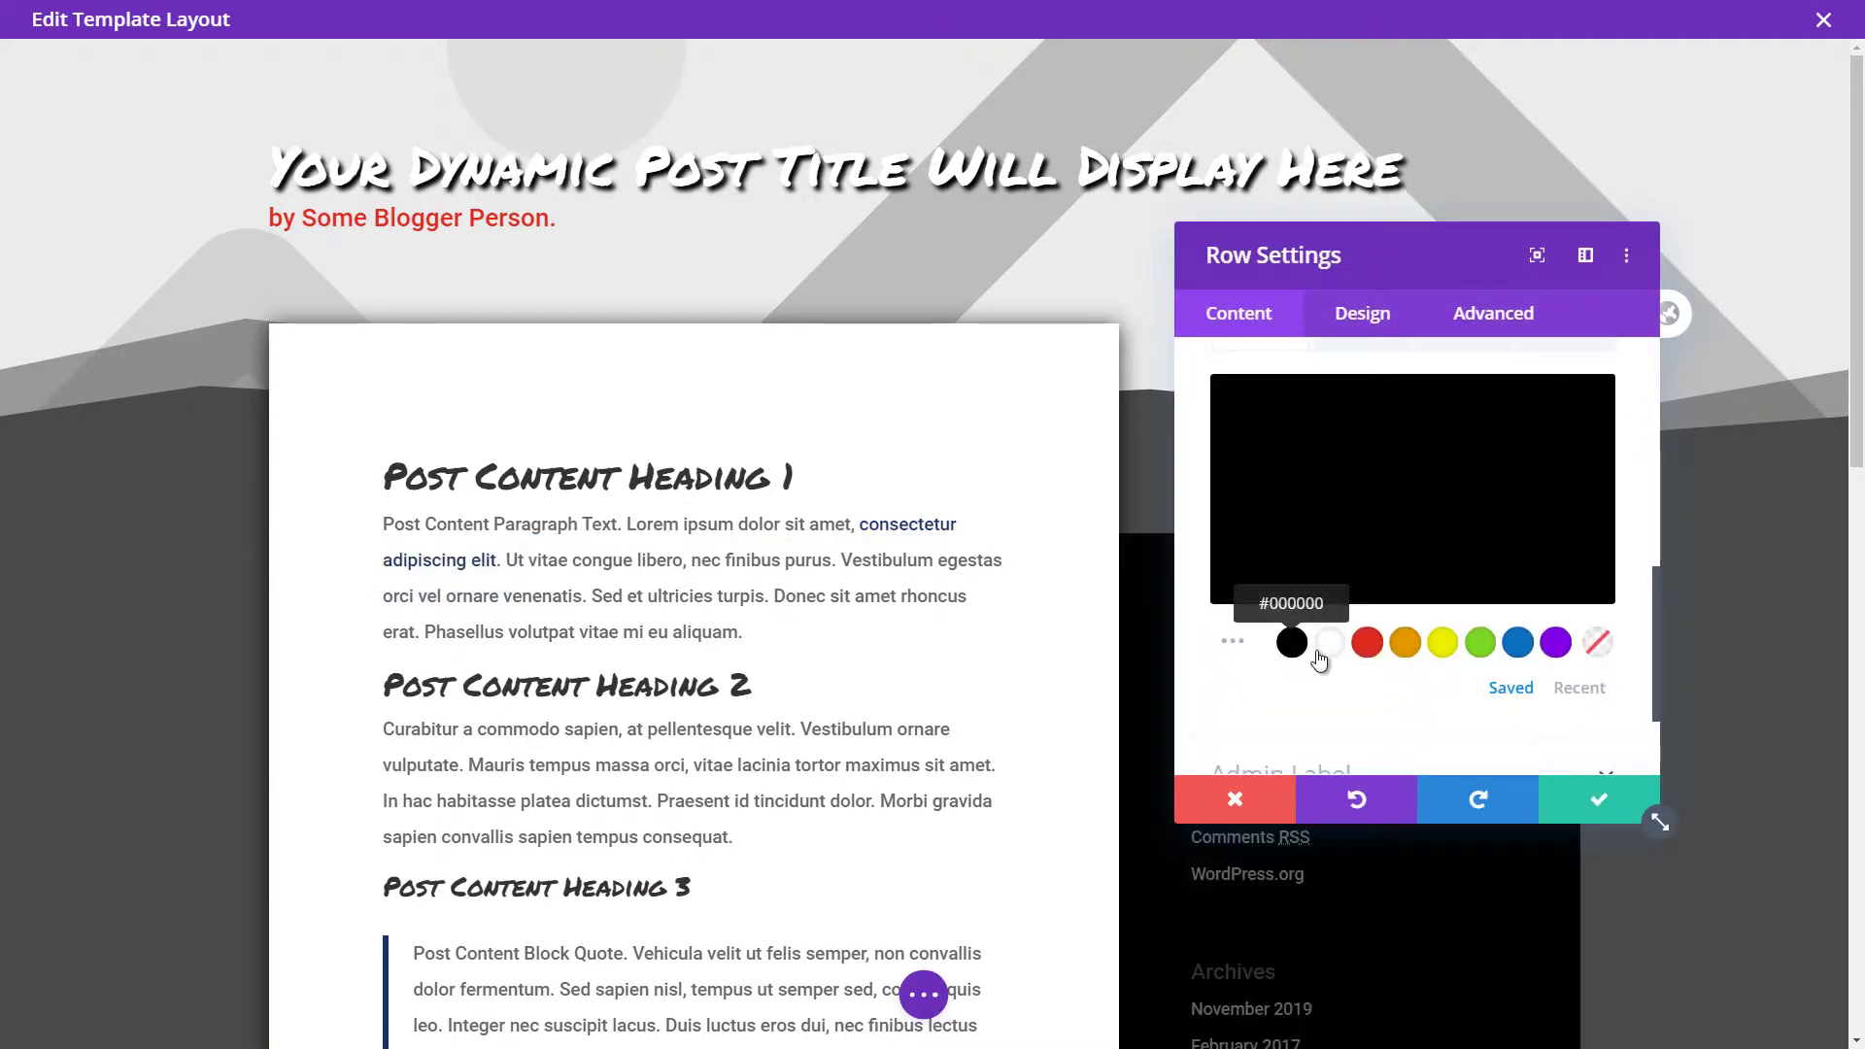
{"action": "left_click", "coordinate": [1599, 799]}
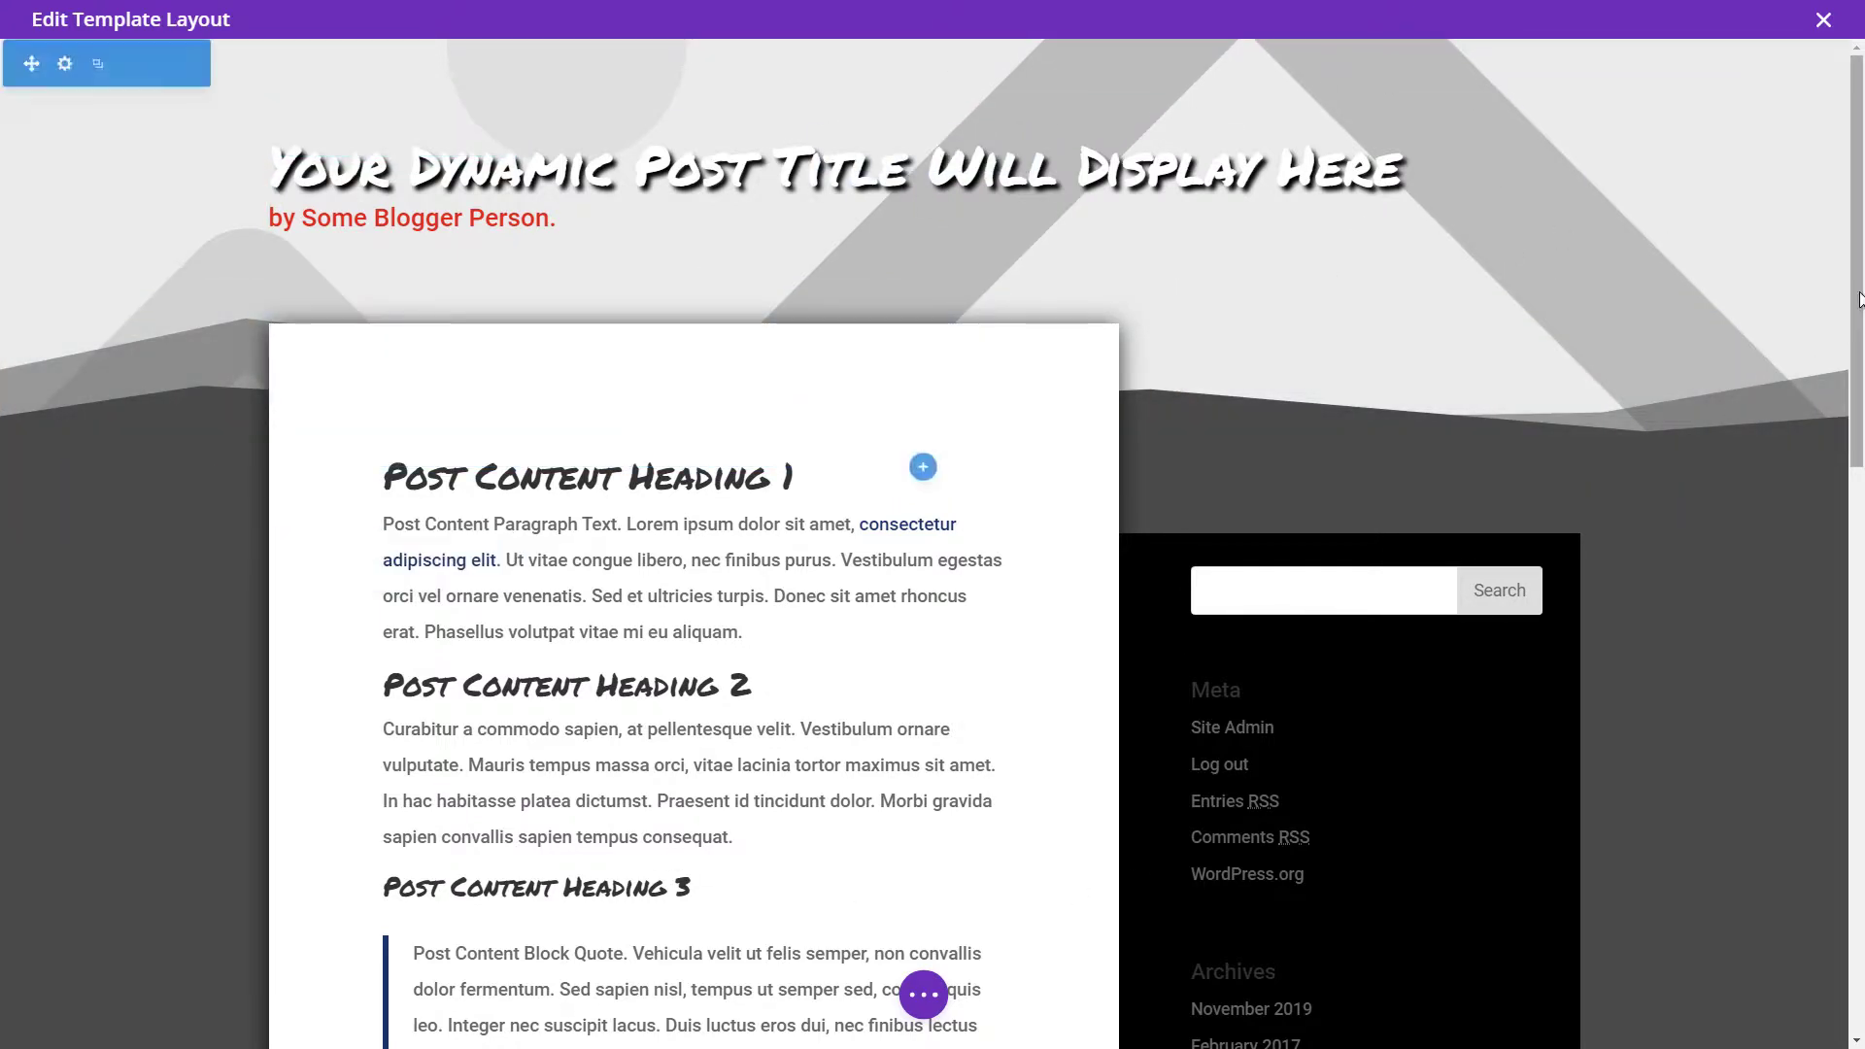
Save the finished template layout and the Theme Builder changes.
{"action": "scroll", "coordinate": [1857, 334], "scroll_direction": "down", "scroll_amount": 1}
{"action": "scroll", "coordinate": [1857, 333], "scroll_direction": "down", "scroll_amount": 14}
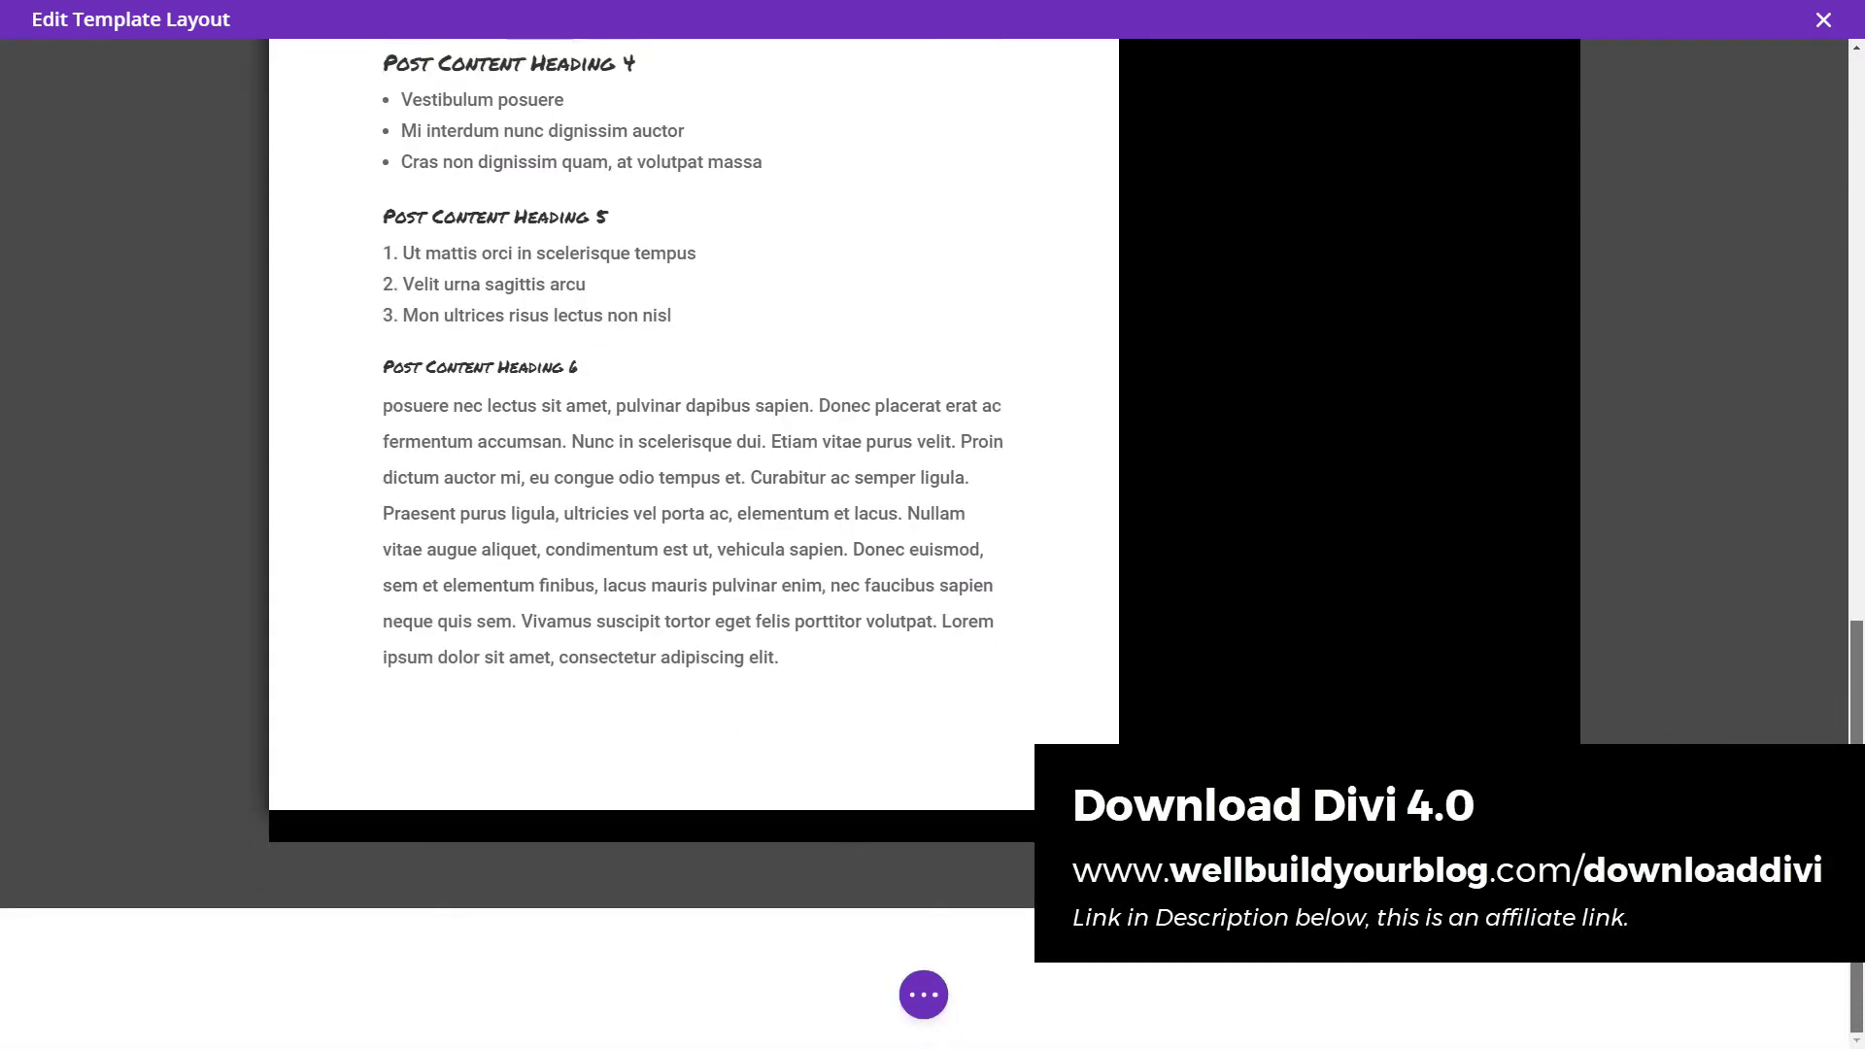
{"action": "scroll", "coordinate": [1767, 485], "scroll_direction": "up", "scroll_amount": 4}
{"action": "scroll", "coordinate": [1766, 485], "scroll_direction": "up", "scroll_amount": 10}
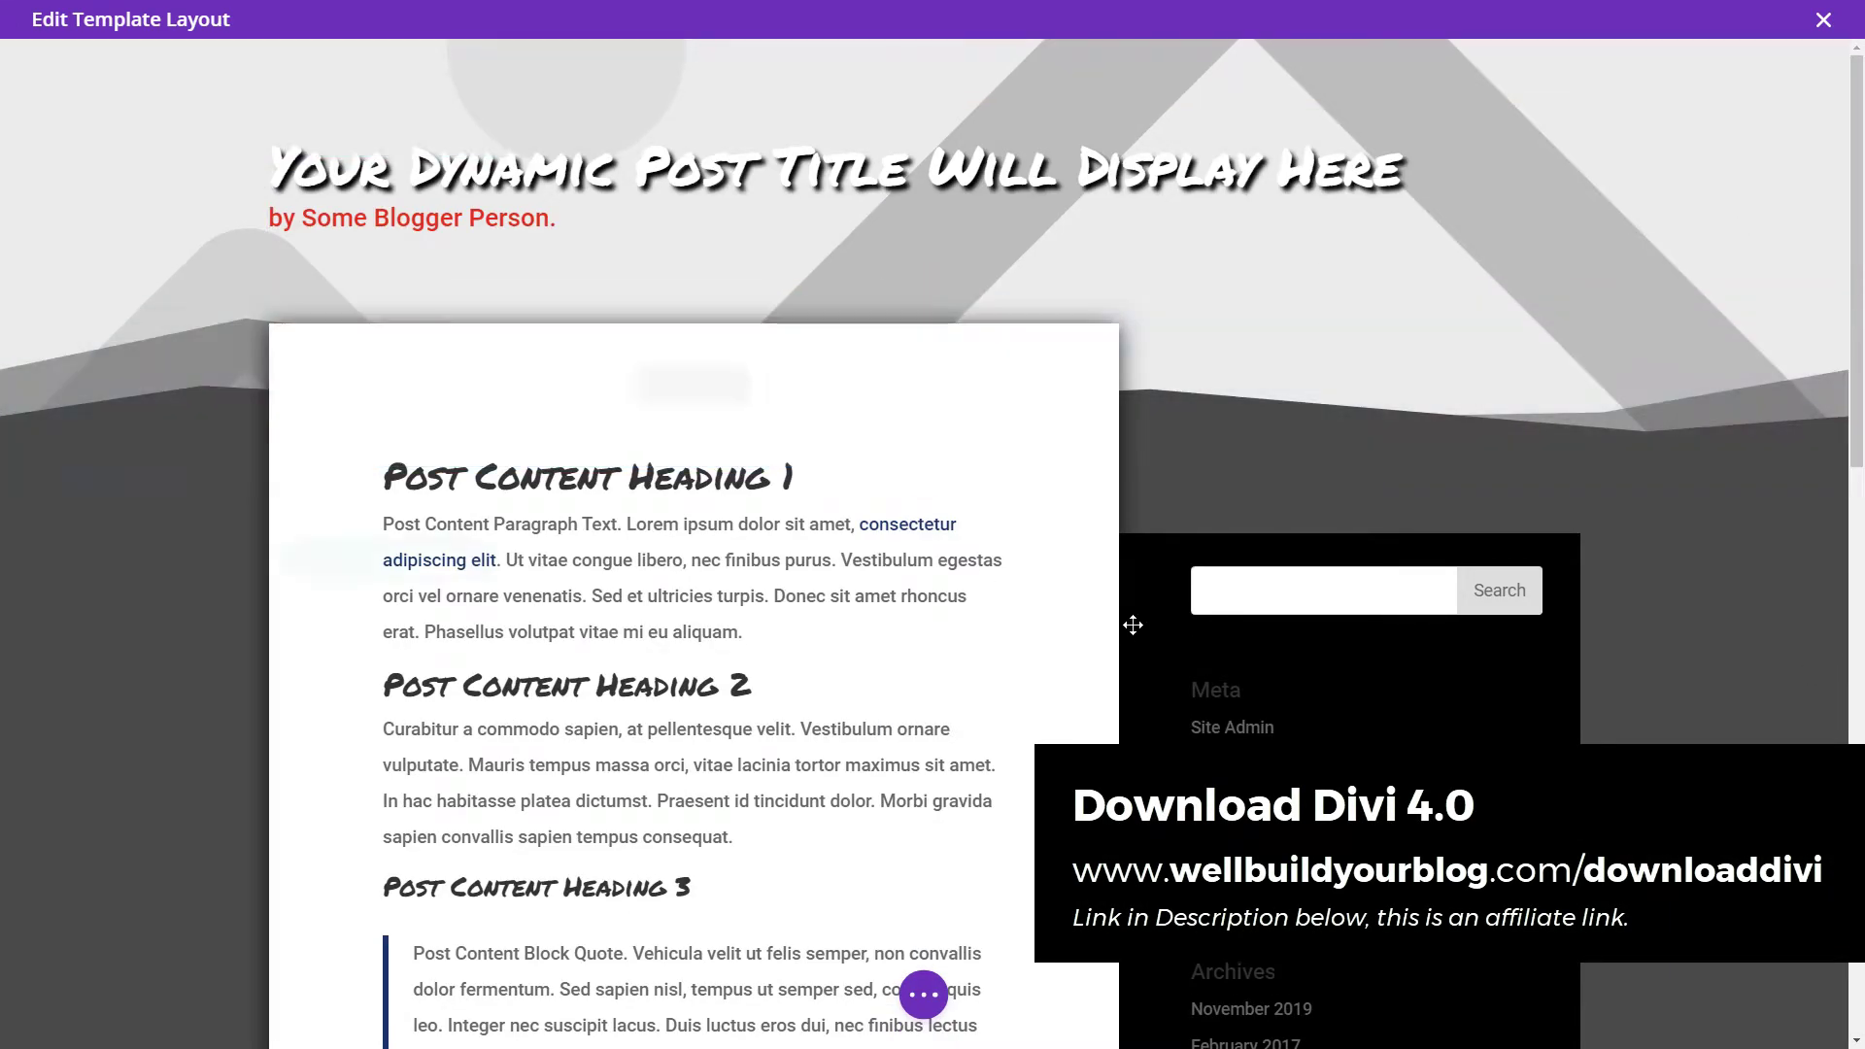
{"action": "left_click", "coordinate": [923, 995]}
{"action": "left_click", "coordinate": [1790, 997]}
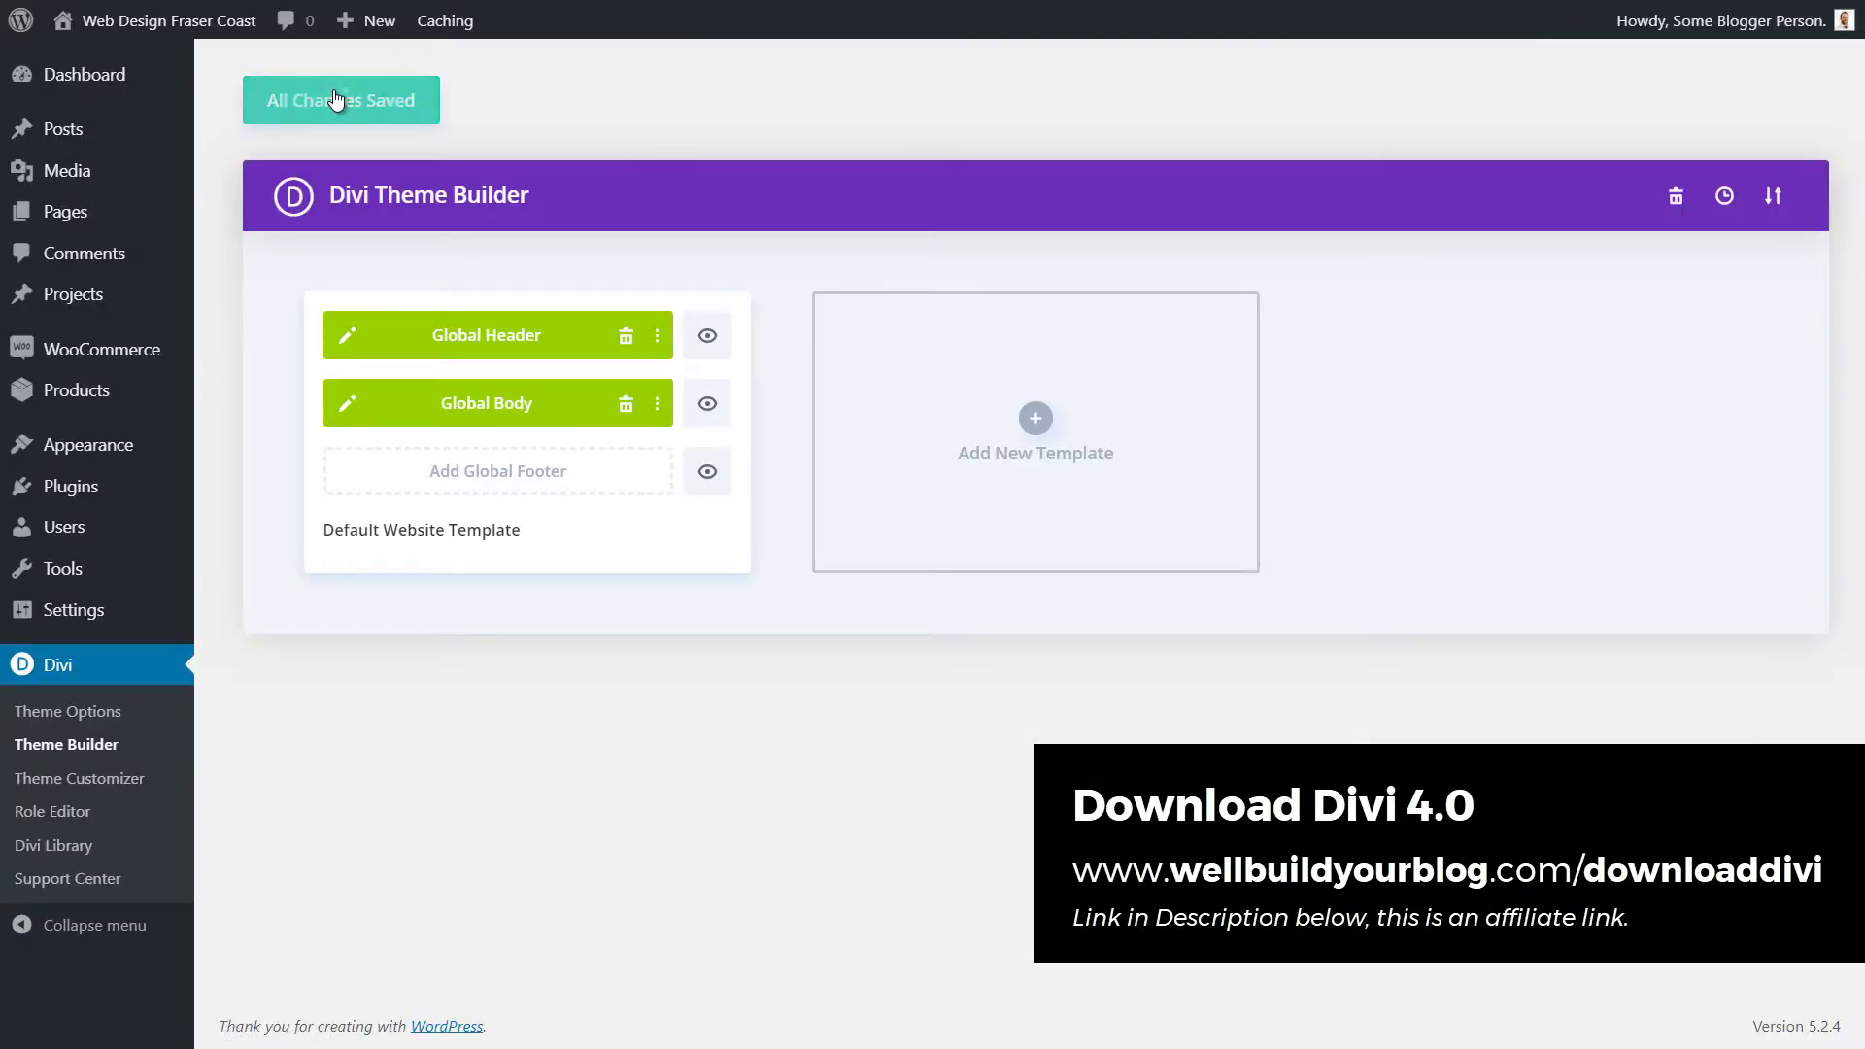
{"action": "left_click", "coordinate": [402, 91]}
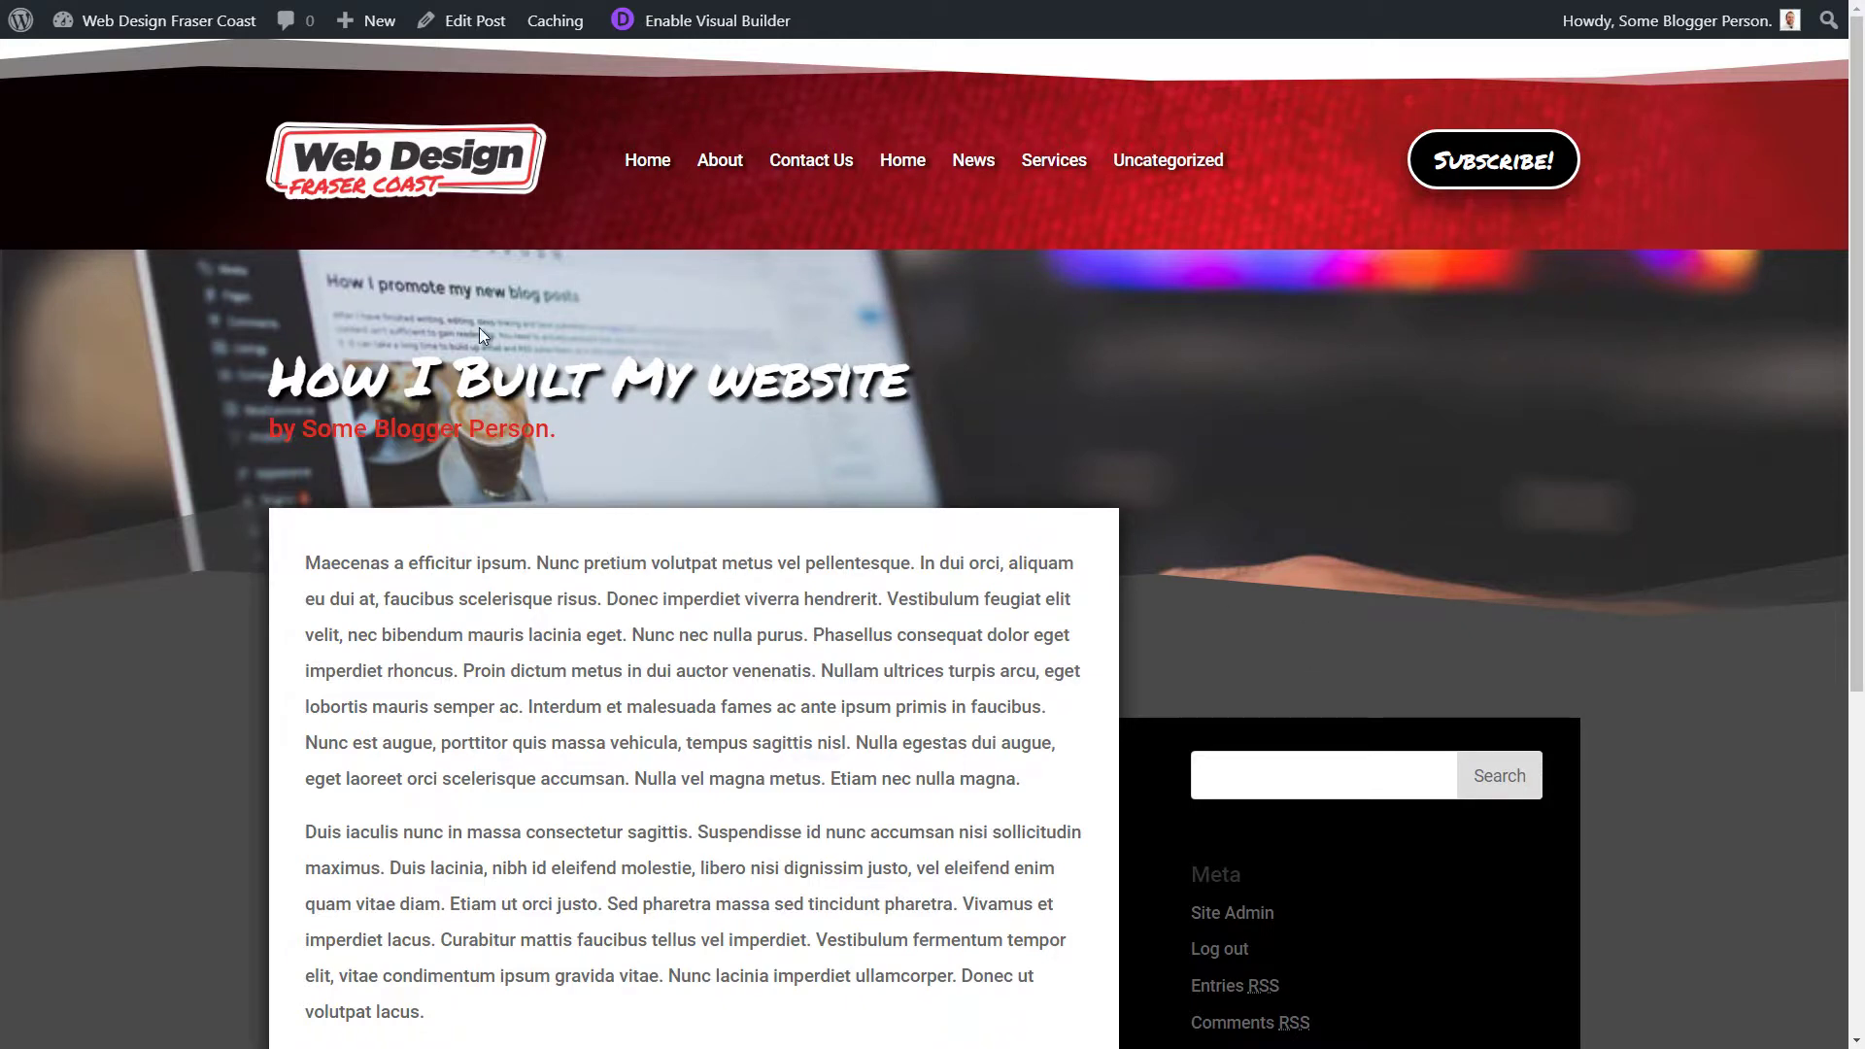
Examine the live post "How I Built My website" from the title area through the content and sidebar to the footer.
{"action": "scroll", "coordinate": [480, 331], "scroll_direction": "down", "scroll_amount": 5}
{"action": "scroll", "coordinate": [1018, 443], "scroll_direction": "up", "scroll_amount": 5}
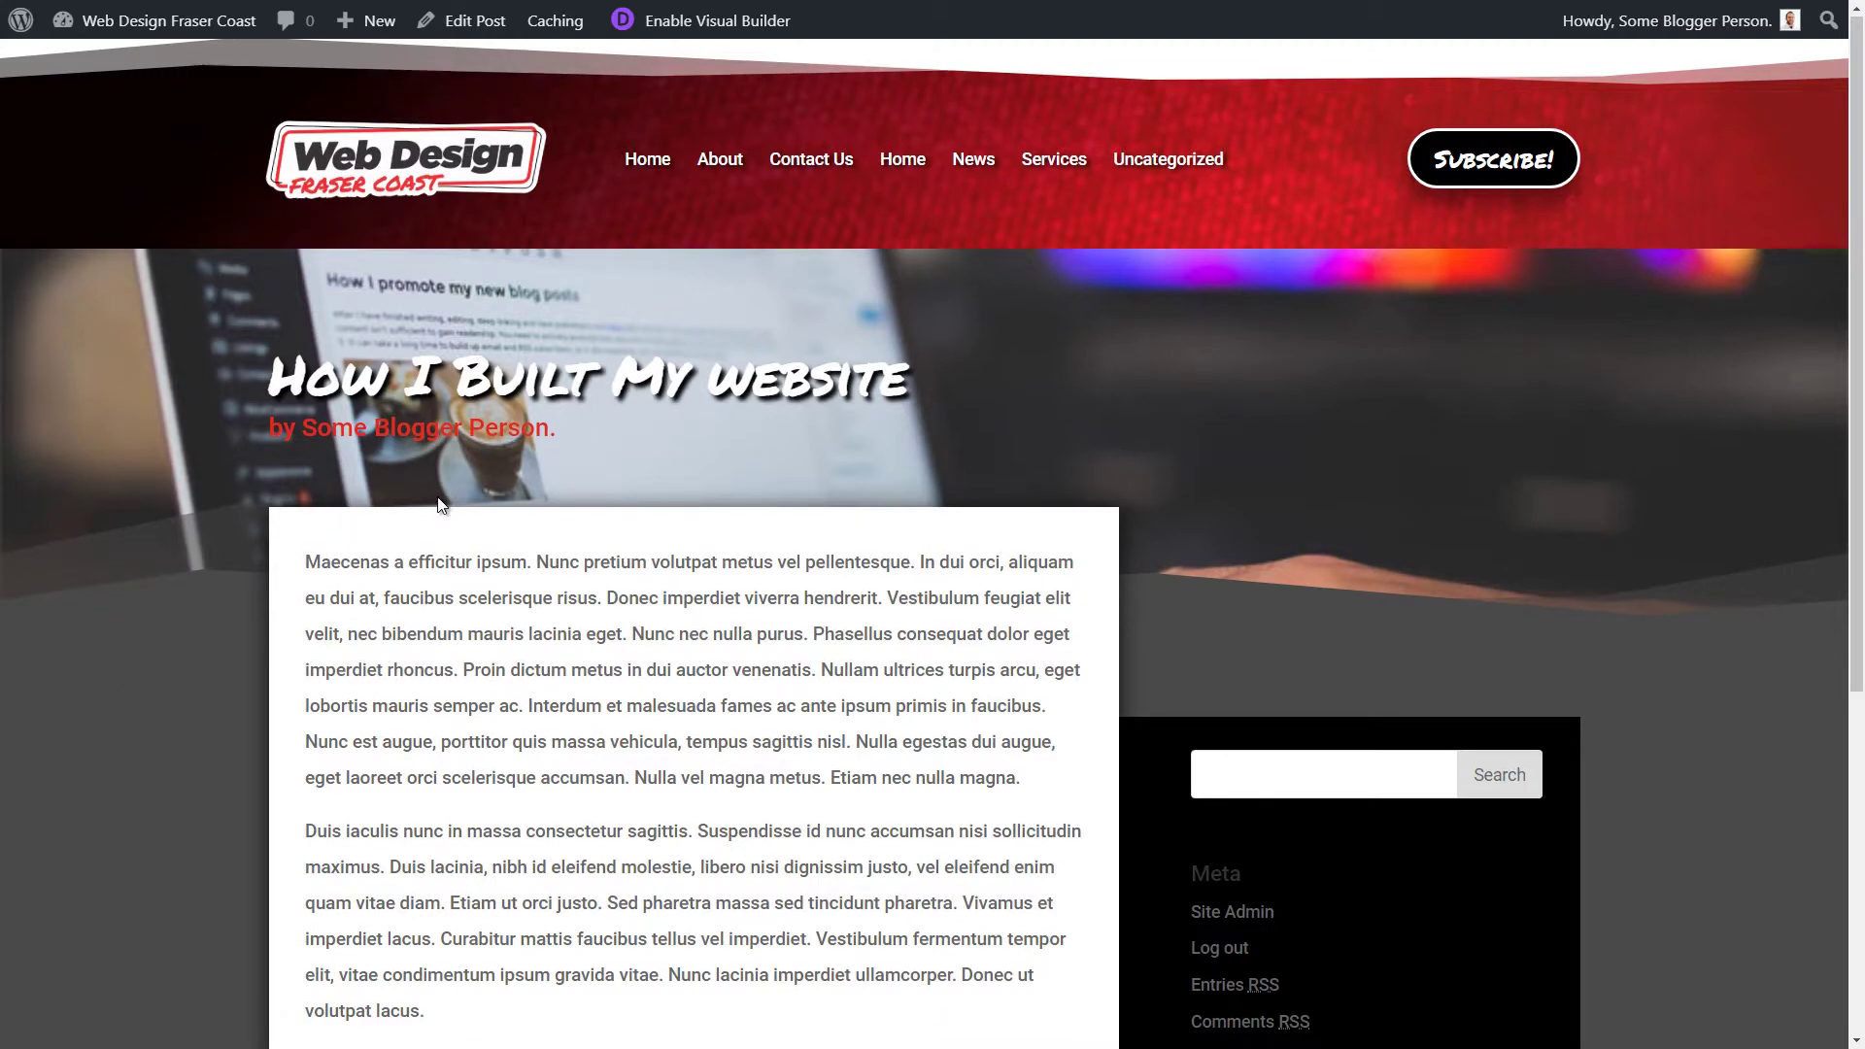
{"action": "scroll", "coordinate": [354, 441], "scroll_direction": "down", "scroll_amount": 1}
{"action": "left_click_drag", "start_coordinate": [321, 467], "coordinate": [767, 912]}
{"action": "scroll", "coordinate": [768, 911], "scroll_direction": "down", "scroll_amount": 4}
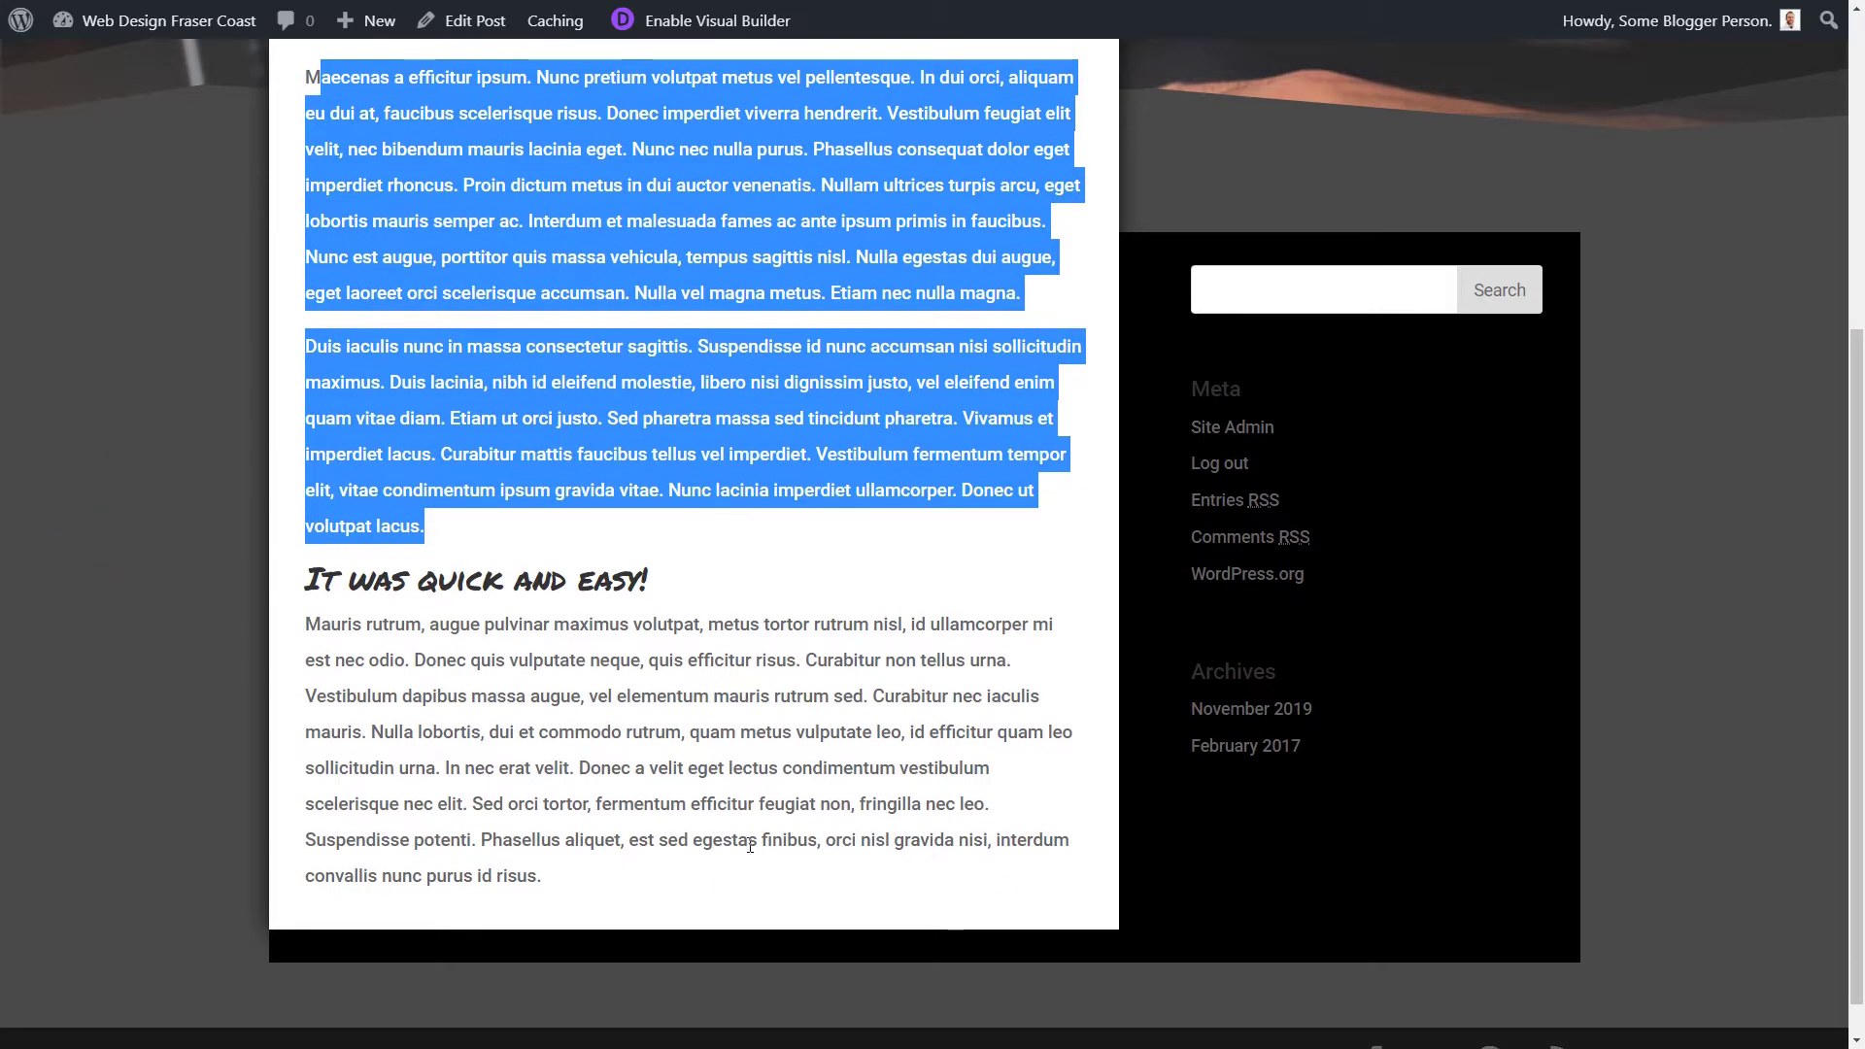
{"action": "scroll", "coordinate": [760, 878], "scroll_direction": "up", "scroll_amount": 5}
{"action": "scroll", "coordinate": [1342, 452], "scroll_direction": "down", "scroll_amount": 5}
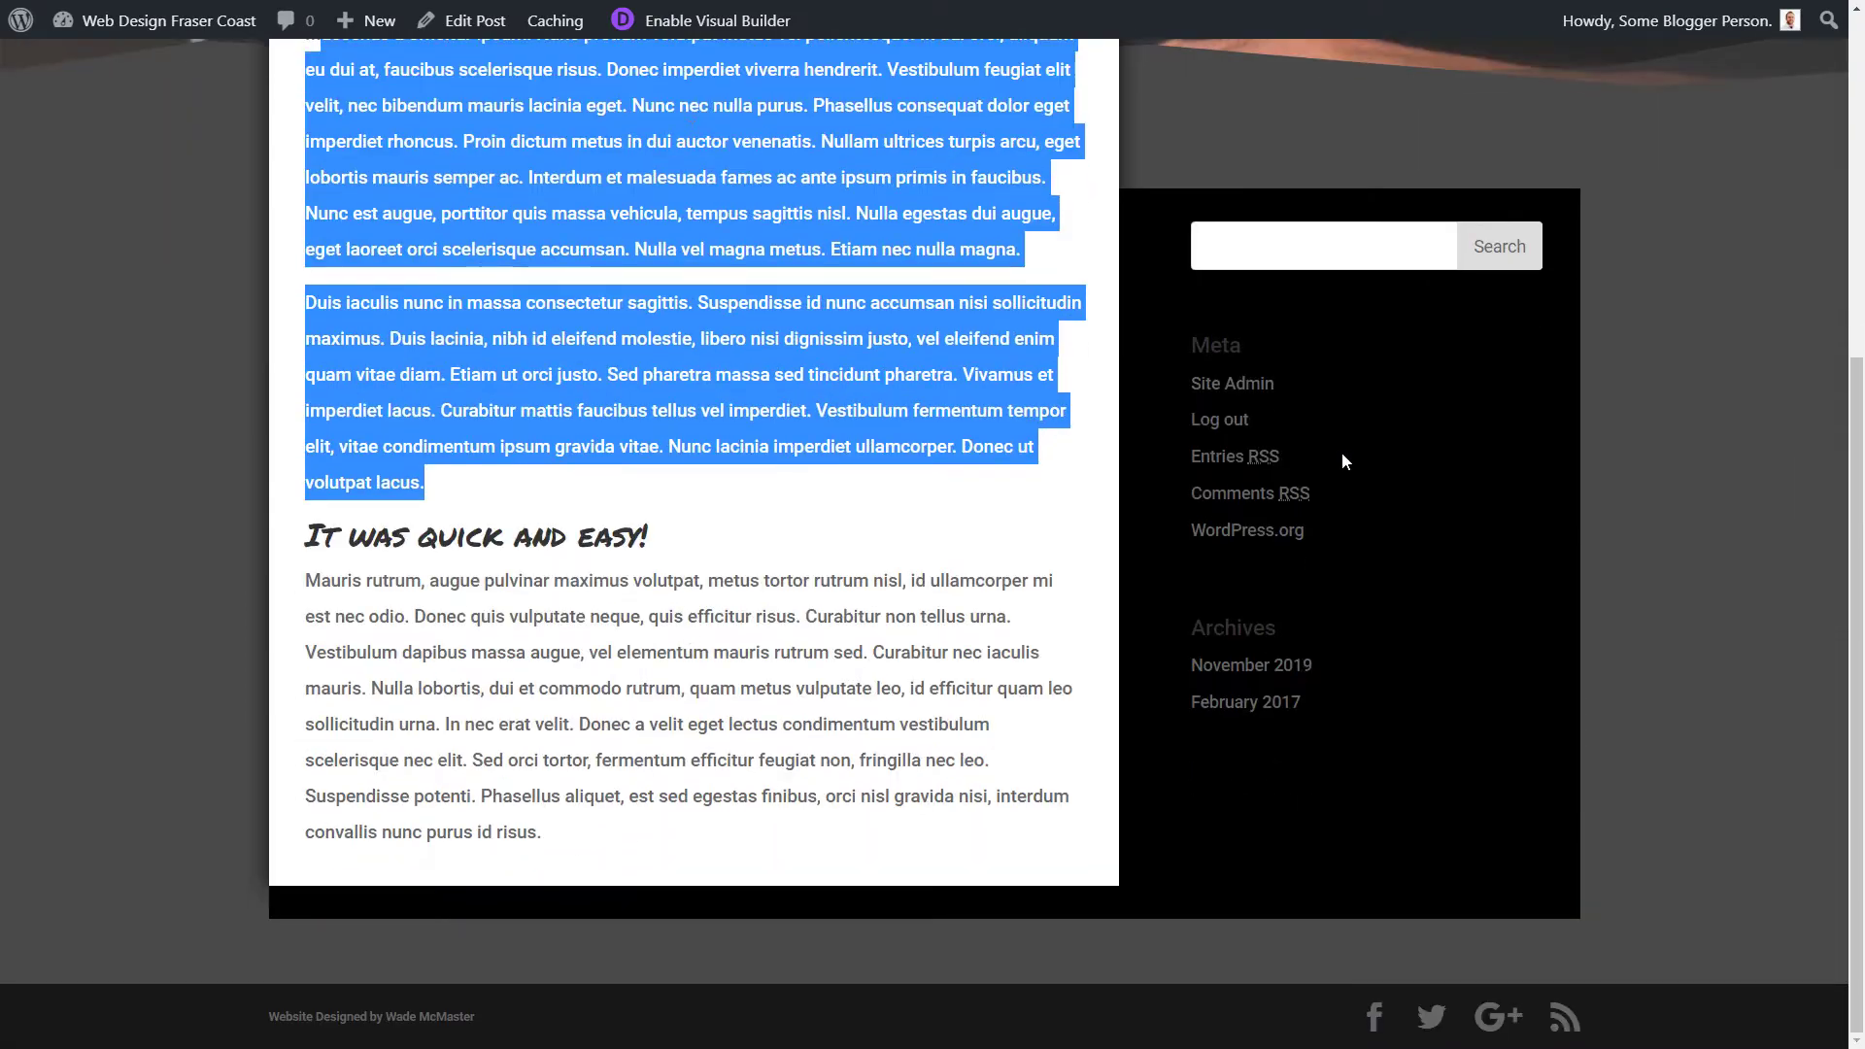
{"action": "left_click", "coordinate": [1606, 483]}
{"action": "scroll", "coordinate": [1630, 690], "scroll_direction": "up", "scroll_amount": 5}
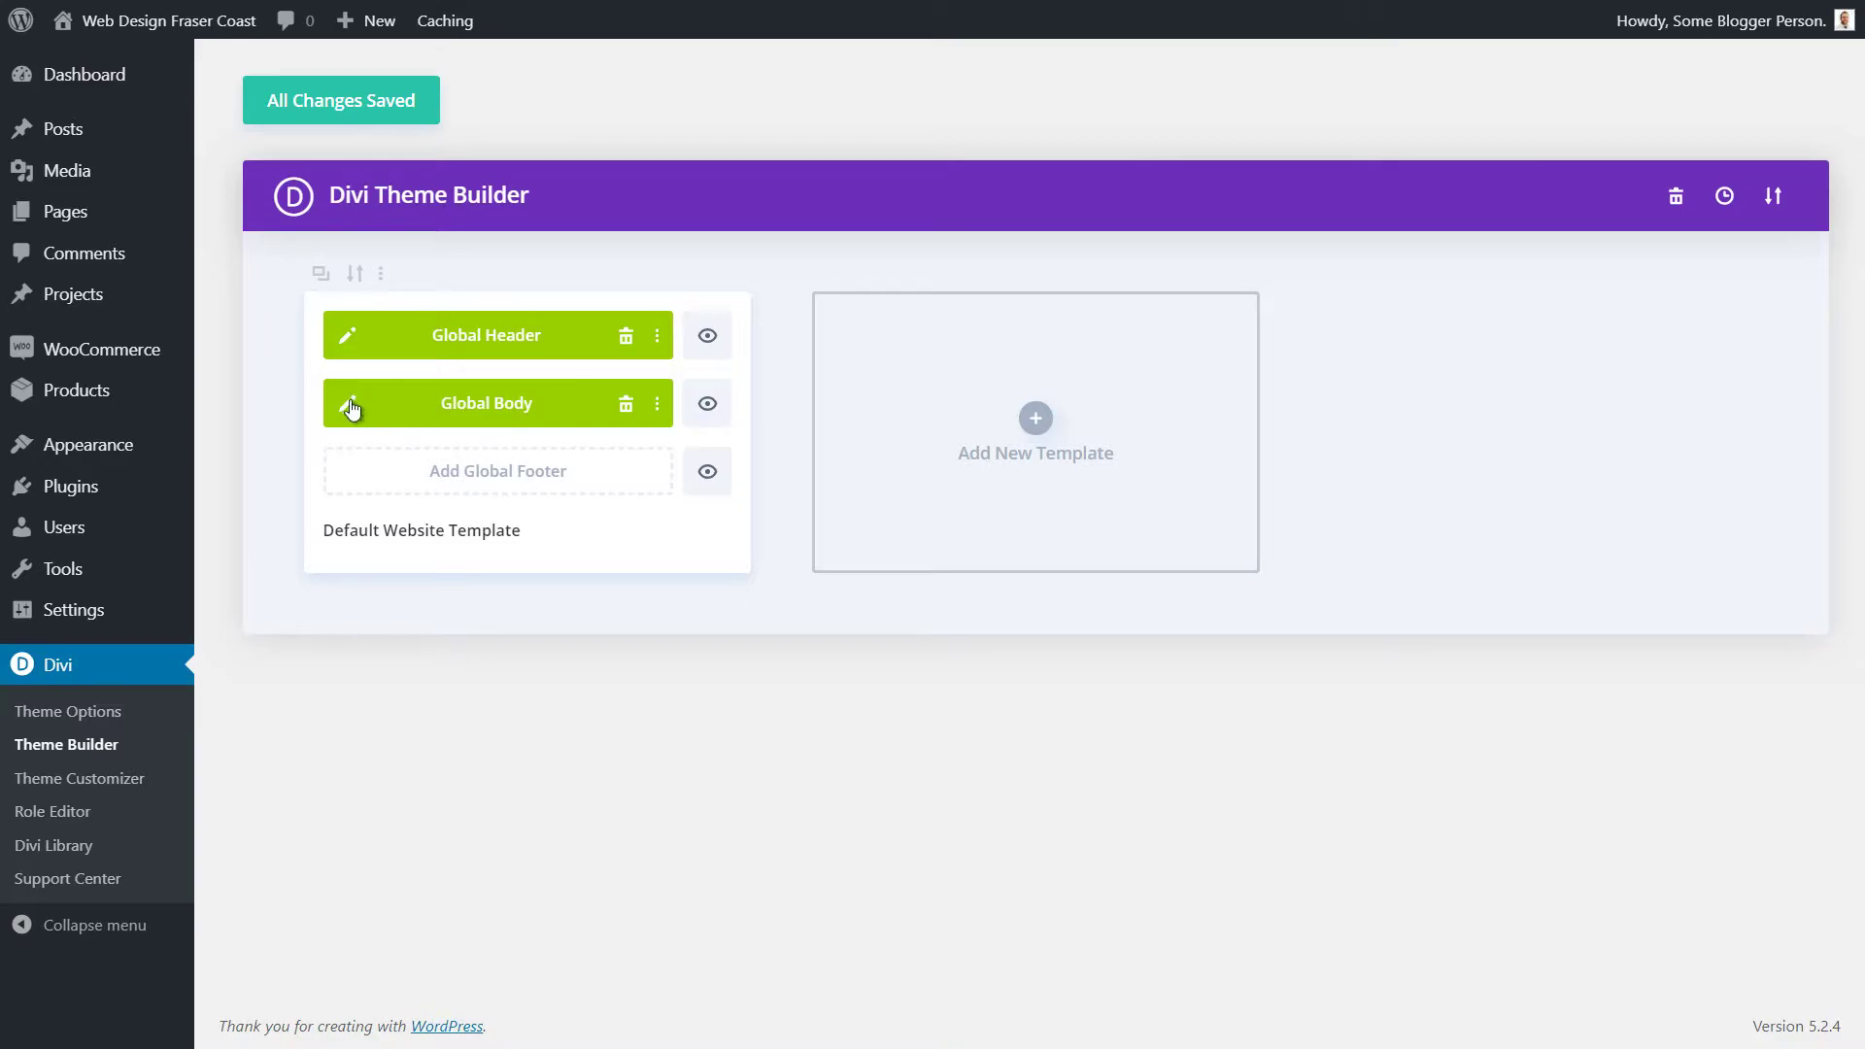
Reopen the Global Body layout in the Theme Builder and add a background gradient to the post title section.
{"action": "left_click", "coordinate": [350, 405]}
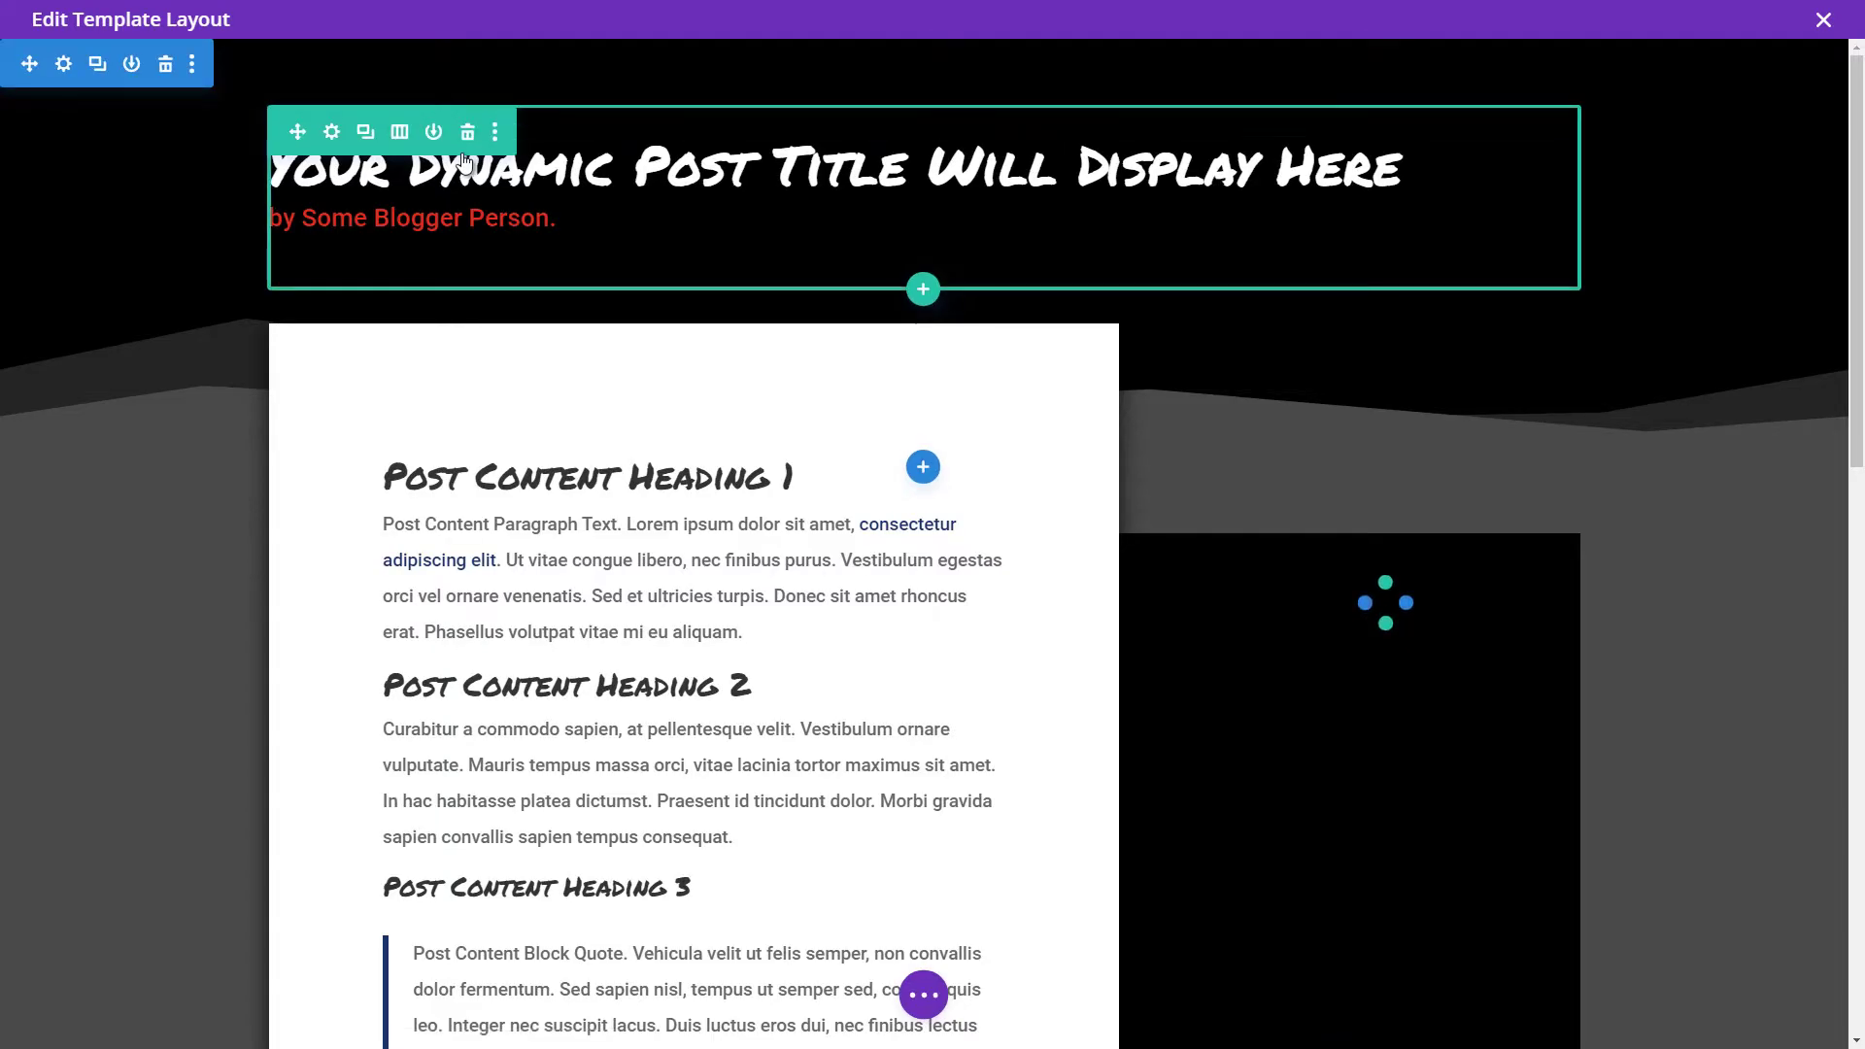
{"action": "left_click", "coordinate": [64, 65]}
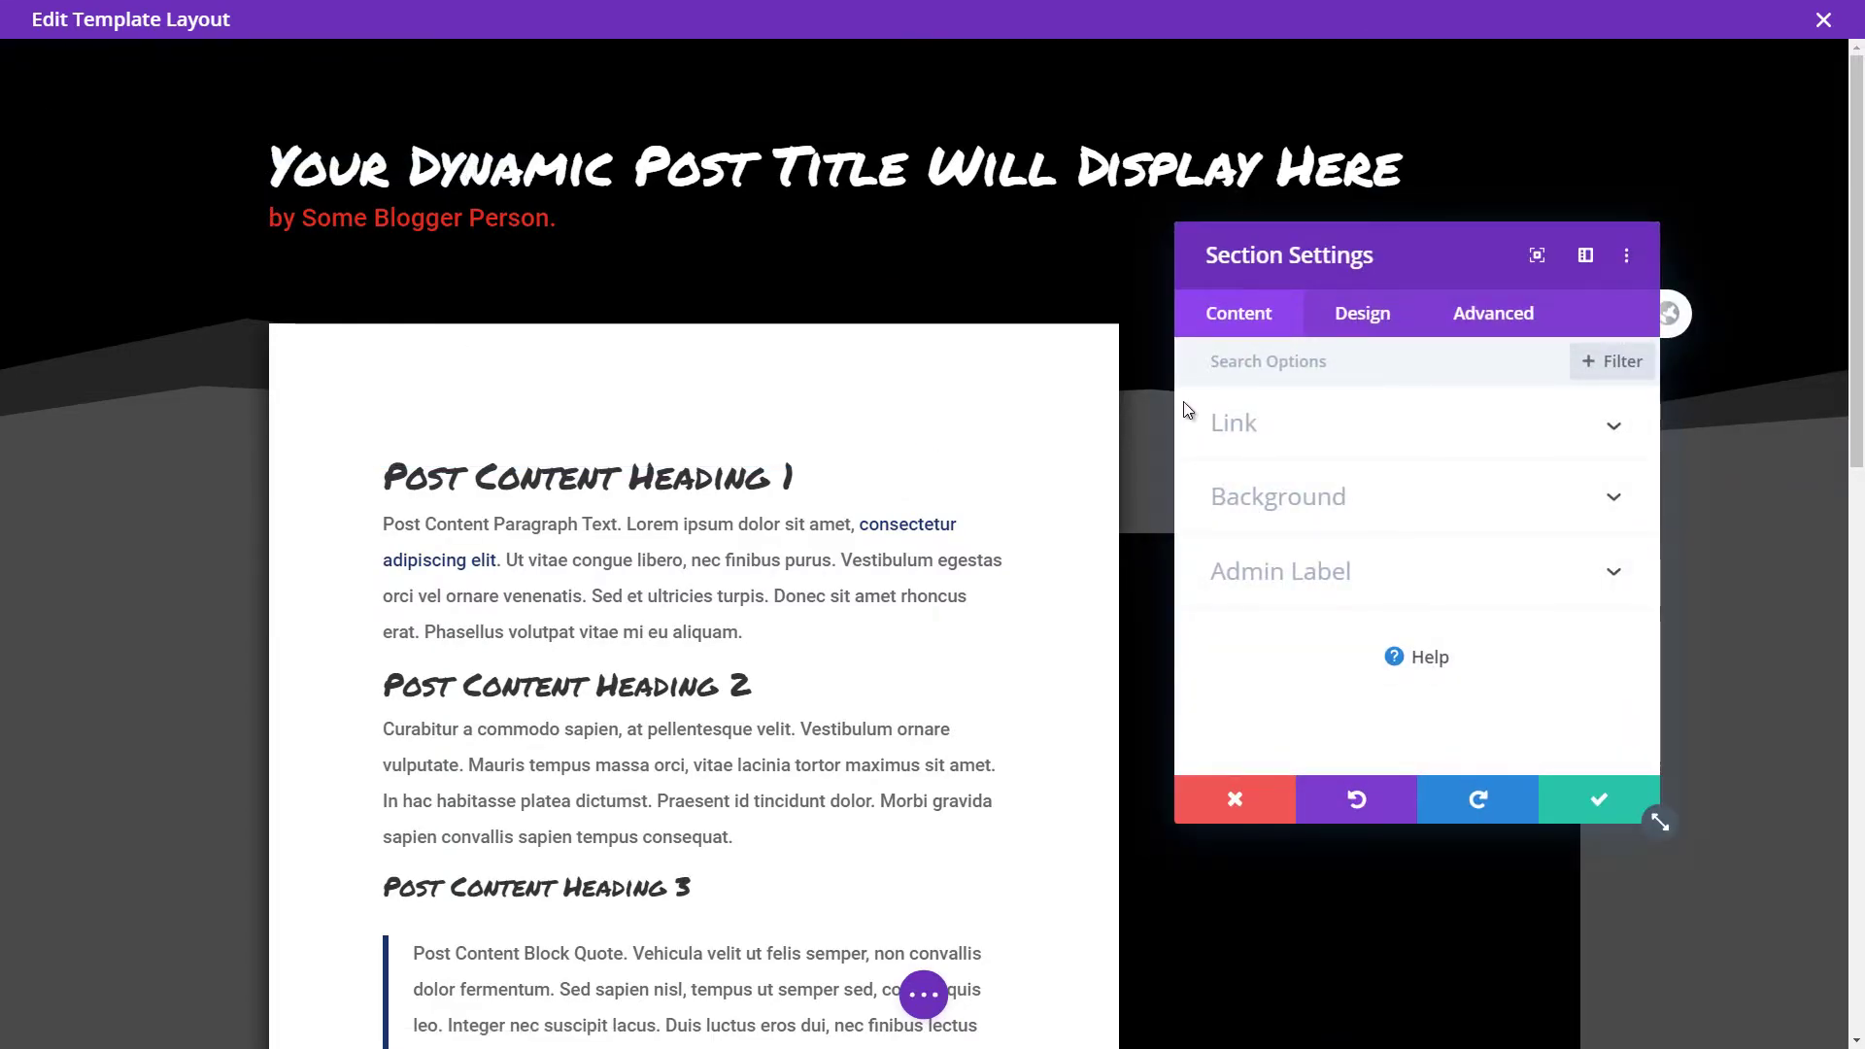
{"action": "left_click", "coordinate": [1243, 506]}
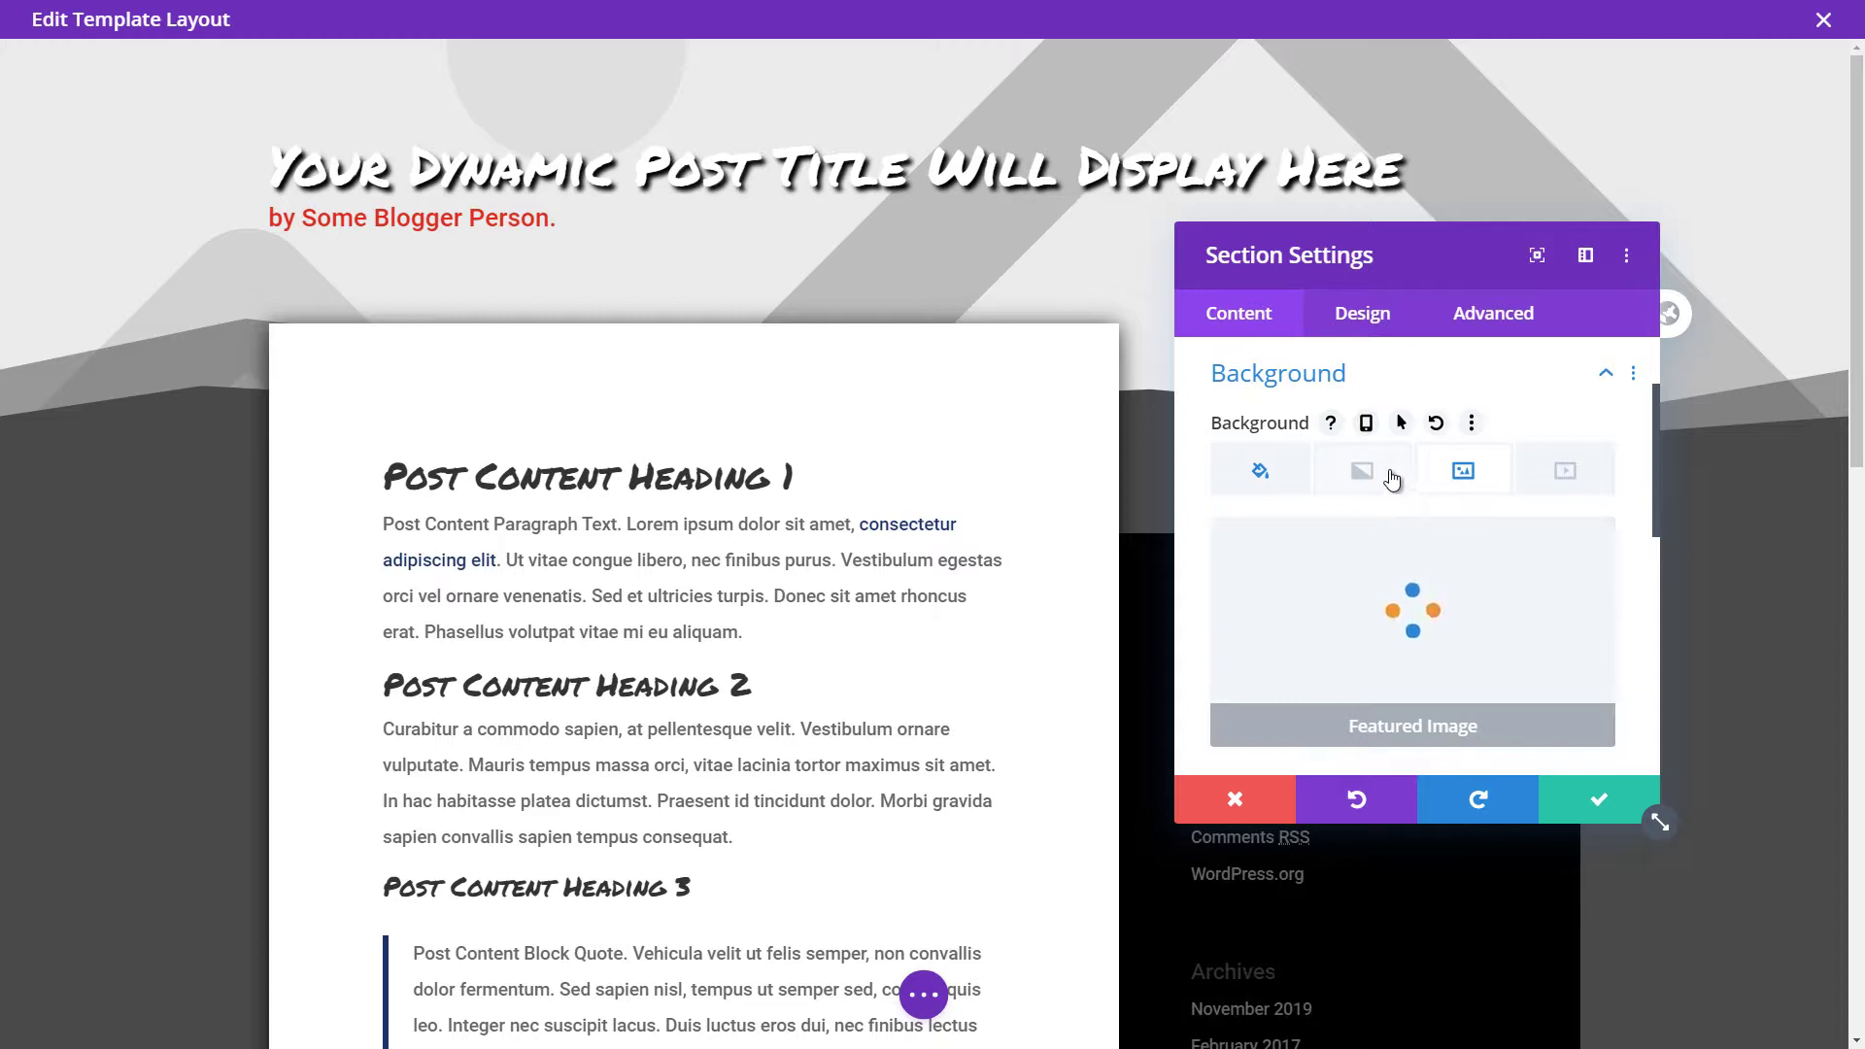
{"action": "left_click", "coordinate": [1394, 480]}
{"action": "scroll", "coordinate": [1405, 476], "scroll_direction": "down", "scroll_amount": 2}
{"action": "left_click", "coordinate": [1405, 475]}
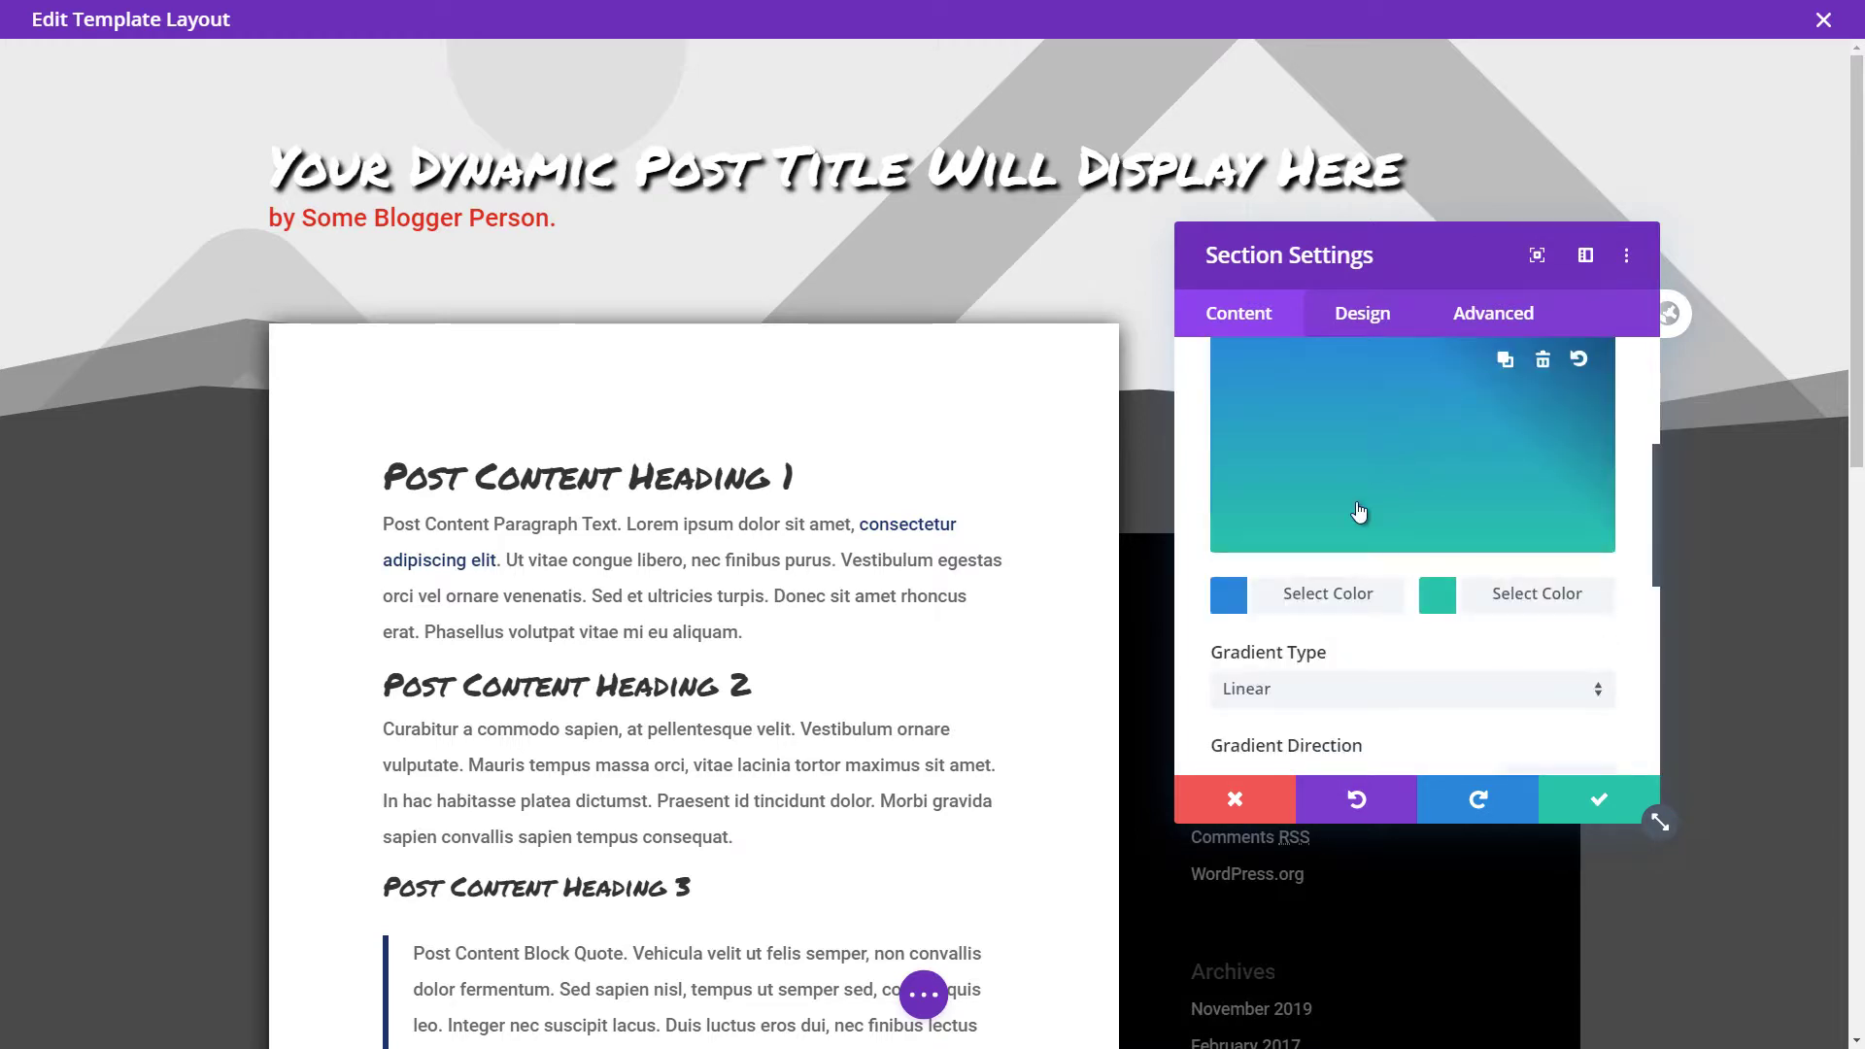
Set the title section's linear gradient direction to 90deg.
{"action": "scroll", "coordinate": [1311, 620], "scroll_direction": "down", "scroll_amount": 2}
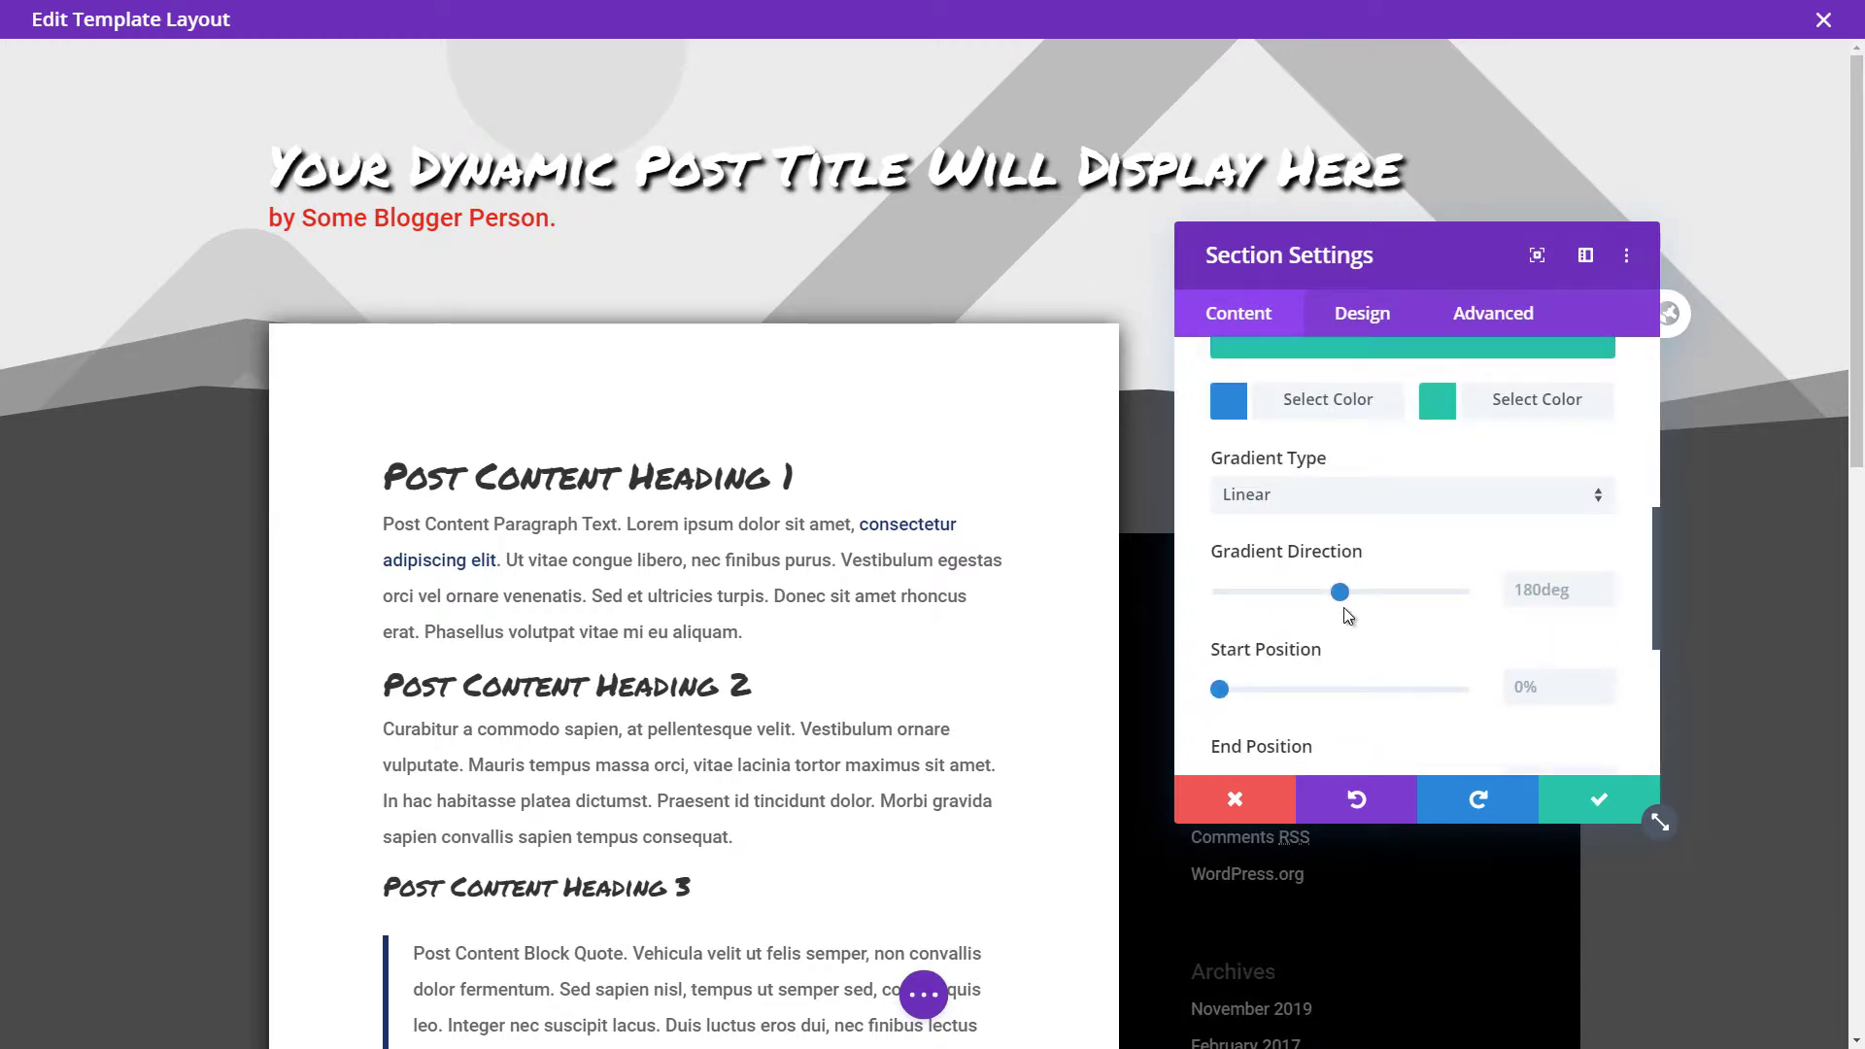
{"action": "left_click_drag", "start_coordinate": [1342, 597], "coordinate": [1457, 592]}
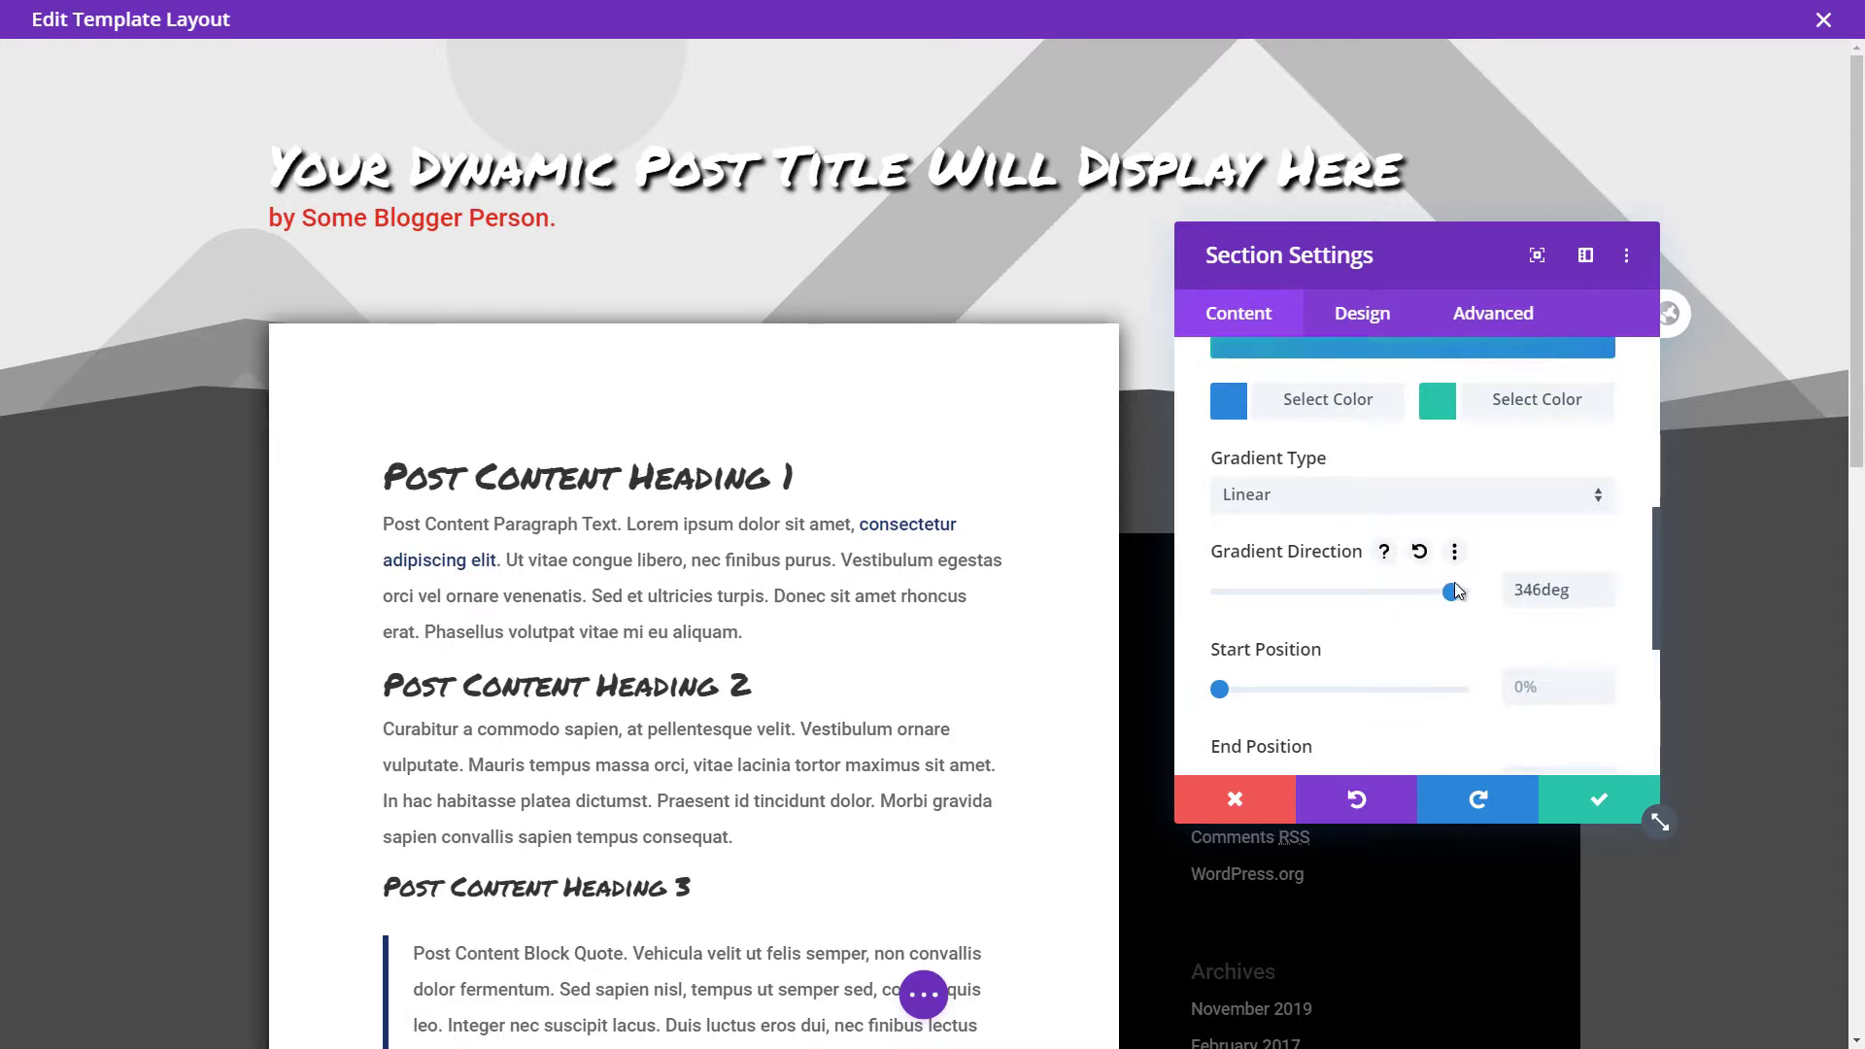
{"action": "left_click_drag", "start_coordinate": [1220, 592], "coordinate": [1336, 589]}
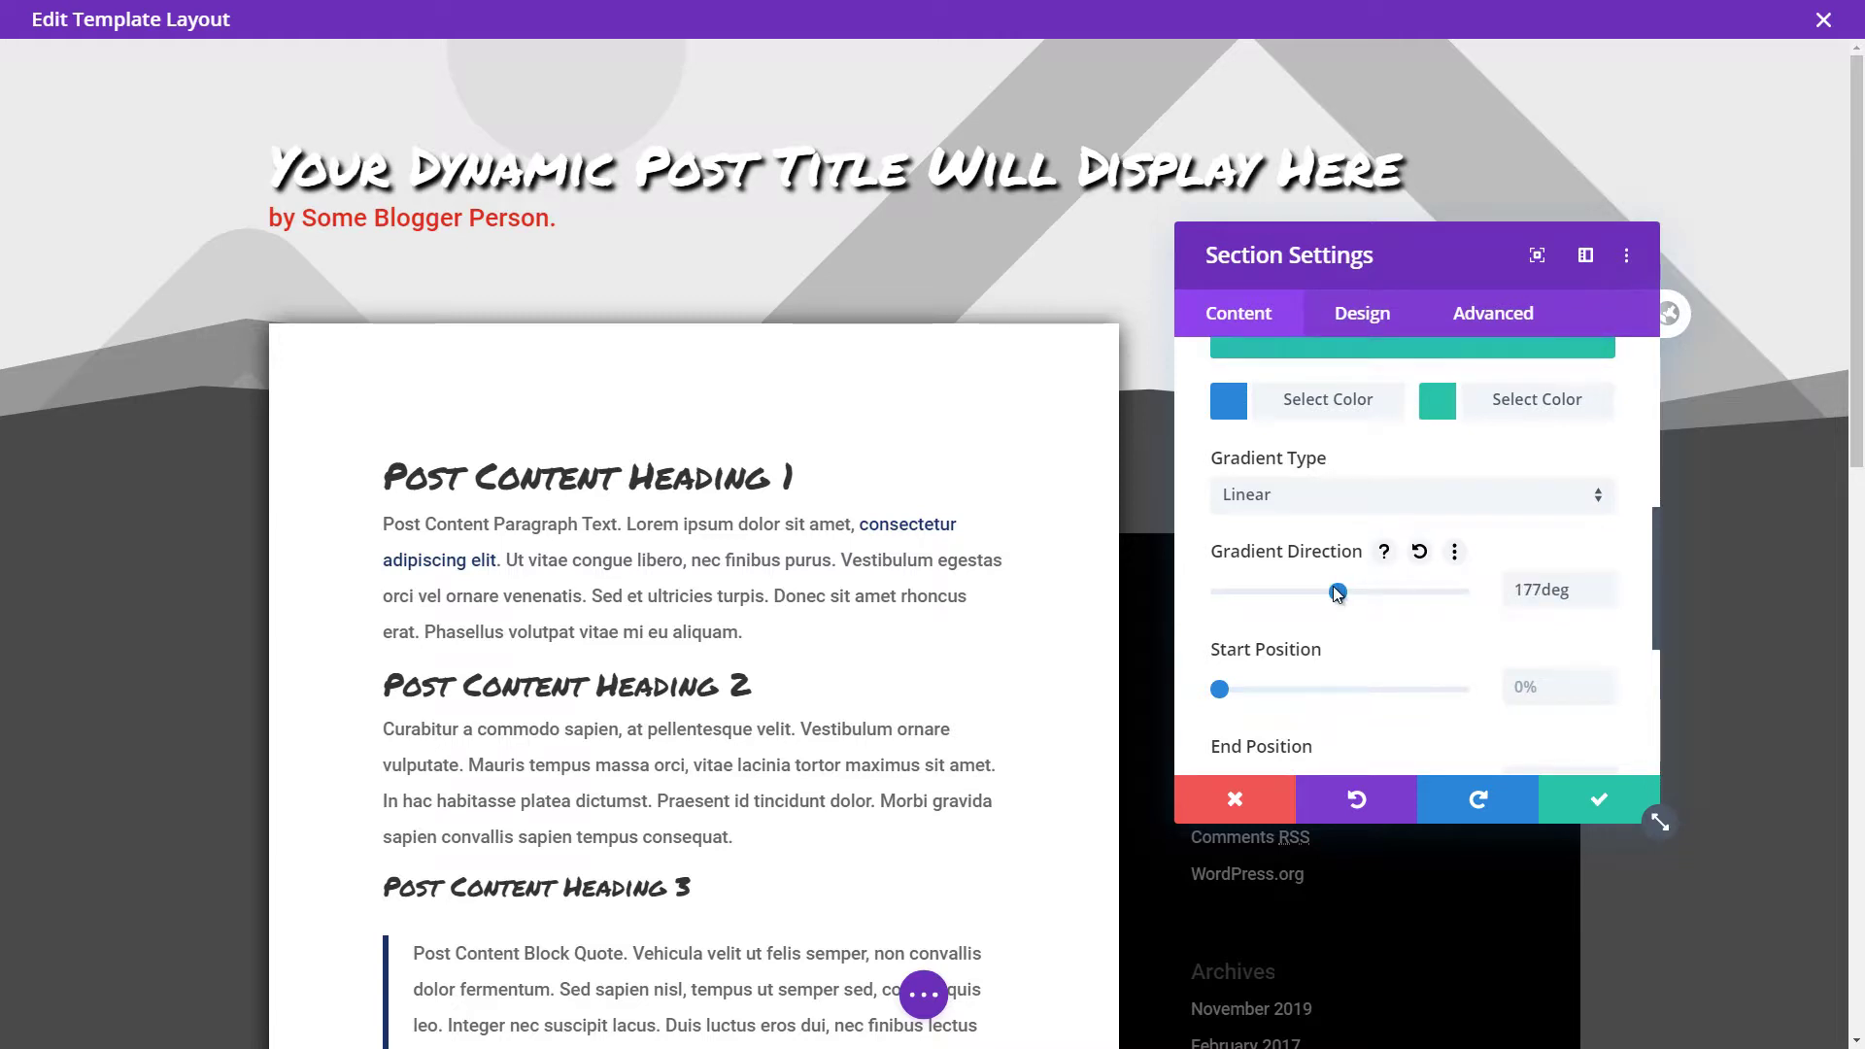
{"action": "scroll", "coordinate": [1340, 592], "scroll_direction": "up", "scroll_amount": 3}
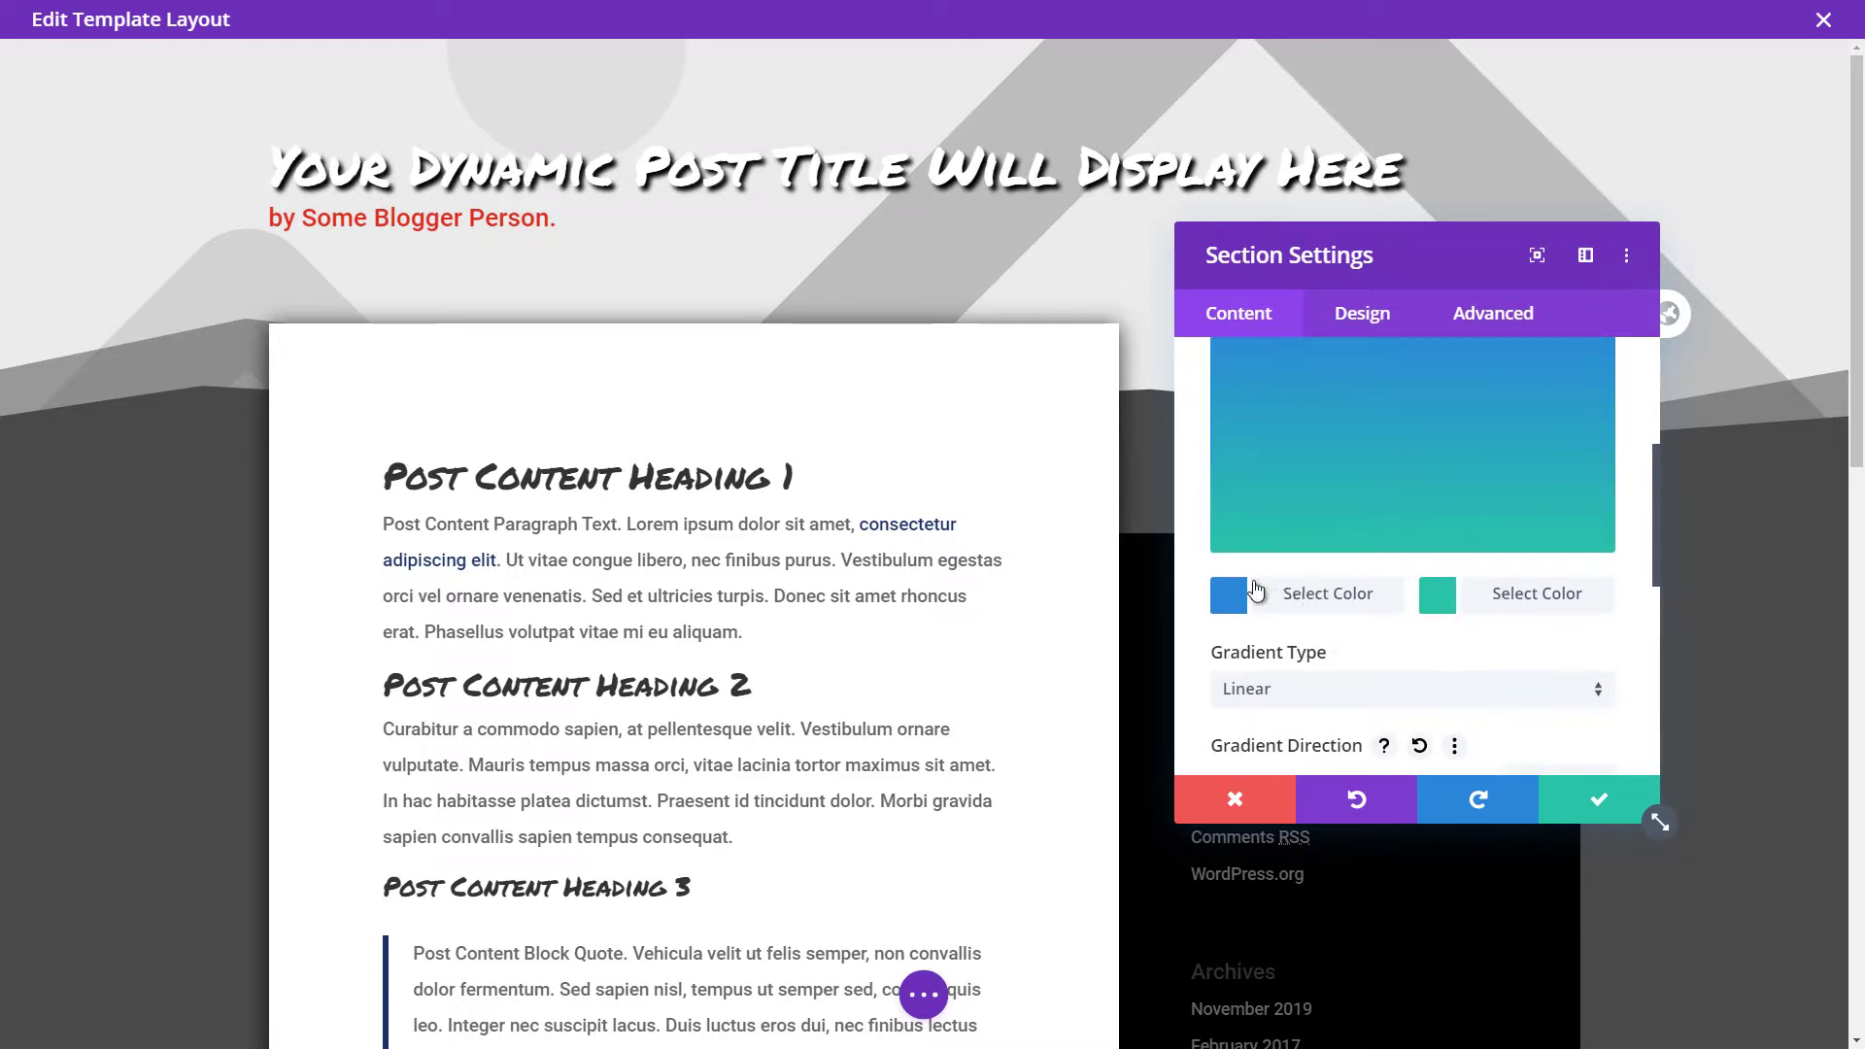
{"action": "scroll", "coordinate": [1278, 562], "scroll_direction": "down", "scroll_amount": 2}
{"action": "scroll", "coordinate": [1278, 561], "scroll_direction": "down", "scroll_amount": 1}
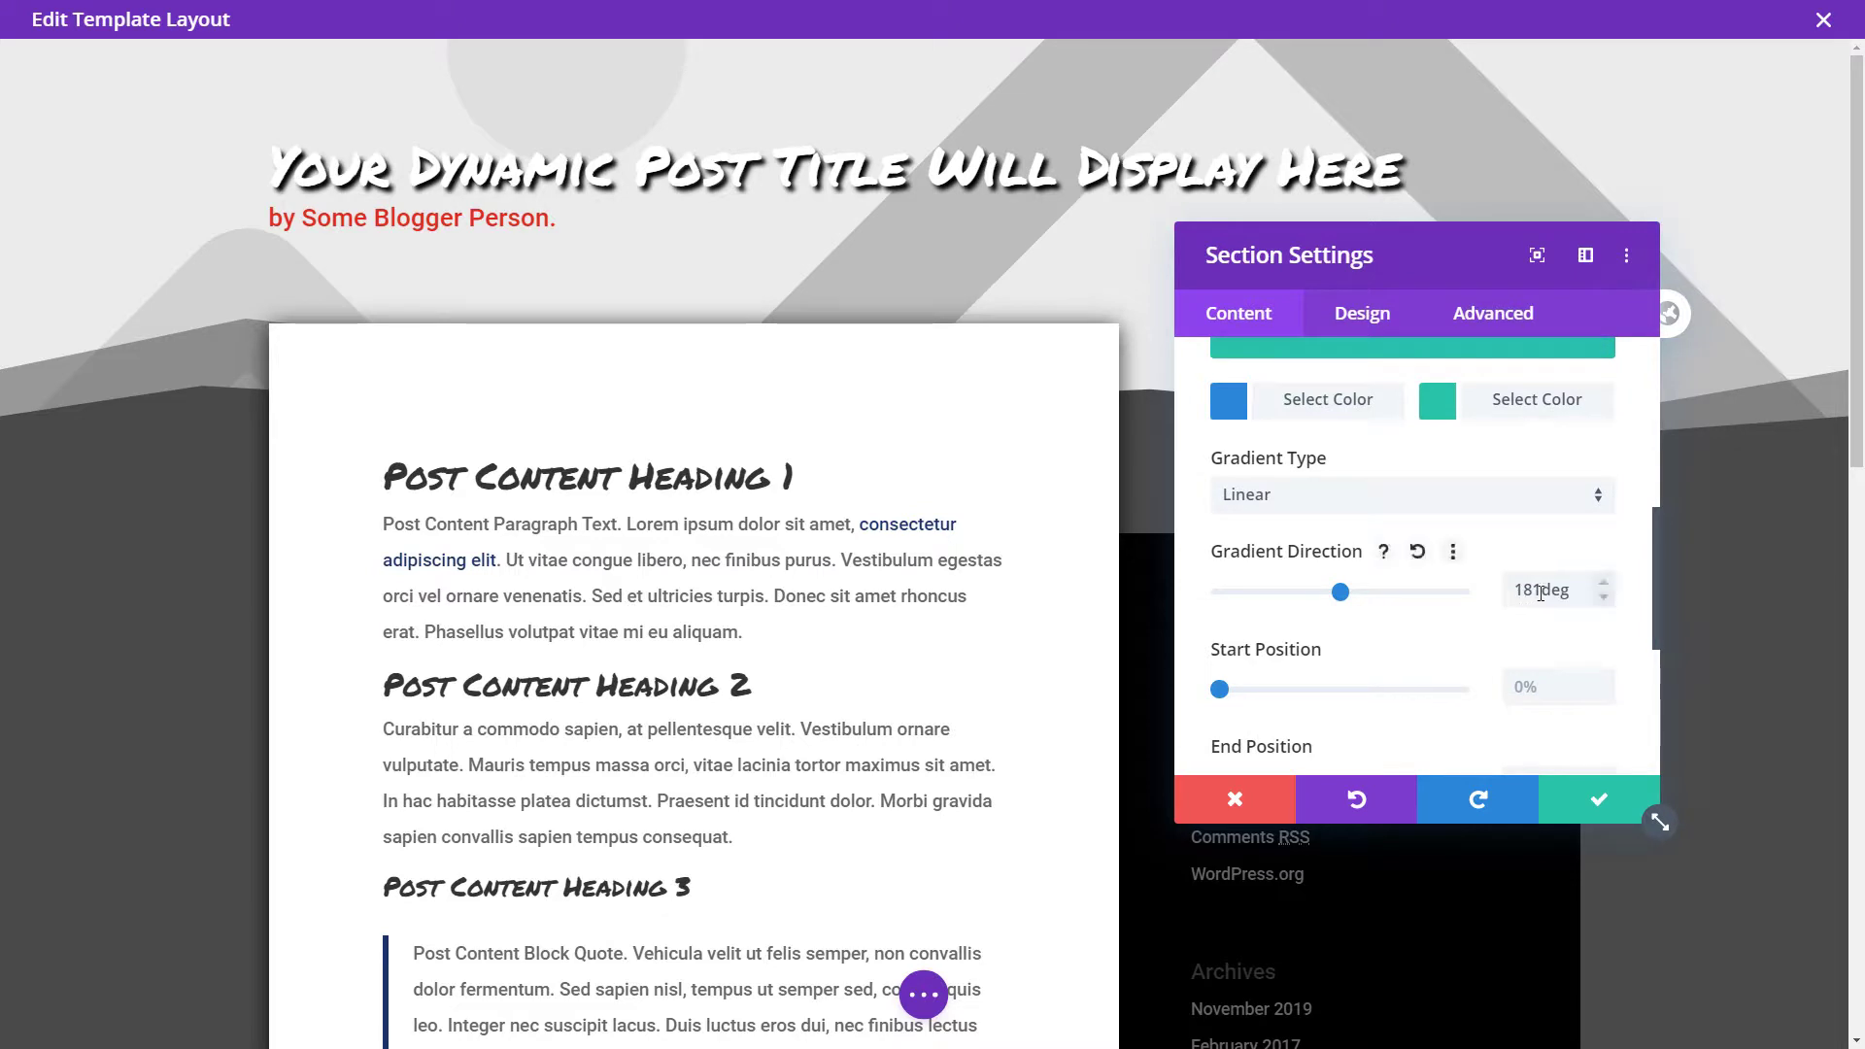
{"action": "scroll", "coordinate": [1389, 583], "scroll_direction": "up", "scroll_amount": 5}
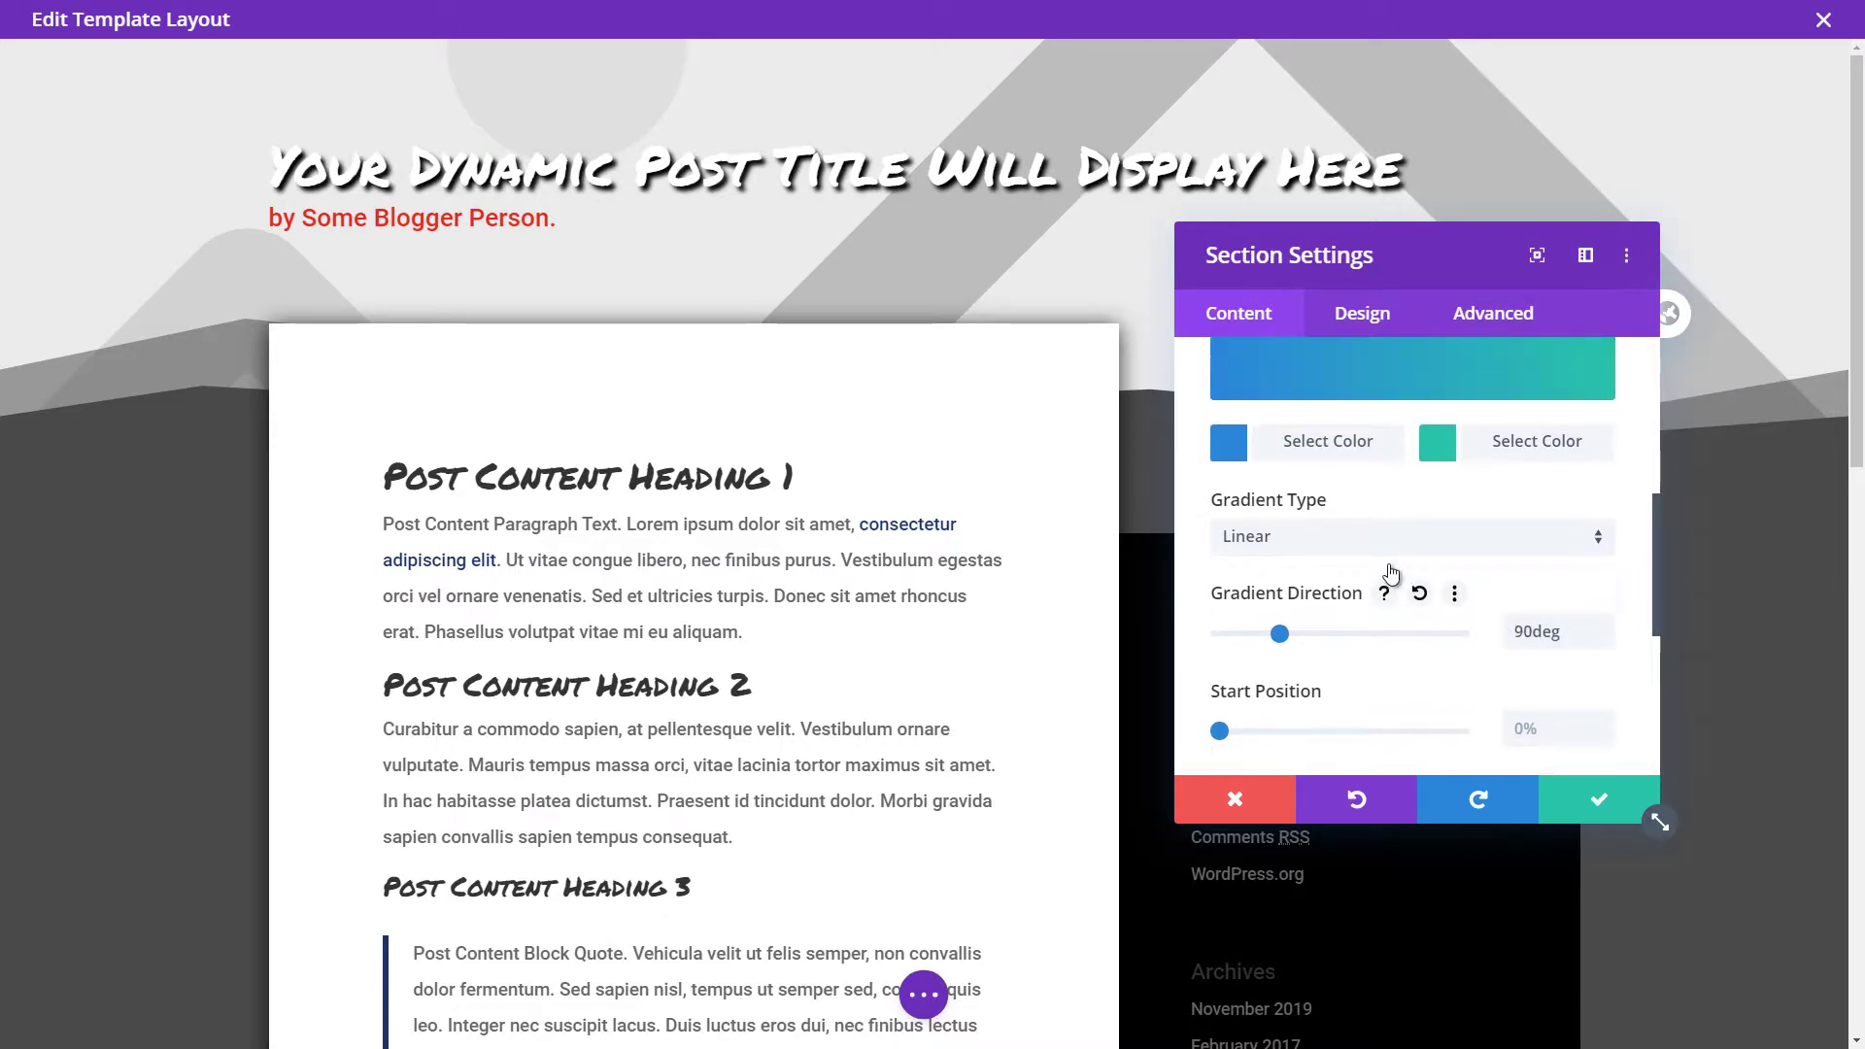
Set the gradient's start color to black and end color to rgba(0,0,0,0), and place the gradient above the background image.
{"action": "mouse_move", "coordinate": [1267, 618]}
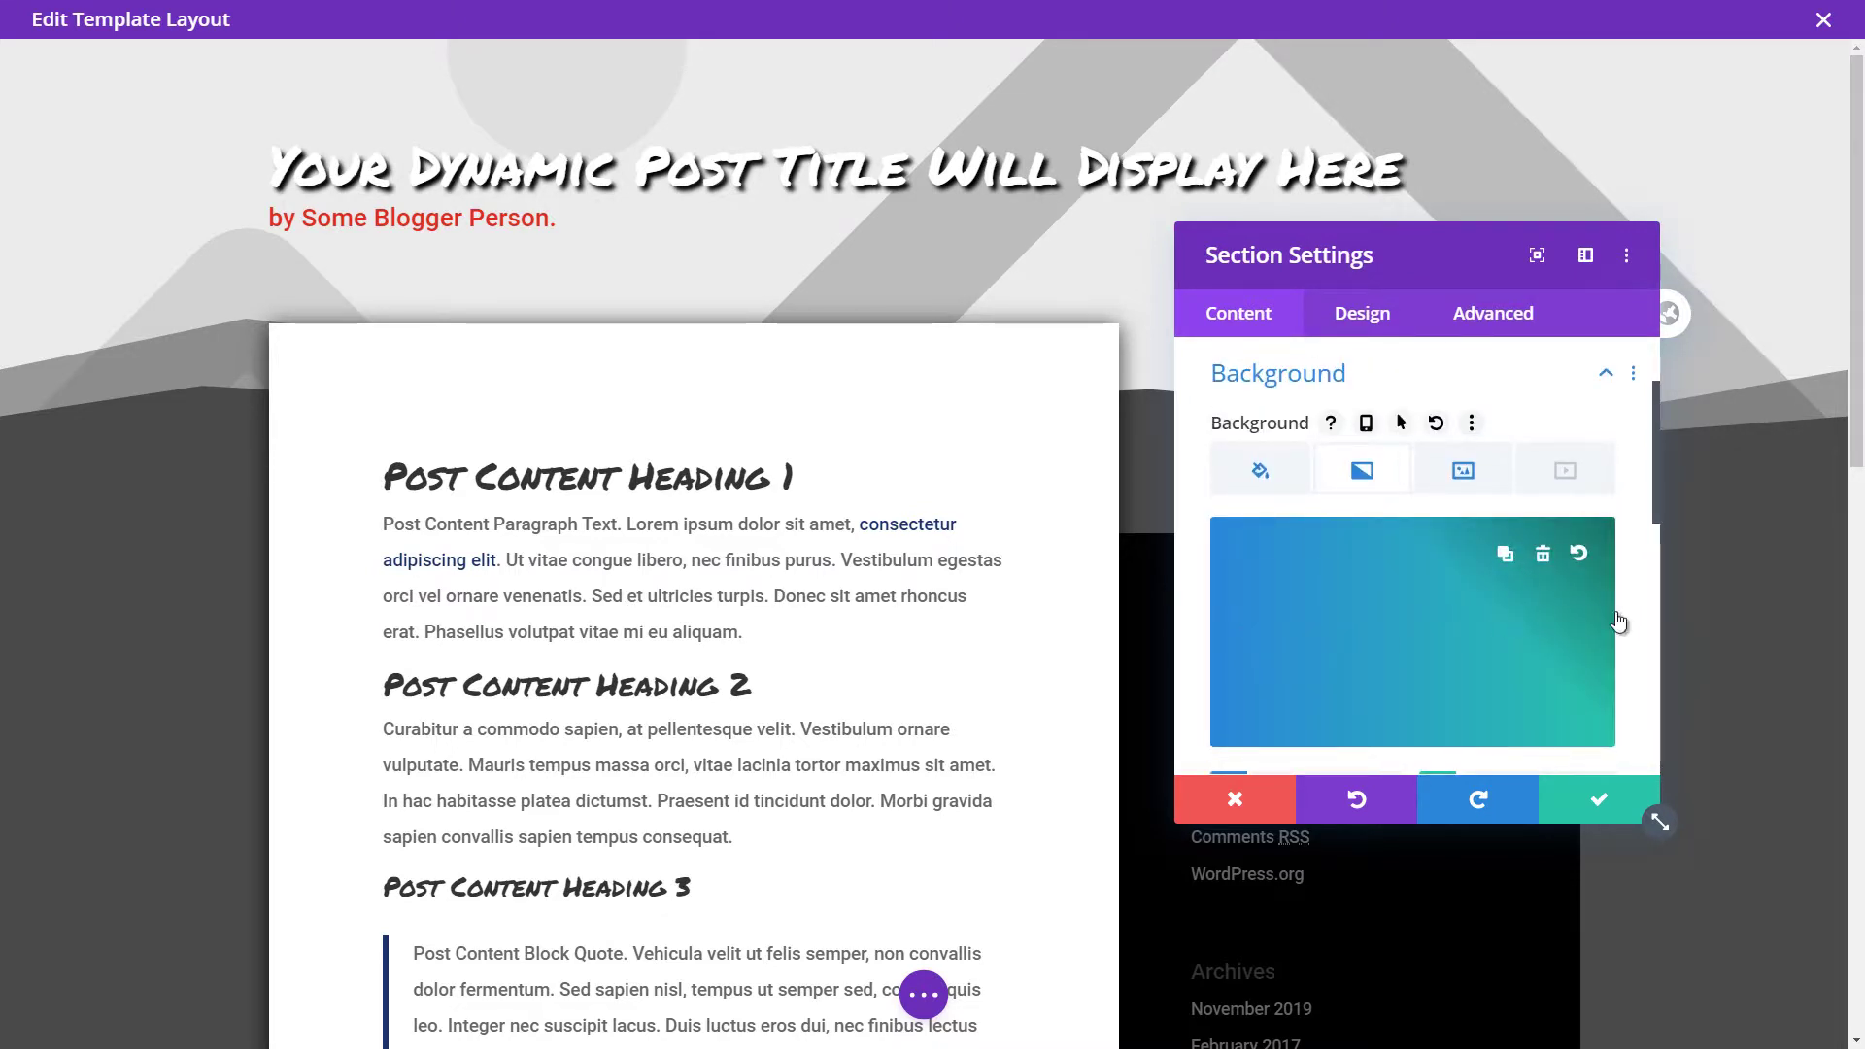
{"action": "scroll", "coordinate": [1618, 622], "scroll_direction": "down", "scroll_amount": 2}
{"action": "left_click", "coordinate": [1226, 697]}
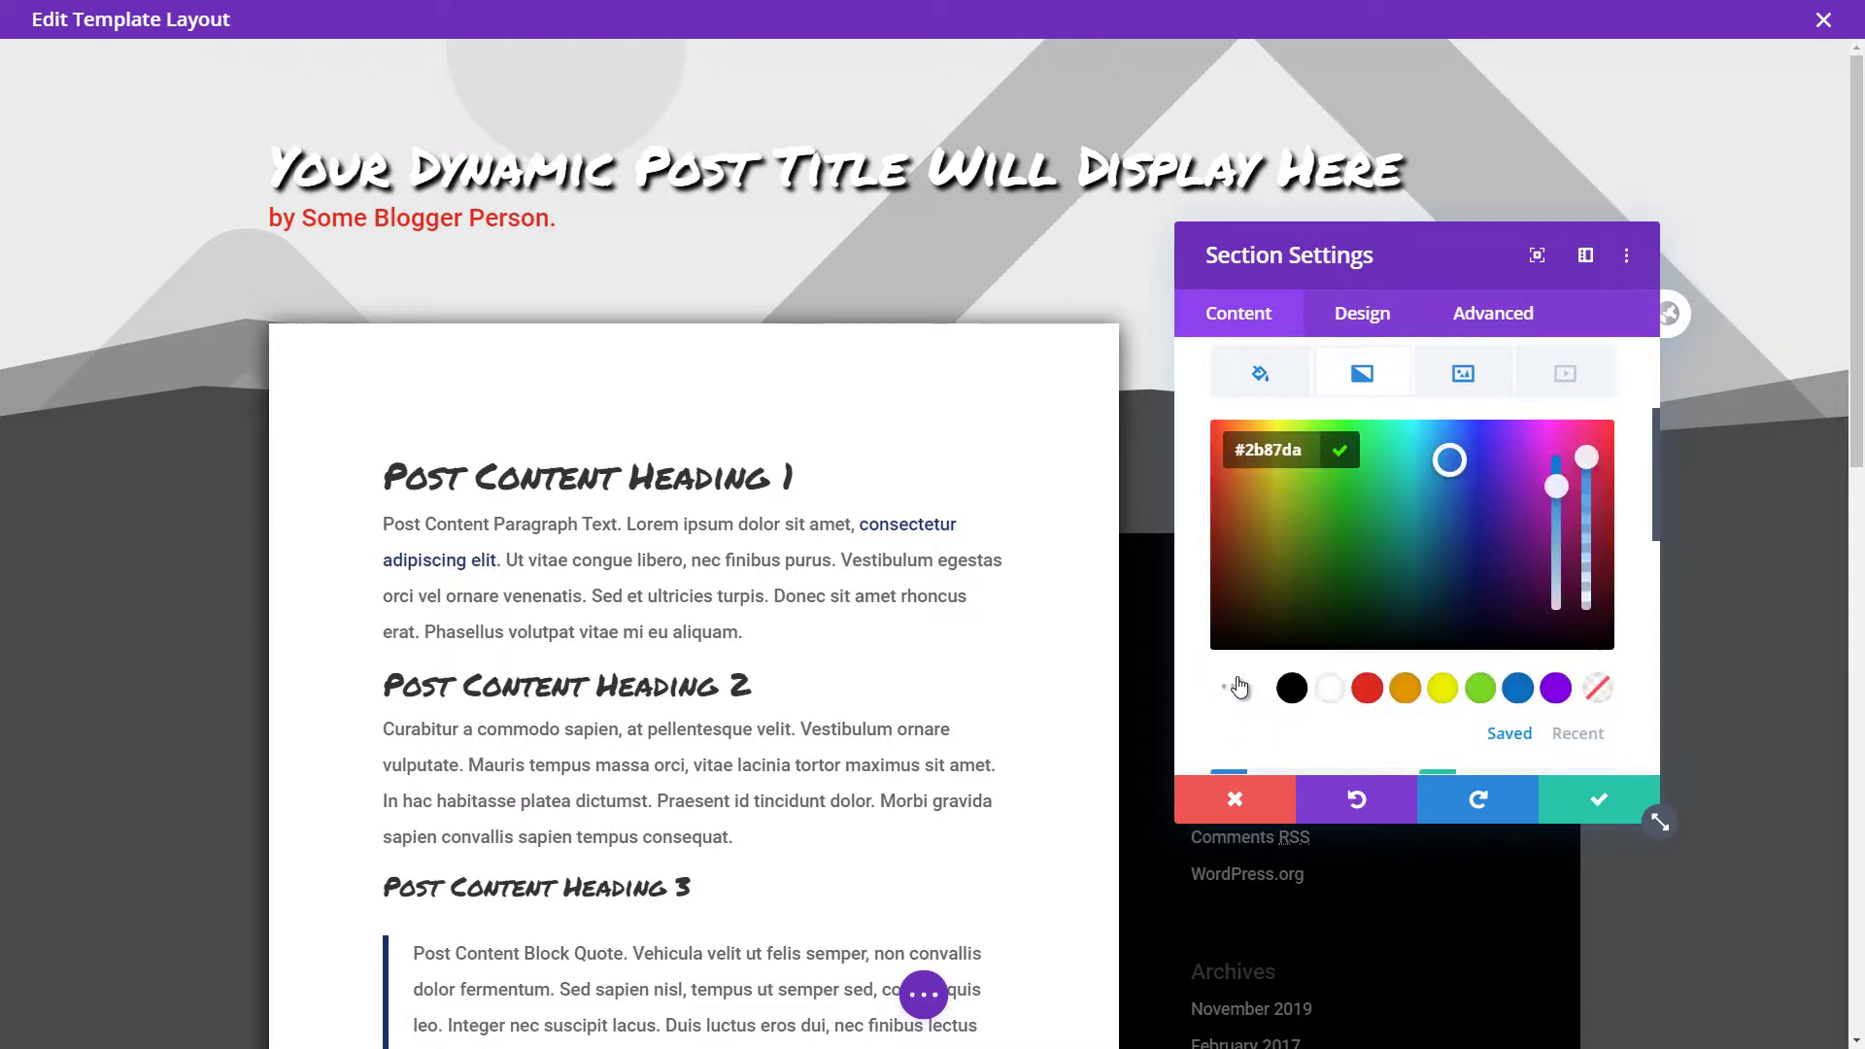
{"action": "left_click", "coordinate": [1292, 690]}
{"action": "scroll", "coordinate": [1506, 575], "scroll_direction": "down", "scroll_amount": 1}
{"action": "left_click", "coordinate": [1439, 696]}
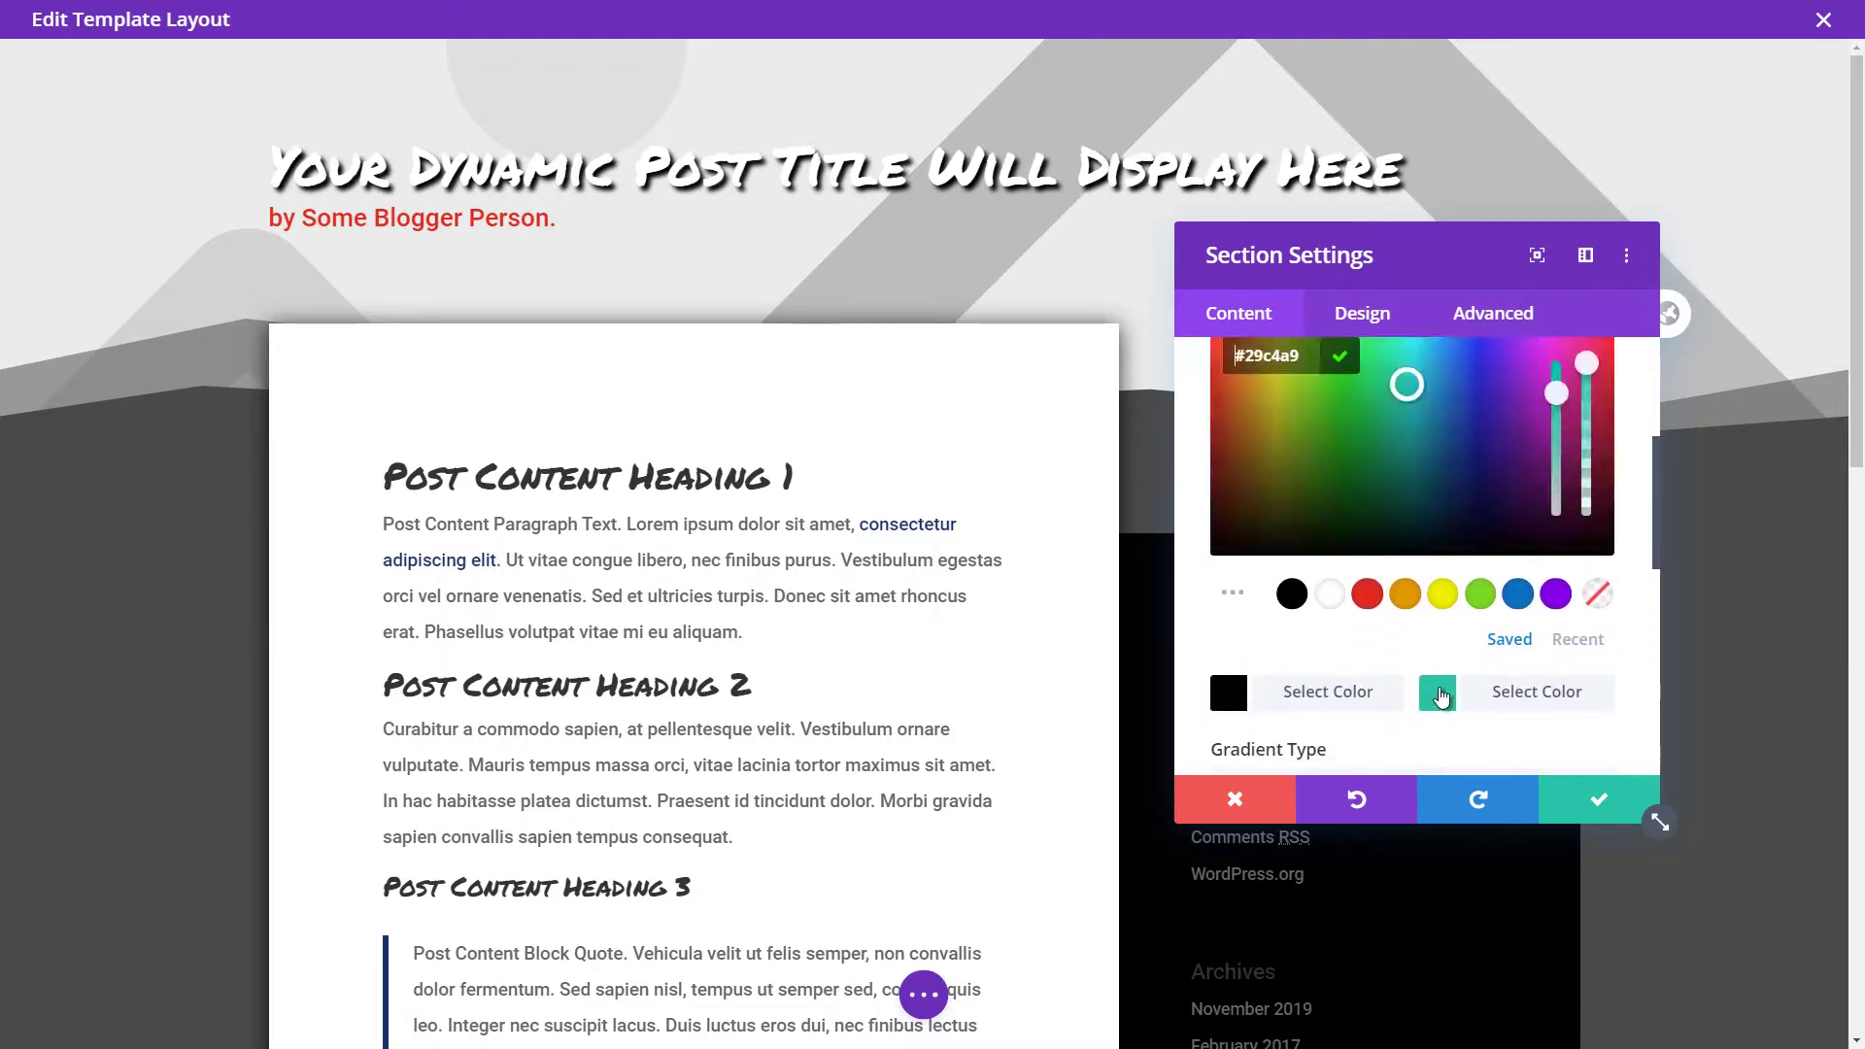
{"action": "left_click", "coordinate": [1283, 596]}
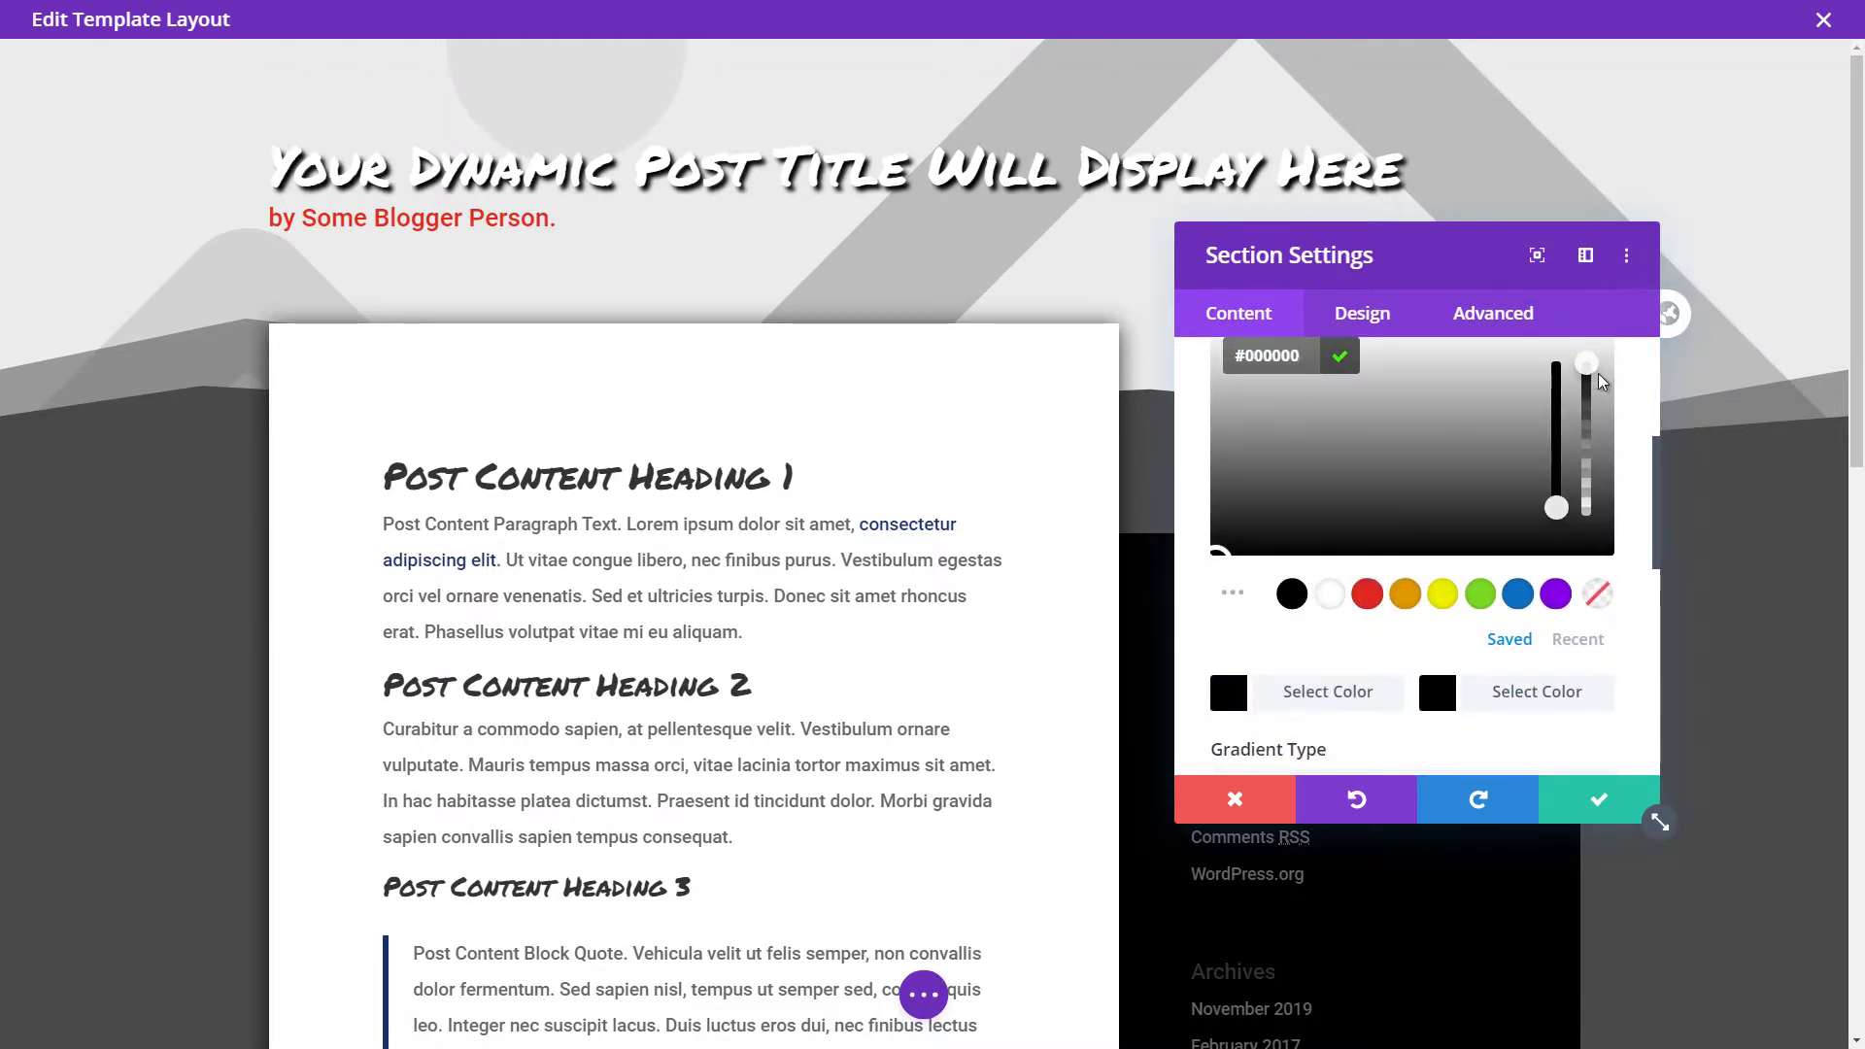
{"action": "left_click_drag", "start_coordinate": [1591, 367], "coordinate": [1599, 563]}
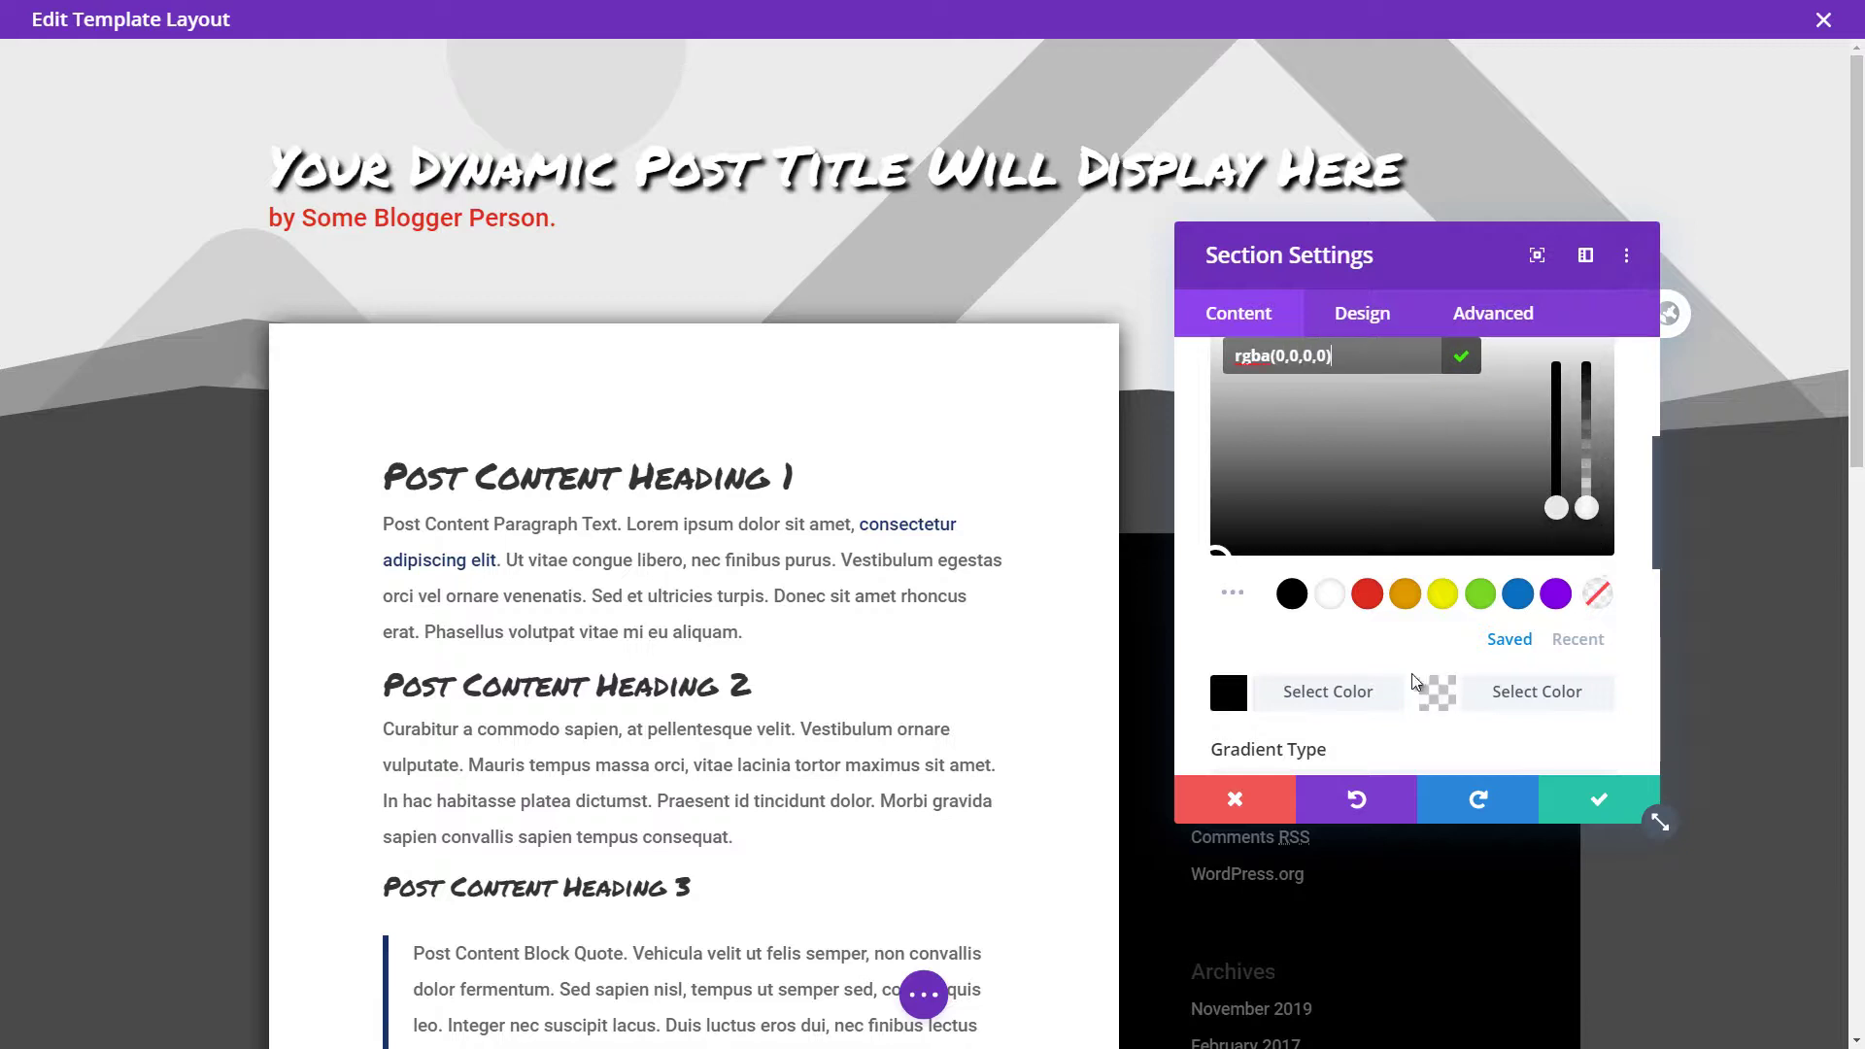
{"action": "scroll", "coordinate": [1374, 587], "scroll_direction": "down", "scroll_amount": 6}
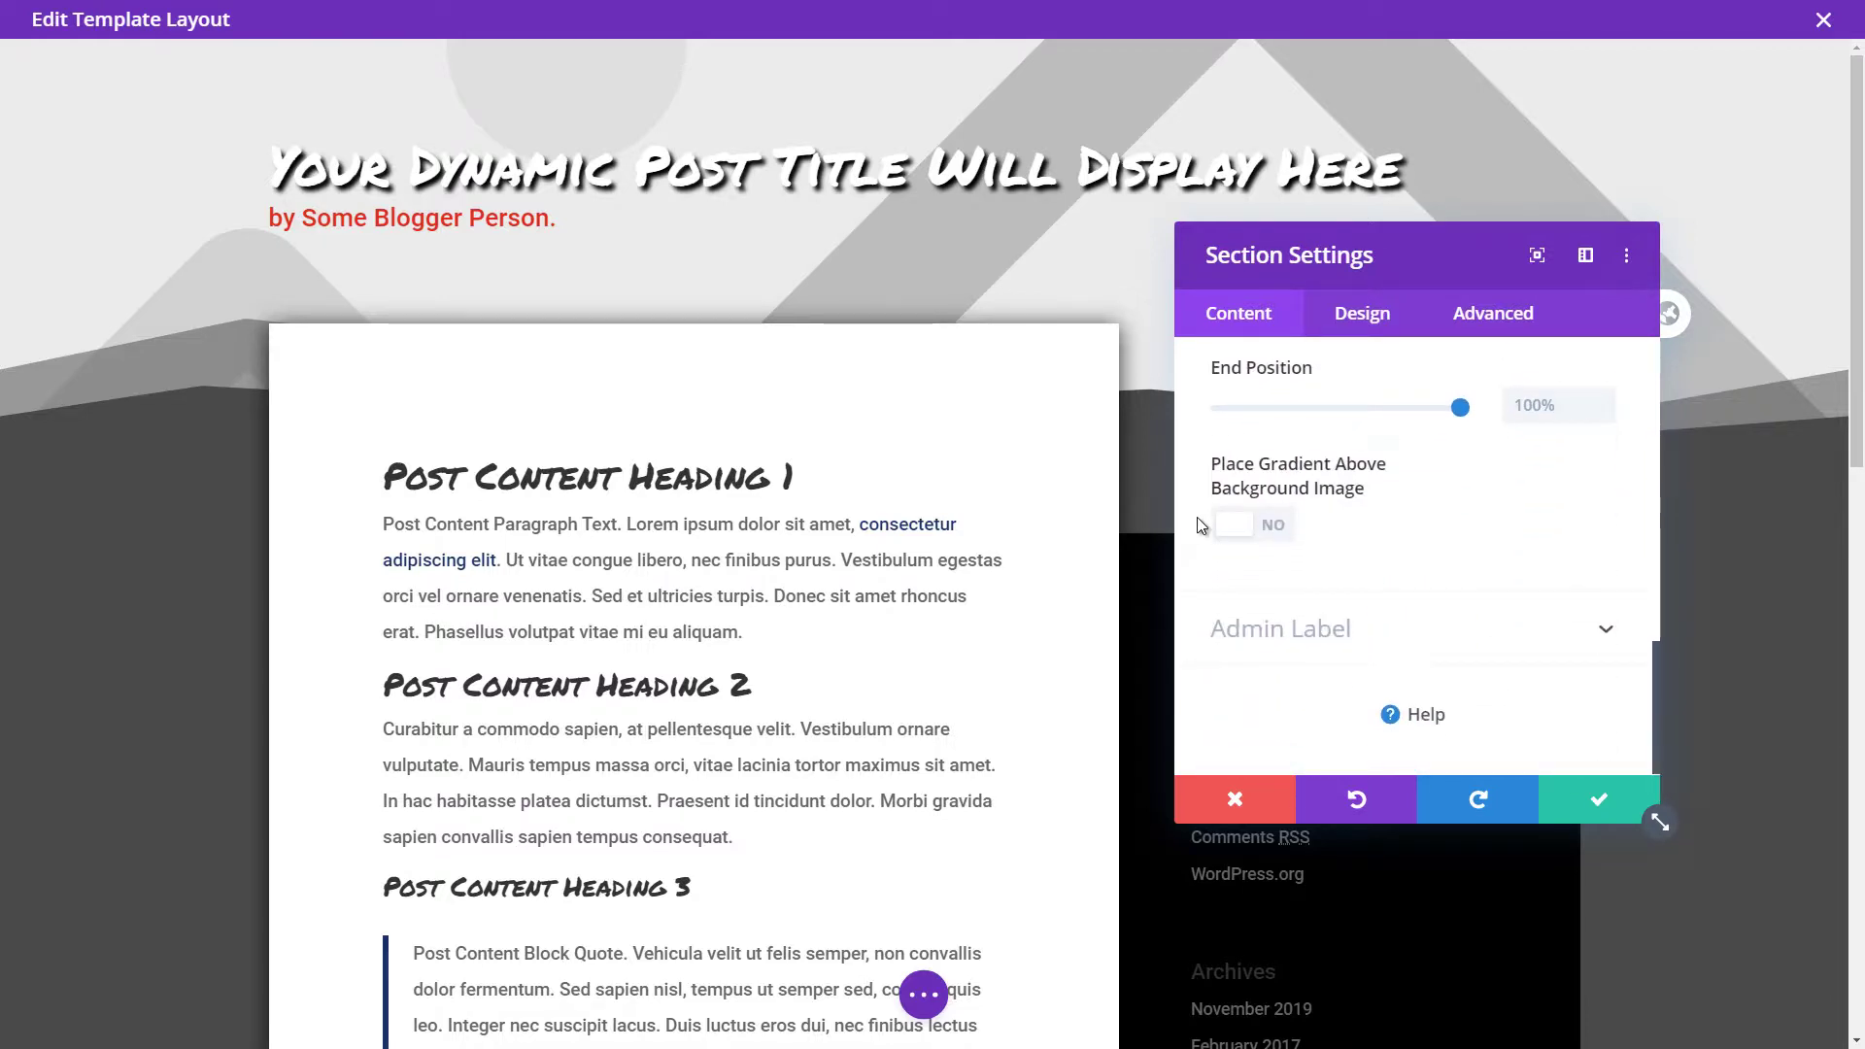
{"action": "left_click", "coordinate": [1263, 526]}
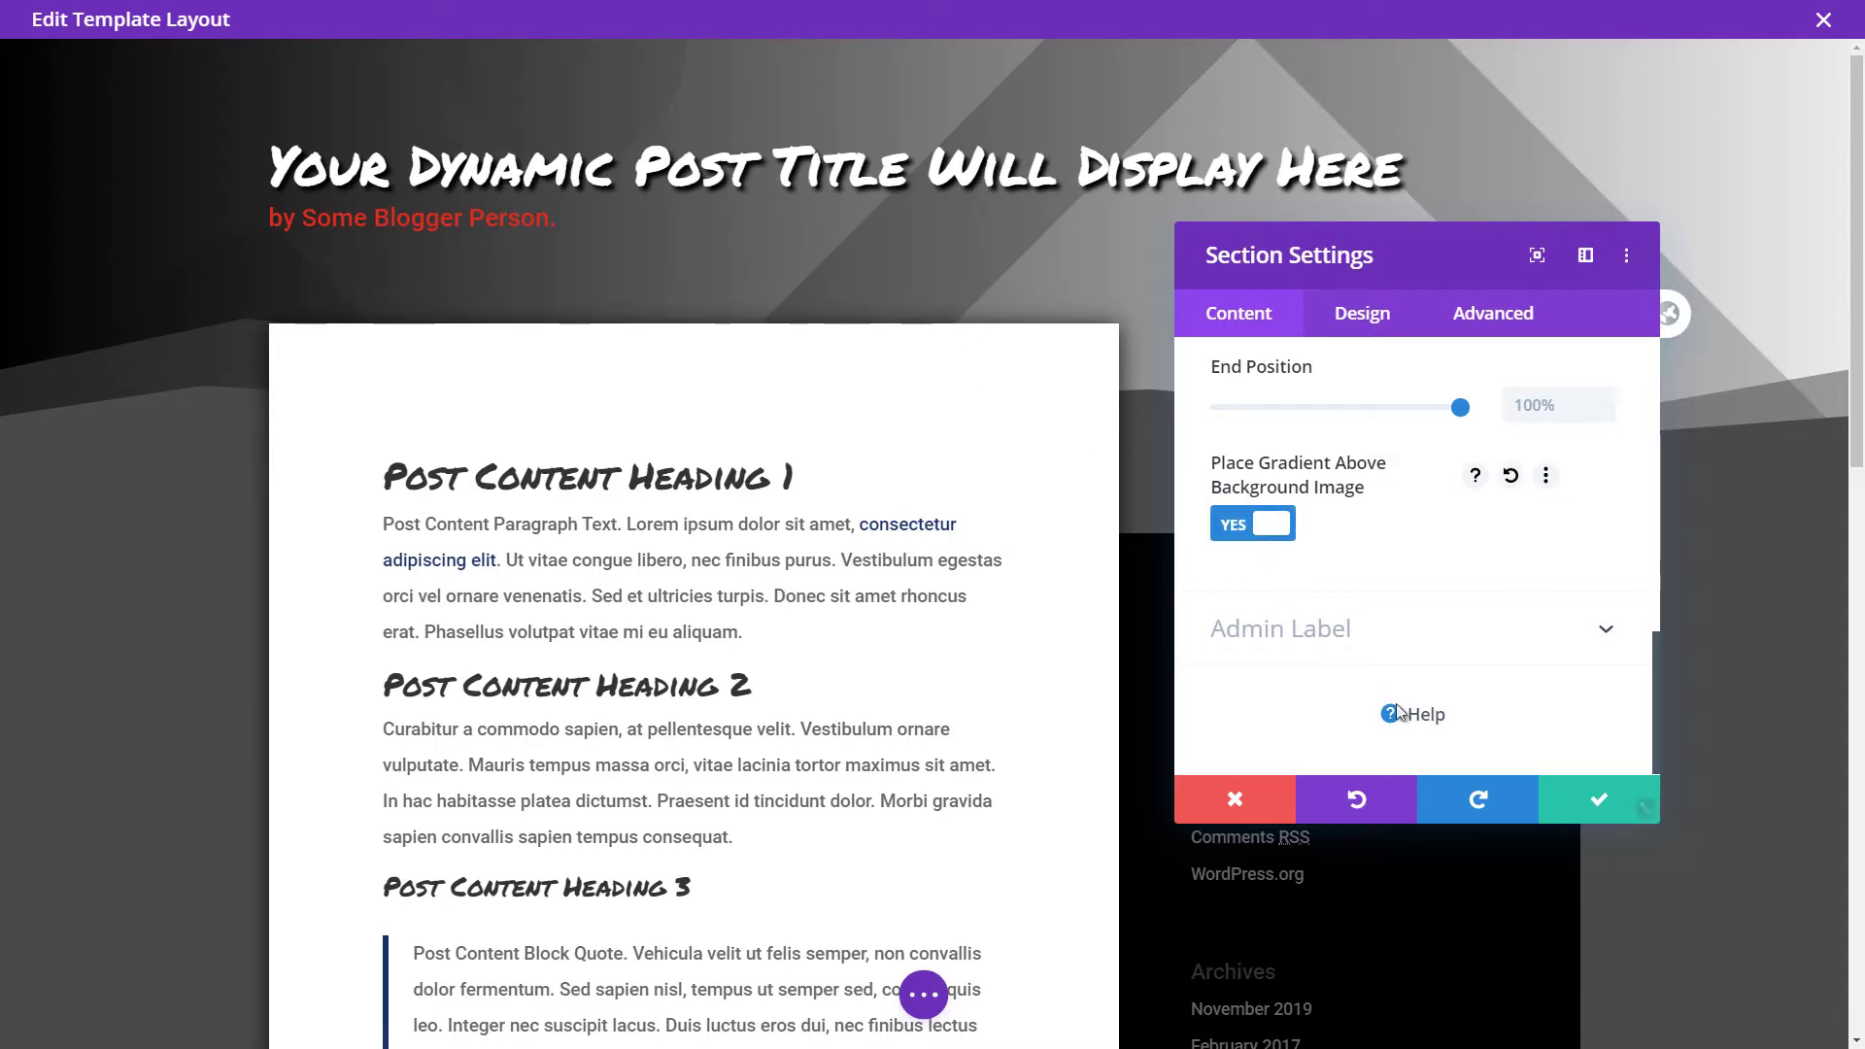
Save the title section's gradient, and change the post content section's background color to a light gray.
{"action": "left_click", "coordinate": [1610, 807]}
{"action": "left_click", "coordinate": [64, 494]}
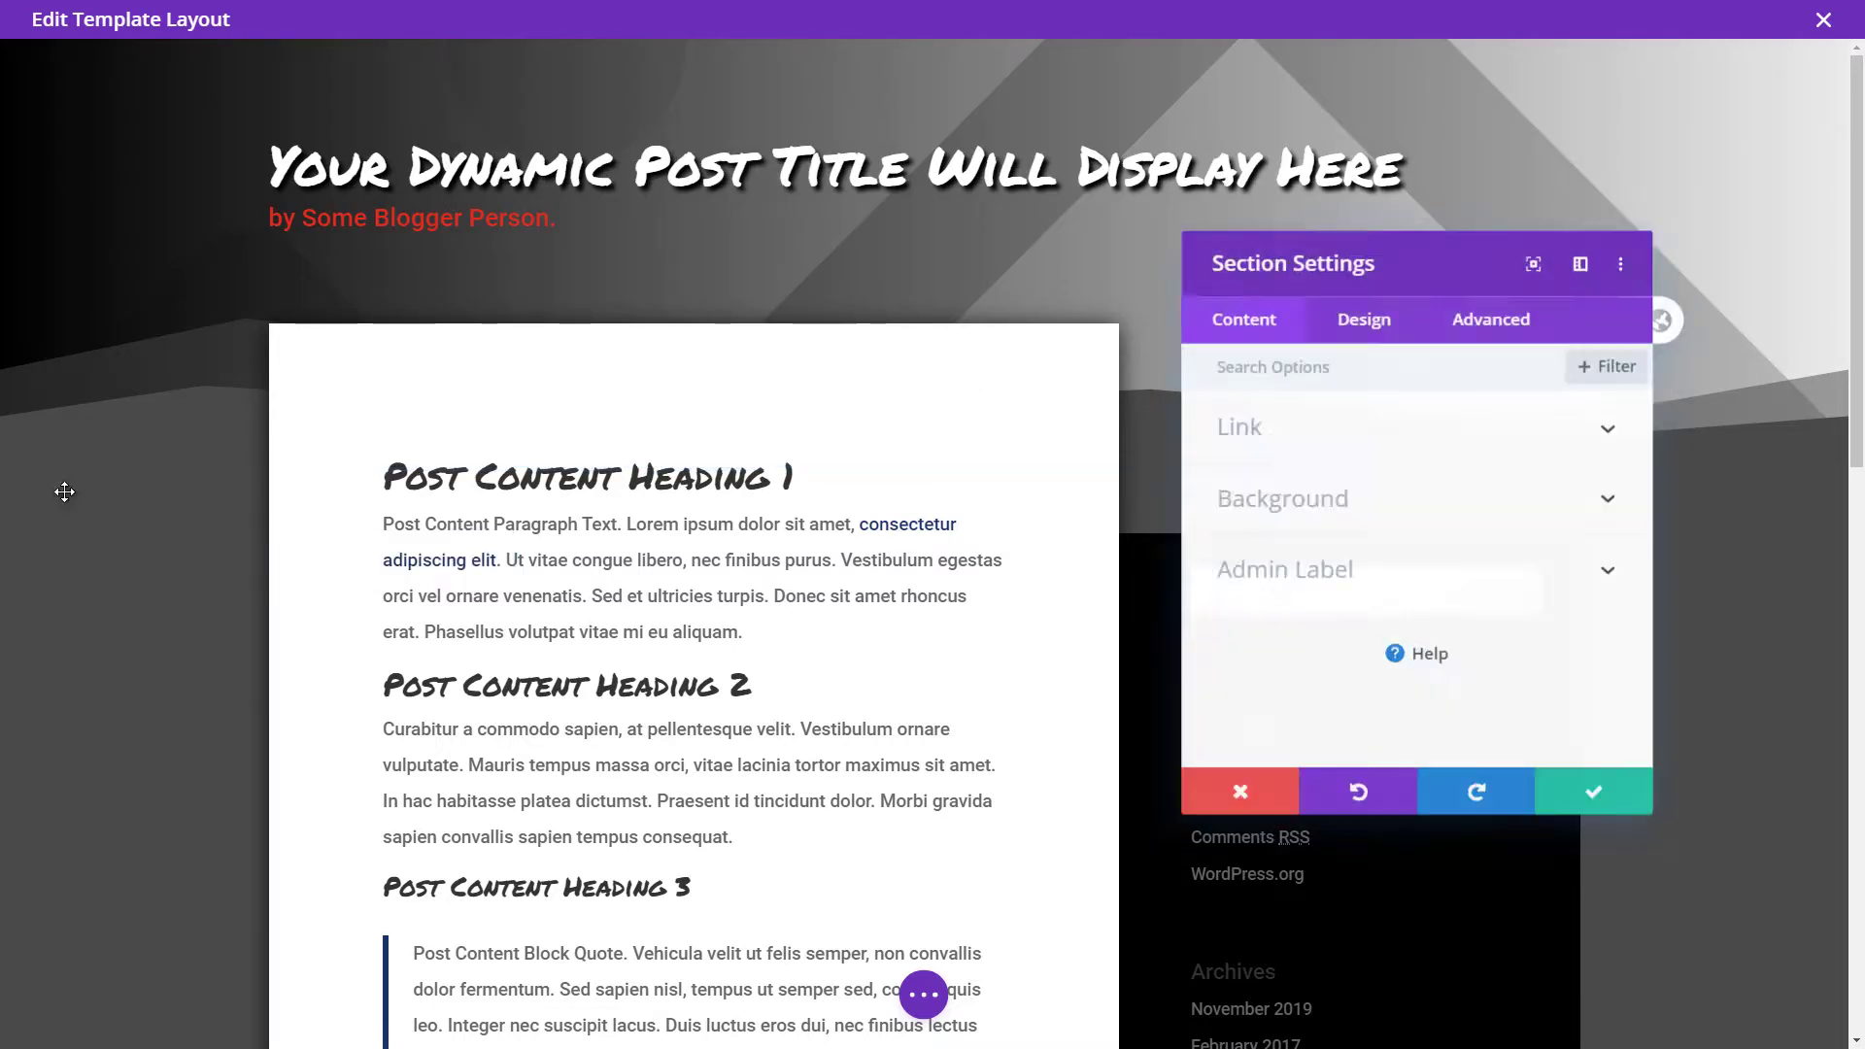
{"action": "left_click", "coordinate": [1360, 500]}
{"action": "scroll", "coordinate": [1320, 687], "scroll_direction": "down", "scroll_amount": 3}
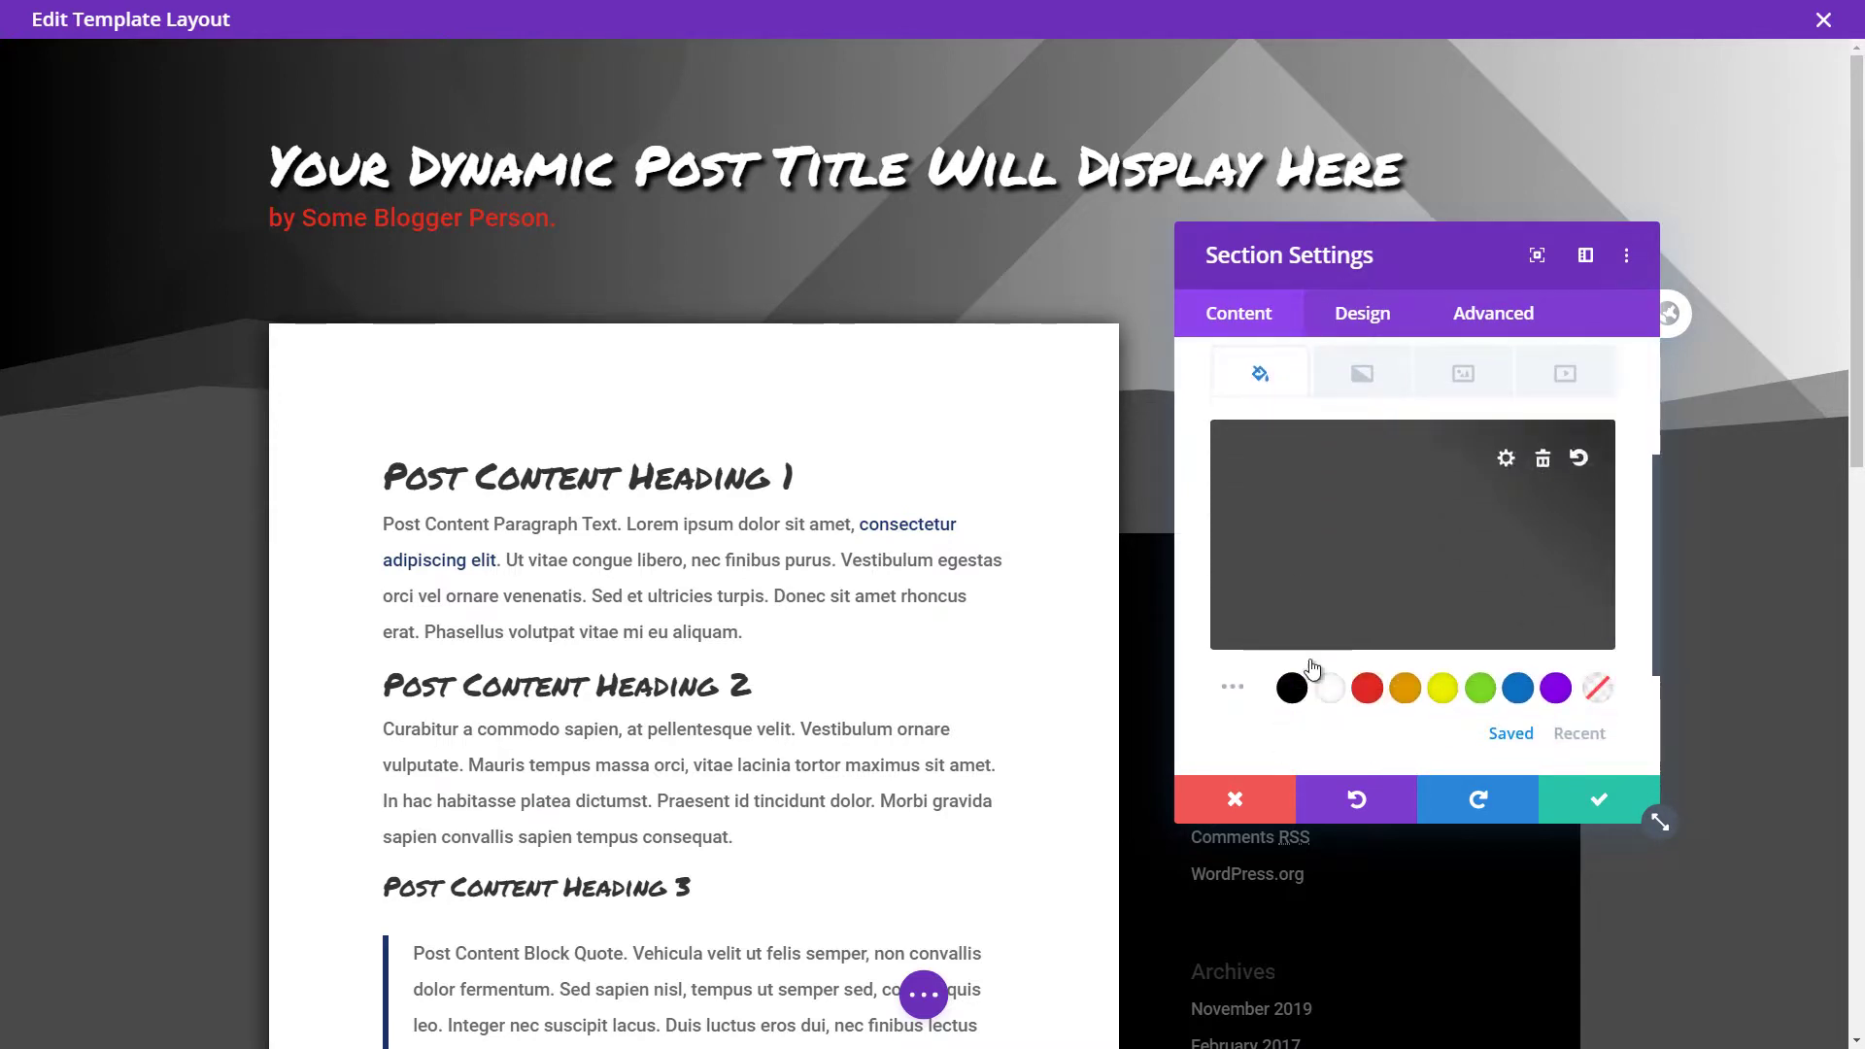
{"action": "left_click", "coordinate": [1310, 586]}
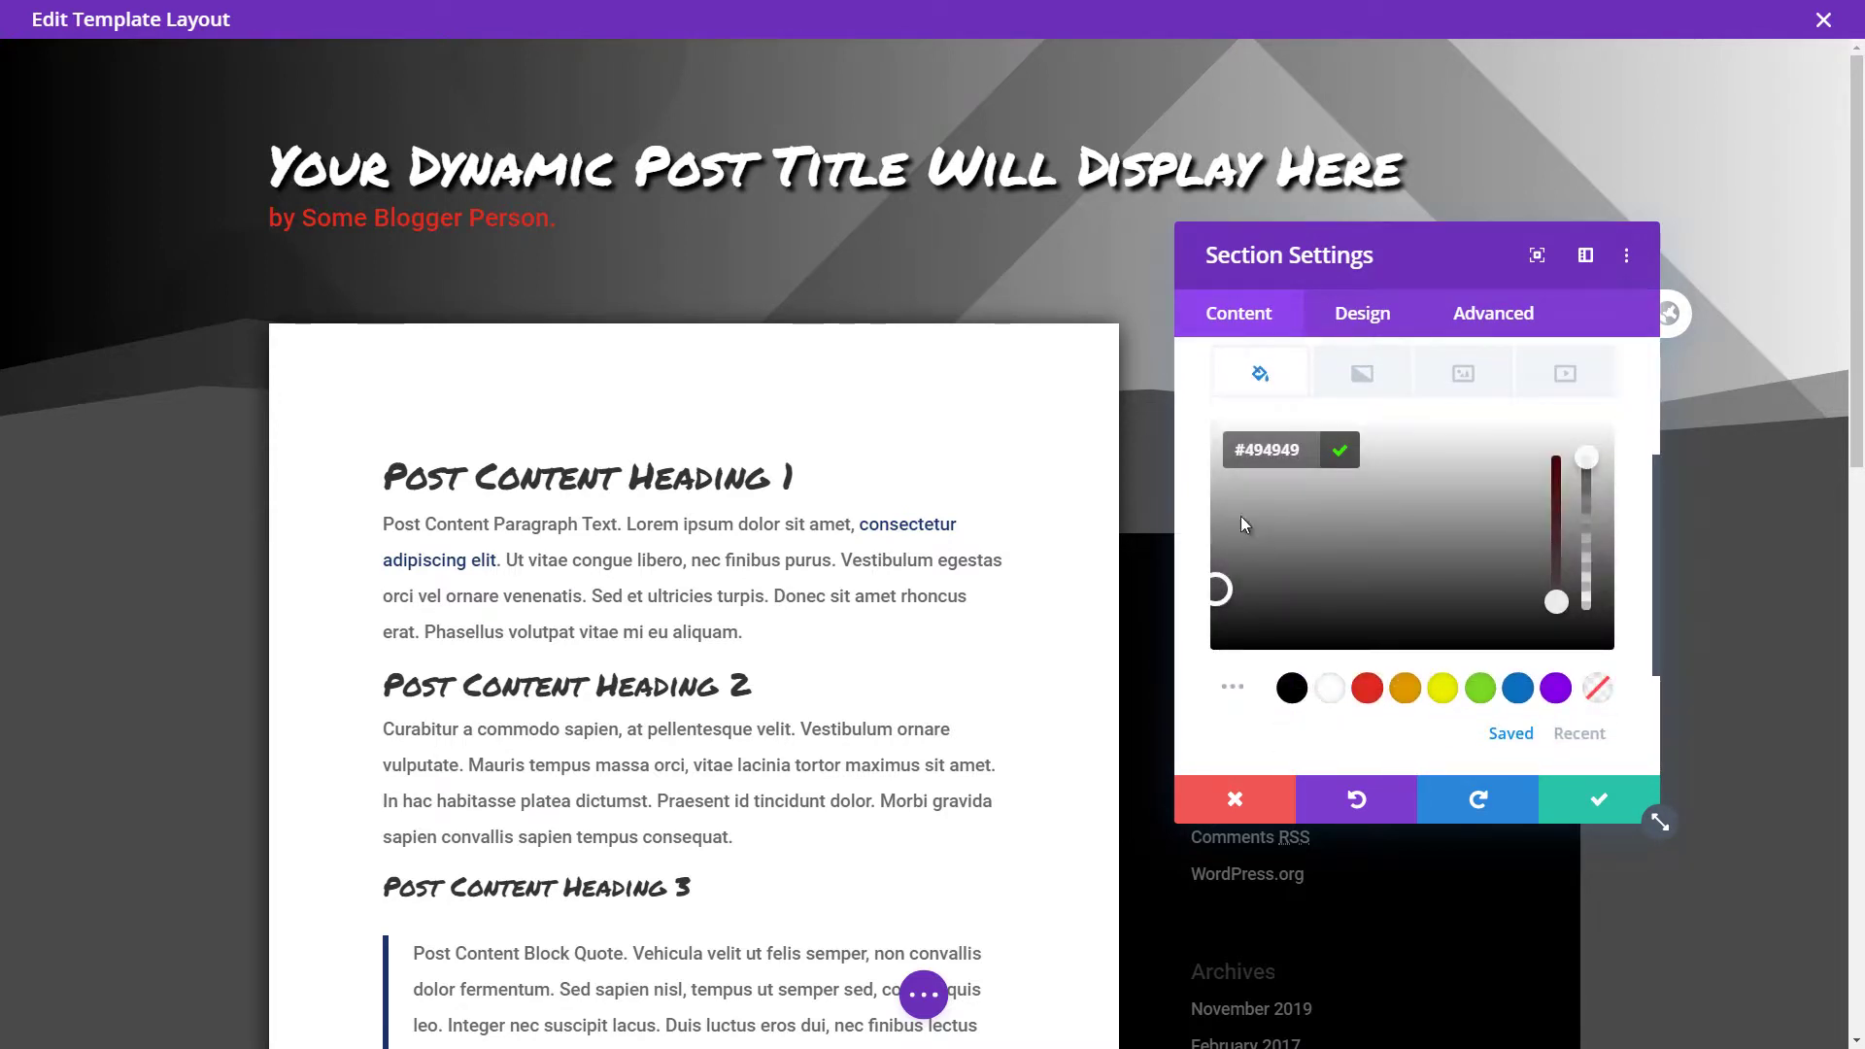
{"action": "left_click_drag", "start_coordinate": [1241, 525], "coordinate": [1186, 460]}
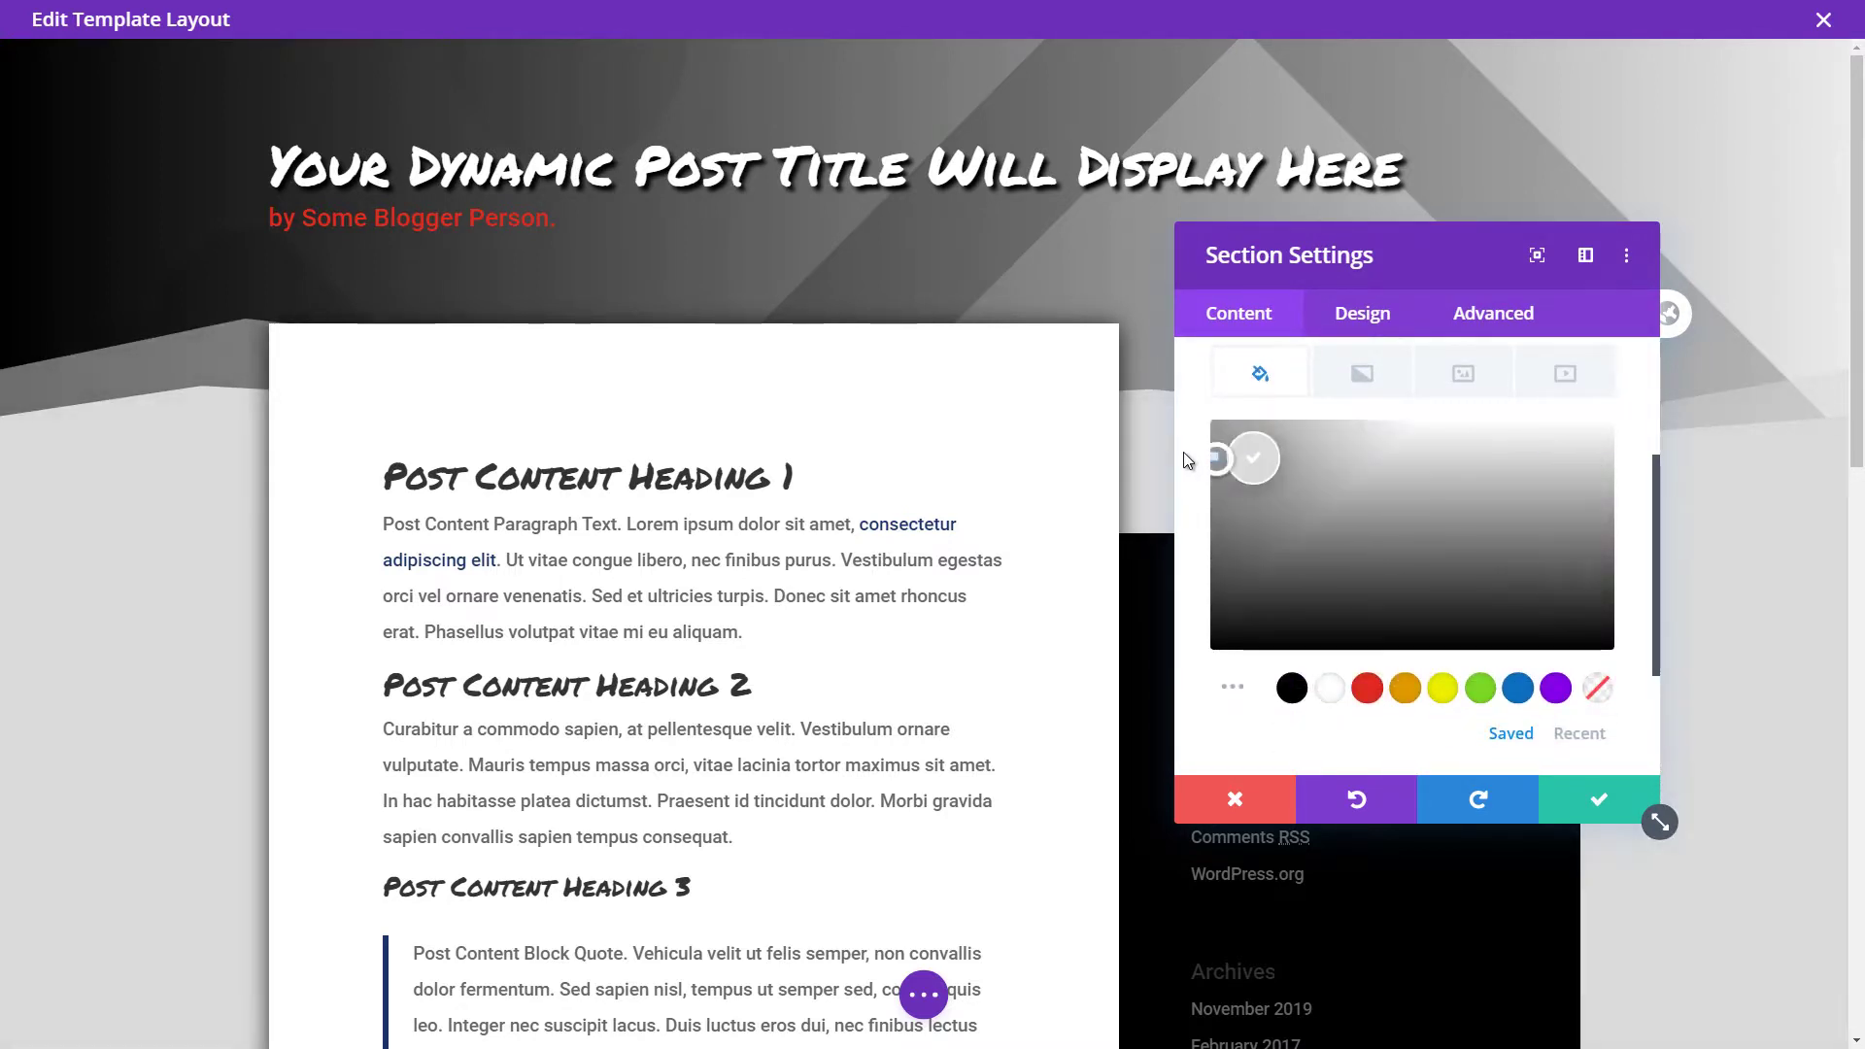
{"action": "left_click", "coordinate": [1599, 798]}
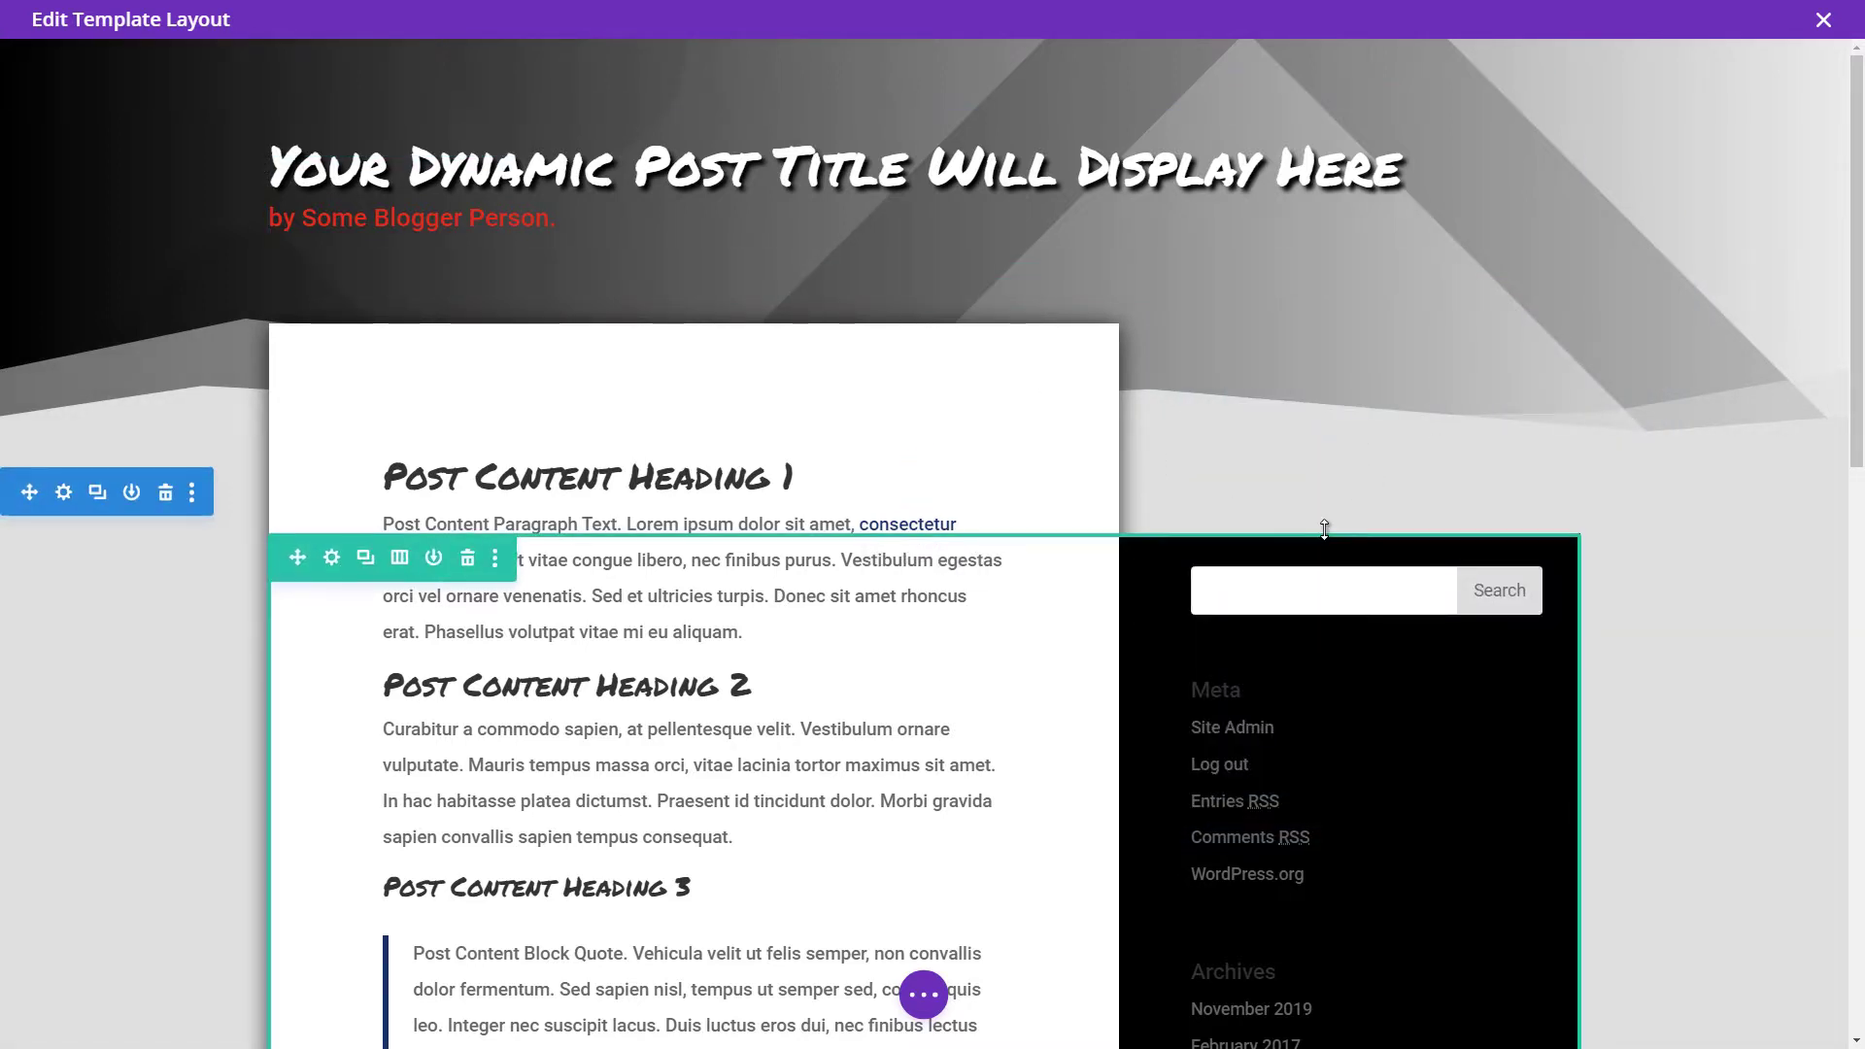
Insert a Post Title module below the sidebar widgets in the black column.
{"action": "mouse_move", "coordinate": [1344, 627]}
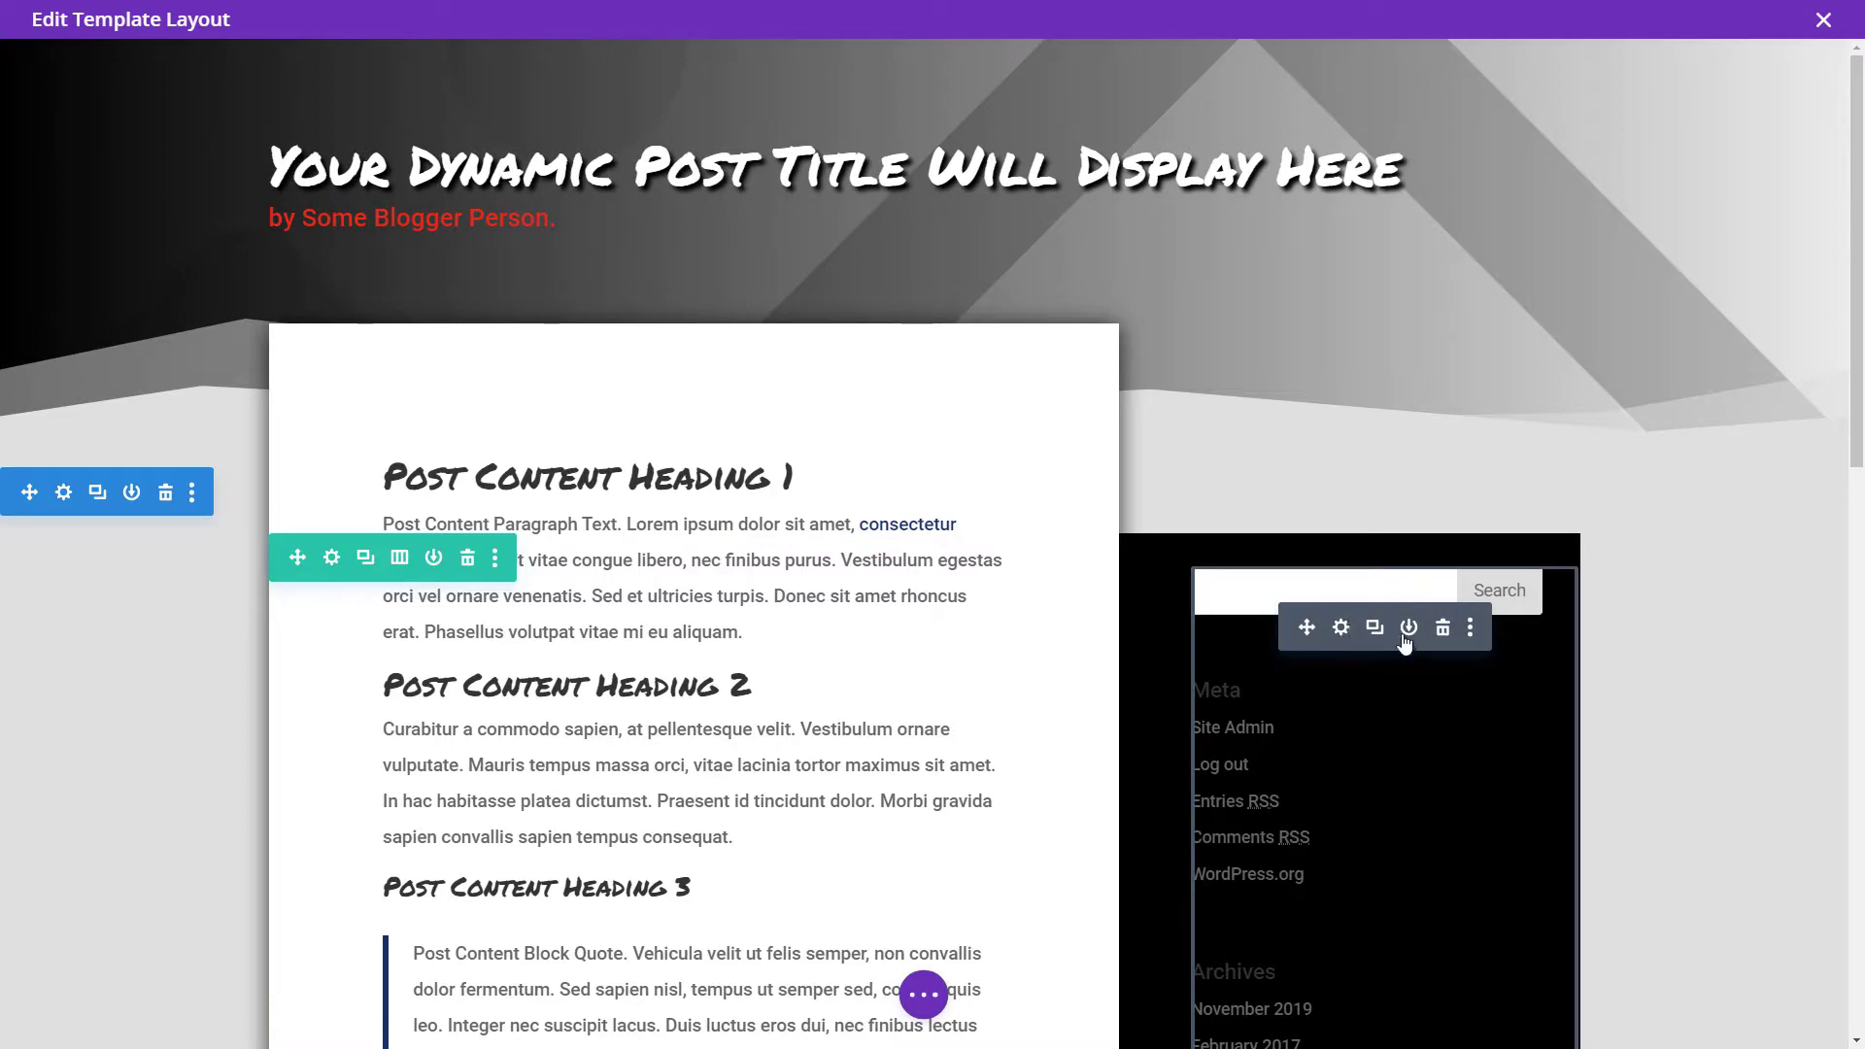
{"action": "scroll", "coordinate": [1409, 622], "scroll_direction": "down", "scroll_amount": 5}
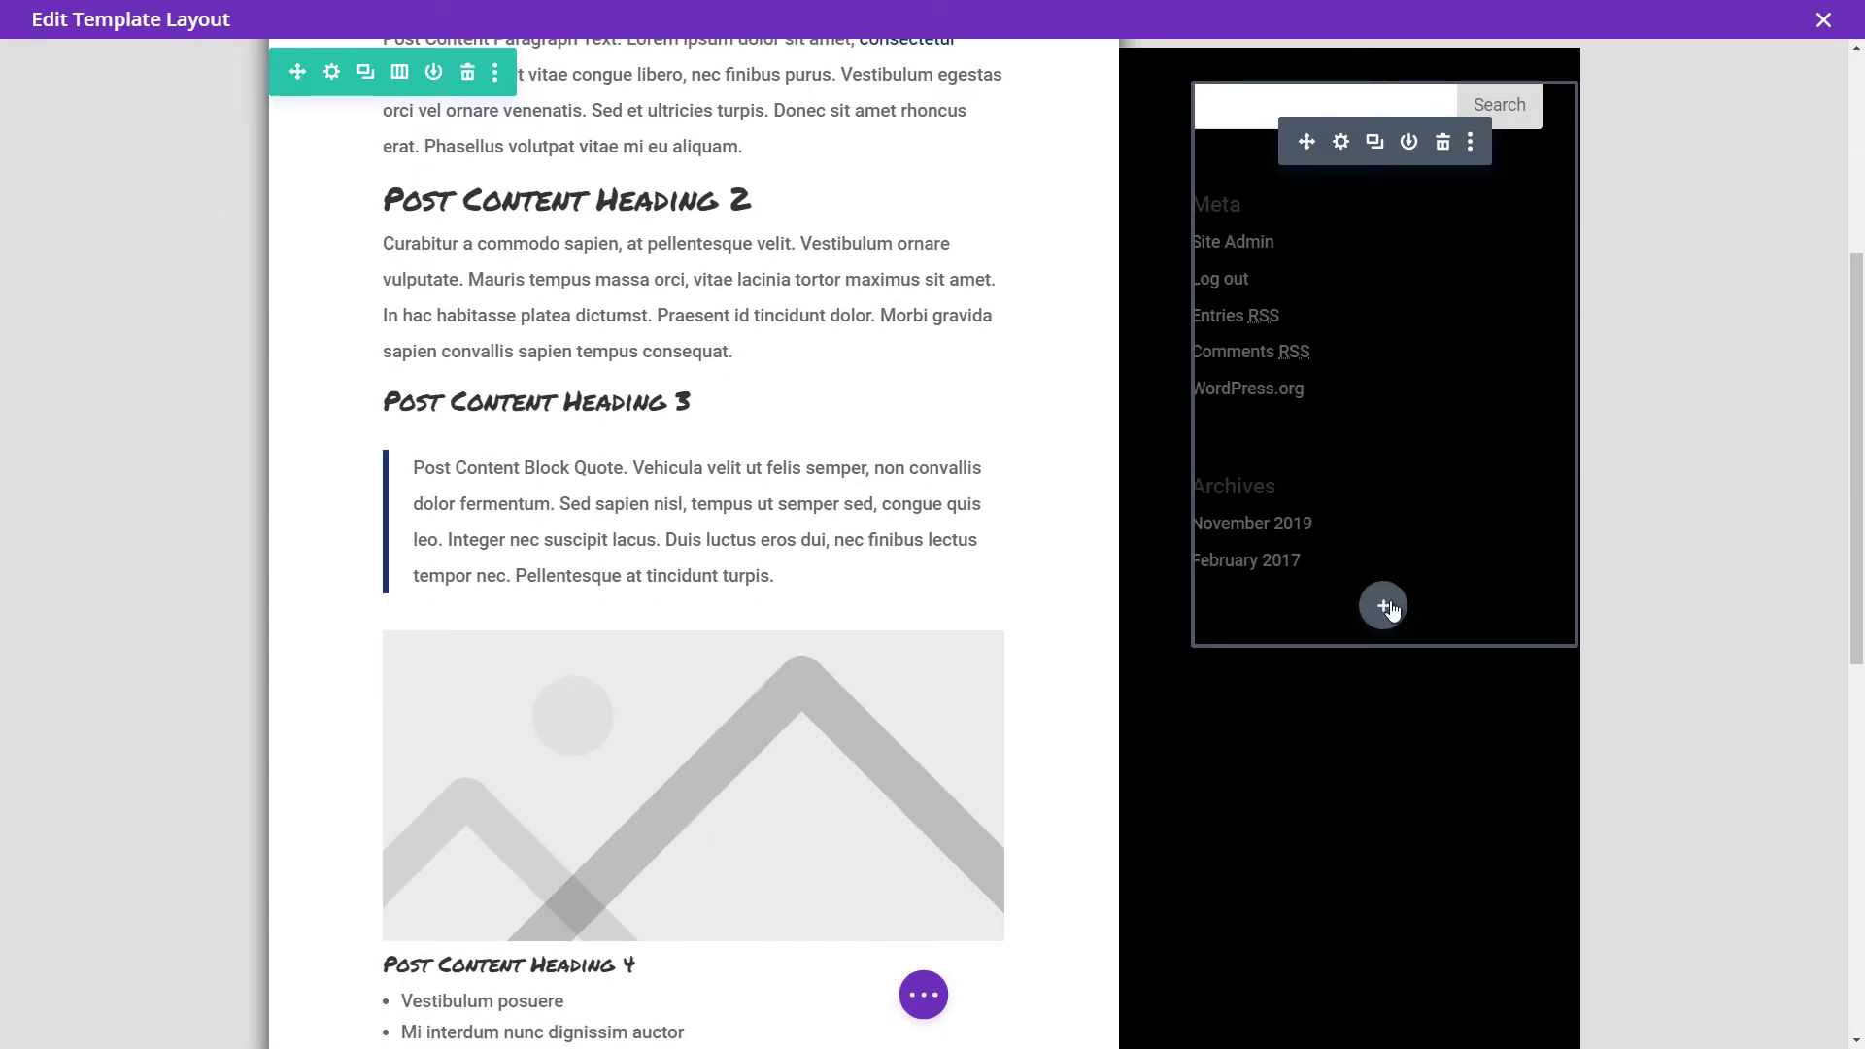
{"action": "left_click", "coordinate": [1384, 607]}
{"action": "scroll", "coordinate": [1434, 449], "scroll_direction": "down", "scroll_amount": 2}
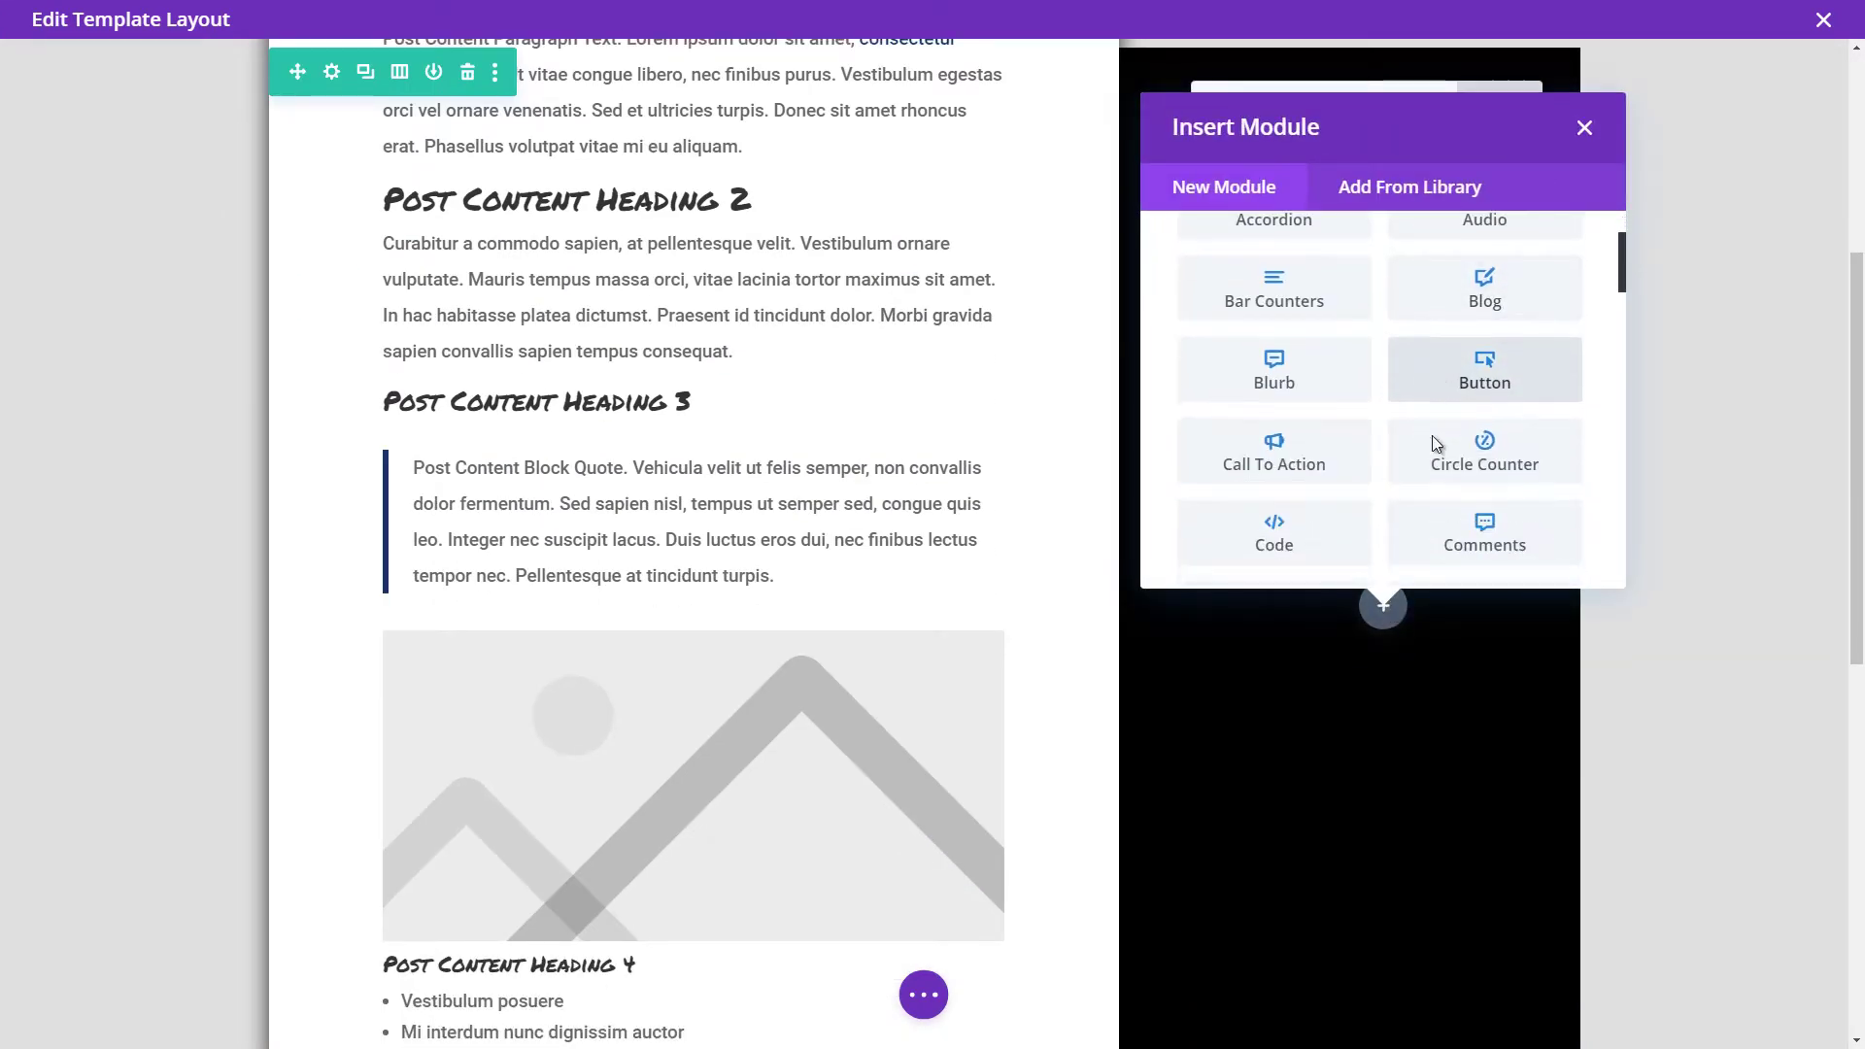
{"action": "scroll", "coordinate": [1434, 443], "scroll_direction": "down", "scroll_amount": 10}
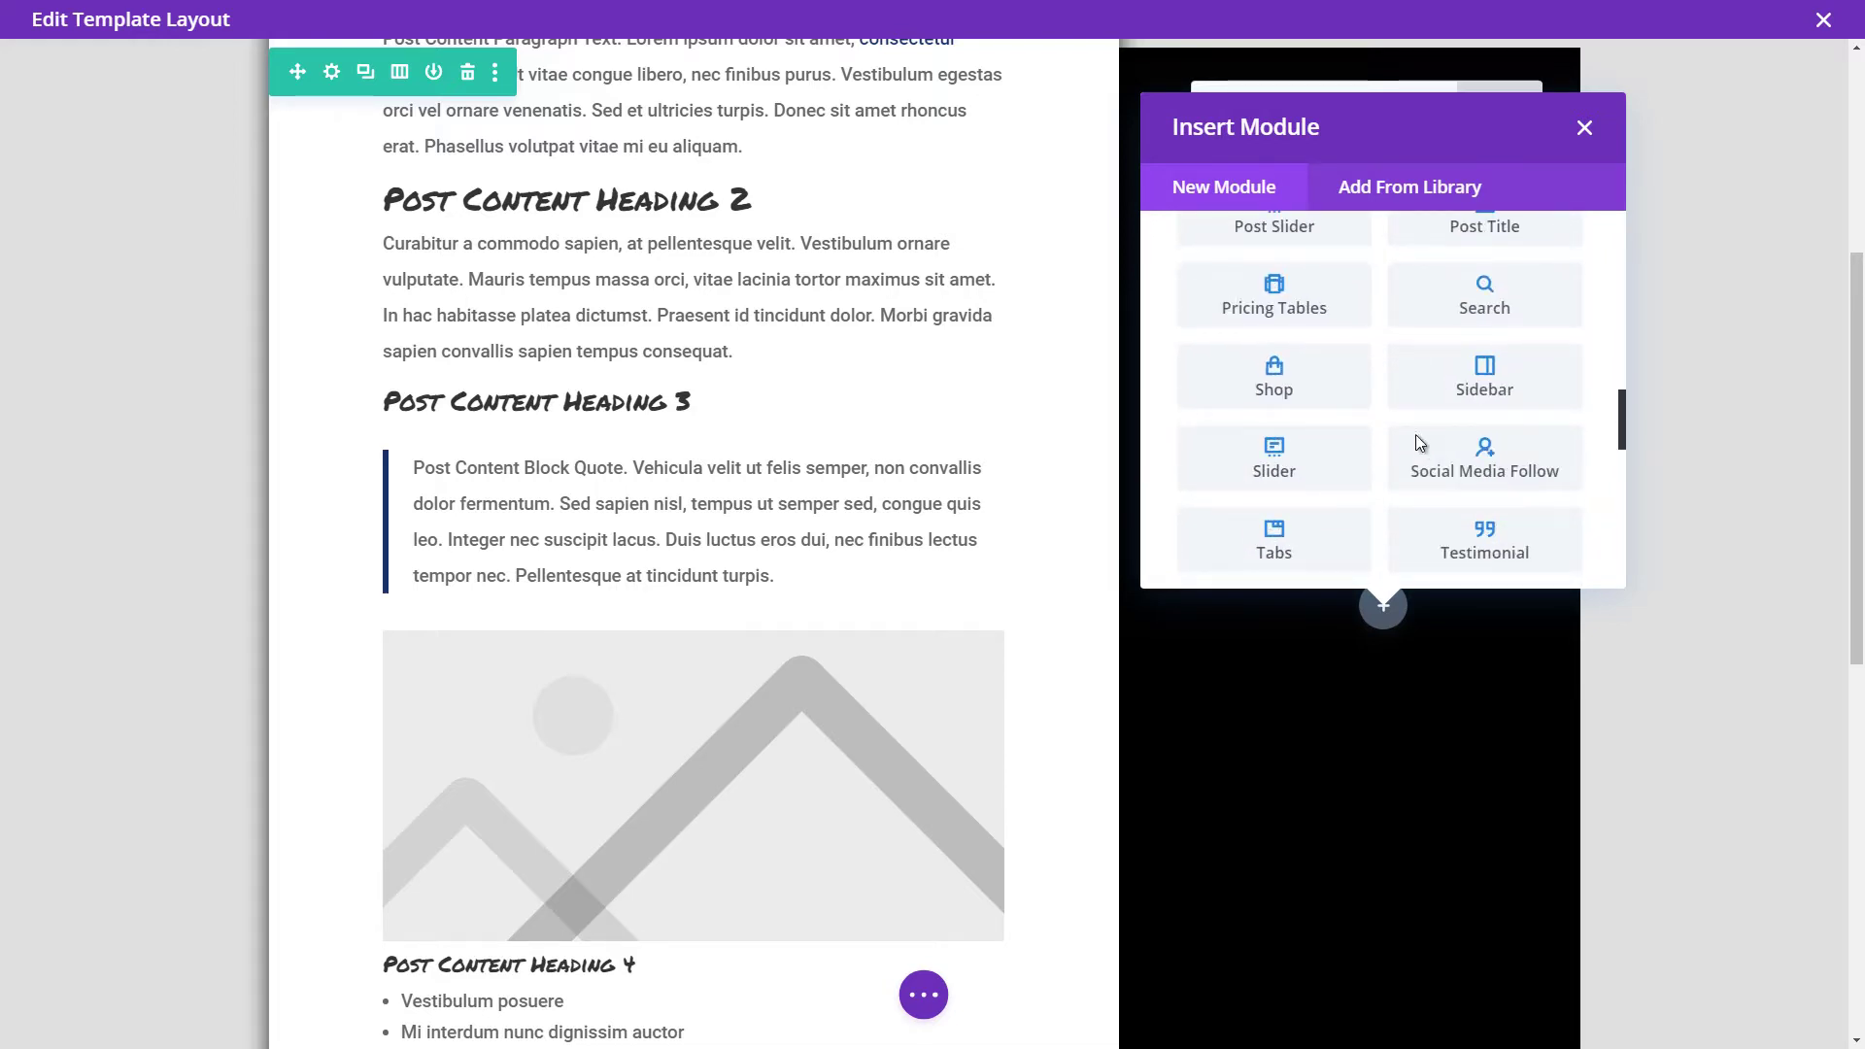
{"action": "scroll", "coordinate": [1343, 498], "scroll_direction": "up", "scroll_amount": 5}
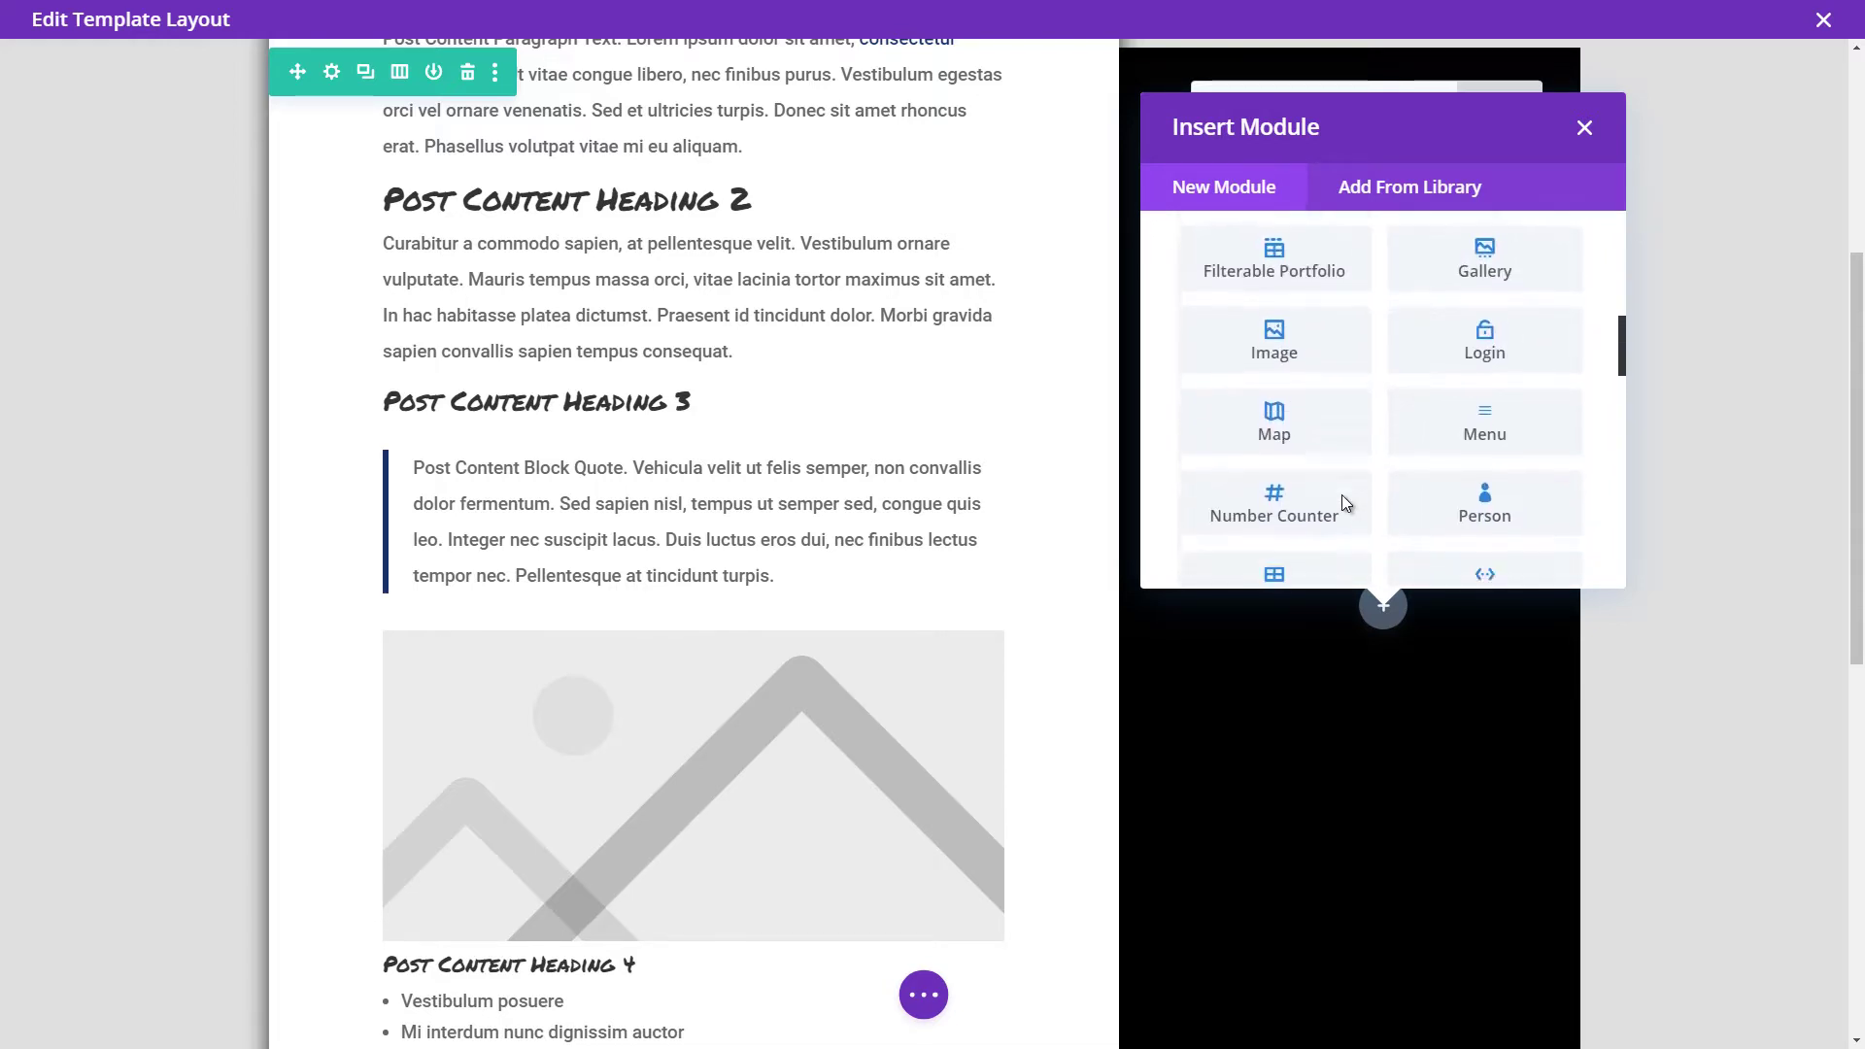
{"action": "scroll", "coordinate": [1343, 501], "scroll_direction": "down", "scroll_amount": 8}
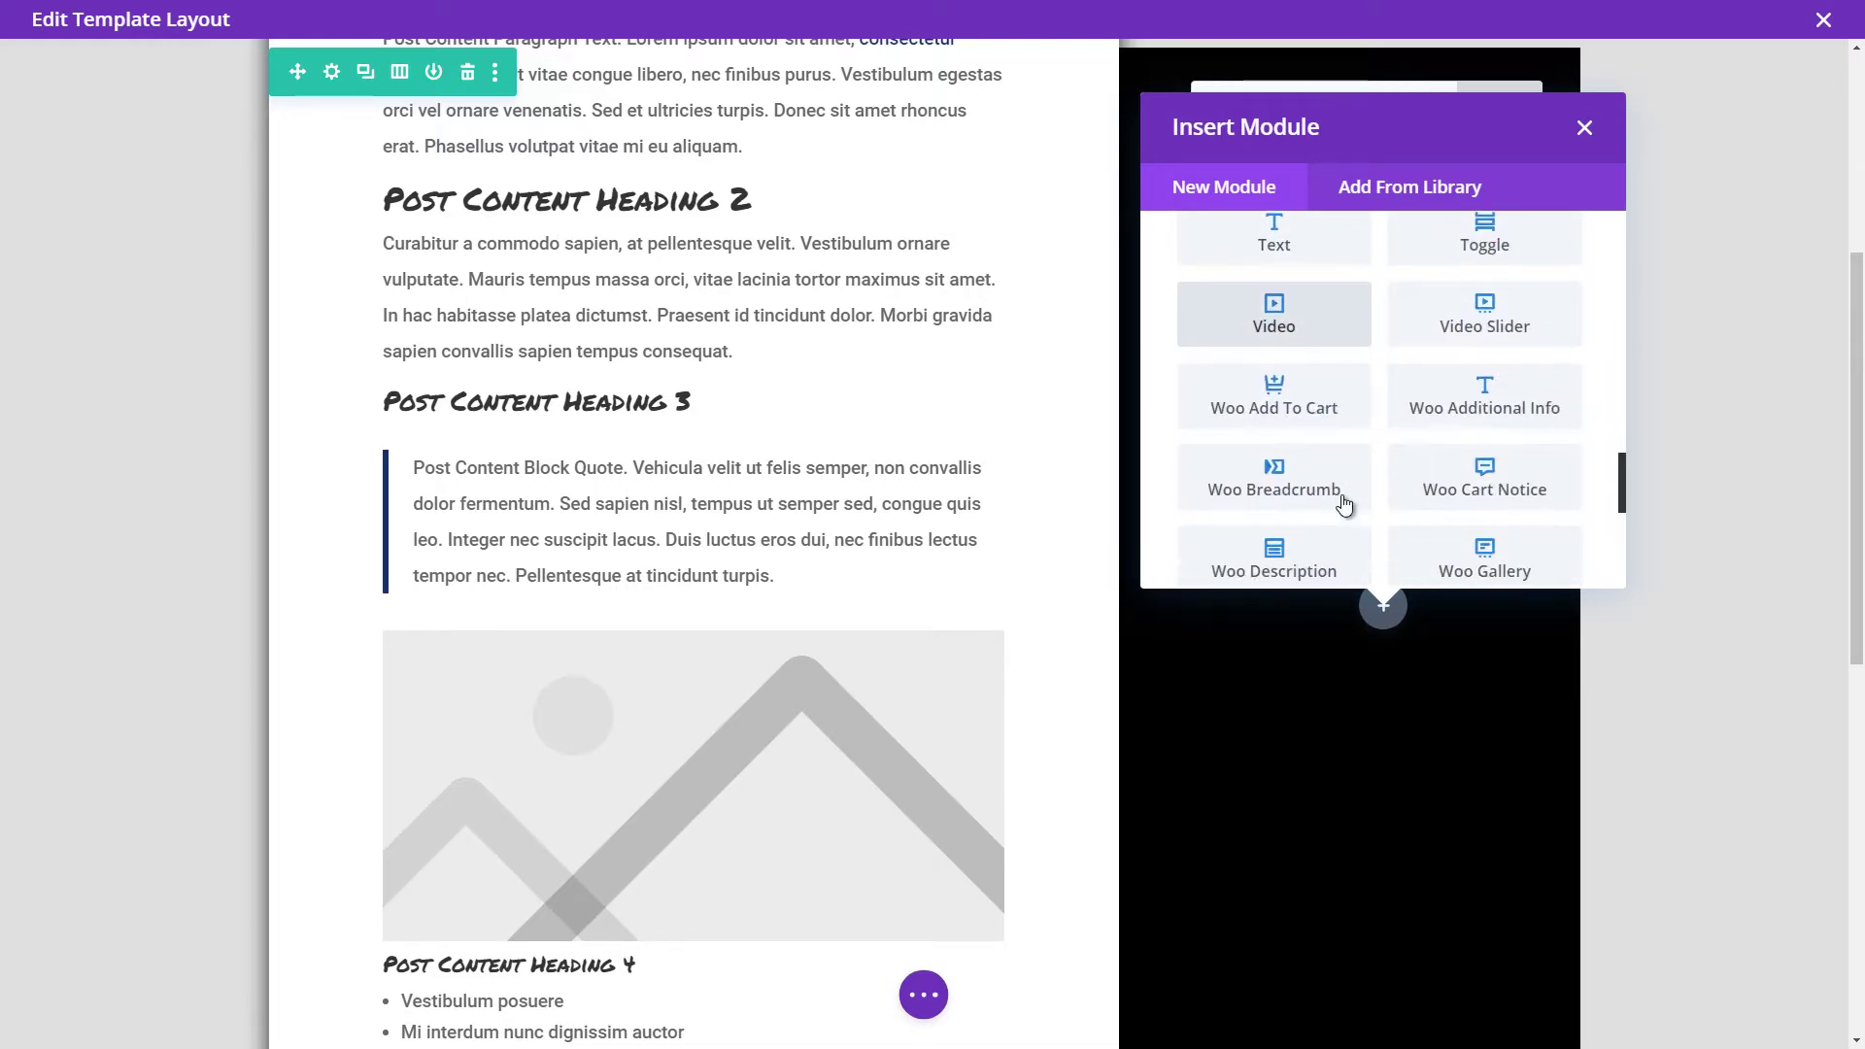
{"action": "scroll", "coordinate": [1344, 503], "scroll_direction": "down", "scroll_amount": 5}
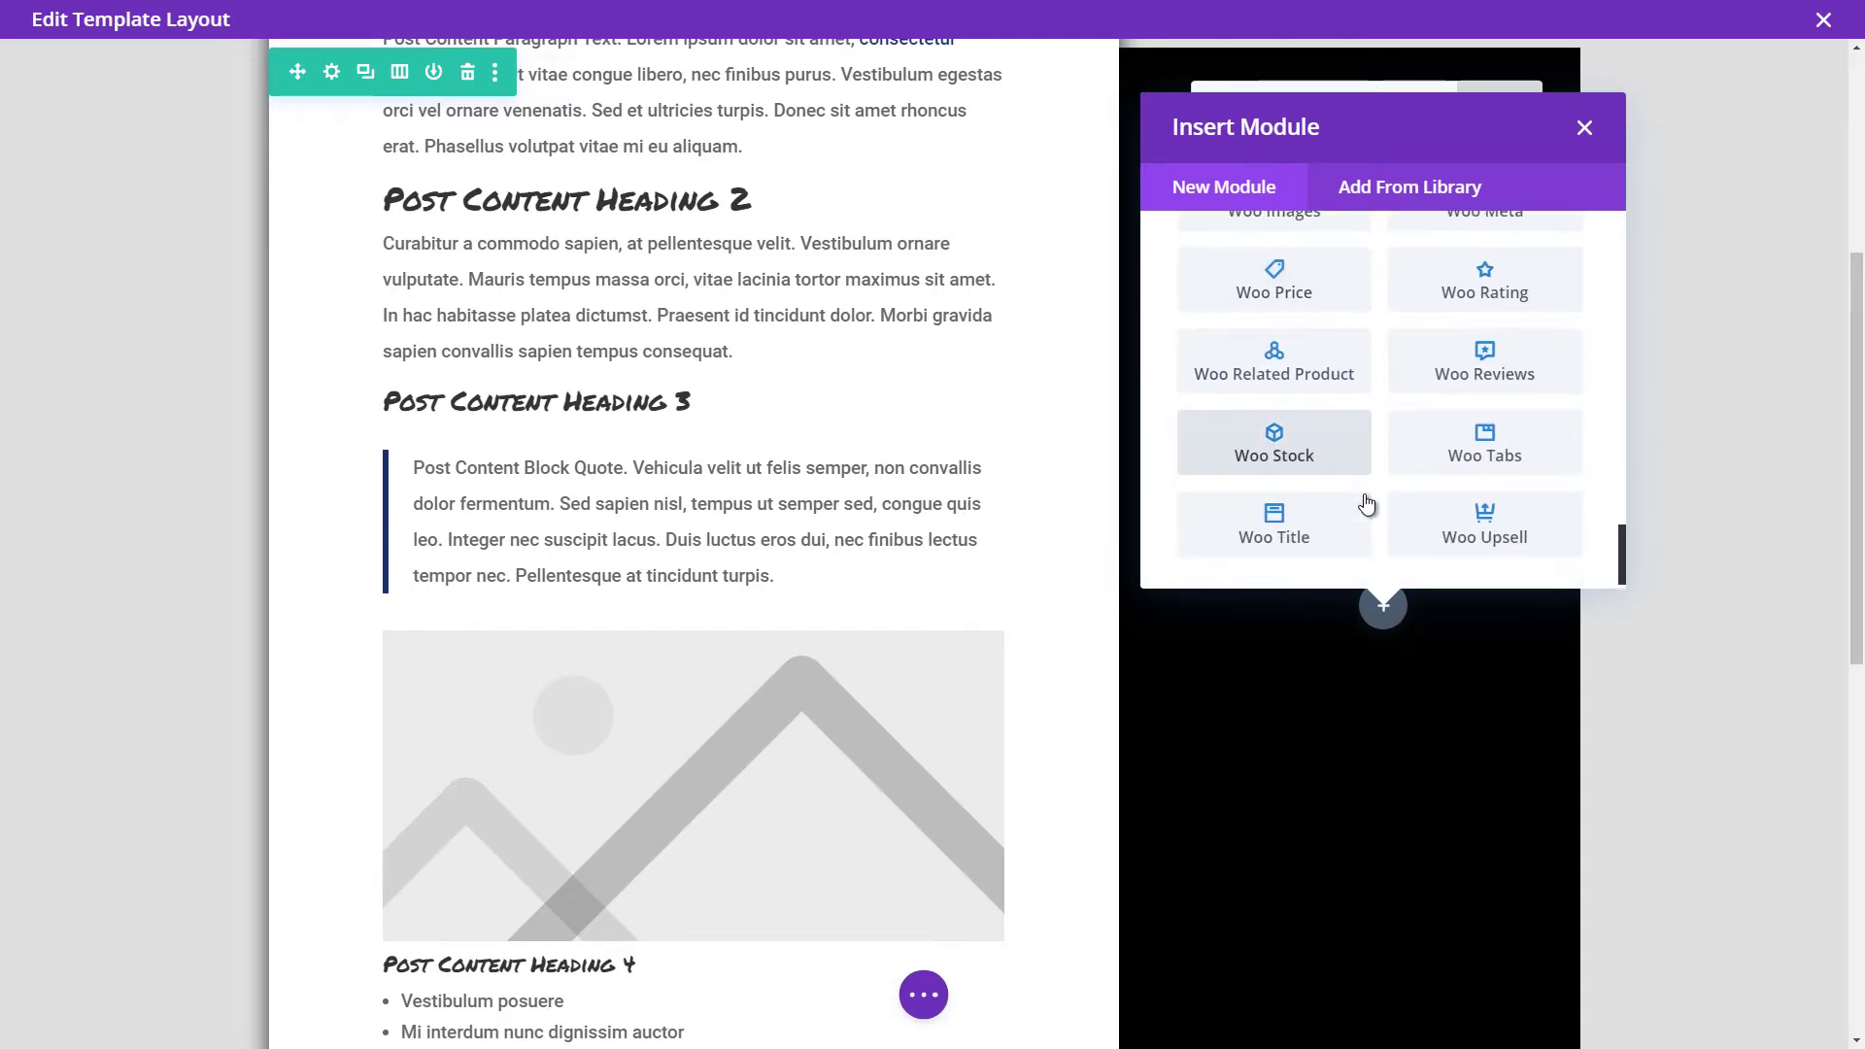
{"action": "scroll", "coordinate": [1367, 503], "scroll_direction": "up", "scroll_amount": 5}
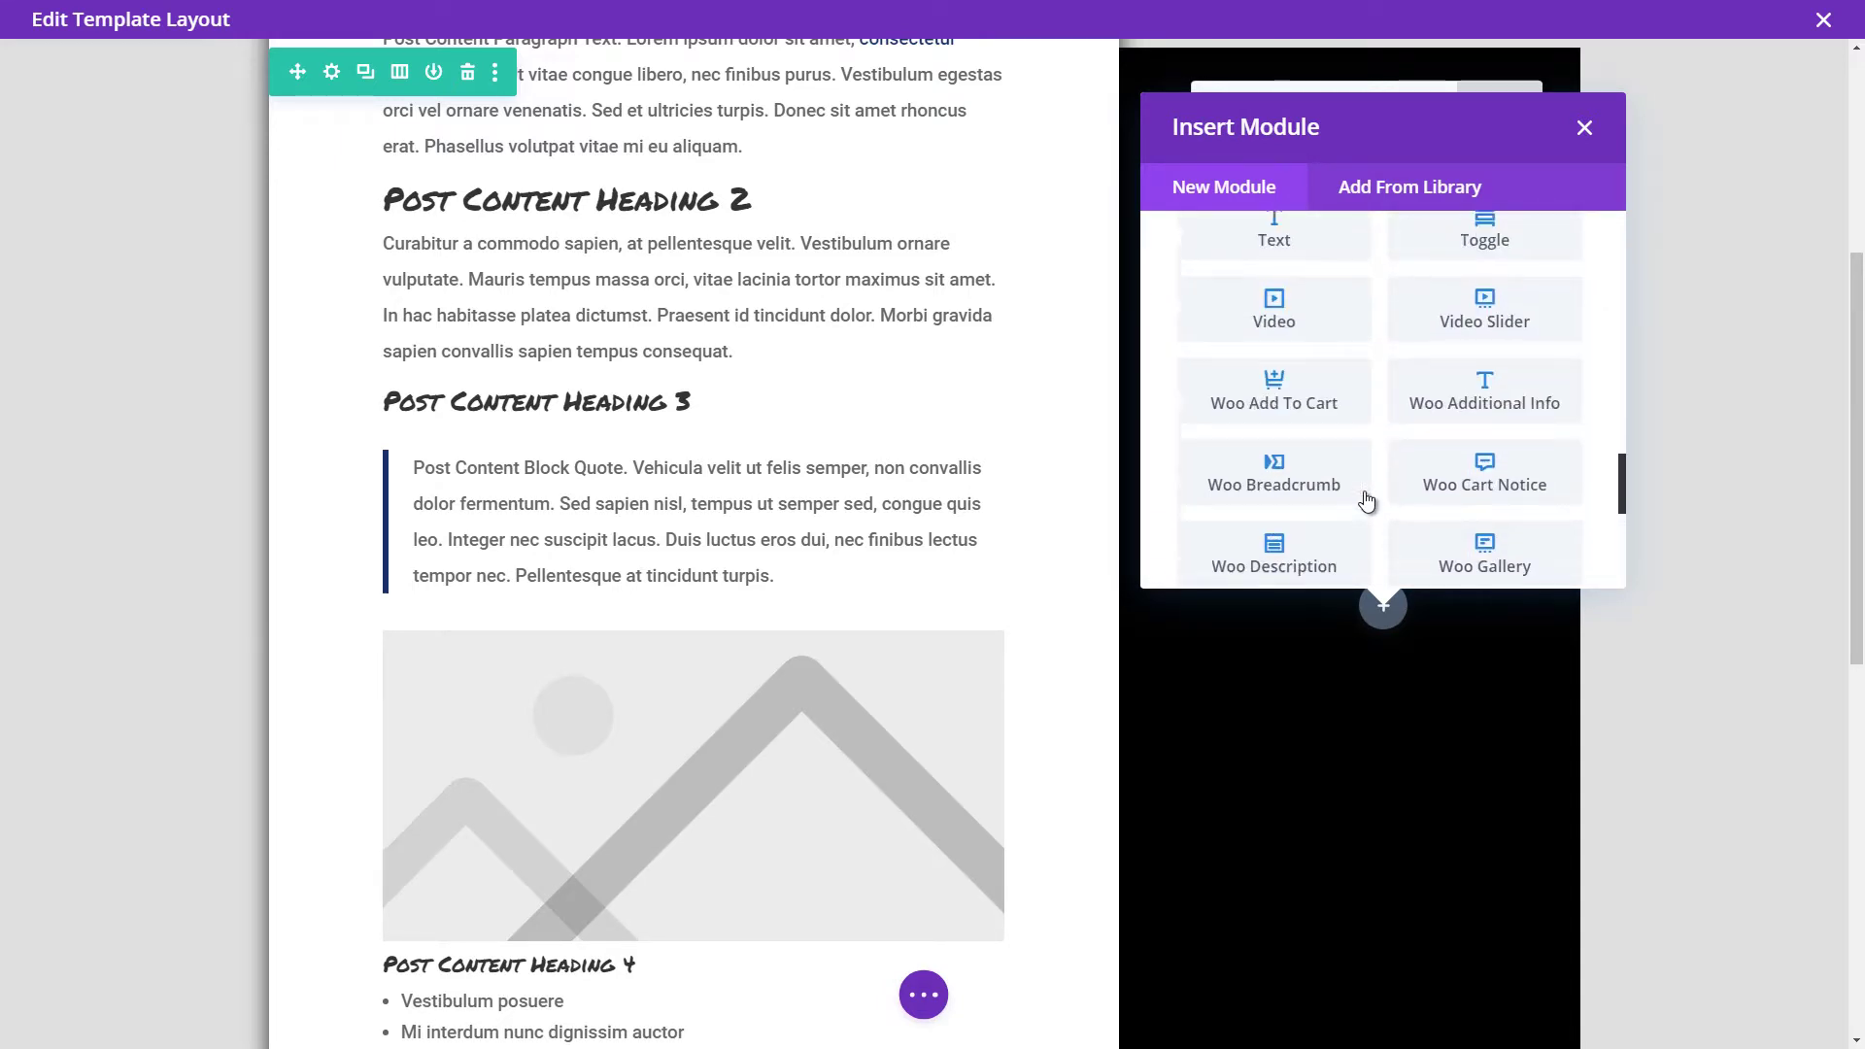
{"action": "scroll", "coordinate": [1367, 502], "scroll_direction": "up", "scroll_amount": 5}
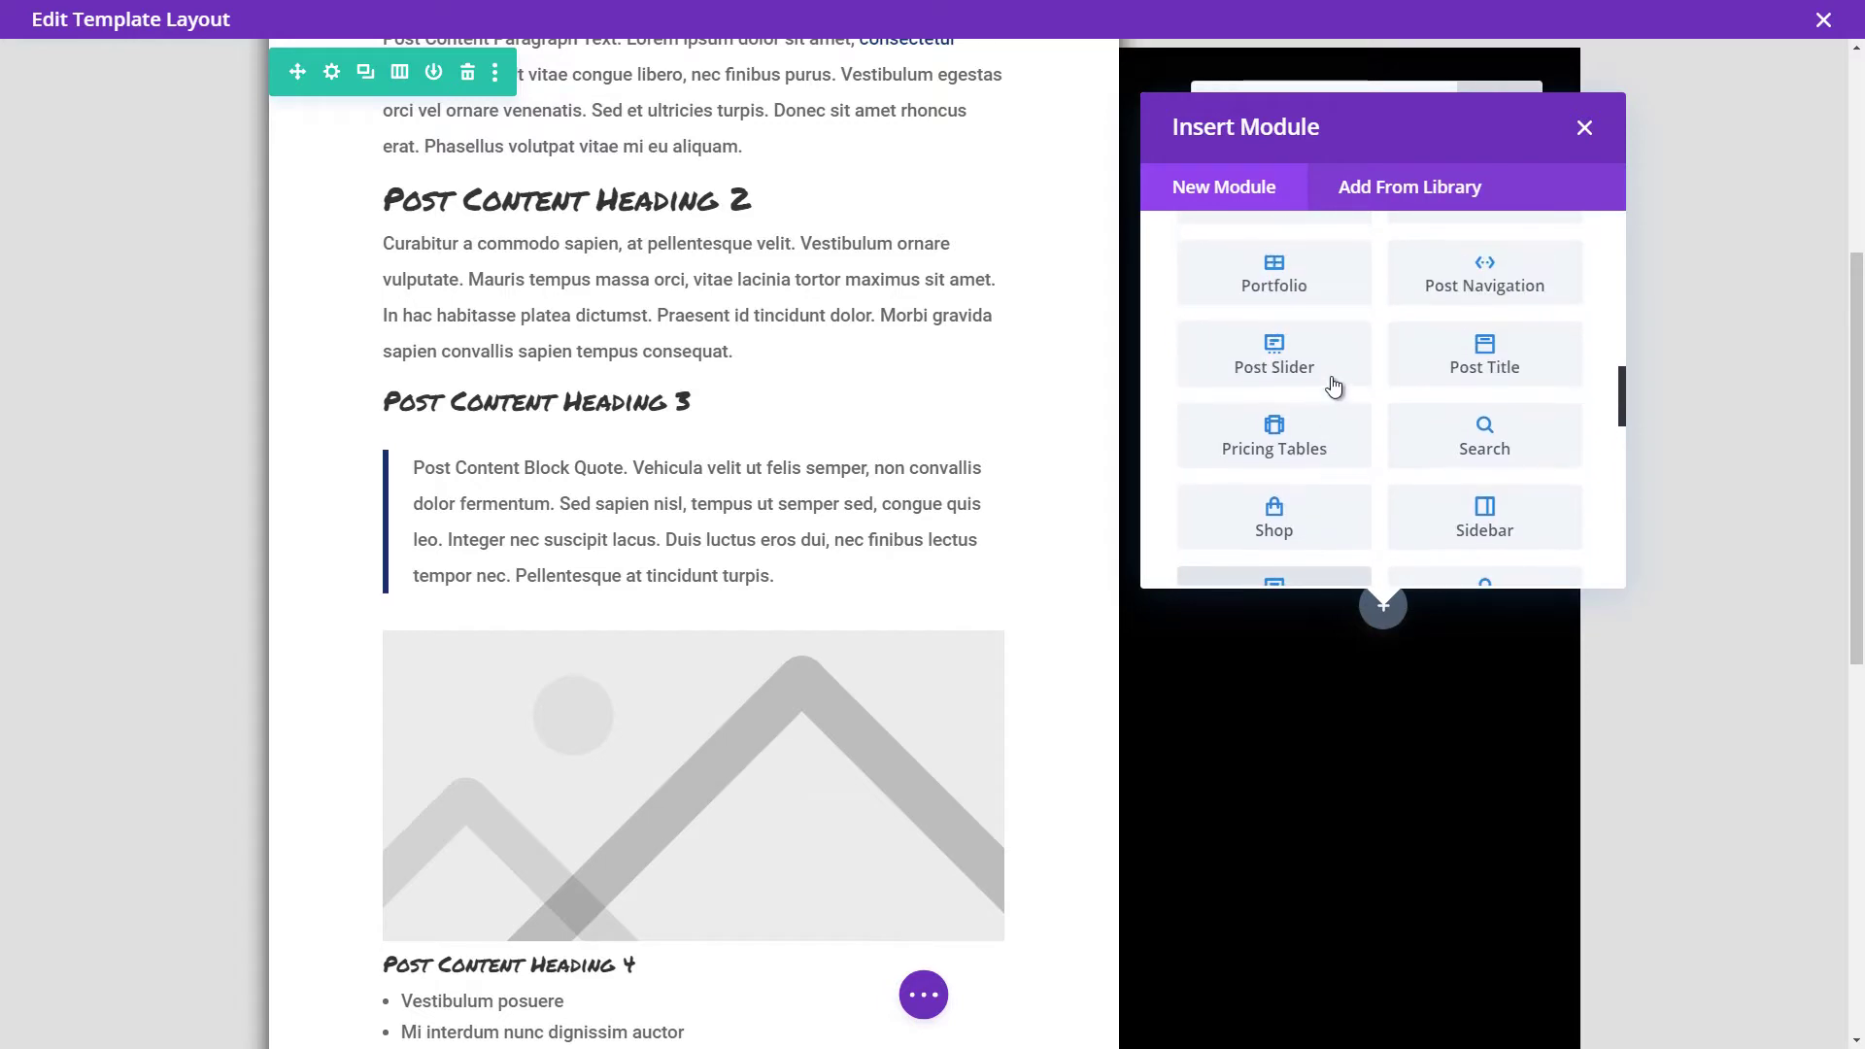
{"action": "left_click", "coordinate": [1494, 352]}
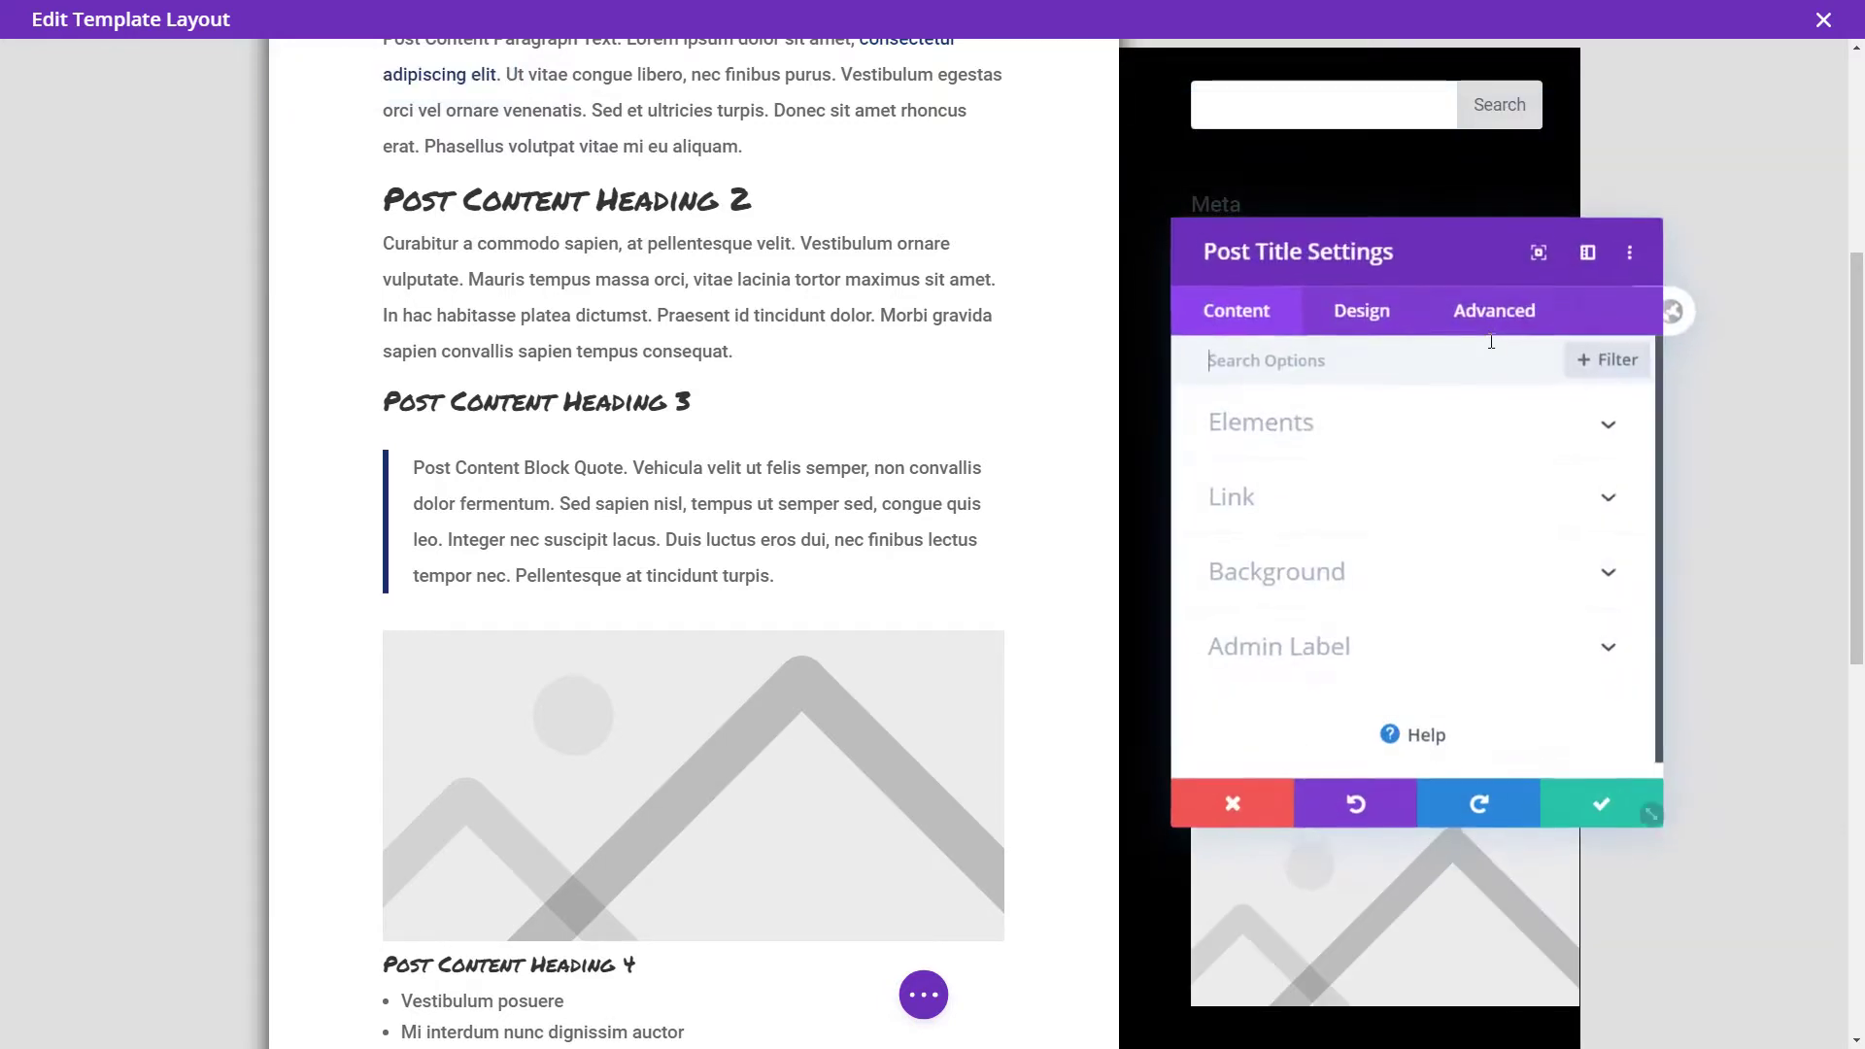
Turn off the title and meta in the new Post Title module and move it above the sidebar search box.
{"action": "left_click", "coordinate": [1389, 428]}
{"action": "left_click", "coordinate": [1269, 518]}
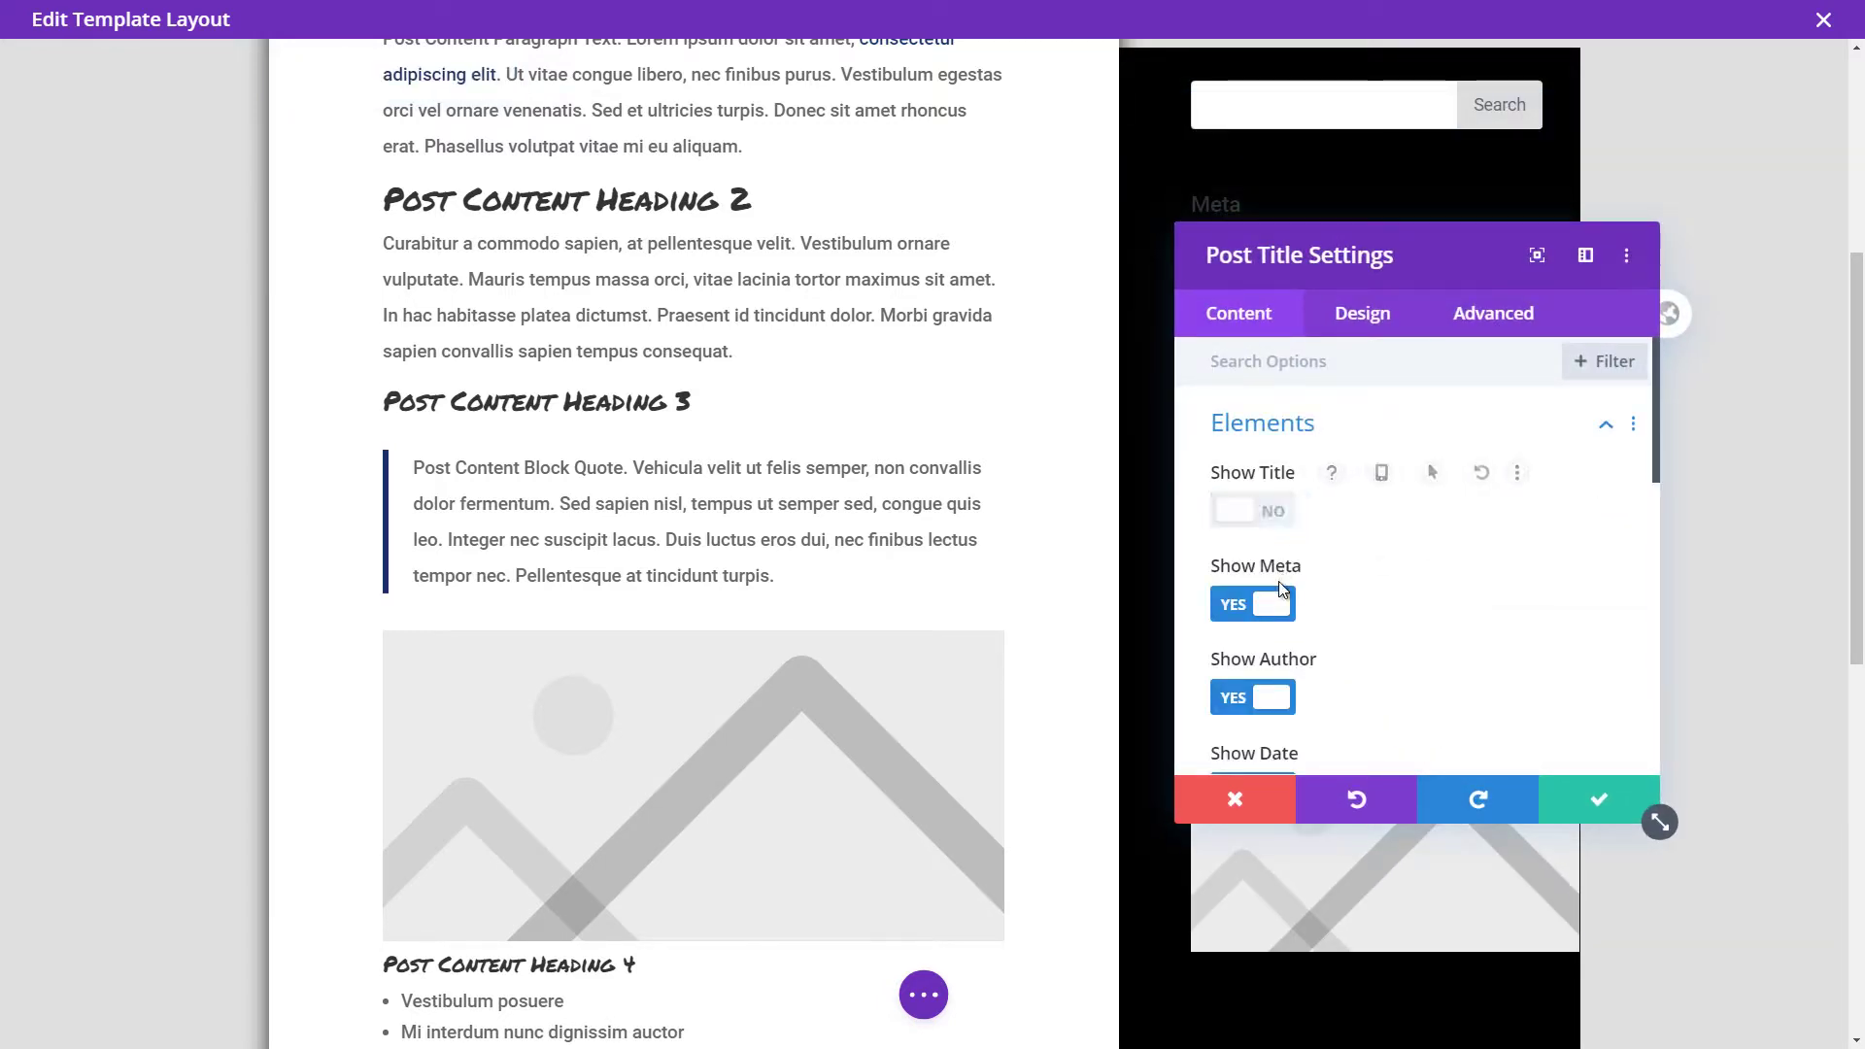
{"action": "left_click", "coordinate": [1268, 604]}
{"action": "scroll", "coordinate": [1458, 631], "scroll_direction": "down", "scroll_amount": 2}
{"action": "left_click", "coordinate": [1602, 796]}
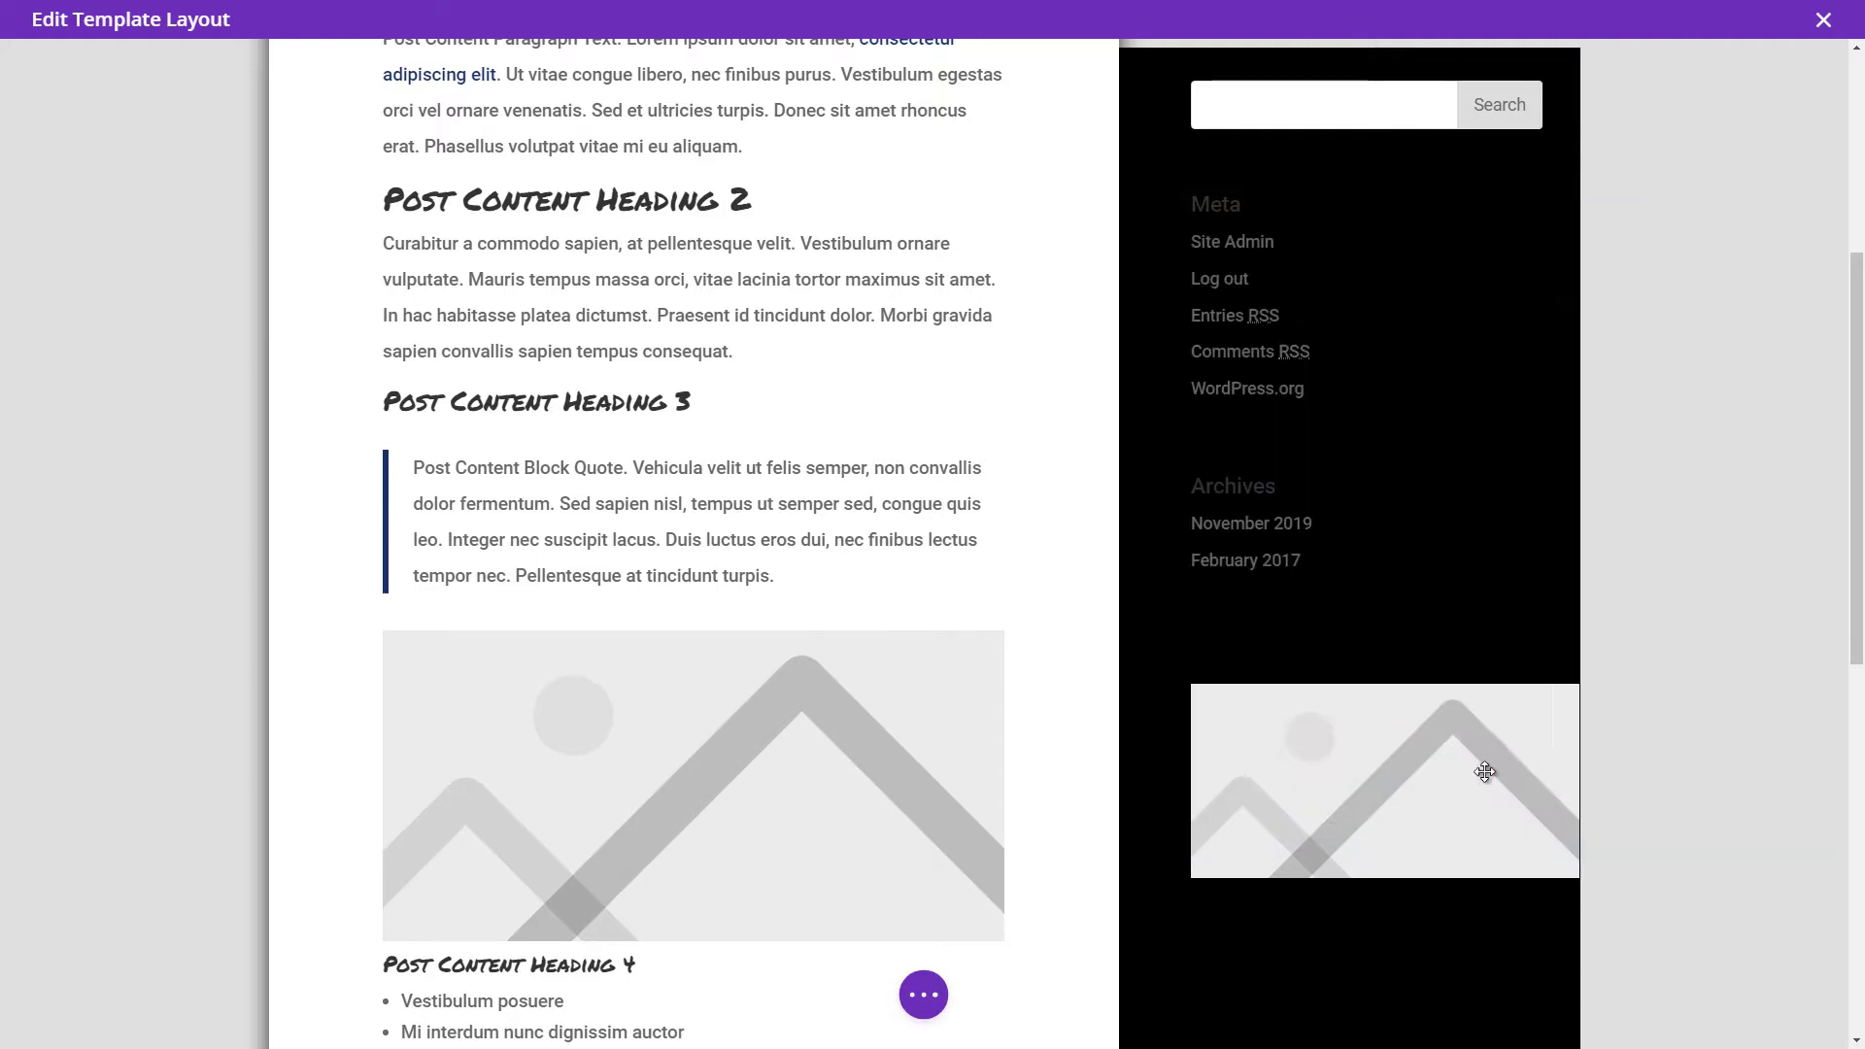
{"action": "left_click_drag", "start_coordinate": [1304, 658], "coordinate": [1285, 561]}
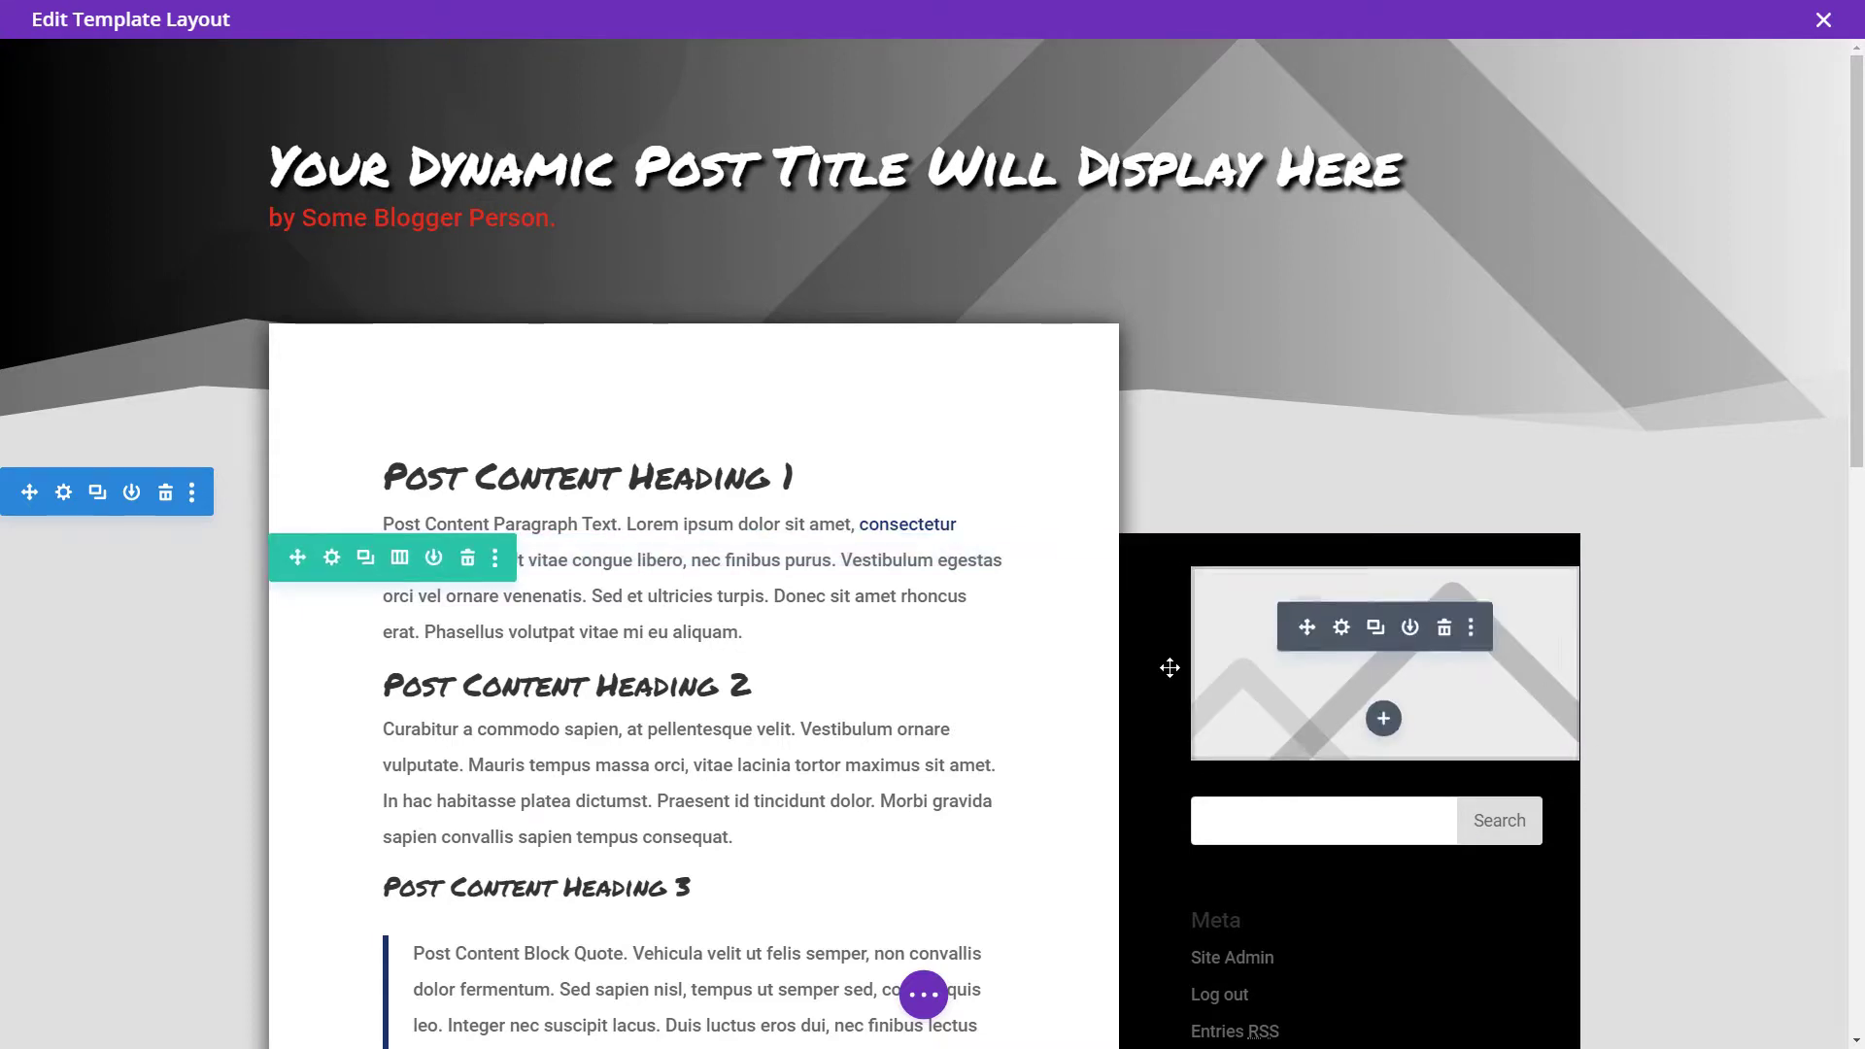
Add right padding to the second column of the post content row and save the row settings.
{"action": "left_click", "coordinate": [335, 558]}
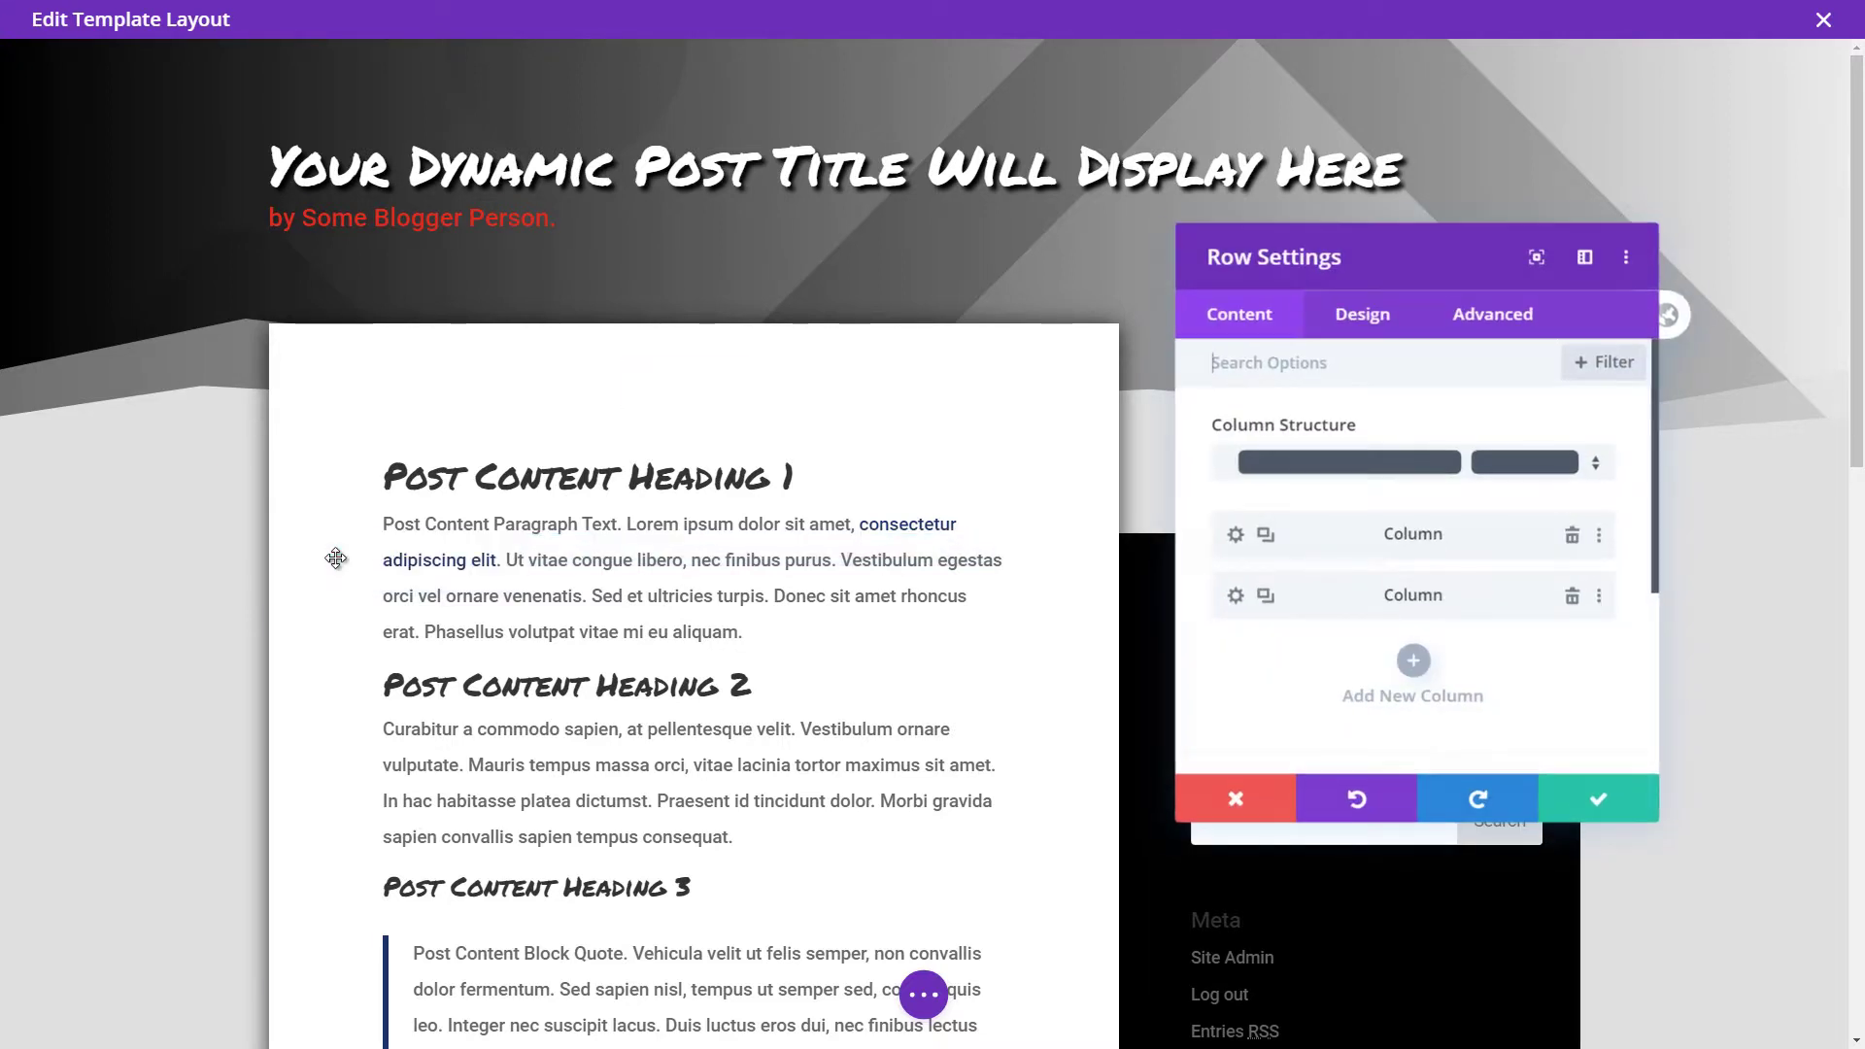
{"action": "left_click", "coordinate": [1235, 595]}
{"action": "left_click", "coordinate": [1361, 314]}
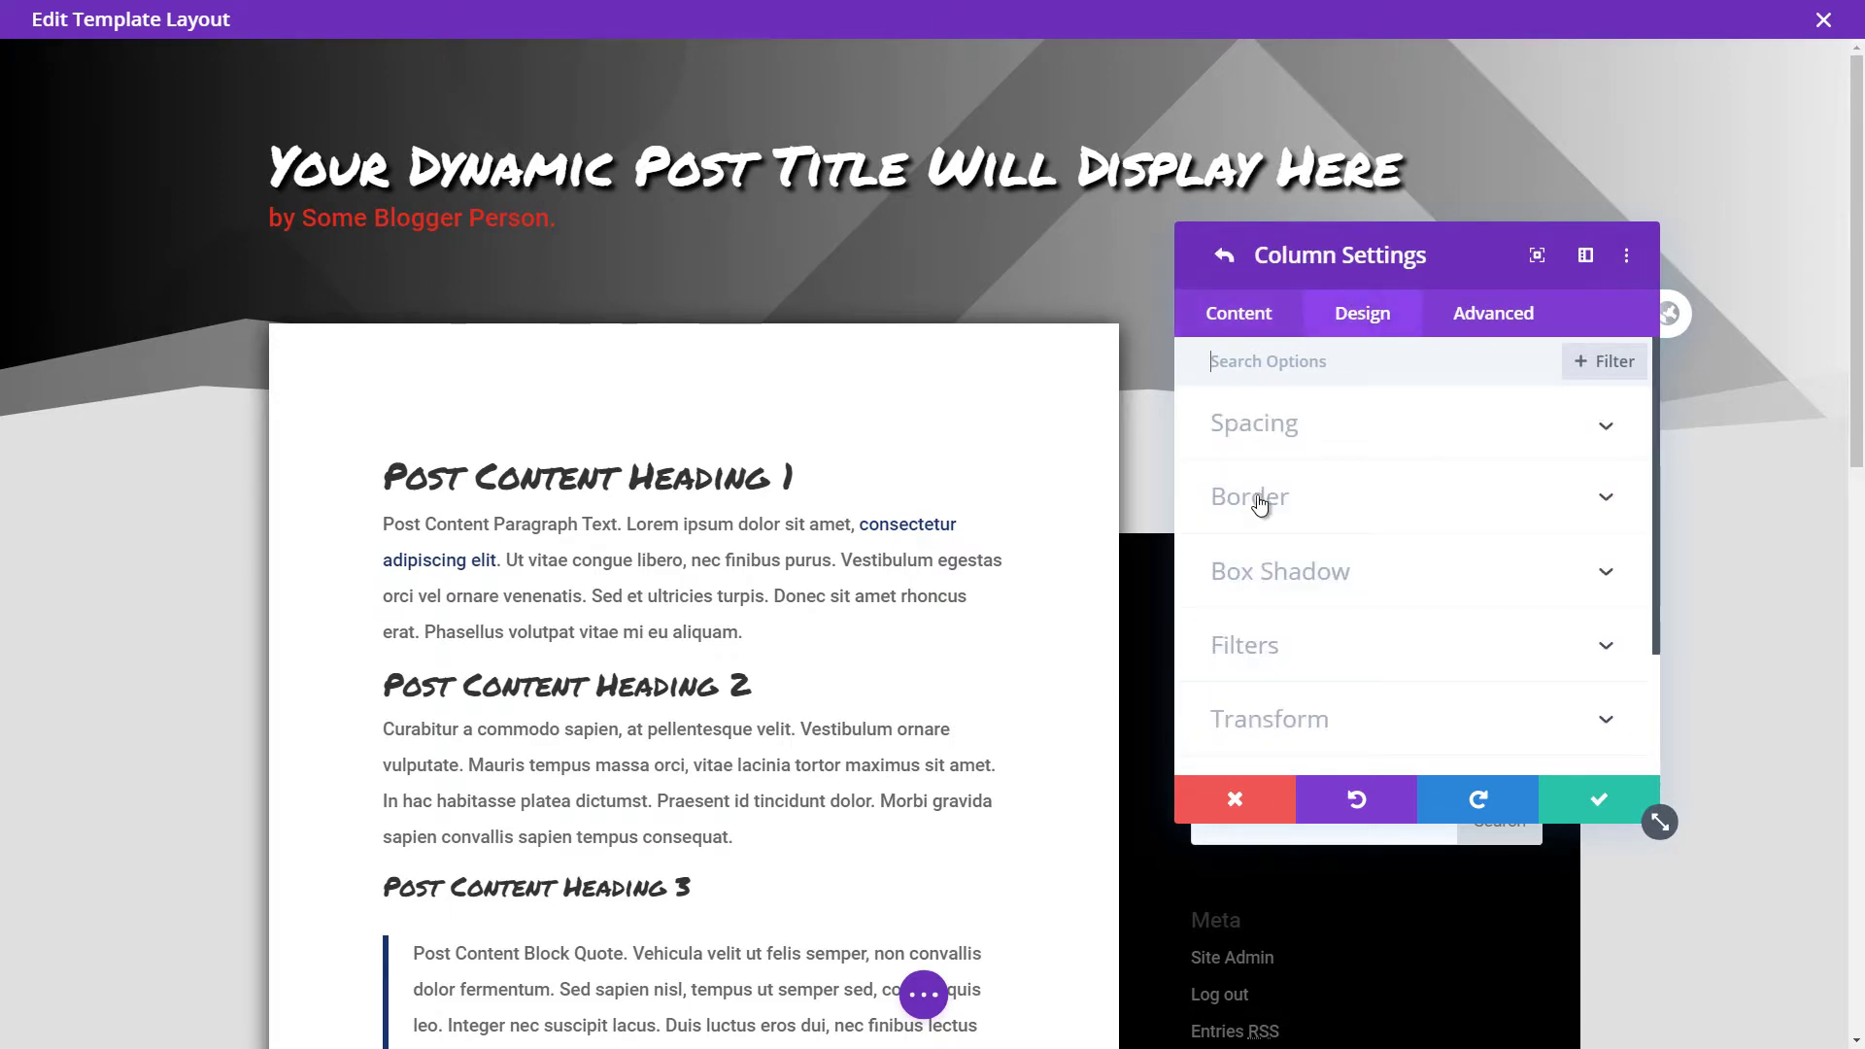
{"action": "scroll", "coordinate": [1285, 467], "scroll_direction": "down", "scroll_amount": 2}
{"action": "scroll", "coordinate": [1295, 430], "scroll_direction": "up", "scroll_amount": 2}
{"action": "left_click", "coordinate": [1294, 432]}
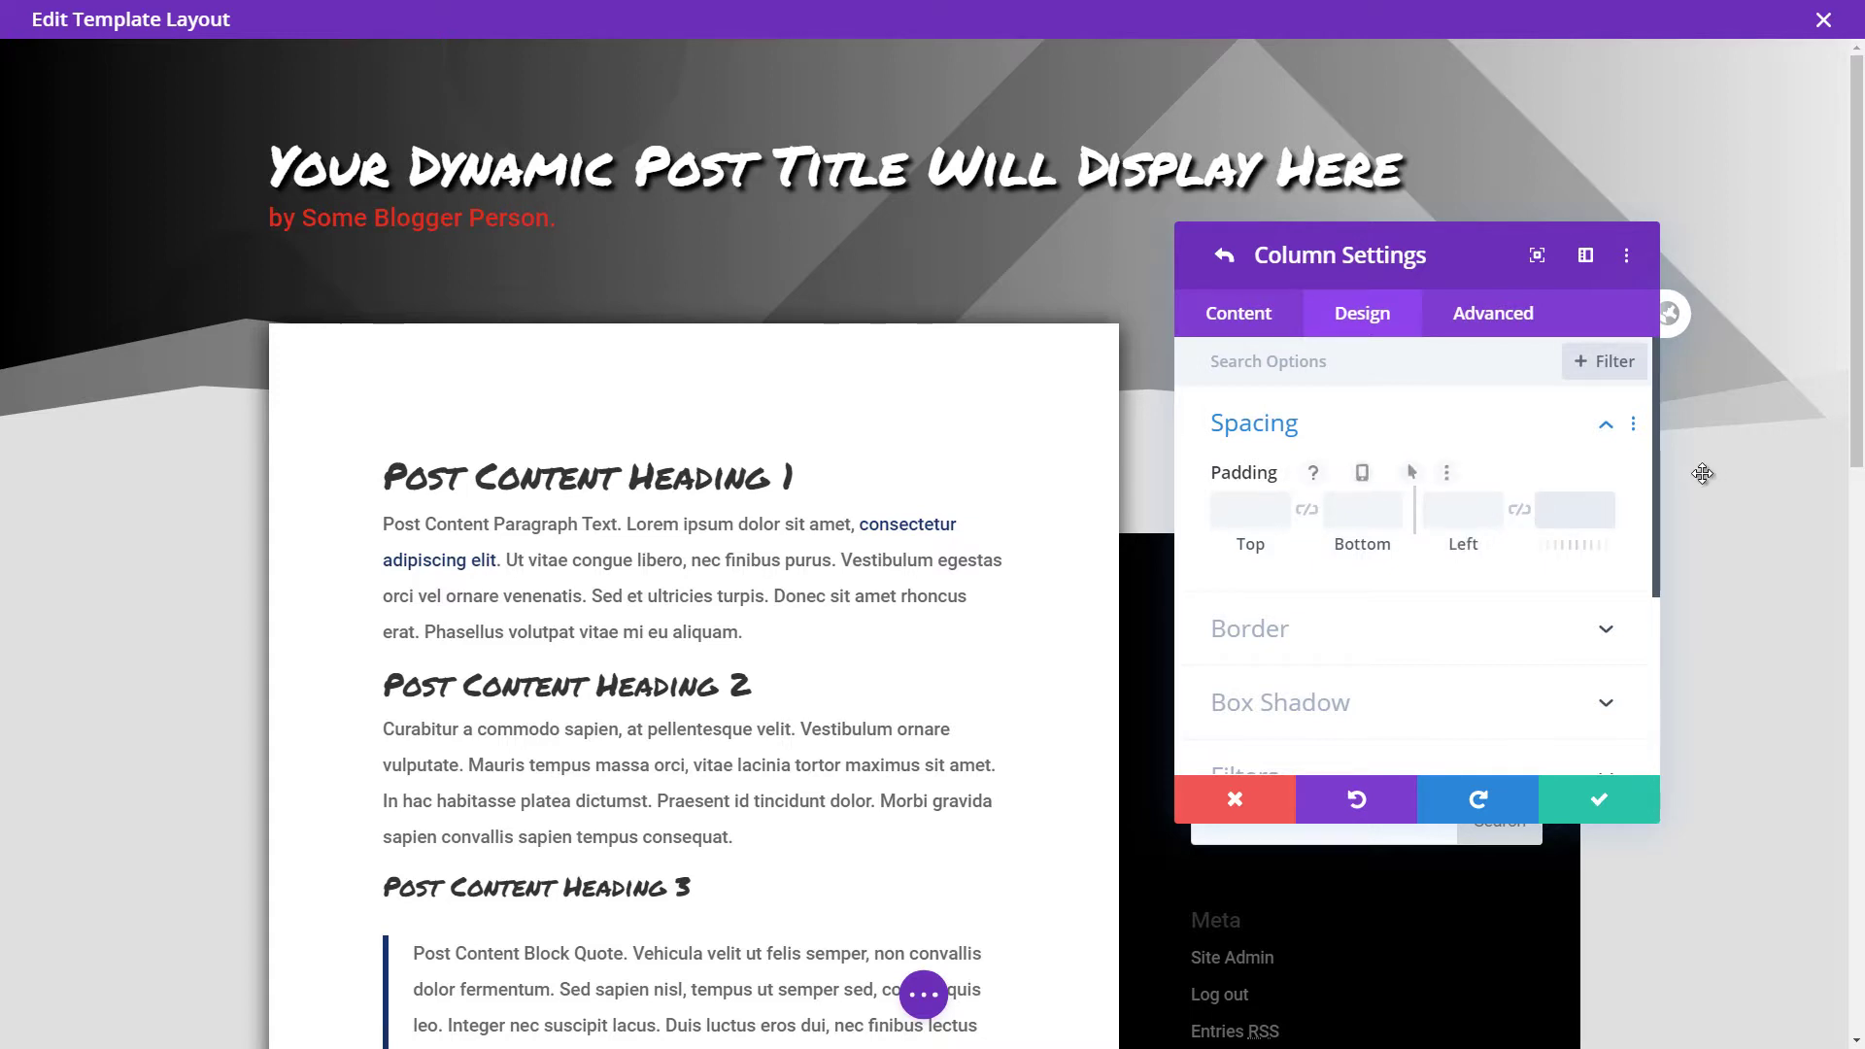
{"action": "scroll", "coordinate": [1668, 547], "scroll_direction": "down", "scroll_amount": 4}
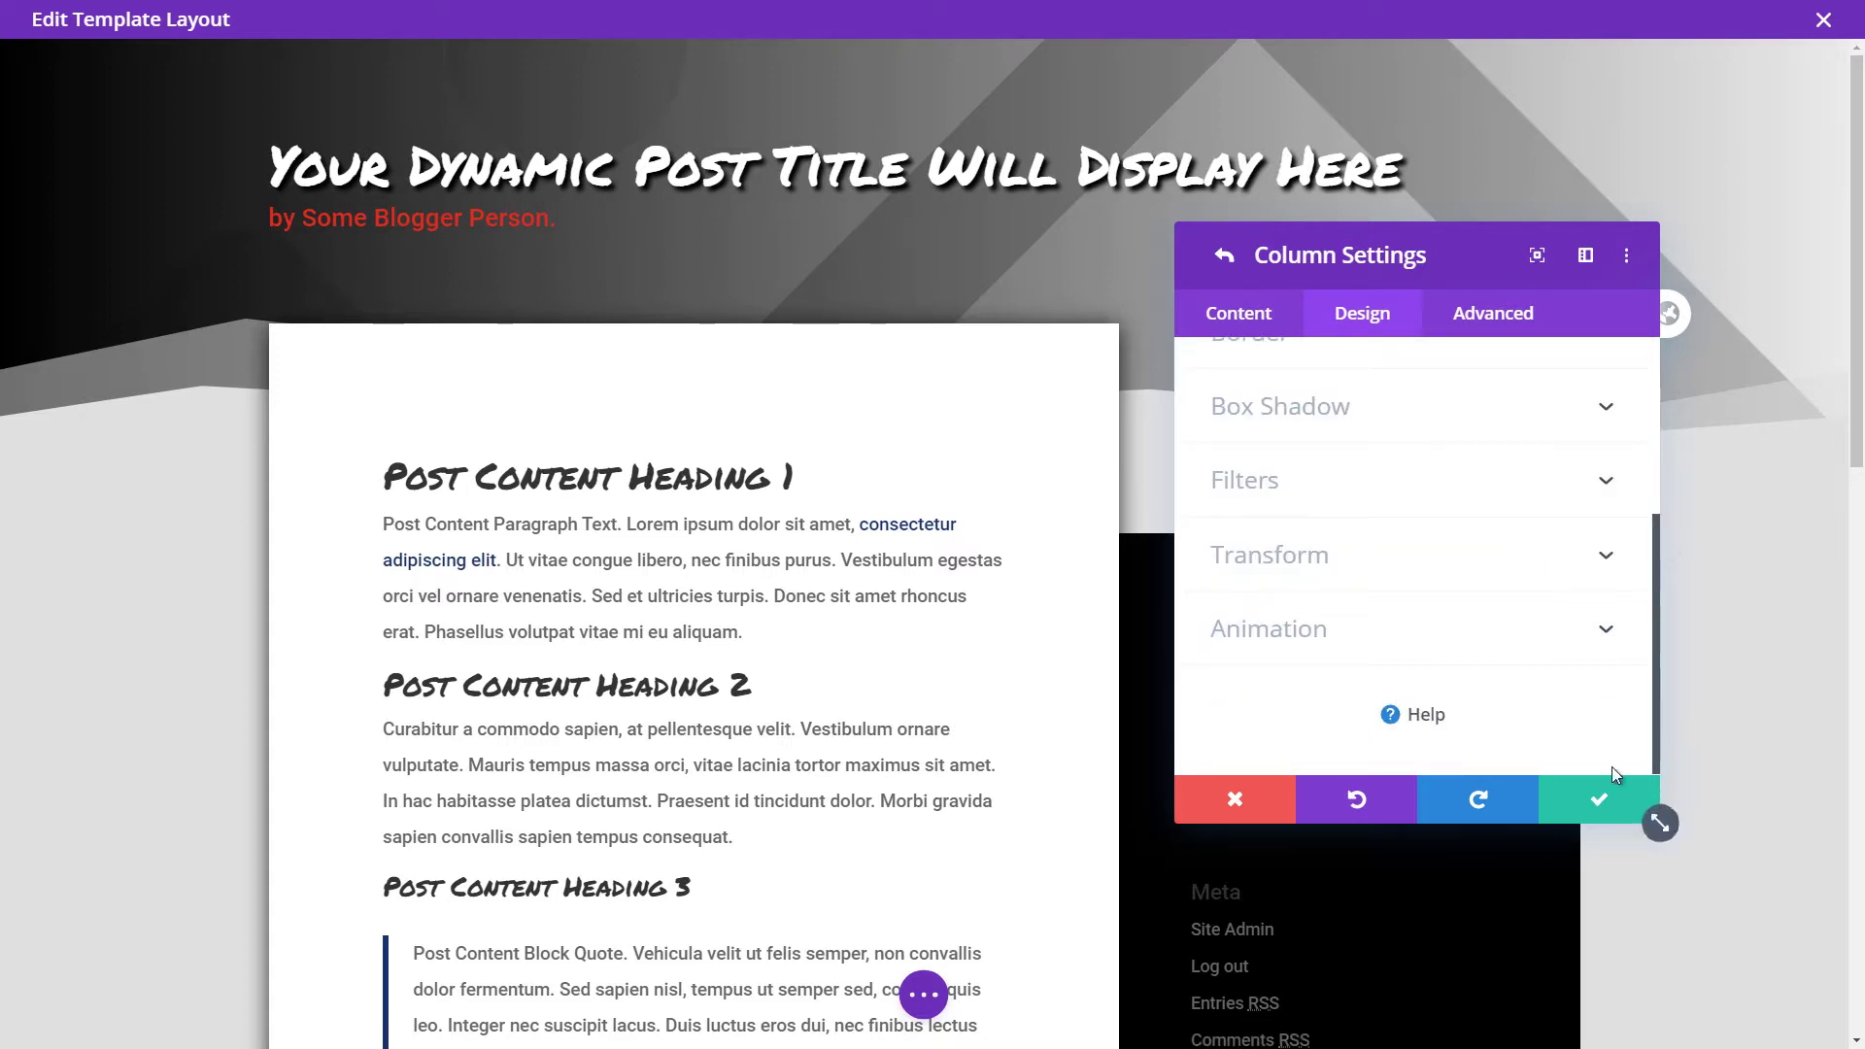
{"action": "left_click", "coordinate": [1604, 802]}
{"action": "left_click", "coordinate": [1590, 804]}
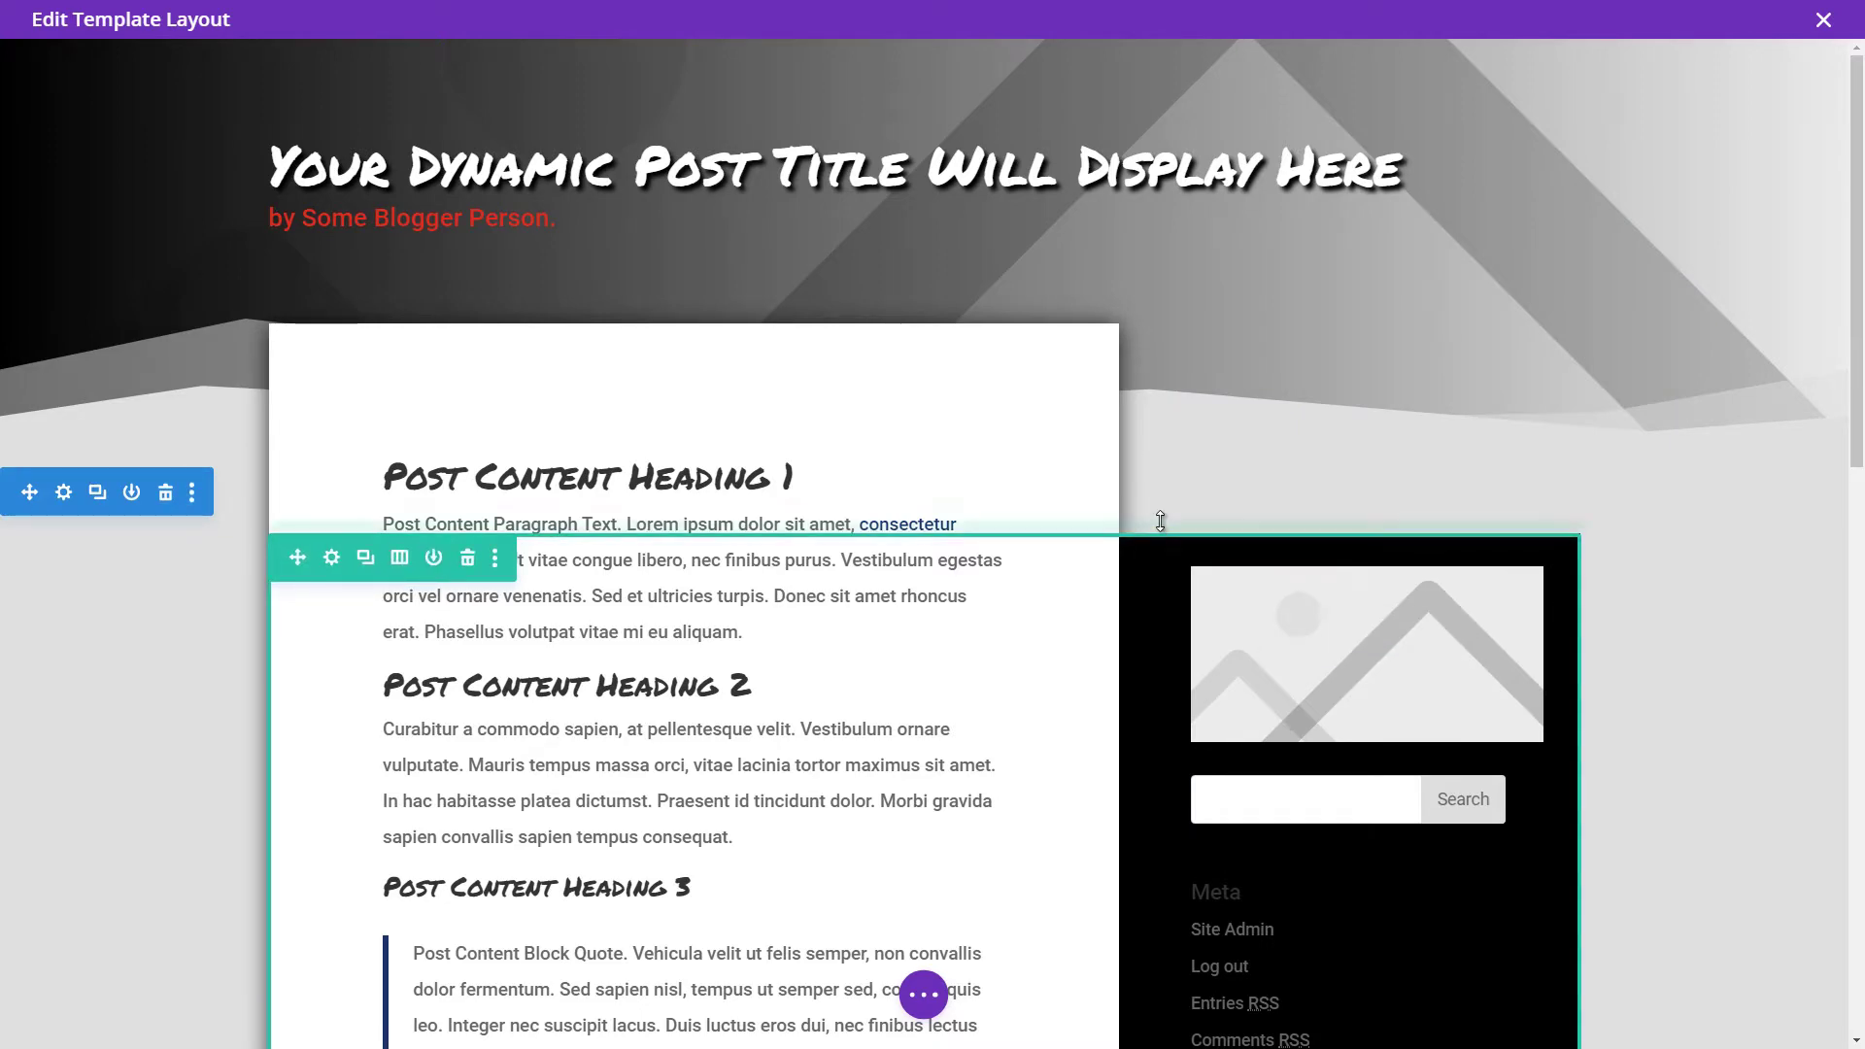
Add a Call To Action module below the post content with the title "Get our Free Guide!".
{"action": "scroll", "coordinate": [751, 406], "scroll_direction": "down", "scroll_amount": 15}
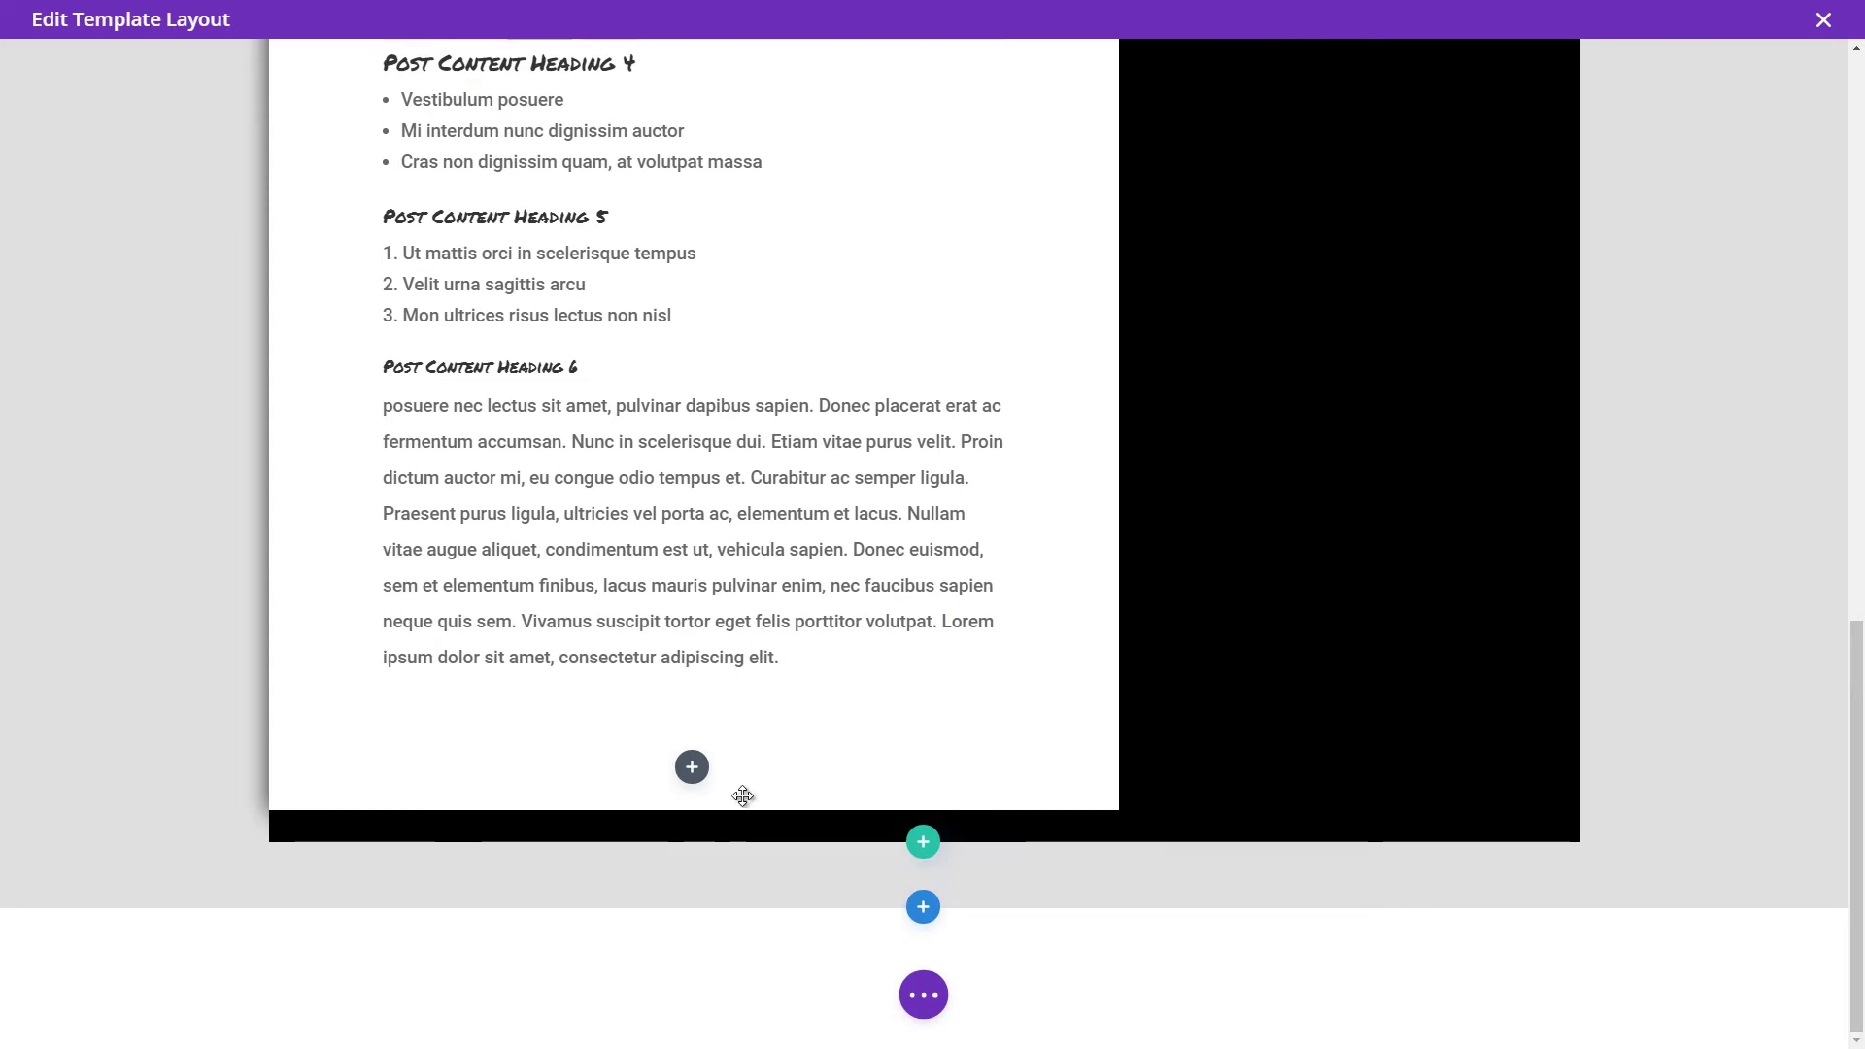
{"action": "left_click", "coordinate": [697, 777]}
{"action": "left_click", "coordinate": [600, 593]}
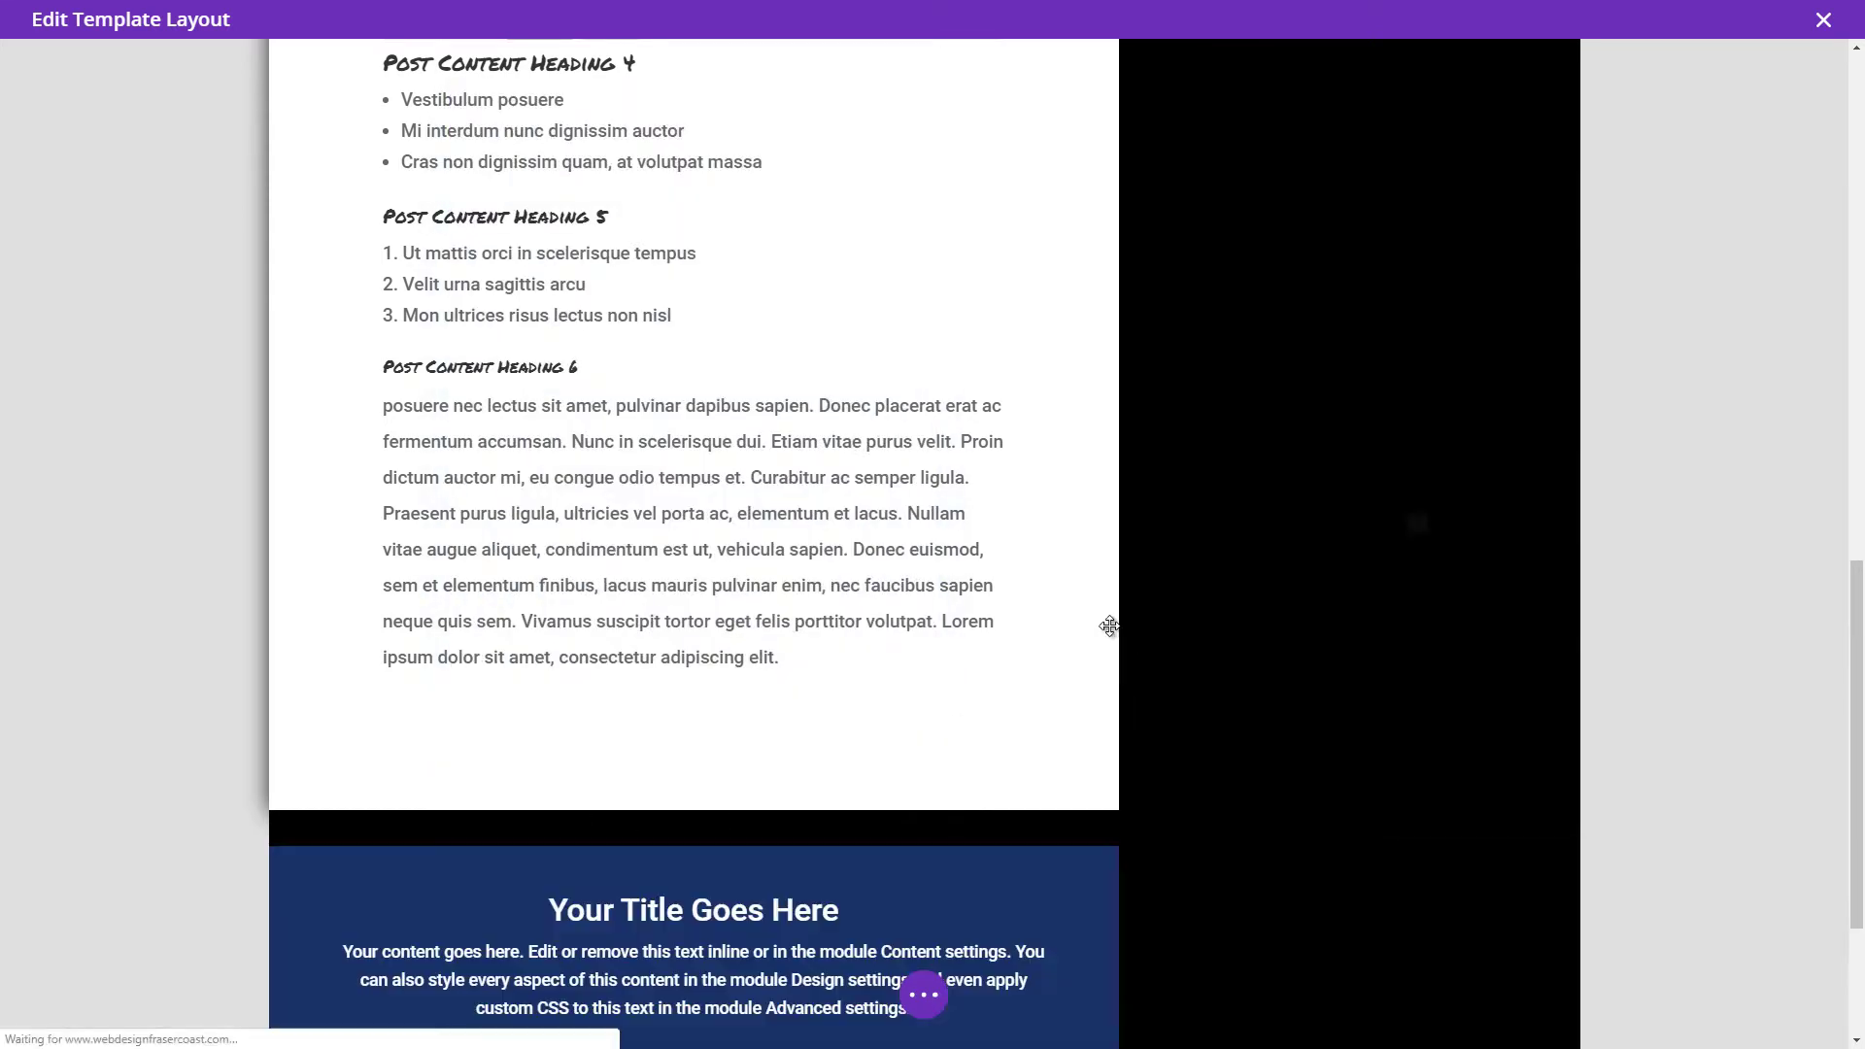
{"action": "left_click_drag", "start_coordinate": [1418, 509], "coordinate": [987, 498]}
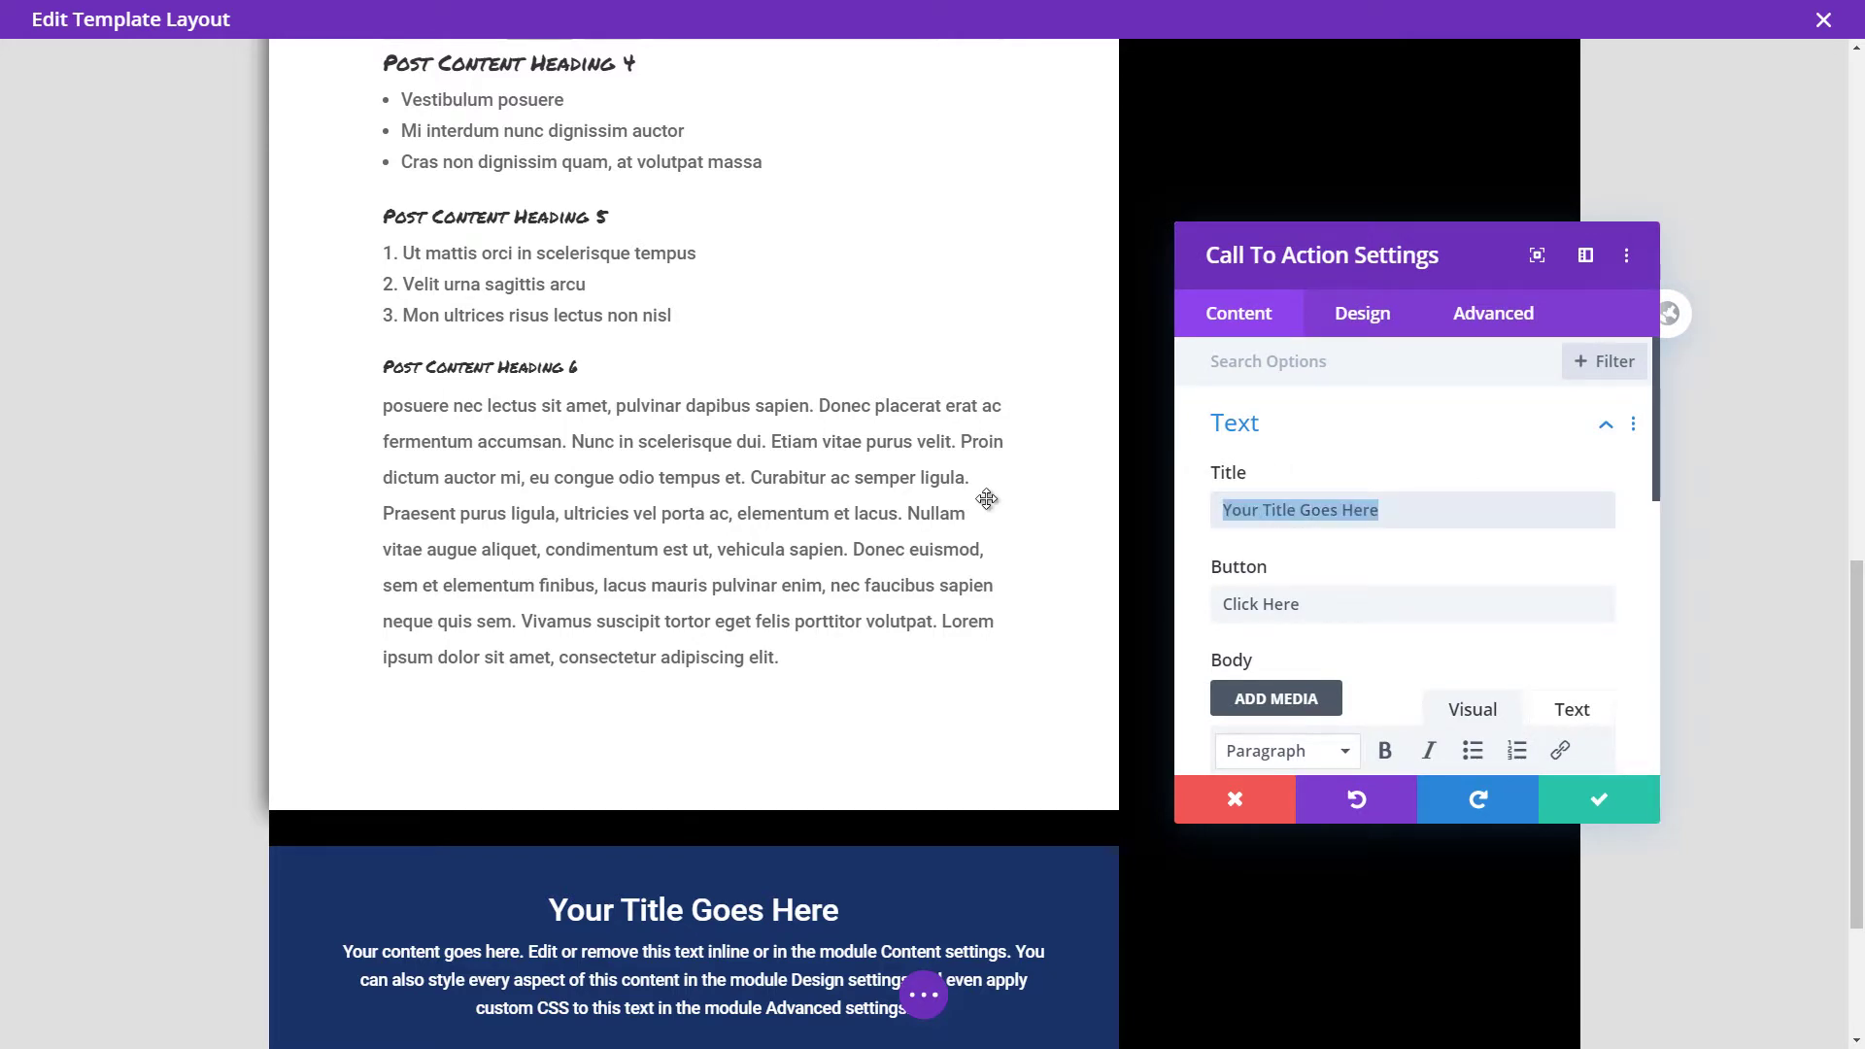
{"action": "type", "text": "Get our Free Guide!"}
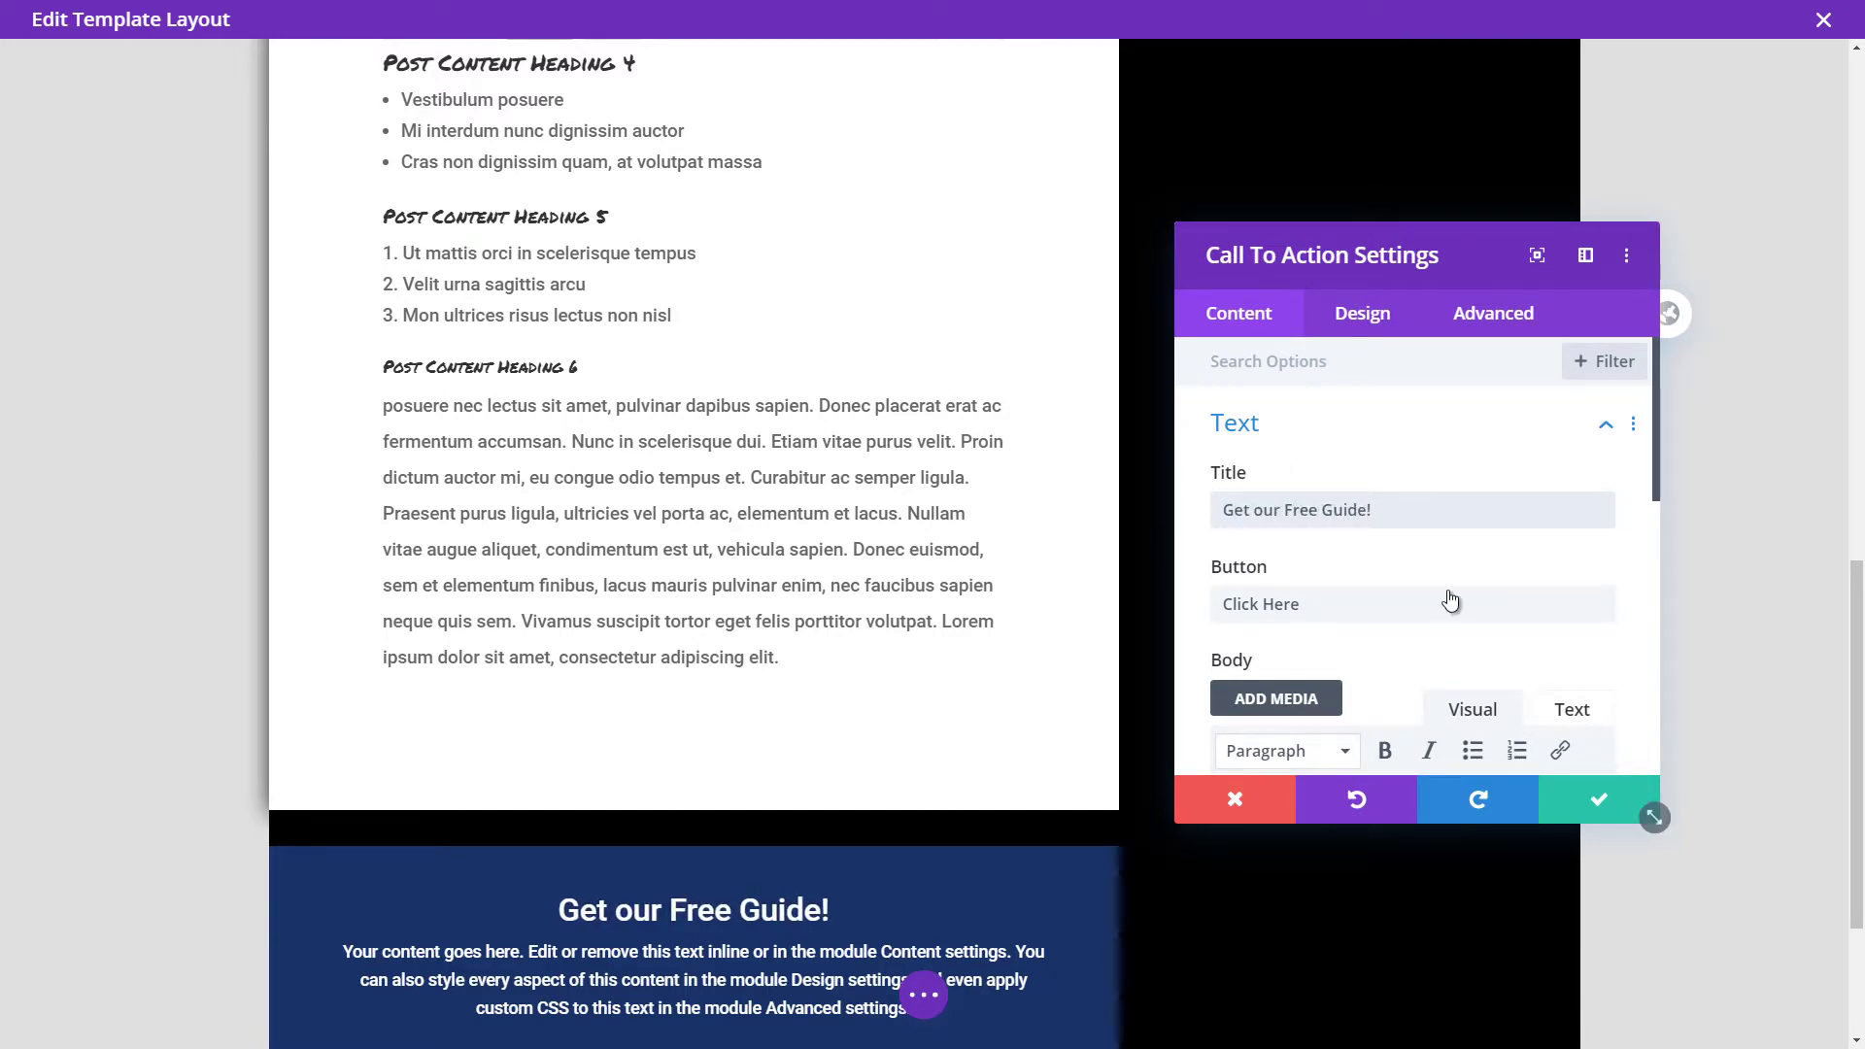
Replace the Call To Action's body text with "Sign up to download!".
{"action": "scroll", "coordinate": [1449, 595], "scroll_direction": "down", "scroll_amount": 2}
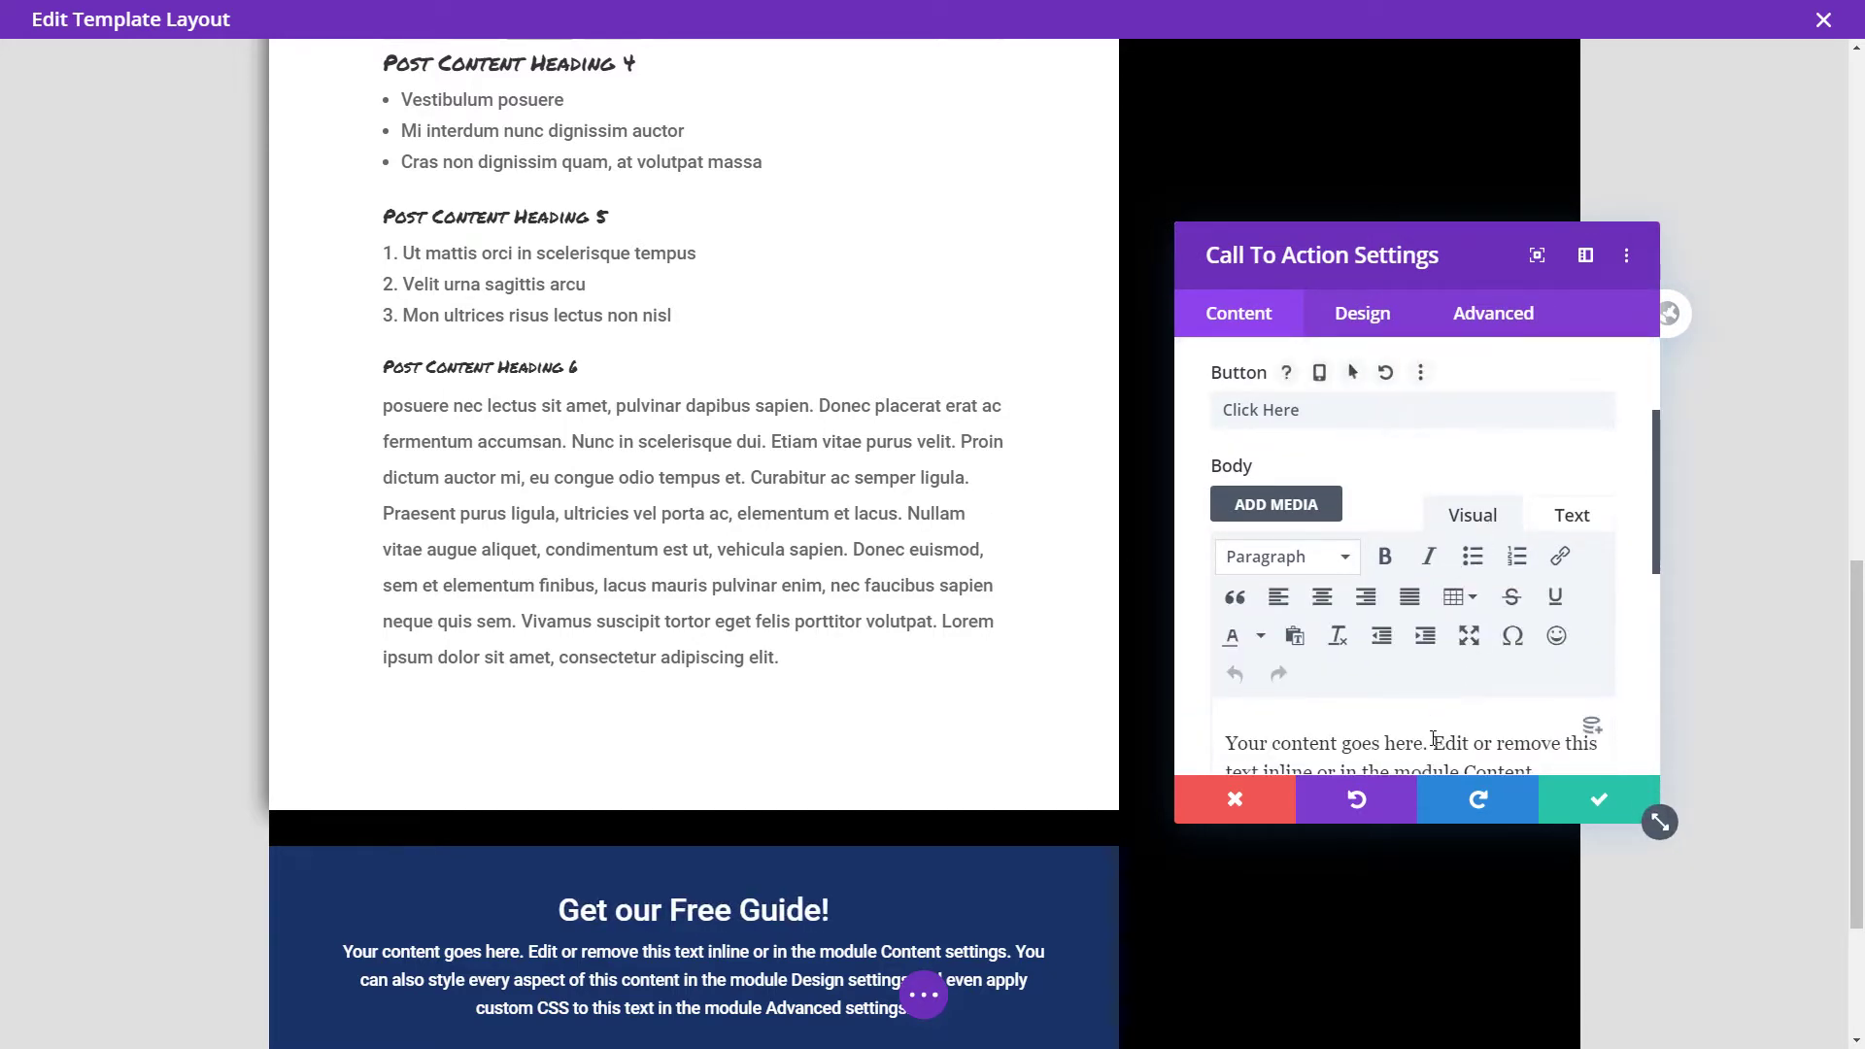
{"action": "scroll", "coordinate": [1512, 724], "scroll_direction": "down", "scroll_amount": 1}
{"action": "triple_click", "coordinate": [1512, 702]}
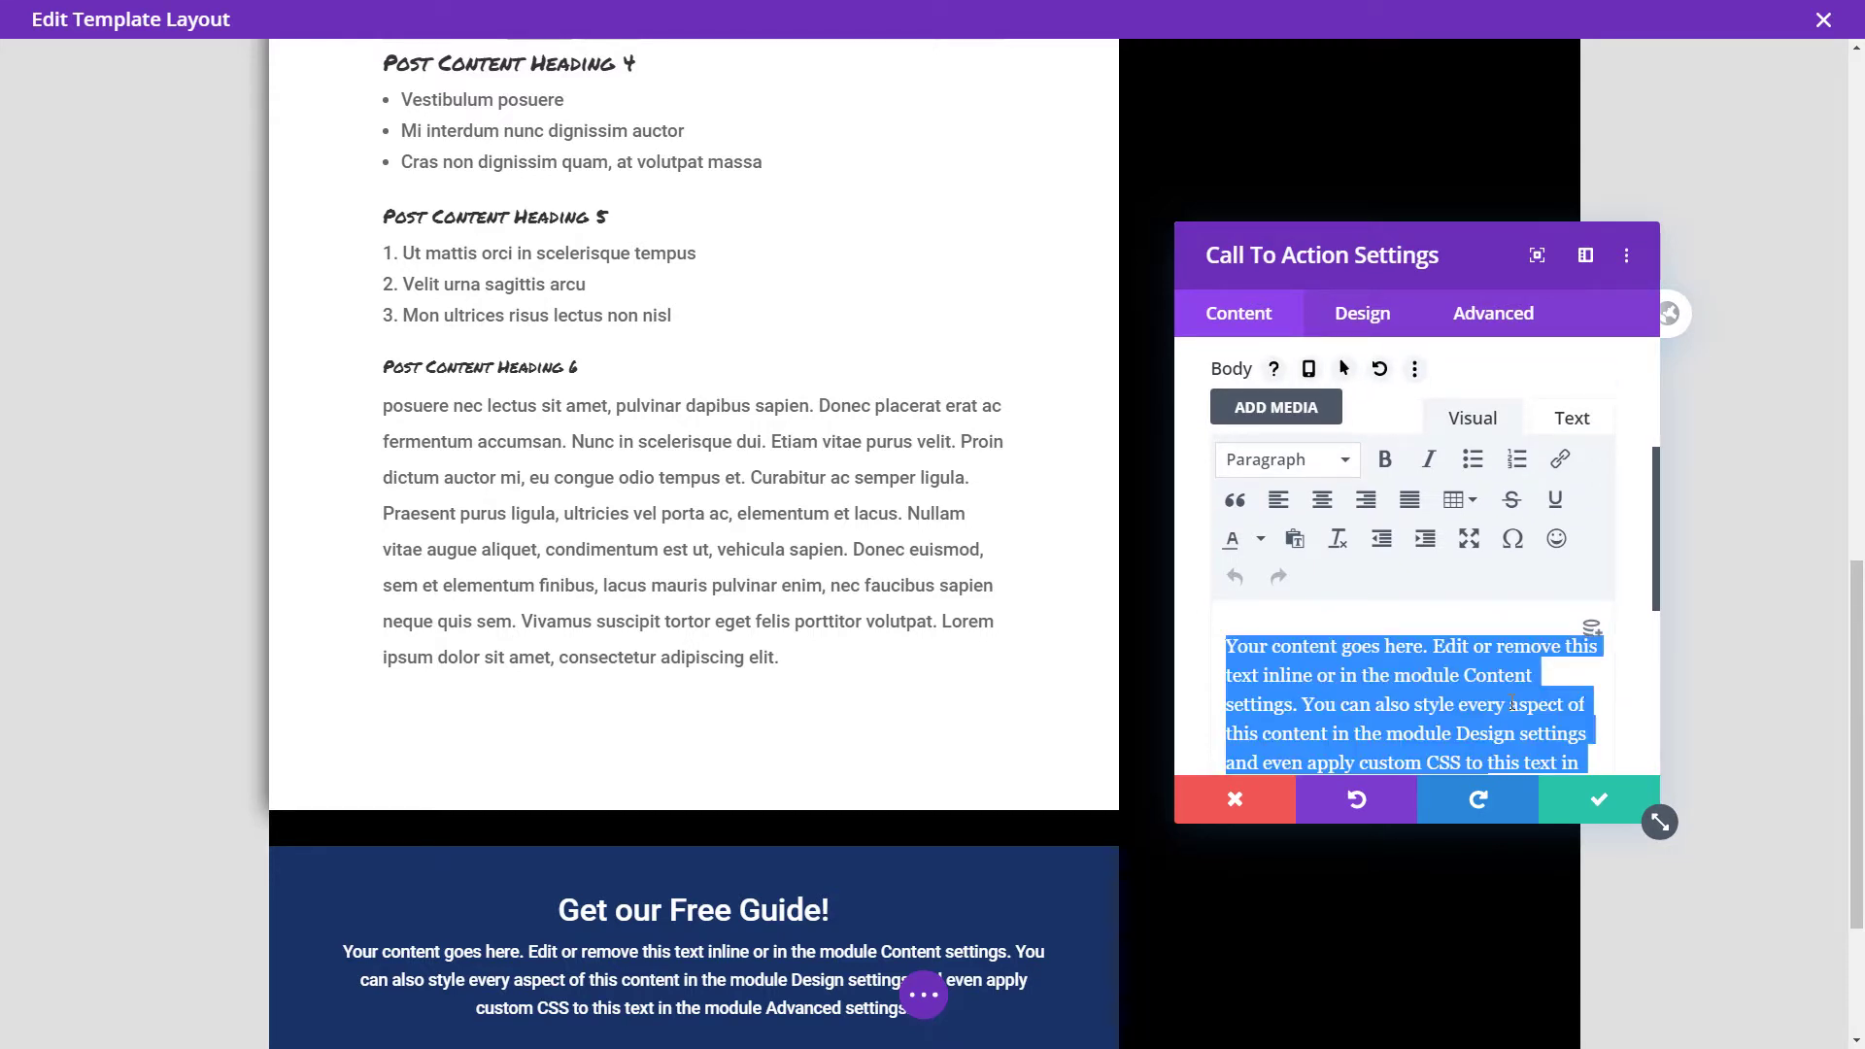
{"action": "type", "text": "Sign up to"}
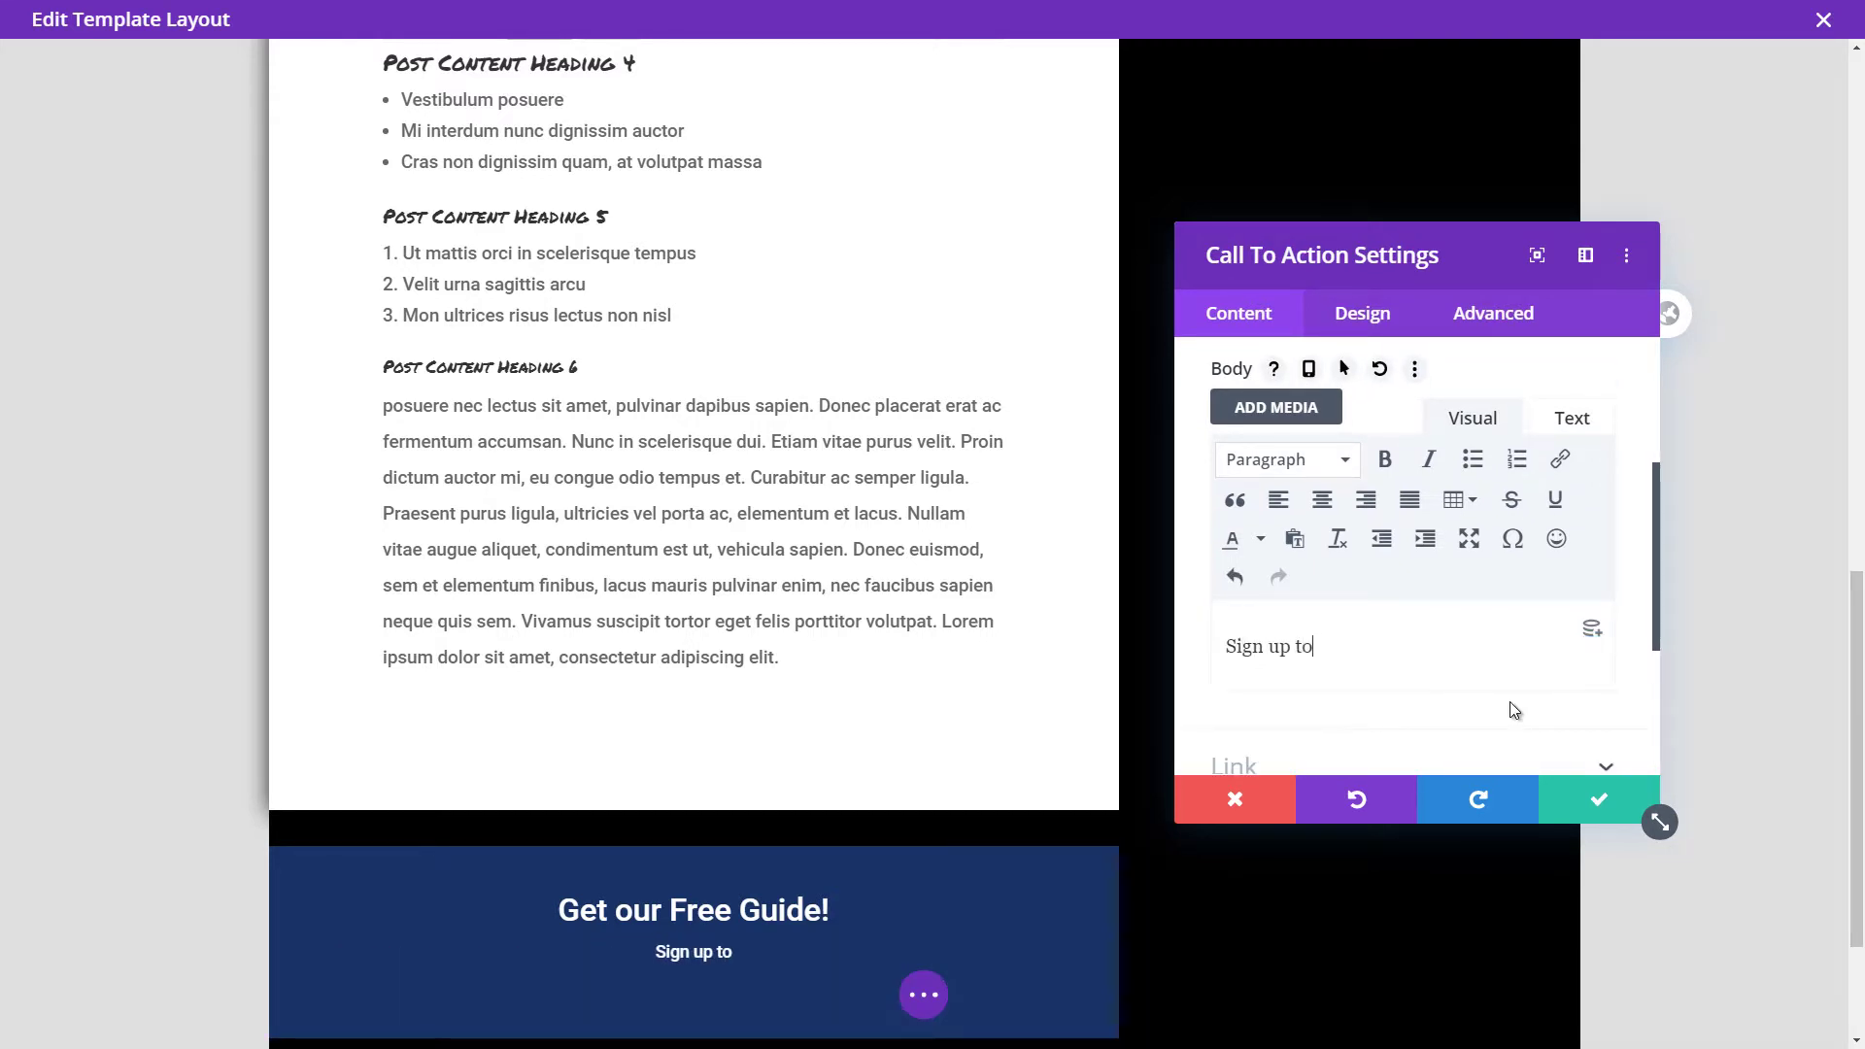
{"action": "type", "text": " download!"}
Set the Call To Action's button link URL to "#".
{"action": "scroll", "coordinate": [1314, 602], "scroll_direction": "down", "scroll_amount": 3}
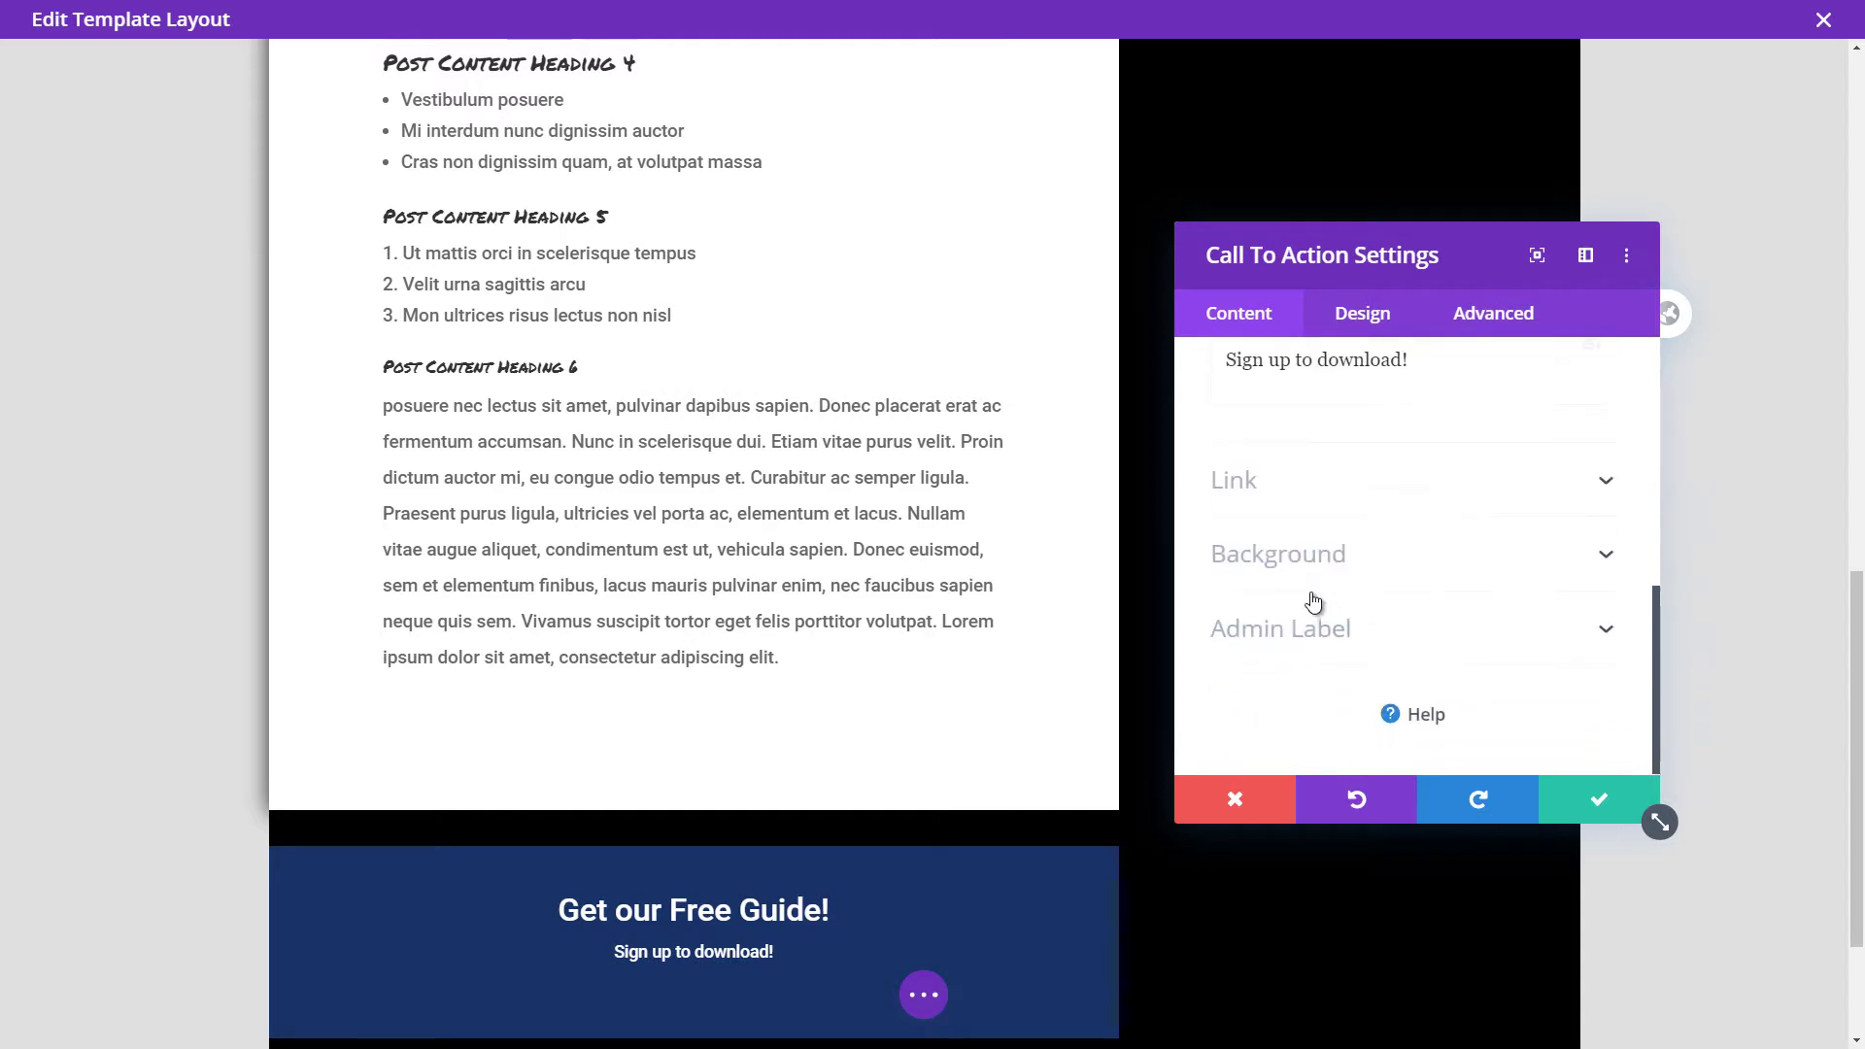
{"action": "left_click", "coordinate": [1279, 488]}
{"action": "left_click", "coordinate": [1289, 459]}
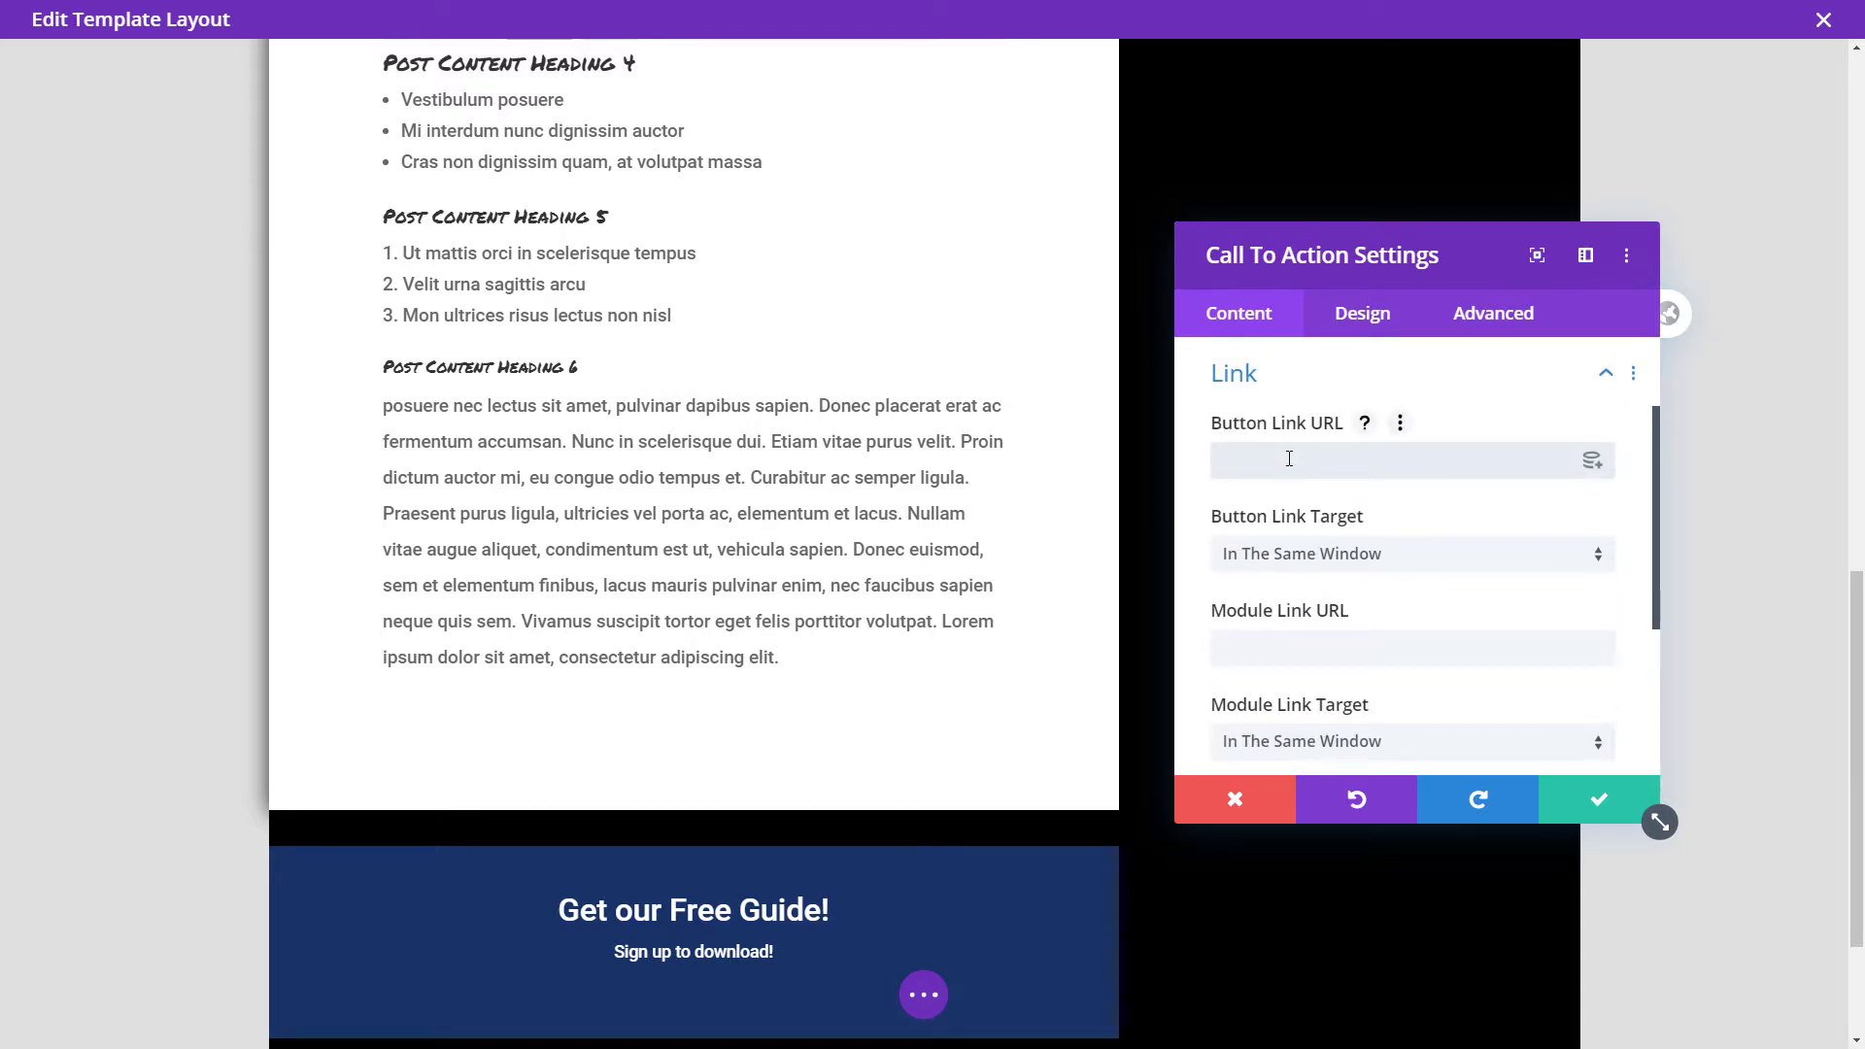
{"action": "type", "text": "#"}
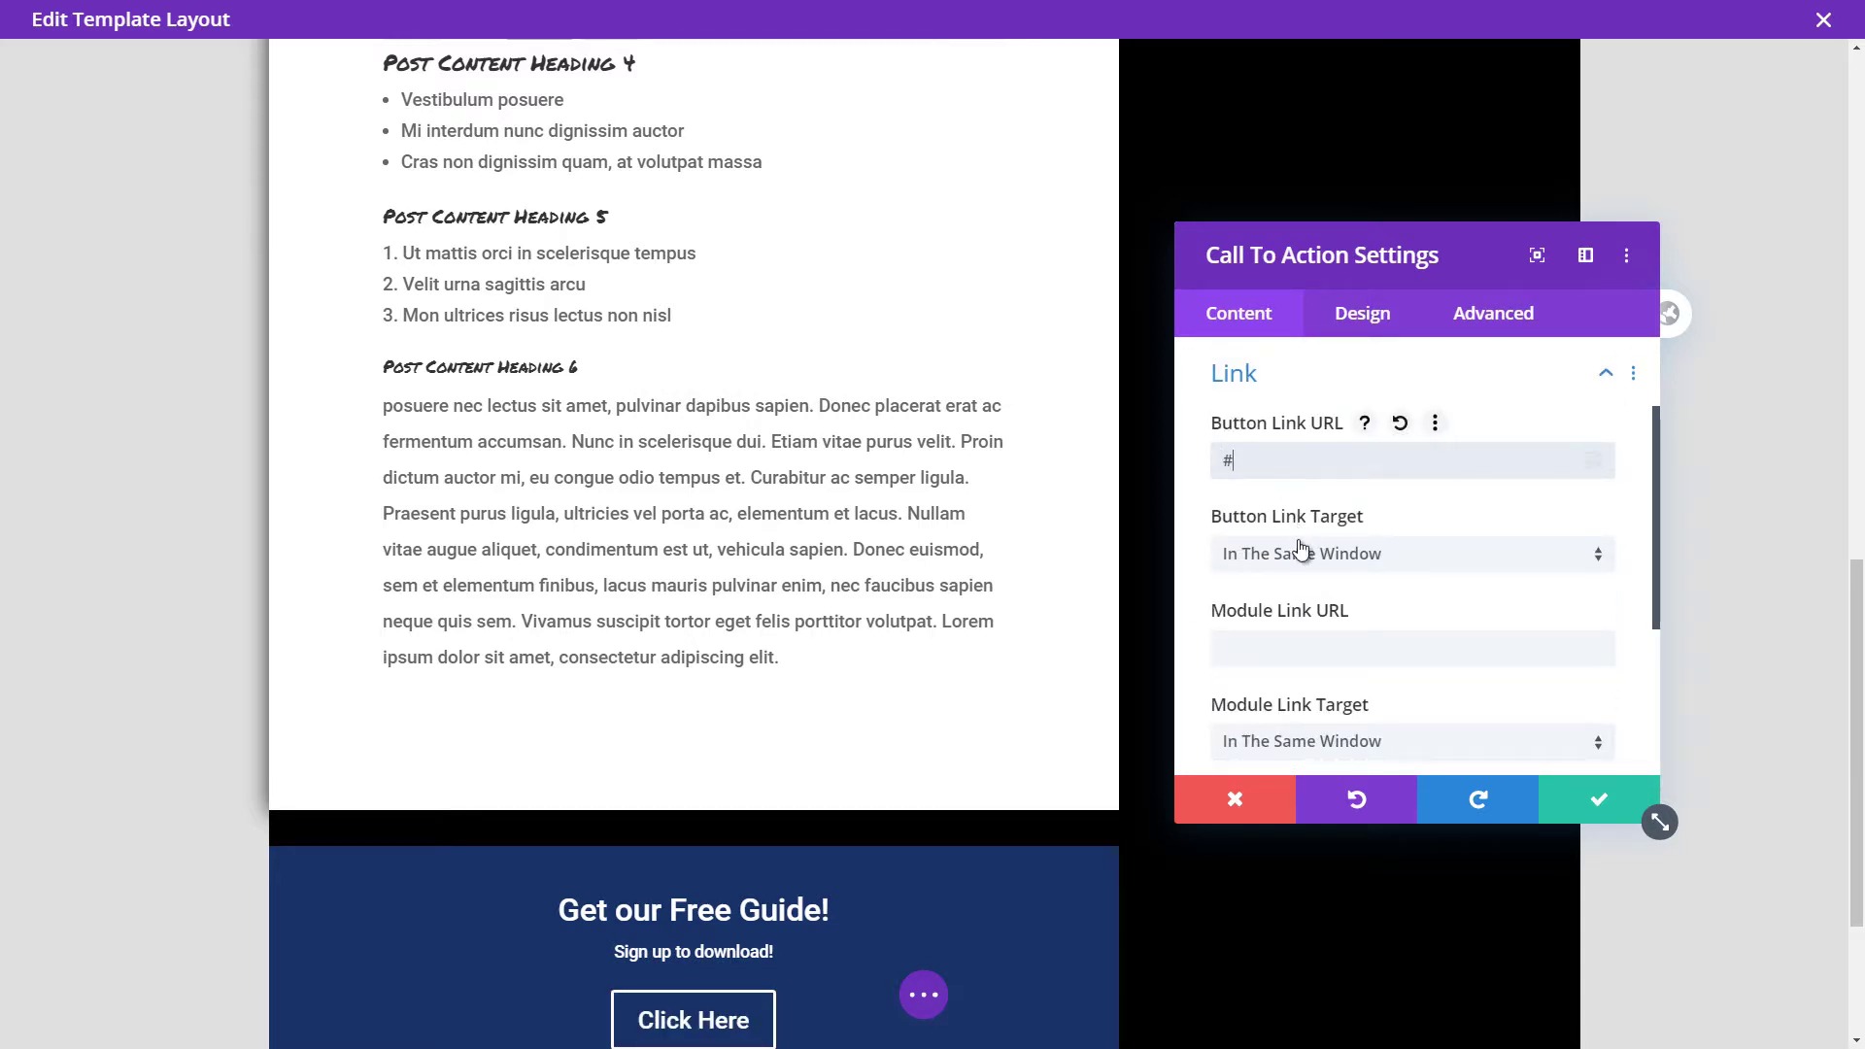
Change the Call To Action's button text to "Sign up Here!" and save the module settings.
{"action": "scroll", "coordinate": [1300, 544], "scroll_direction": "up", "scroll_amount": 2}
{"action": "left_click", "coordinate": [1302, 428]}
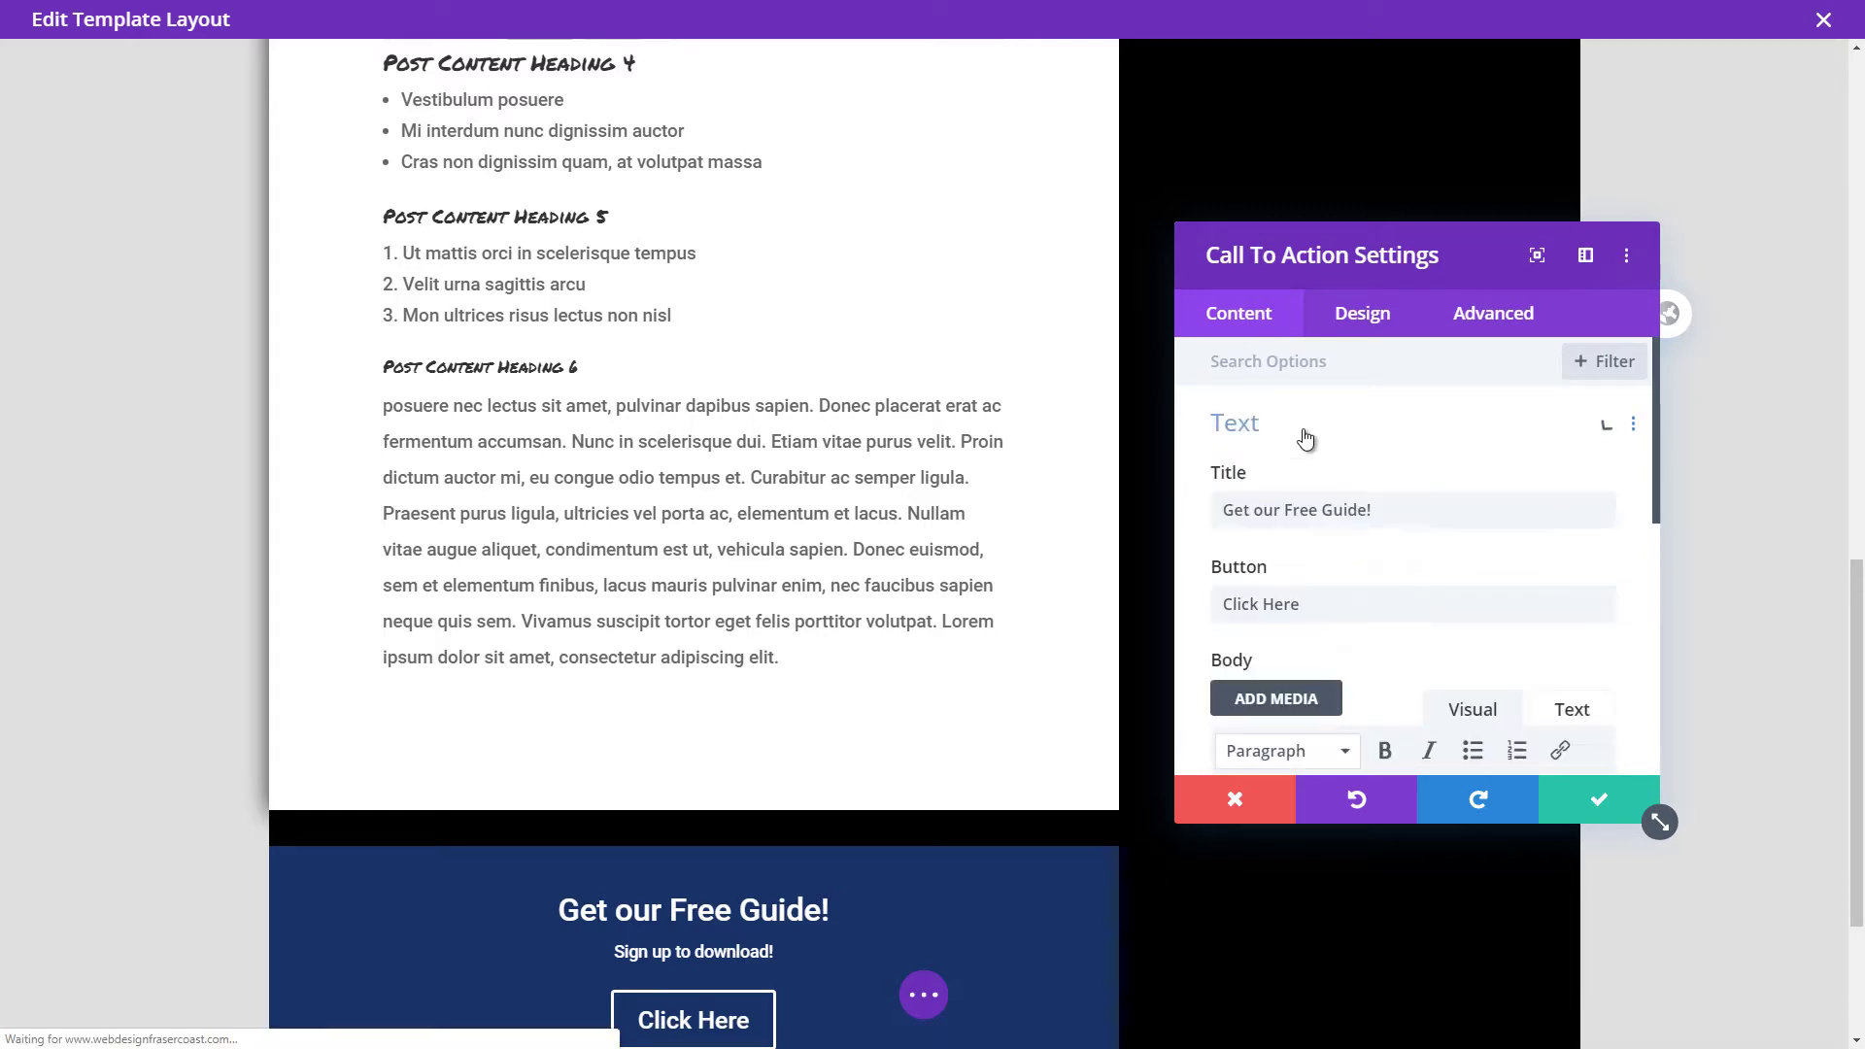
{"action": "left_click_drag", "start_coordinate": [1298, 603], "coordinate": [1039, 581]}
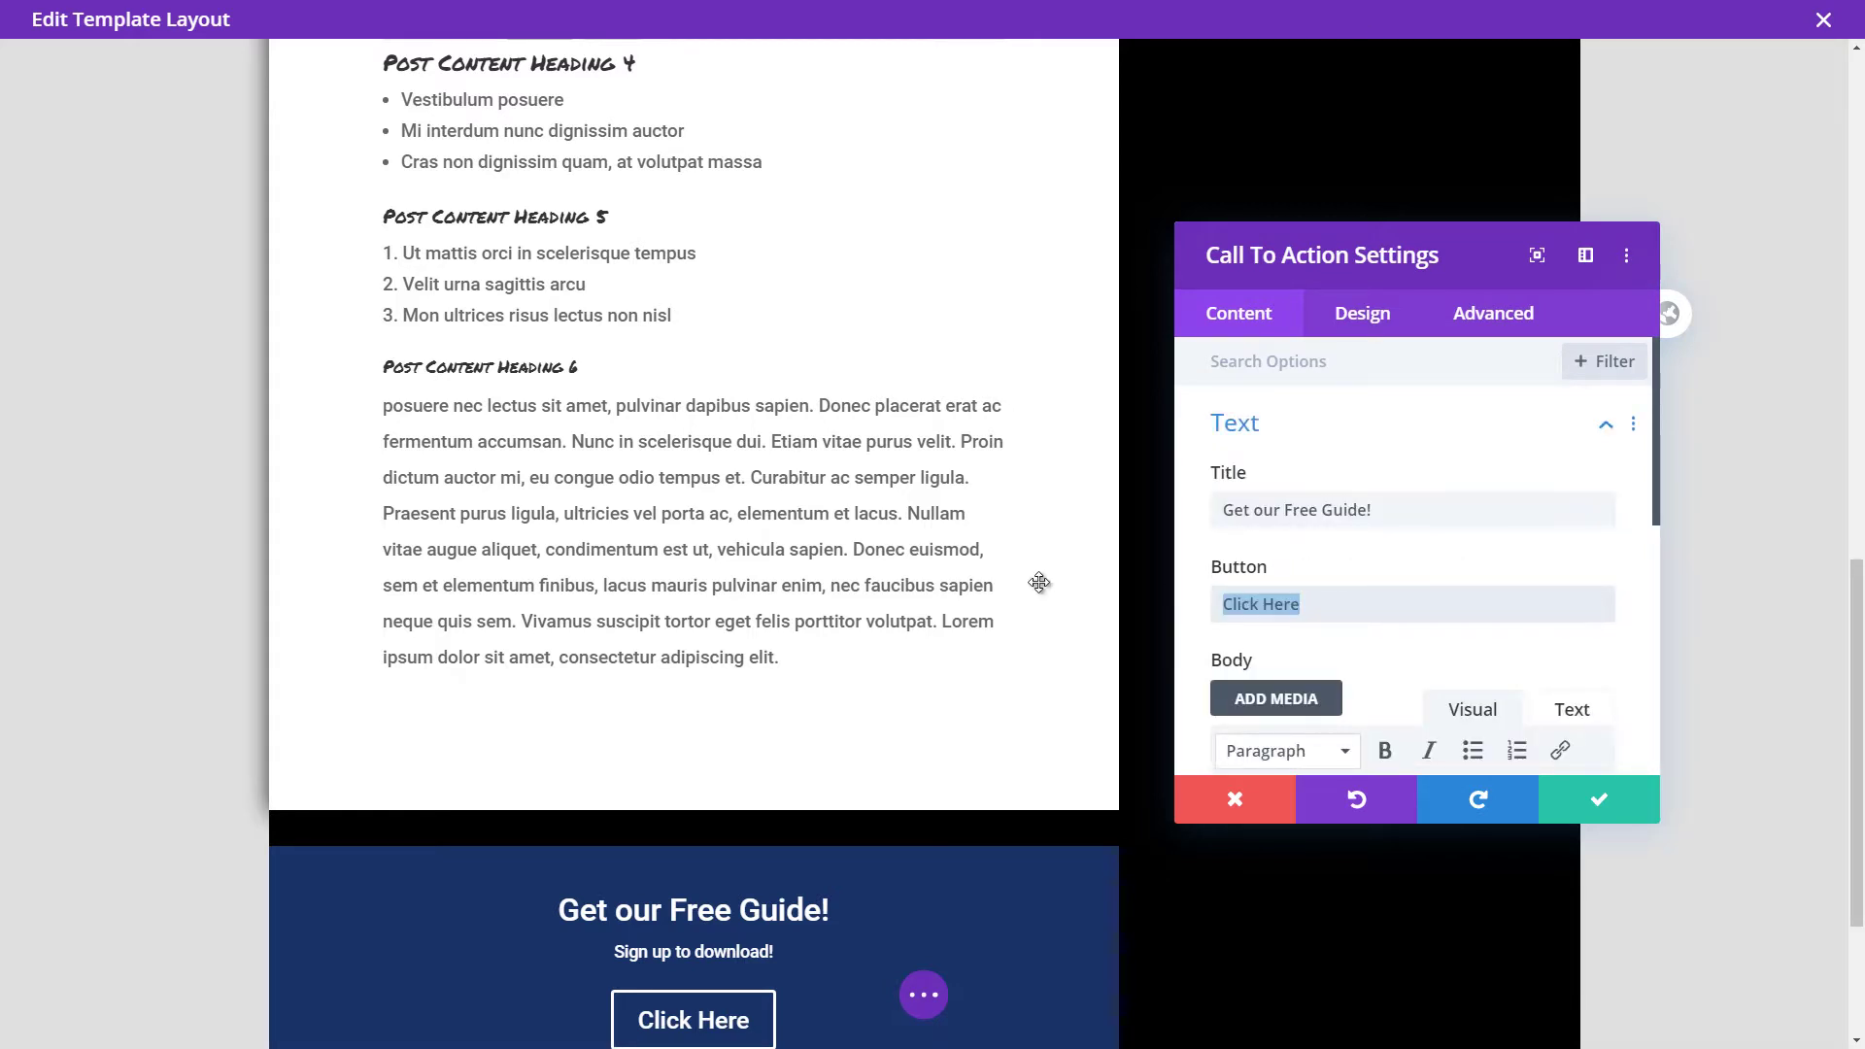
{"action": "type", "text": "Sign up Here!"}
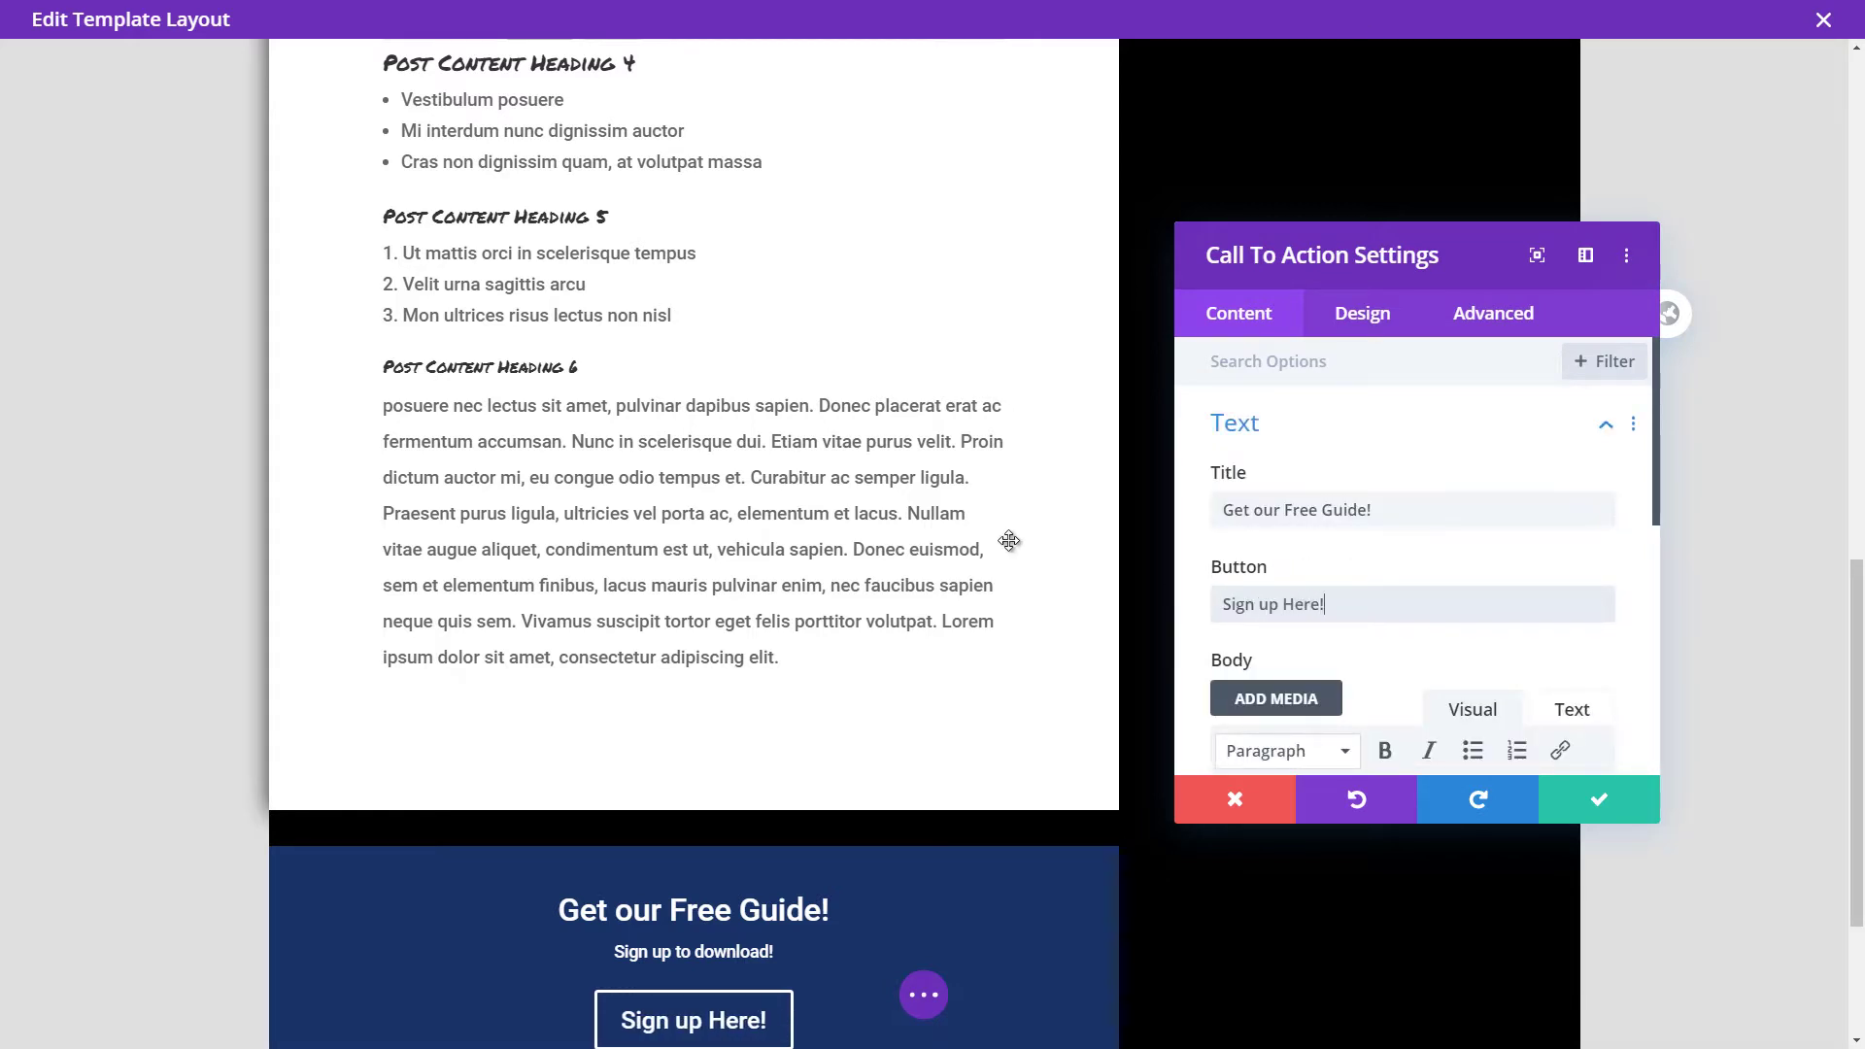
{"action": "scroll", "coordinate": [634, 597], "scroll_direction": "down", "scroll_amount": 3}
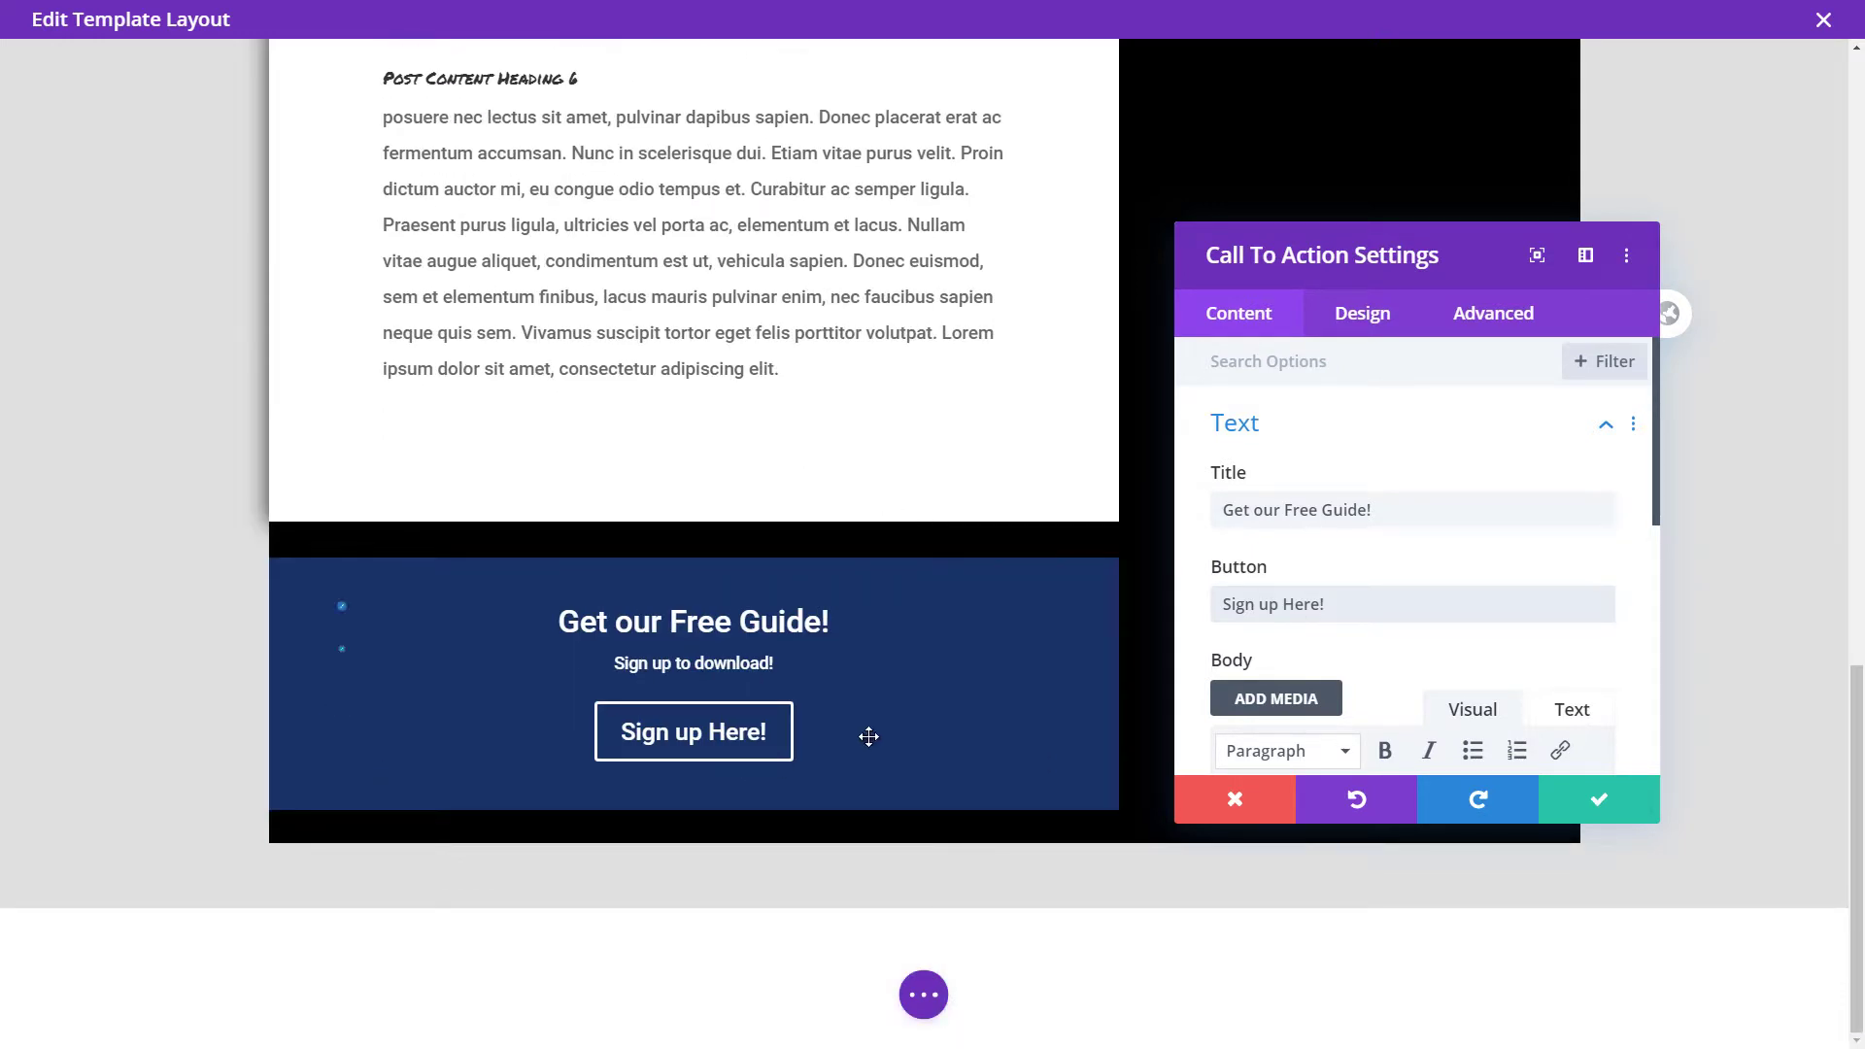
{"action": "left_click", "coordinate": [1600, 802]}
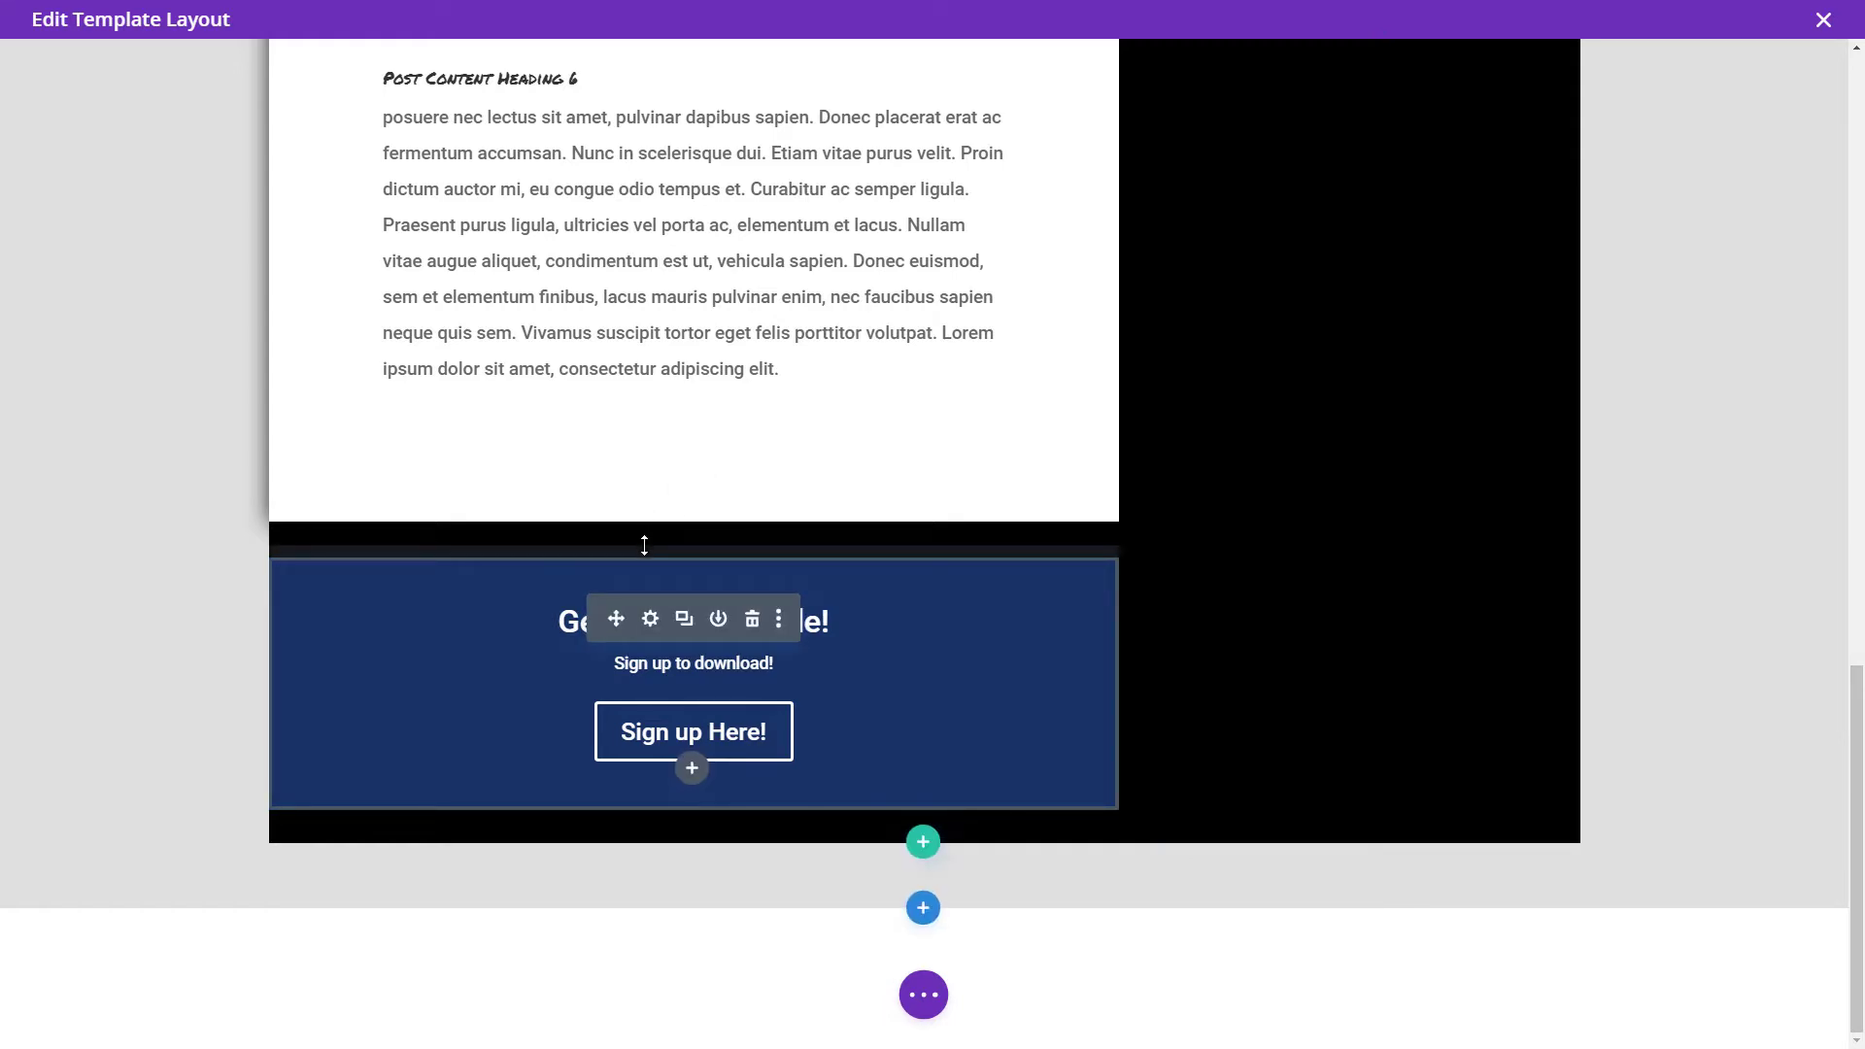
Enable a custom gutter width of 2 for the post content row and save the row settings.
{"action": "scroll", "coordinate": [622, 591], "scroll_direction": "up", "scroll_amount": 8}
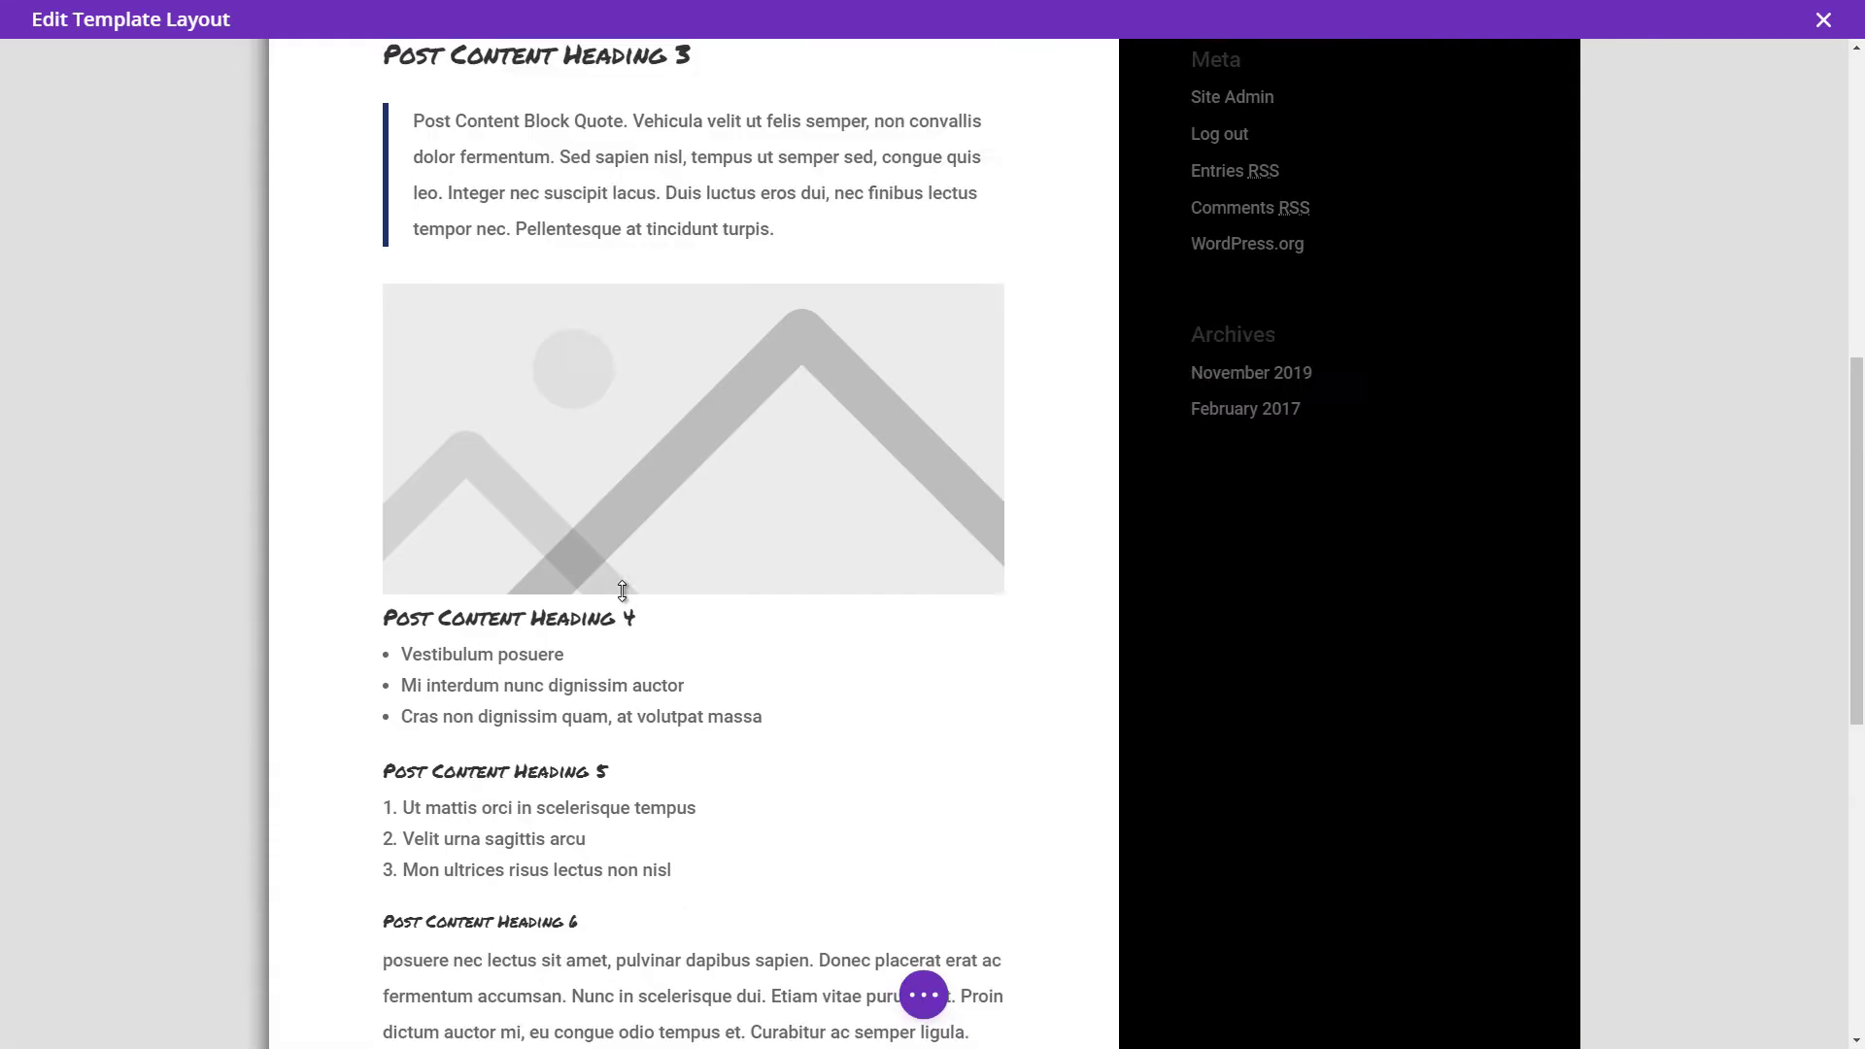
{"action": "scroll", "coordinate": [623, 591], "scroll_direction": "up", "scroll_amount": 8}
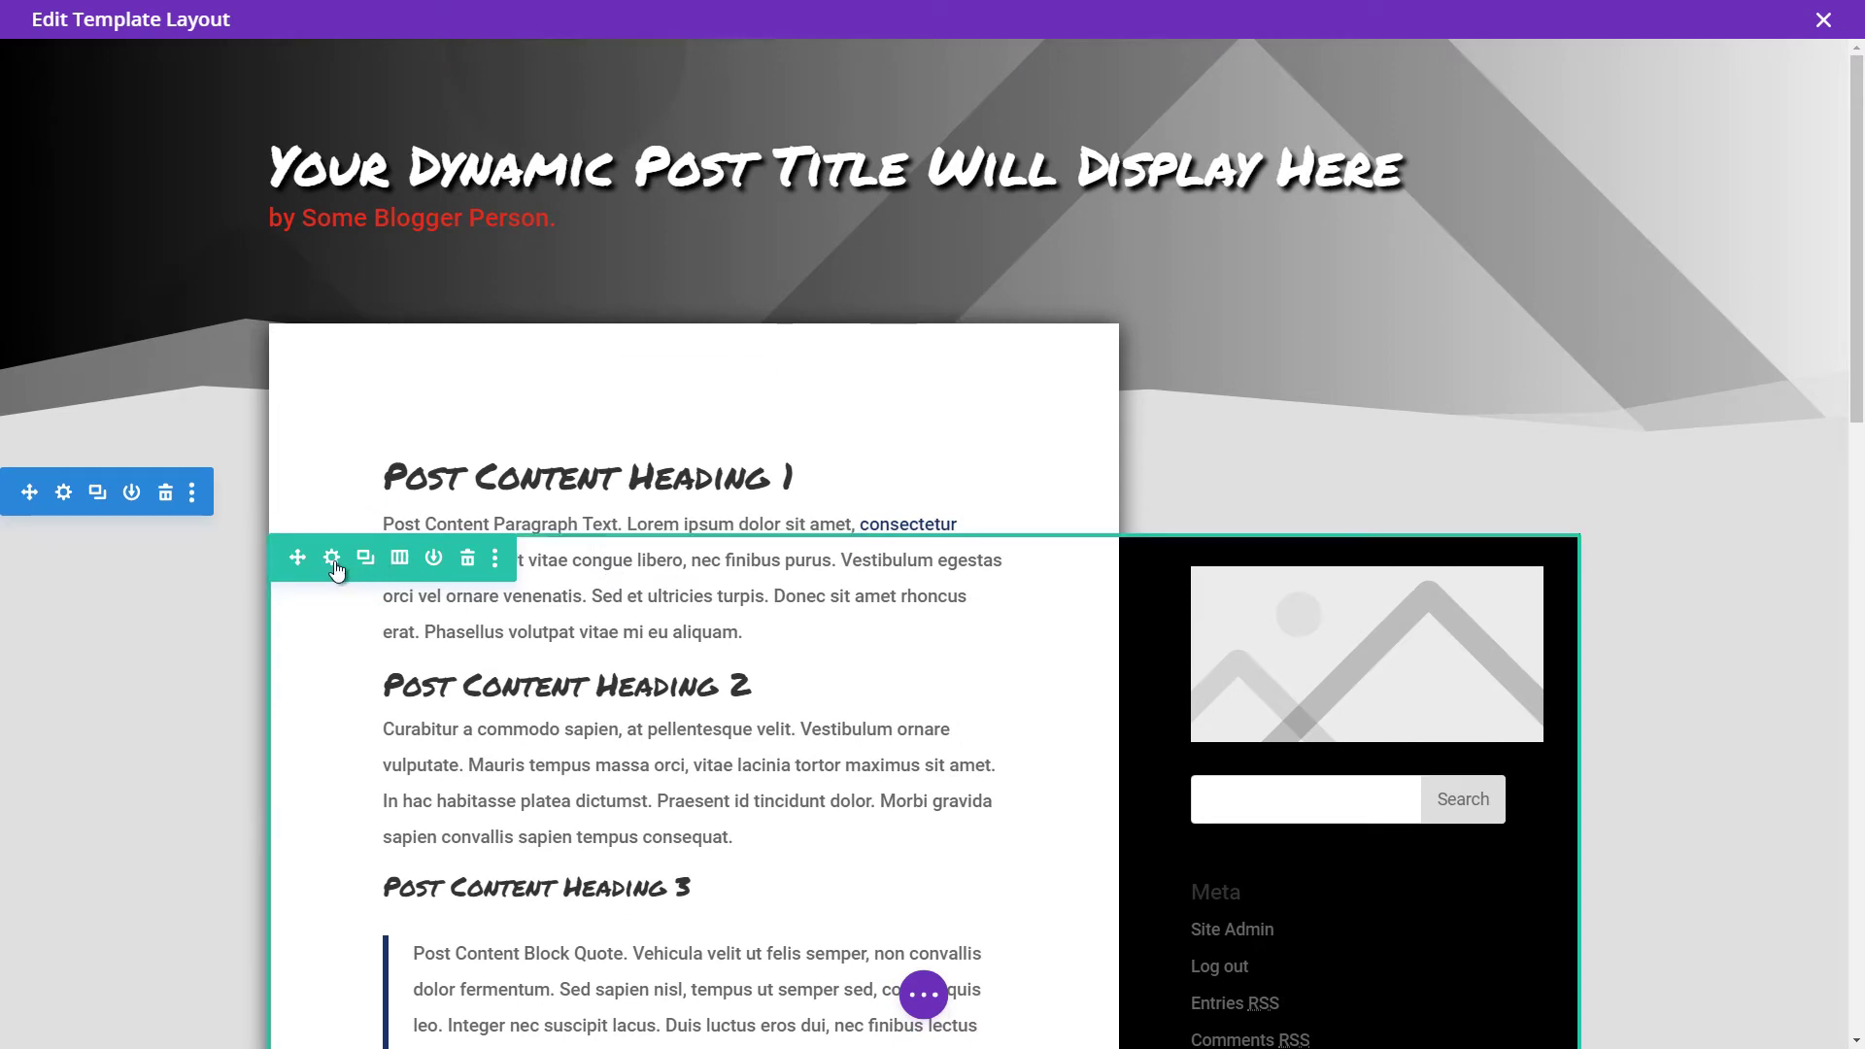
{"action": "left_click", "coordinate": [332, 562]}
{"action": "left_click", "coordinate": [1372, 322]}
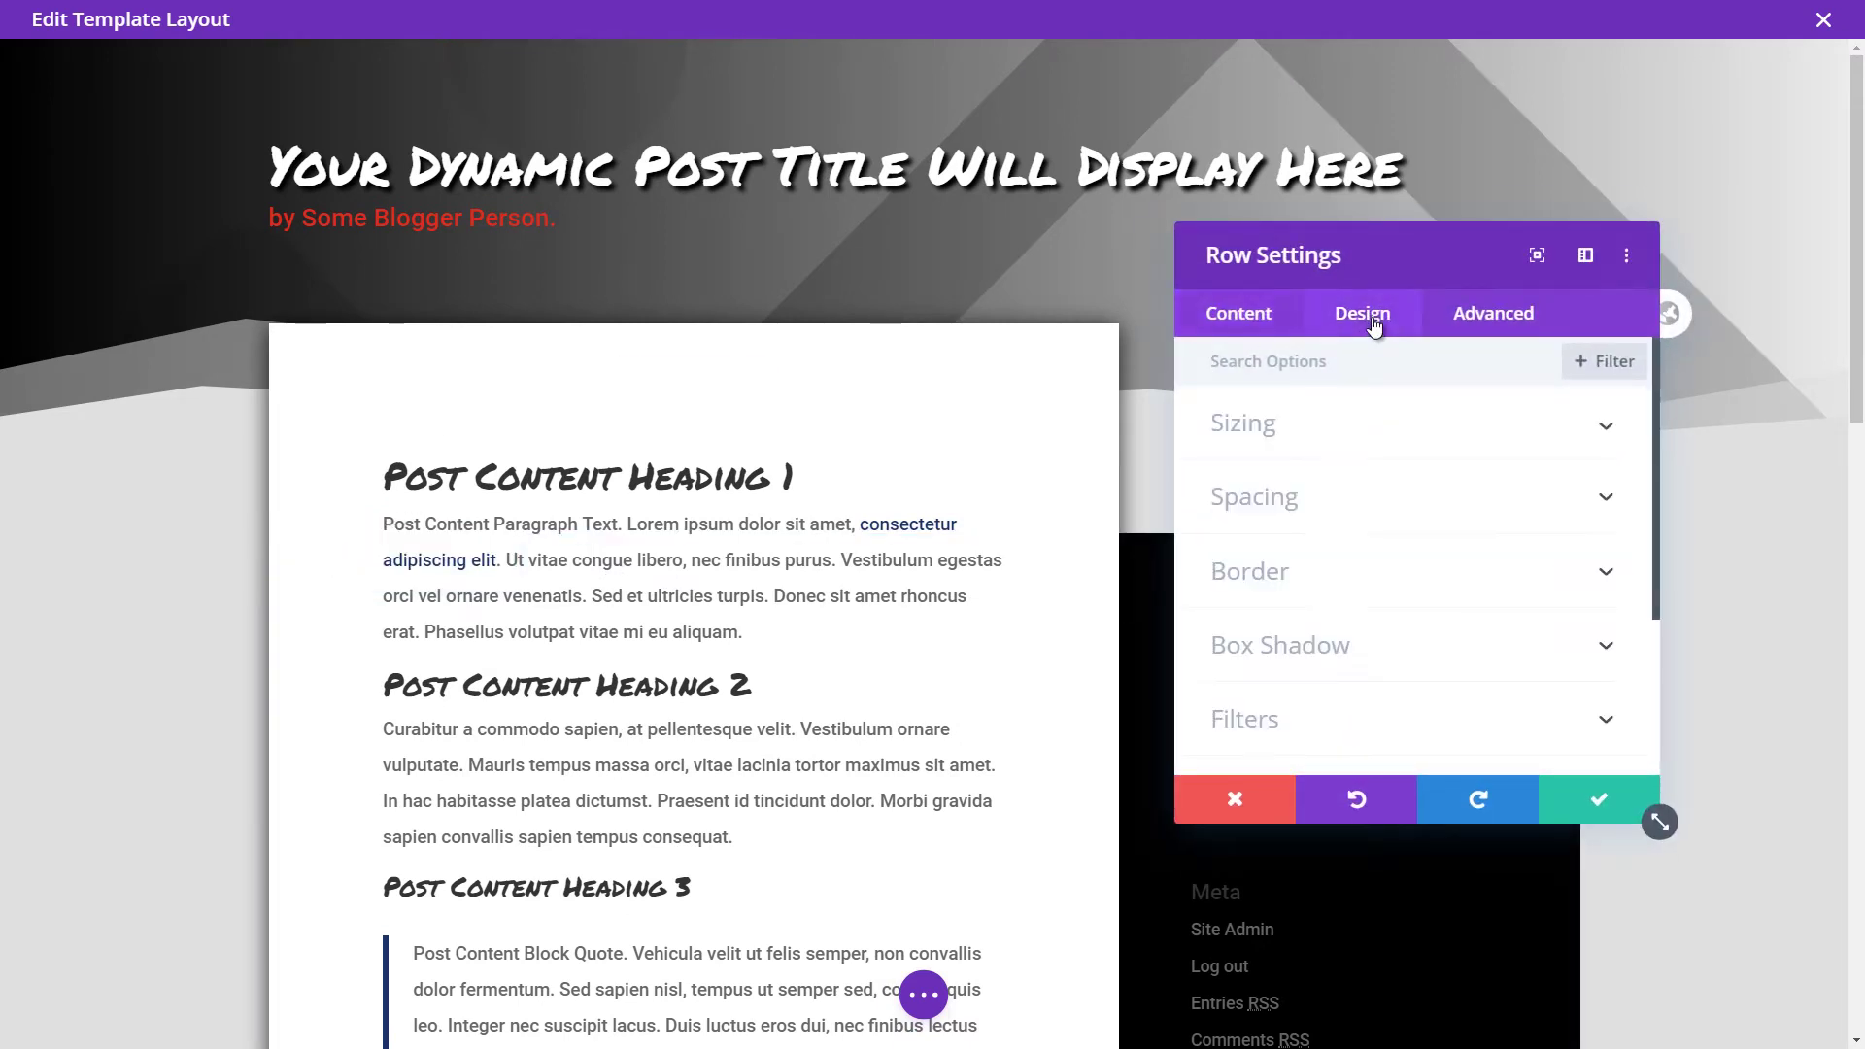
{"action": "left_click", "coordinate": [1323, 510]}
{"action": "scroll", "coordinate": [1303, 628], "scroll_direction": "down", "scroll_amount": 2}
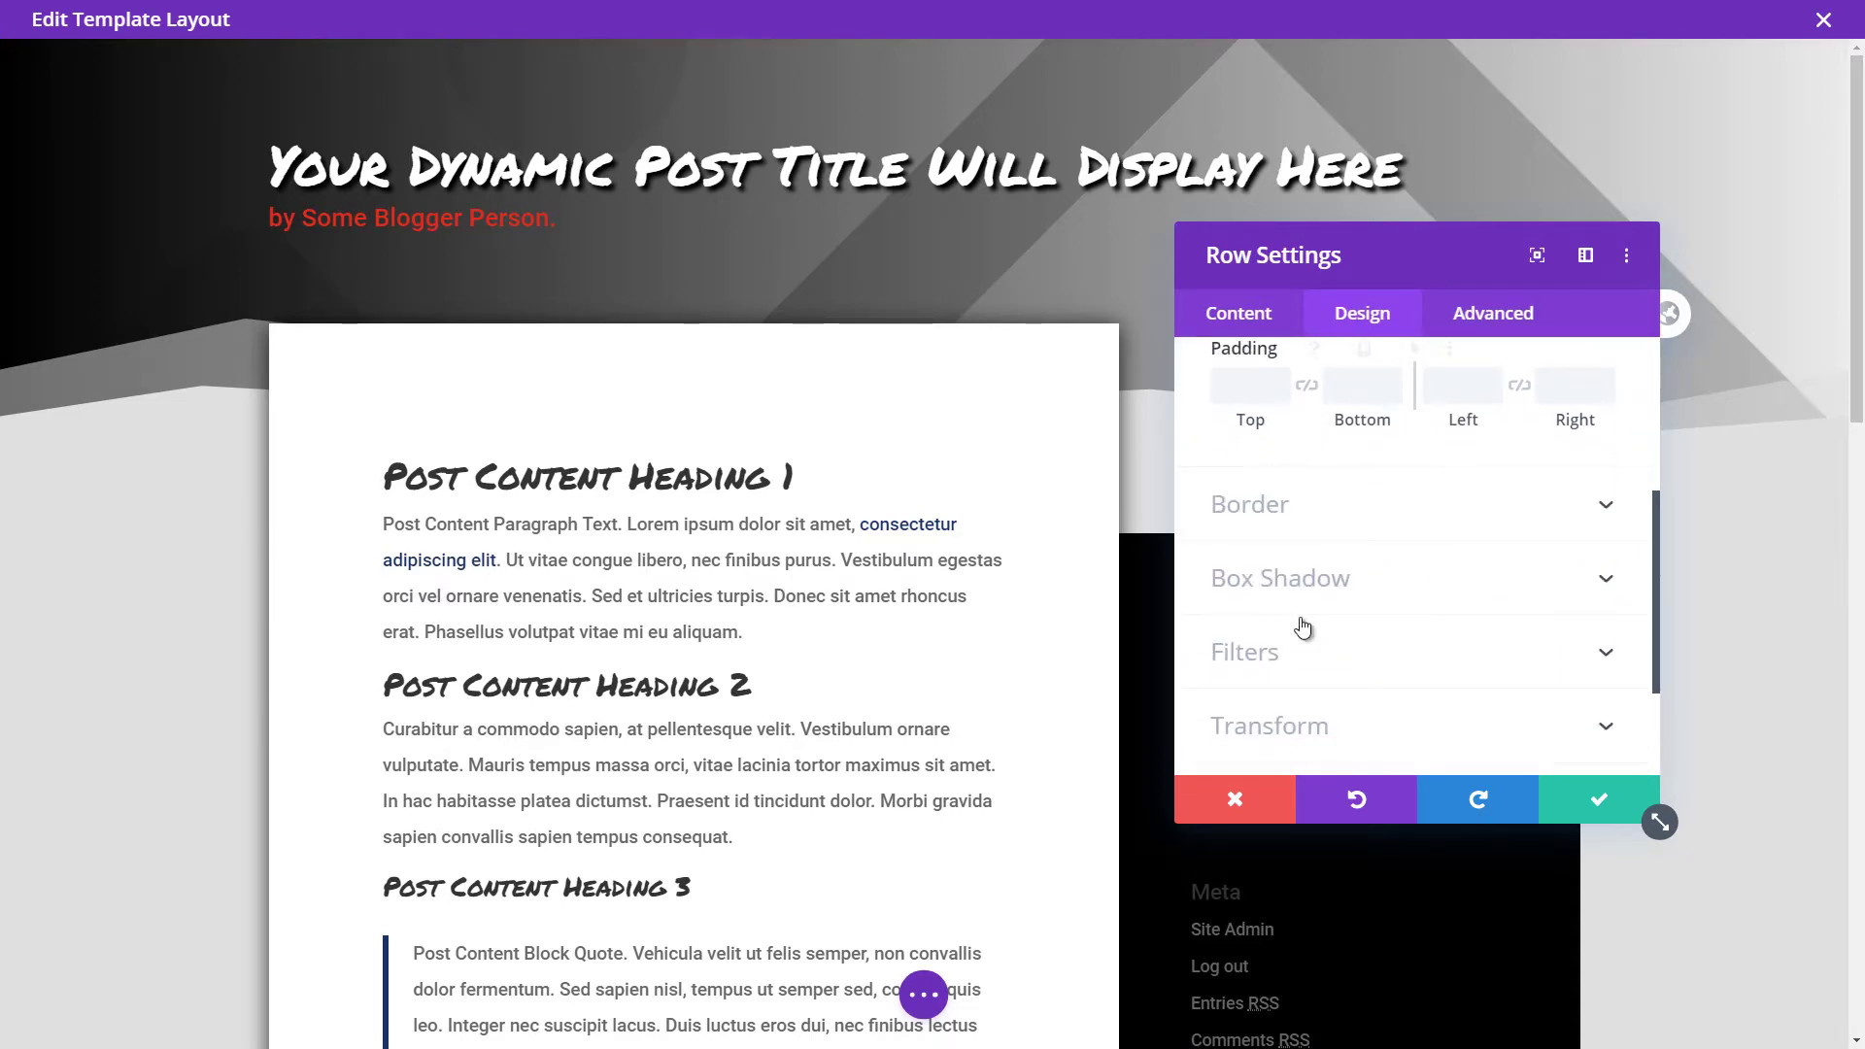
{"action": "scroll", "coordinate": [1314, 640], "scroll_direction": "up", "scroll_amount": 3}
{"action": "scroll", "coordinate": [1321, 643], "scroll_direction": "down", "scroll_amount": 2}
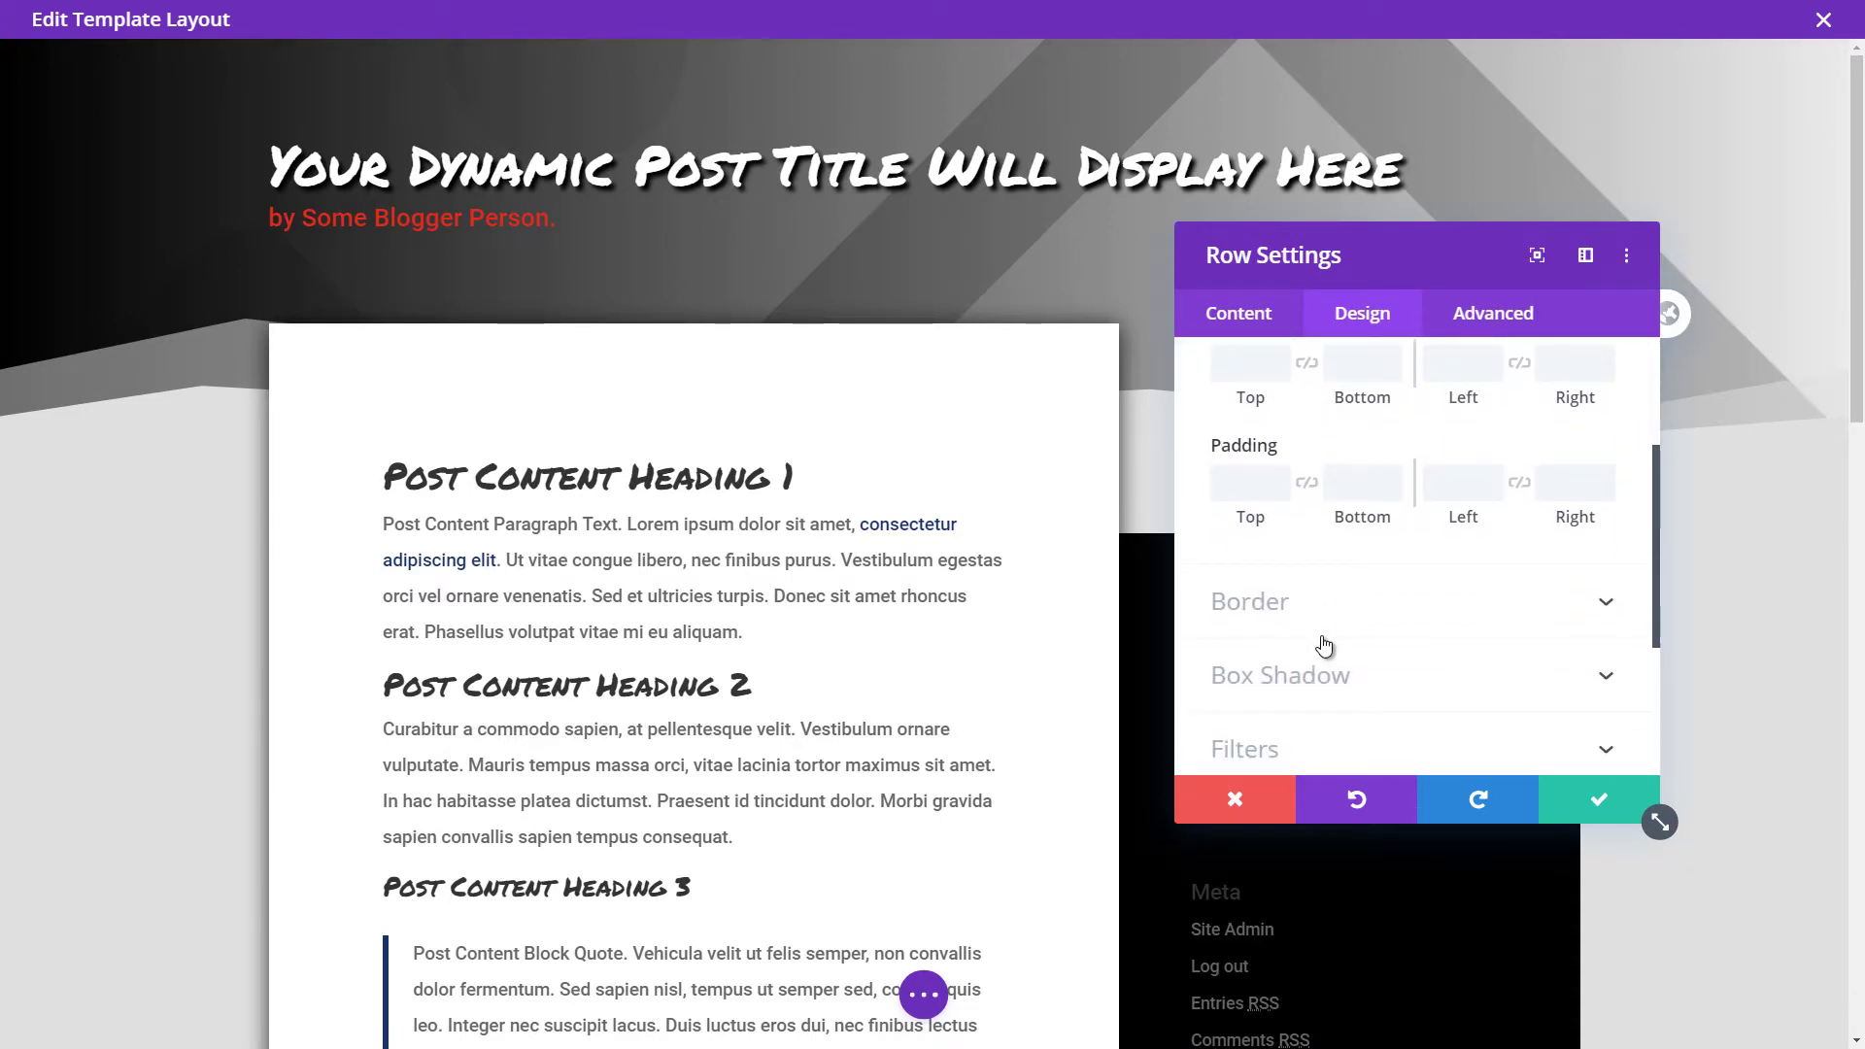
{"action": "scroll", "coordinate": [1323, 646], "scroll_direction": "down", "scroll_amount": 3}
{"action": "scroll", "coordinate": [1326, 643], "scroll_direction": "up", "scroll_amount": 5}
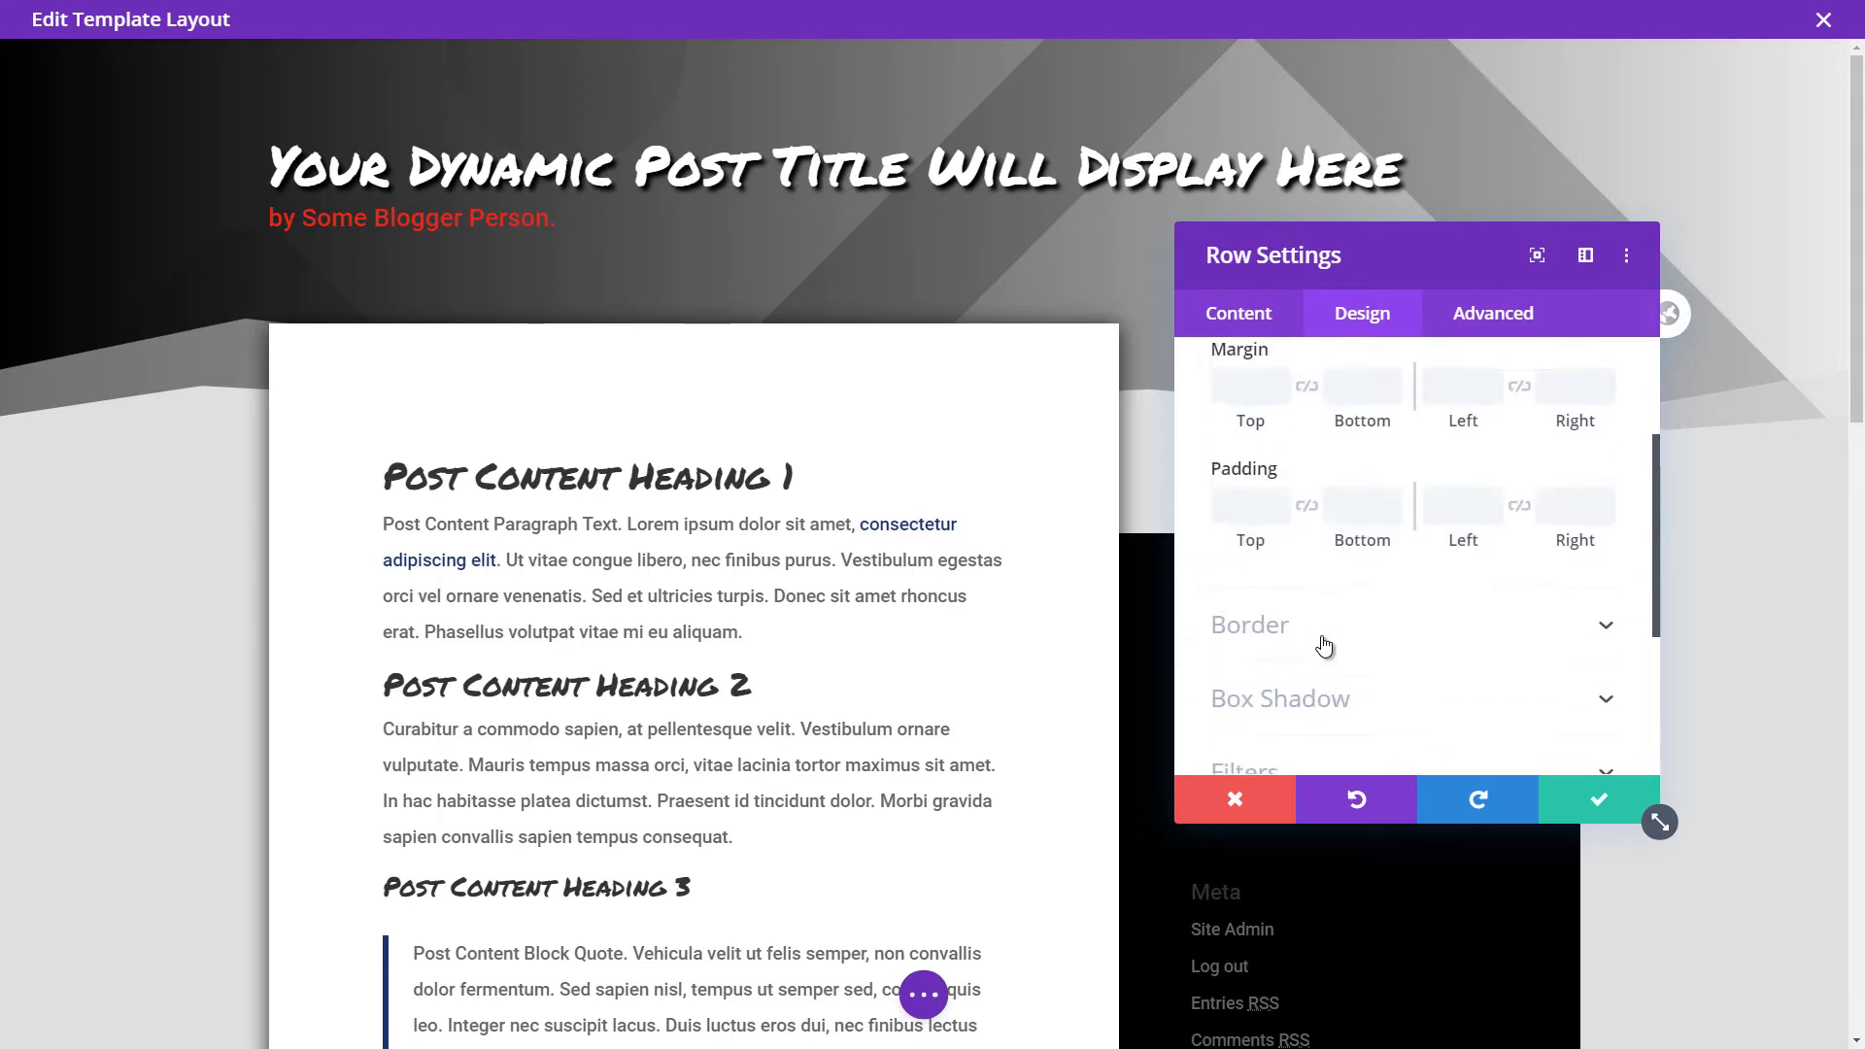
{"action": "left_click", "coordinate": [1301, 426]}
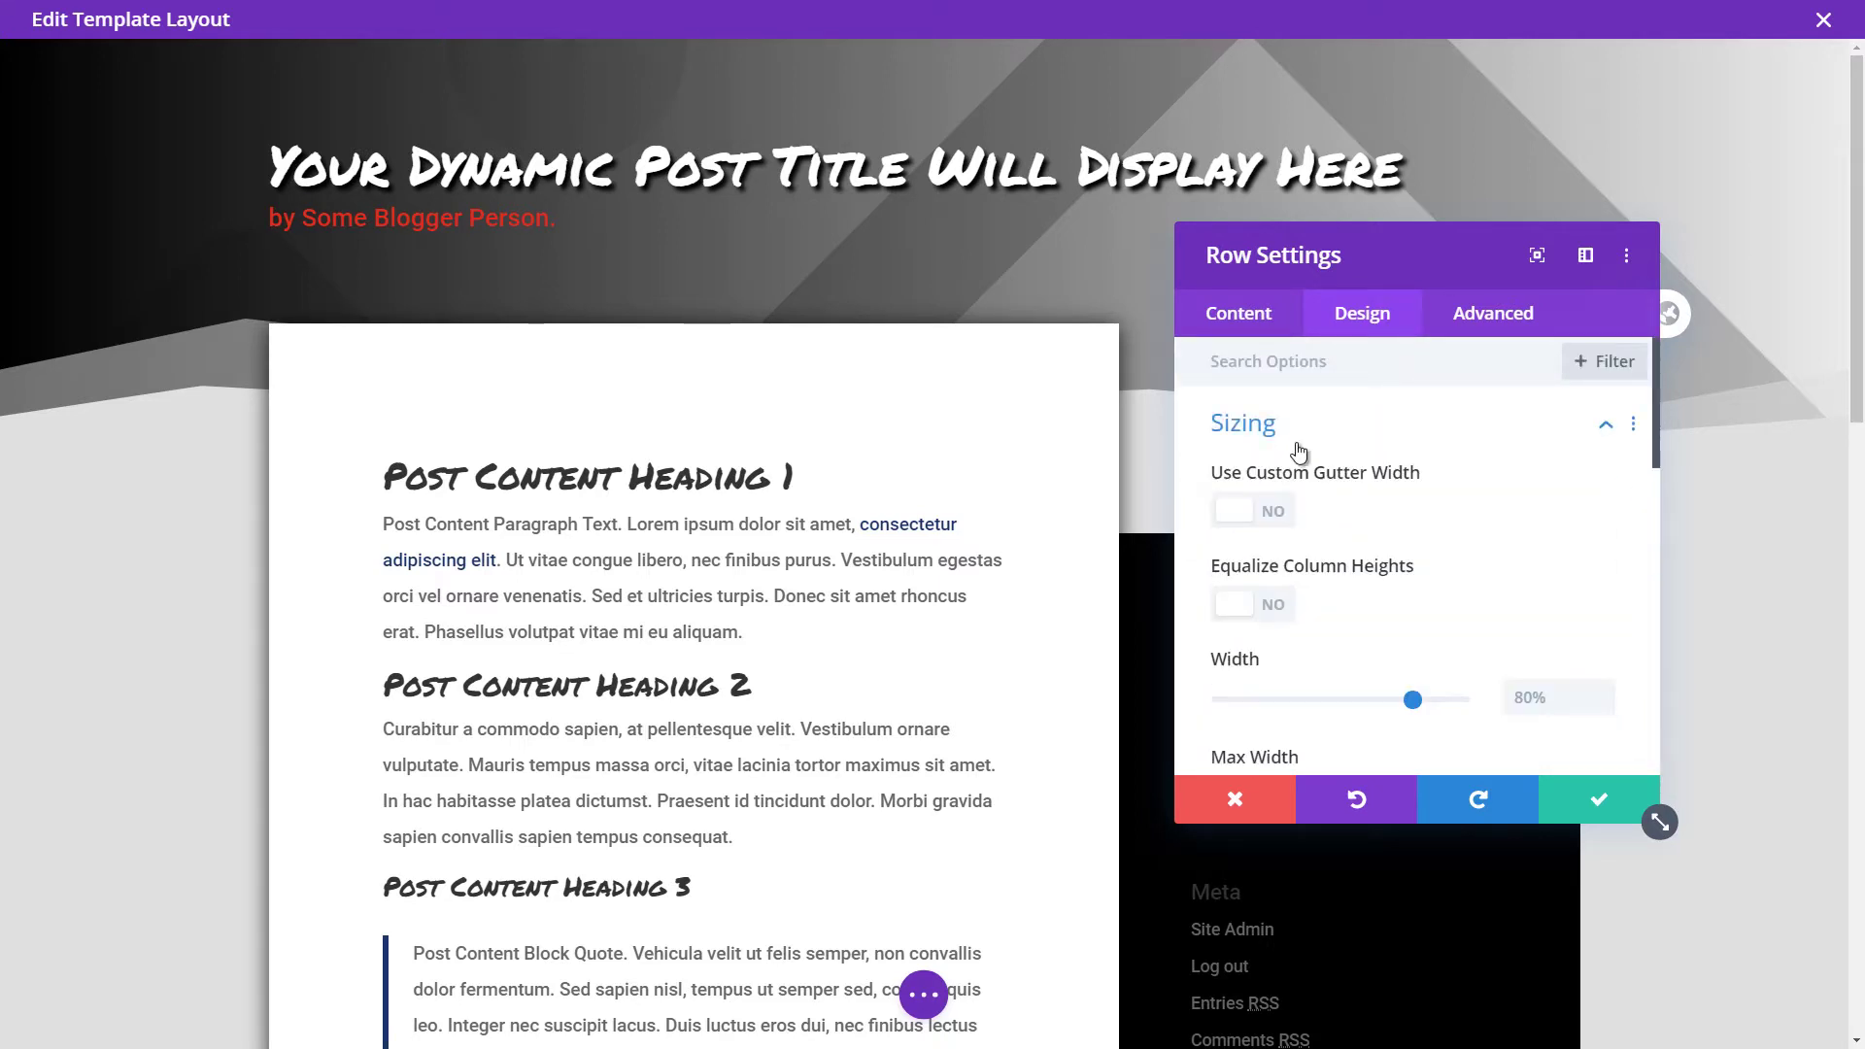
{"action": "left_click", "coordinate": [1271, 526]}
{"action": "left_click", "coordinate": [1294, 606]}
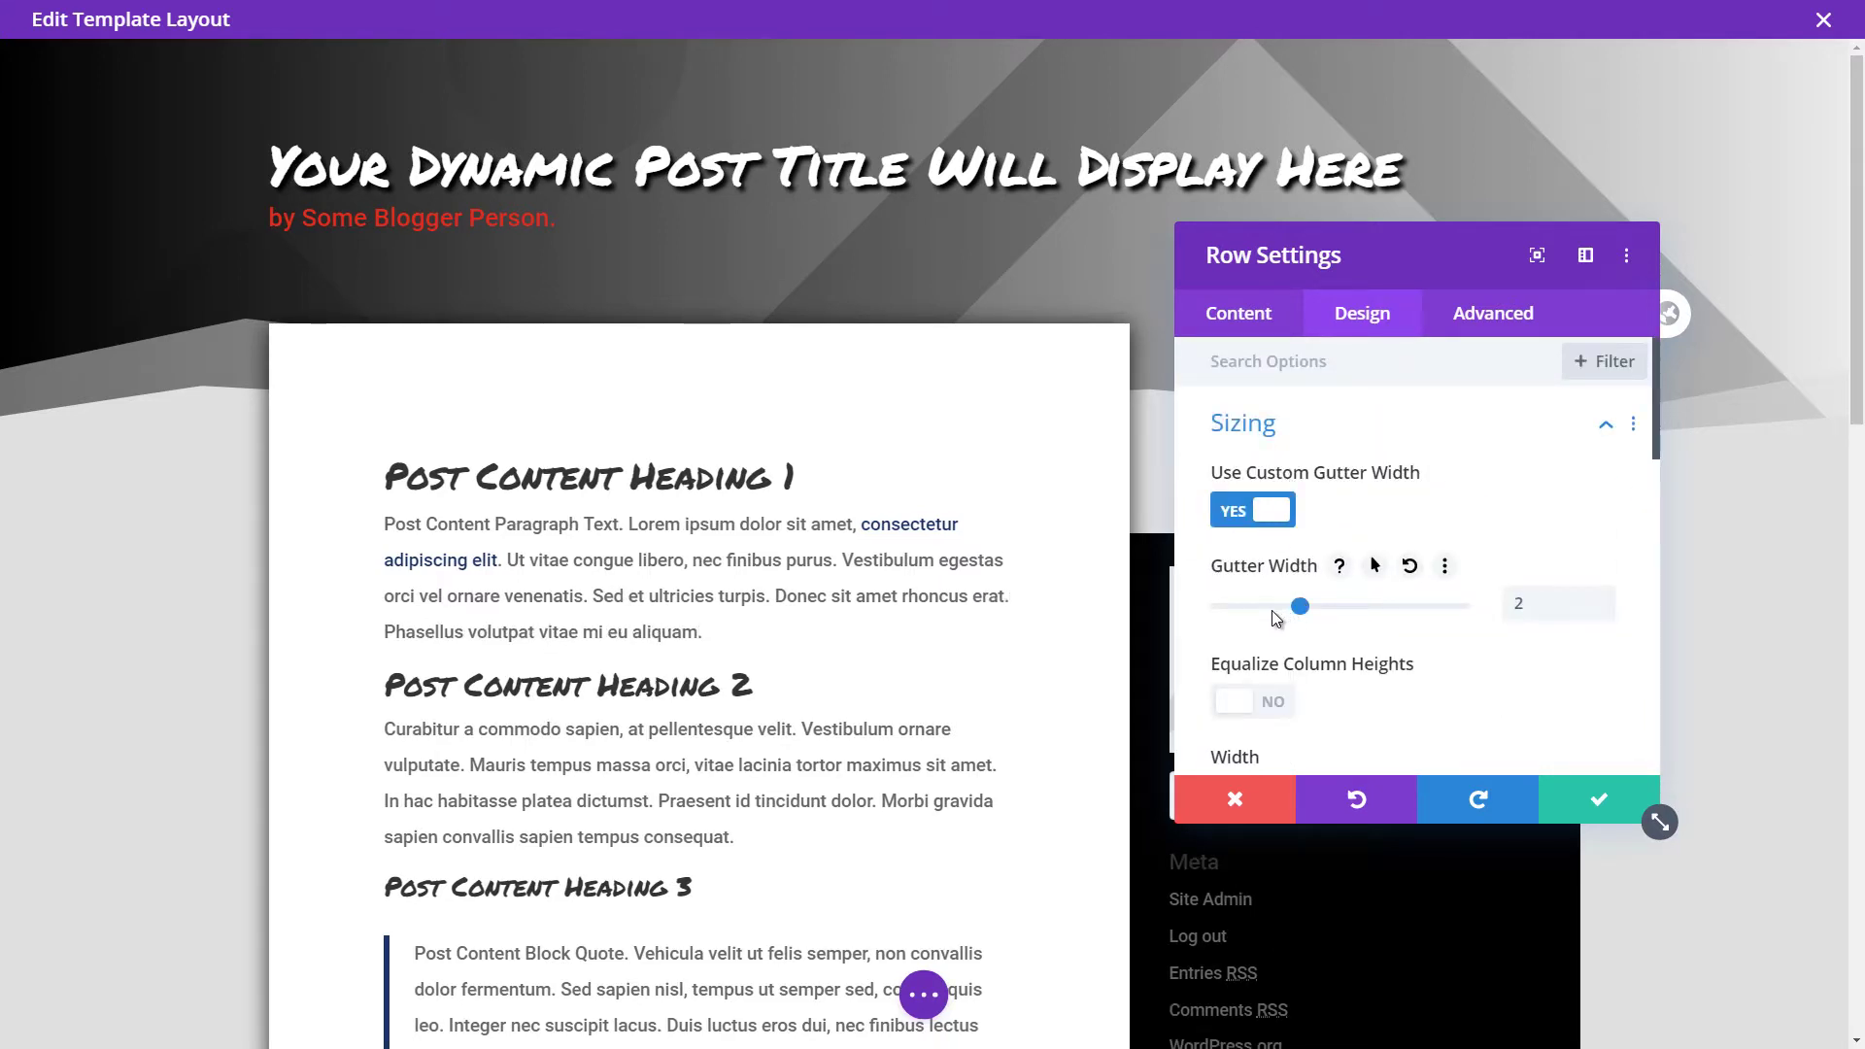
{"action": "left_click", "coordinate": [1599, 801]}
Set the Call To Action module's background colour to red #e02b20.
{"action": "scroll", "coordinate": [615, 709], "scroll_direction": "down", "scroll_amount": 10}
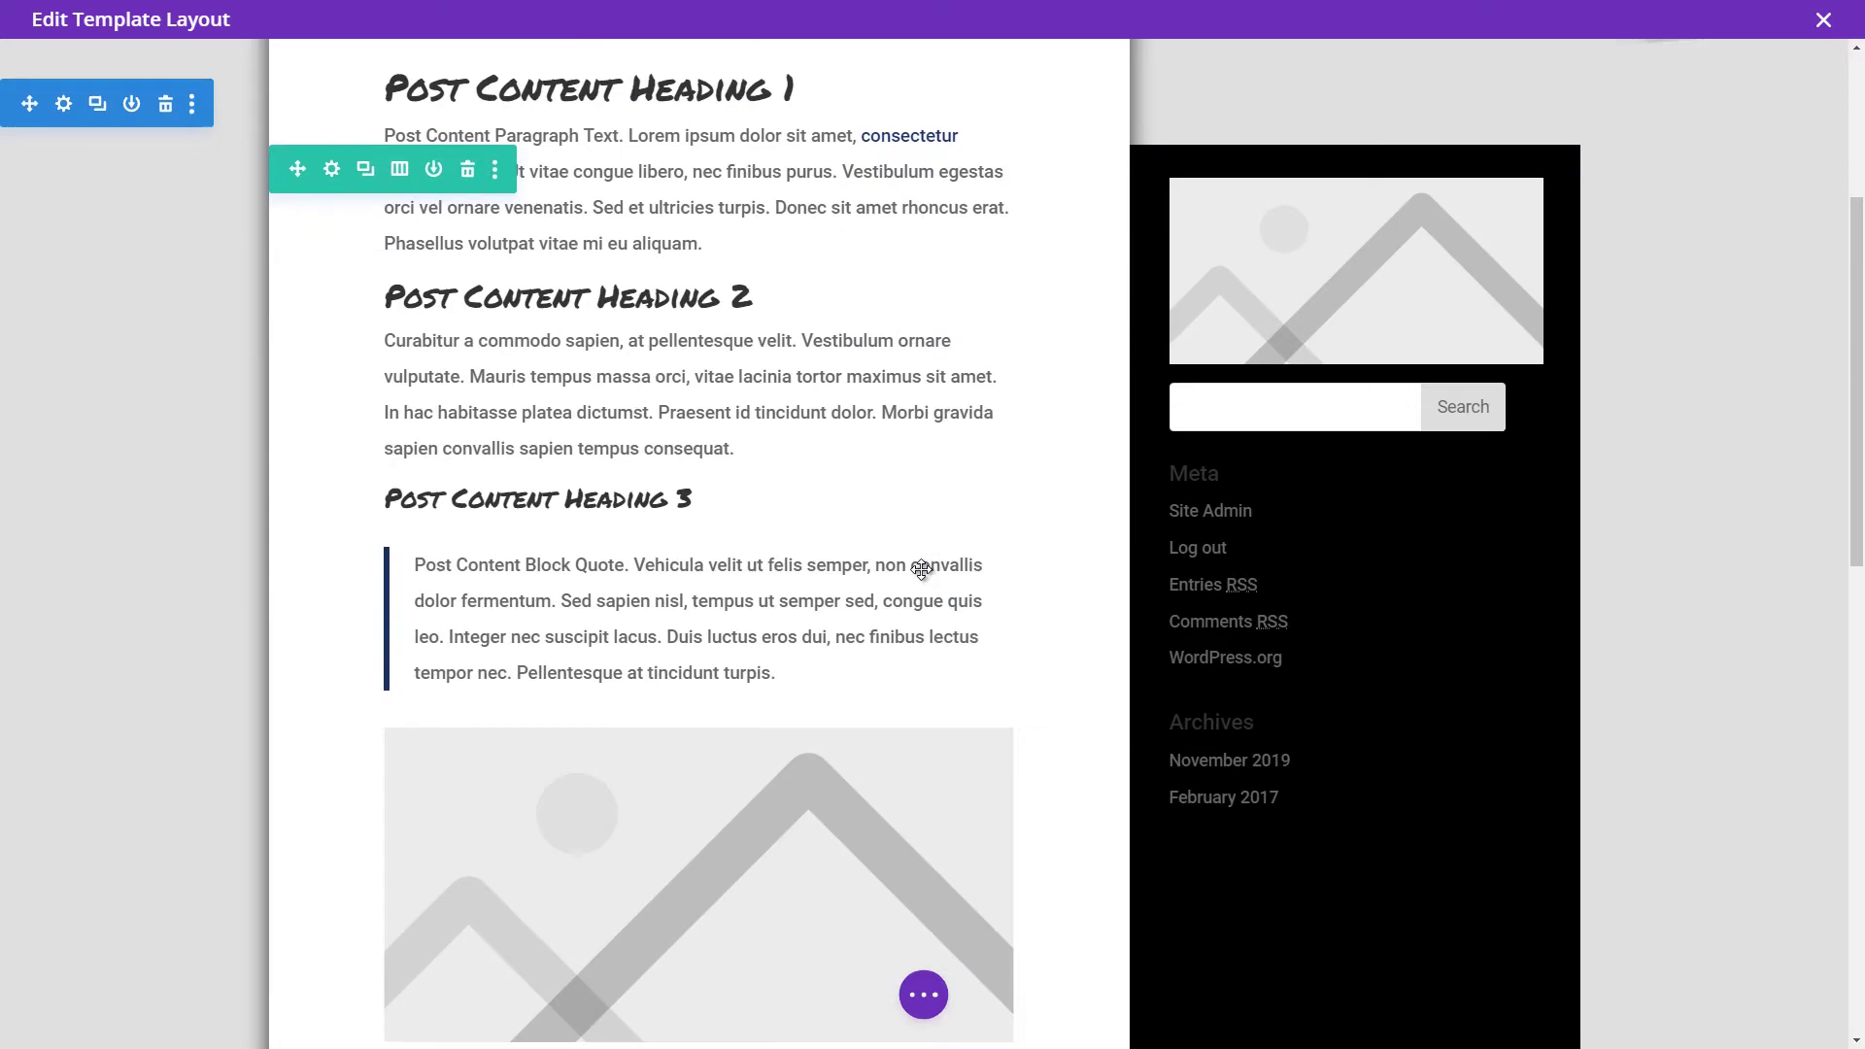
{"action": "scroll", "coordinate": [614, 710], "scroll_direction": "down", "scroll_amount": 5}
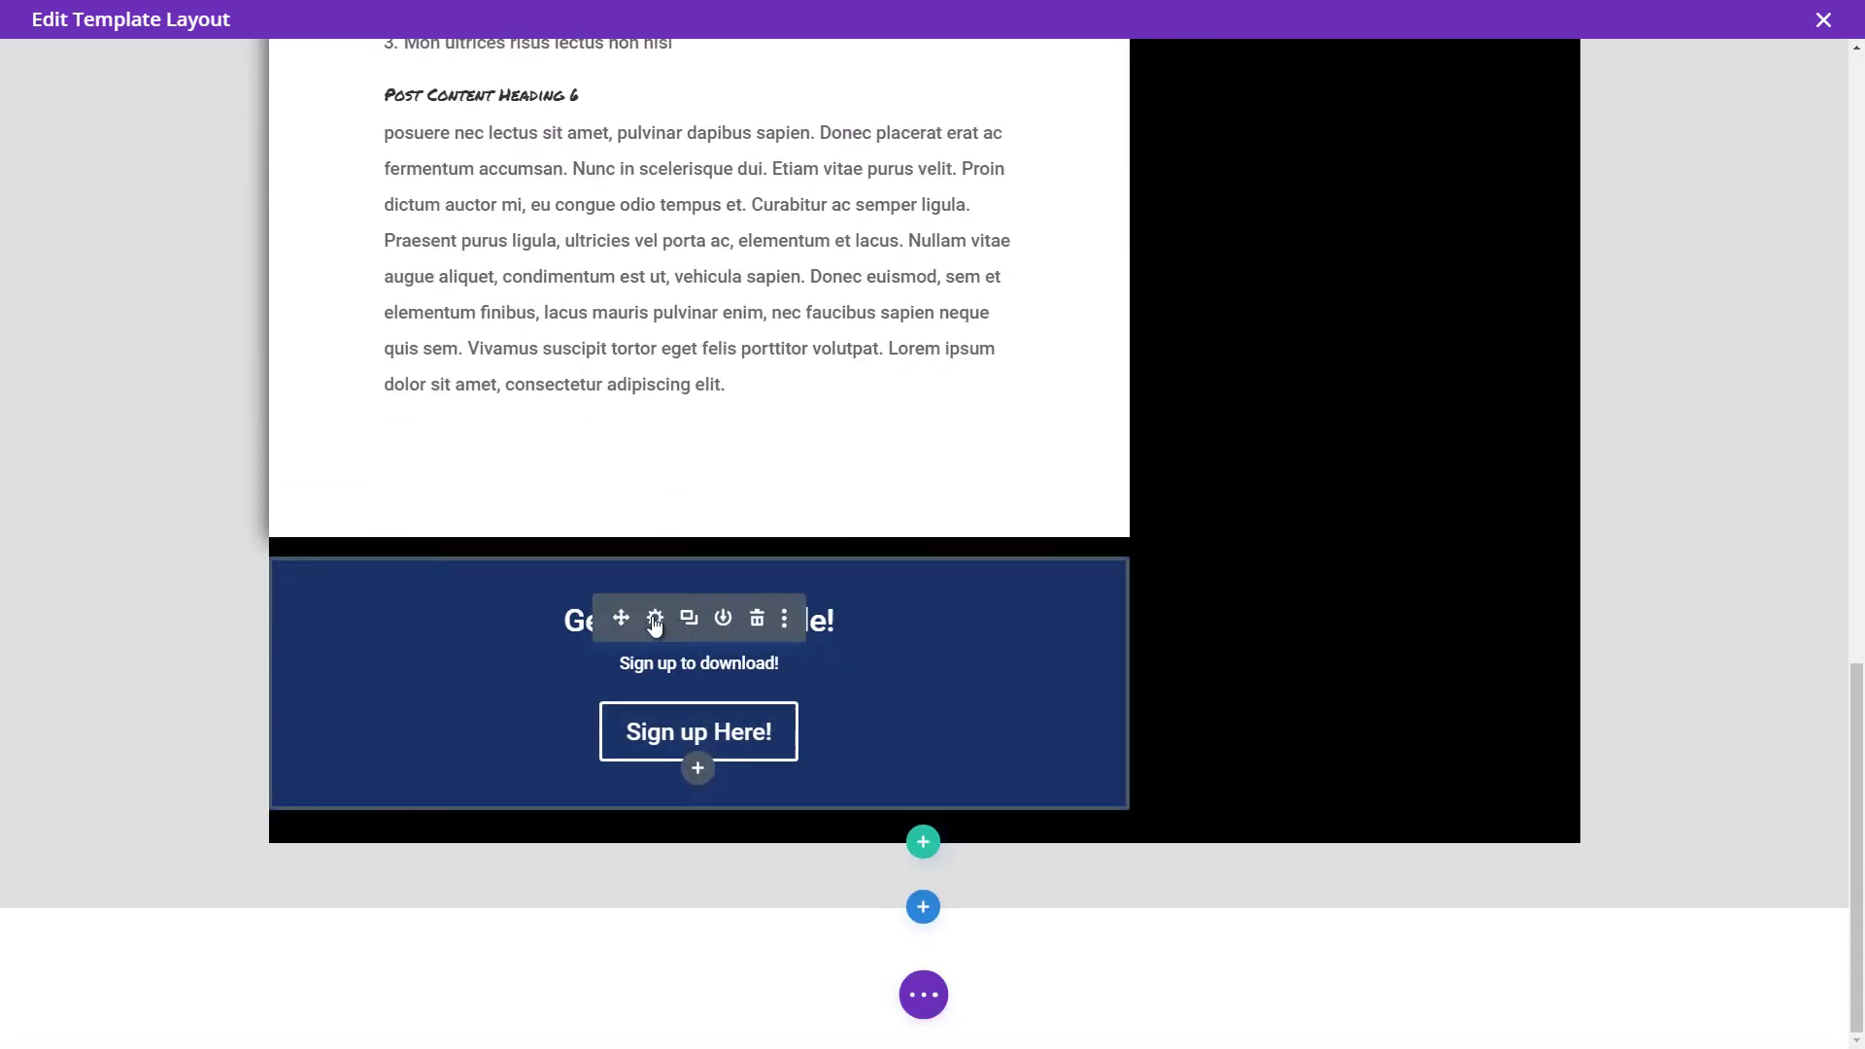
{"action": "left_click", "coordinate": [664, 625]}
{"action": "scroll", "coordinate": [1479, 639], "scroll_direction": "down", "scroll_amount": 5}
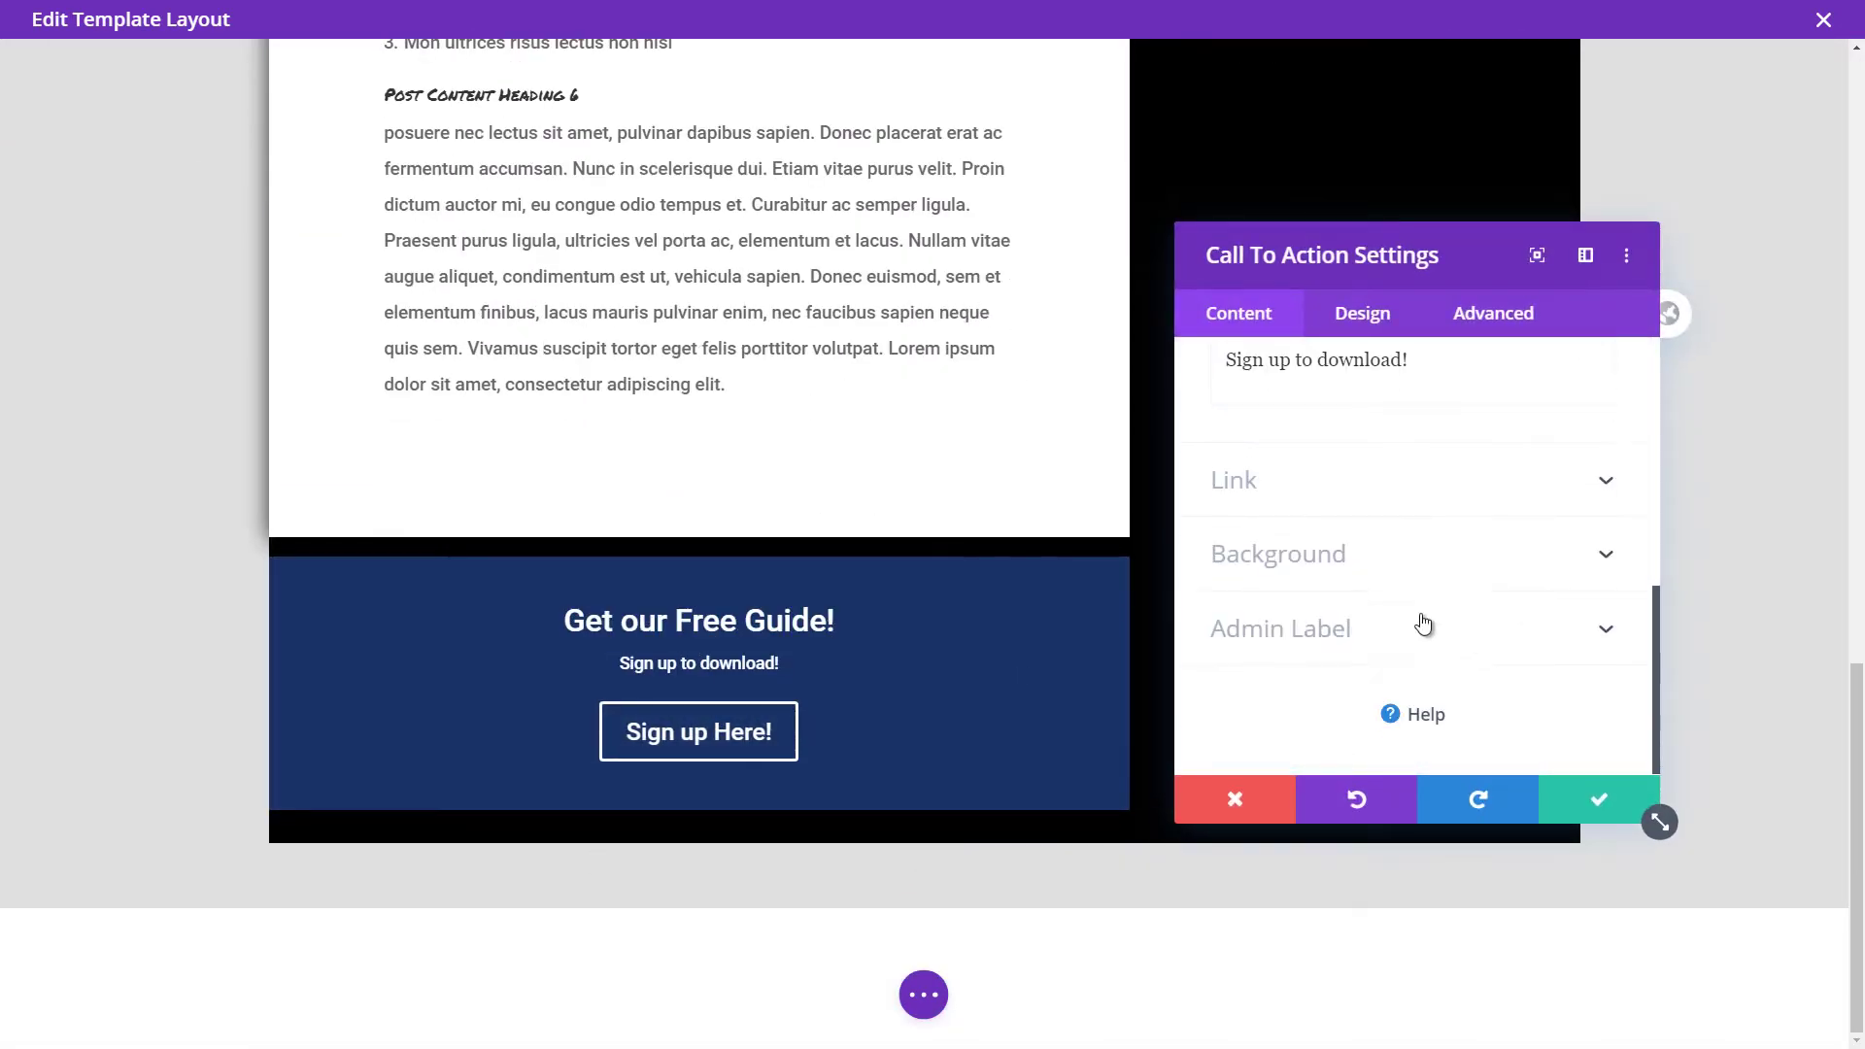
{"action": "left_click", "coordinate": [1376, 577]}
{"action": "scroll", "coordinate": [1360, 666], "scroll_direction": "down", "scroll_amount": 1}
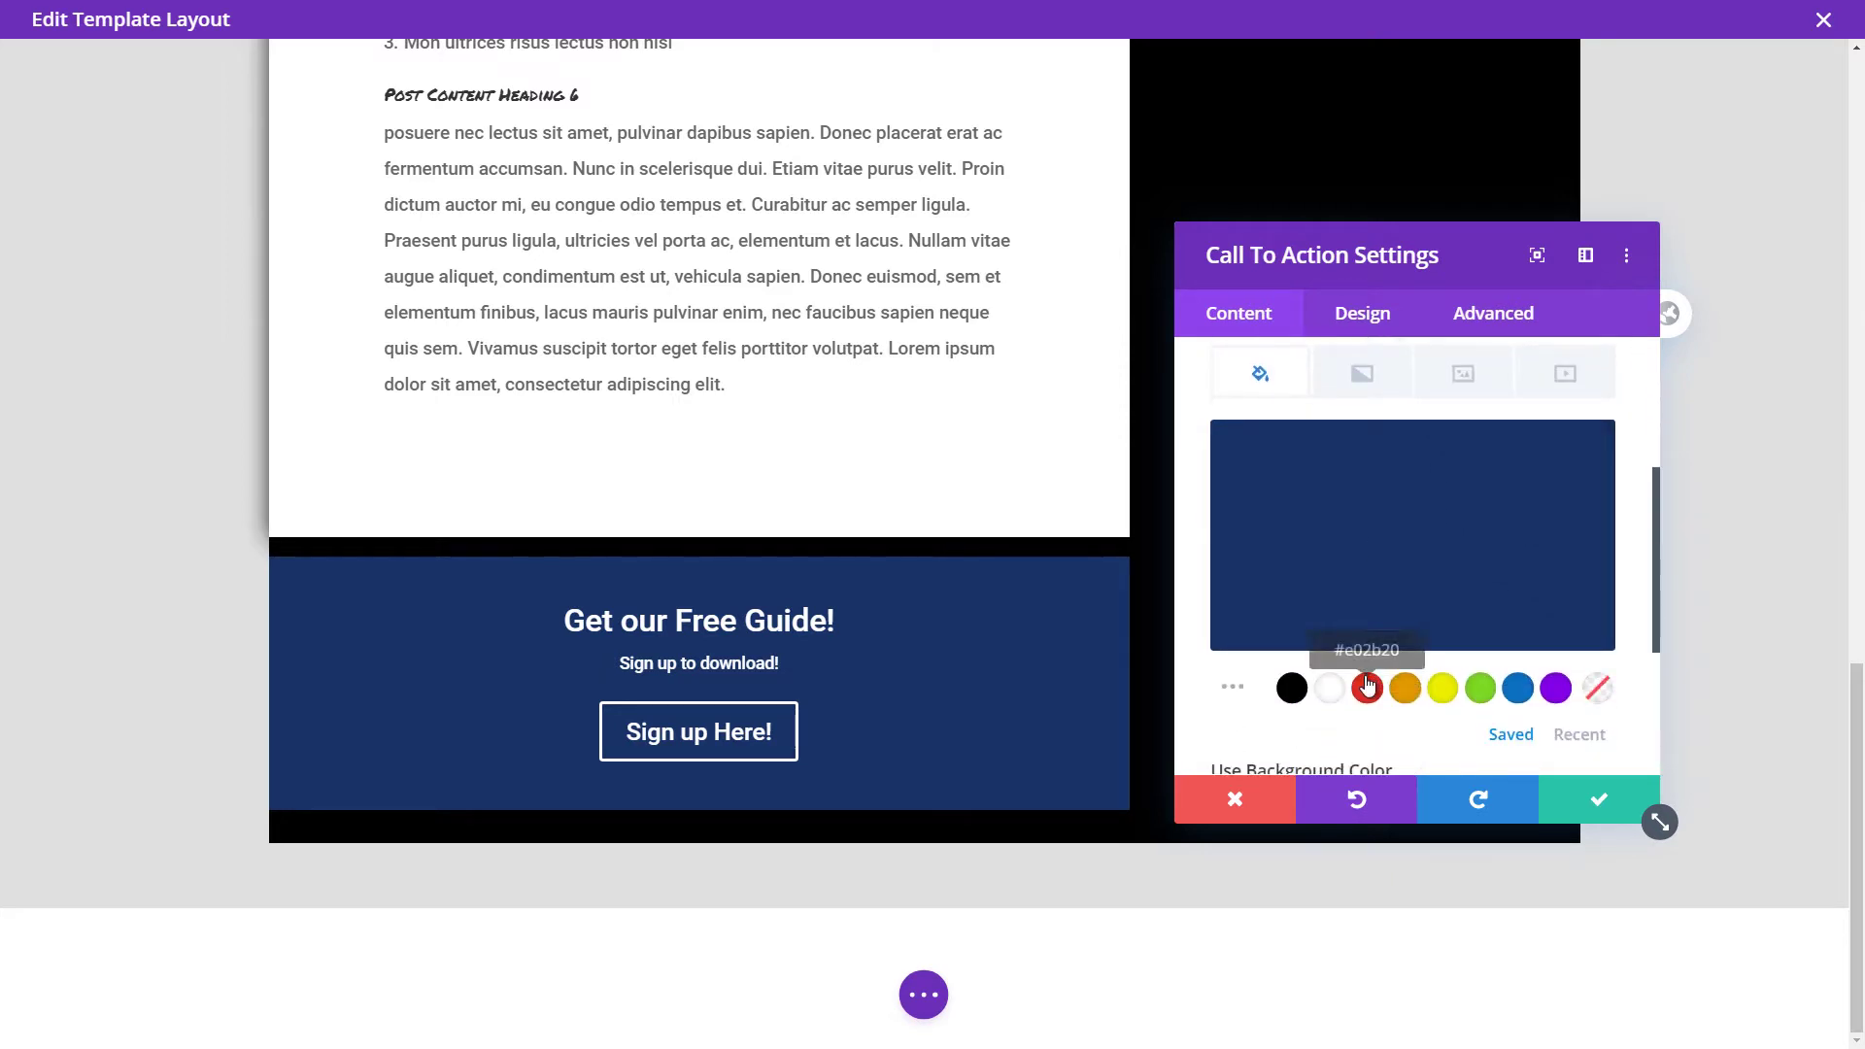
{"action": "left_click", "coordinate": [1367, 688]}
Apply texture.jpg from the media library as the Call To Action's background image and save the module.
{"action": "left_click", "coordinate": [1465, 400]}
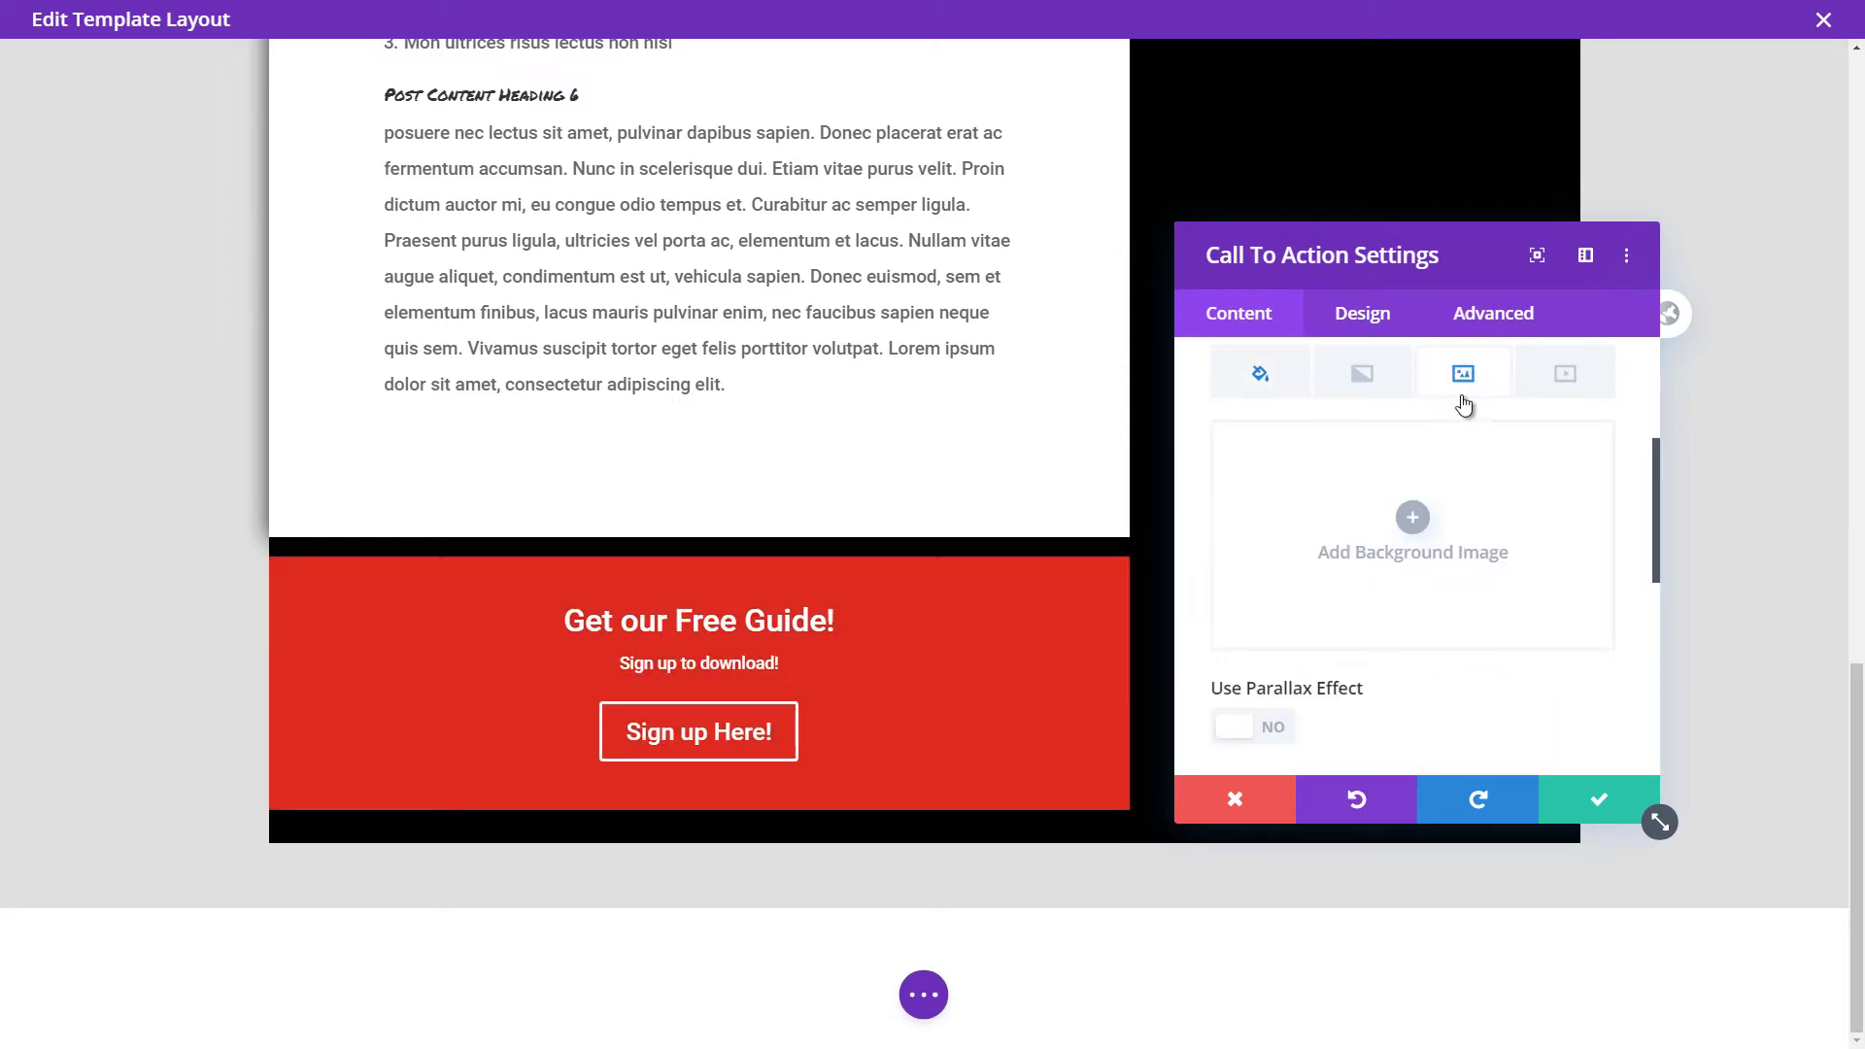
{"action": "left_click", "coordinate": [1415, 544]}
{"action": "left_click", "coordinate": [633, 287]}
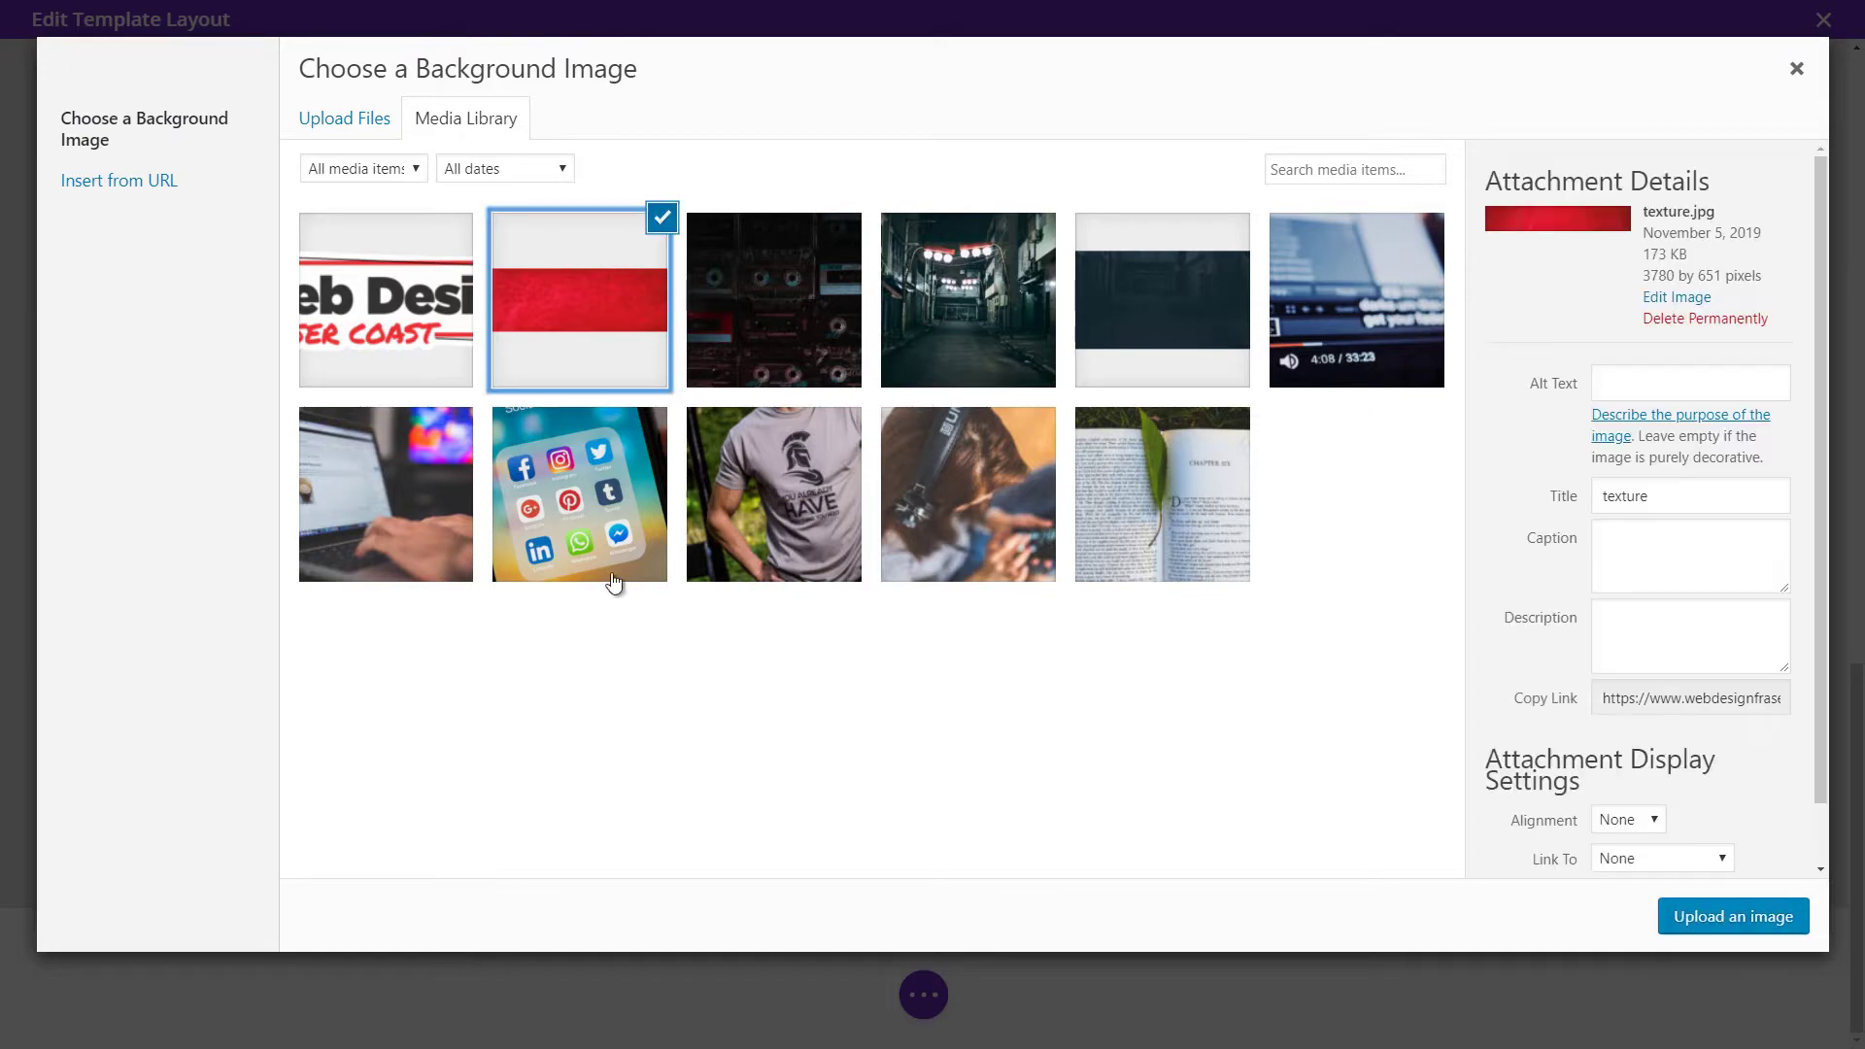
{"action": "left_click", "coordinate": [1724, 917]}
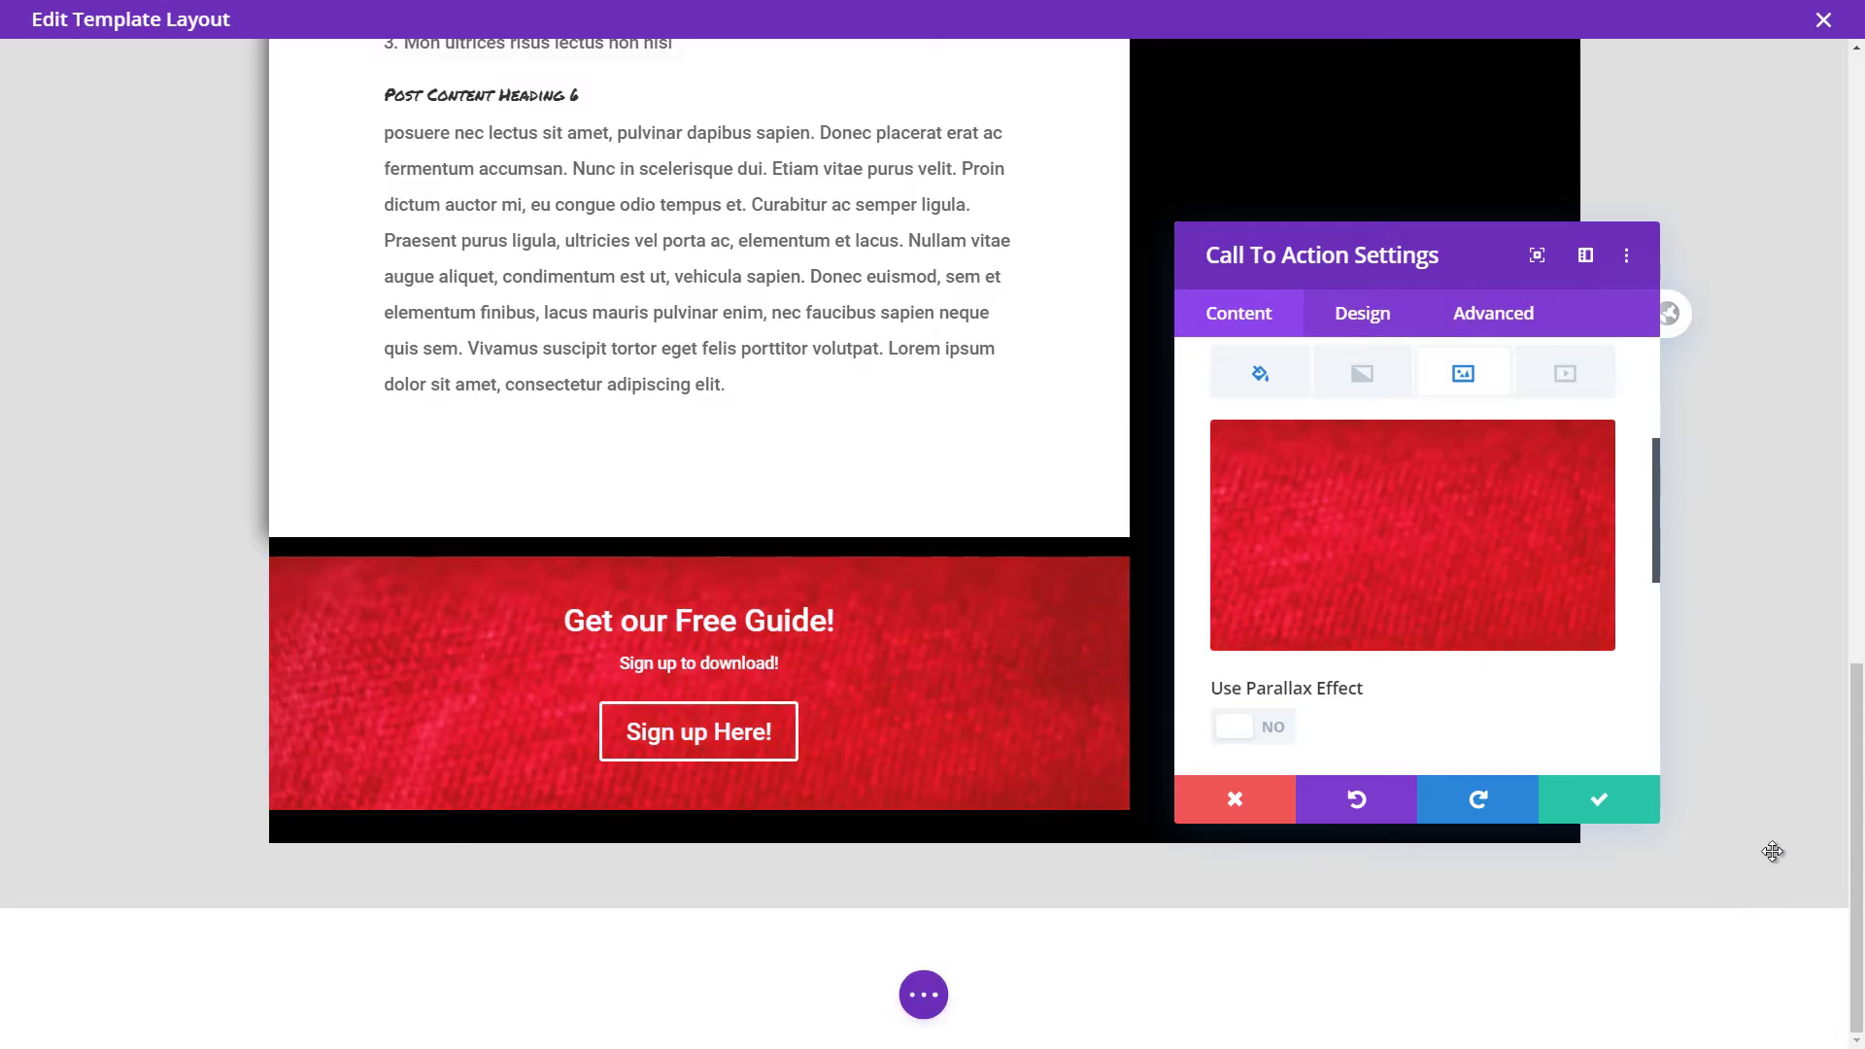
{"action": "left_click", "coordinate": [1607, 809]}
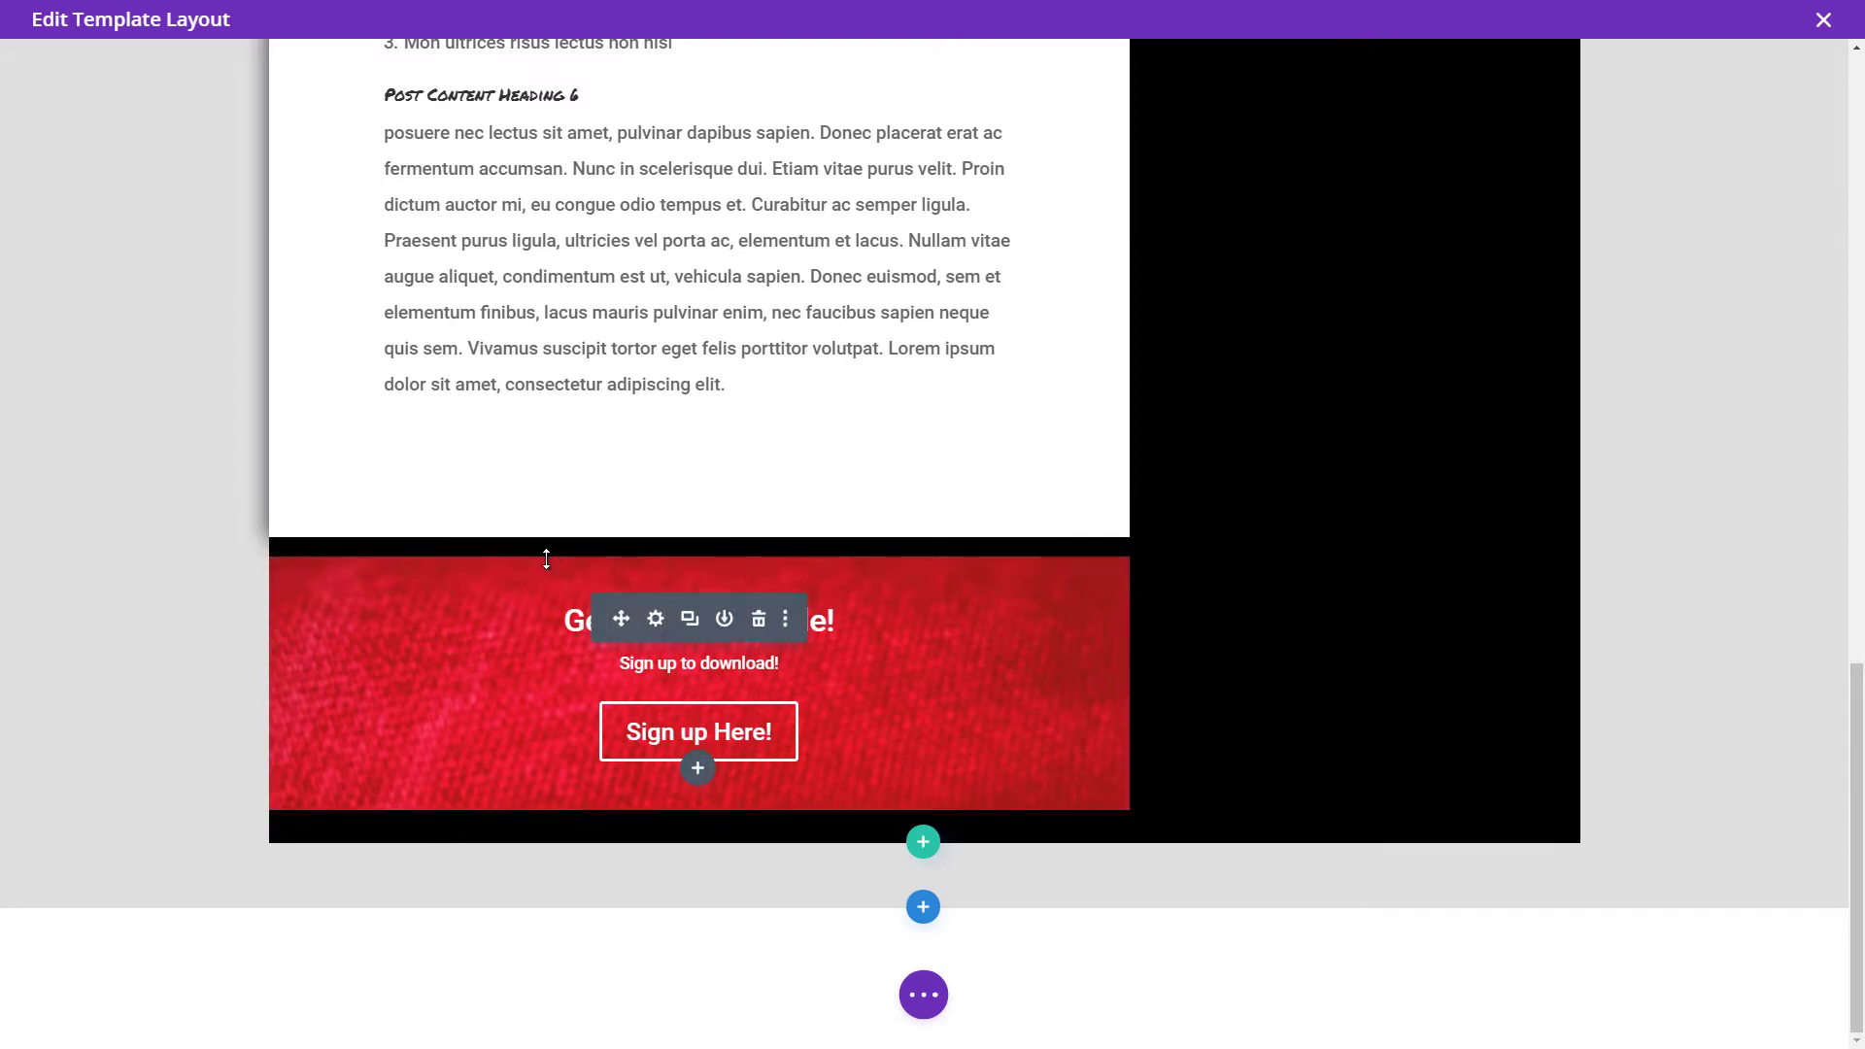
Set the Call To Action's bottom margin to -150px and save the module settings.
{"action": "left_click", "coordinate": [656, 619]}
{"action": "left_click", "coordinate": [1359, 326]}
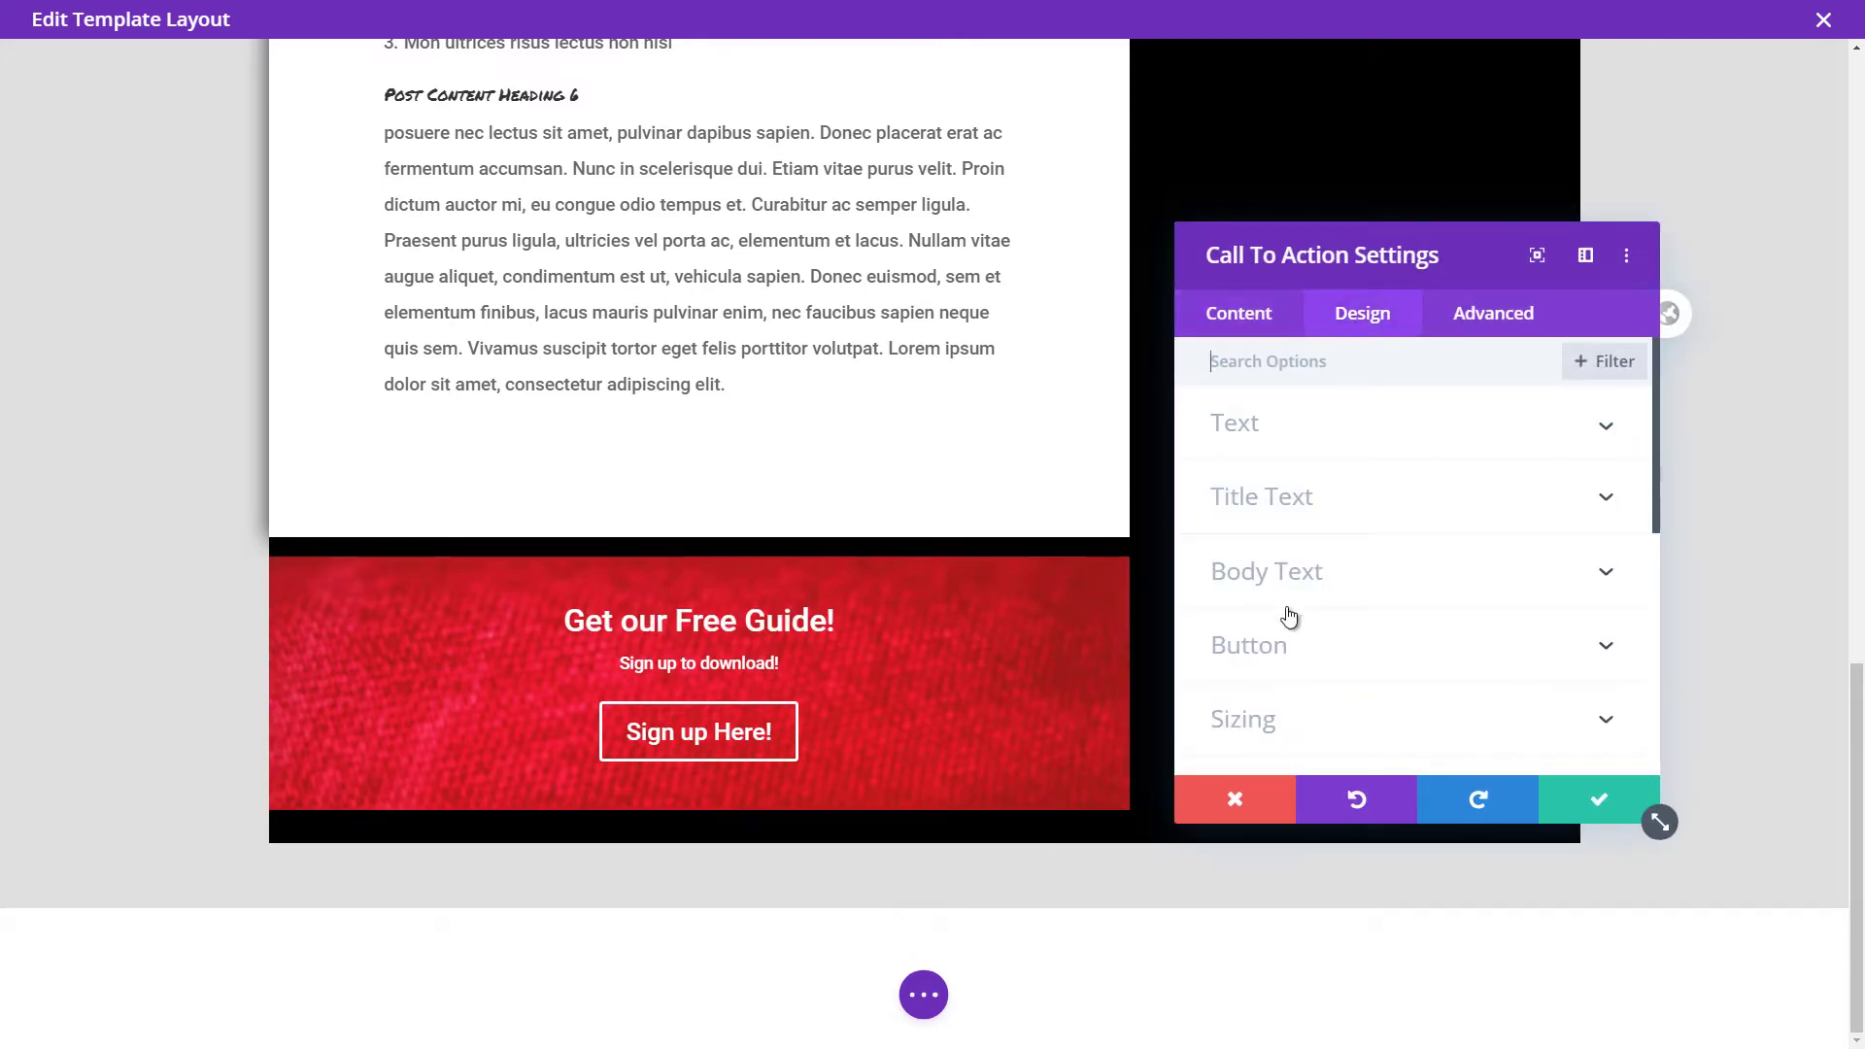
{"action": "scroll", "coordinate": [1295, 622], "scroll_direction": "down", "scroll_amount": 3}
{"action": "left_click", "coordinate": [1338, 518]}
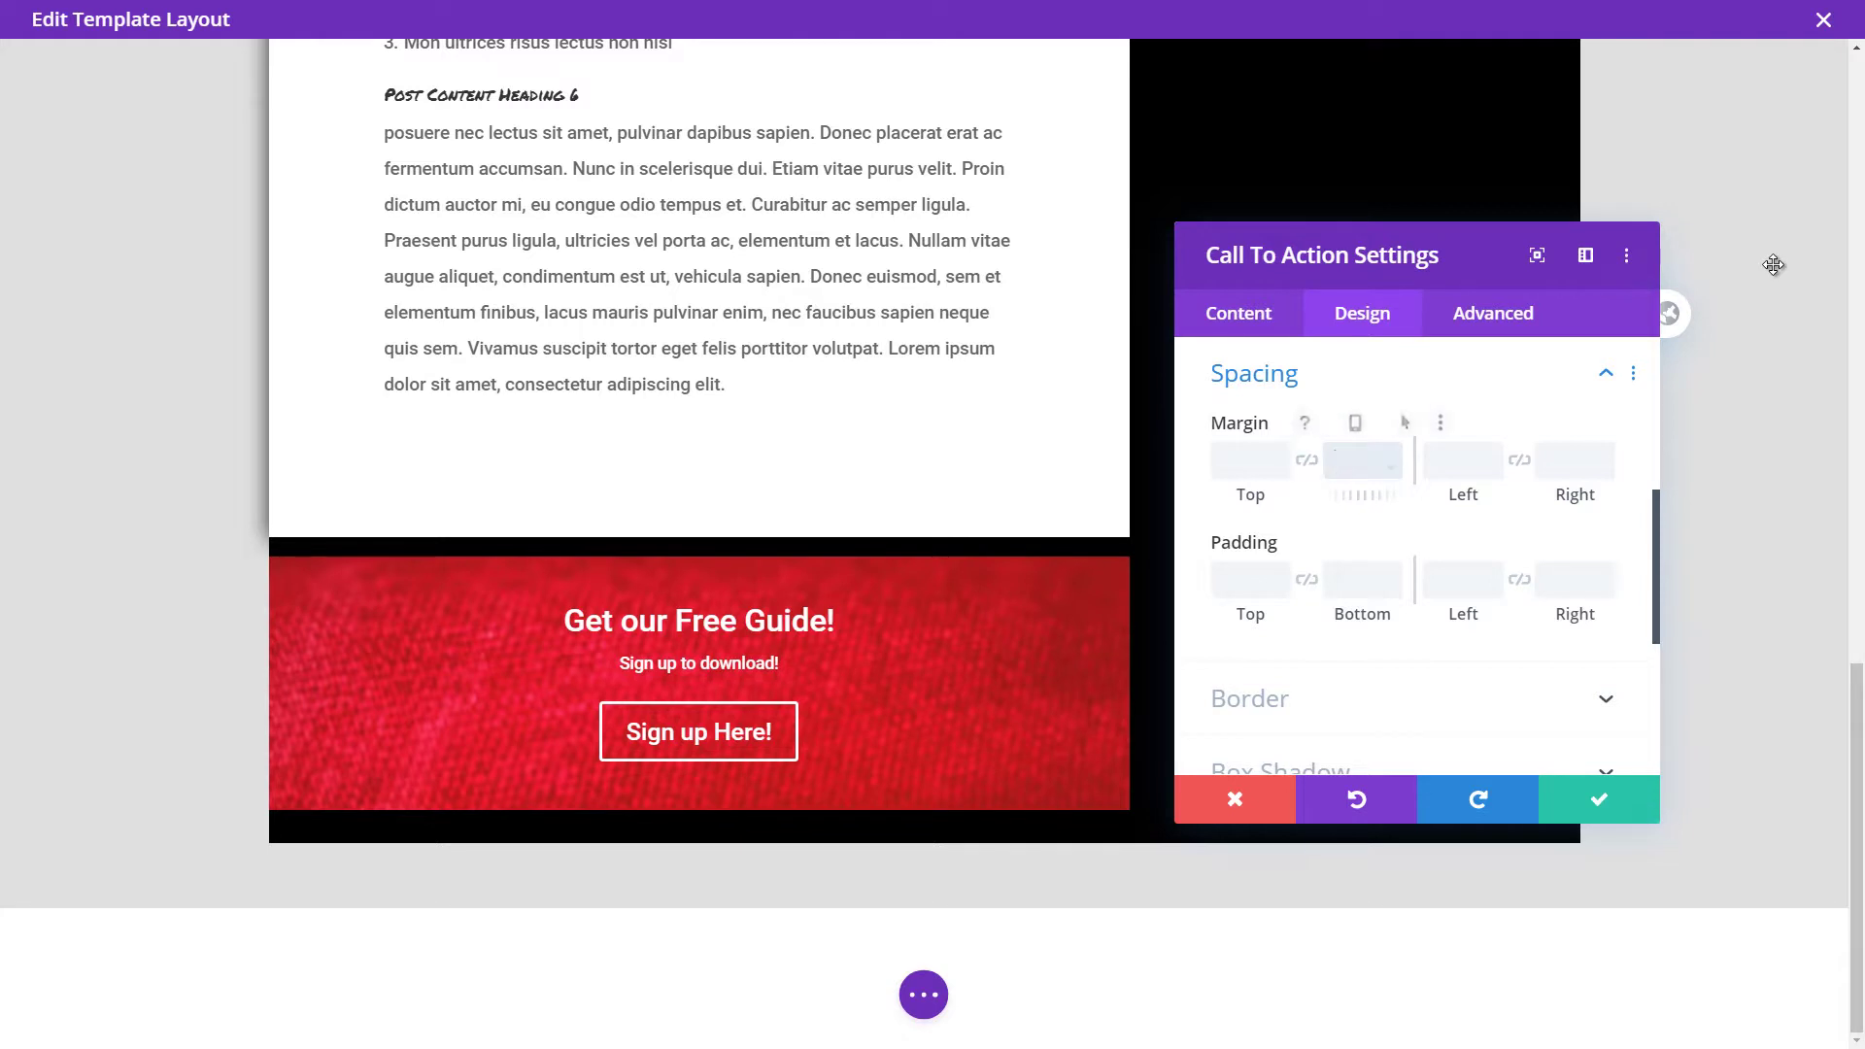
{"action": "type", "text": "-"}
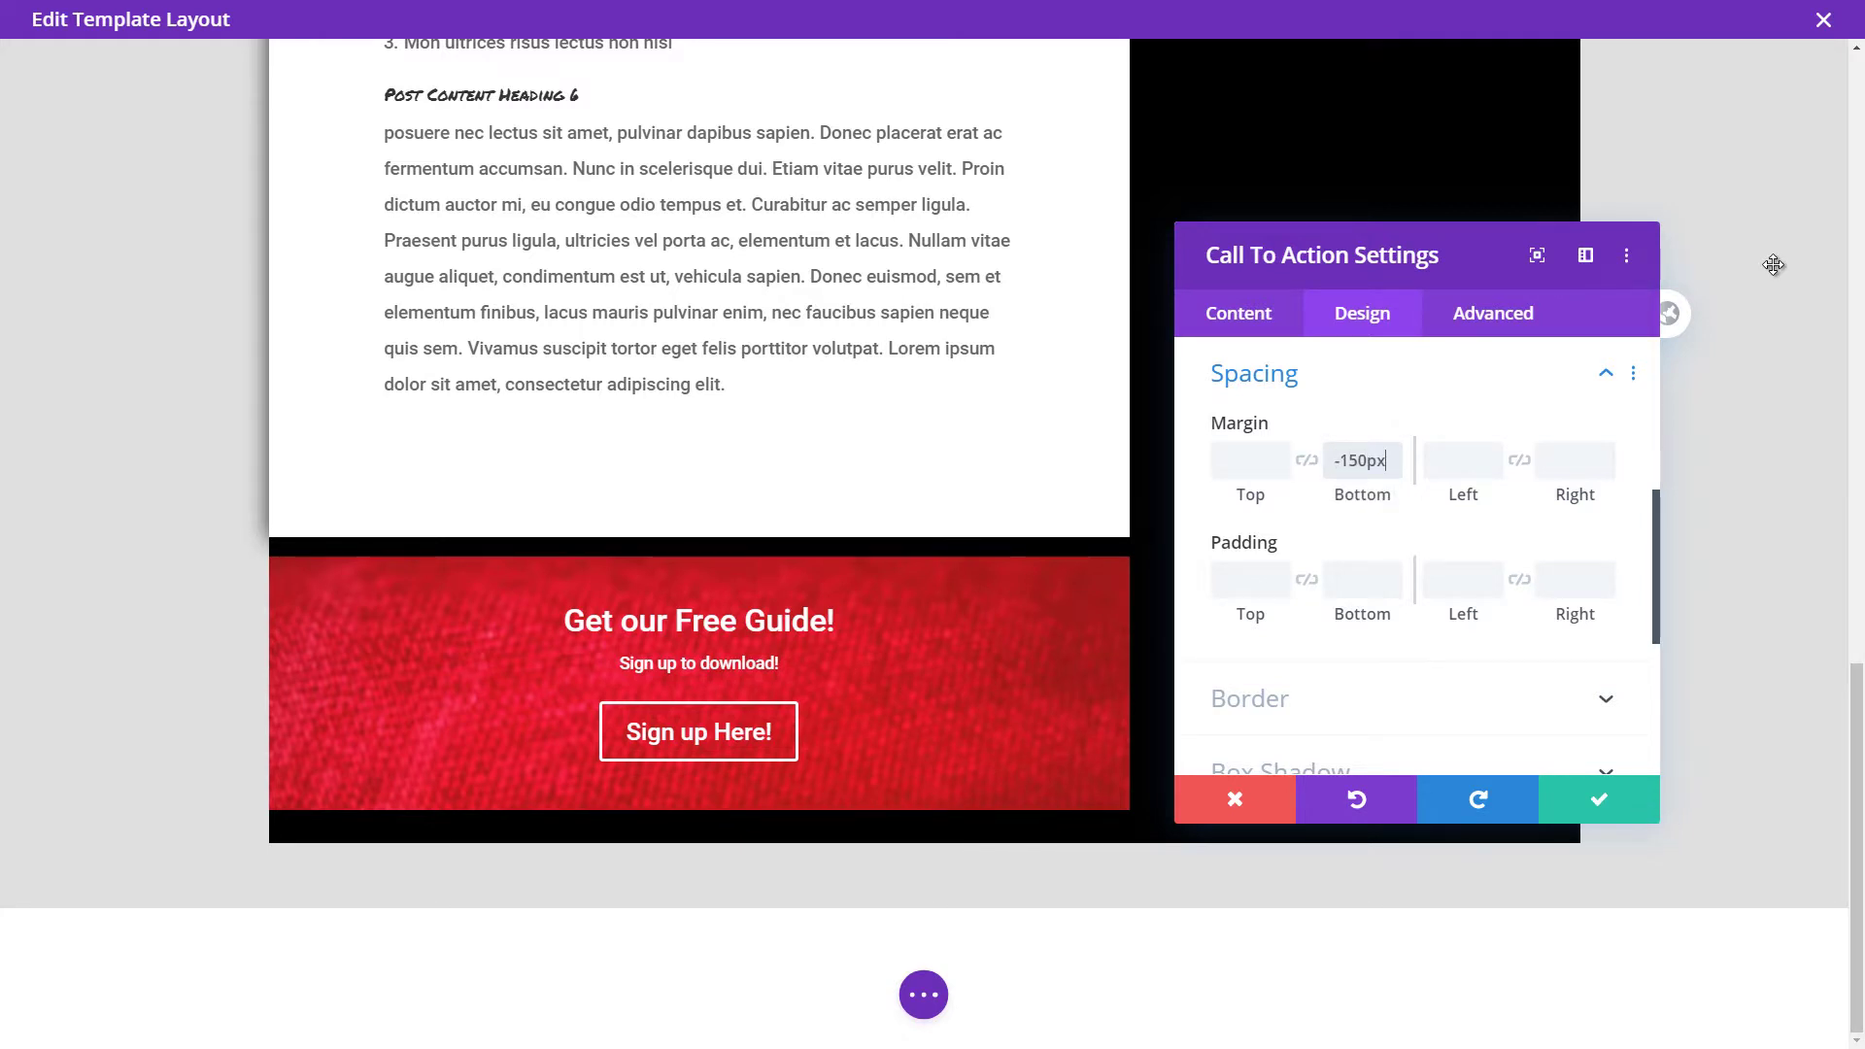
{"action": "type", "text": "150px"}
{"action": "key", "text": "Tab"}
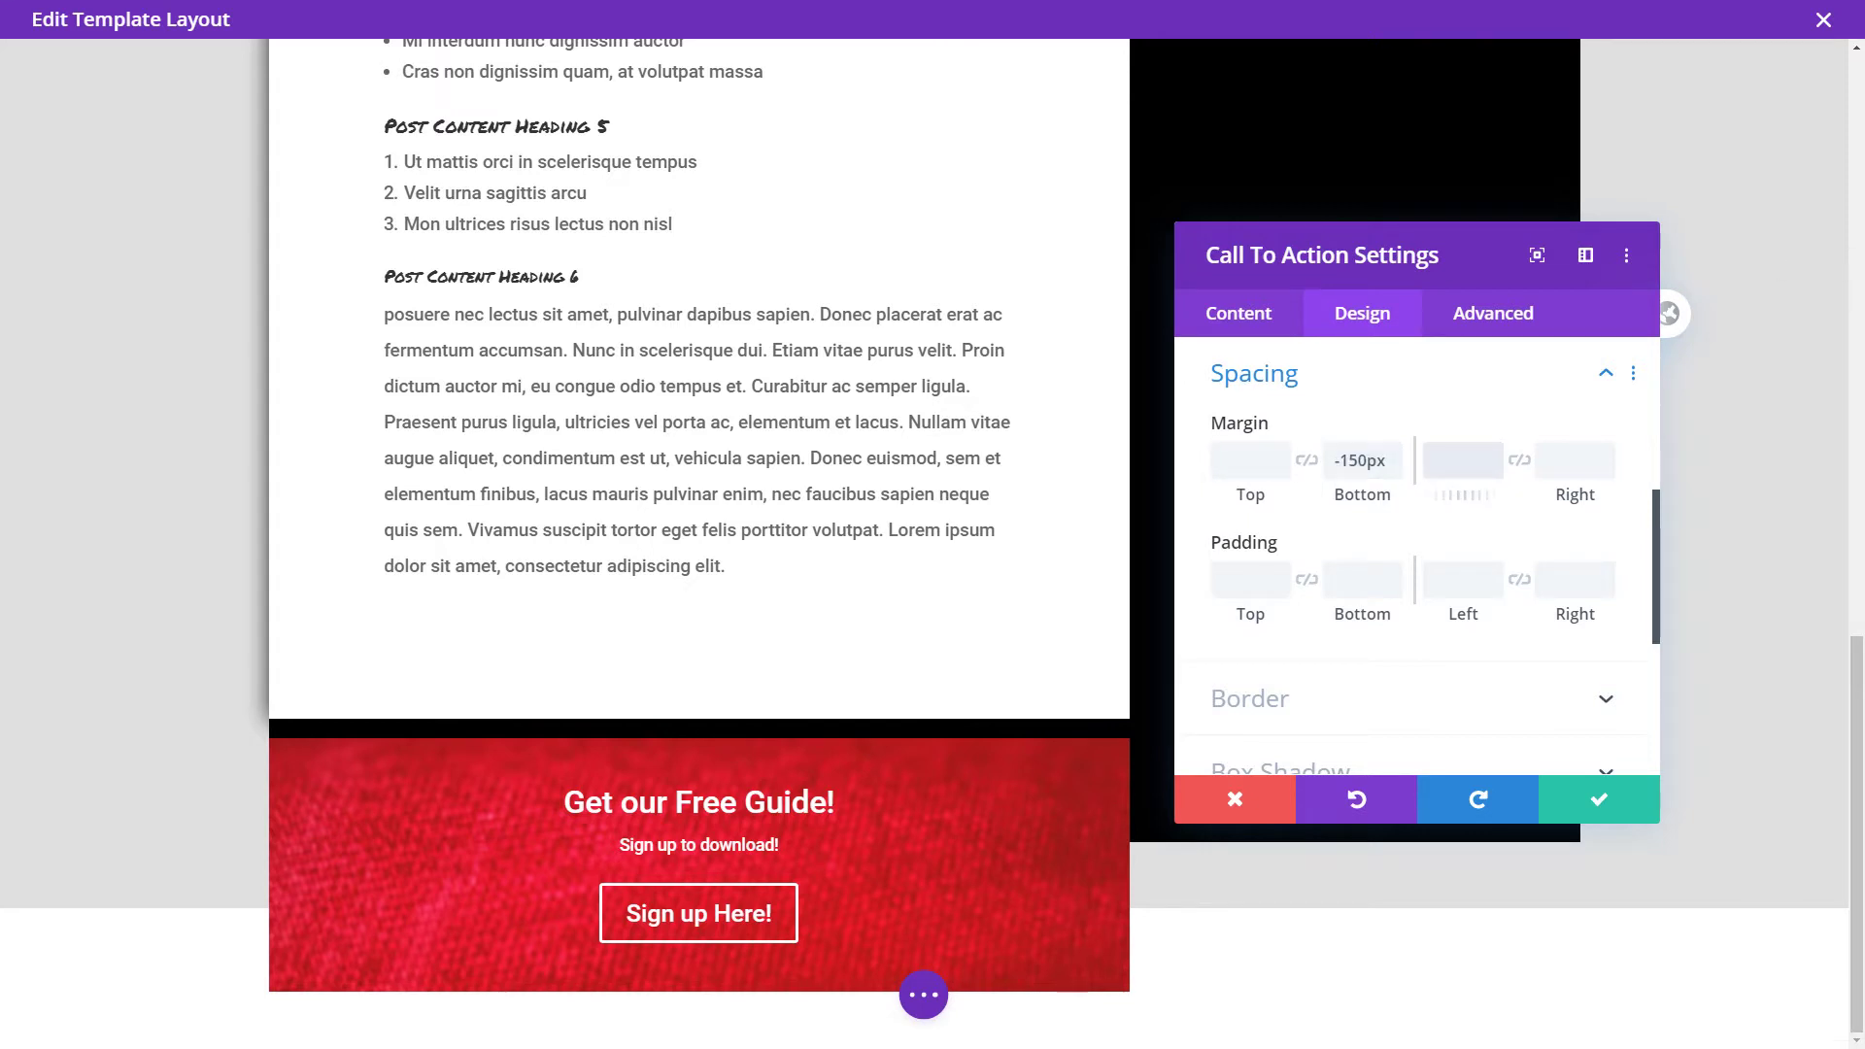
{"action": "left_click", "coordinate": [1600, 802]}
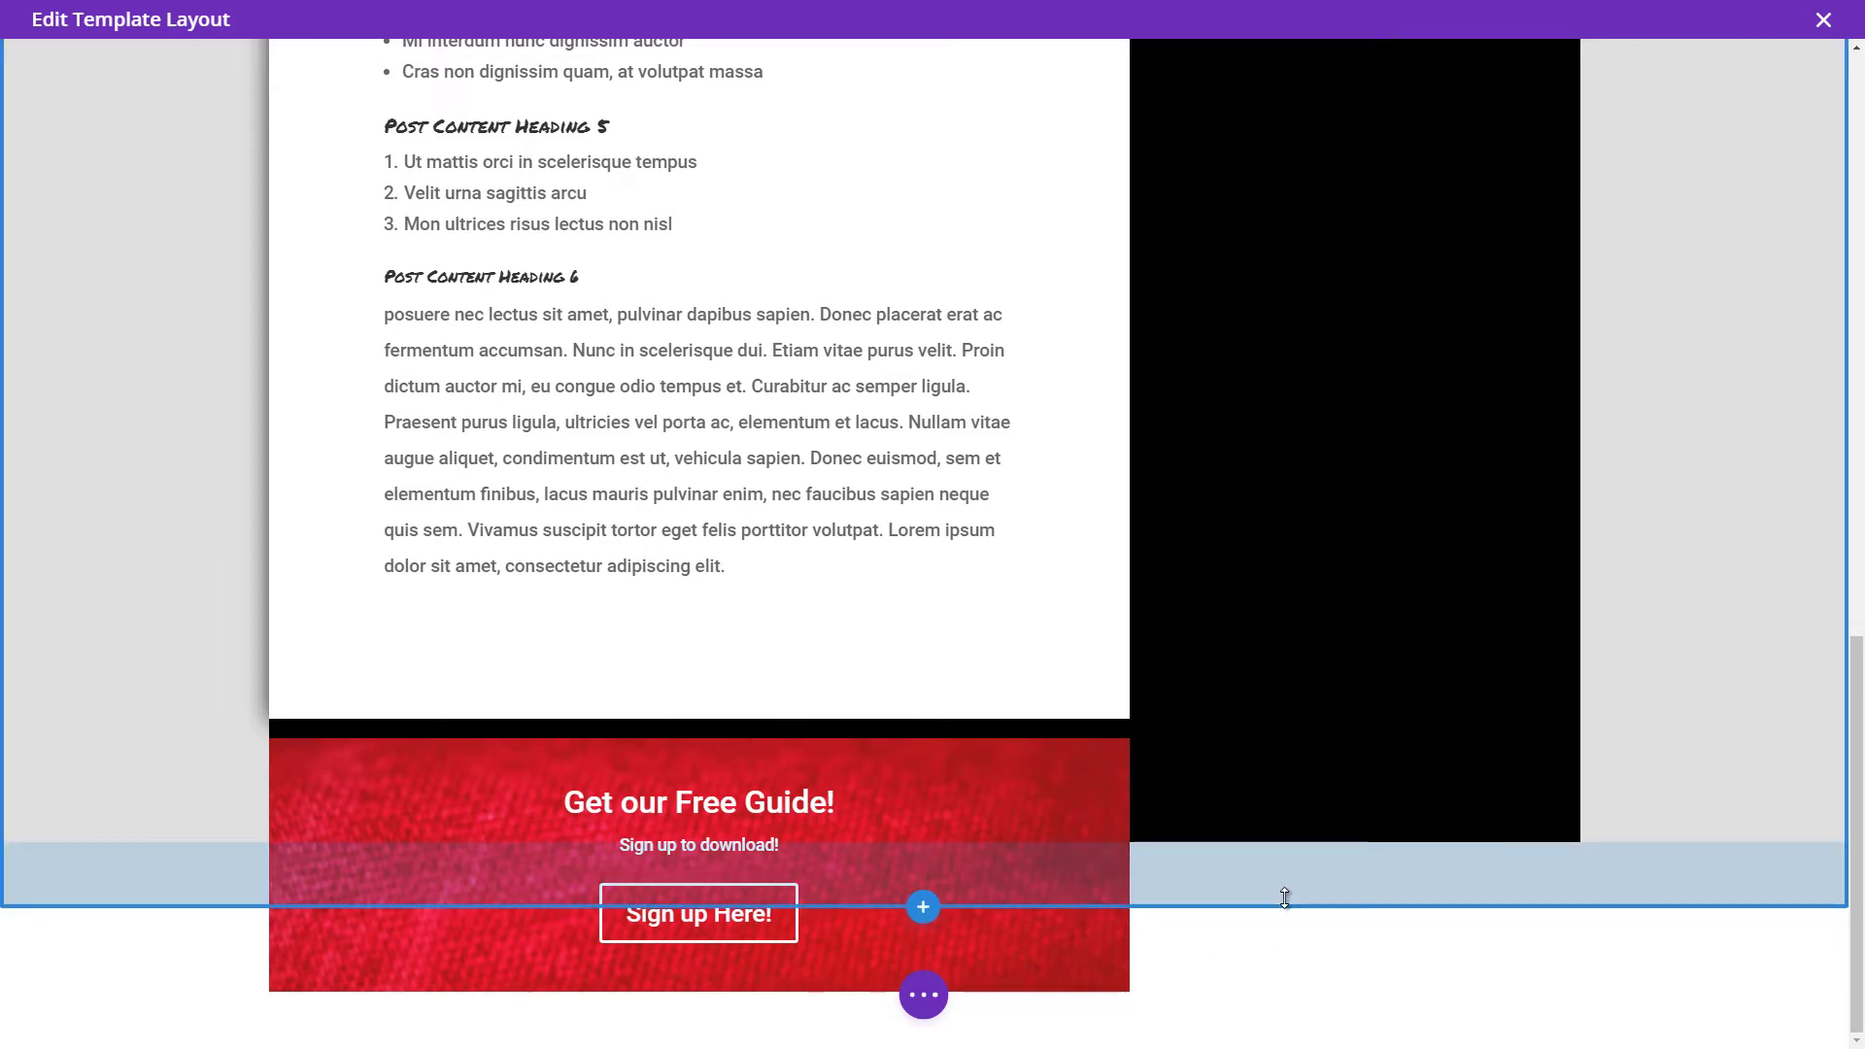
Increase the post content section's bottom padding so its grey background extends below the Call To Action.
{"action": "left_click_drag", "start_coordinate": [1284, 902], "coordinate": [1283, 1016]}
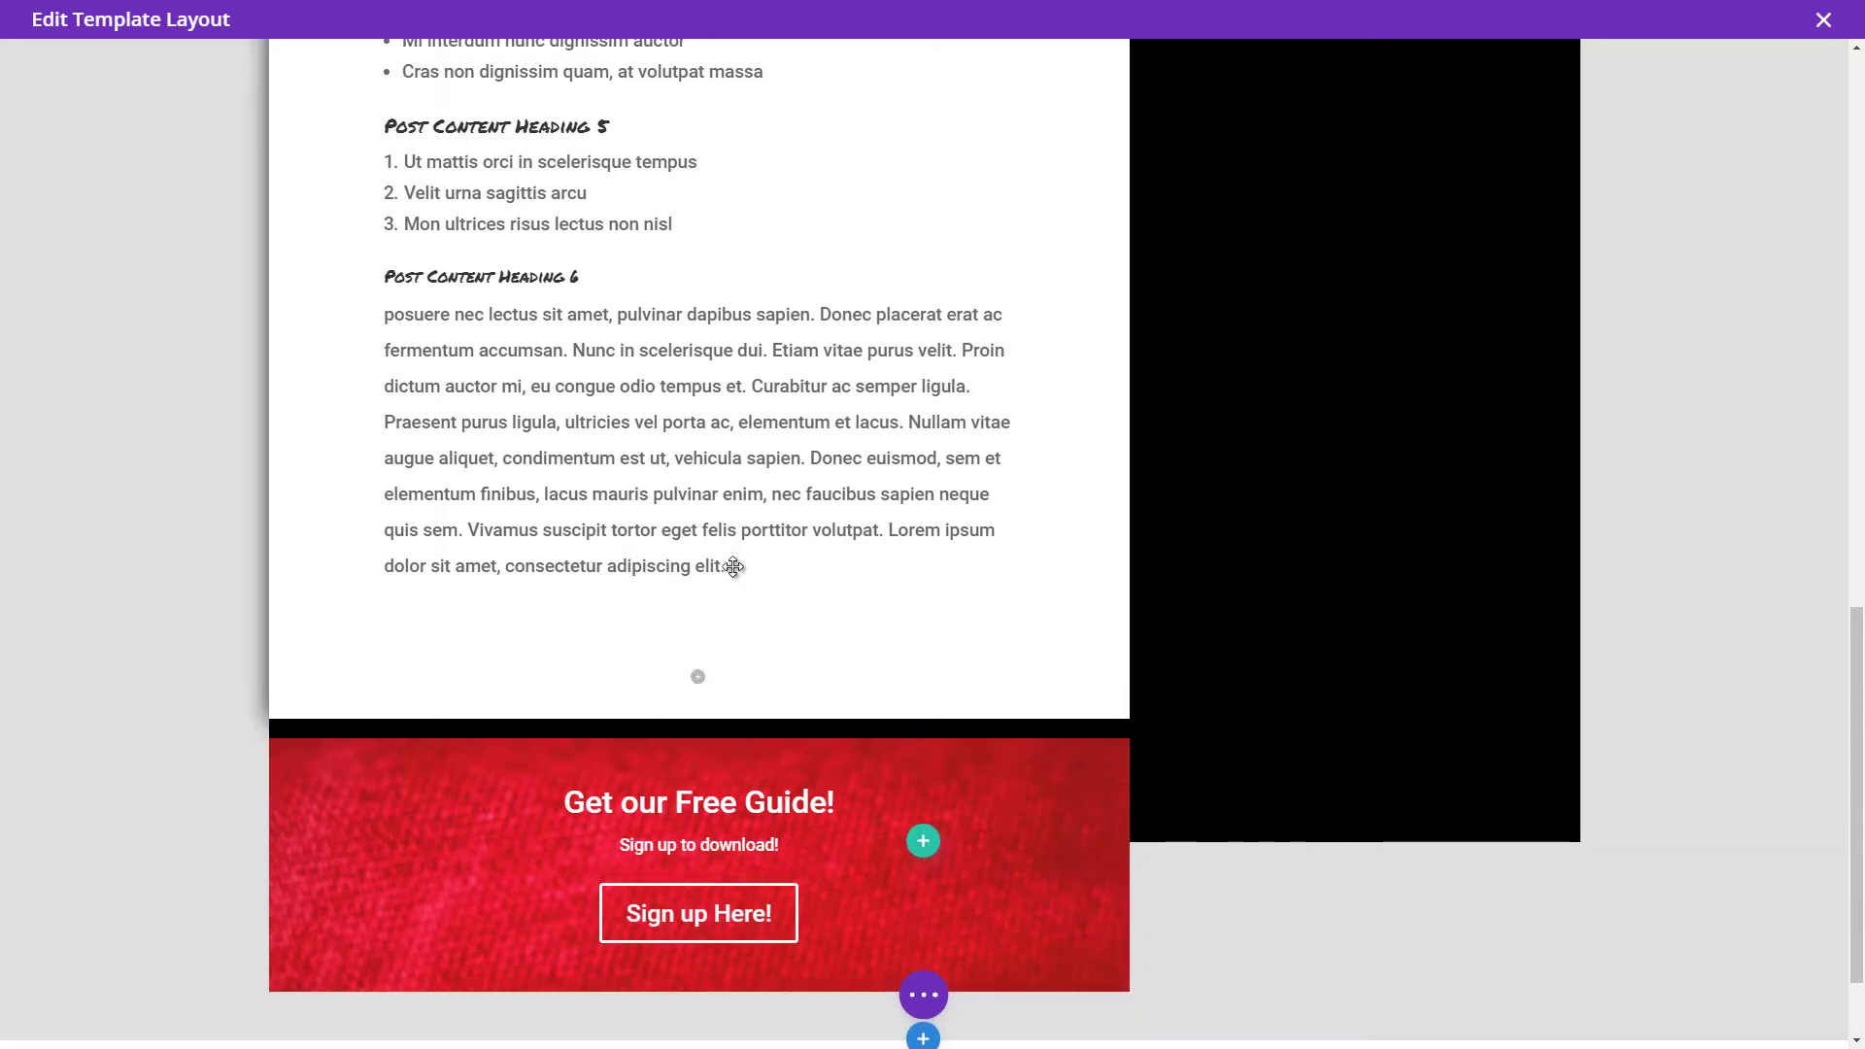
{"action": "scroll", "coordinate": [961, 540], "scroll_direction": "up", "scroll_amount": 20}
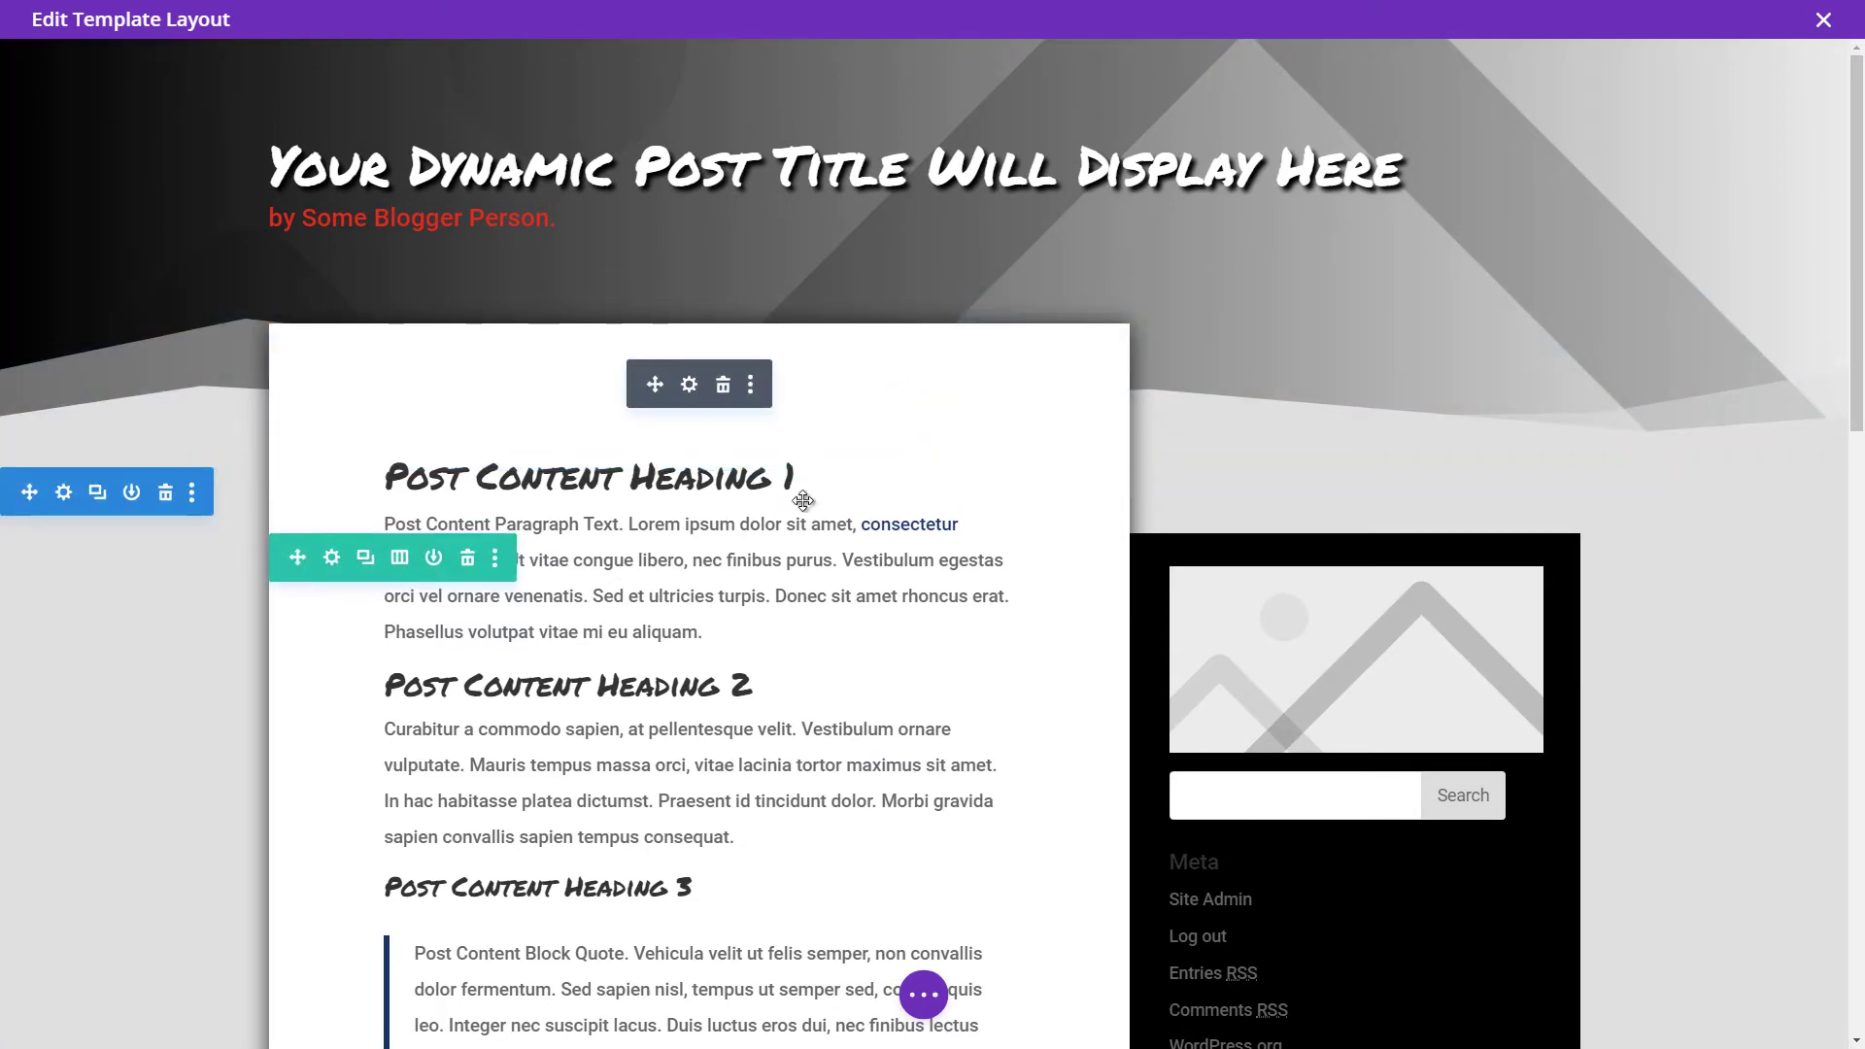
Save the body template layout, close the layout editor and save the Theme Builder changes.
{"action": "left_click", "coordinate": [924, 994]}
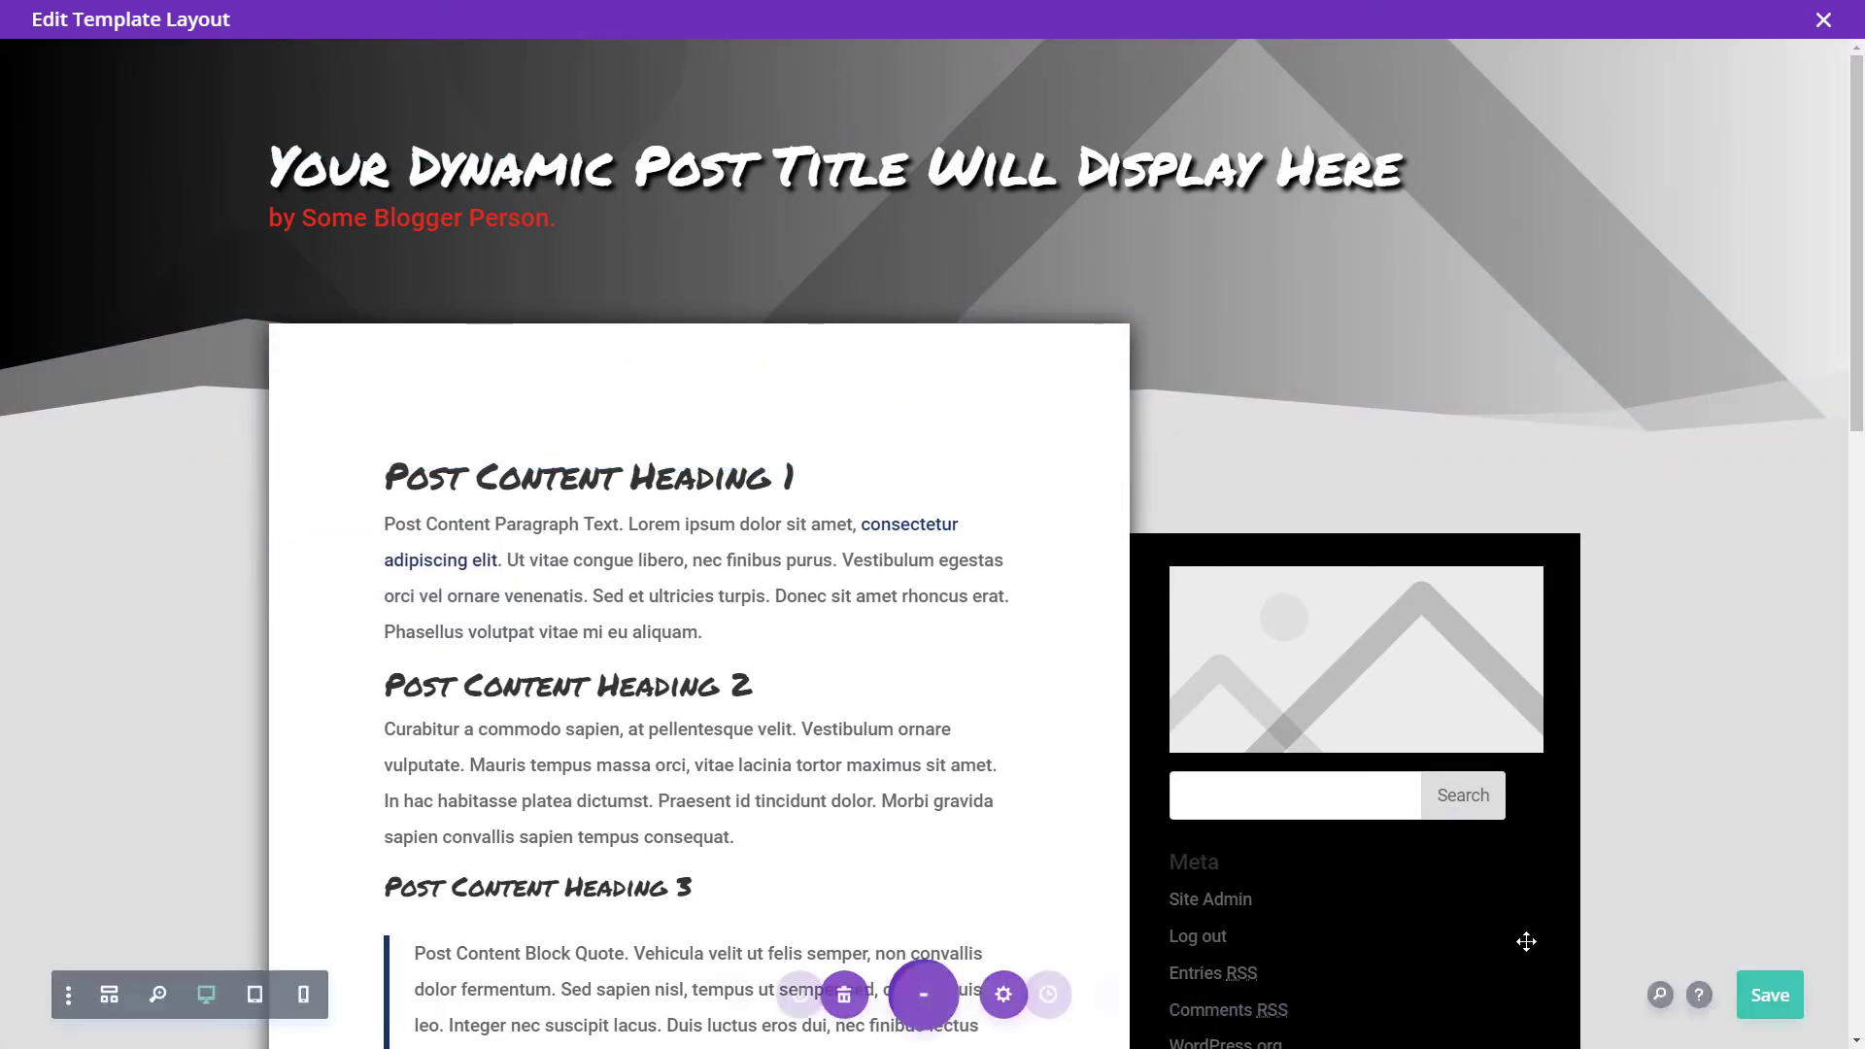
{"action": "left_click", "coordinate": [1768, 1018]}
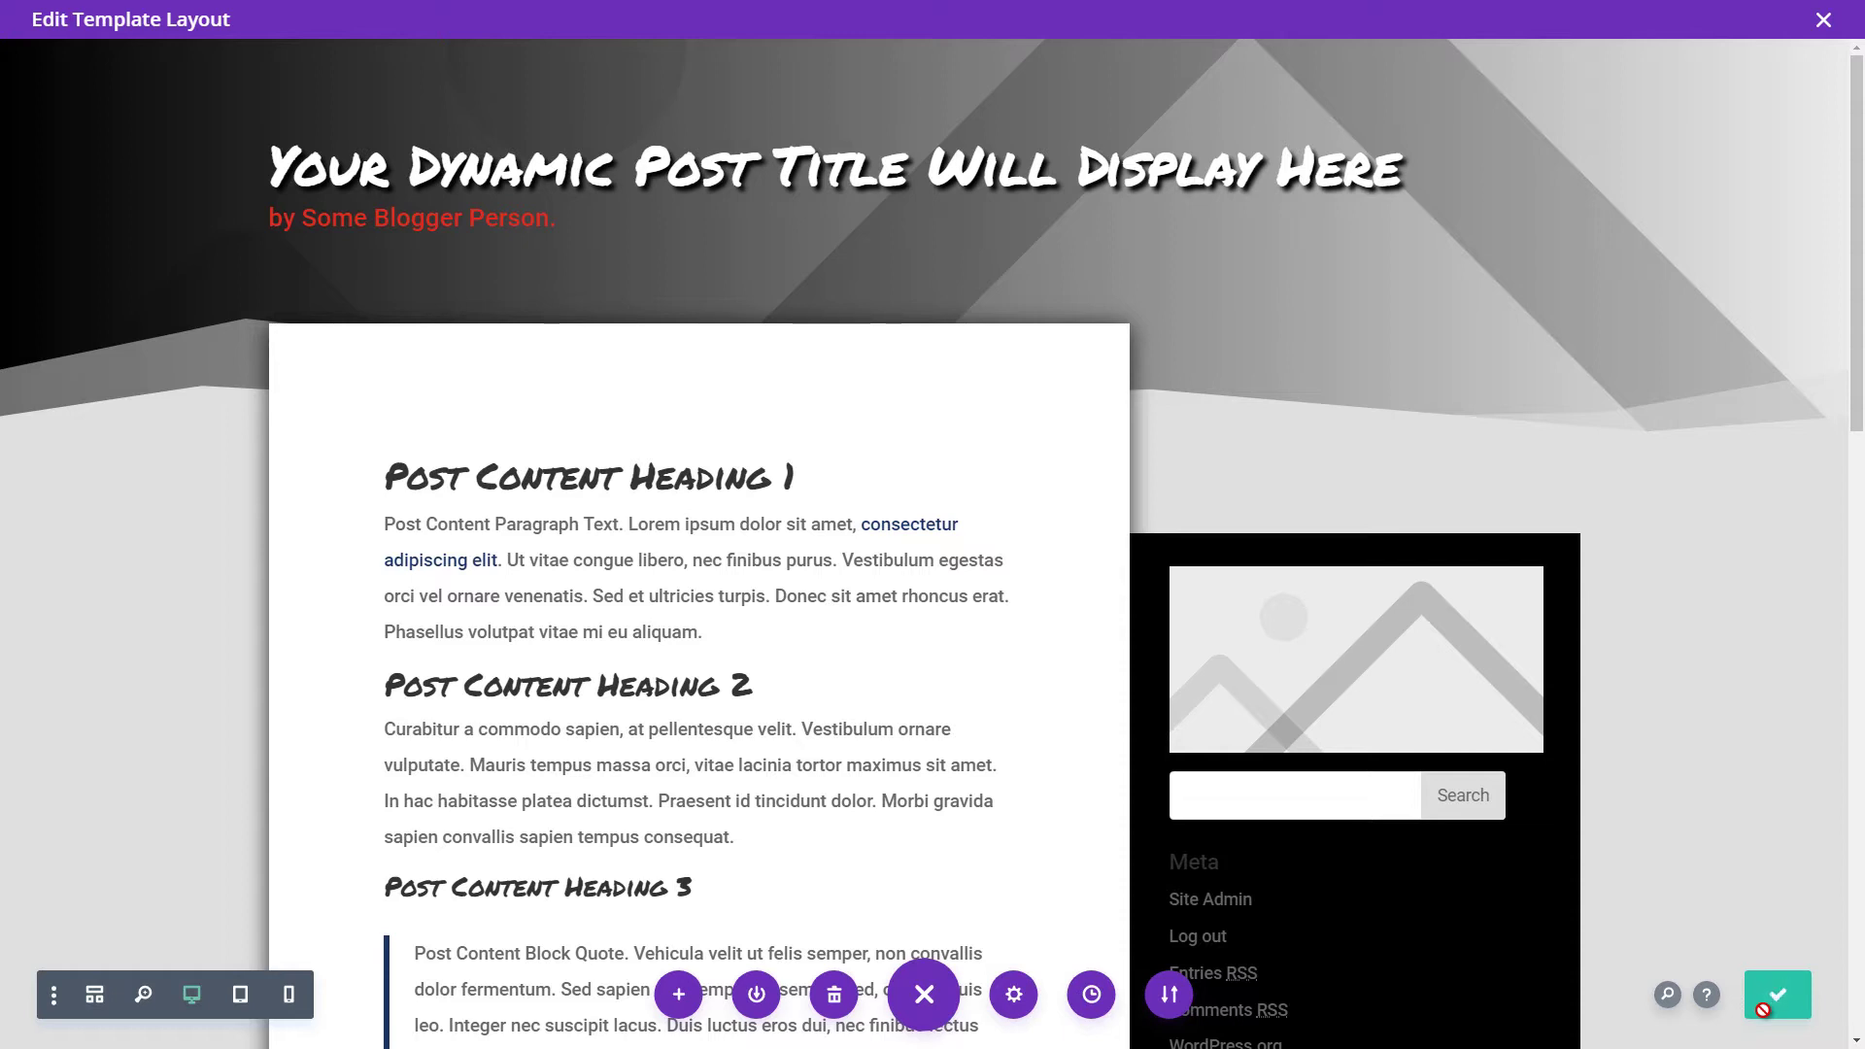
{"action": "left_click", "coordinate": [1824, 20]}
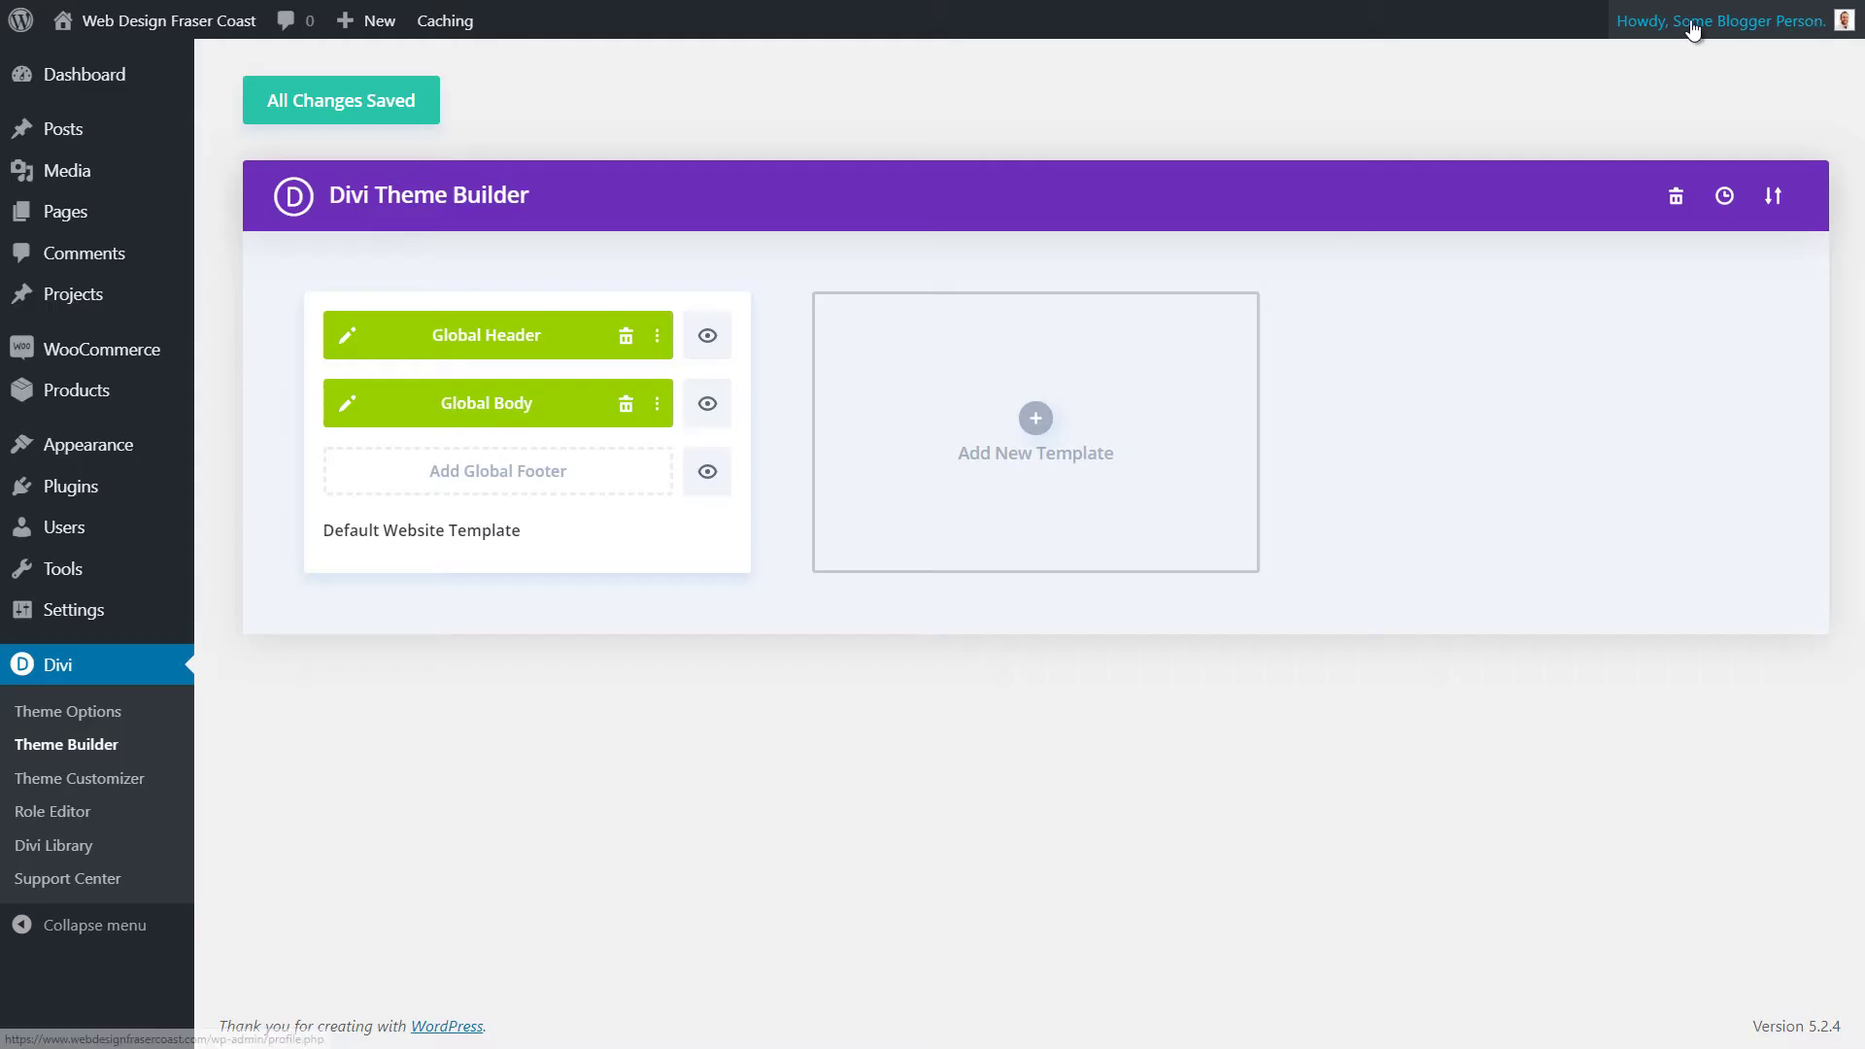
{"action": "left_click", "coordinate": [296, 107]}
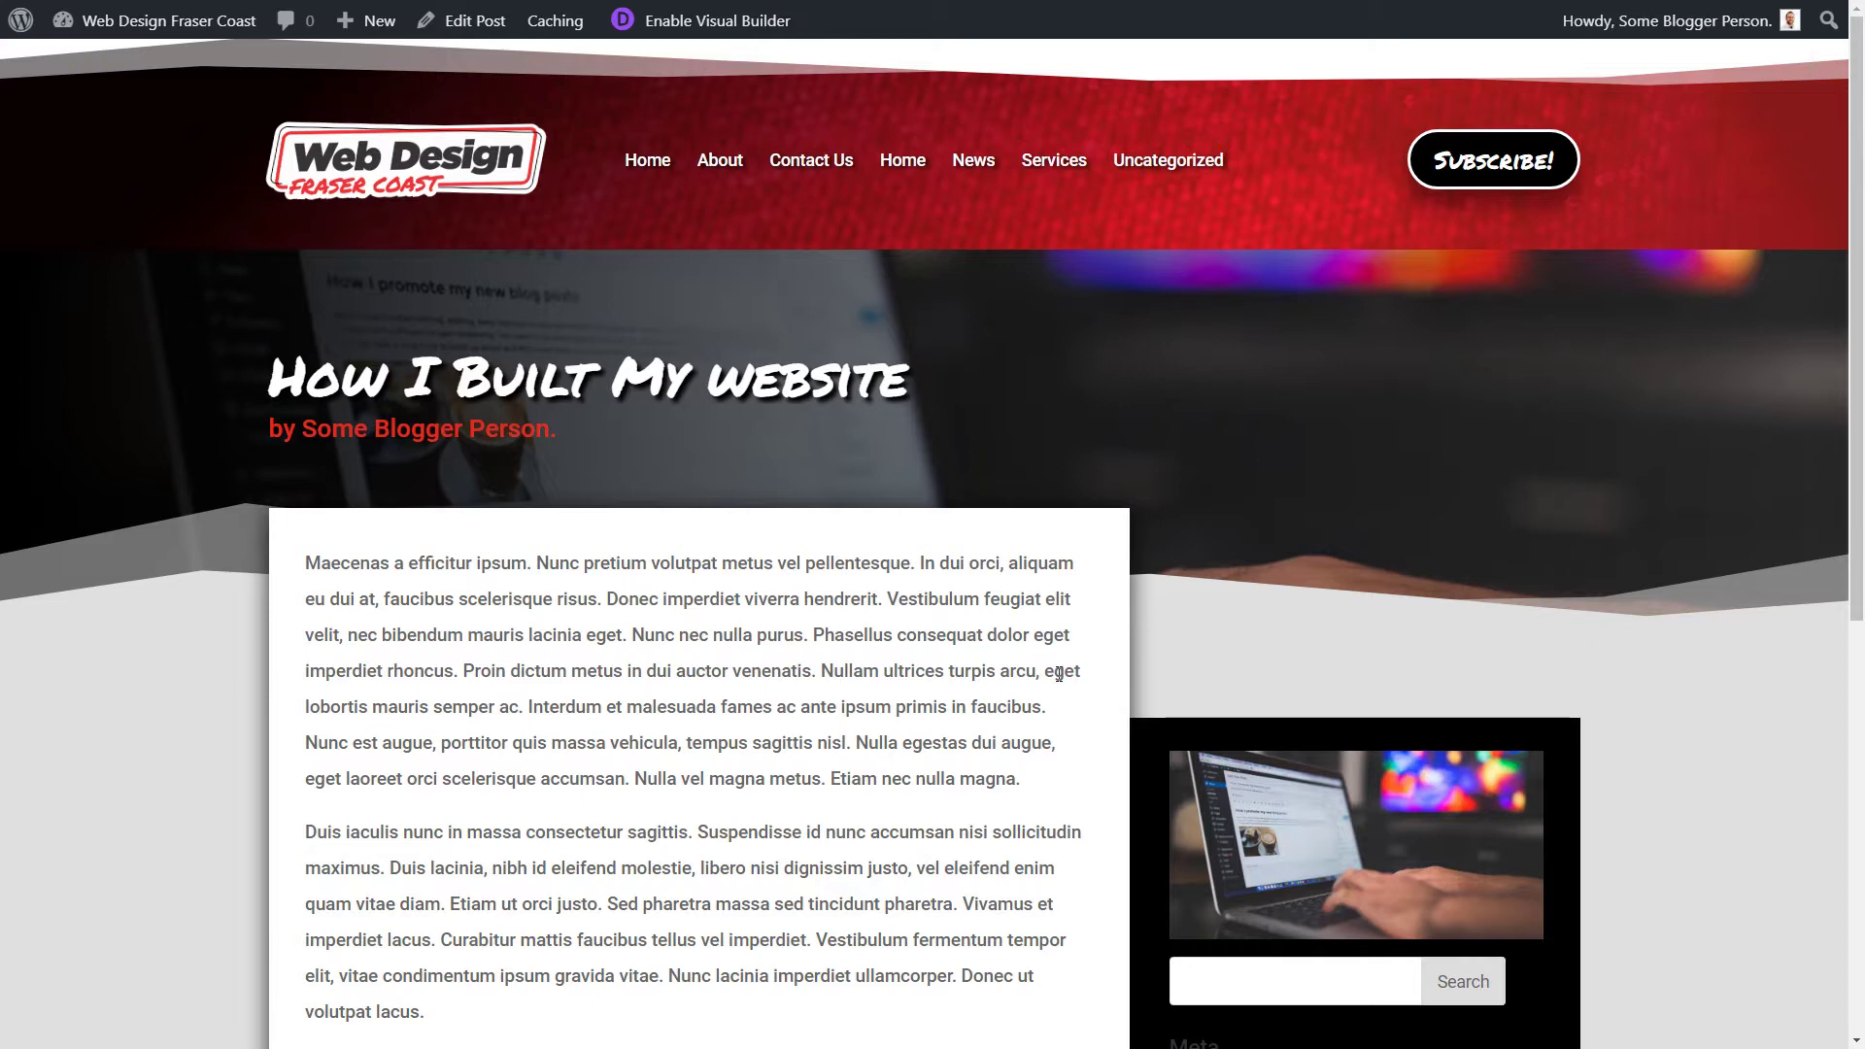
Examine the live post "How I Built My website" to check the title section, content, sidebar and lower part of the page.
{"action": "scroll", "coordinate": [1454, 629], "scroll_direction": "down", "scroll_amount": 2}
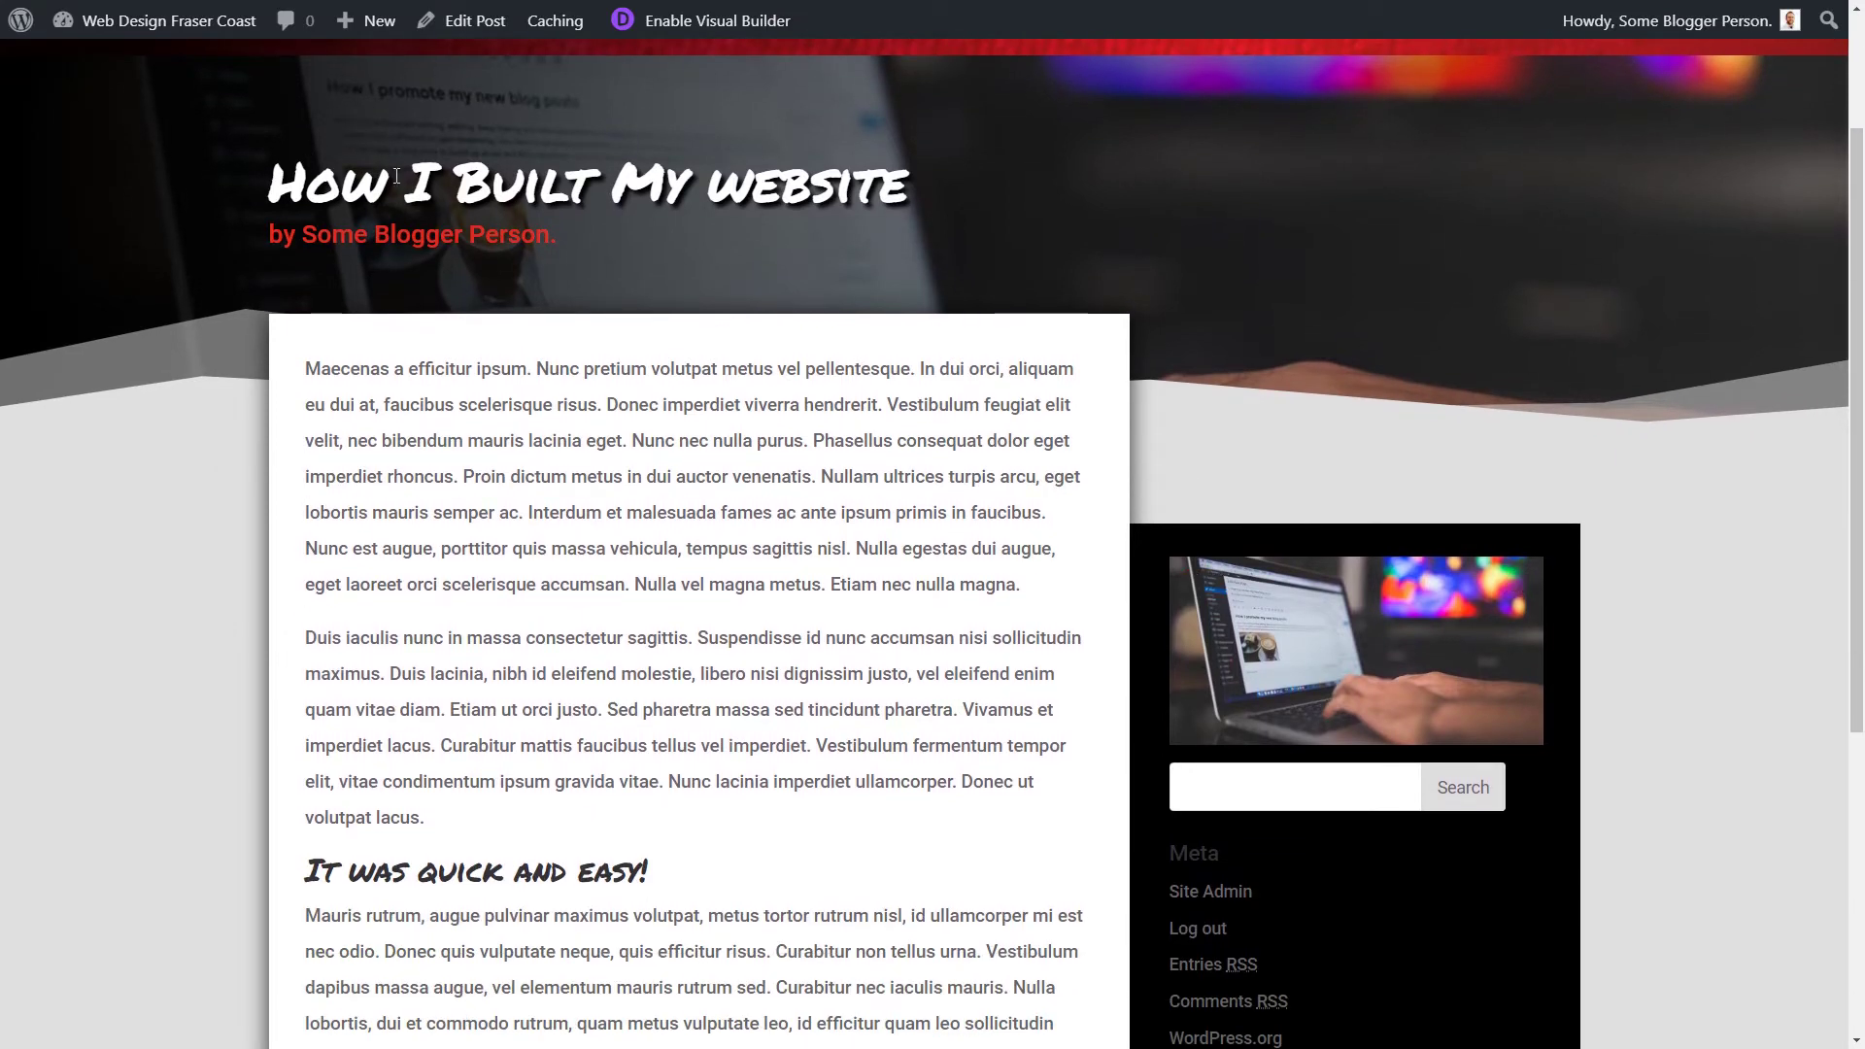
{"action": "left_click_drag", "start_coordinate": [397, 176], "coordinate": [612, 346]}
{"action": "scroll", "coordinate": [612, 346], "scroll_direction": "down", "scroll_amount": 1}
{"action": "left_click_drag", "start_coordinate": [462, 380], "coordinate": [759, 819]}
{"action": "scroll", "coordinate": [612, 550], "scroll_direction": "down", "scroll_amount": 4}
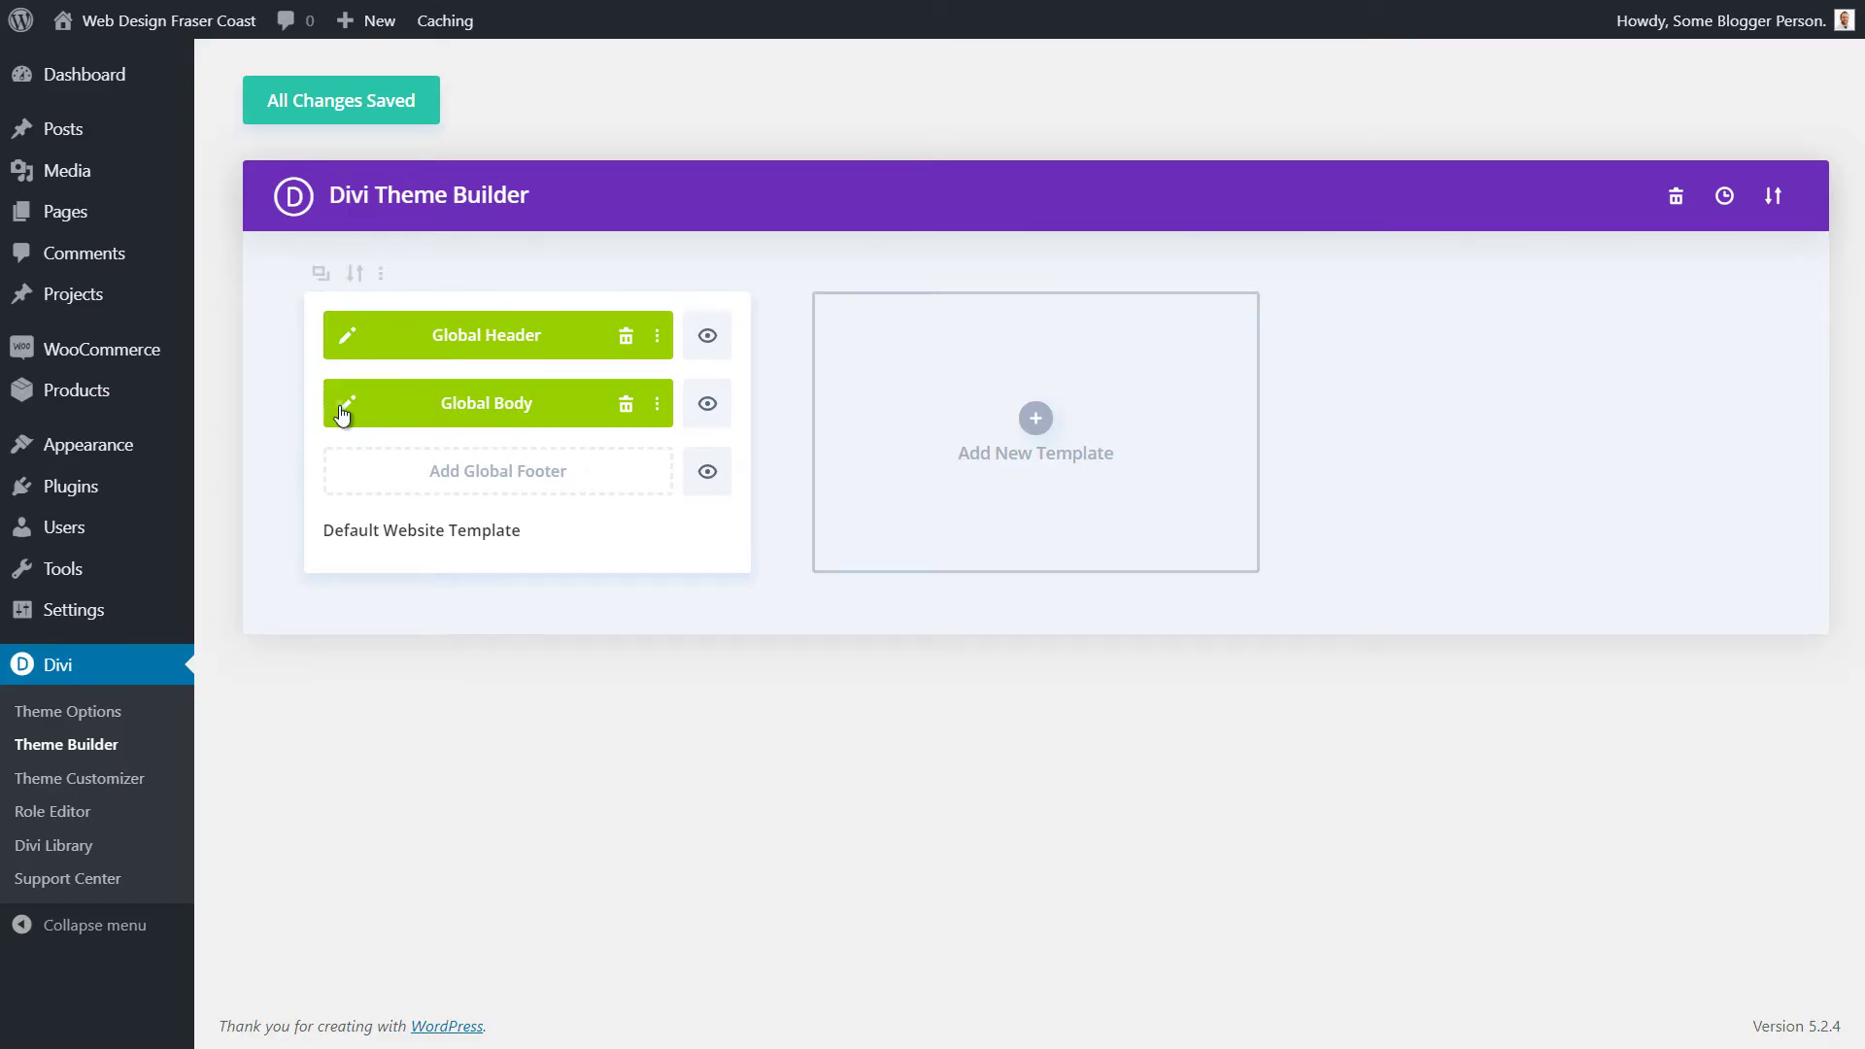
Open the Global Body layout and browse the modules that can be inserted below the post content.
{"action": "left_click", "coordinate": [345, 407]}
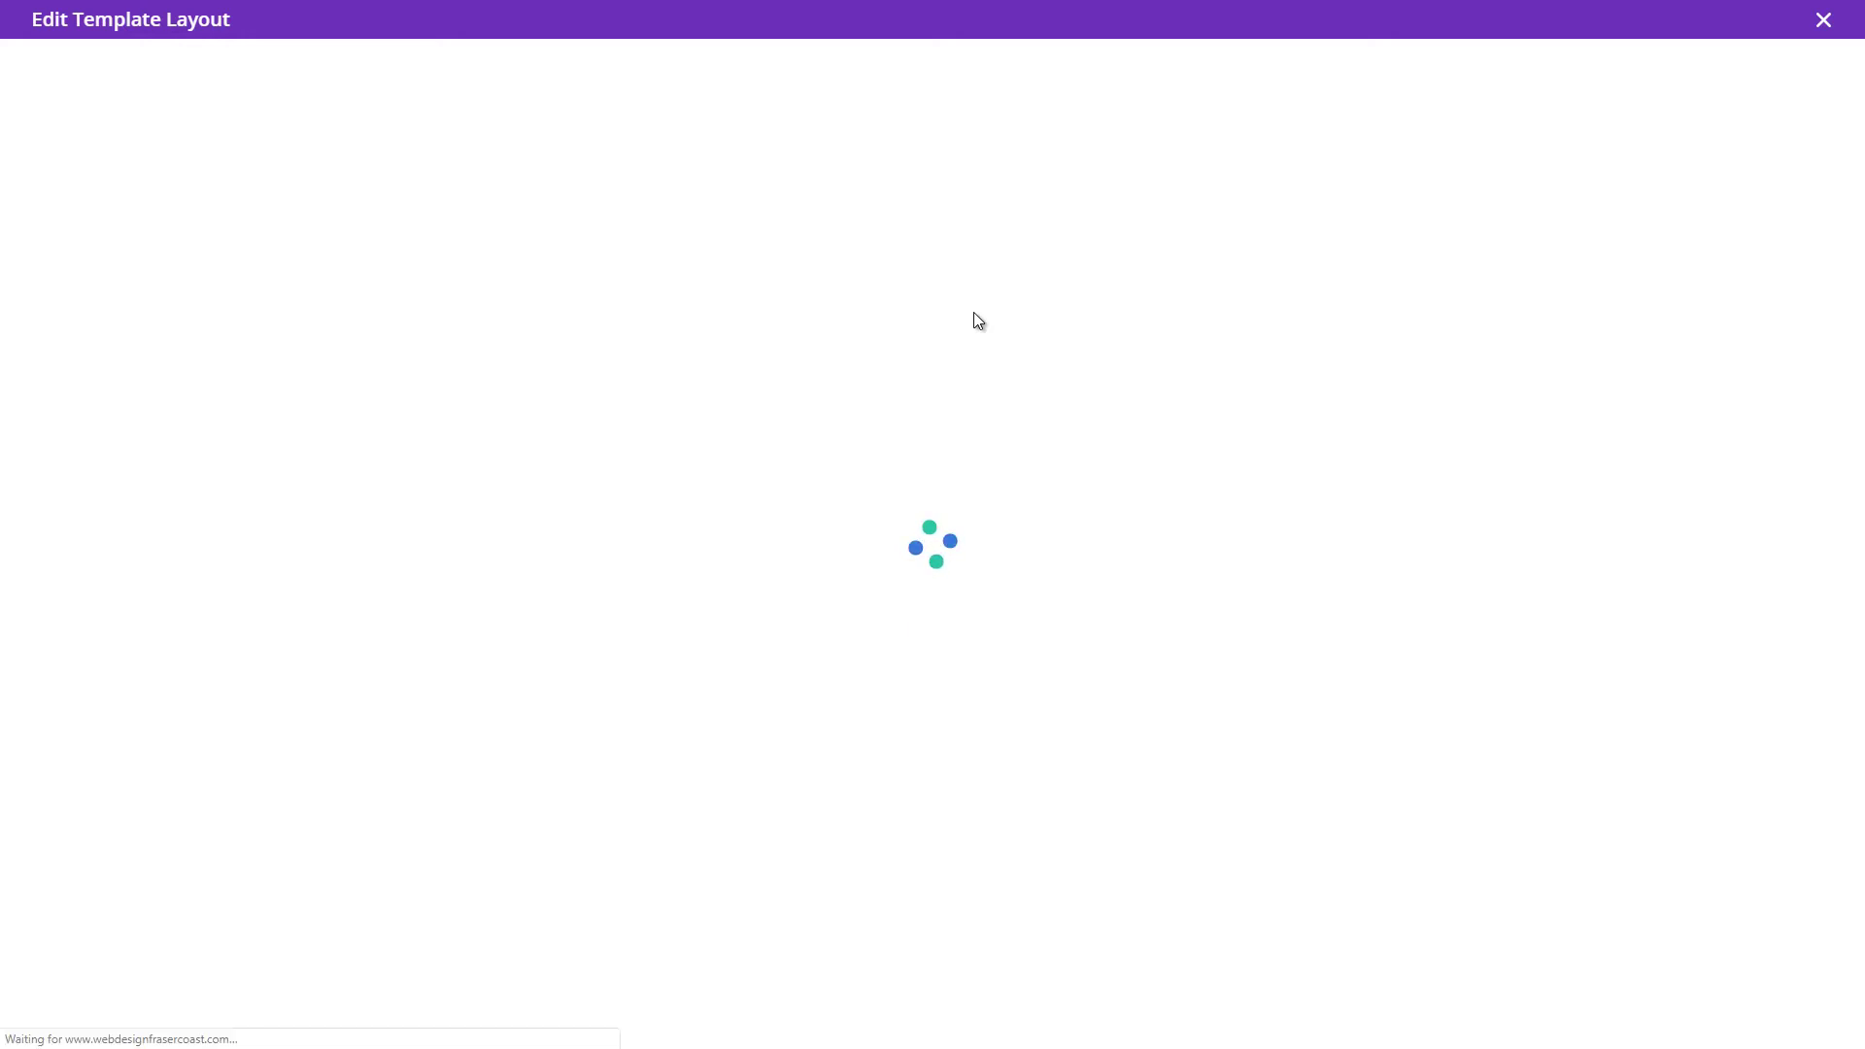
{"action": "scroll", "coordinate": [719, 431], "scroll_direction": "down", "scroll_amount": 10}
{"action": "scroll", "coordinate": [719, 430], "scroll_direction": "down", "scroll_amount": 5}
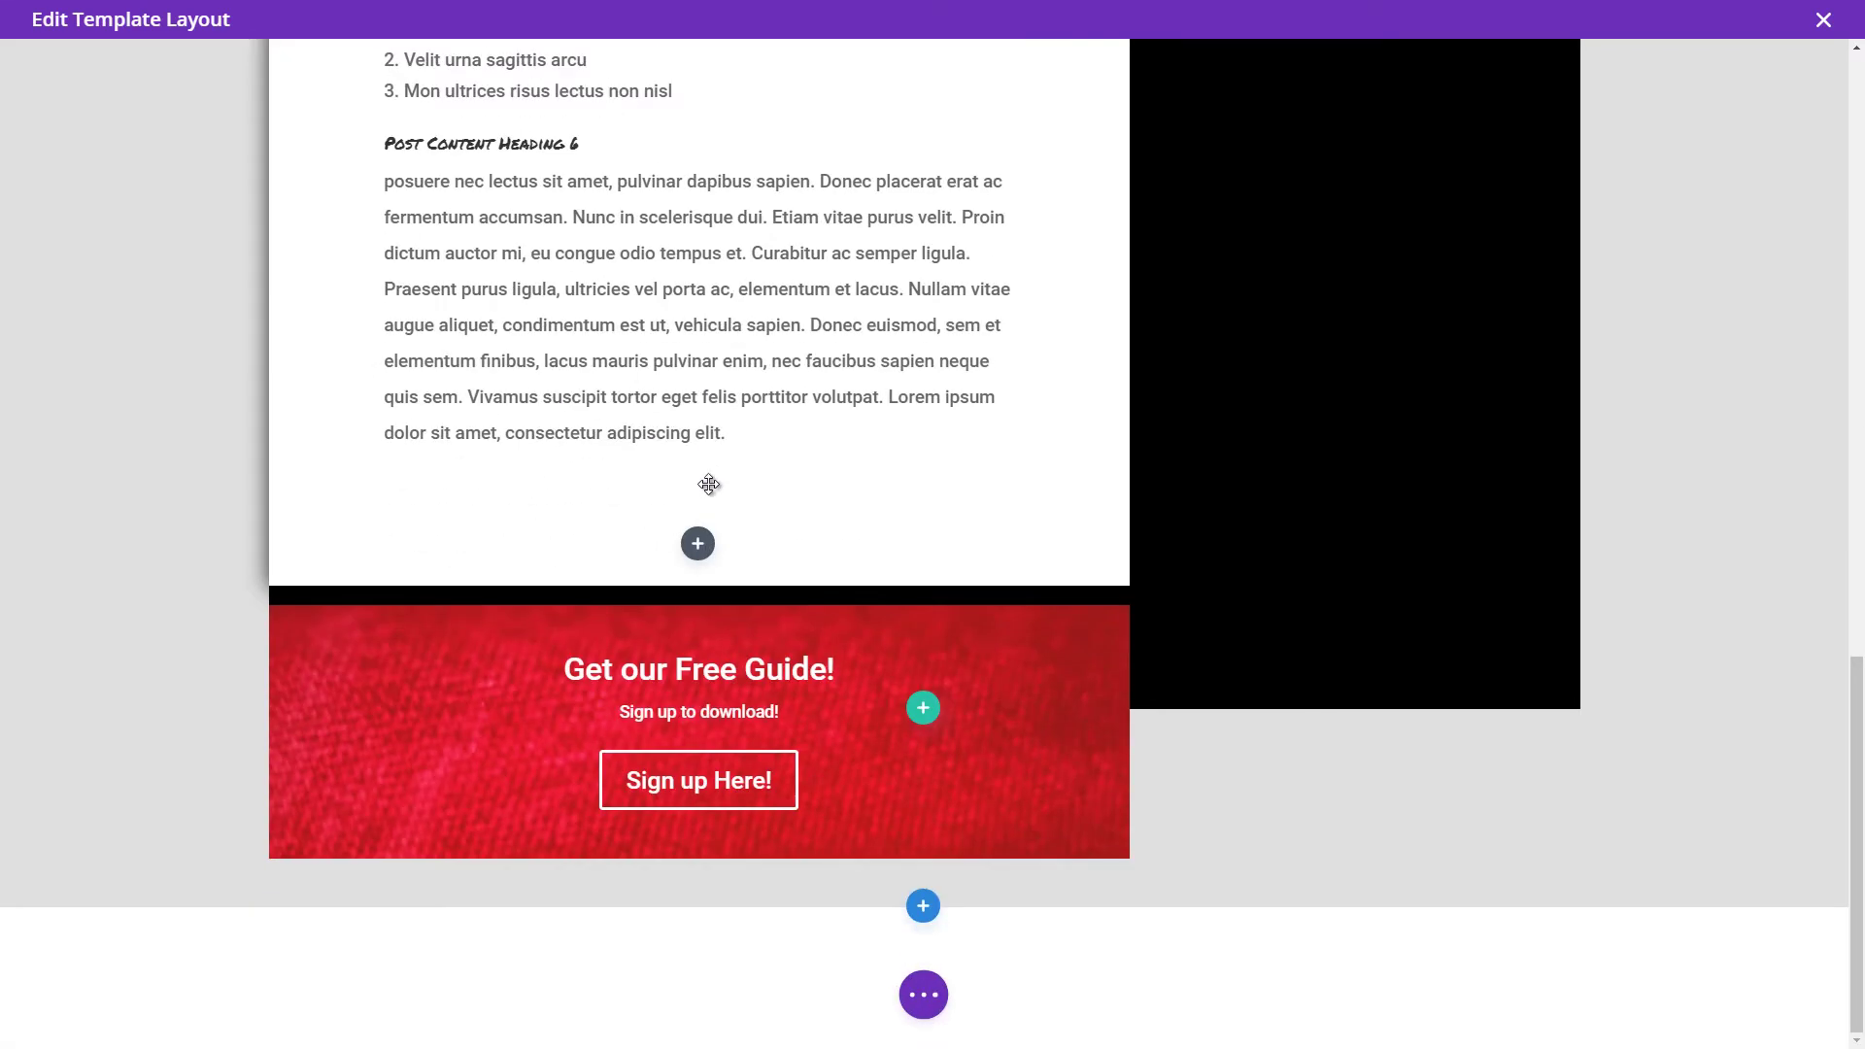
{"action": "left_click", "coordinate": [699, 552]}
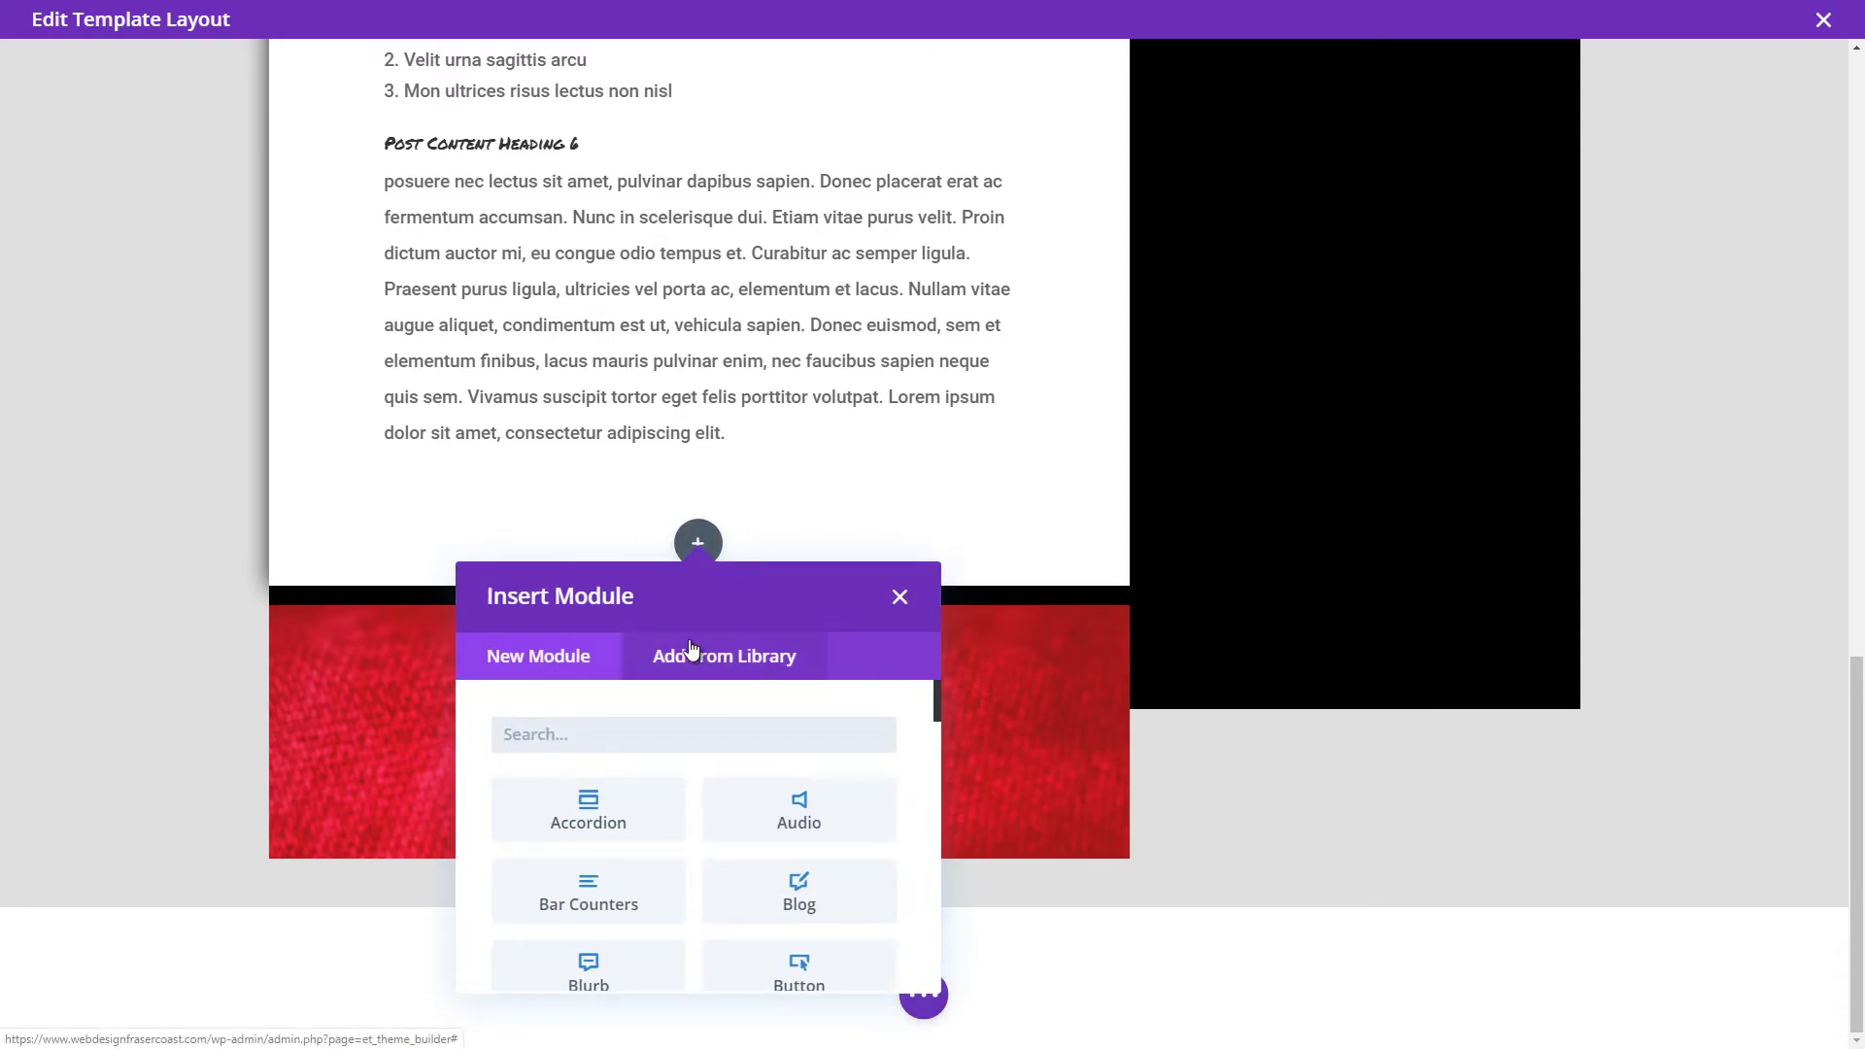
{"action": "scroll", "coordinate": [820, 865], "scroll_direction": "down", "scroll_amount": 1}
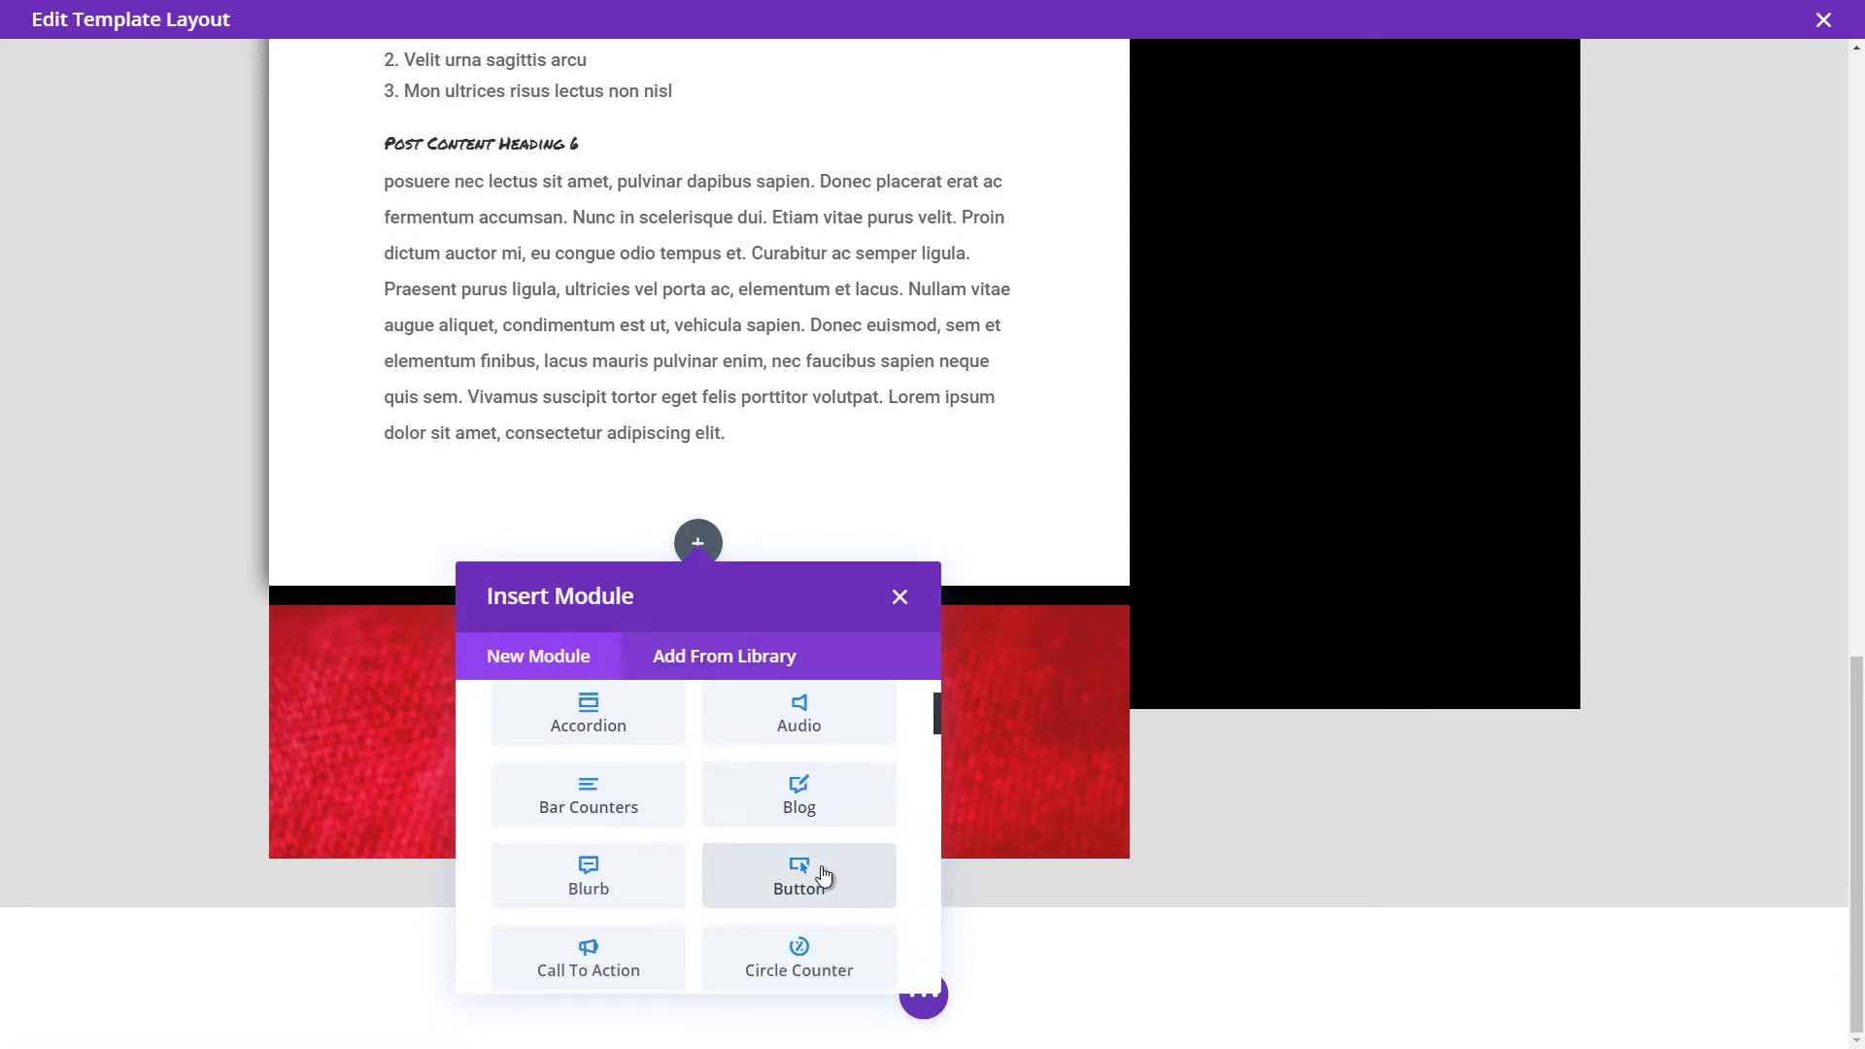
{"action": "scroll", "coordinate": [607, 889], "scroll_direction": "down", "scroll_amount": 1}
{"action": "scroll", "coordinate": [610, 896], "scroll_direction": "down", "scroll_amount": 4}
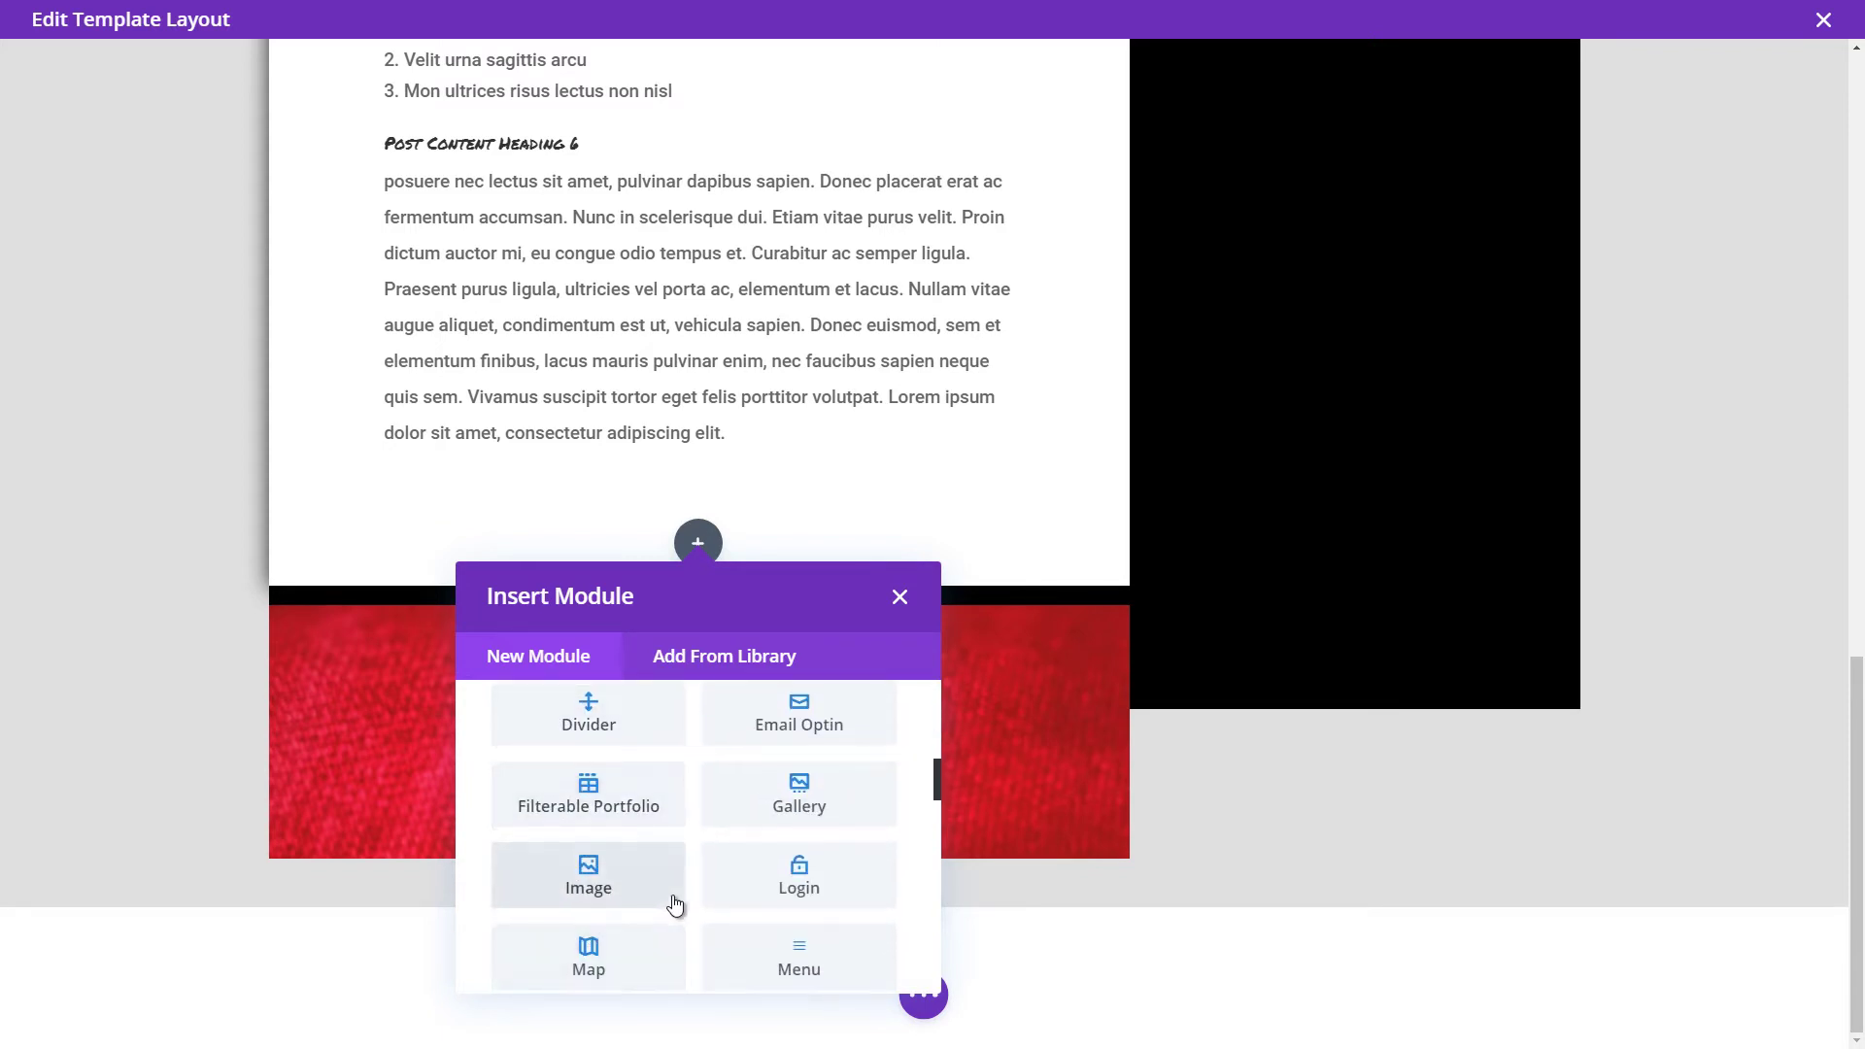
{"action": "scroll", "coordinate": [672, 896], "scroll_direction": "down", "scroll_amount": 4}
{"action": "left_click", "coordinate": [901, 599]}
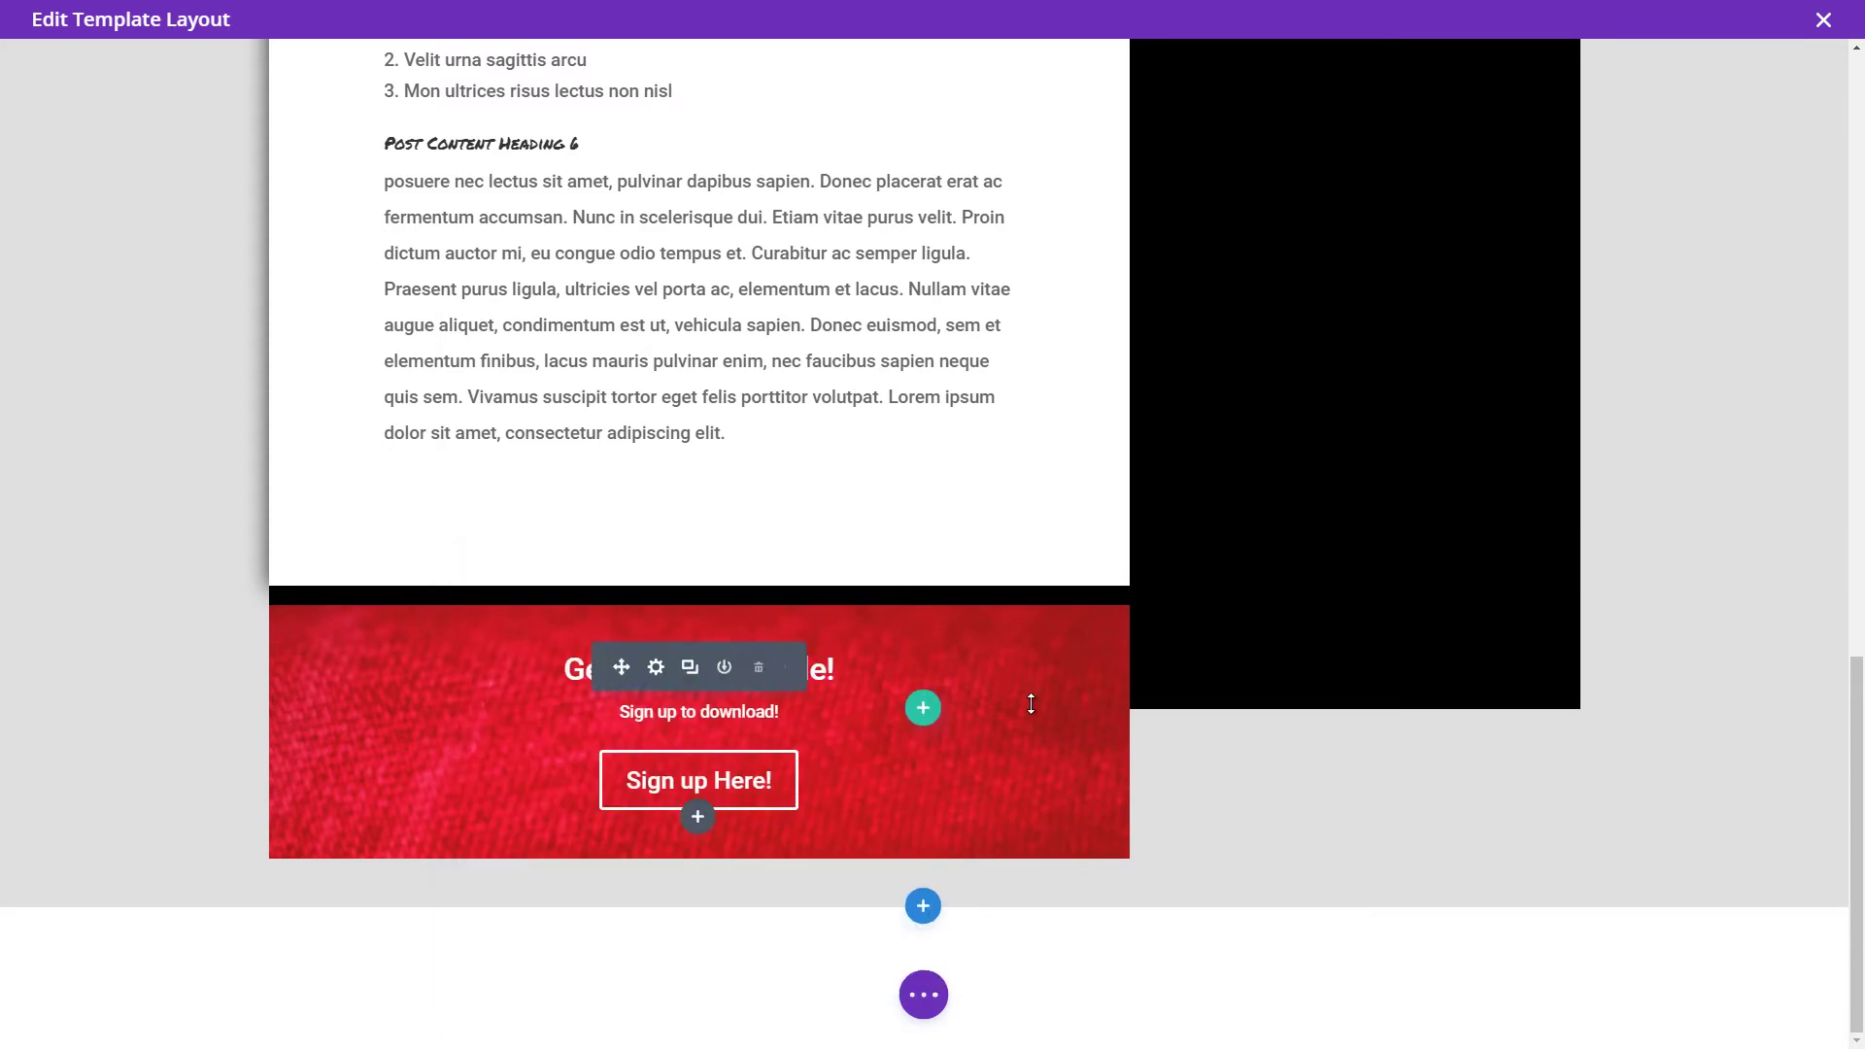
{"action": "scroll", "coordinate": [1037, 656], "scroll_direction": "up", "scroll_amount": 10}
{"action": "scroll", "coordinate": [1037, 659], "scroll_direction": "up", "scroll_amount": 4}
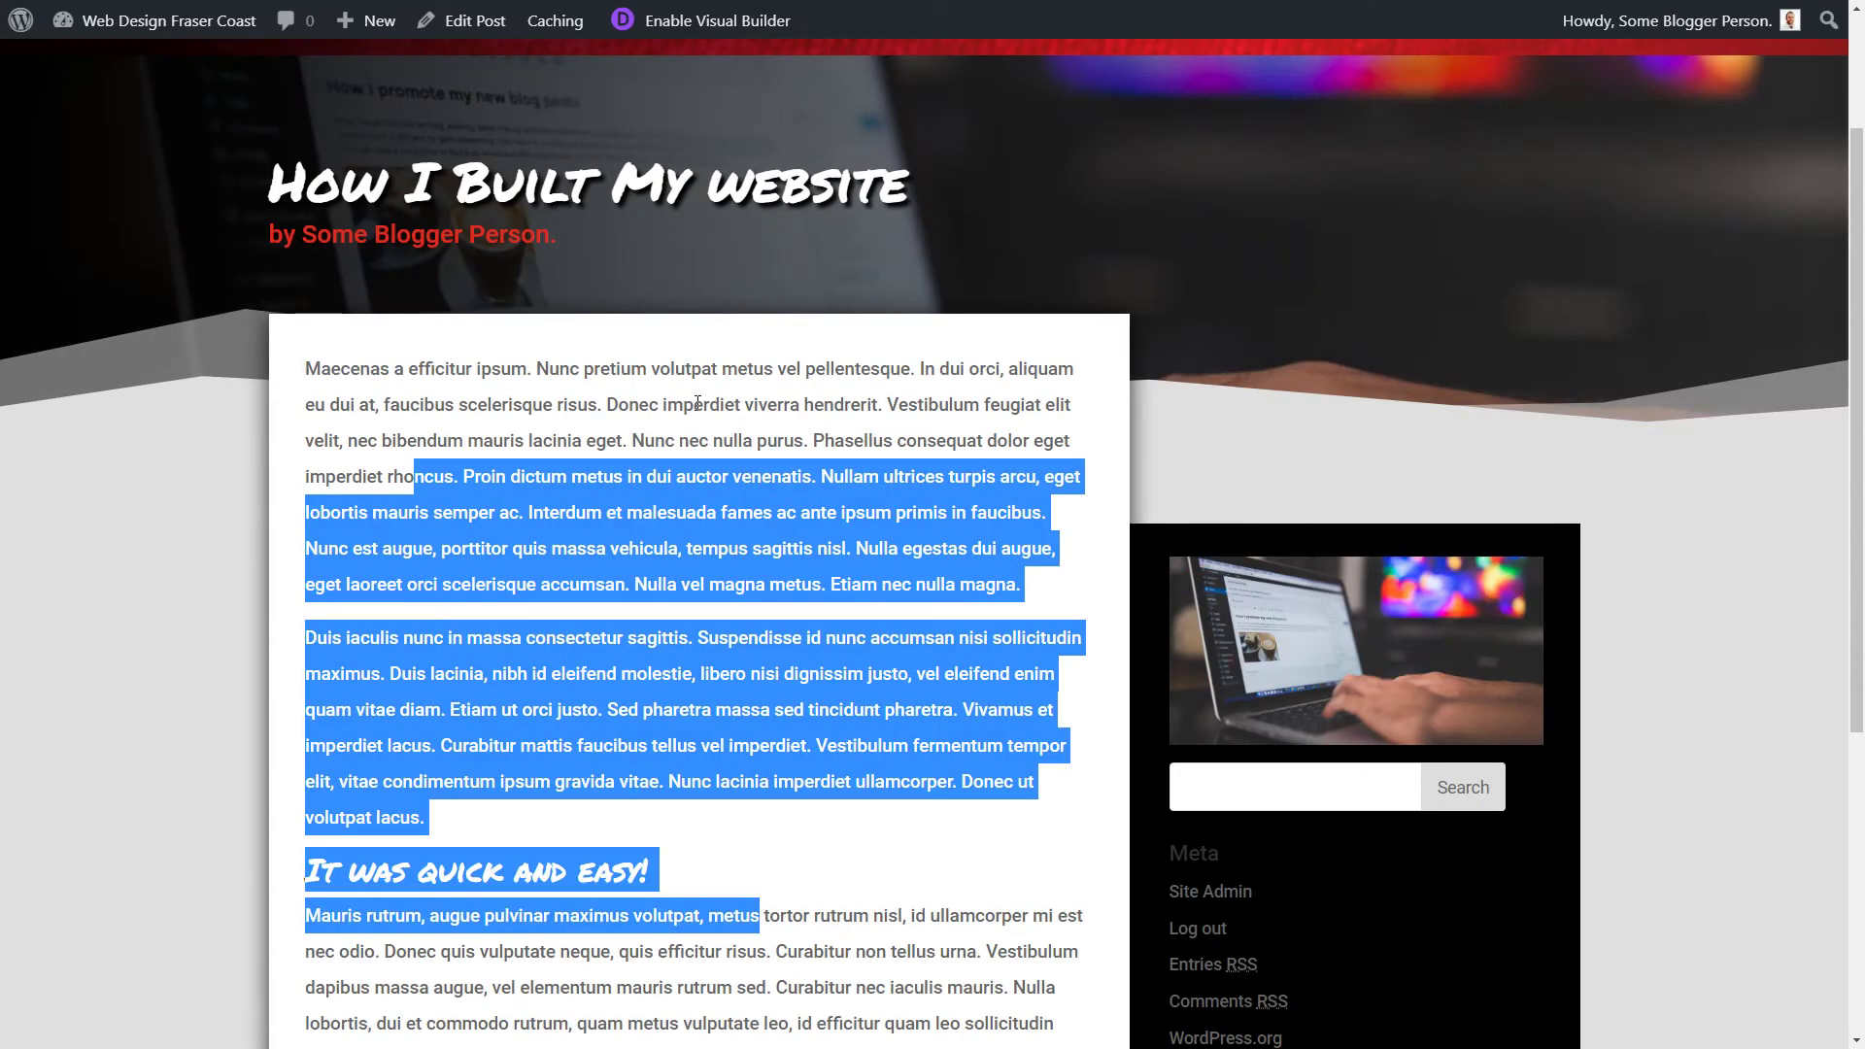
Review the header, title section, post content and sidebar of the live post "How I Built My website".
{"action": "left_click", "coordinate": [698, 402]}
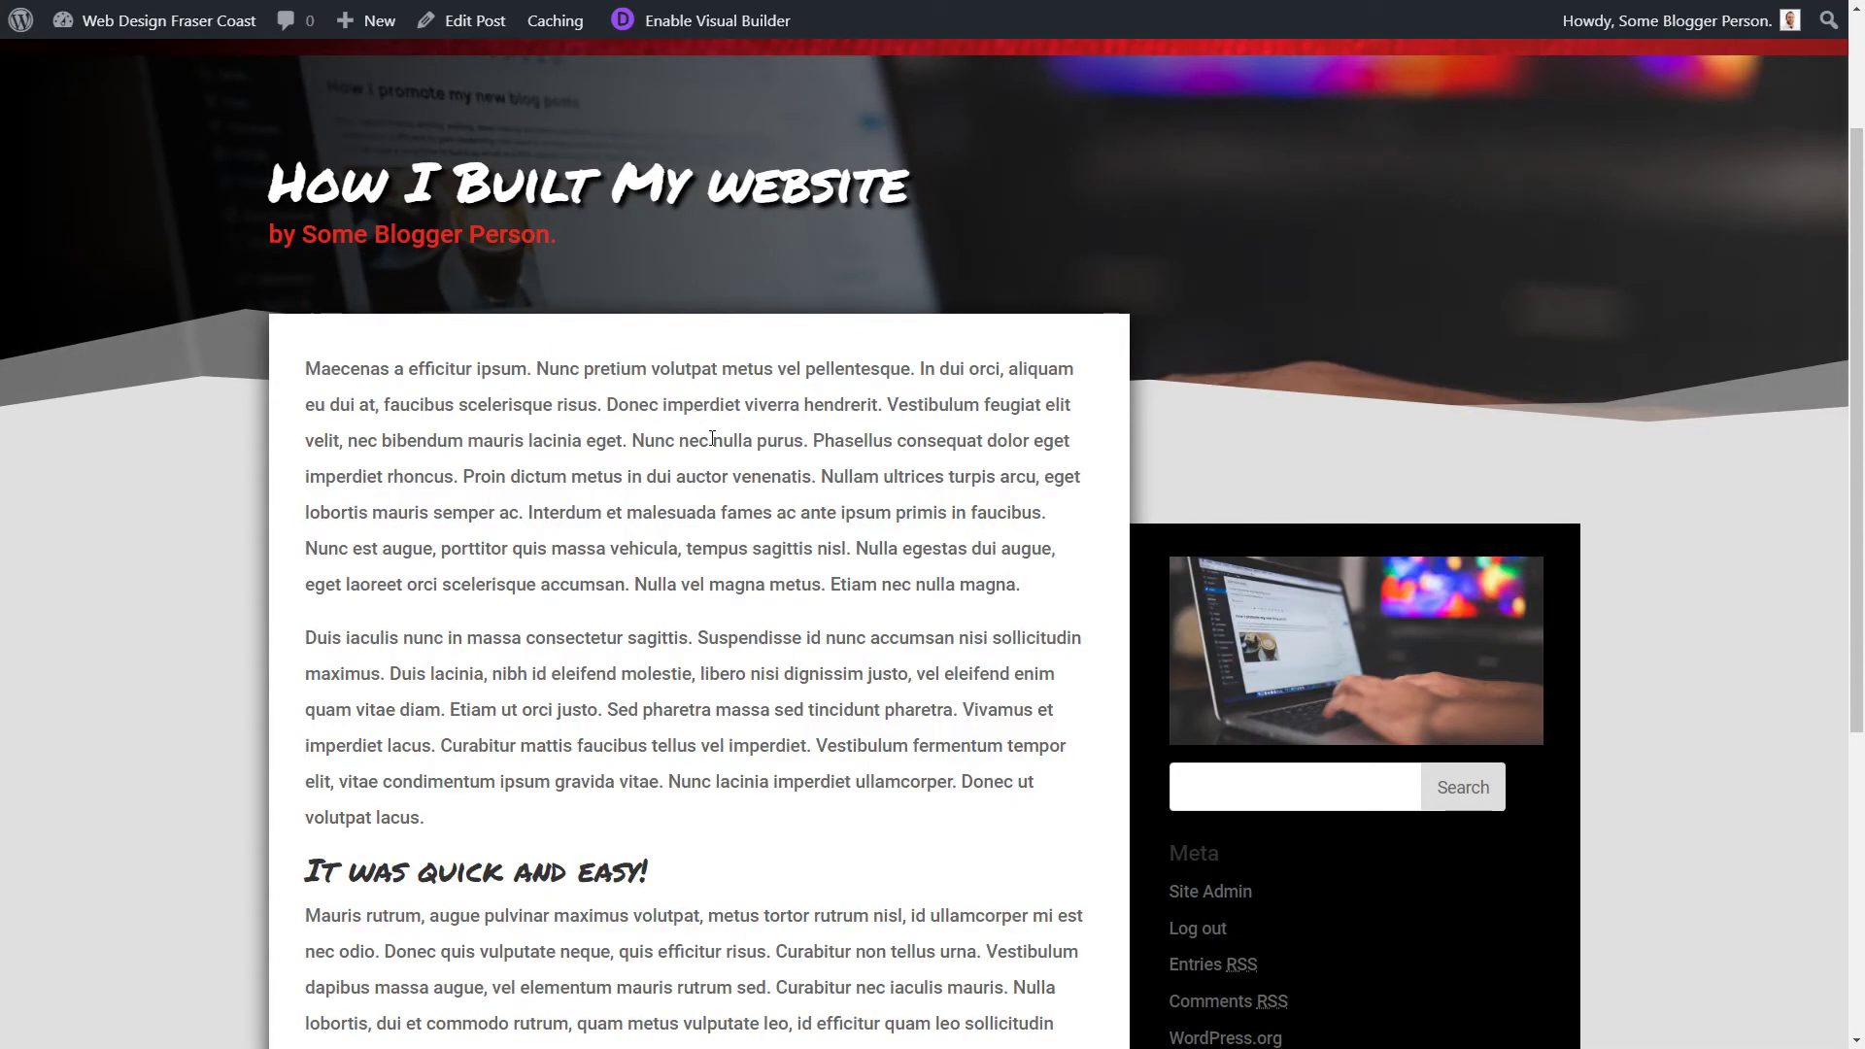
{"action": "scroll", "coordinate": [714, 440], "scroll_direction": "up", "scroll_amount": 2}
{"action": "scroll", "coordinate": [405, 622], "scroll_direction": "down", "scroll_amount": 8}
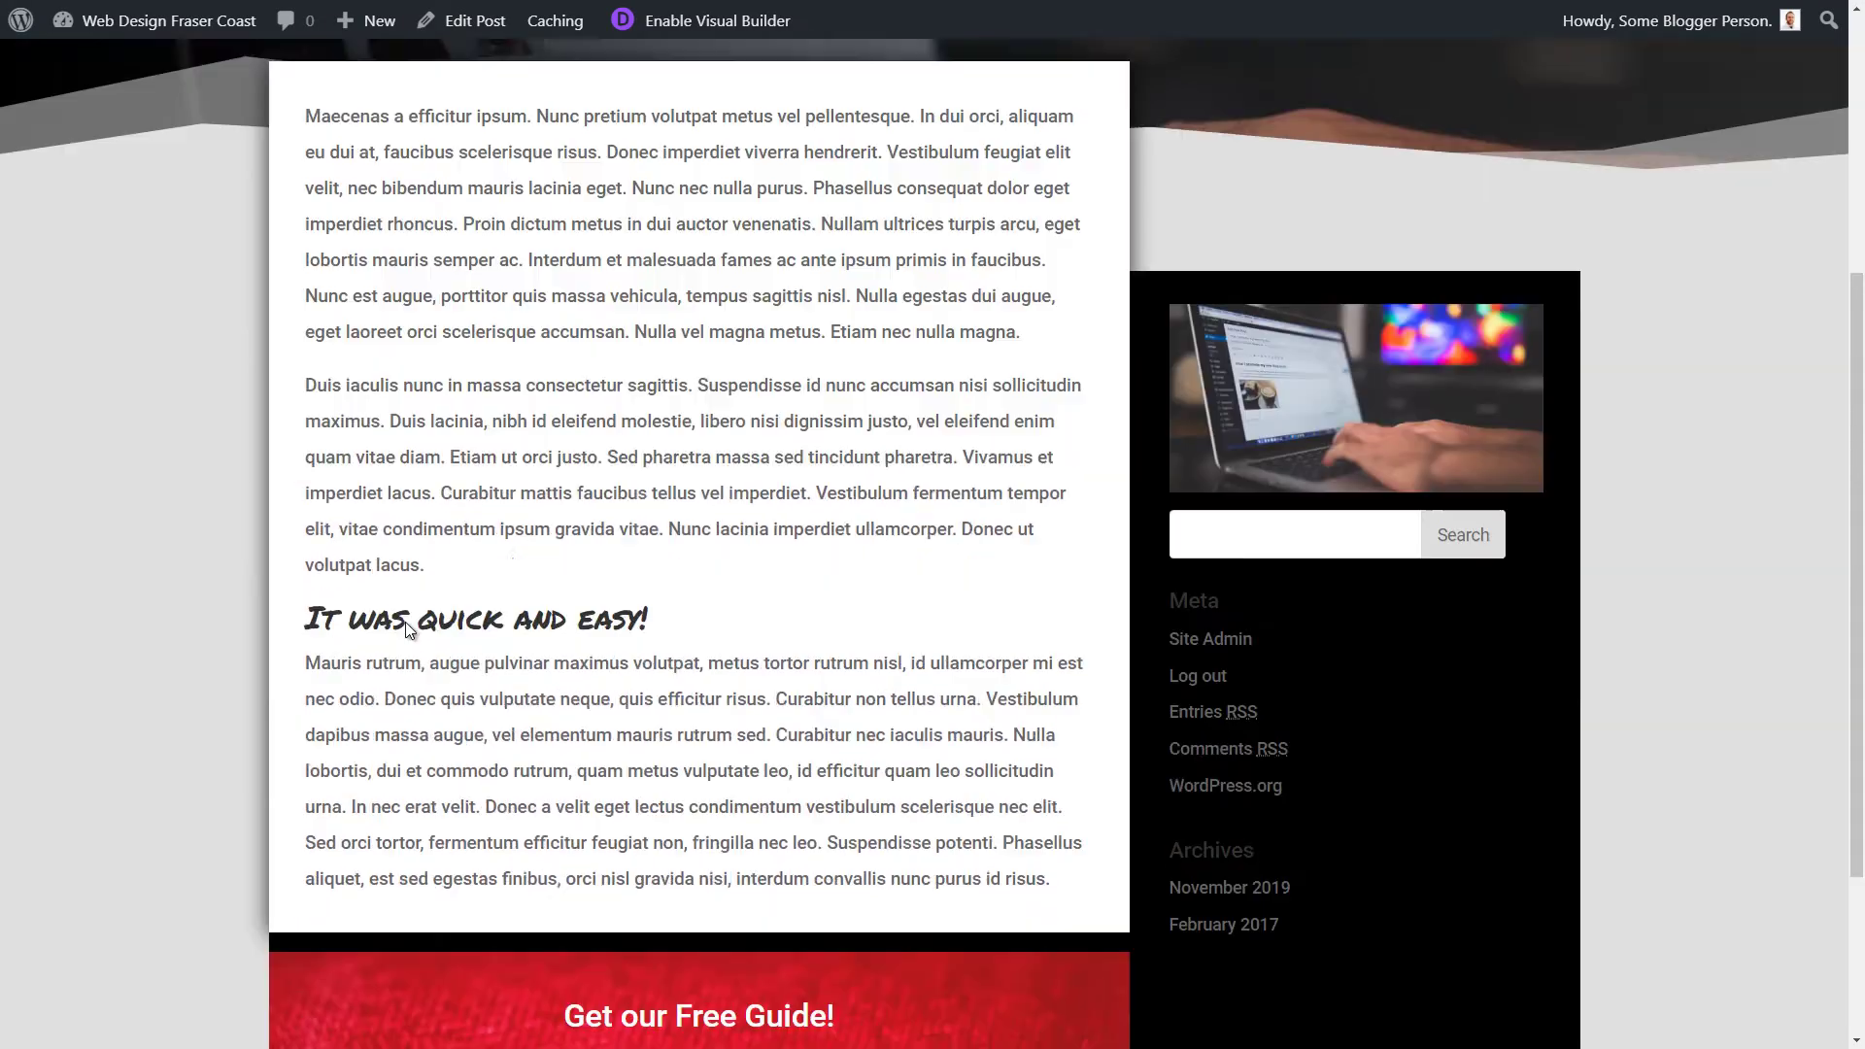
{"action": "scroll", "coordinate": [405, 622], "scroll_direction": "up", "scroll_amount": 8}
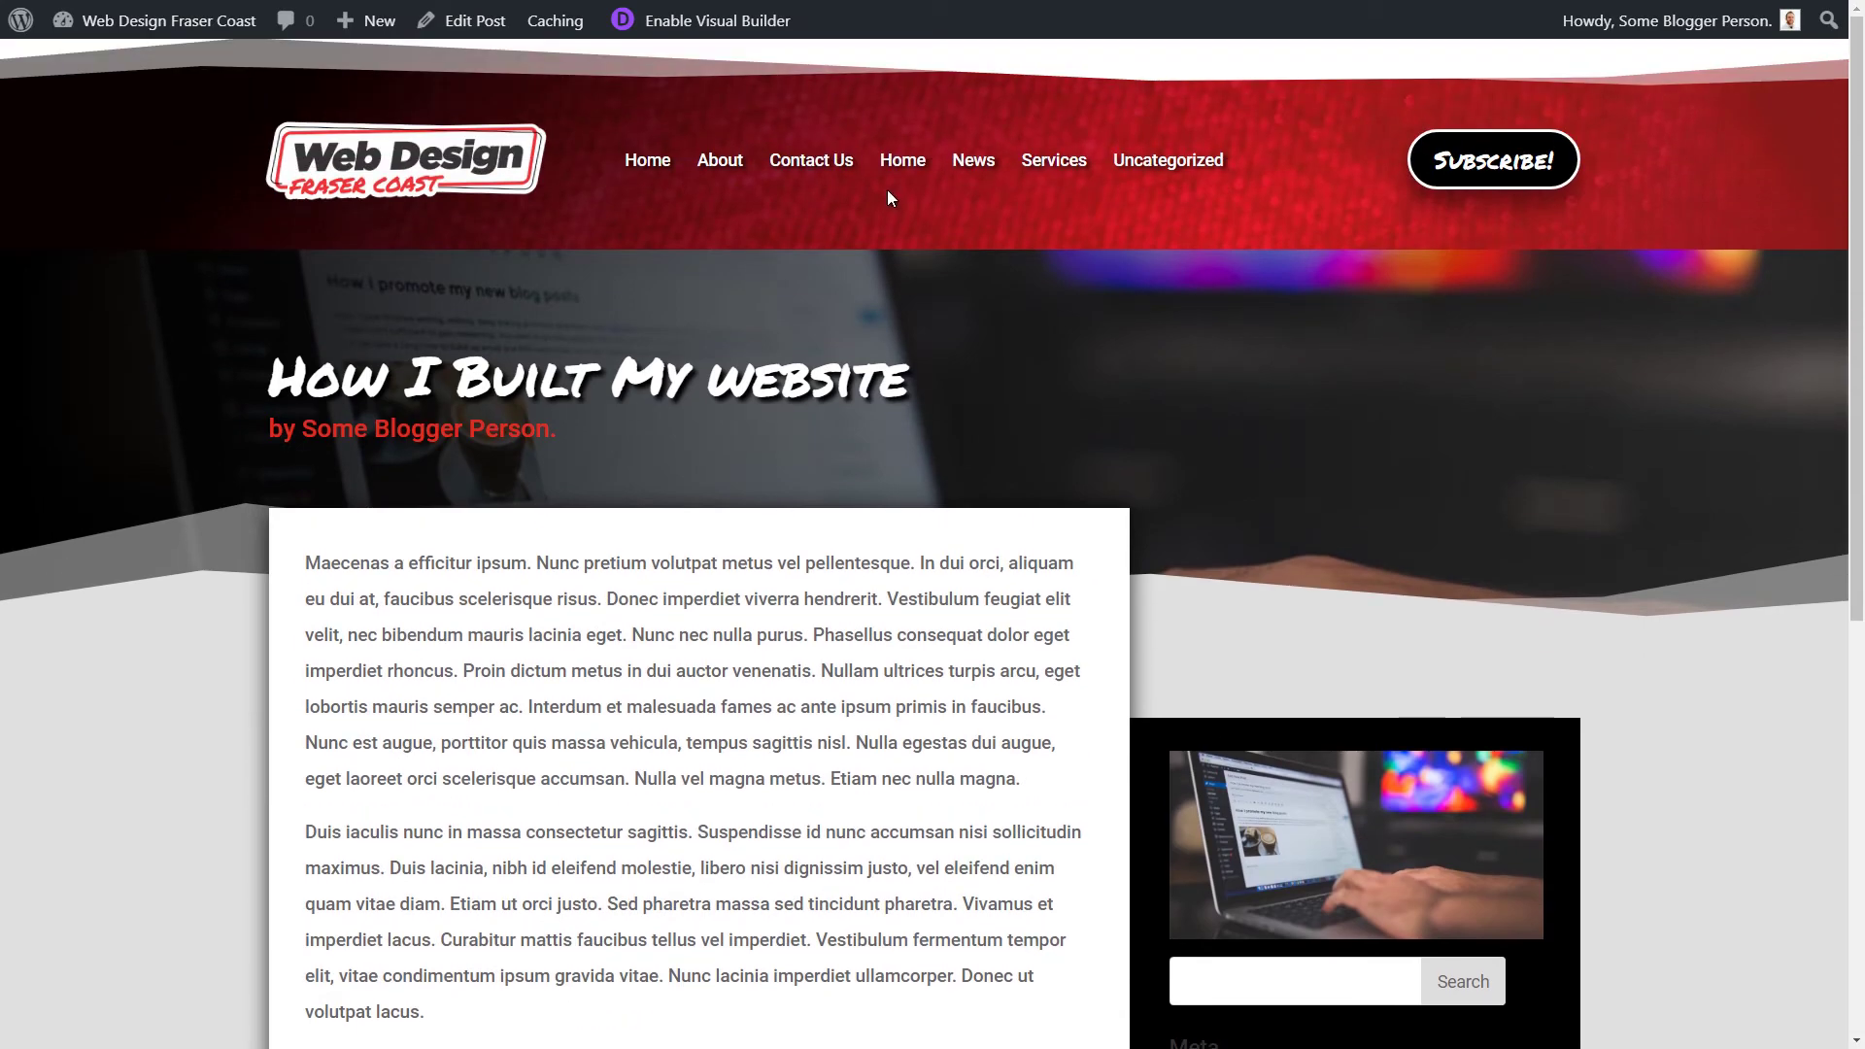
Open the live About page and examine the global body template from the title section to the call to action.
{"action": "left_click", "coordinate": [714, 160]}
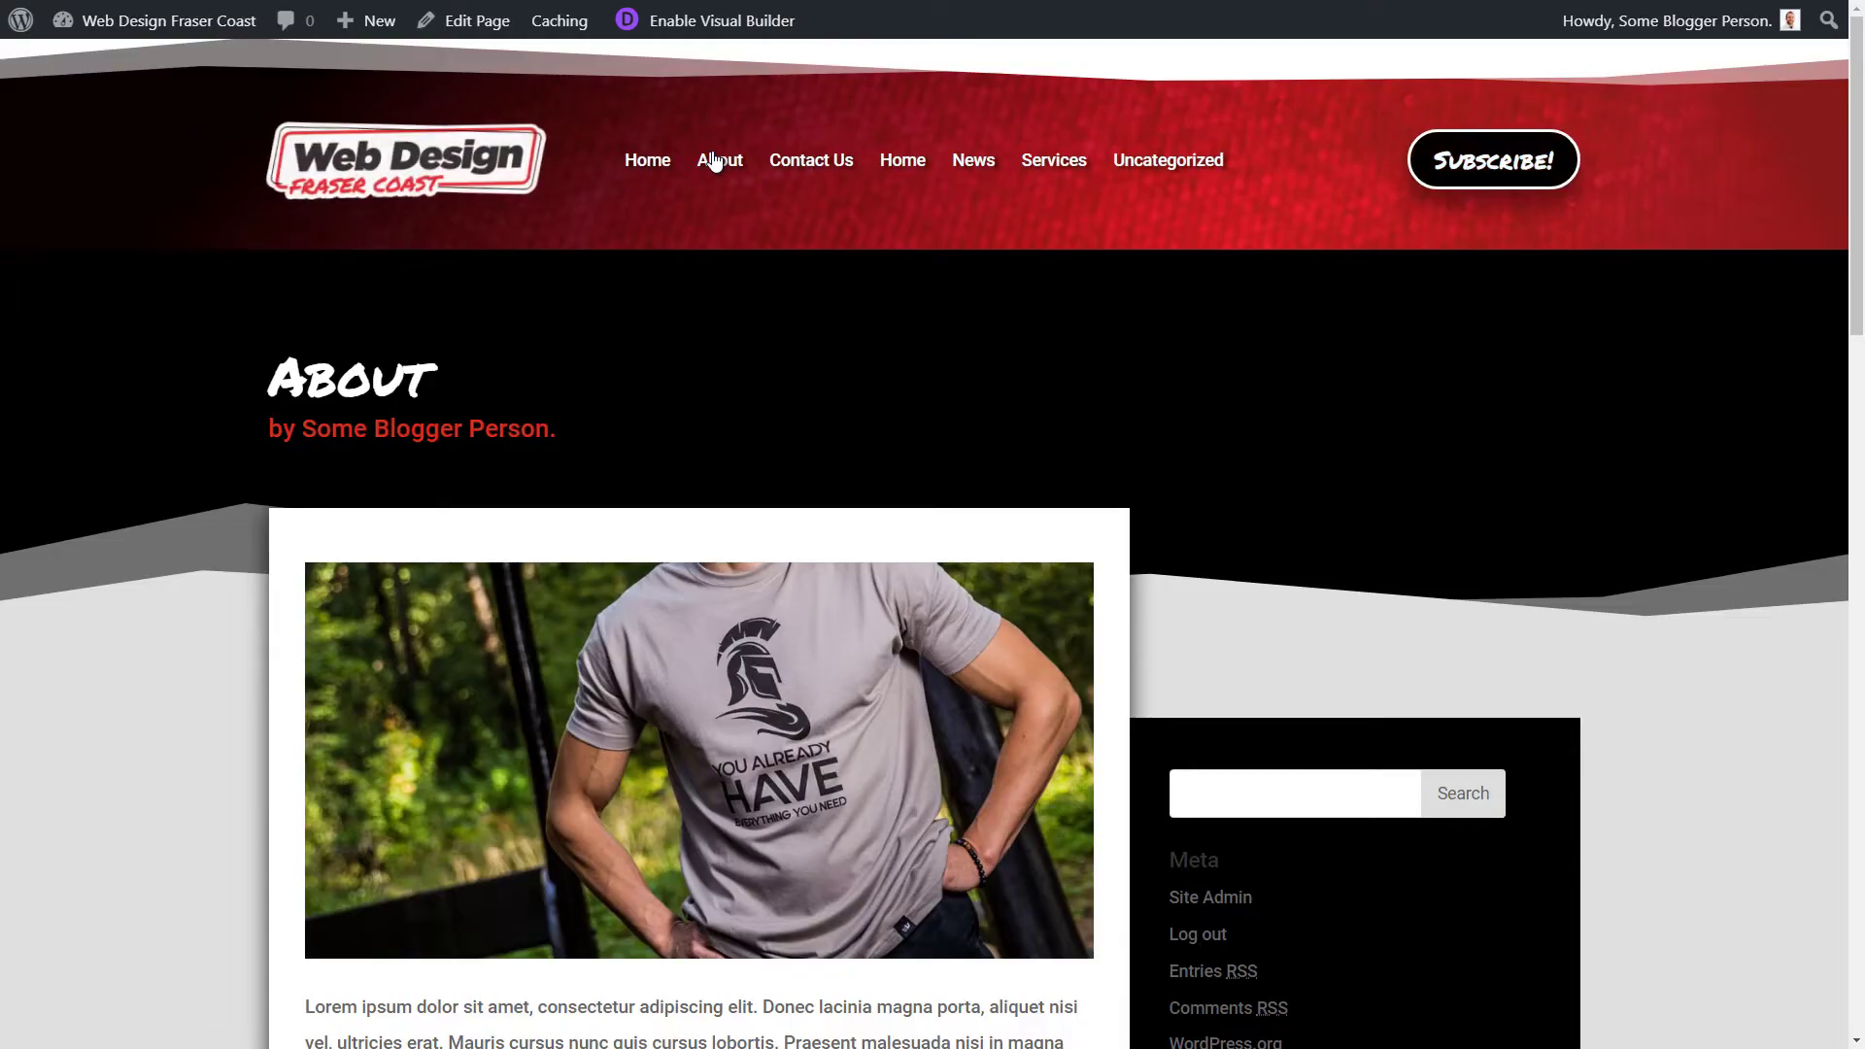
{"action": "scroll", "coordinate": [1762, 509], "scroll_direction": "down", "scroll_amount": 6}
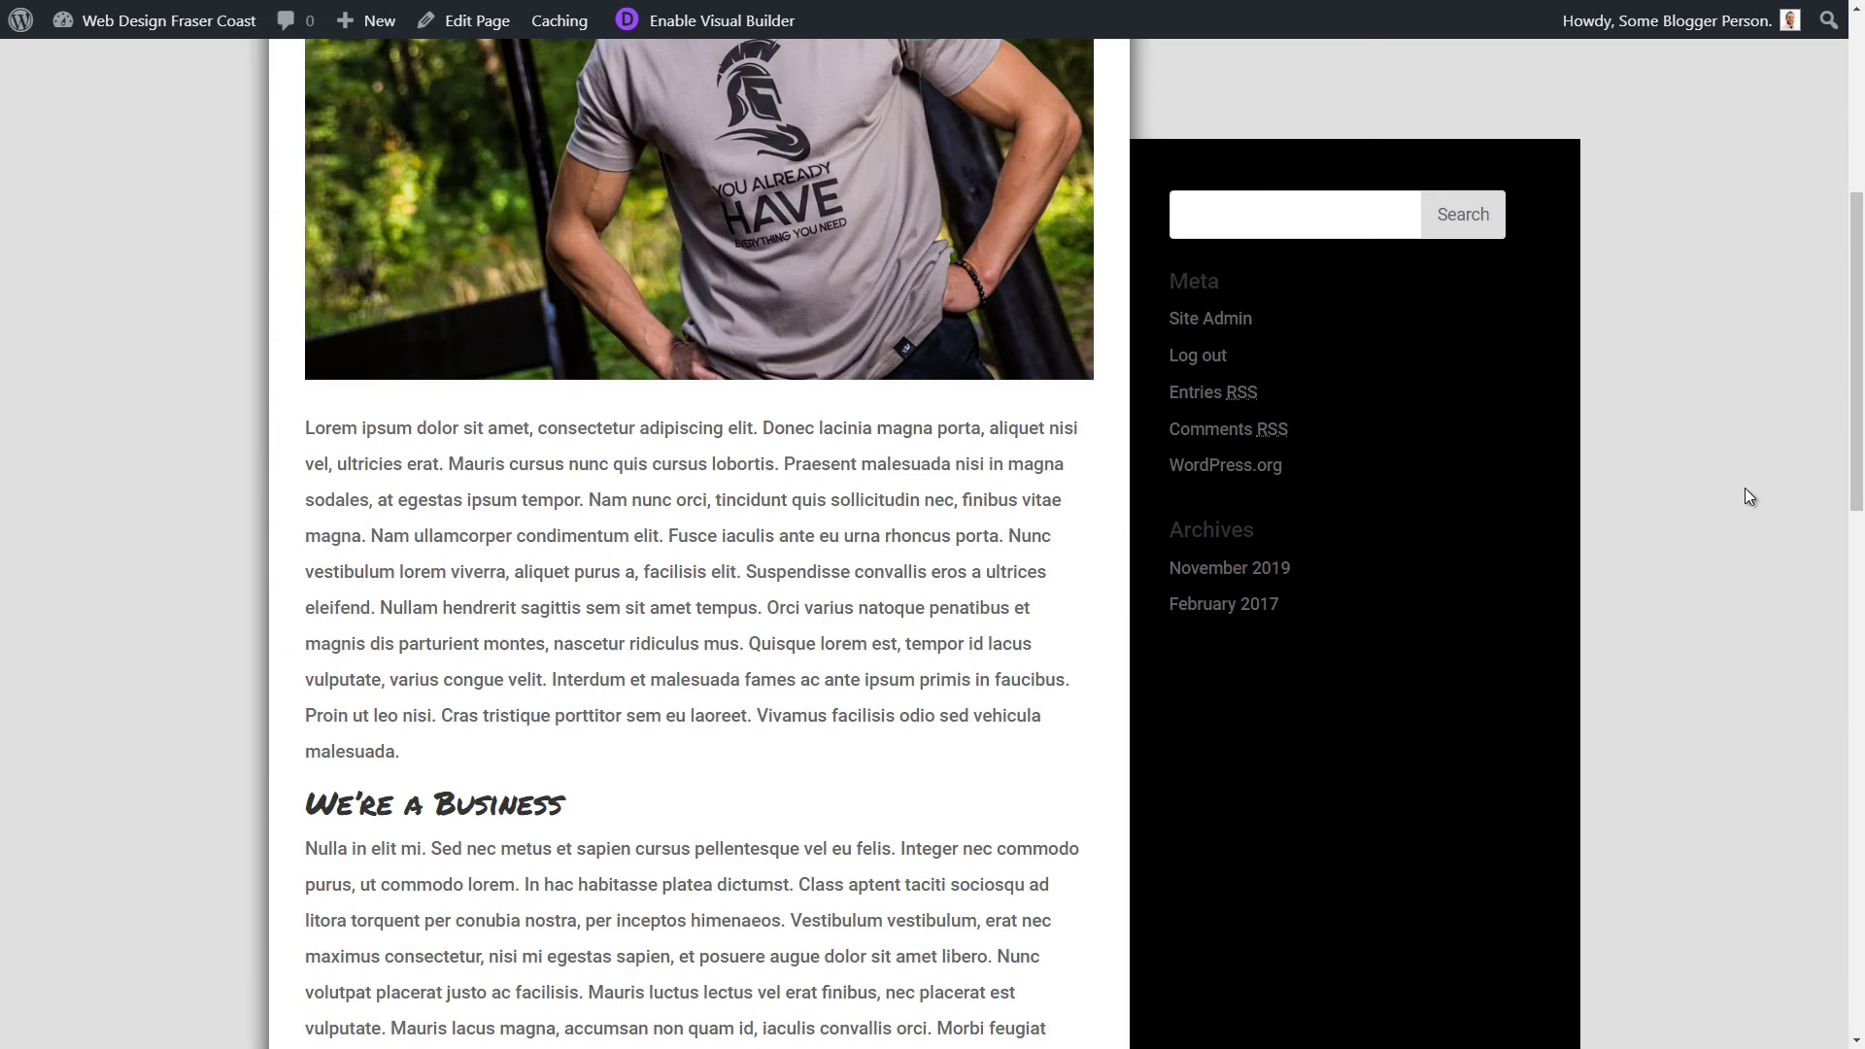
{"action": "scroll", "coordinate": [1149, 579], "scroll_direction": "down", "scroll_amount": 15}
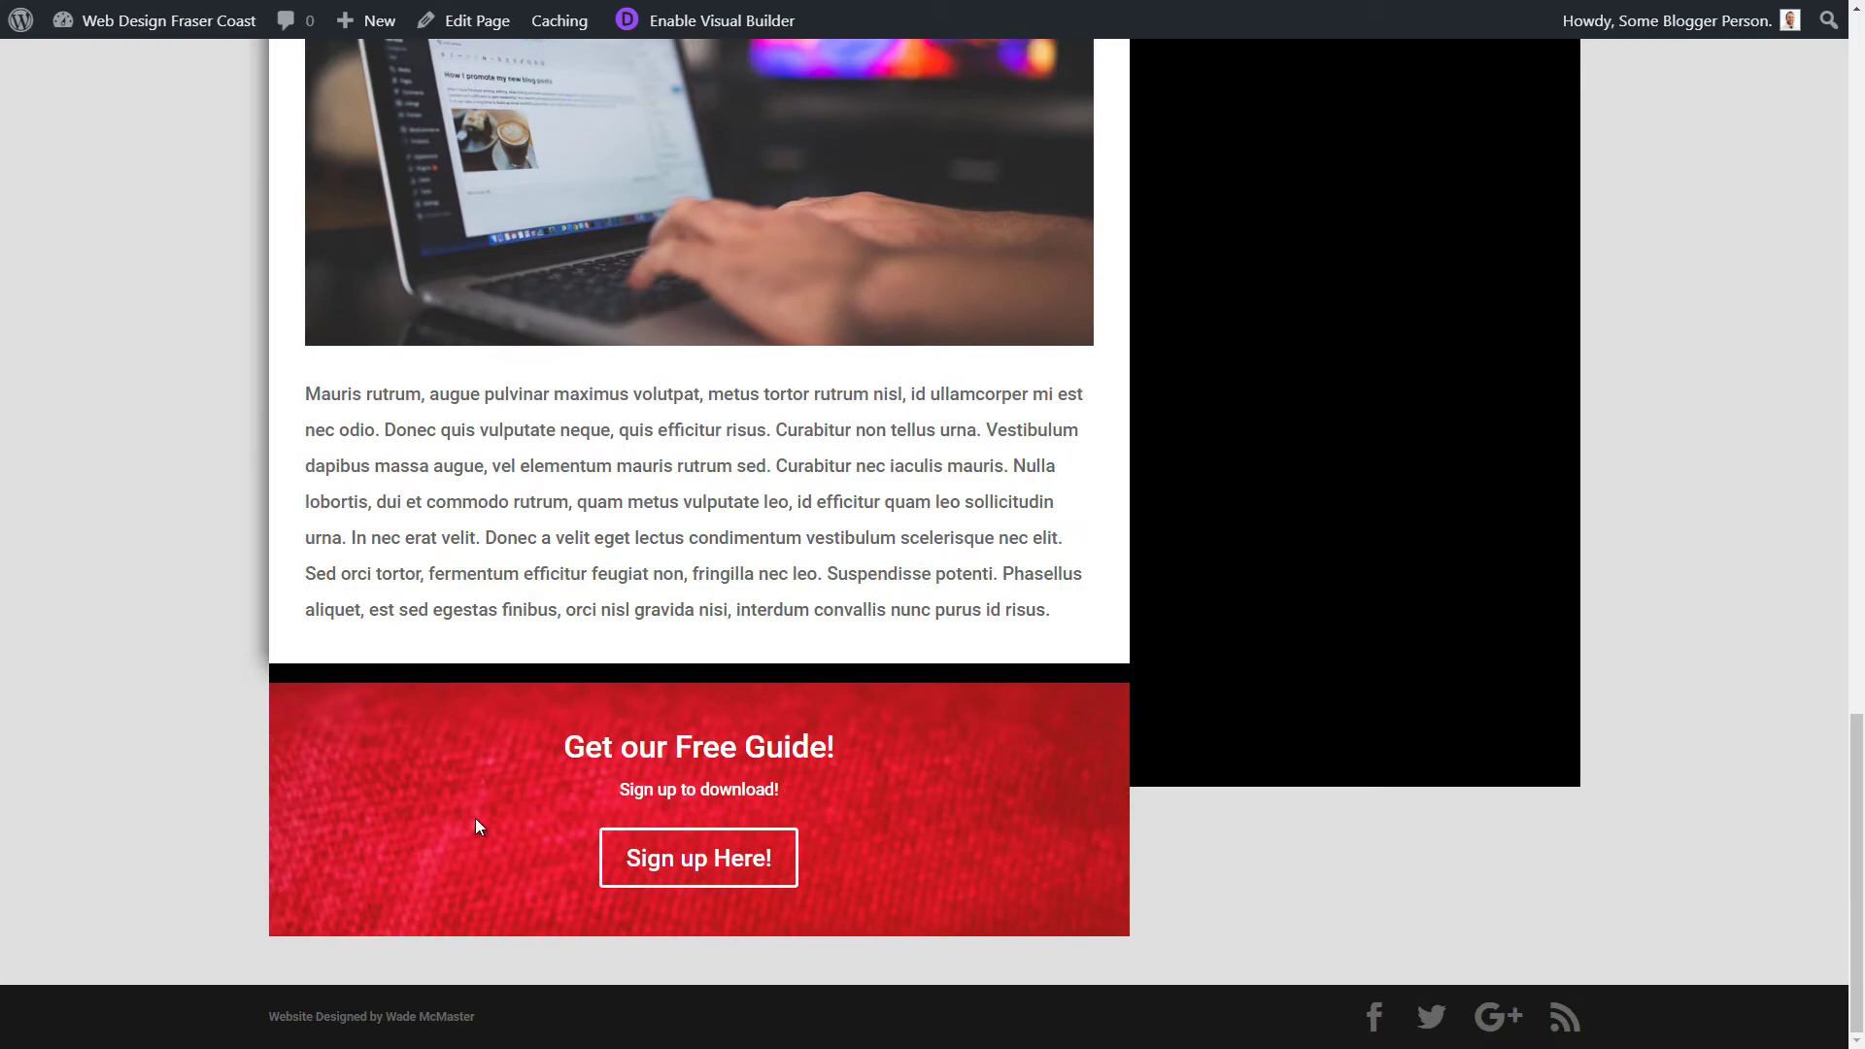
{"action": "left_click_drag", "start_coordinate": [1856, 745], "coordinate": [1789, 60]}
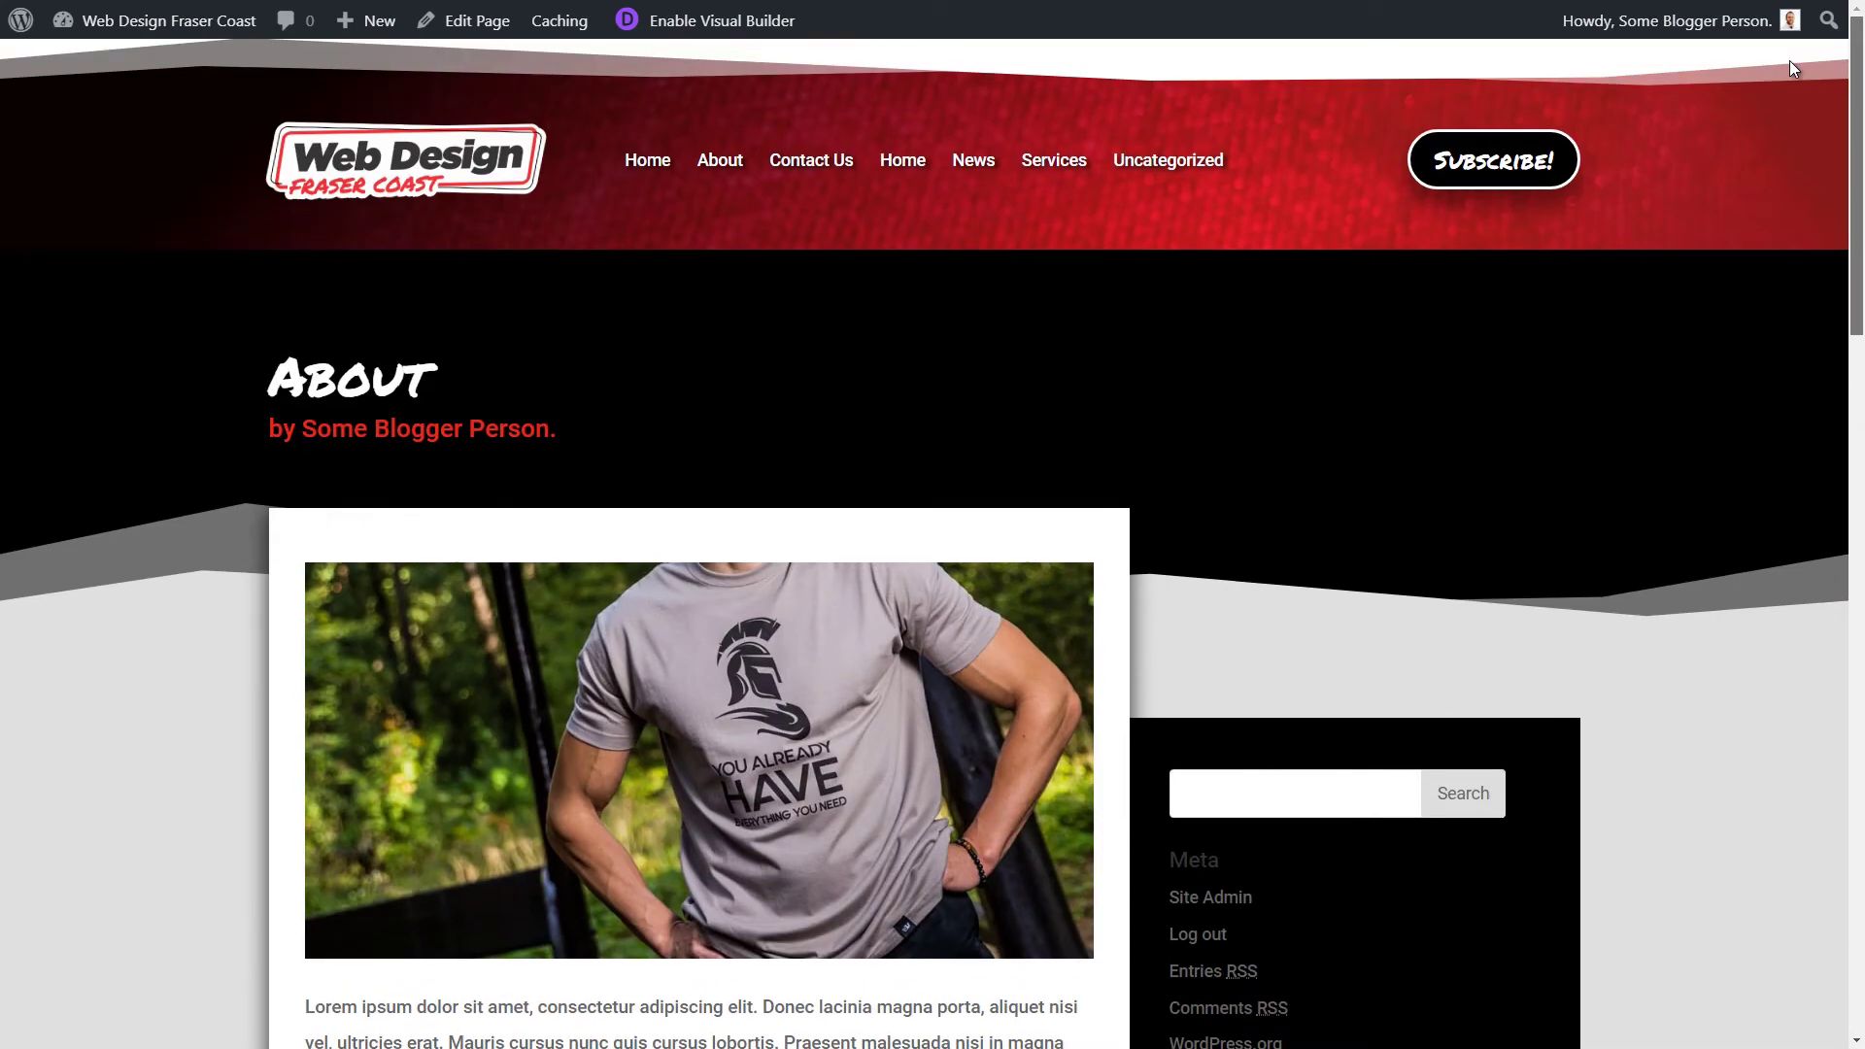
Open the live Services page and check its title section, content, sidebar and call to action.
{"action": "left_click", "coordinate": [1059, 167]}
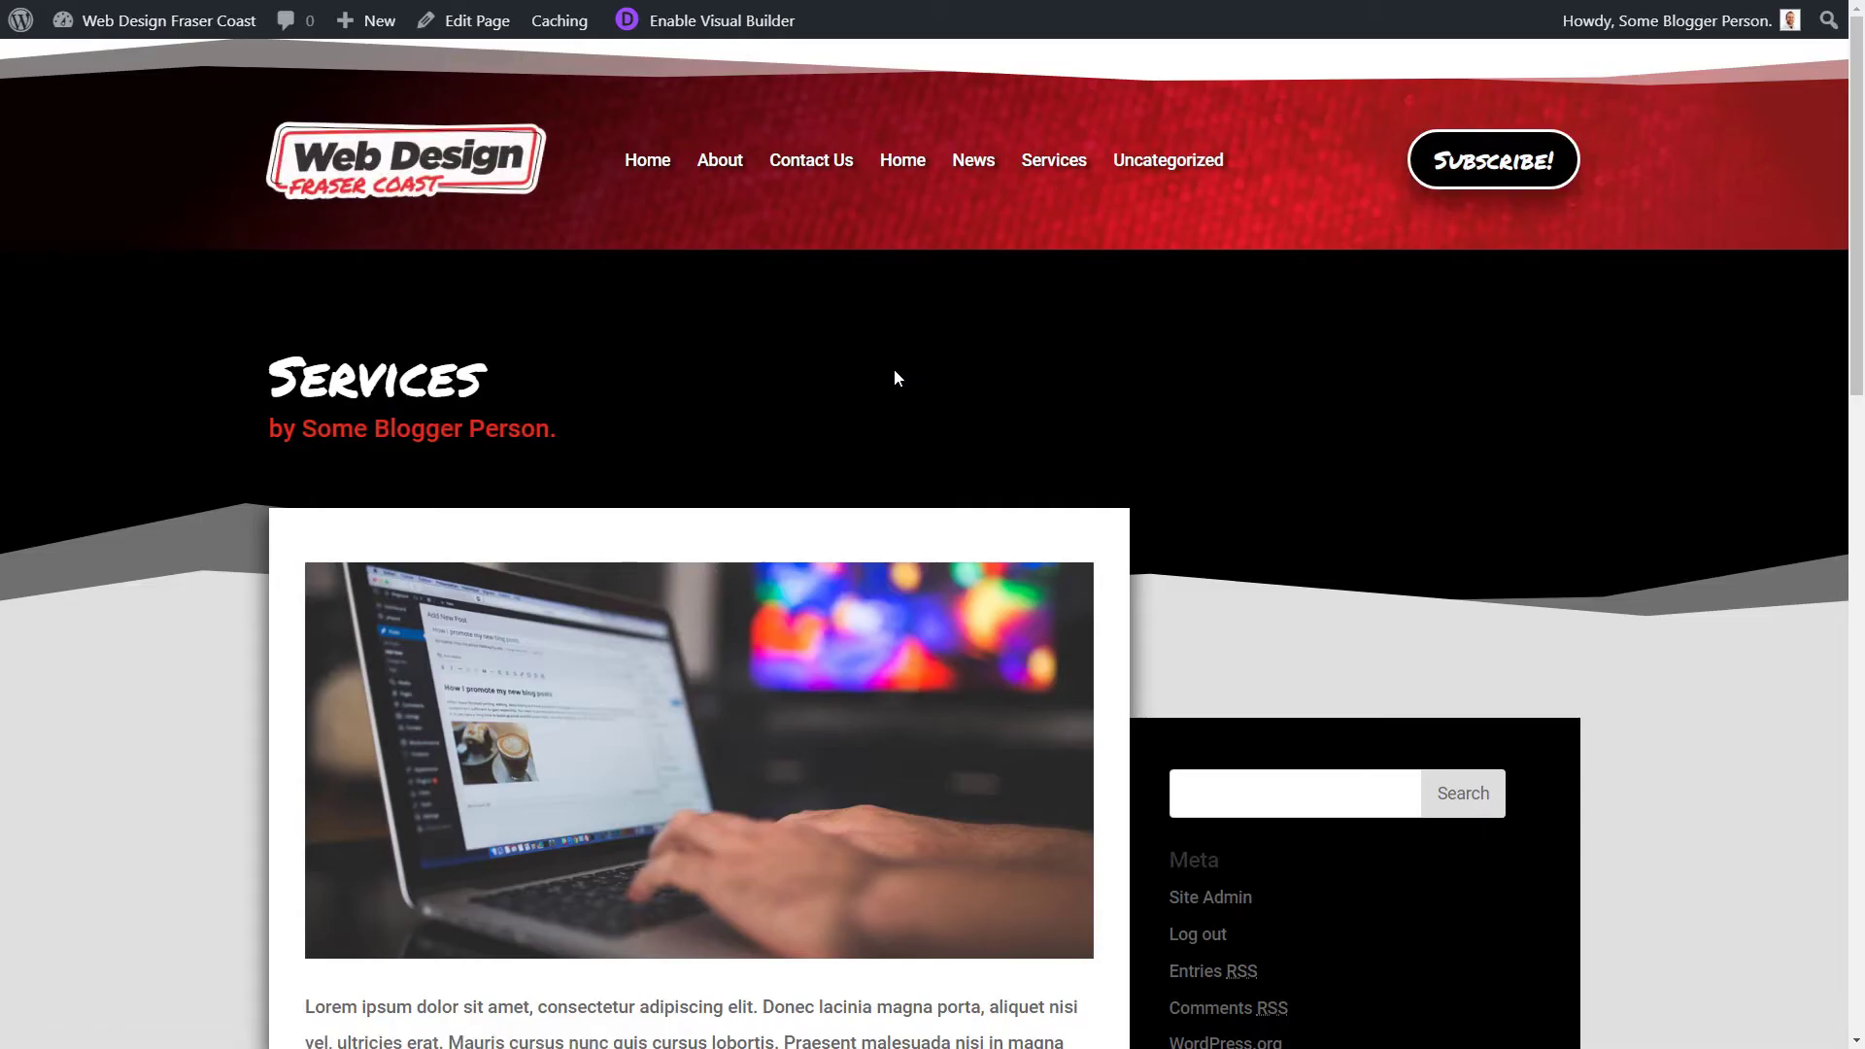
{"action": "scroll", "coordinate": [870, 434], "scroll_direction": "down", "scroll_amount": 15}
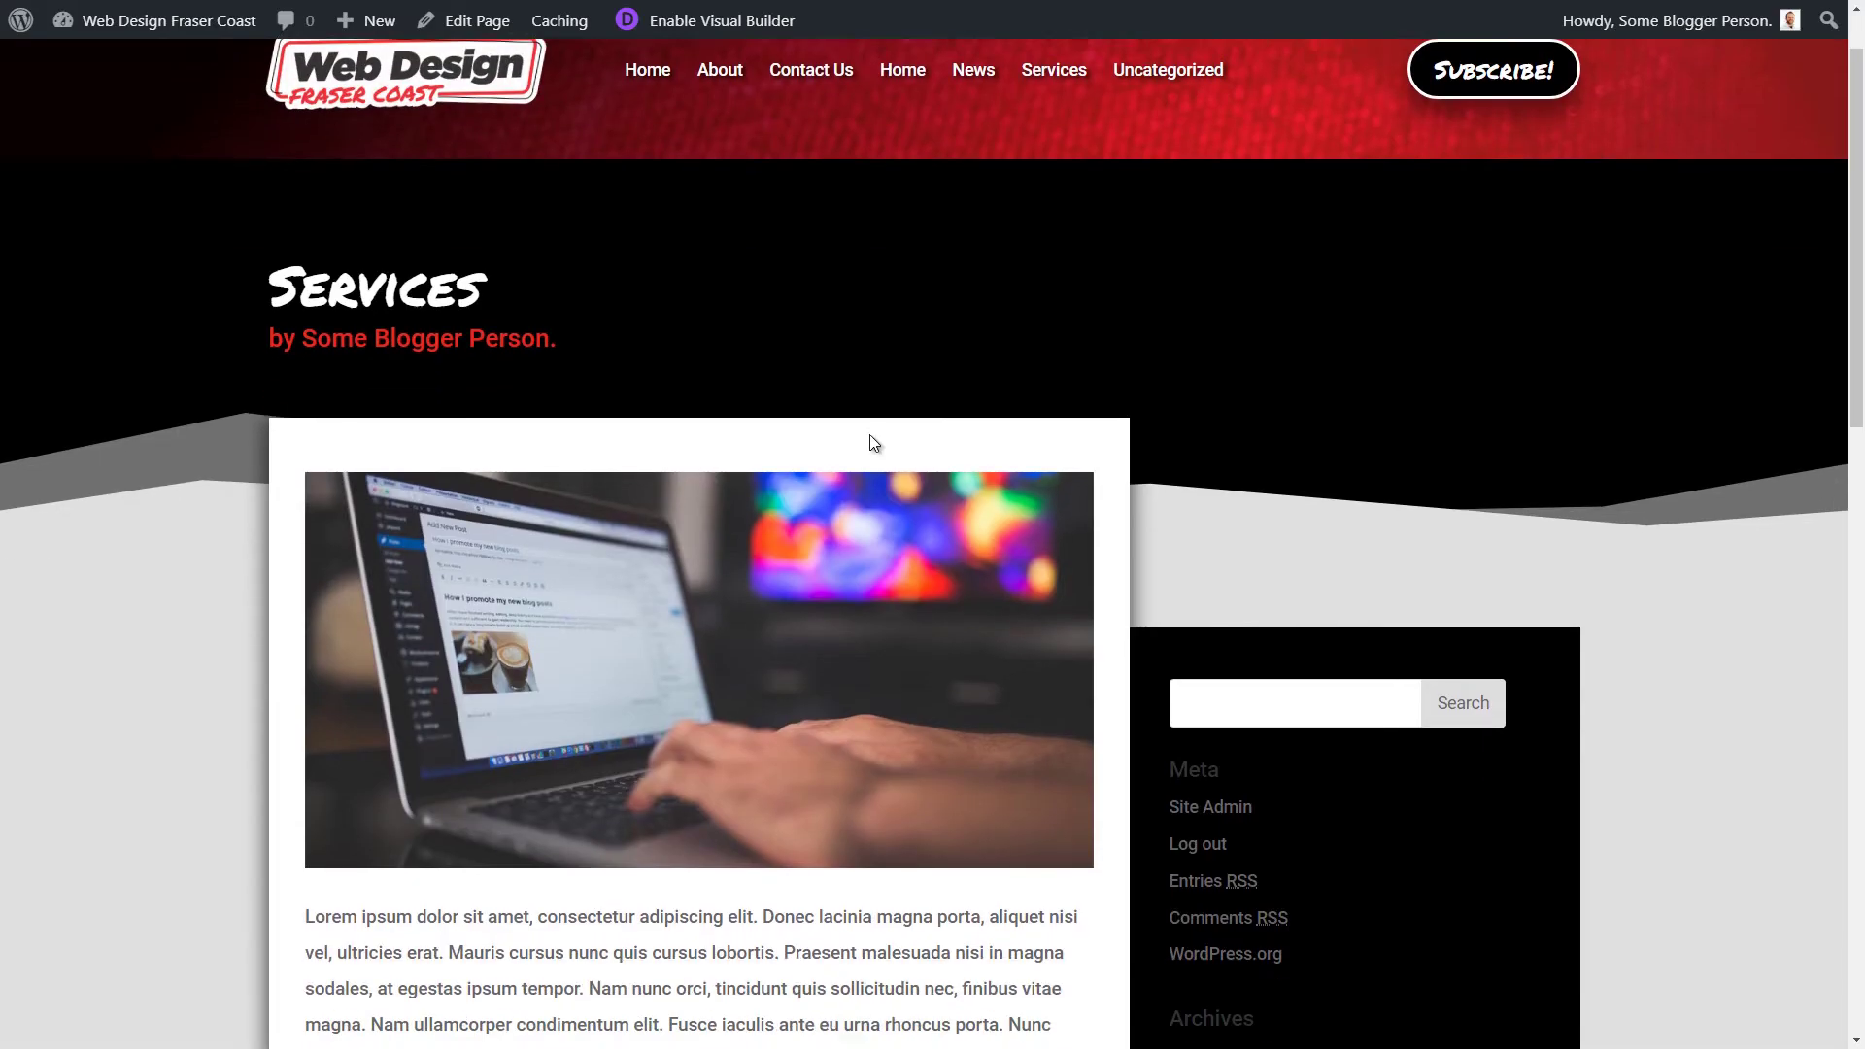
{"action": "scroll", "coordinate": [713, 699], "scroll_direction": "up", "scroll_amount": 15}
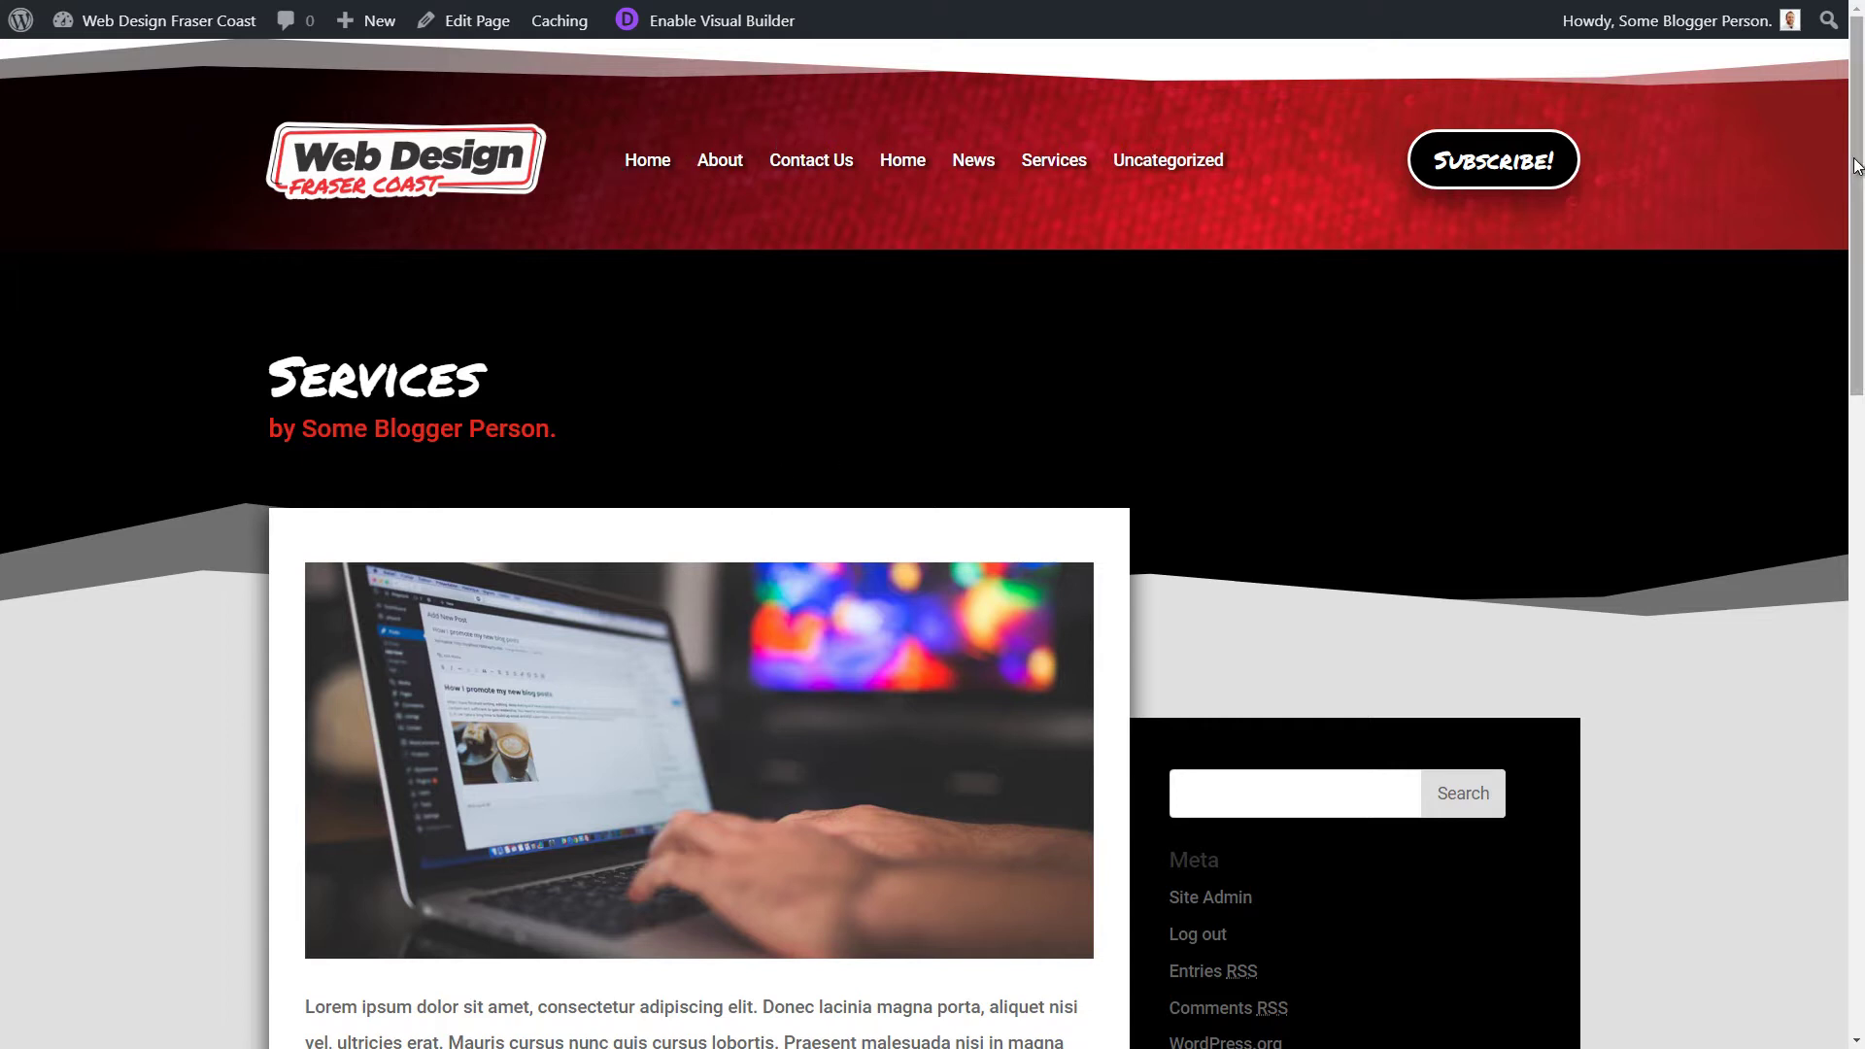
{"action": "left_click_drag", "start_coordinate": [1858, 165], "coordinate": [1860, 778]}
{"action": "scroll", "coordinate": [1399, 569], "scroll_direction": "up", "scroll_amount": 15}
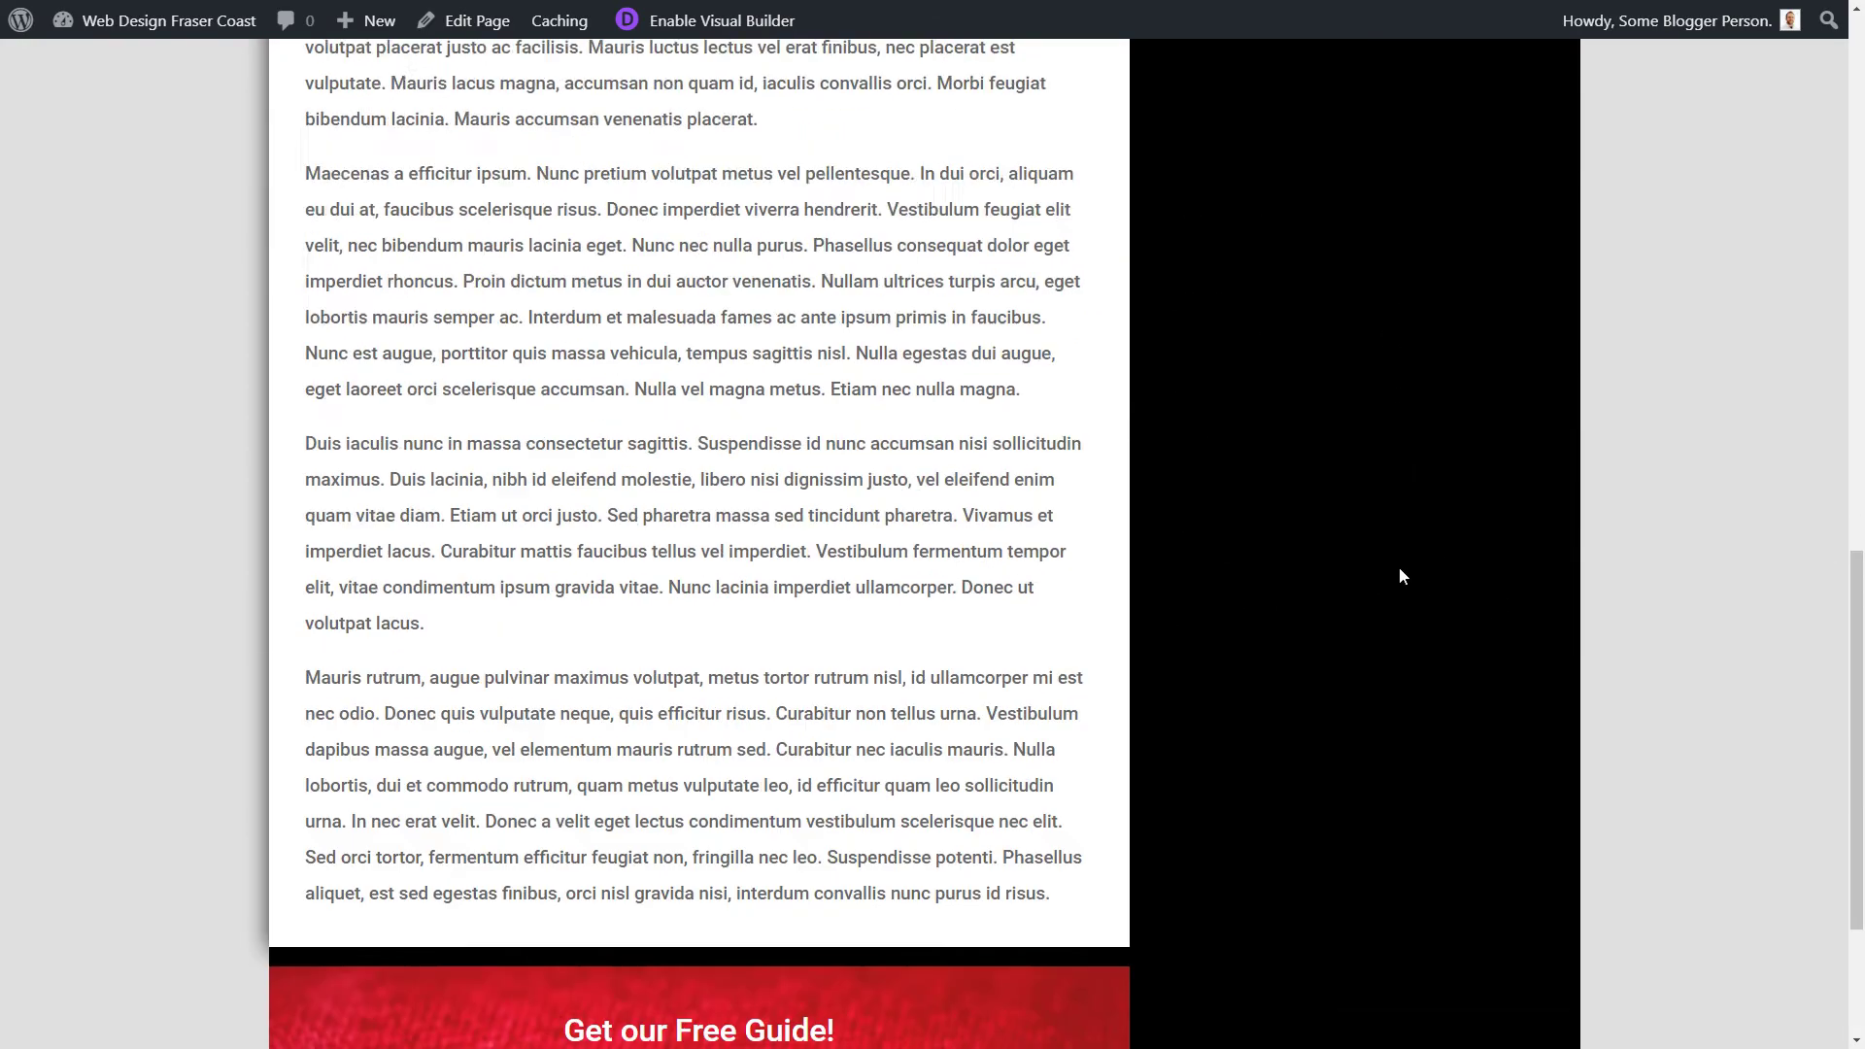
{"action": "scroll", "coordinate": [1399, 577], "scroll_direction": "down", "scroll_amount": 15}
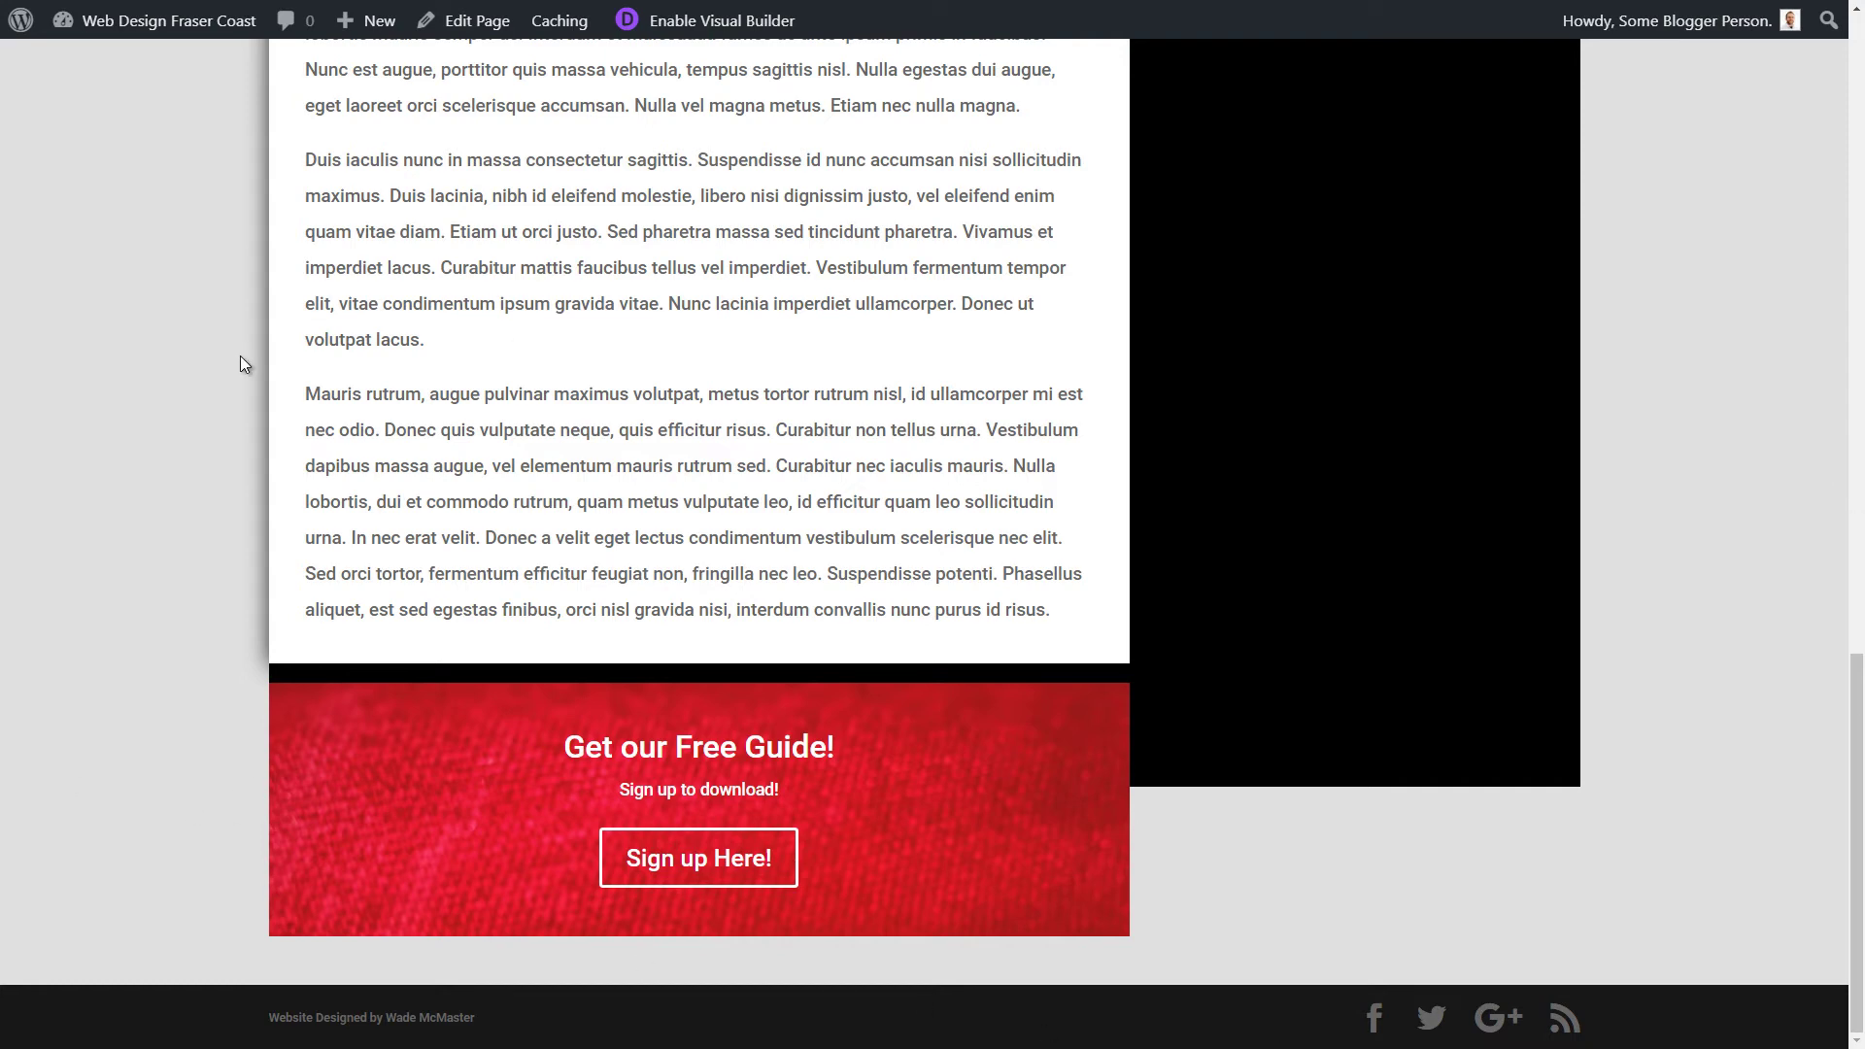
{"action": "scroll", "coordinate": [1385, 772], "scroll_direction": "up", "scroll_amount": 15}
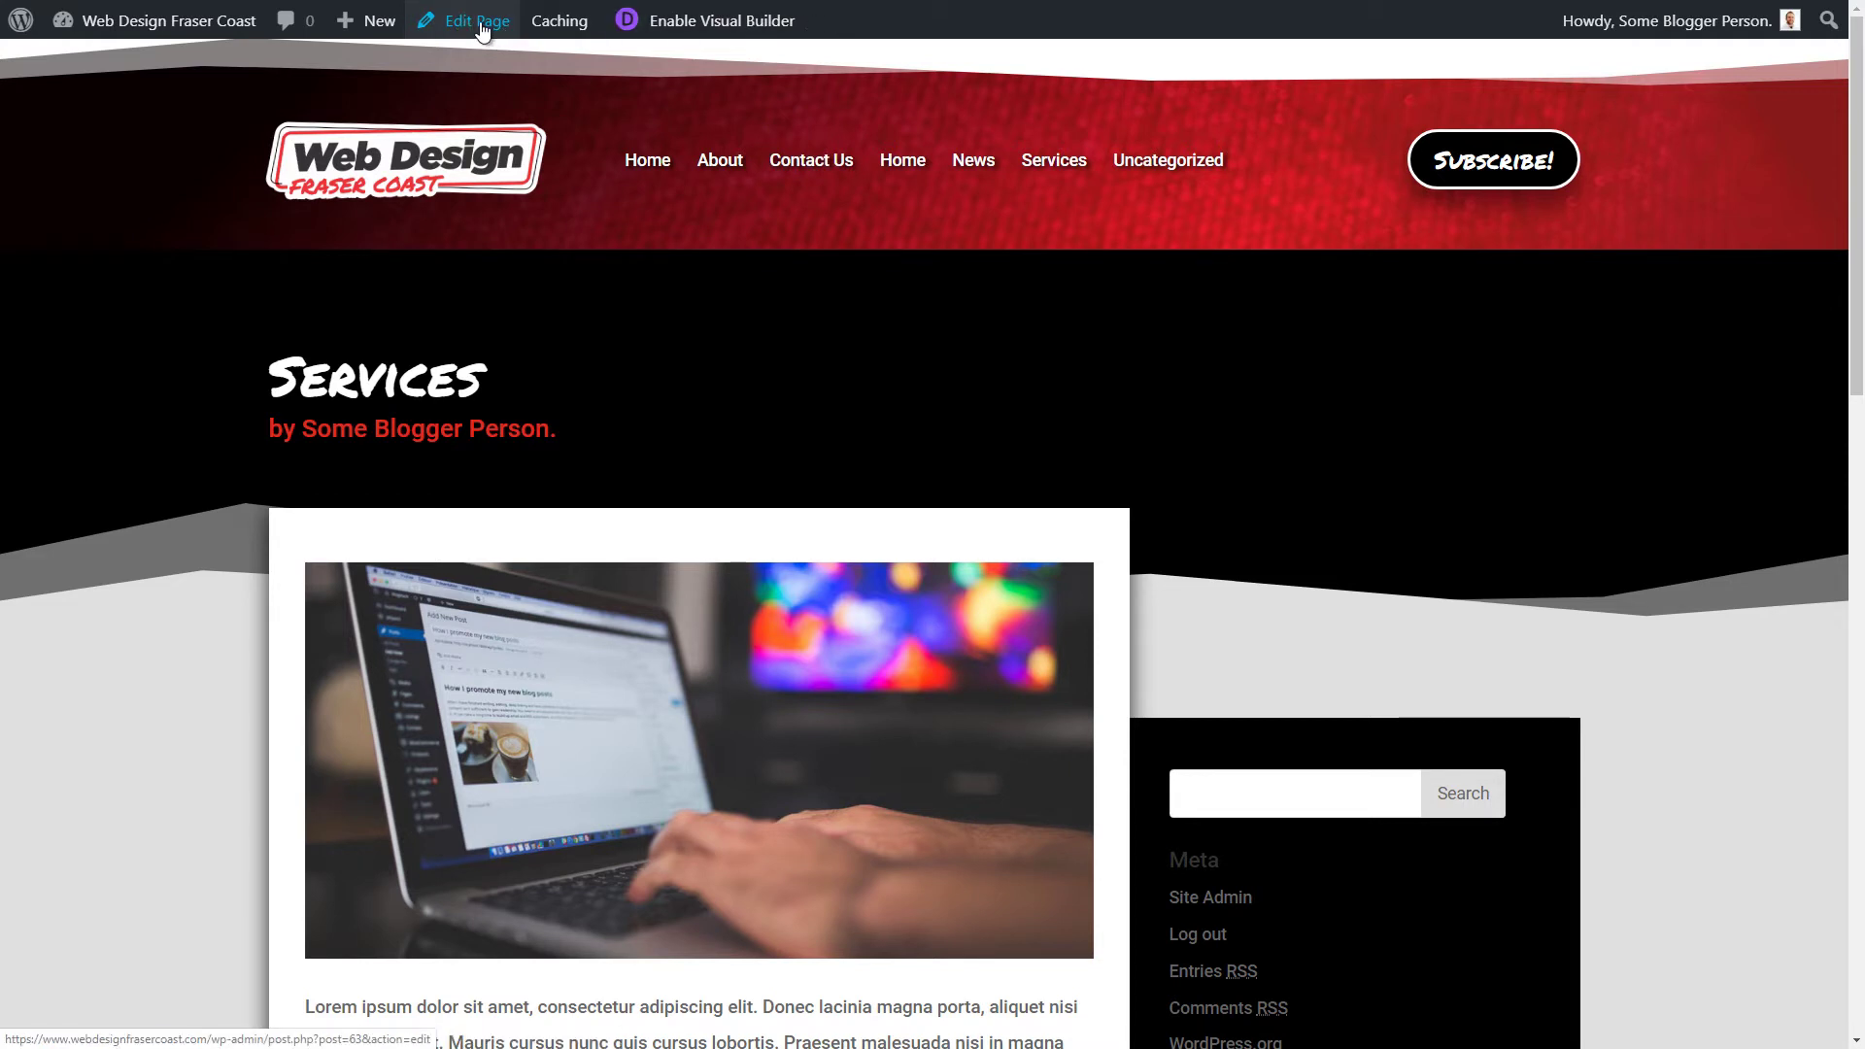
Open the Services page in the WordPress block editor and look through its image and text content.
{"action": "left_click", "coordinate": [482, 31]}
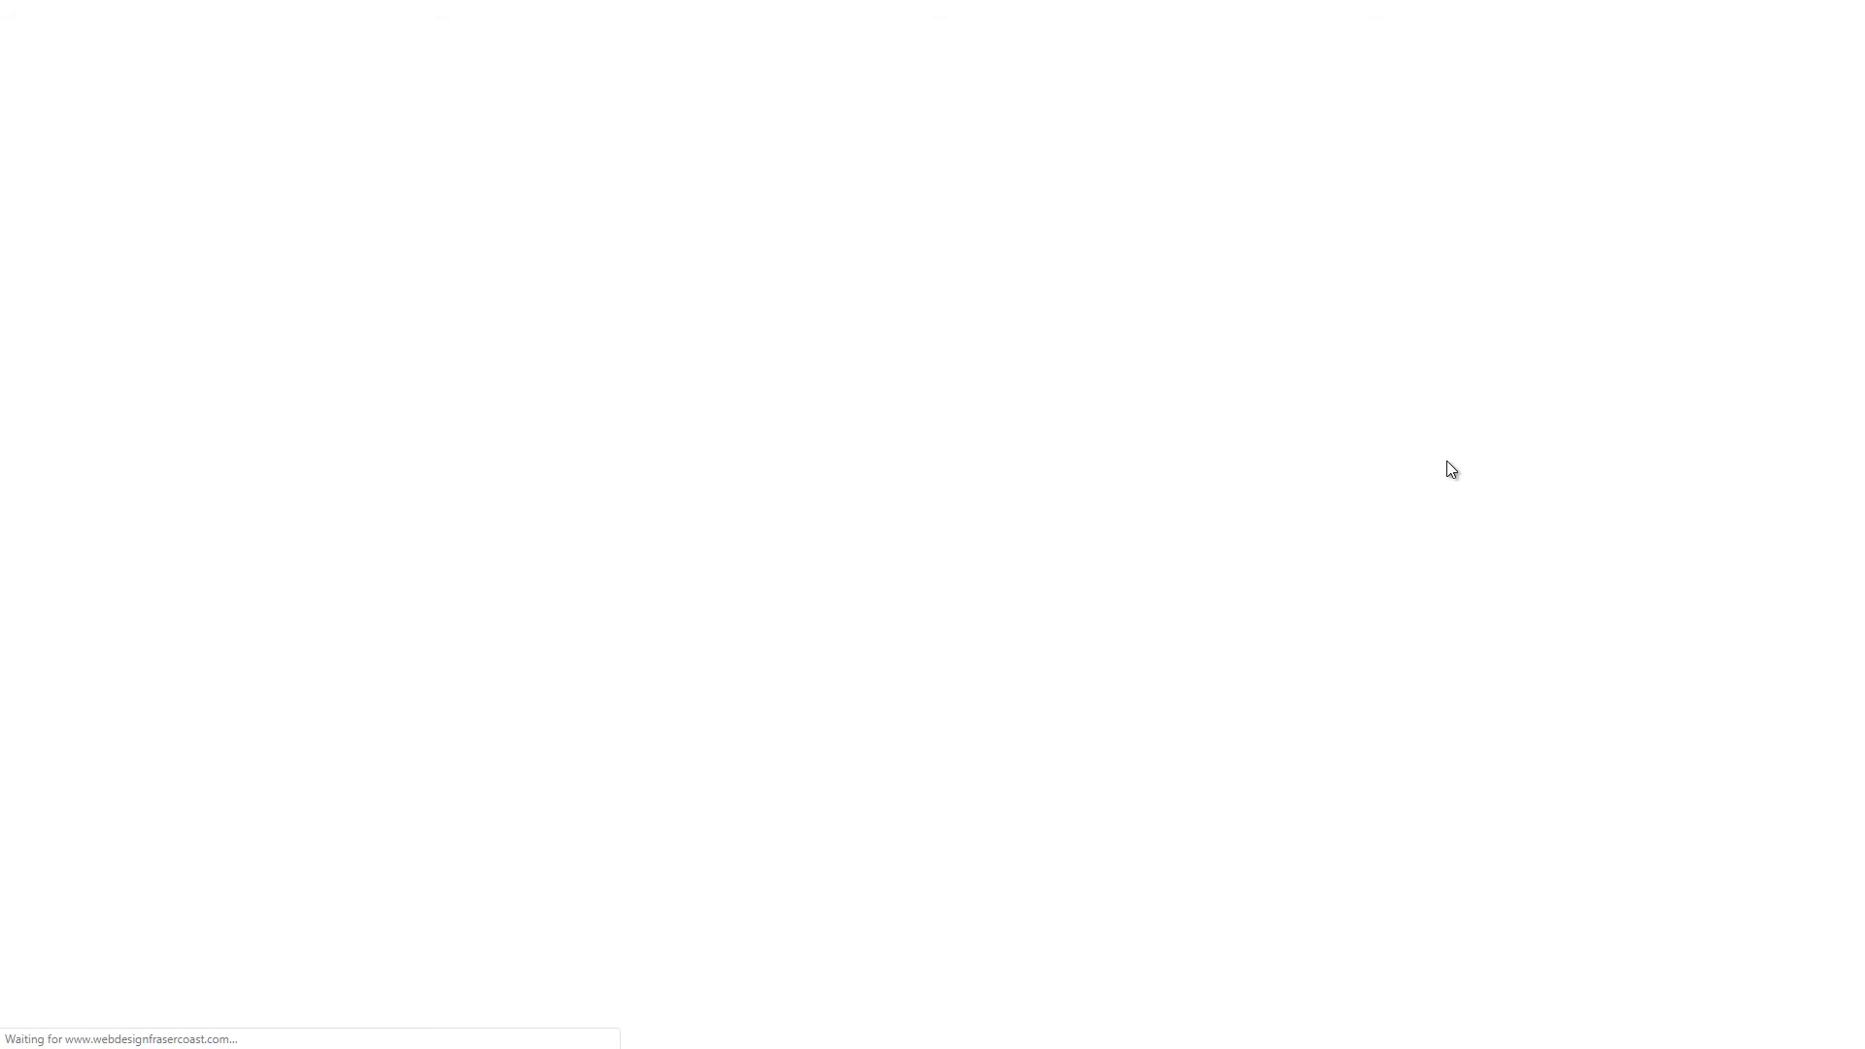
{"action": "scroll", "coordinate": [1001, 384], "scroll_direction": "down", "scroll_amount": 3}
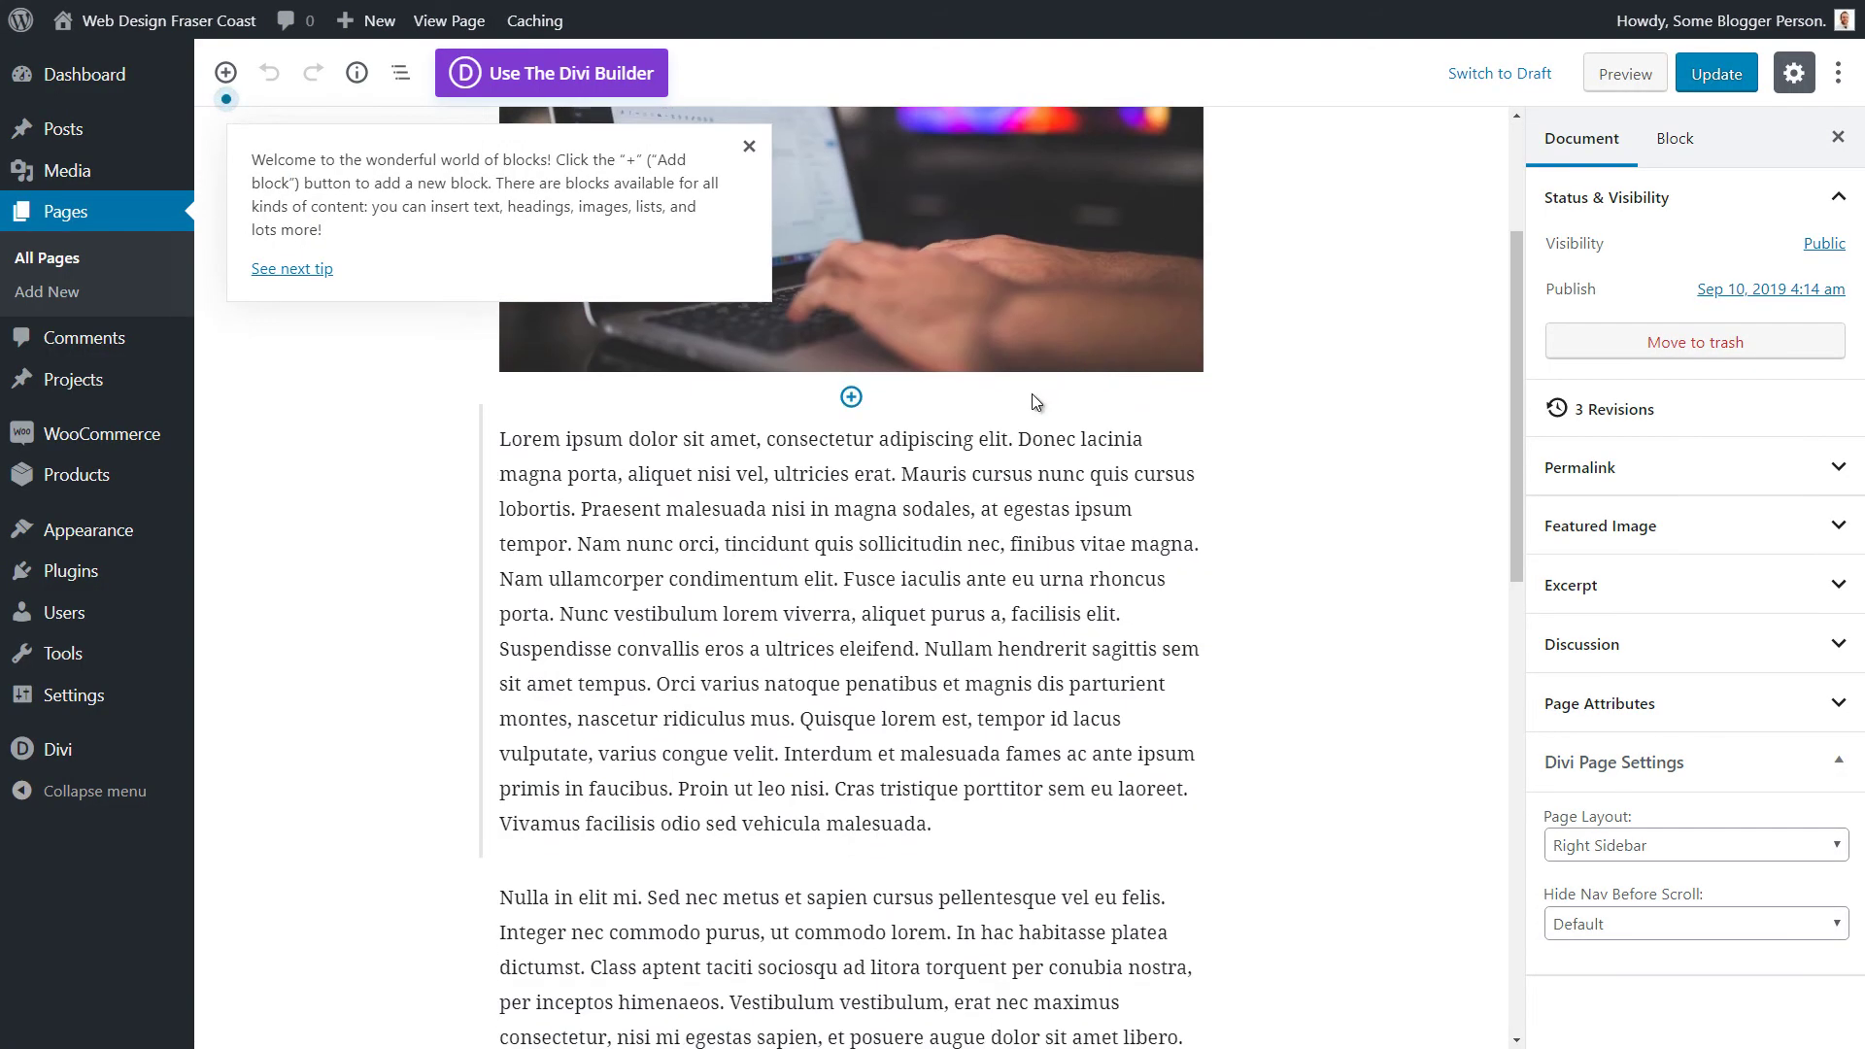
{"action": "scroll", "coordinate": [1031, 394], "scroll_direction": "down", "scroll_amount": 8}
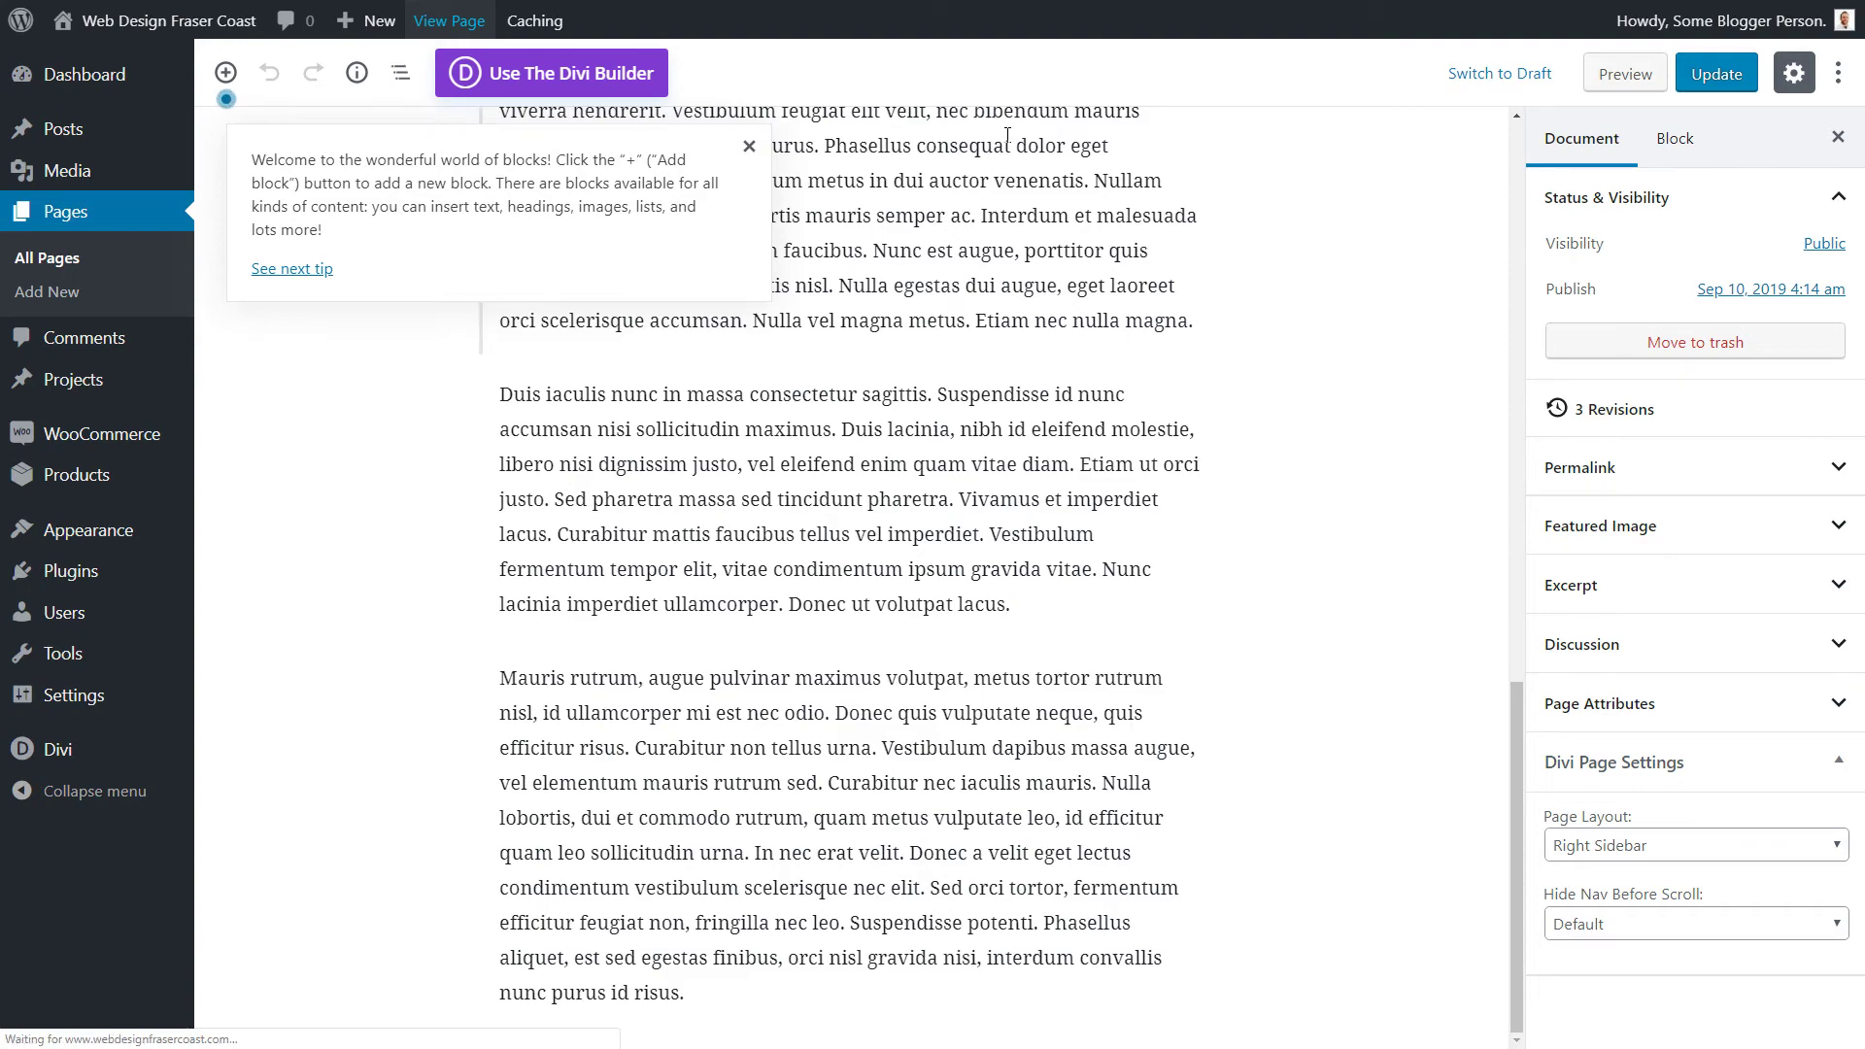
Return to the live Services page and compare its templated layout with the editor content.
{"action": "scroll", "coordinate": [1058, 490], "scroll_direction": "down", "scroll_amount": 1}
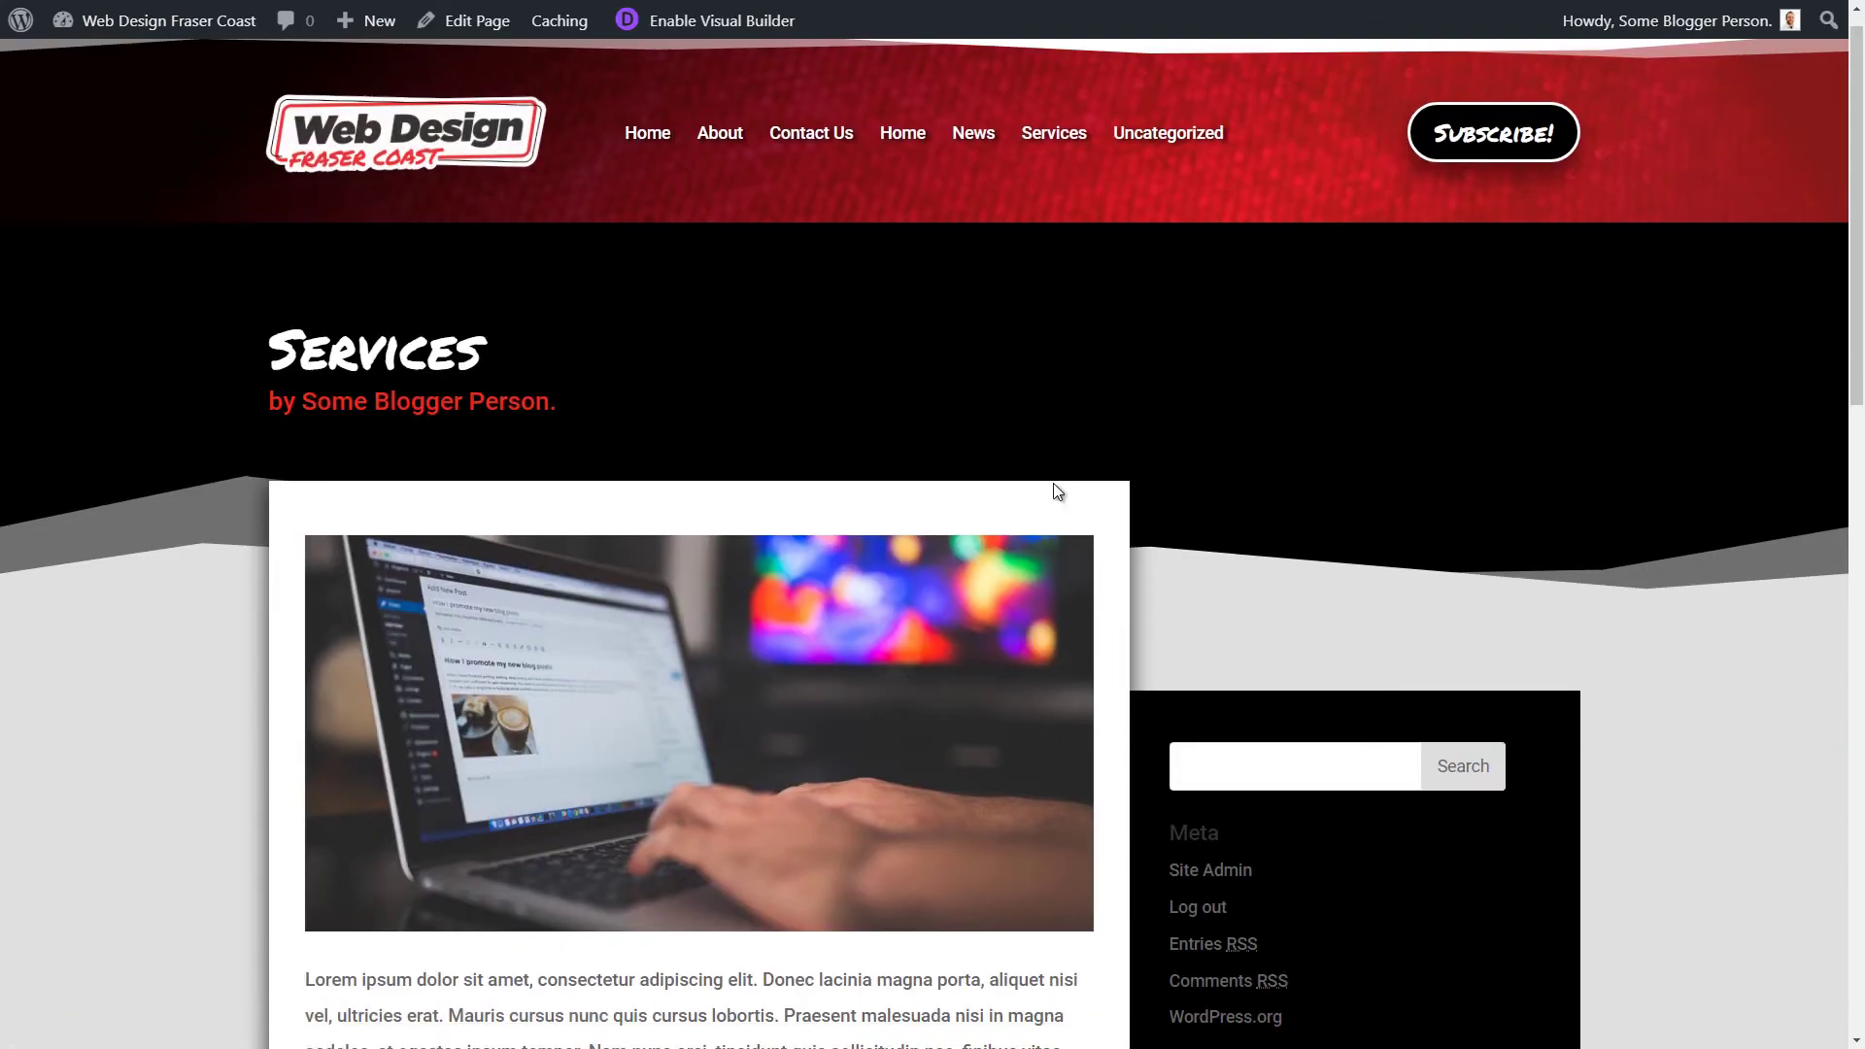
{"action": "scroll", "coordinate": [1053, 488], "scroll_direction": "down", "scroll_amount": 15}
{"action": "scroll", "coordinate": [1046, 488], "scroll_direction": "up", "scroll_amount": 5}
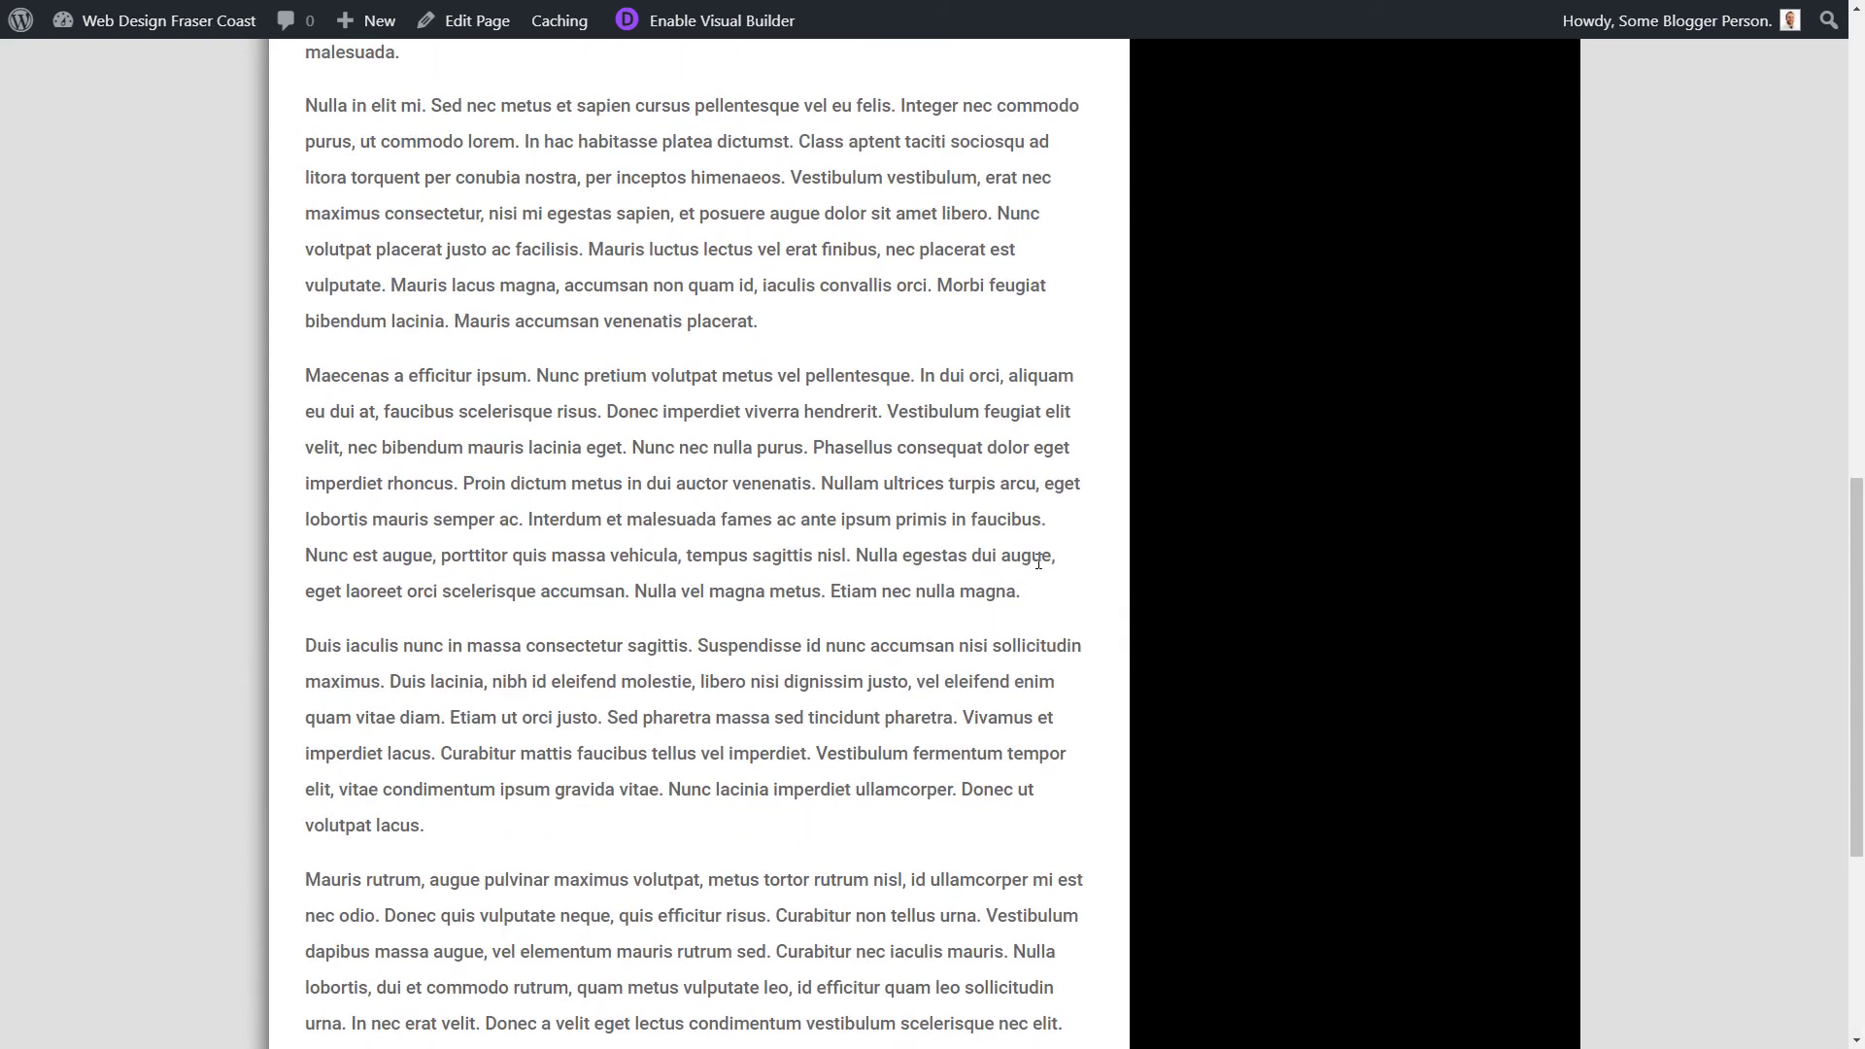
{"action": "scroll", "coordinate": [1038, 561], "scroll_direction": "up", "scroll_amount": 13}
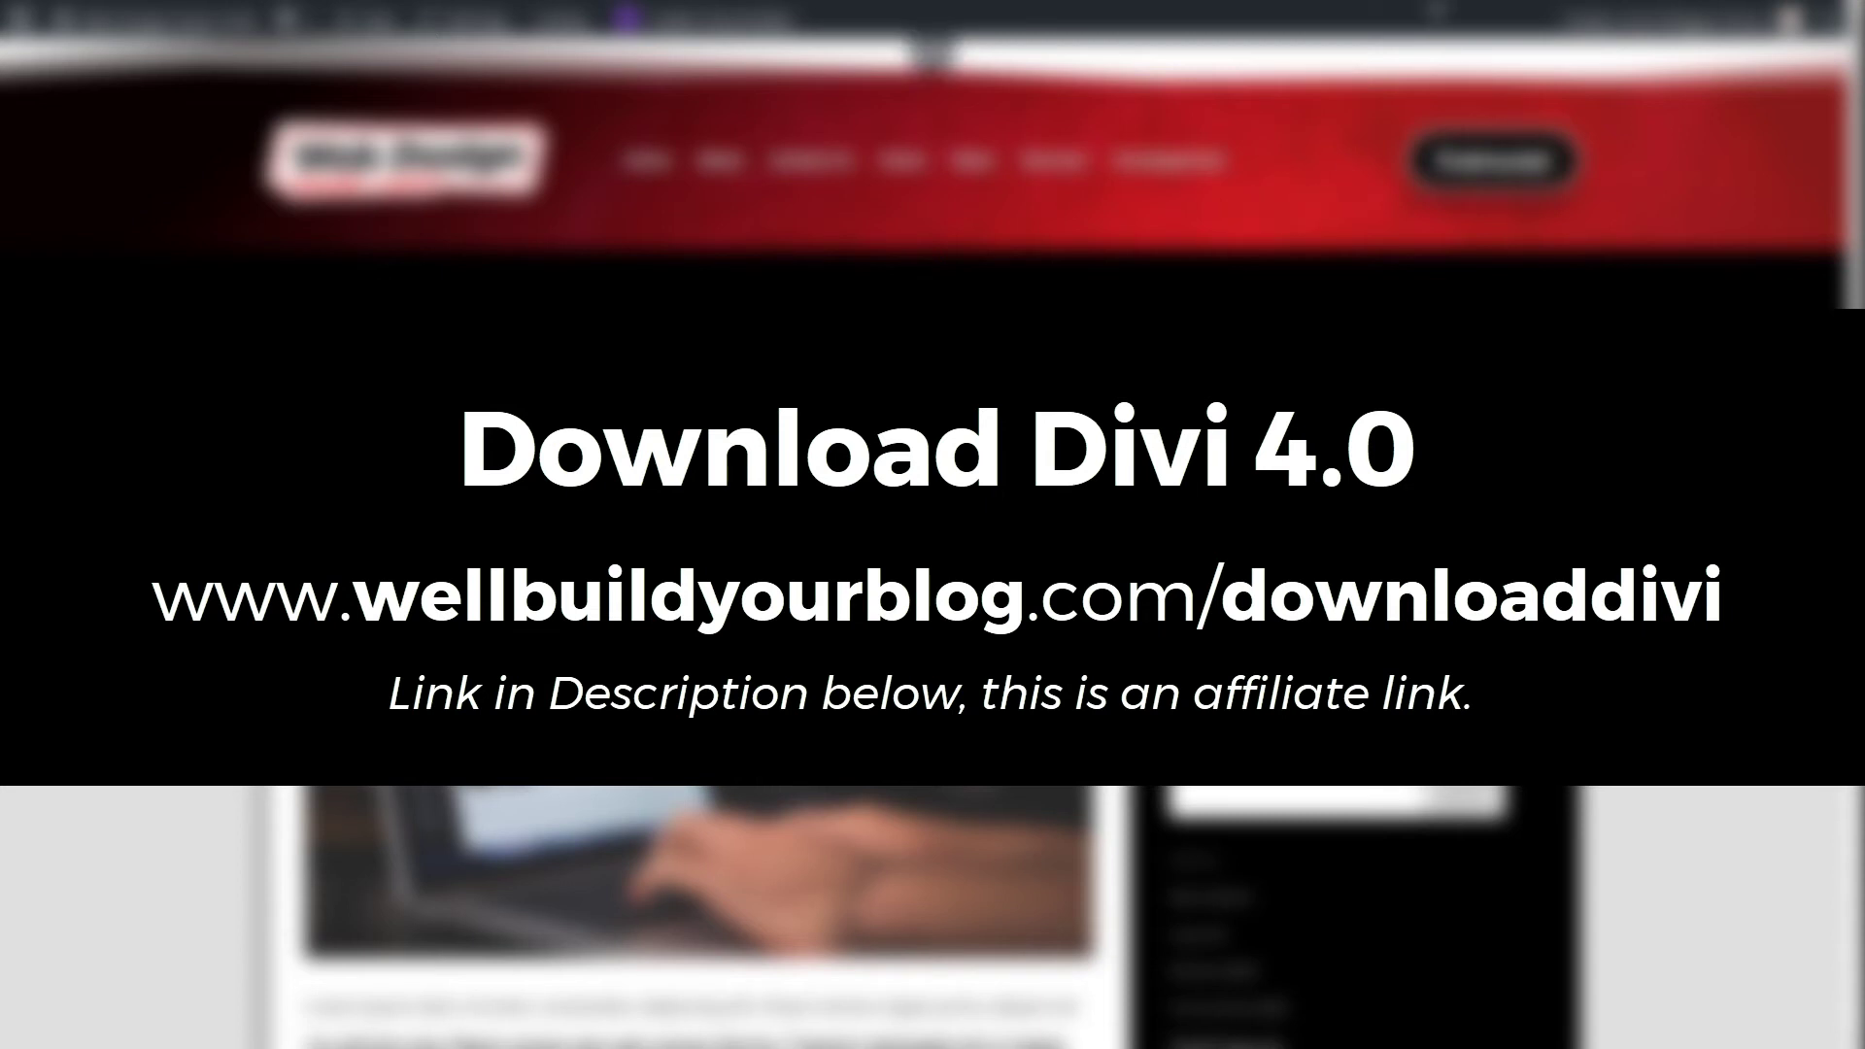
{"action": "mouse_move", "coordinate": [1671, 18]}
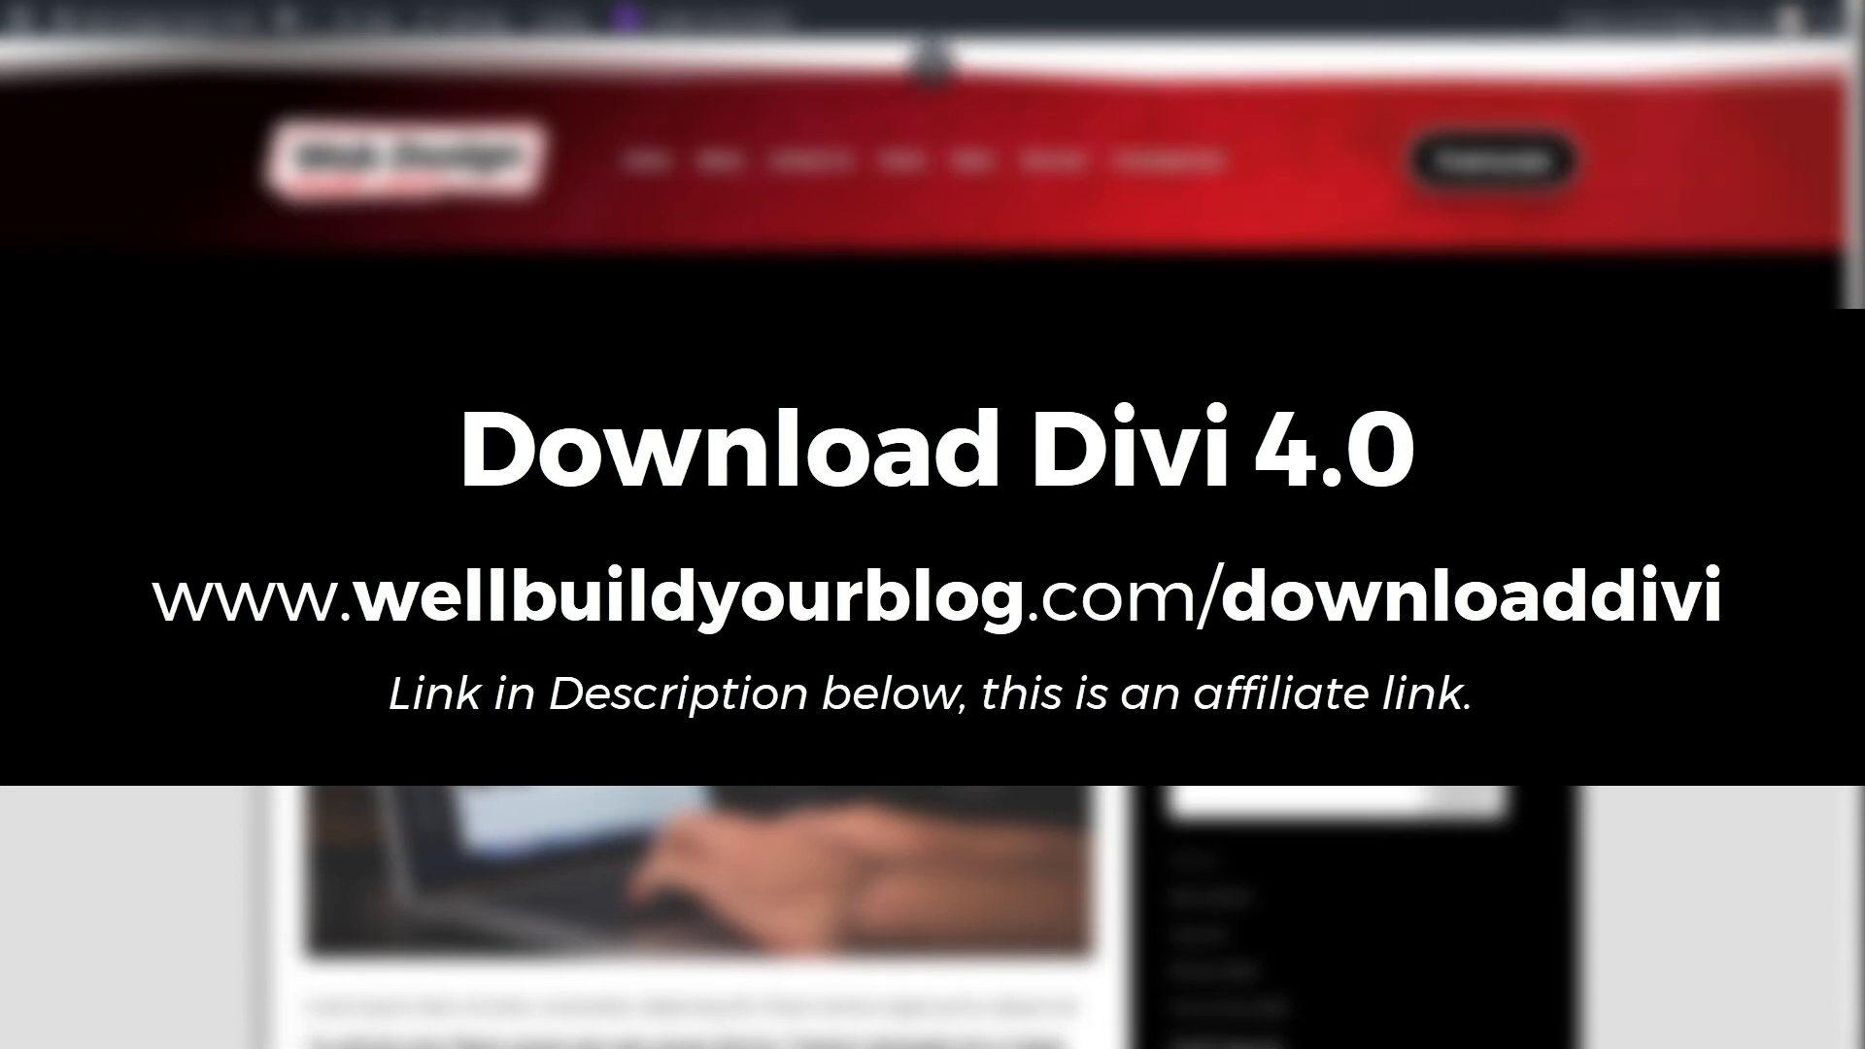